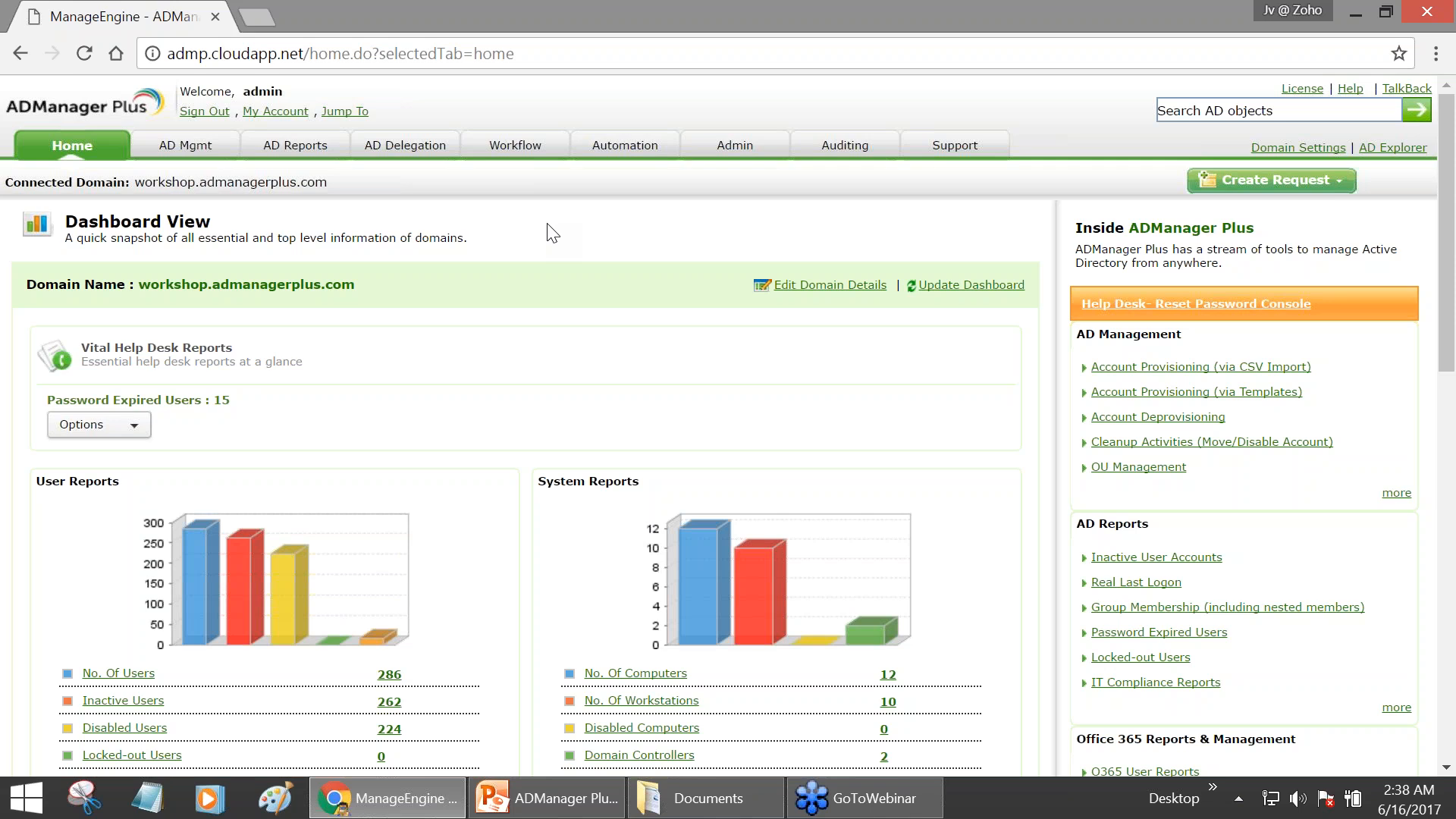
- Open the User Modification Templates page under AD Mgmt to list the 9 existing templates
{"action": "scroll", "coordinate": [112, 238], "scroll_direction": "down", "scroll_amount": 1}
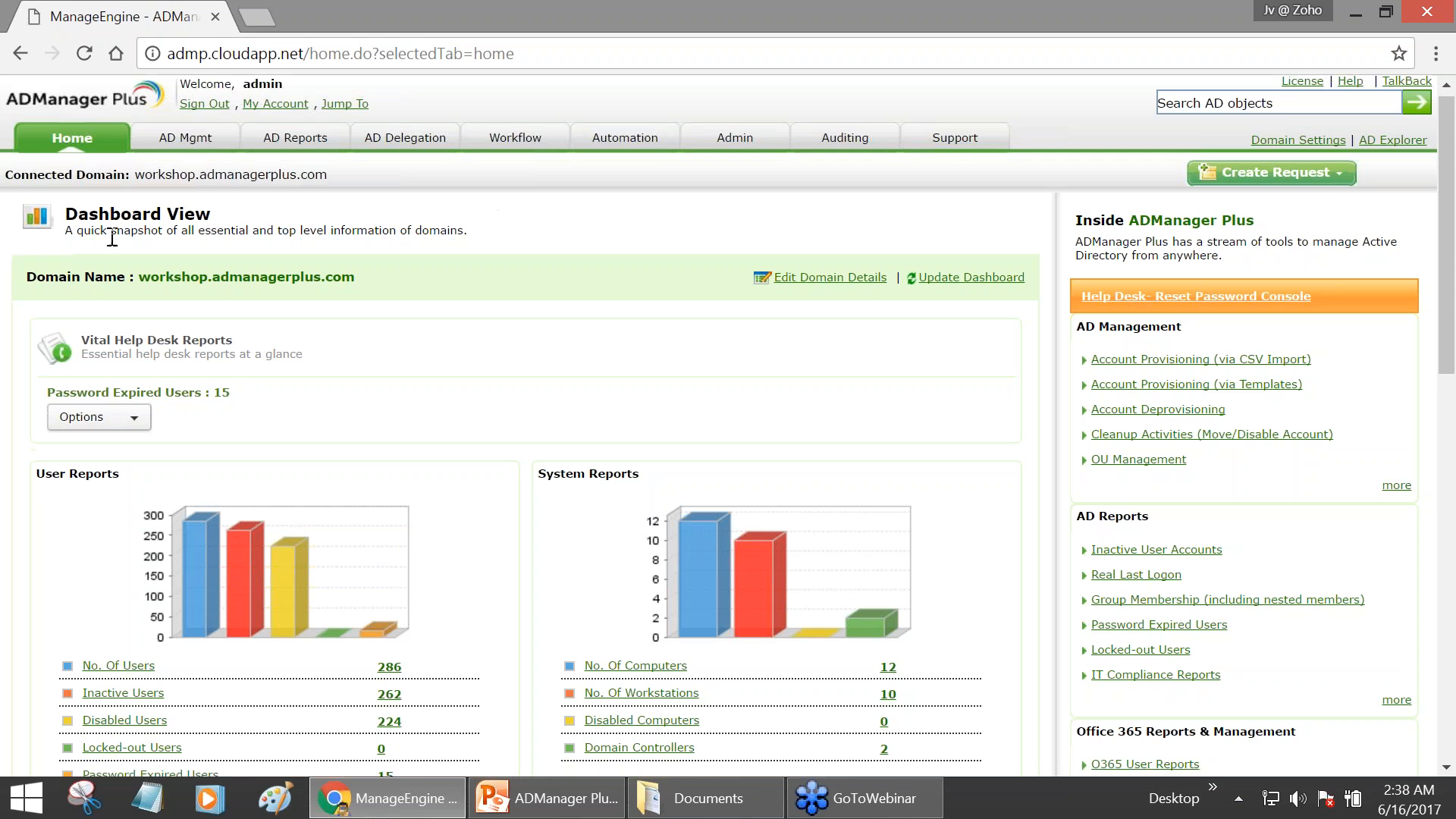
{"action": "scroll", "coordinate": [112, 238], "scroll_direction": "down", "scroll_amount": 3}
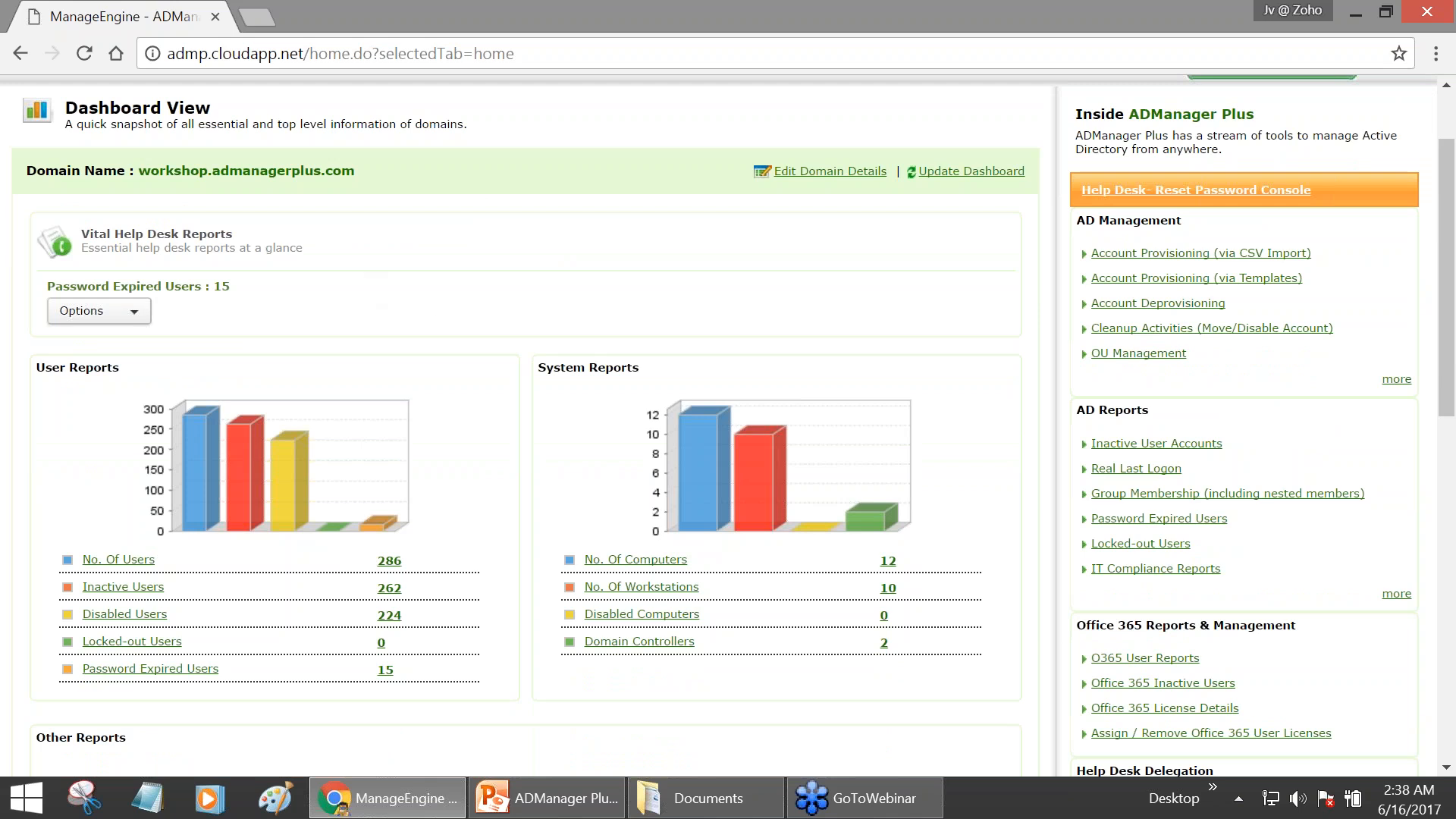
{"action": "scroll", "coordinate": [91, 445], "scroll_direction": "down", "scroll_amount": 3}
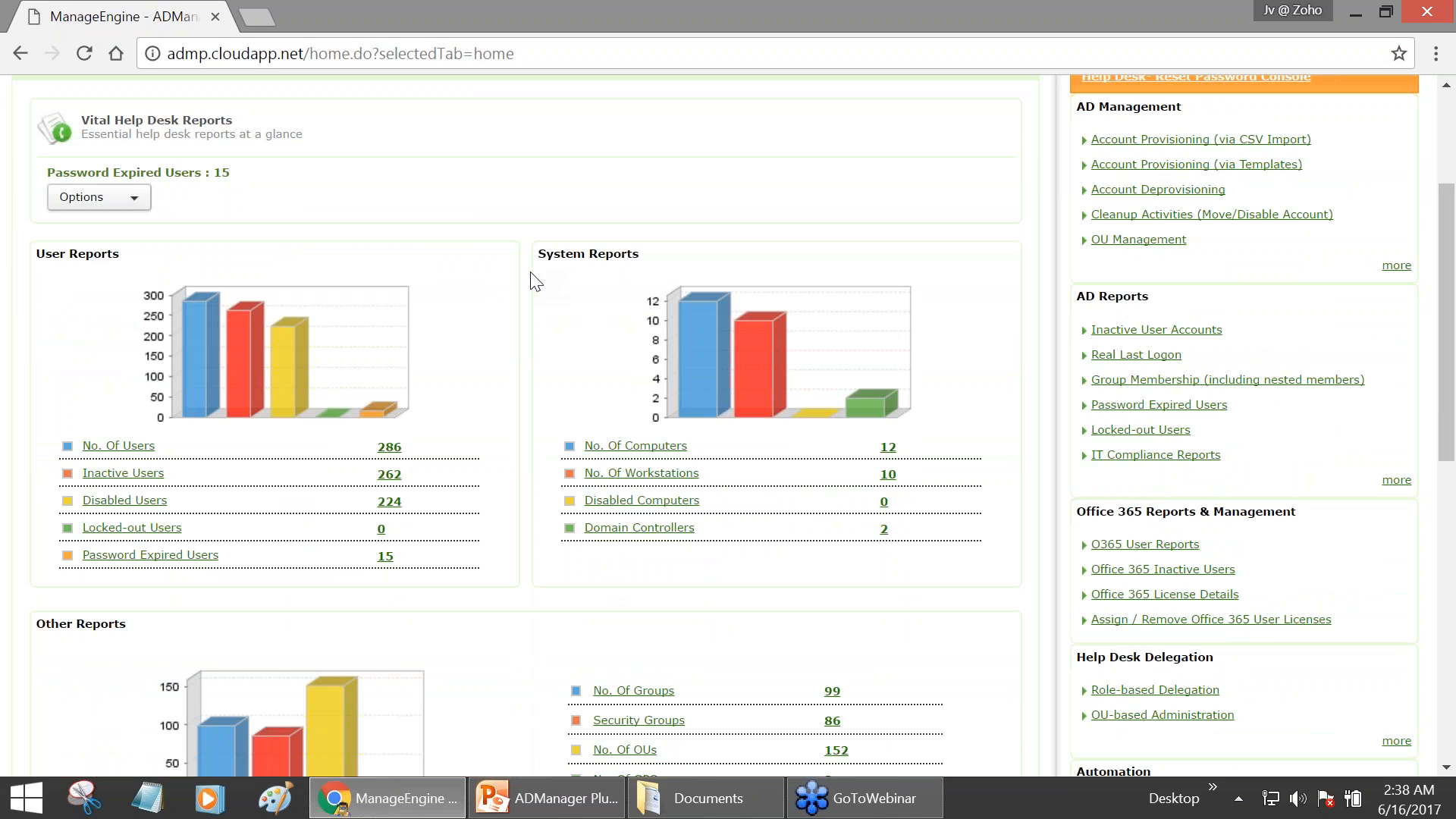
{"action": "scroll", "coordinate": [189, 488], "scroll_direction": "down", "scroll_amount": 3}
{"action": "scroll", "coordinate": [144, 480], "scroll_direction": "up", "scroll_amount": 3}
{"action": "scroll", "coordinate": [1020, 250], "scroll_direction": "up", "scroll_amount": 4}
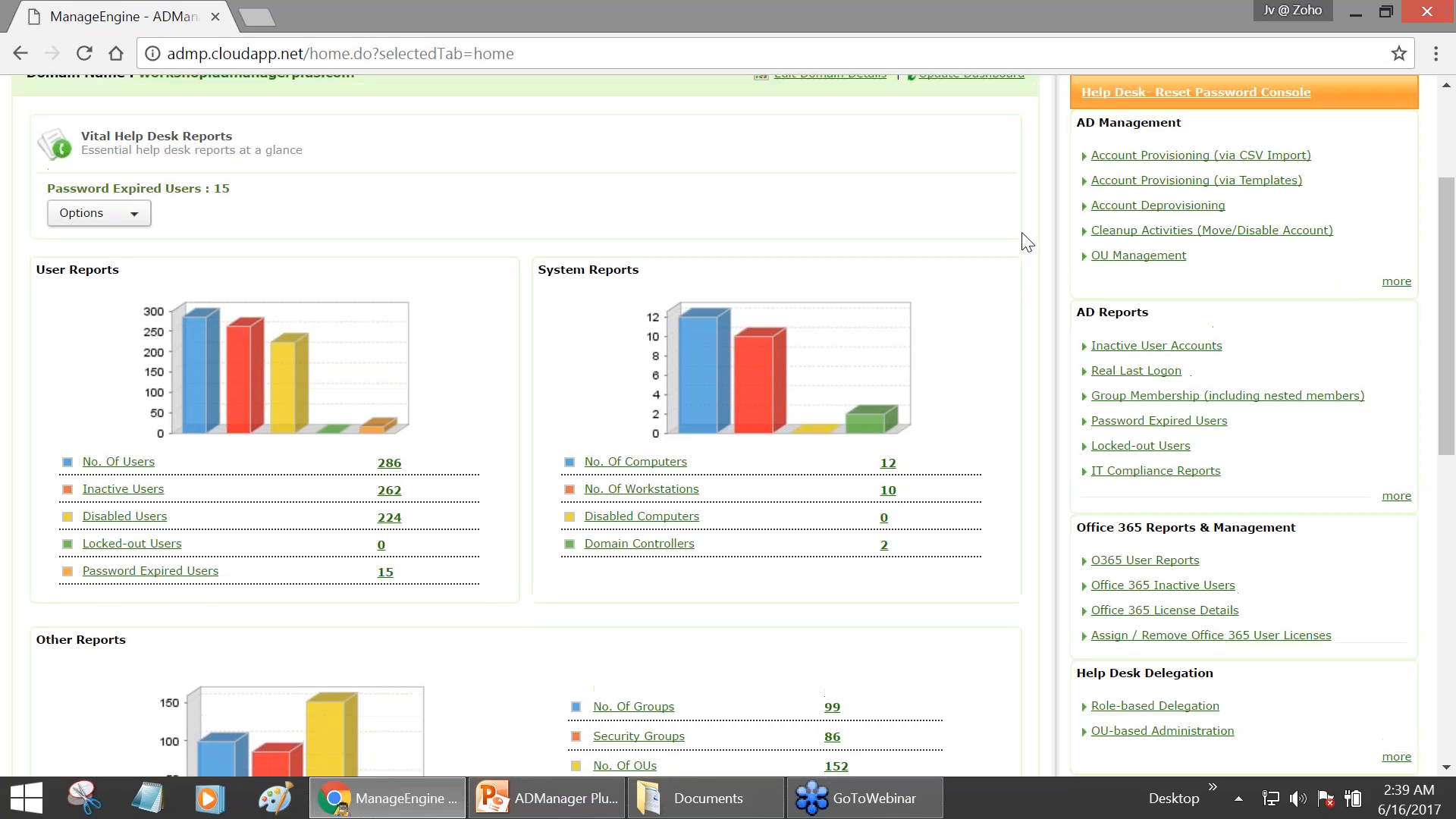
{"action": "scroll", "coordinate": [1016, 250], "scroll_direction": "up", "scroll_amount": 2}
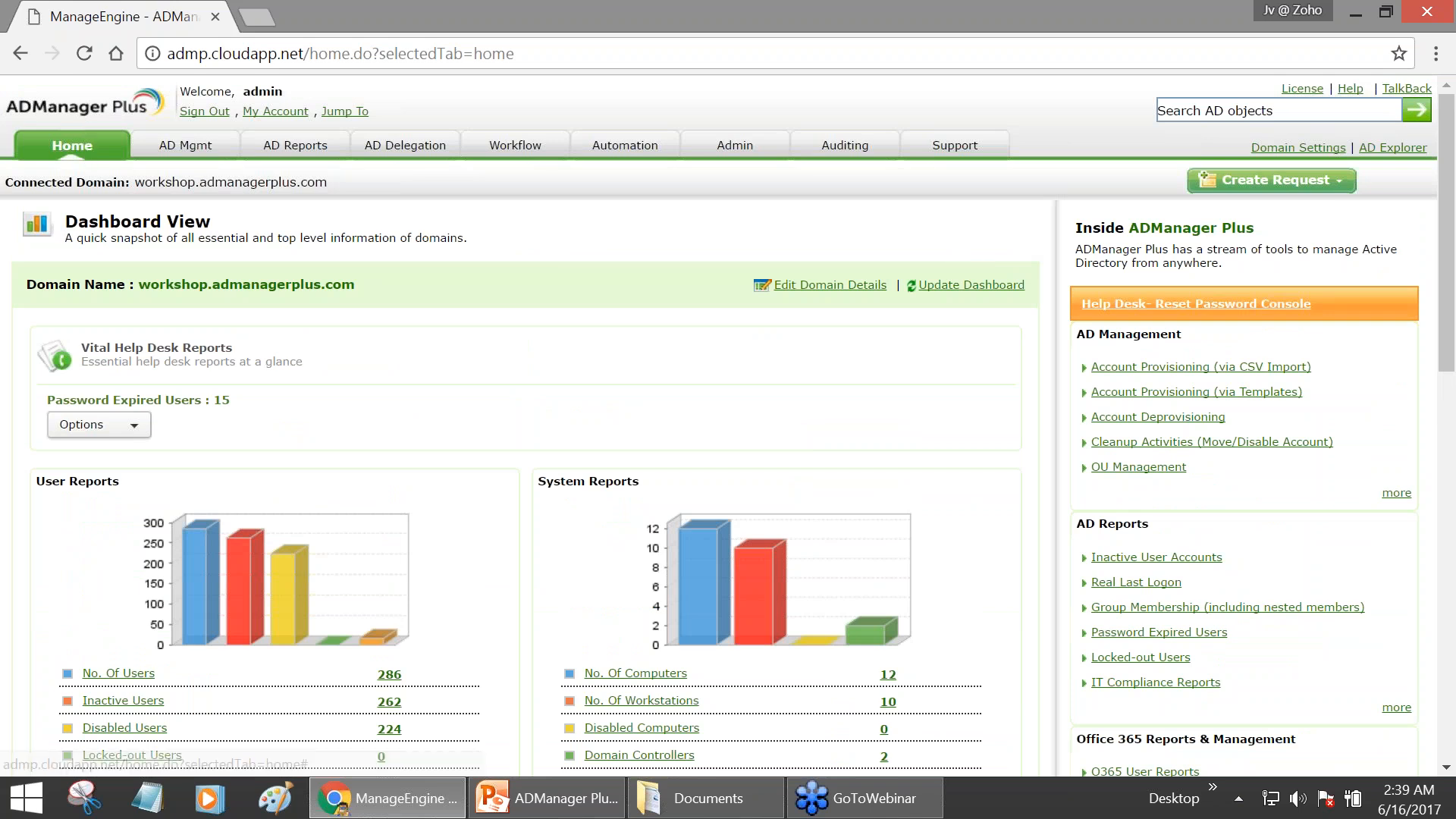
{"action": "left_click", "coordinate": [177, 152]}
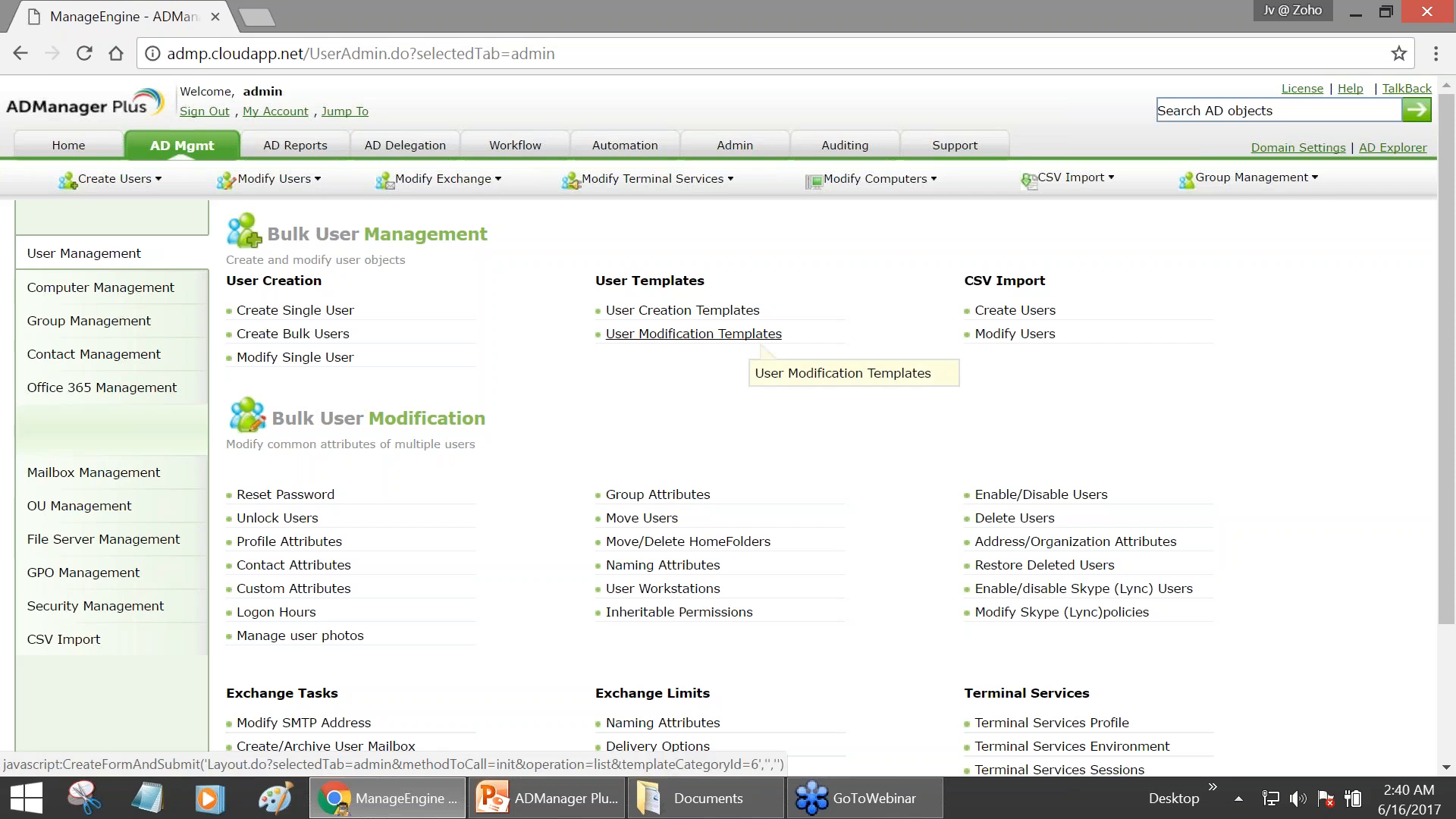
{"action": "left_click", "coordinate": [748, 341]}
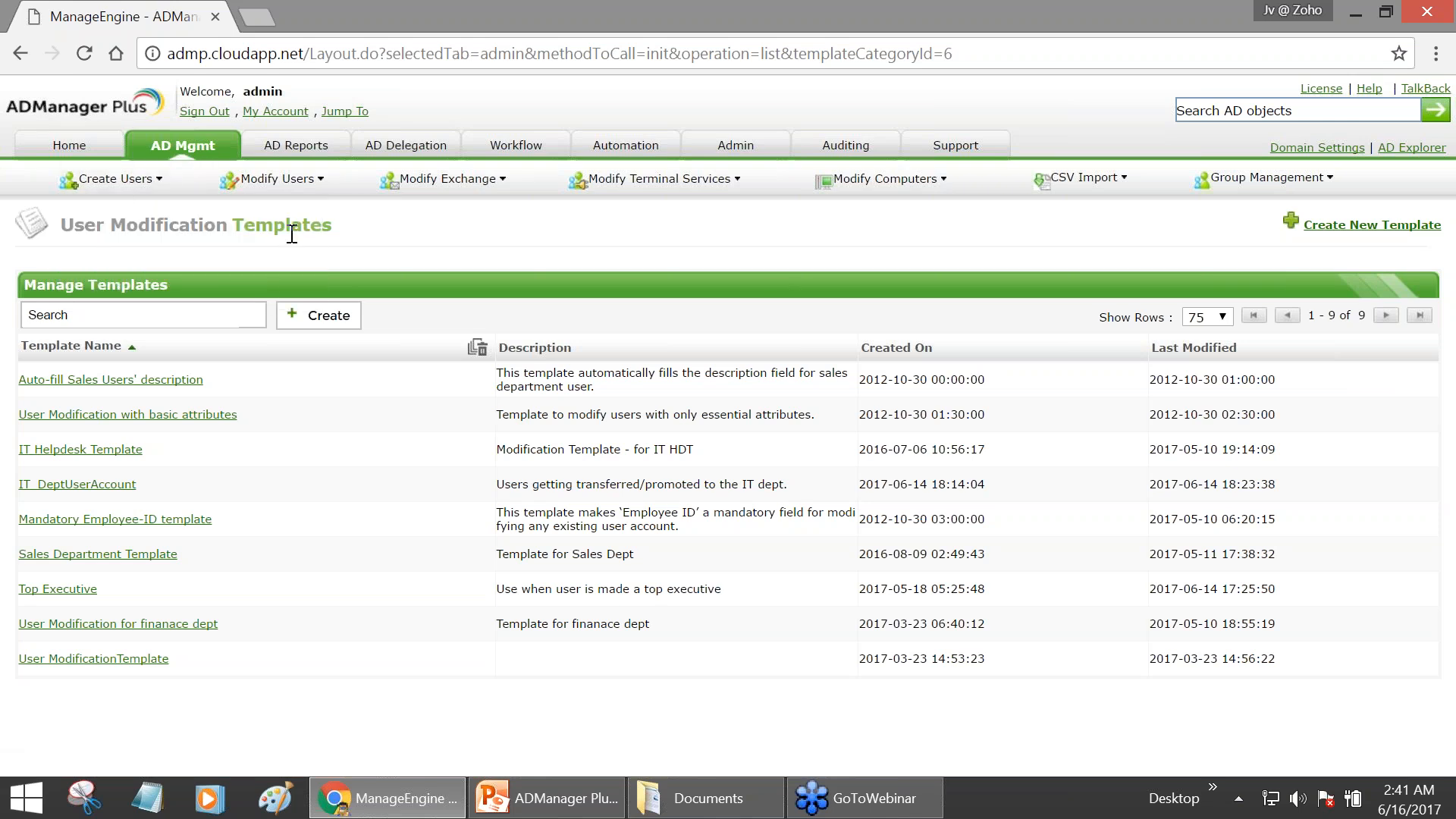
- Start a new user modification template and name it IT_UserAccounts
{"action": "left_click", "coordinate": [1371, 225]}
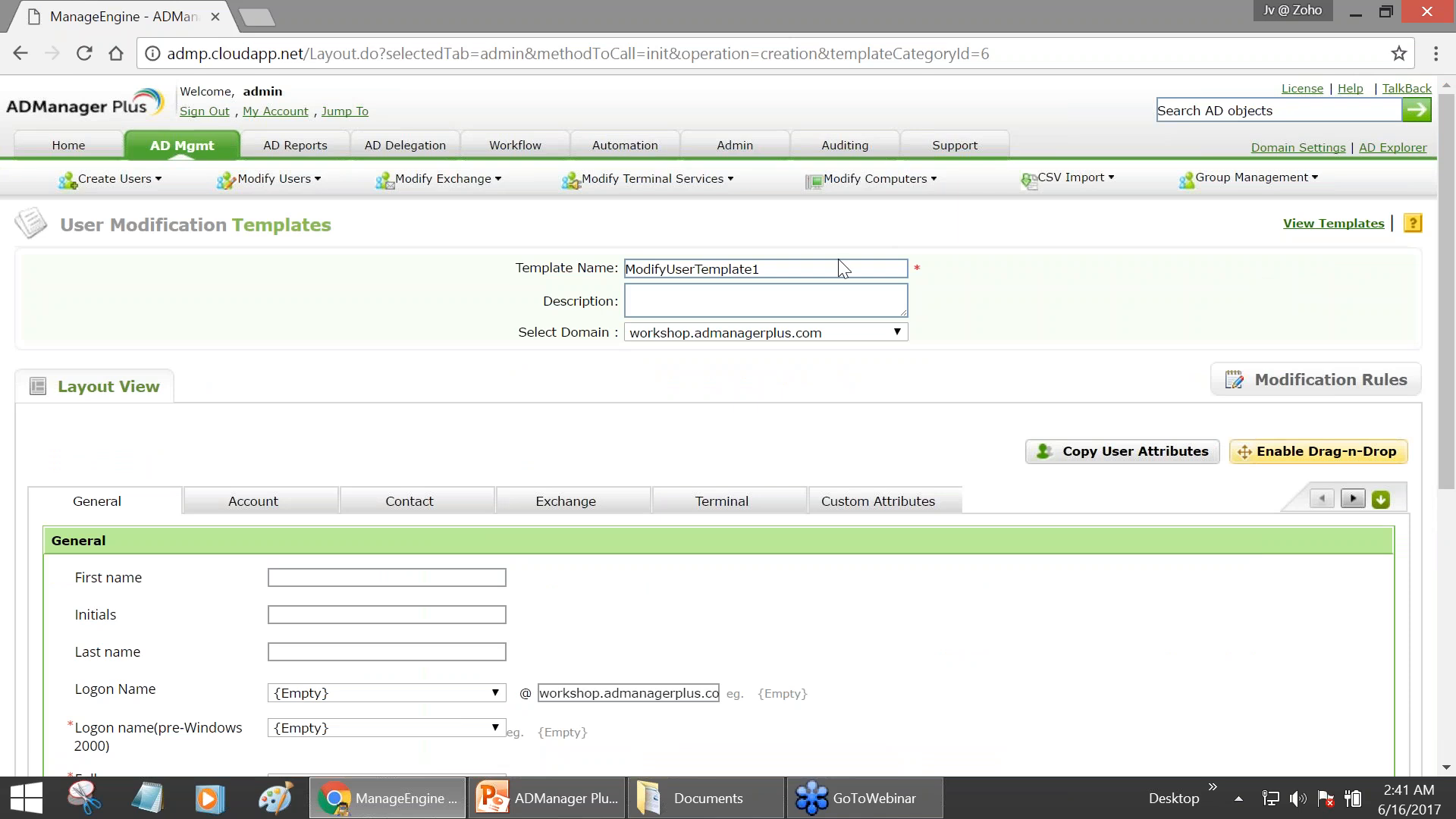
{"action": "left_click", "coordinate": [780, 269]}
{"action": "type", "text": "iT_uSER"}
{"action": "key", "text": "BackSpace"}
{"action": "key", "text": "BackSpace"}
{"action": "key", "text": "BackSpace"}
{"action": "key", "text": "BackSpace"}
{"action": "key", "text": "BackSpace"}
{"action": "key", "text": "BackSpace"}
{"action": "key", "text": "BackSpace"}
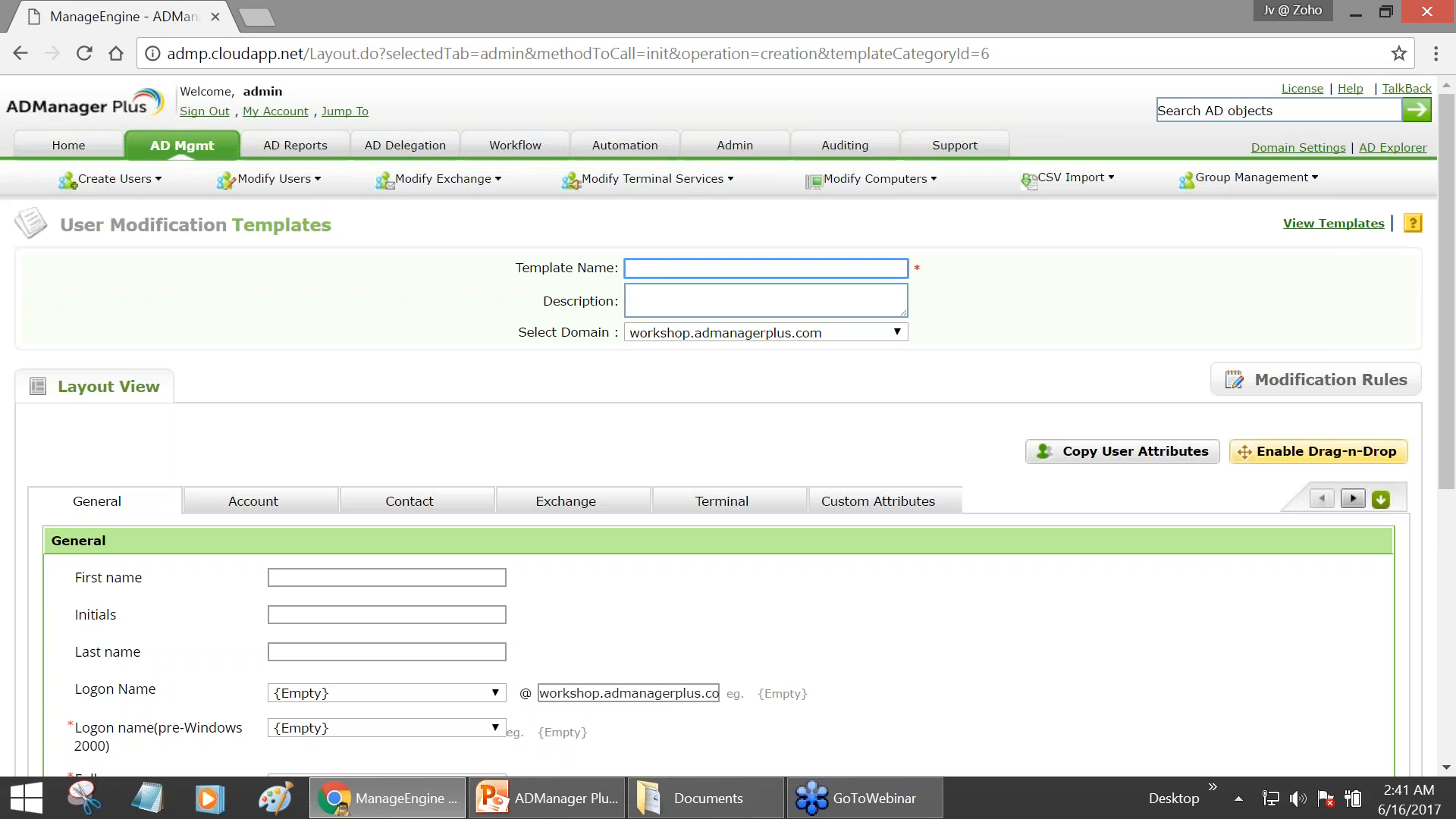
{"action": "type", "text": "It"}
{"action": "type", "text": "T"}
{"action": "type", "text": "_UserAccou"}
{"action": "type", "text": "nts"}
{"action": "left_click_drag", "start_coordinate": [641, 269], "coordinate": [624, 270]}
- Give the template the description 'For users moving into IT dept.'
{"action": "left_click", "coordinate": [686, 297]}
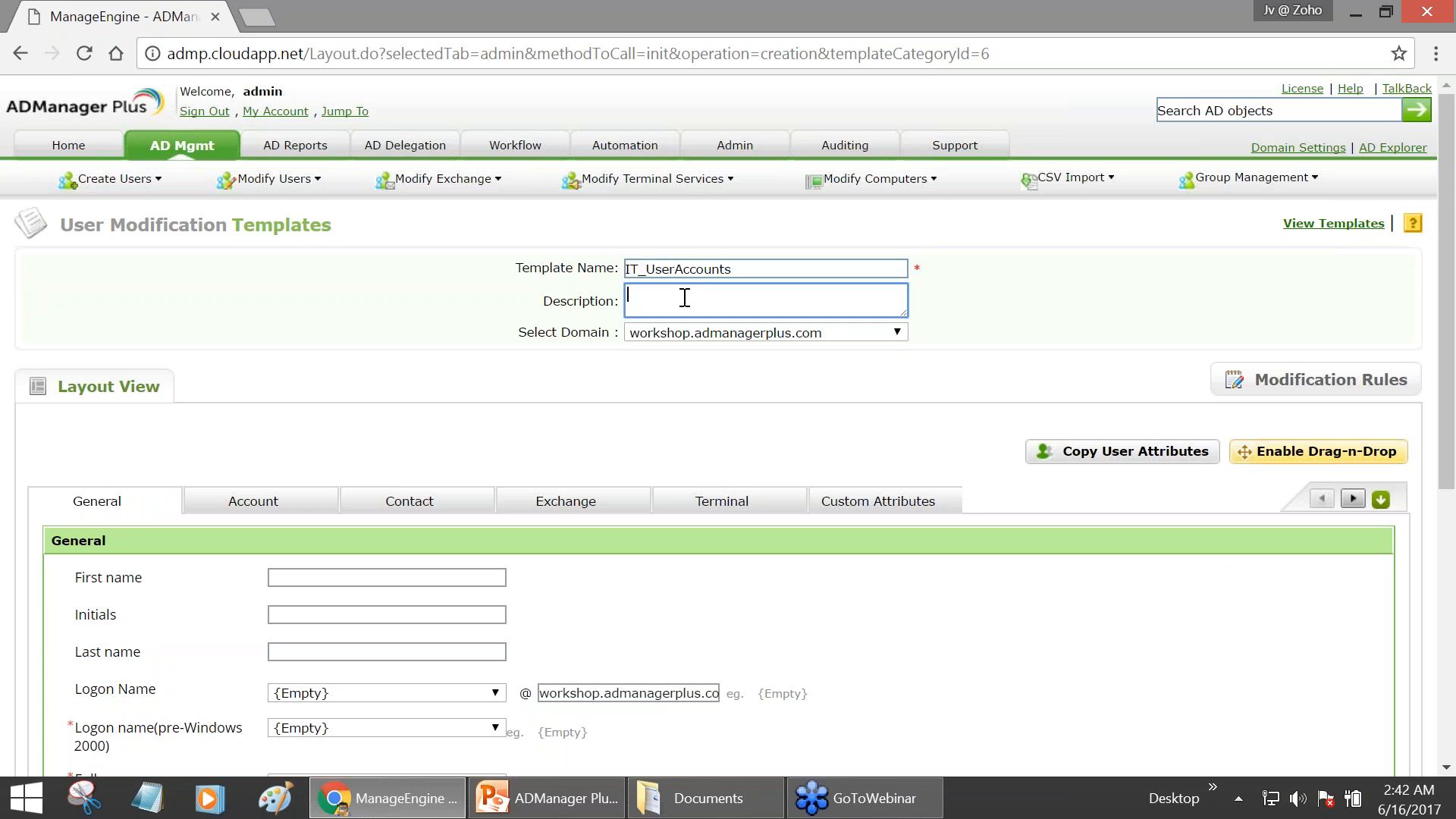
{"action": "double_click", "coordinate": [749, 271]}
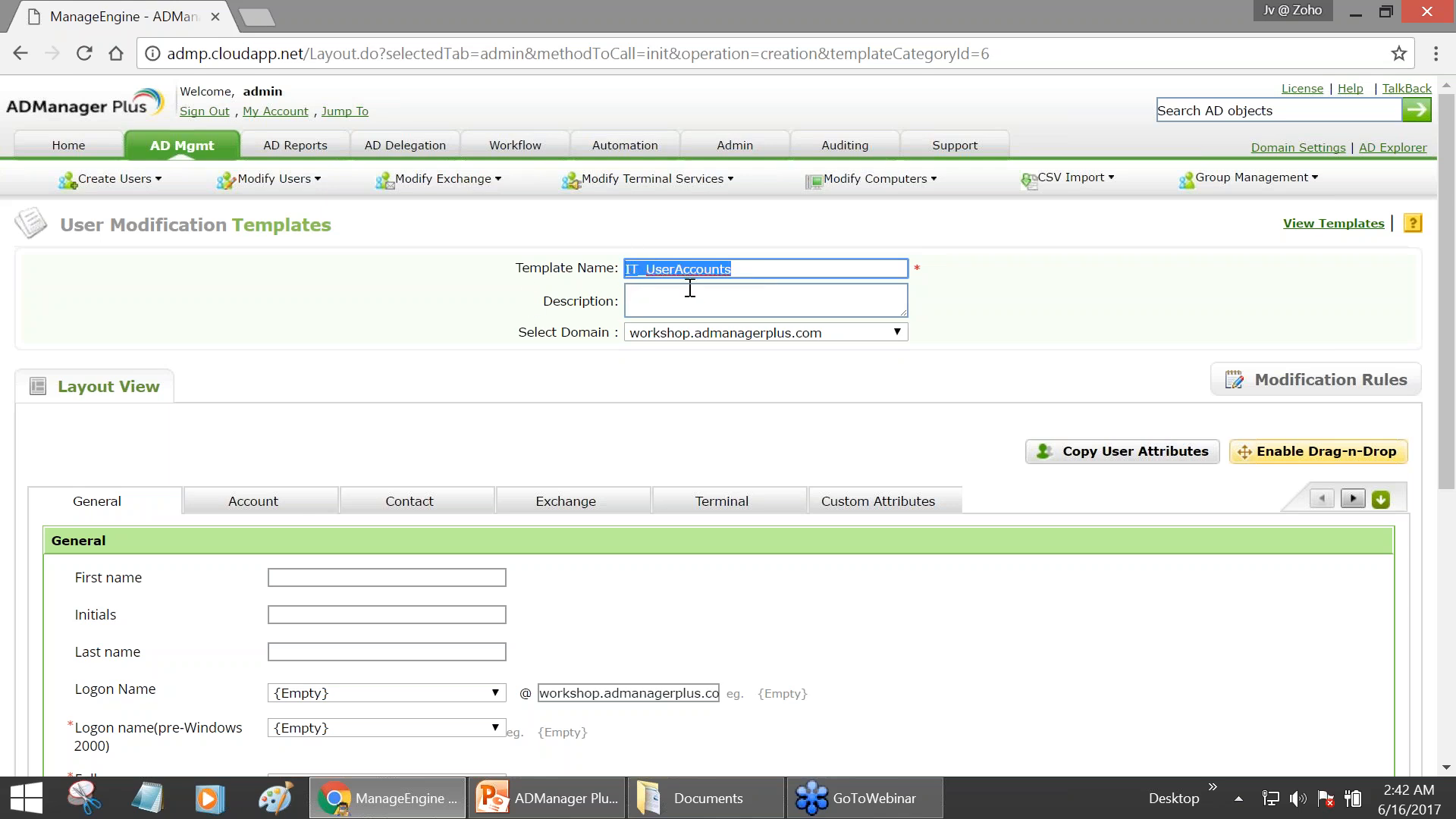
{"action": "left_click", "coordinate": [657, 297]}
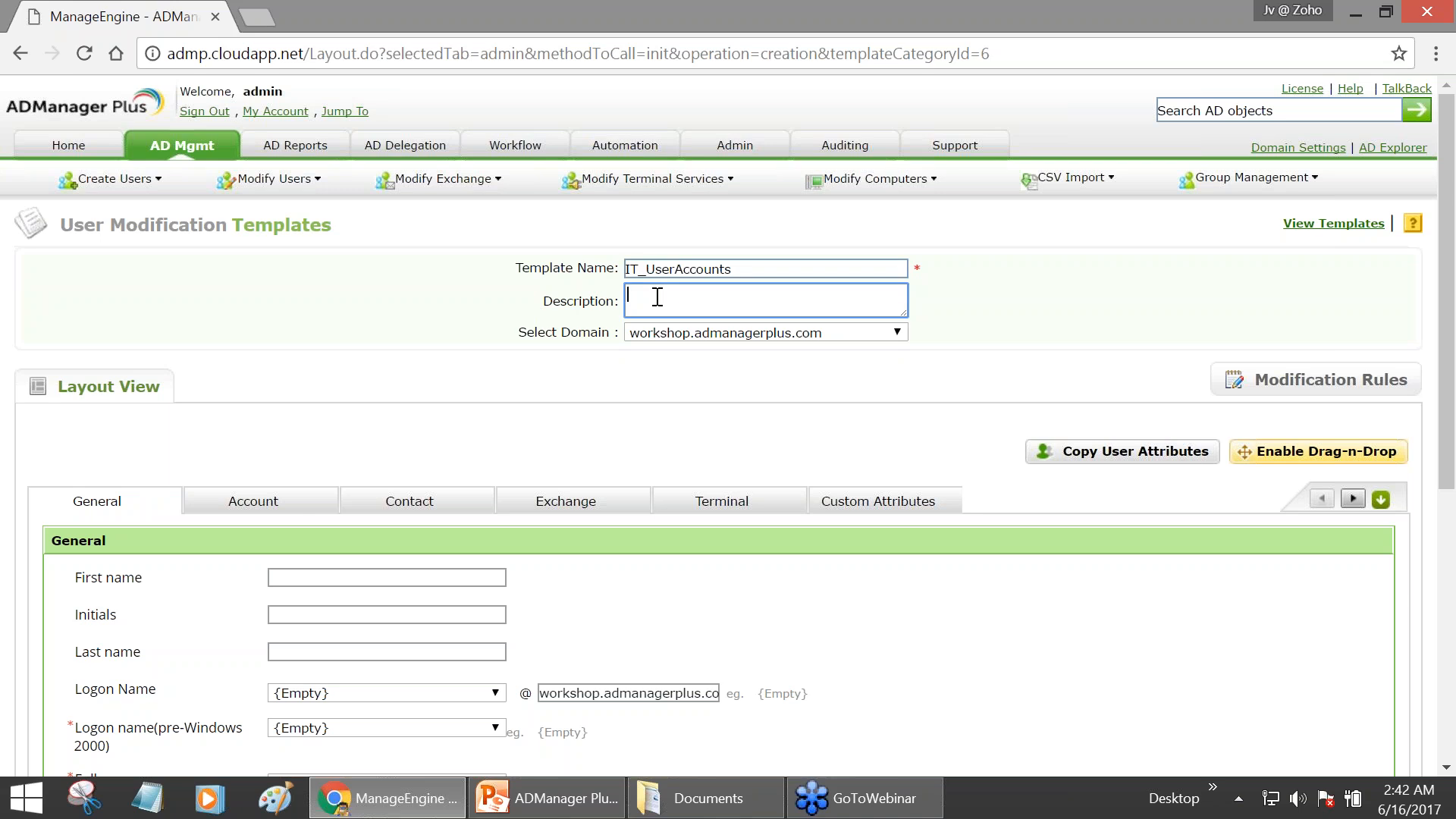
{"action": "type", "text": "For us"}
{"action": "type", "text": "ers moving into"}
{"action": "type", "text": " IT deot"}
{"action": "type", "text": "pt."}
- Fill the General tab's Description attribute with 'IT Technician'
{"action": "scroll", "coordinate": [358, 400], "scroll_direction": "down", "scroll_amount": 2}
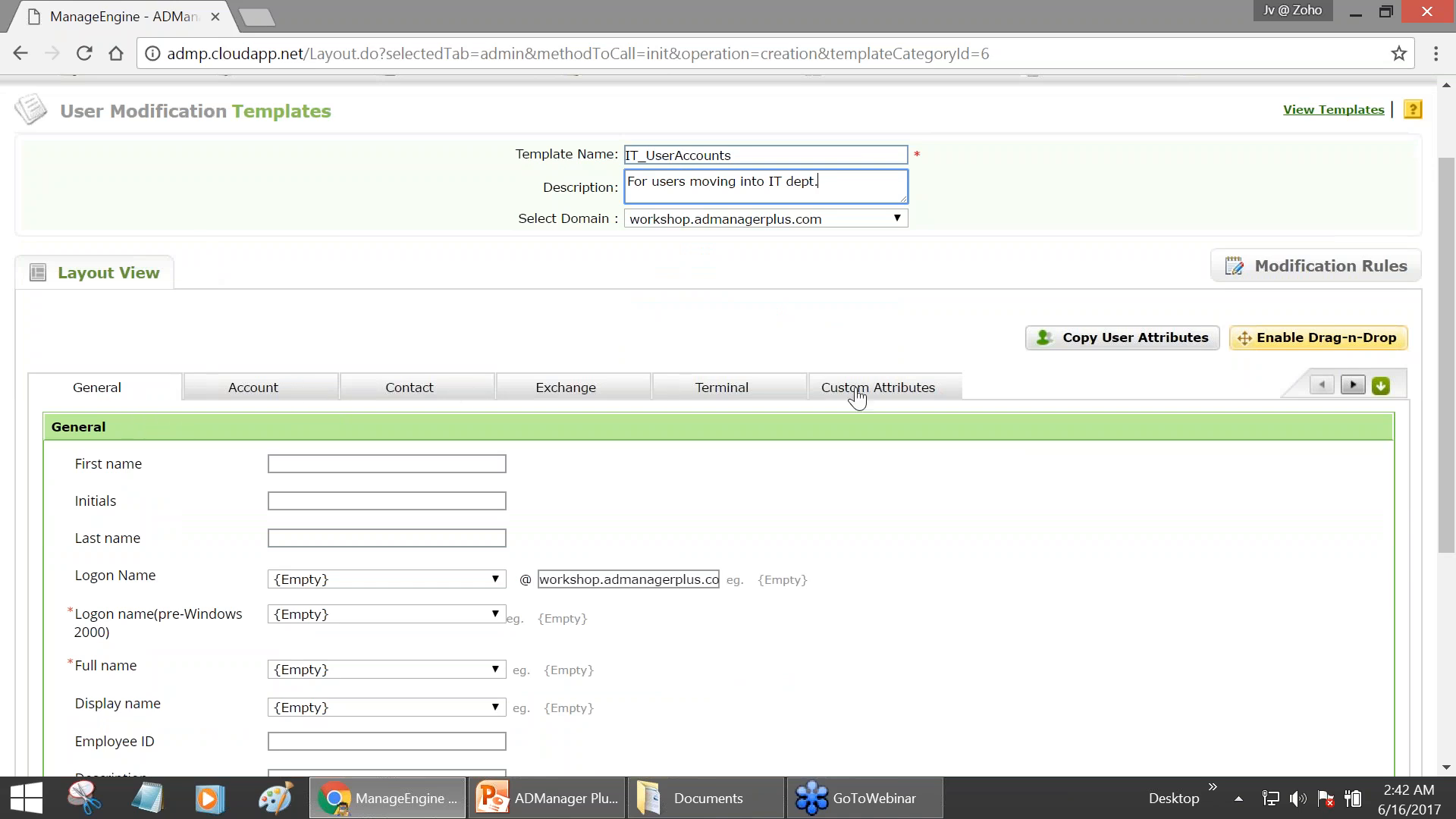
{"action": "scroll", "coordinate": [840, 341], "scroll_direction": "down", "scroll_amount": 1}
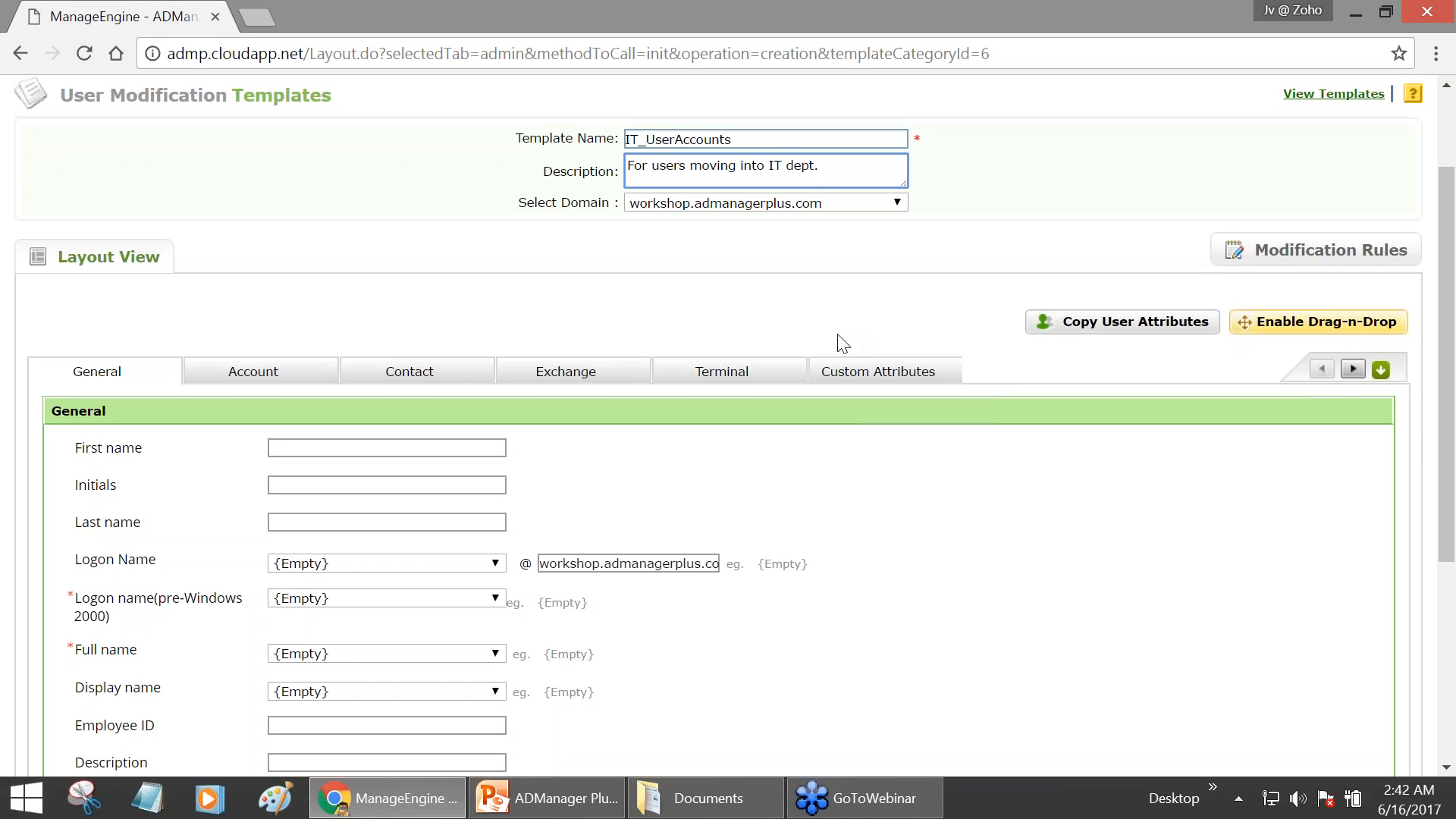
{"action": "scroll", "coordinate": [841, 343], "scroll_direction": "down", "scroll_amount": 1}
{"action": "scroll", "coordinate": [841, 343], "scroll_direction": "up", "scroll_amount": 1}
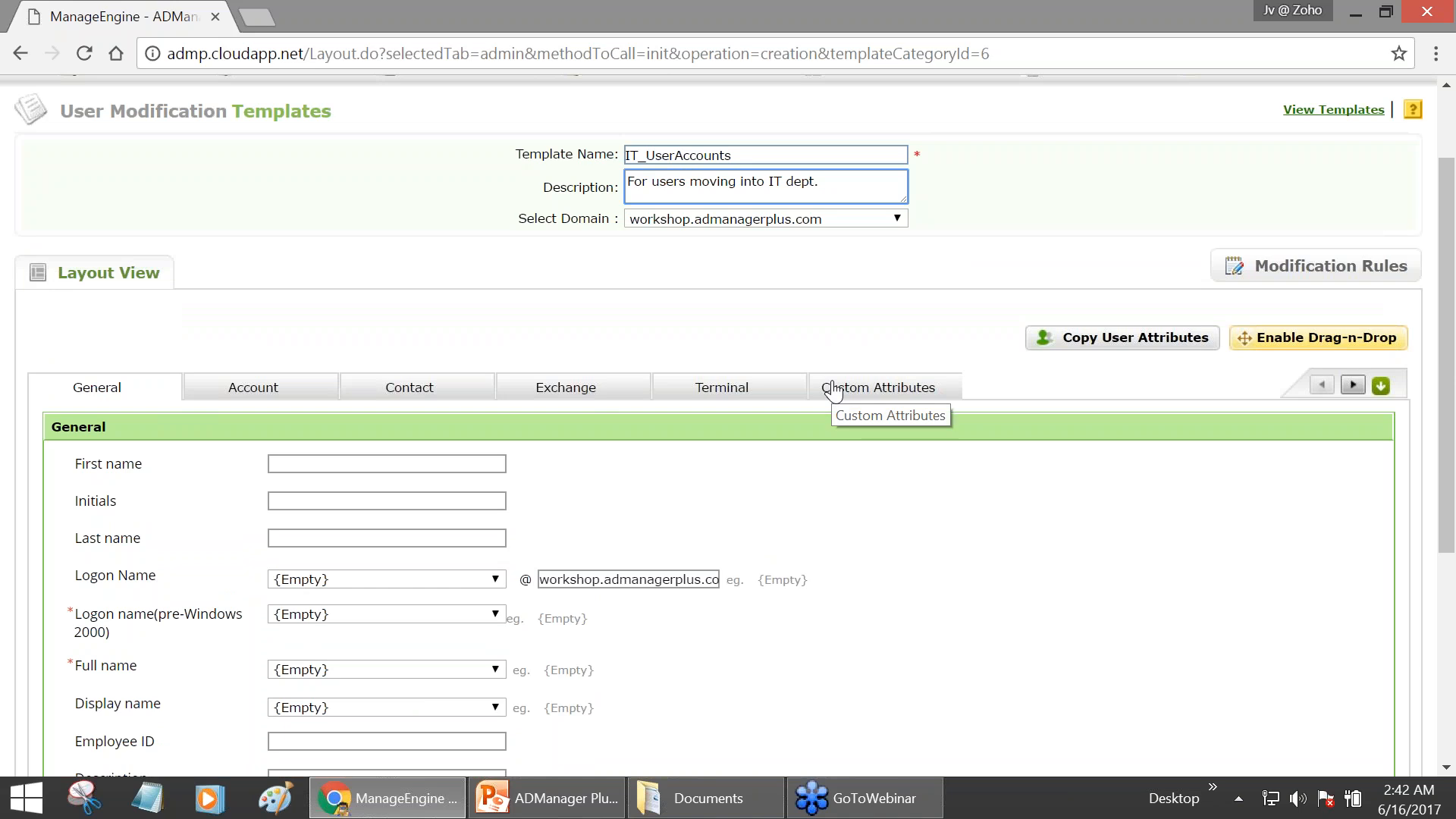
{"action": "scroll", "coordinate": [833, 391], "scroll_direction": "down", "scroll_amount": 1}
{"action": "scroll", "coordinate": [833, 391], "scroll_direction": "down", "scroll_amount": 1}
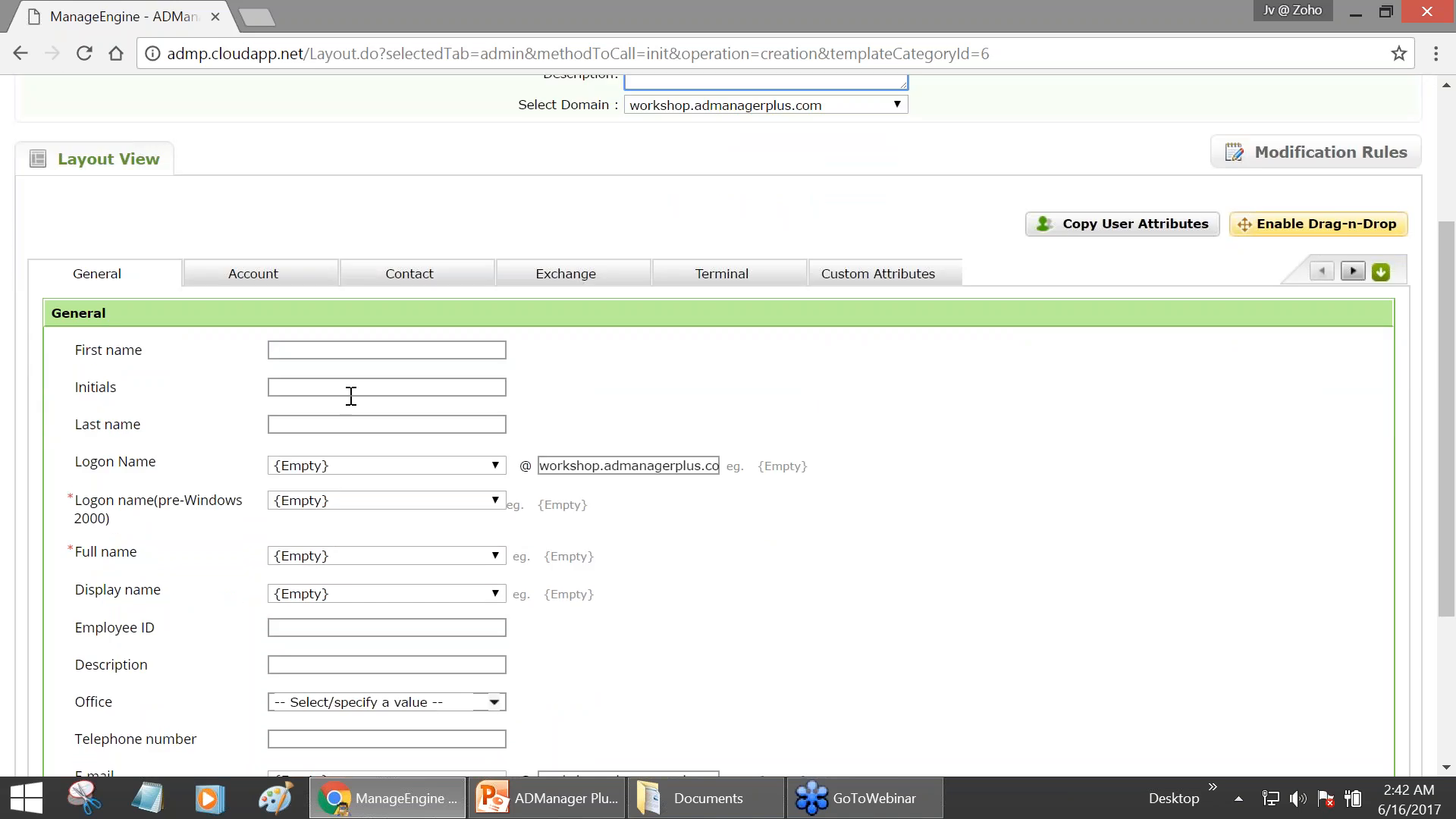
{"action": "scroll", "coordinate": [395, 493], "scroll_direction": "up", "scroll_amount": 1}
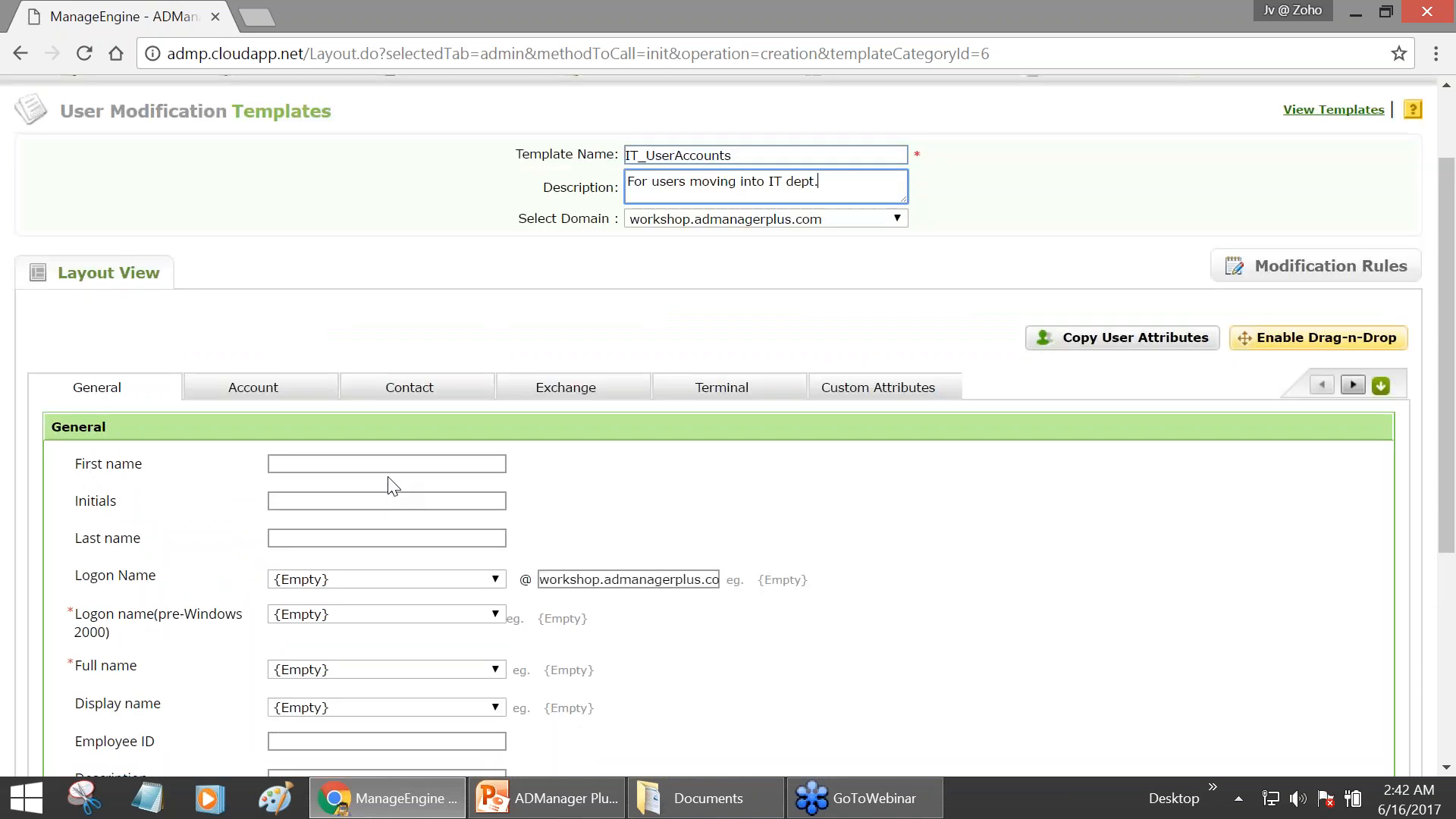
{"action": "scroll", "coordinate": [470, 455], "scroll_direction": "down", "scroll_amount": 1}
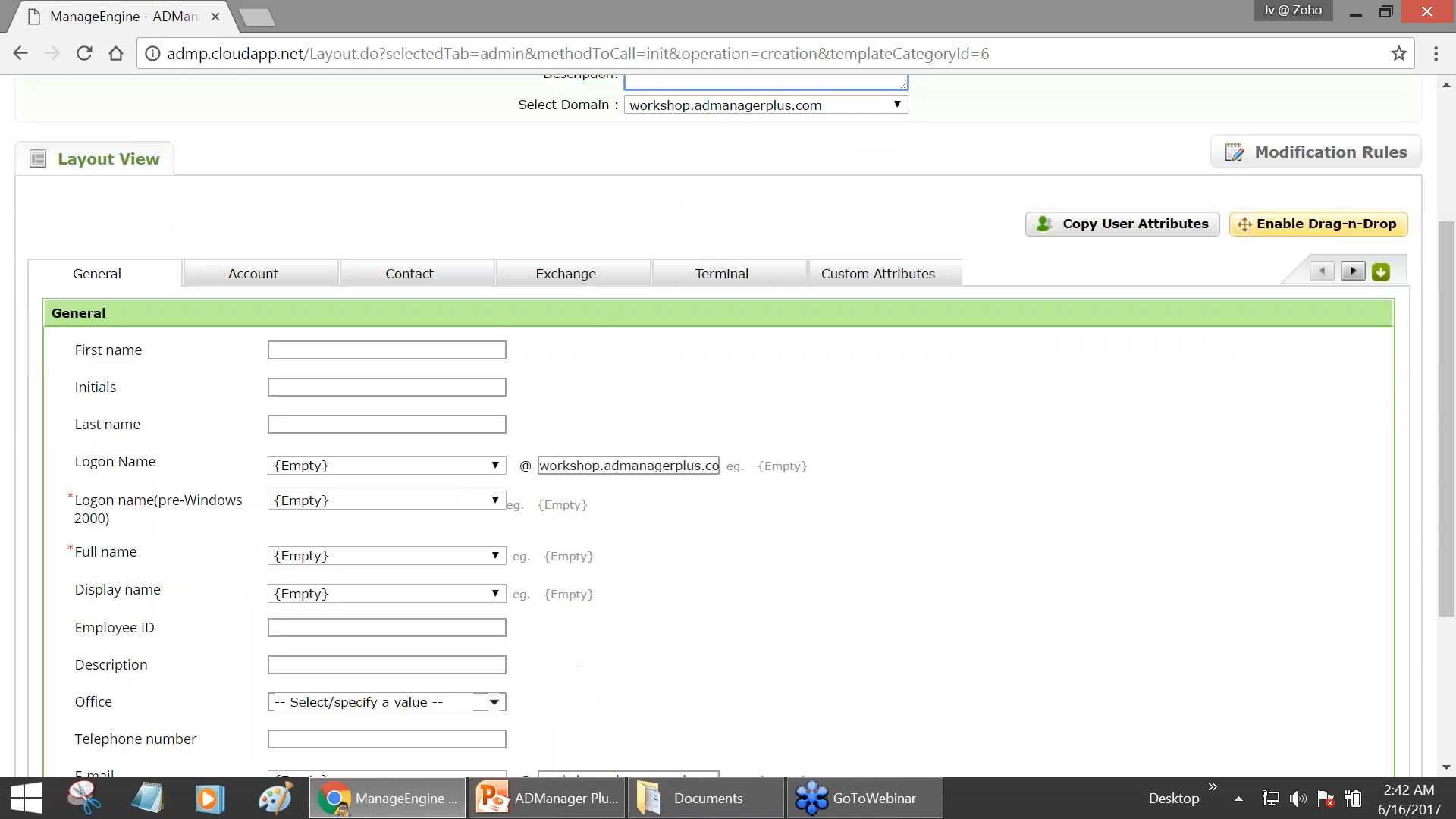
{"action": "scroll", "coordinate": [383, 543], "scroll_direction": "down", "scroll_amount": 1}
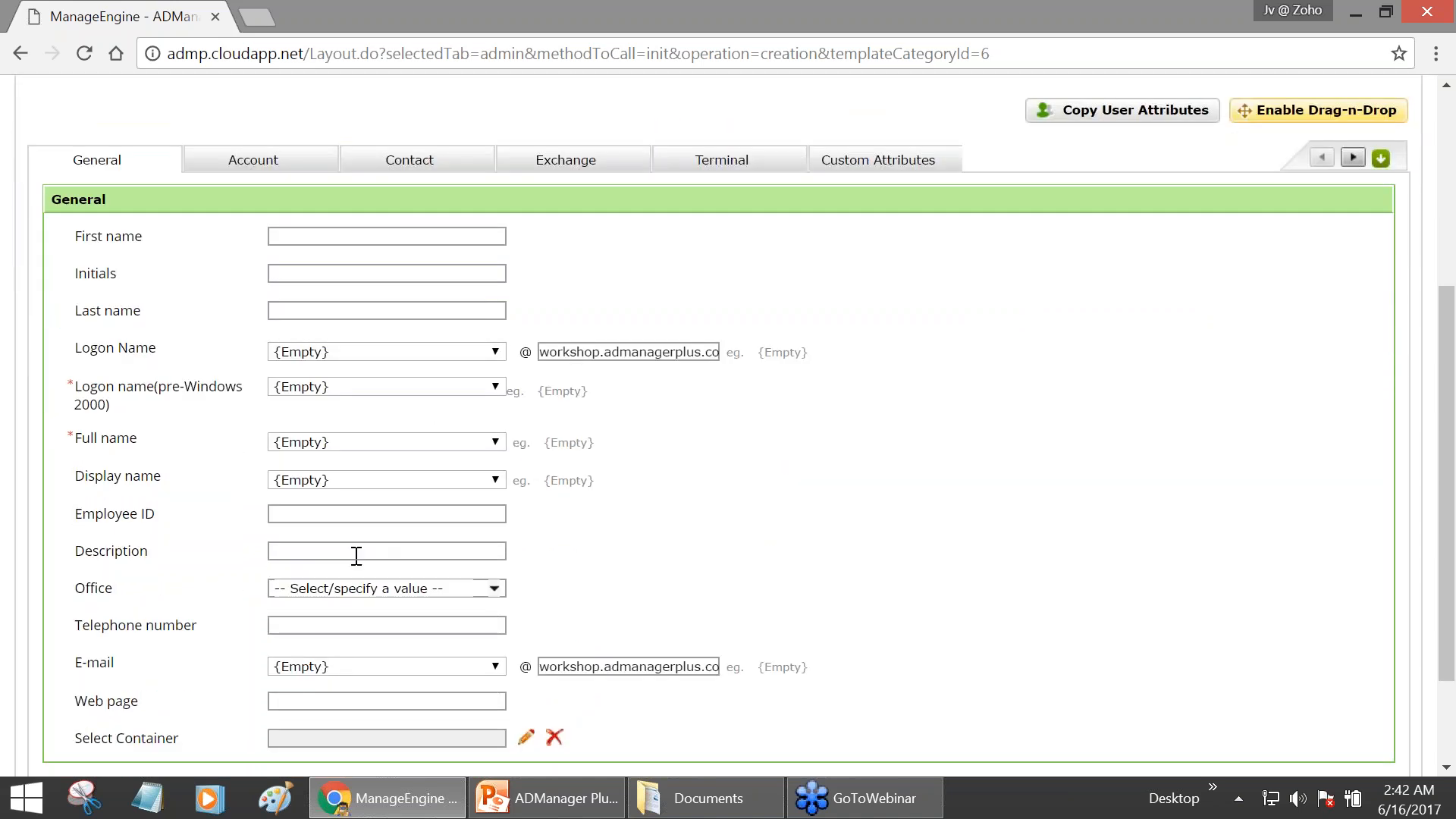
{"action": "left_click", "coordinate": [345, 552]}
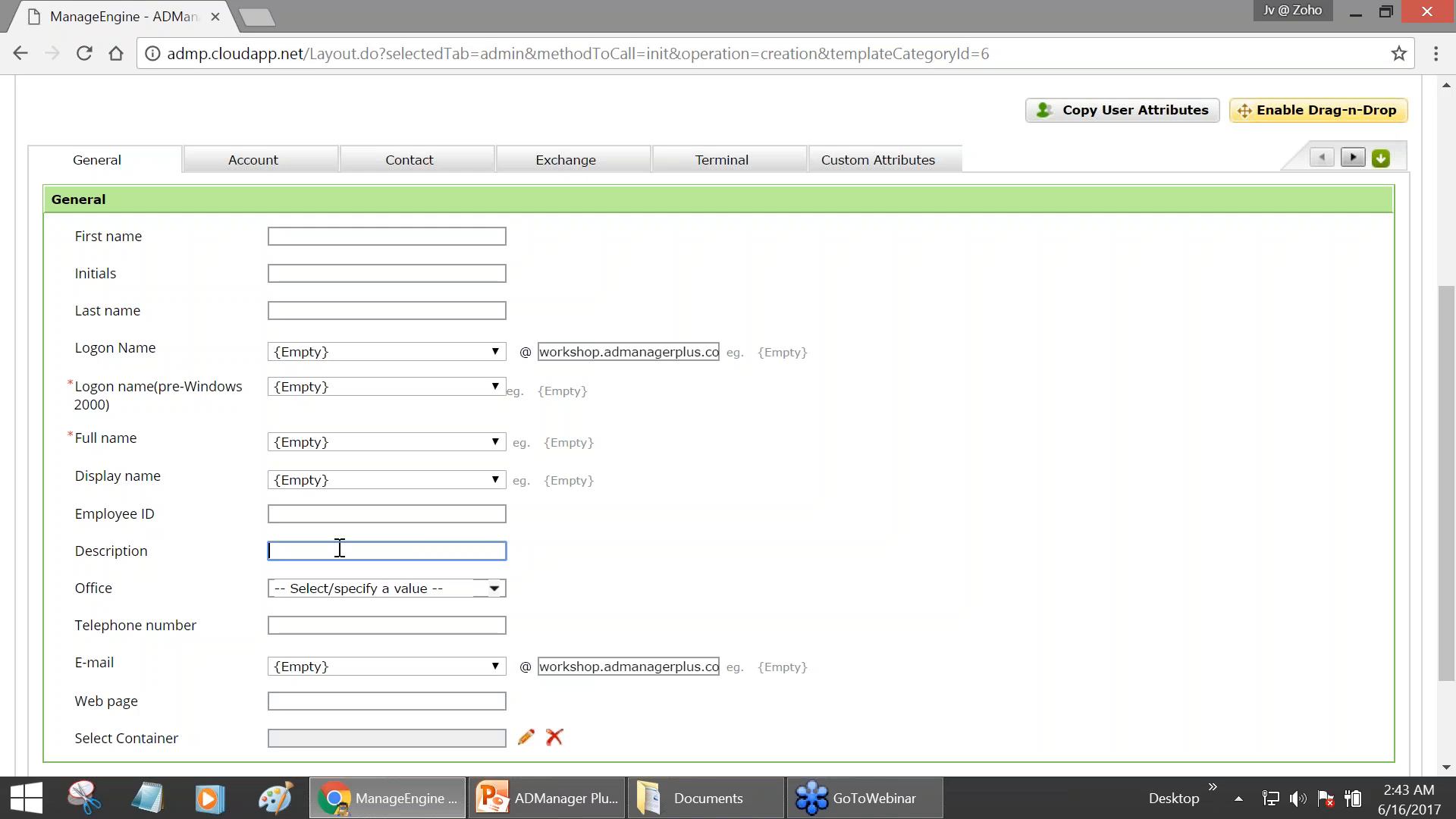
{"action": "type", "text": "IT Technician"}
{"action": "left_click", "coordinate": [682, 547]}
{"action": "scroll", "coordinate": [682, 547], "scroll_direction": "down", "scroll_amount": 1}
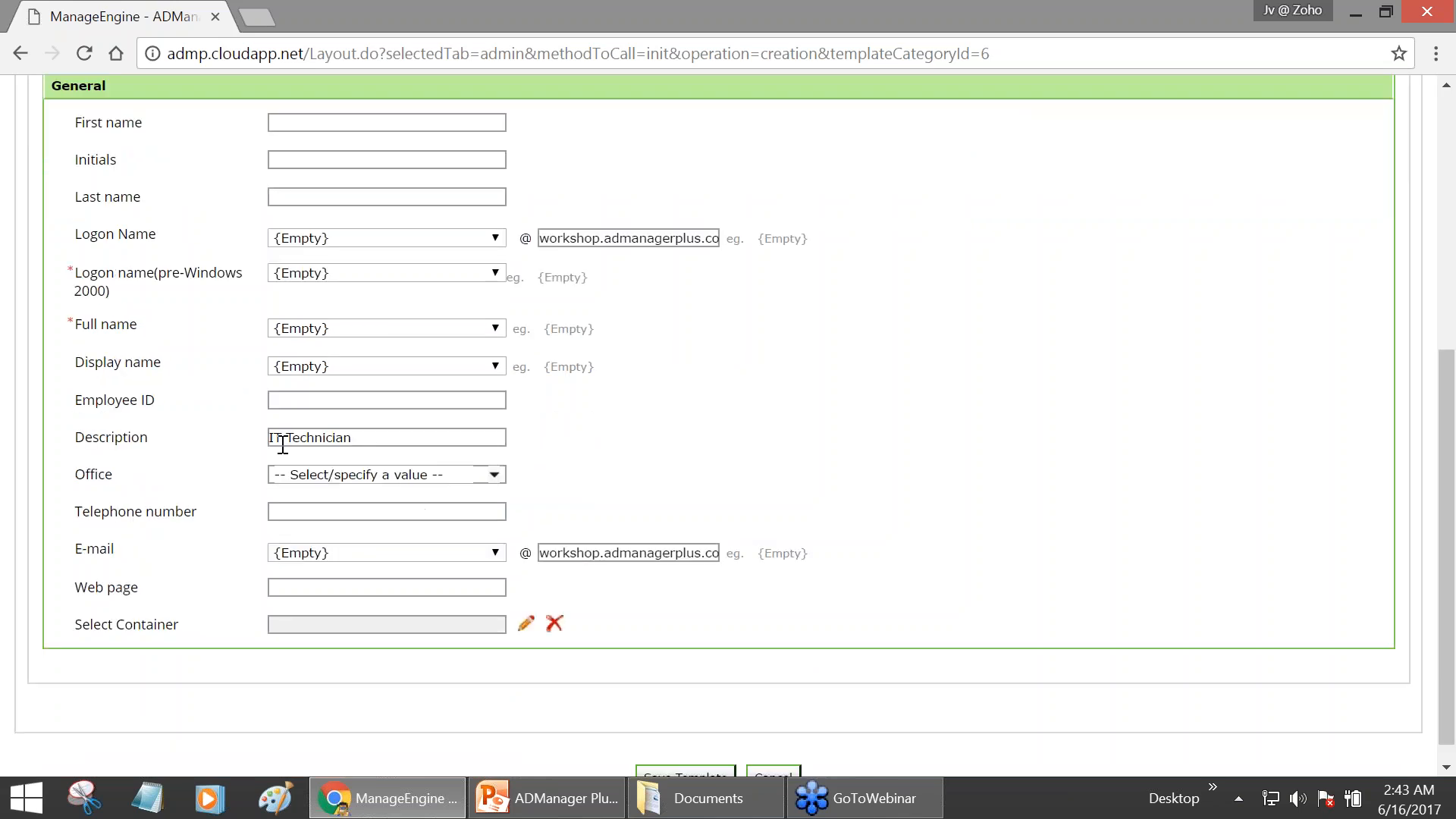
{"action": "left_click_drag", "start_coordinate": [271, 440], "coordinate": [377, 436]}
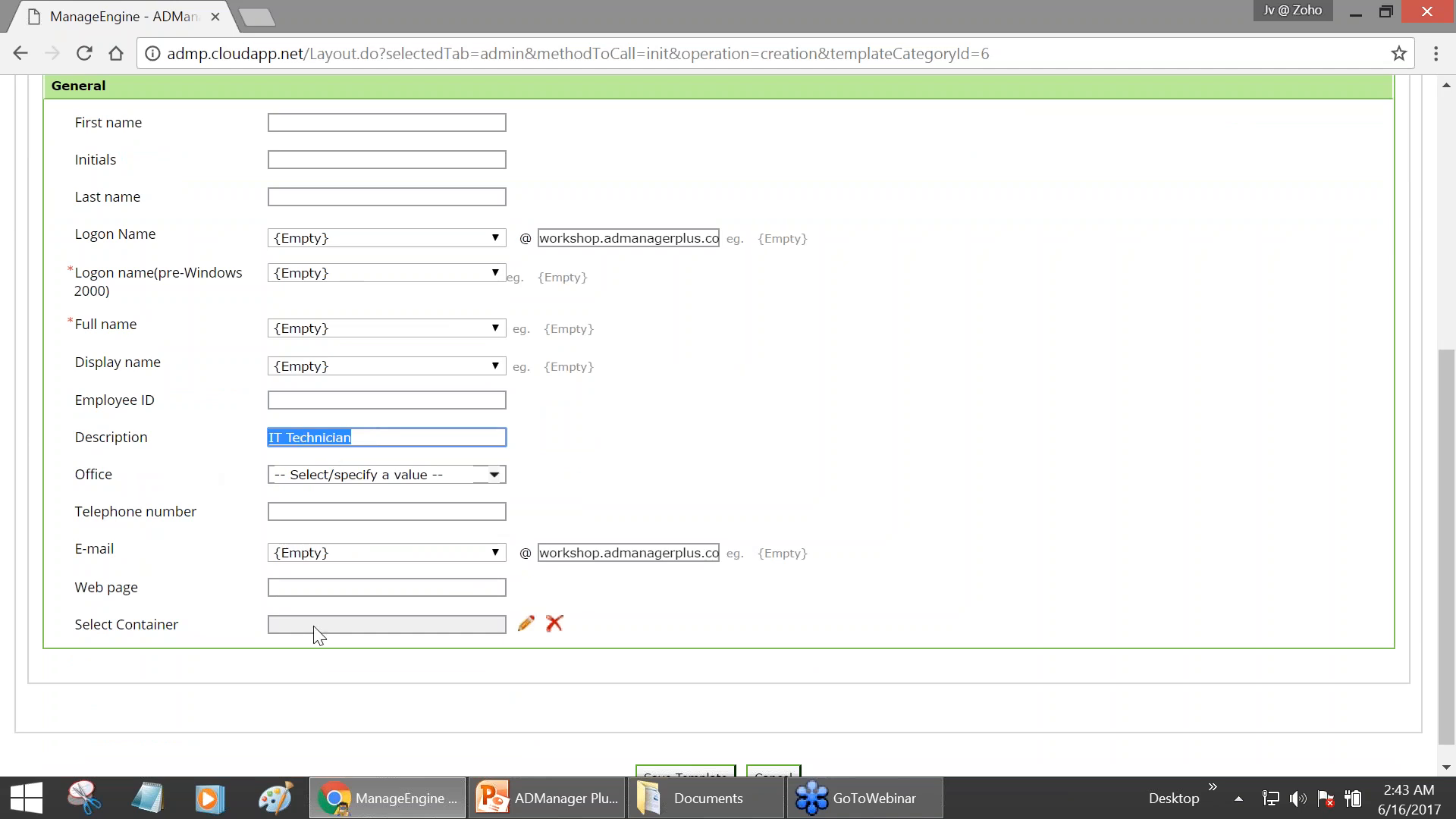
{"action": "left_click_drag", "start_coordinate": [77, 624], "coordinate": [202, 634]}
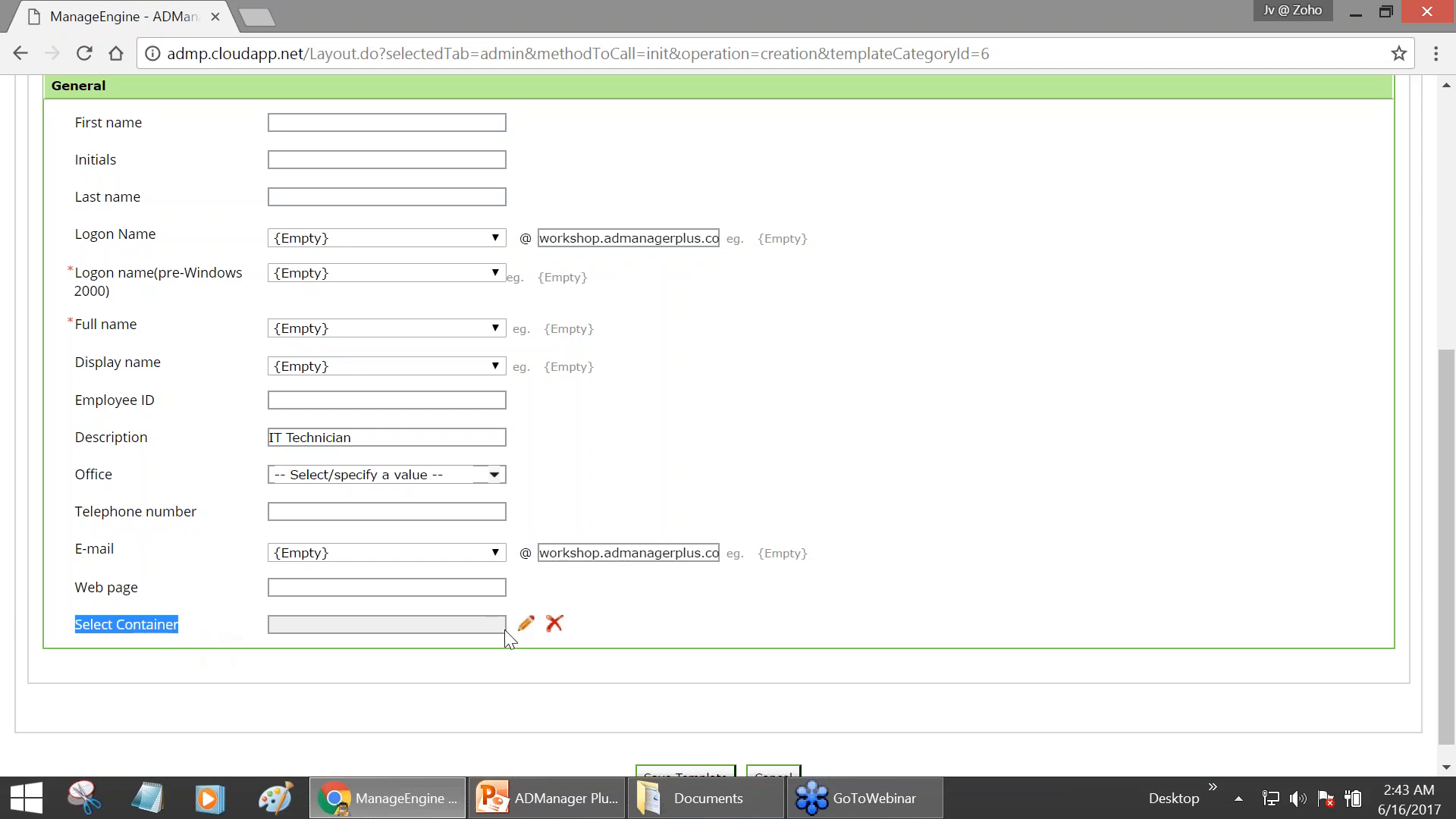
{"action": "left_click", "coordinate": [526, 623]}
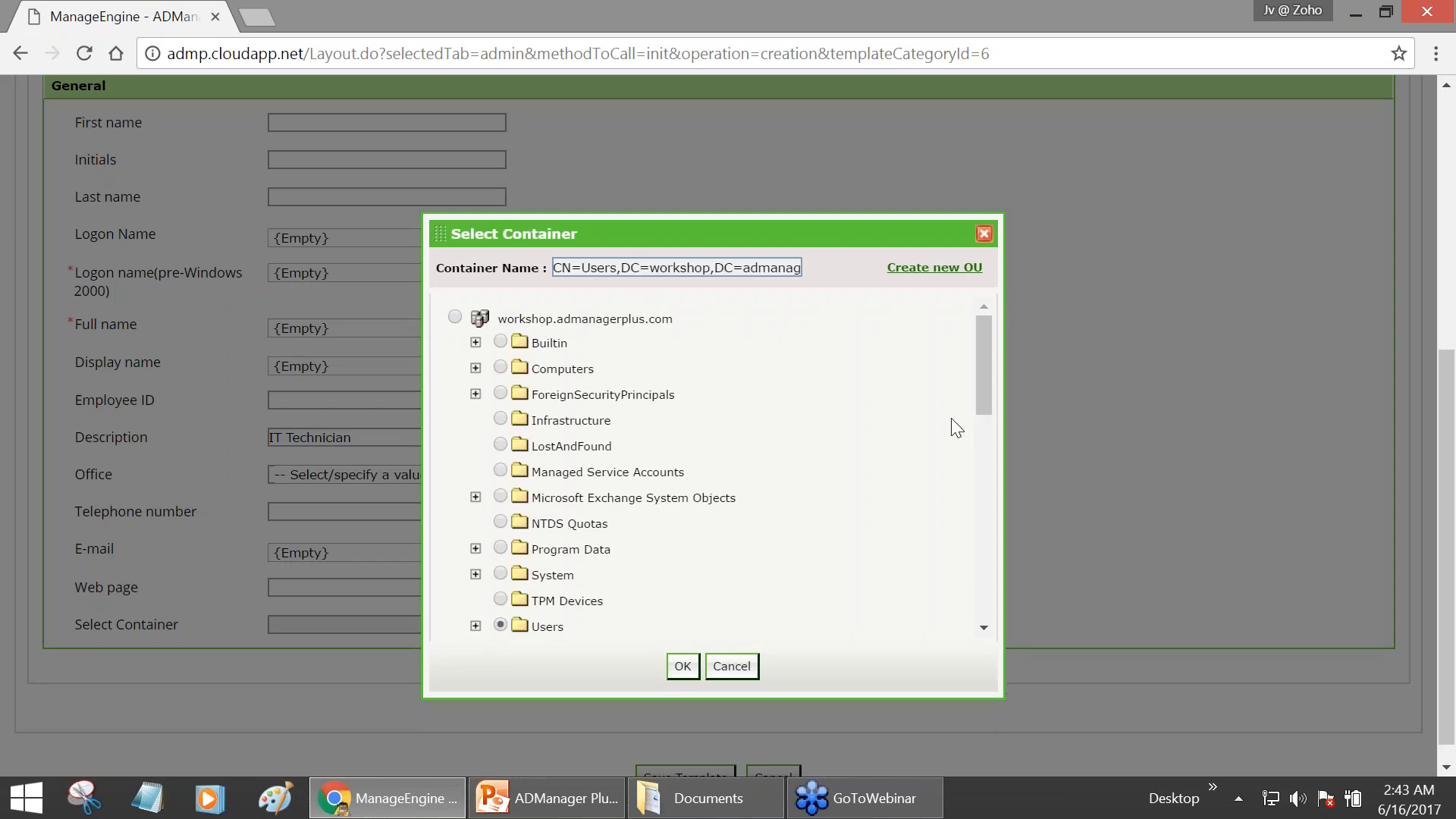
{"action": "left_click_drag", "start_coordinate": [979, 392], "coordinate": [1008, 543]}
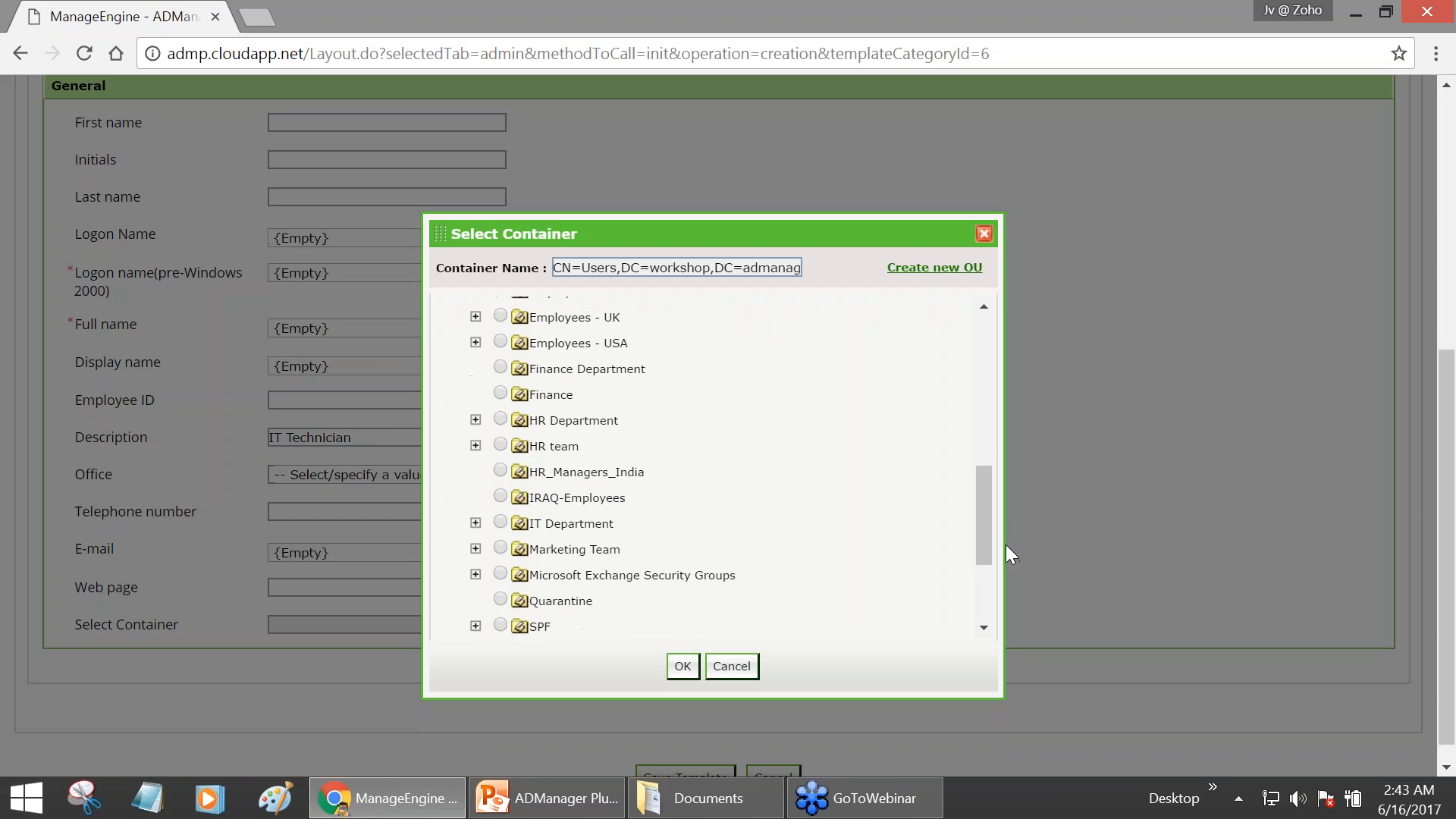
{"action": "left_click", "coordinate": [500, 521]}
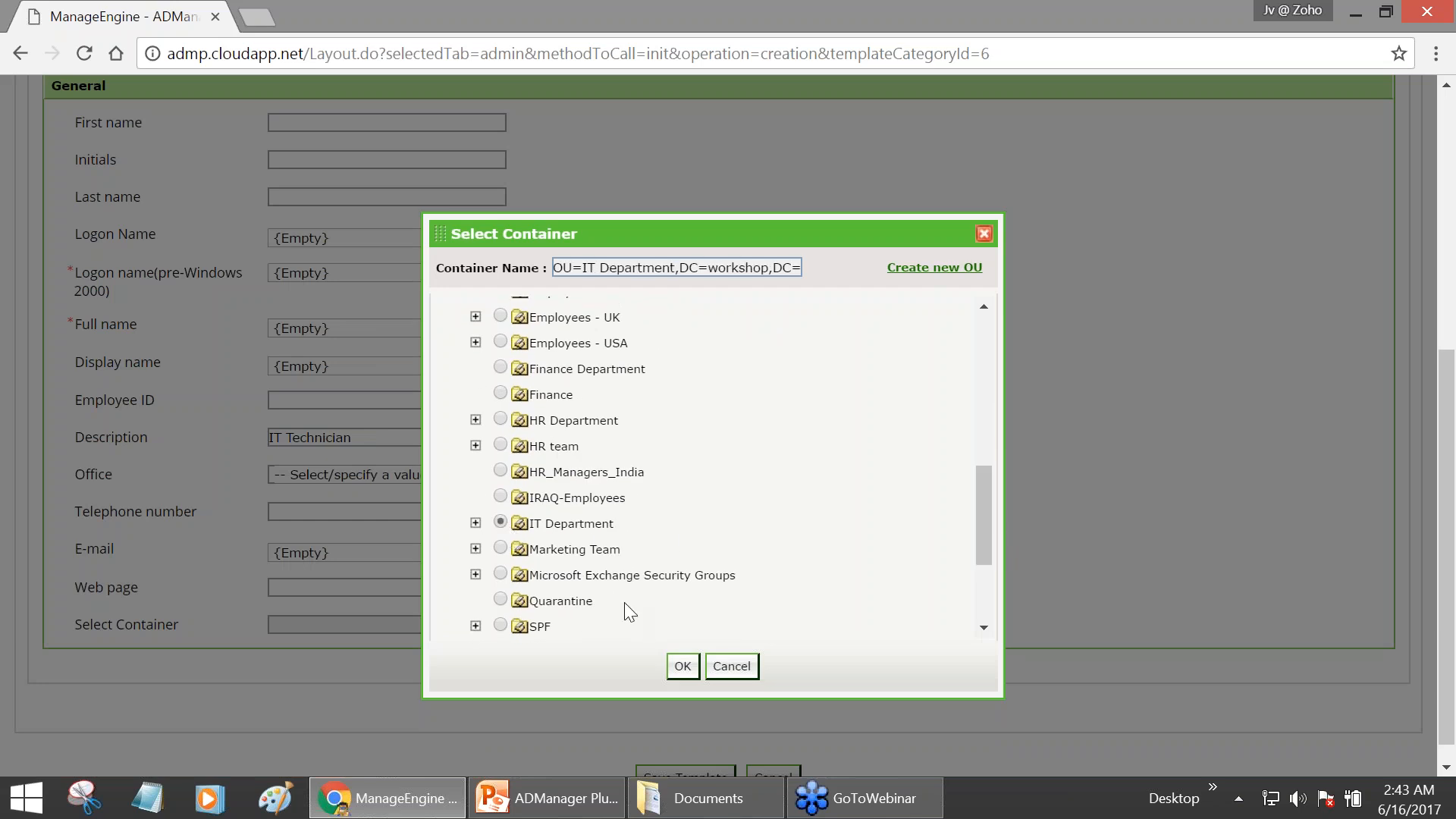
{"action": "left_click", "coordinate": [683, 666]}
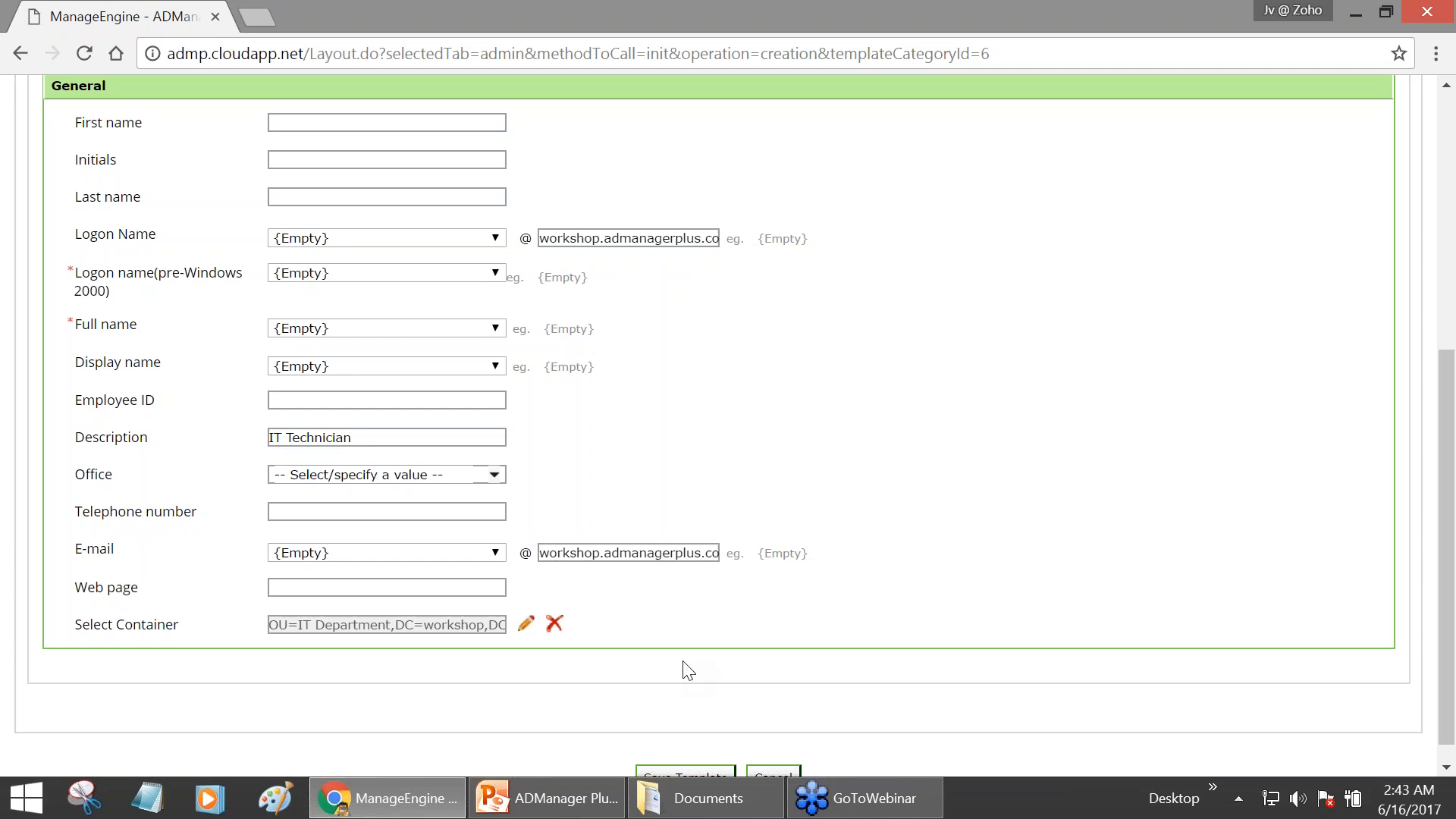
{"action": "scroll", "coordinate": [664, 557], "scroll_direction": "down", "scroll_amount": 1}
{"action": "scroll", "coordinate": [667, 559], "scroll_direction": "up", "scroll_amount": 2}
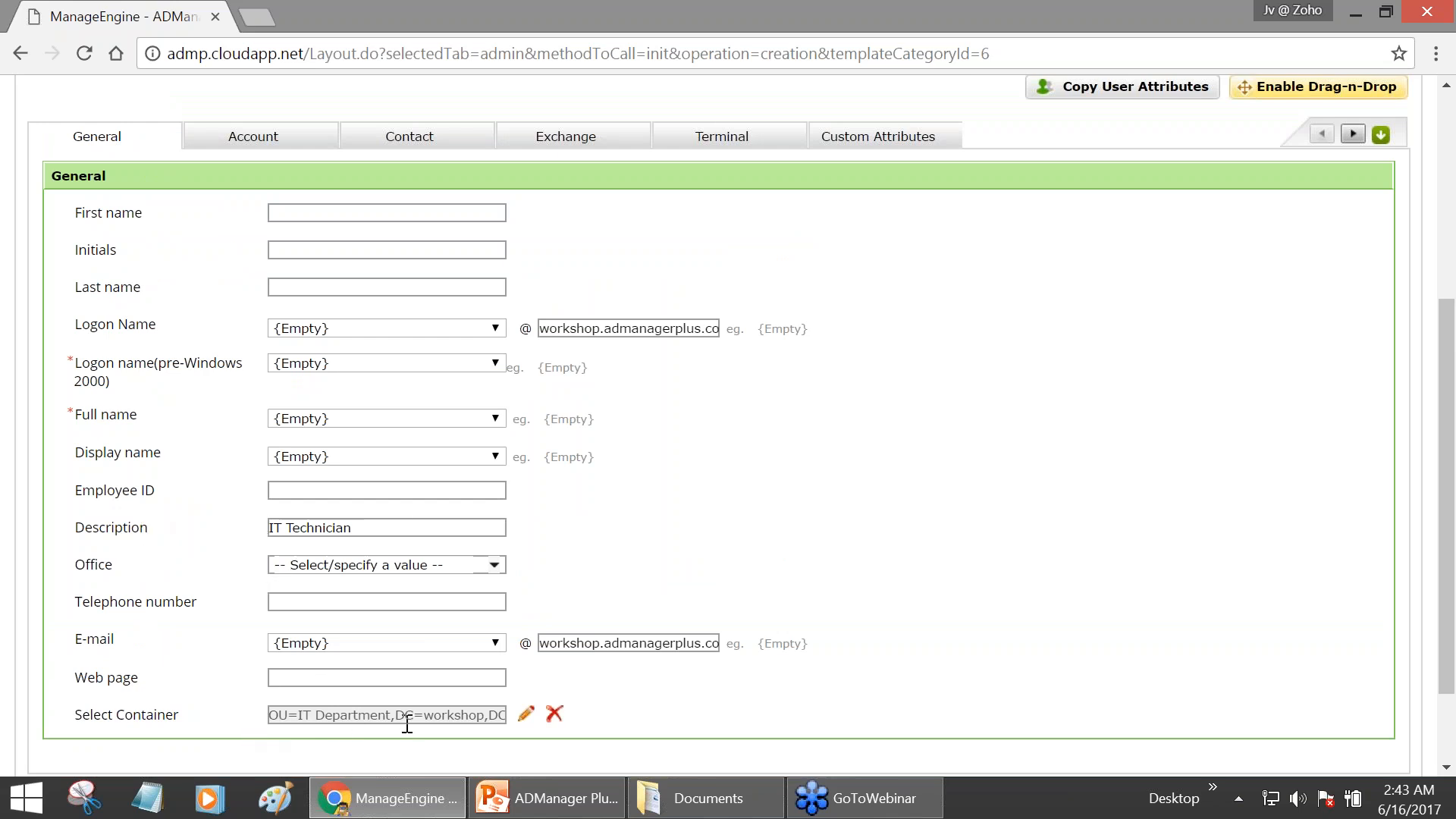
{"action": "scroll", "coordinate": [162, 722], "scroll_direction": "up", "scroll_amount": 1}
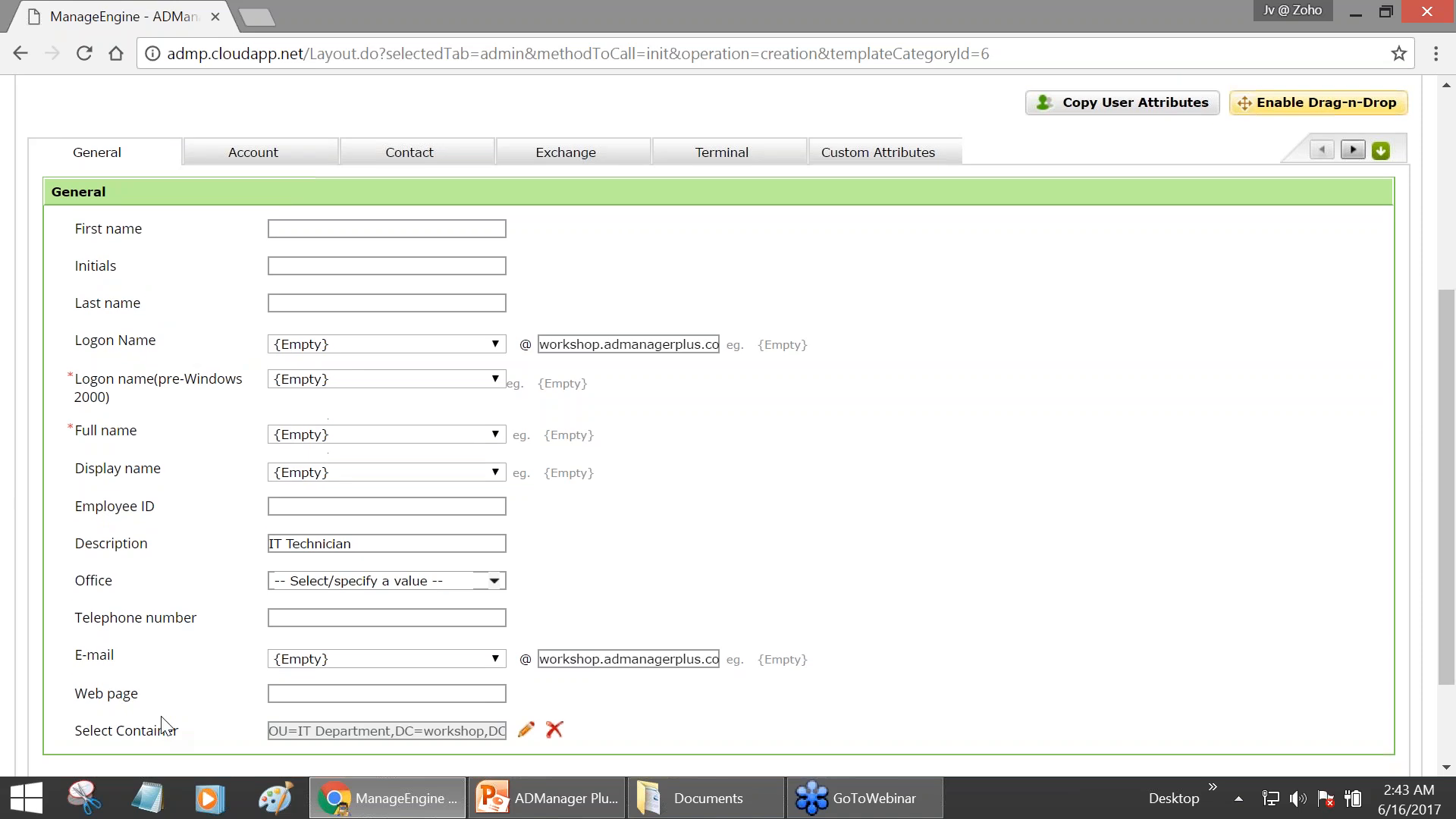
{"action": "scroll", "coordinate": [161, 722], "scroll_direction": "up", "scroll_amount": 3}
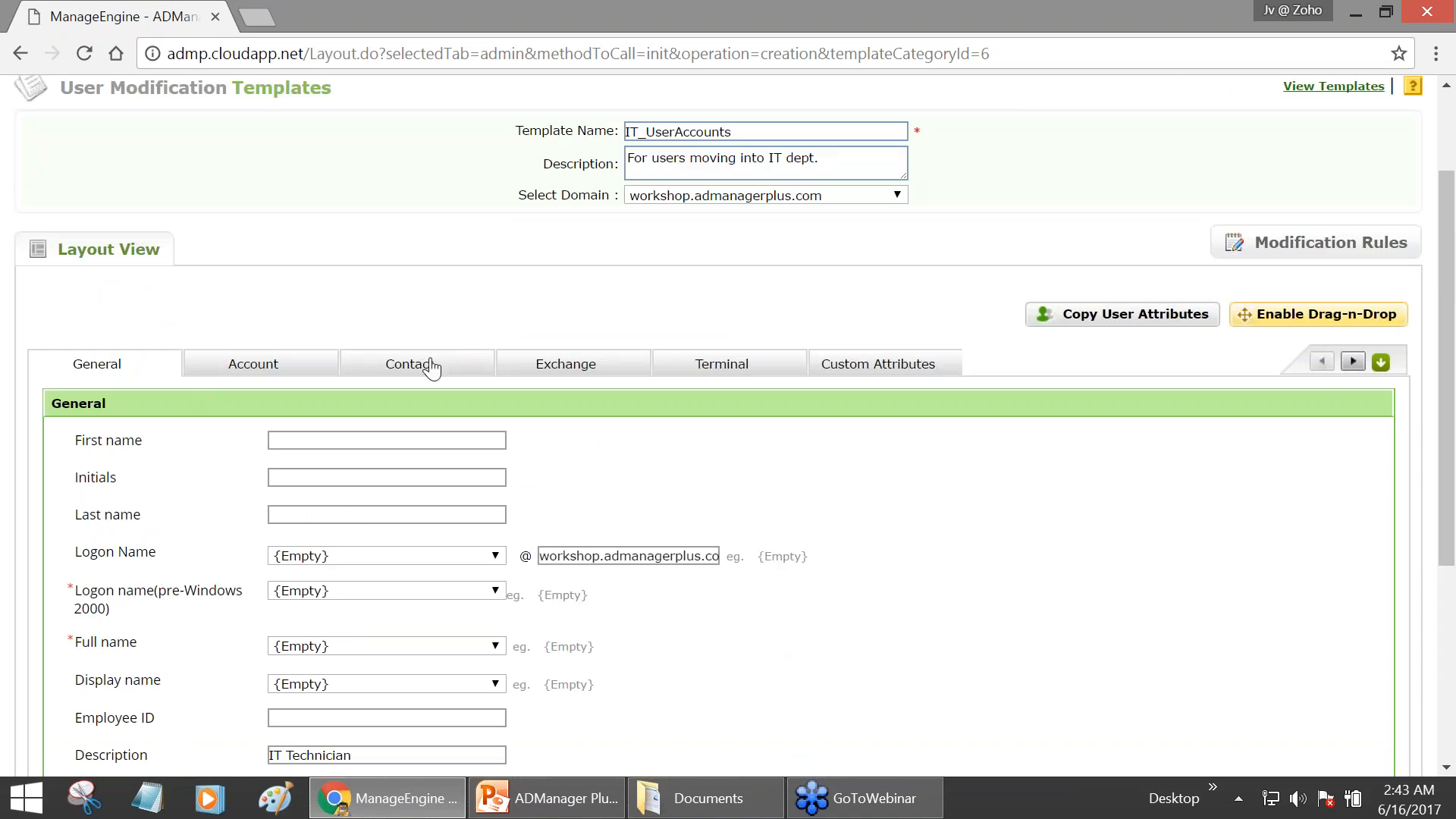
{"action": "scroll", "coordinate": [1013, 267], "scroll_direction": "up", "scroll_amount": 2}
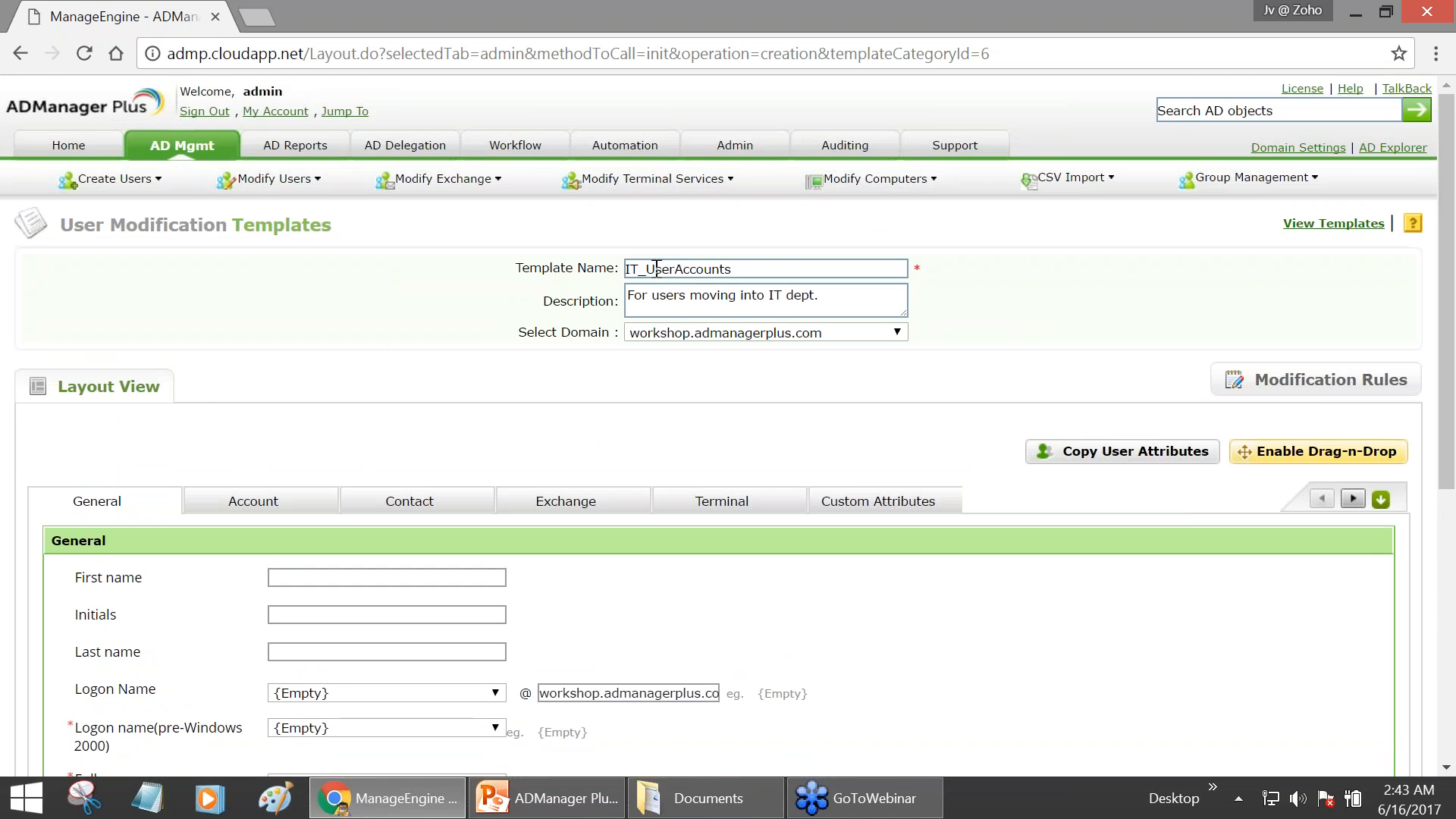
{"action": "scroll", "coordinate": [132, 304], "scroll_direction": "down", "scroll_amount": 3}
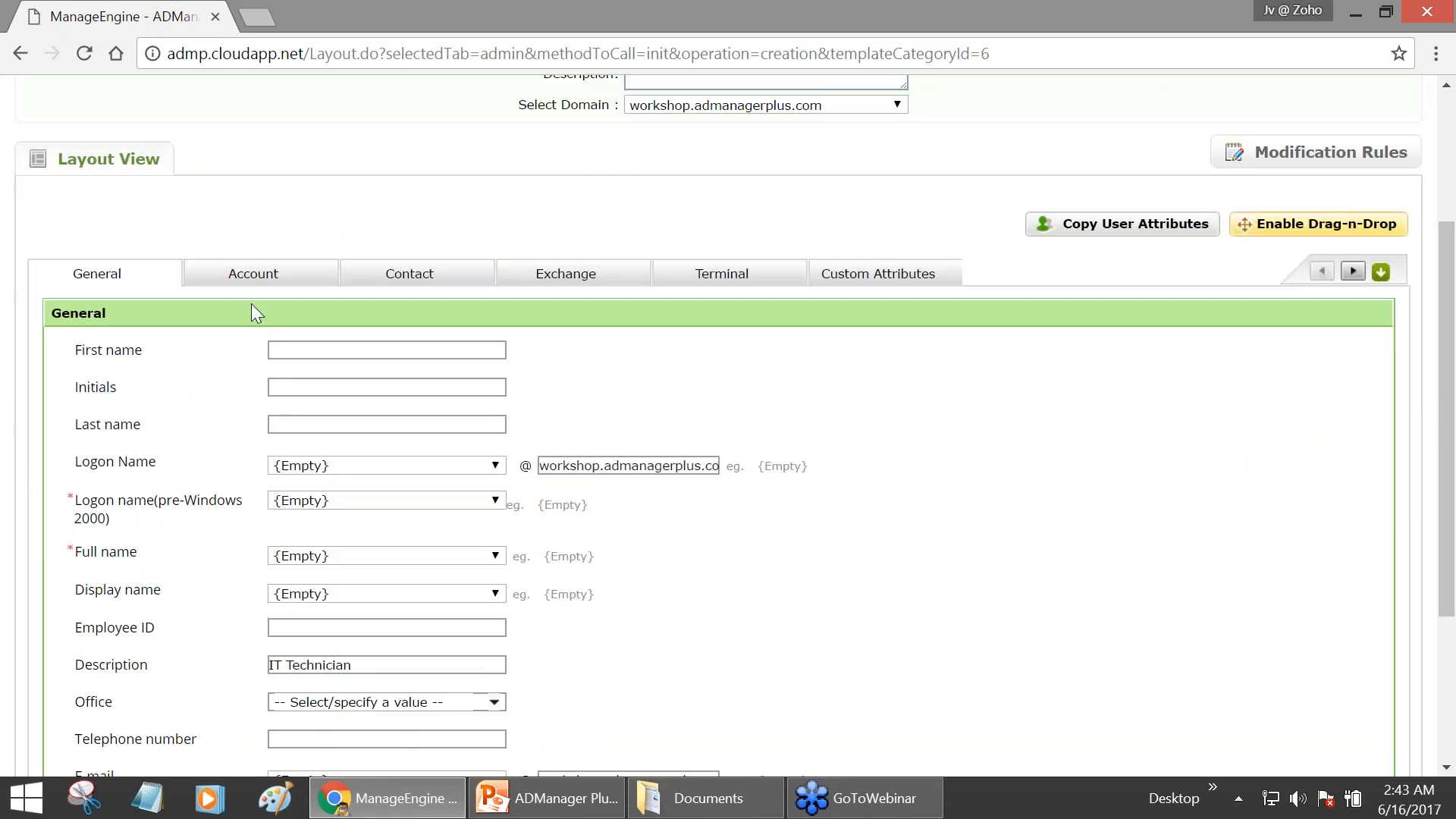
- Open the Account tab's Member of group picker and search the groups for IT
{"action": "left_click", "coordinate": [252, 282]}
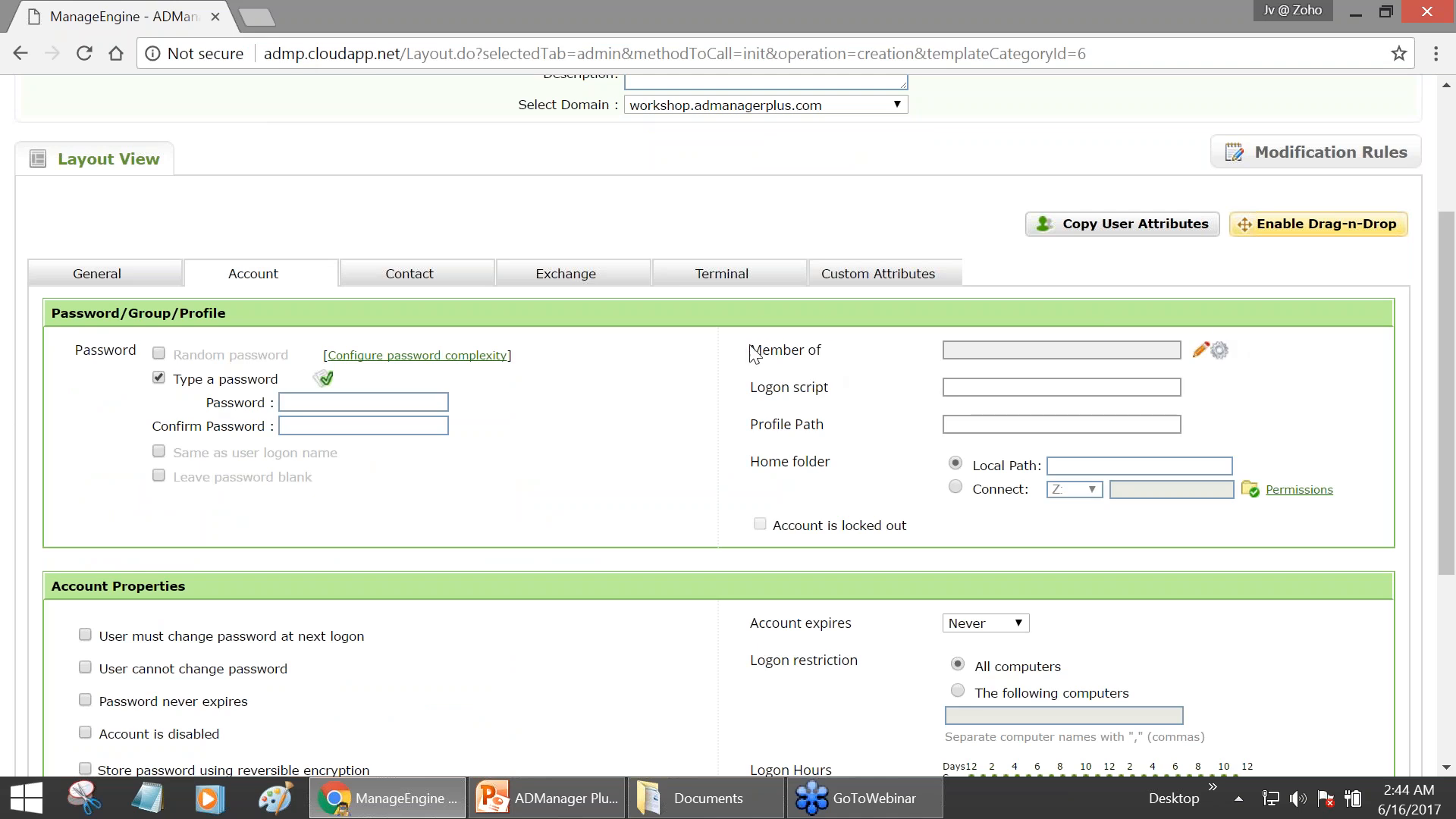
{"action": "scroll", "coordinate": [751, 373], "scroll_direction": "up", "scroll_amount": 1}
{"action": "scroll", "coordinate": [751, 373], "scroll_direction": "up", "scroll_amount": 1}
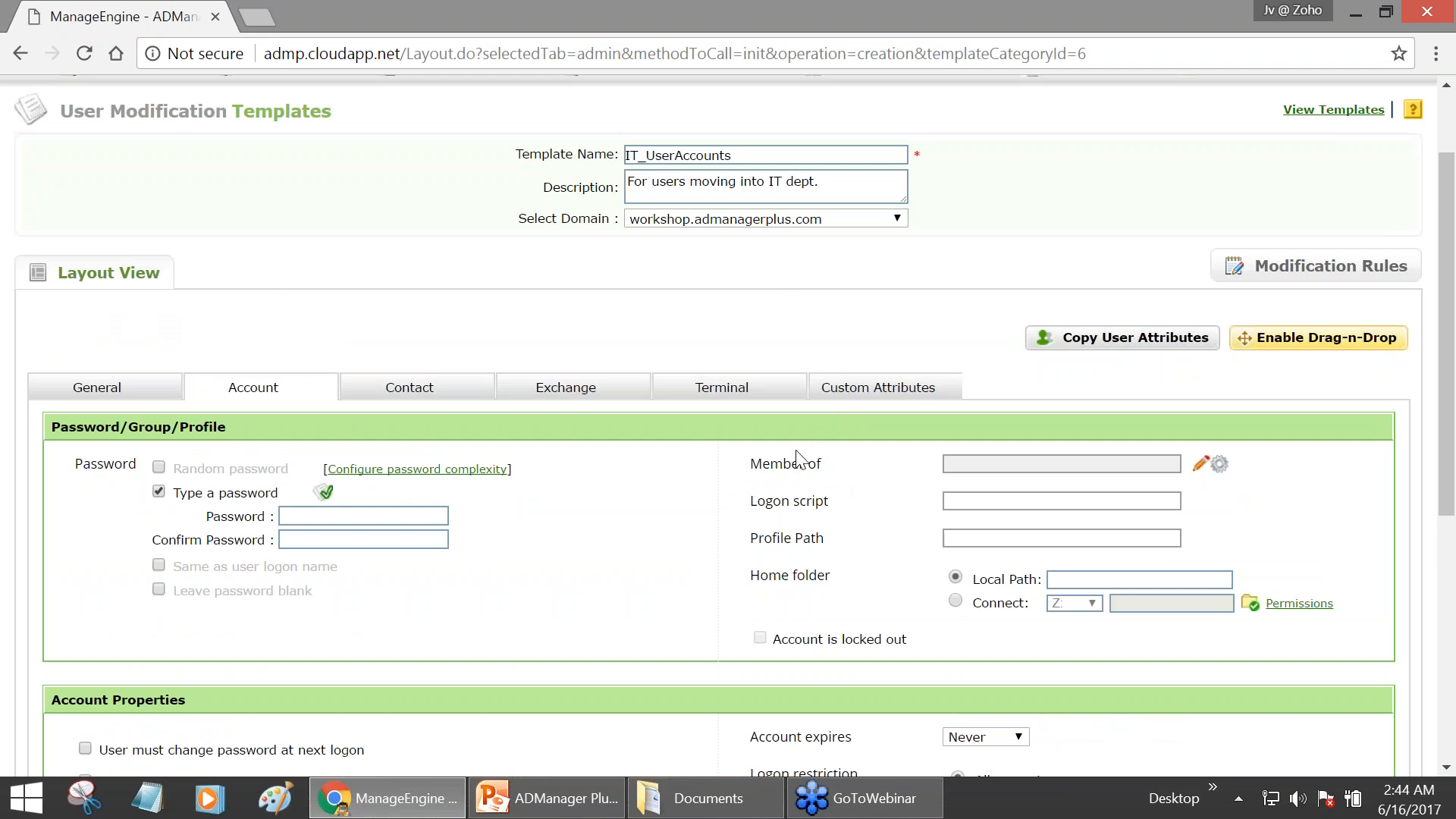
{"action": "left_click", "coordinate": [1202, 463]}
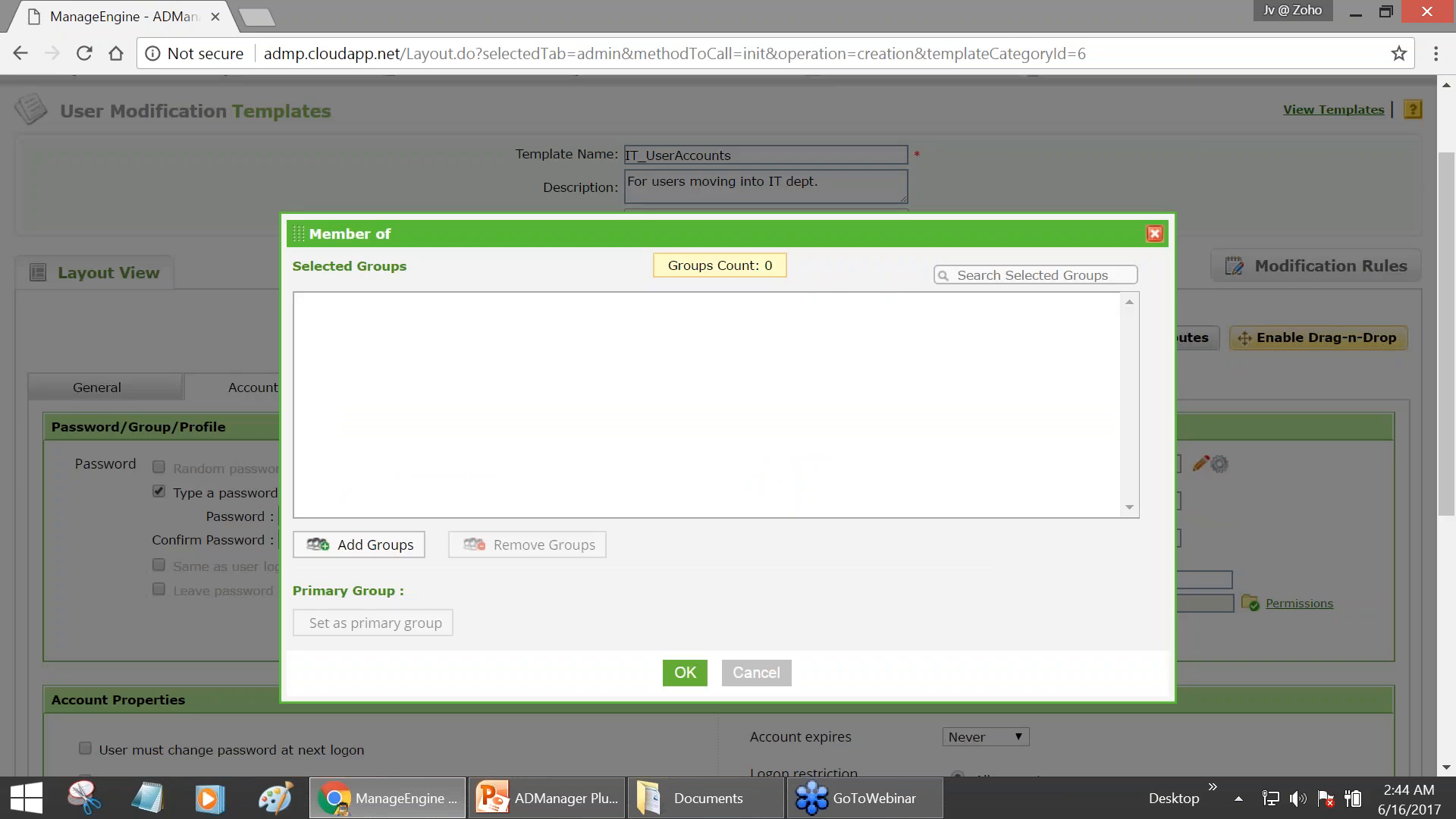
{"action": "left_click", "coordinate": [371, 553]}
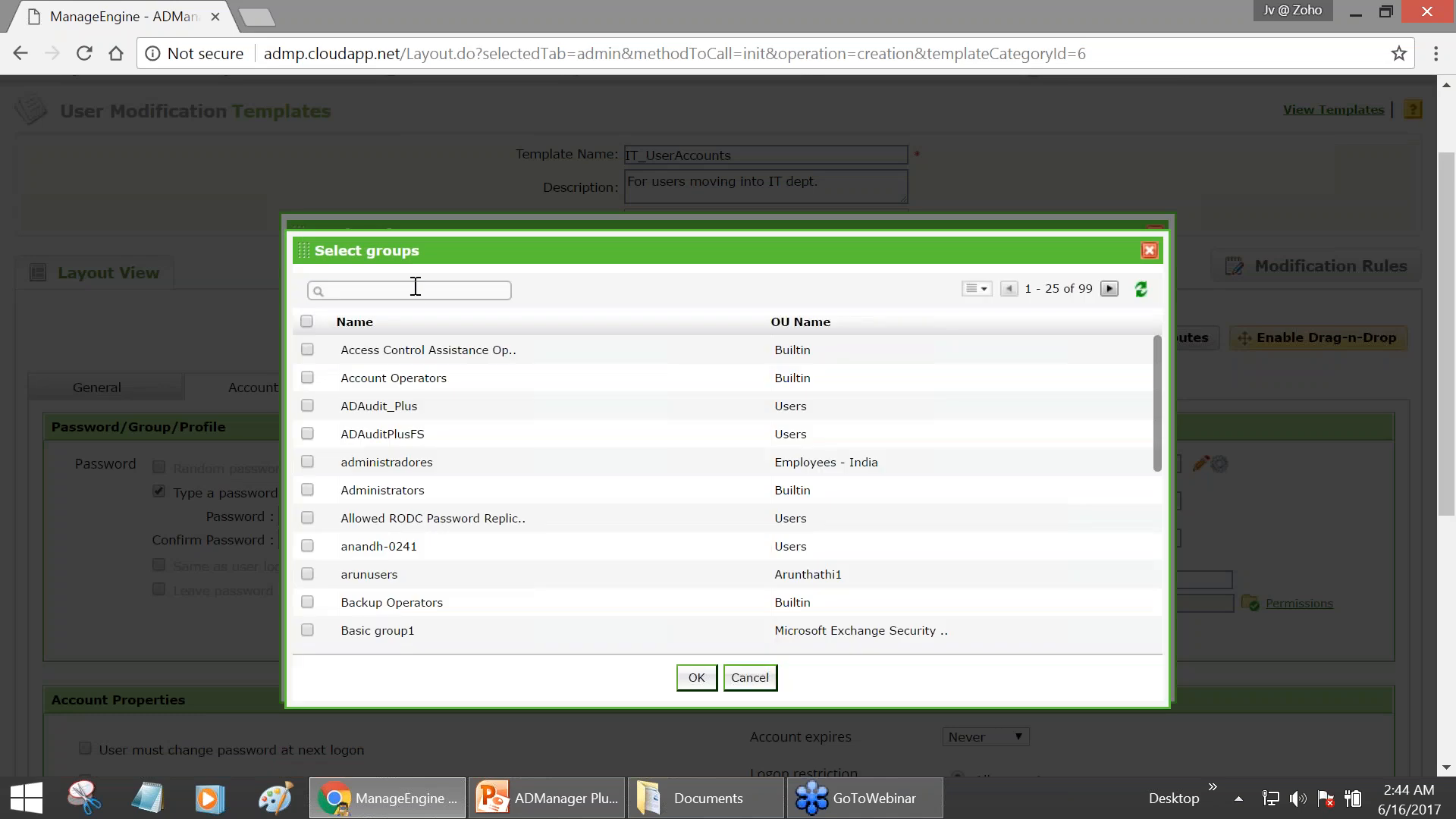
{"action": "left_click", "coordinate": [415, 286]}
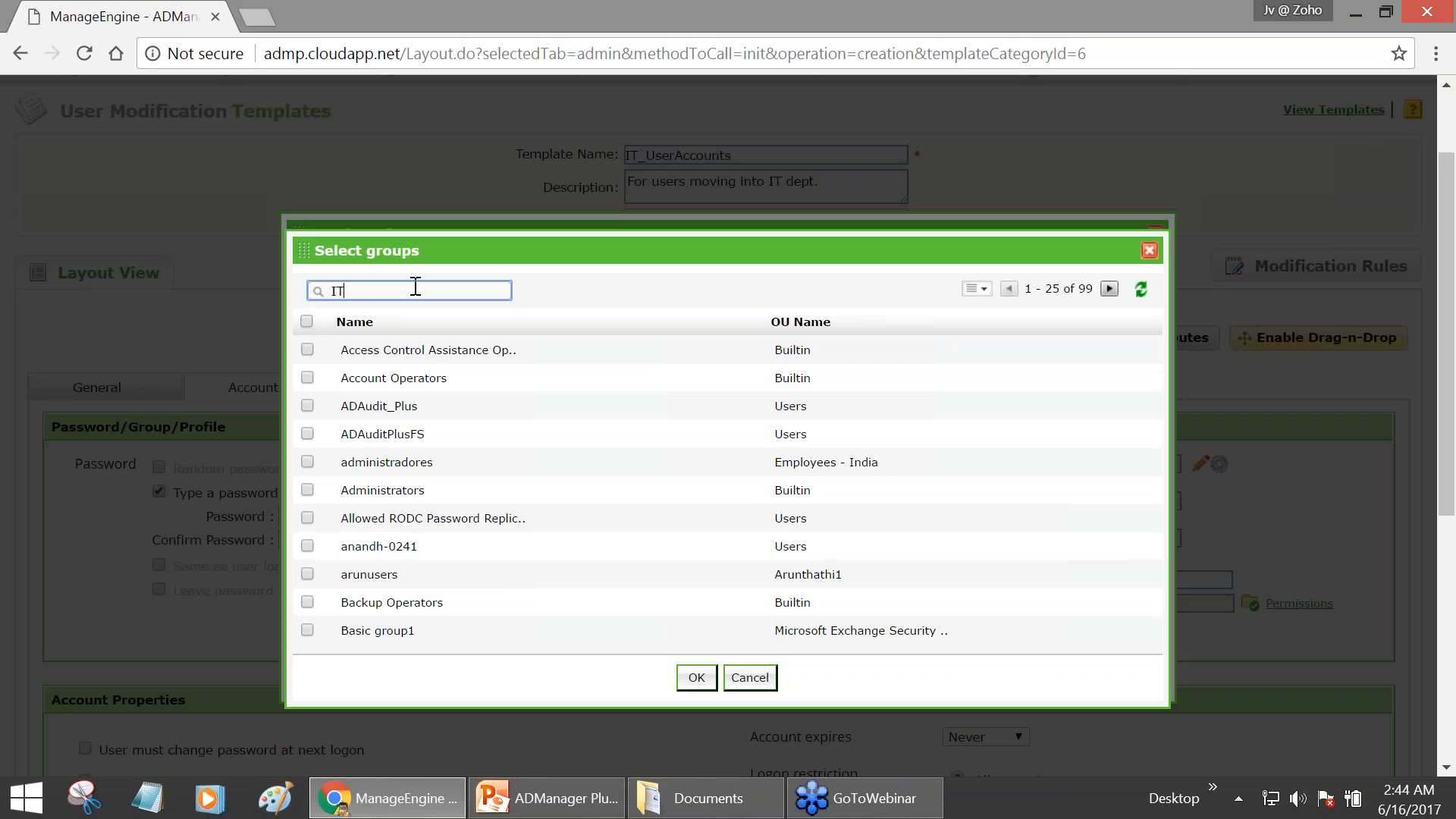
{"action": "key", "text": "Return"}
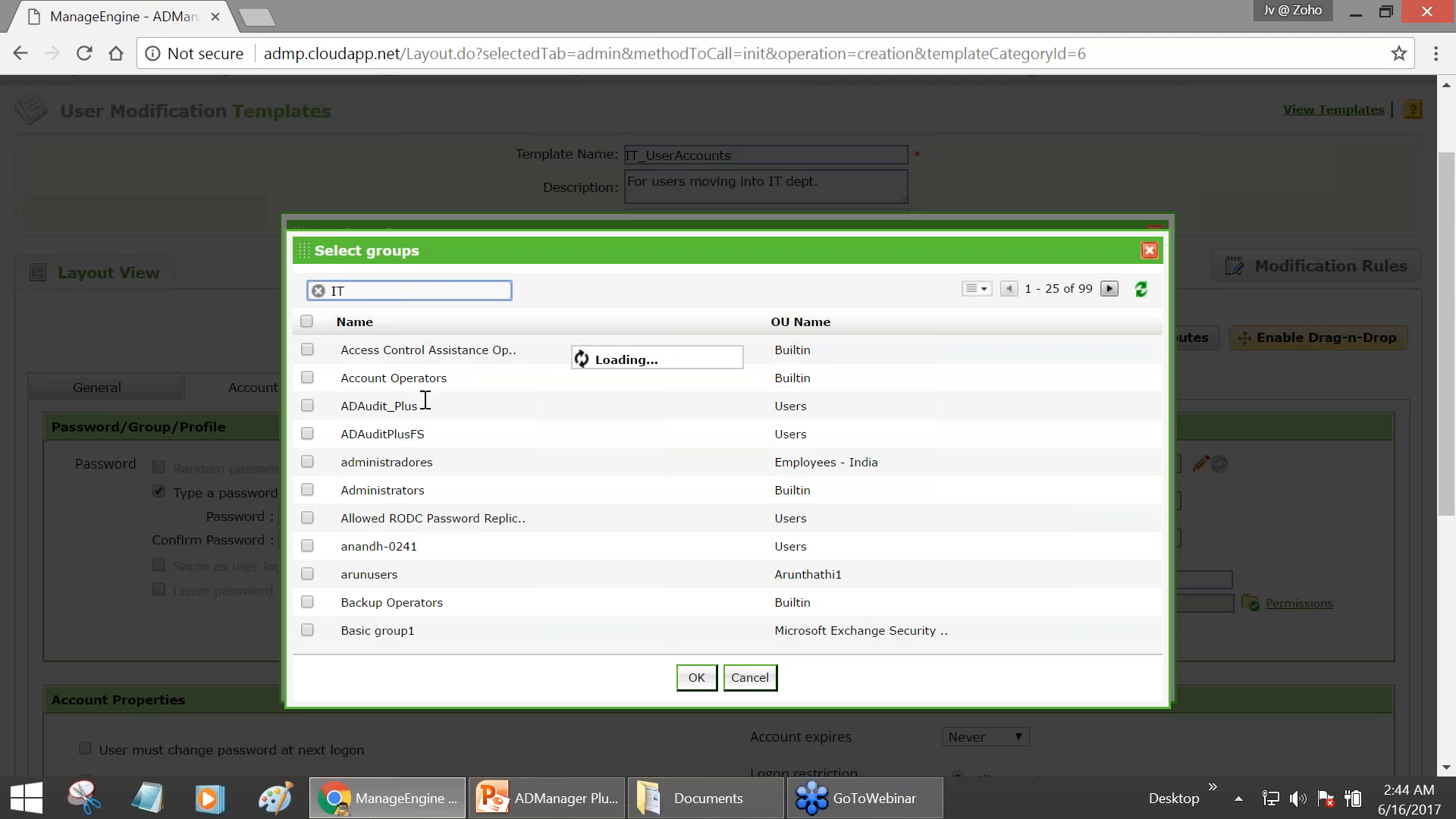
- Add IT - ACL Group, IT Admin, IT support and IT Technicians Group as memberships
{"action": "scroll", "coordinate": [422, 403], "scroll_direction": "down", "scroll_amount": 1}
{"action": "scroll", "coordinate": [381, 497], "scroll_direction": "down", "scroll_amount": 4}
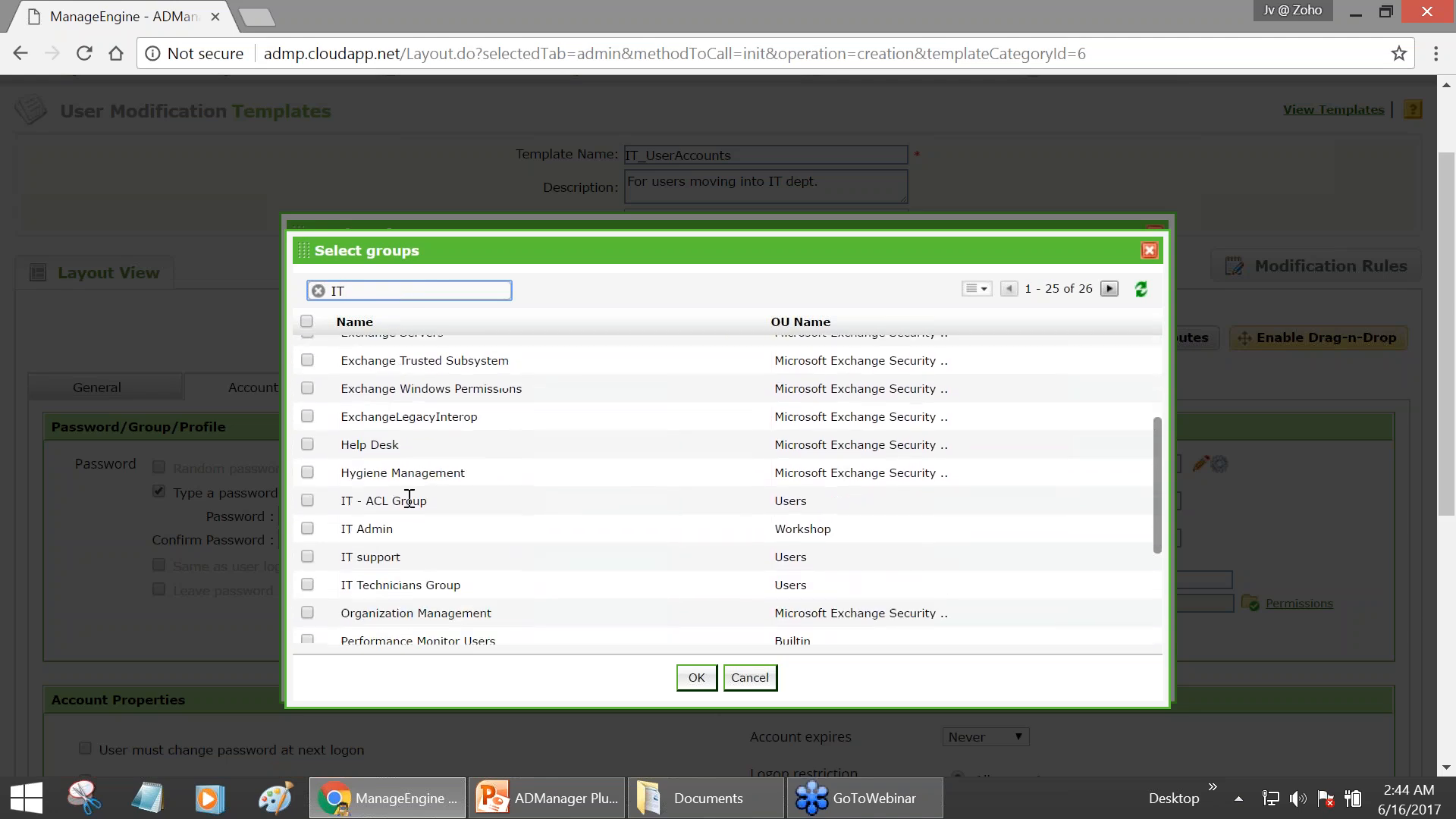
{"action": "left_click", "coordinate": [307, 460]}
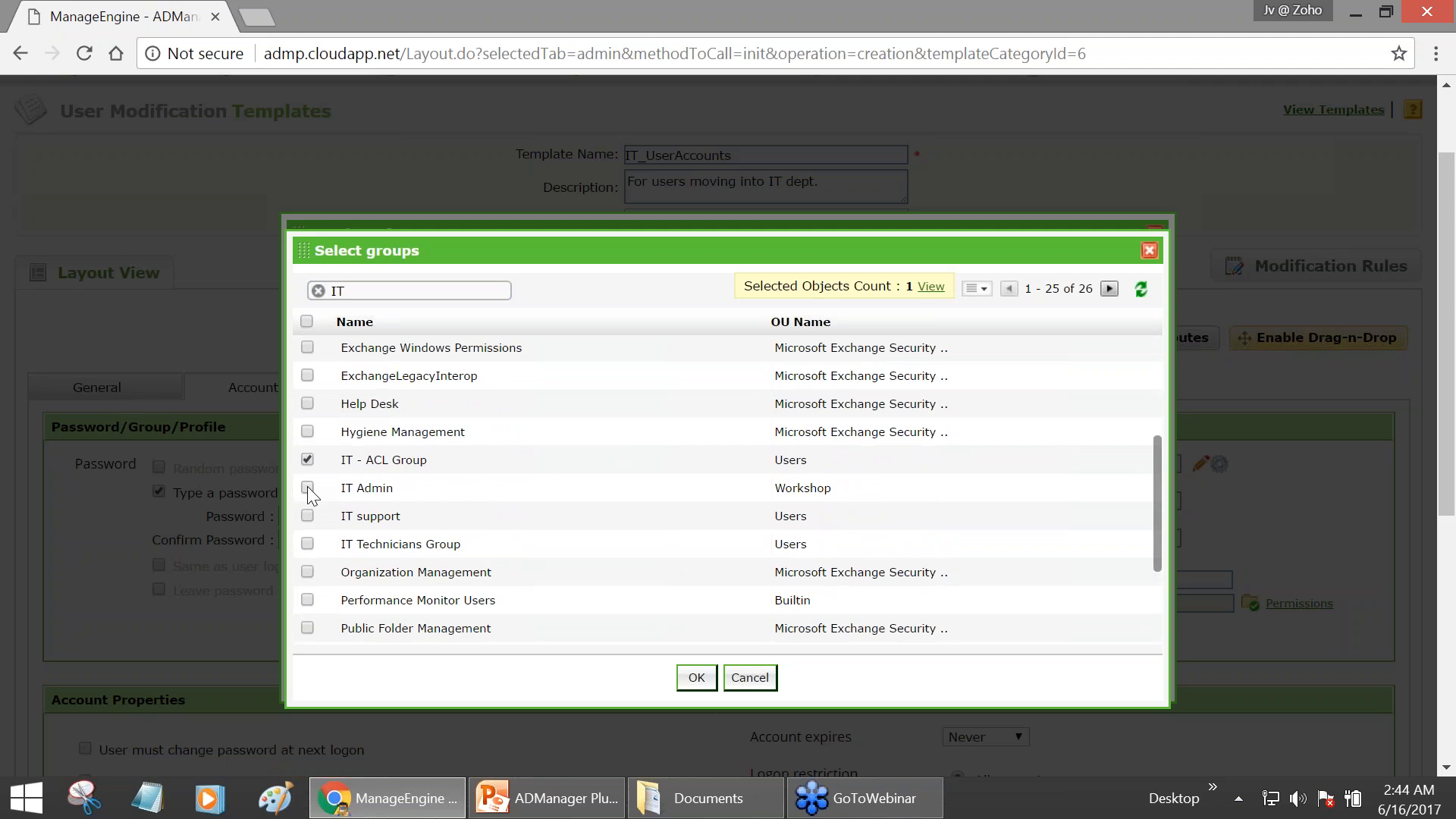
{"action": "left_click", "coordinate": [307, 487]}
{"action": "left_click", "coordinate": [307, 544]}
{"action": "left_click", "coordinate": [696, 677]}
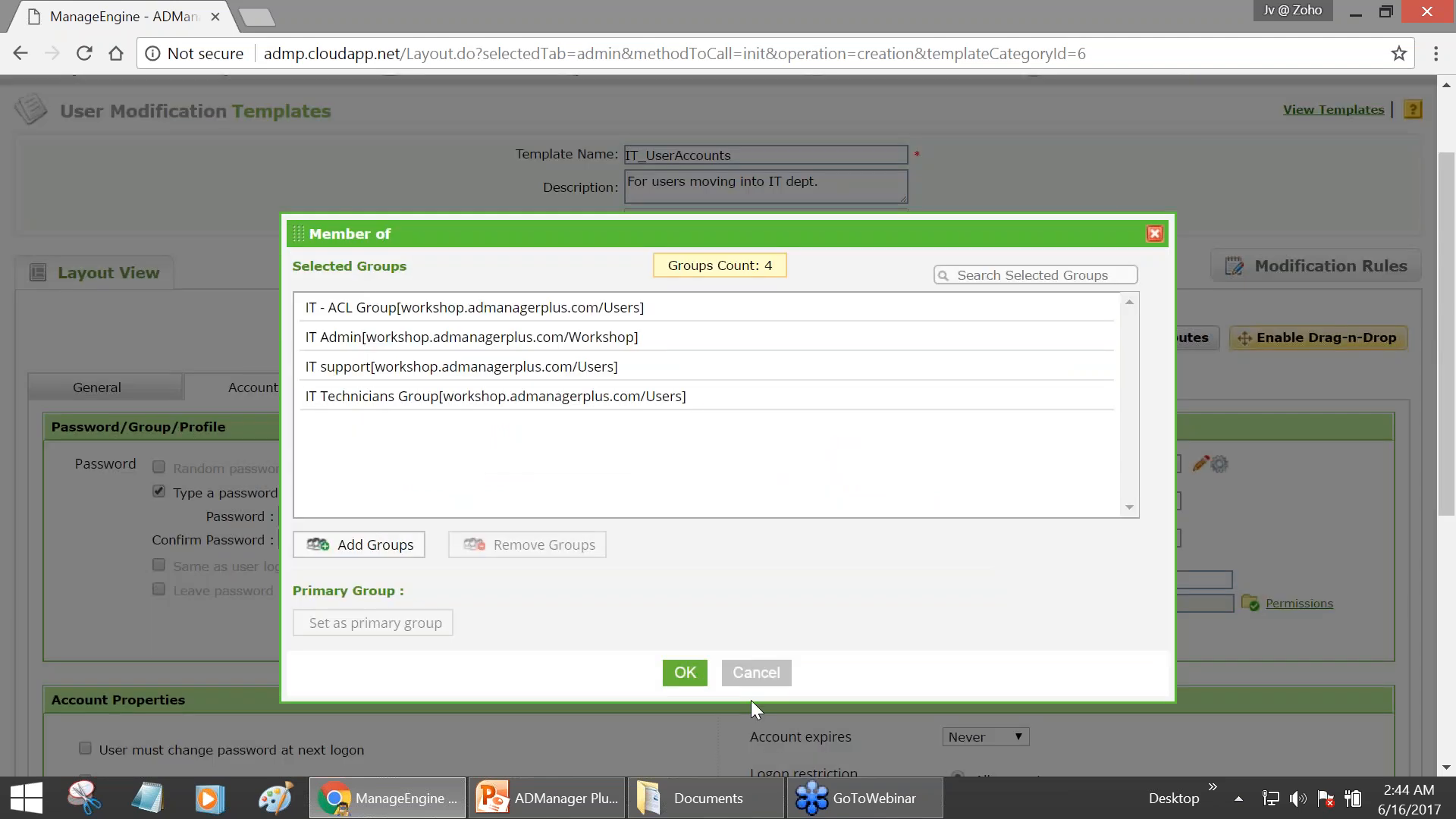
{"action": "left_click", "coordinate": [694, 677]}
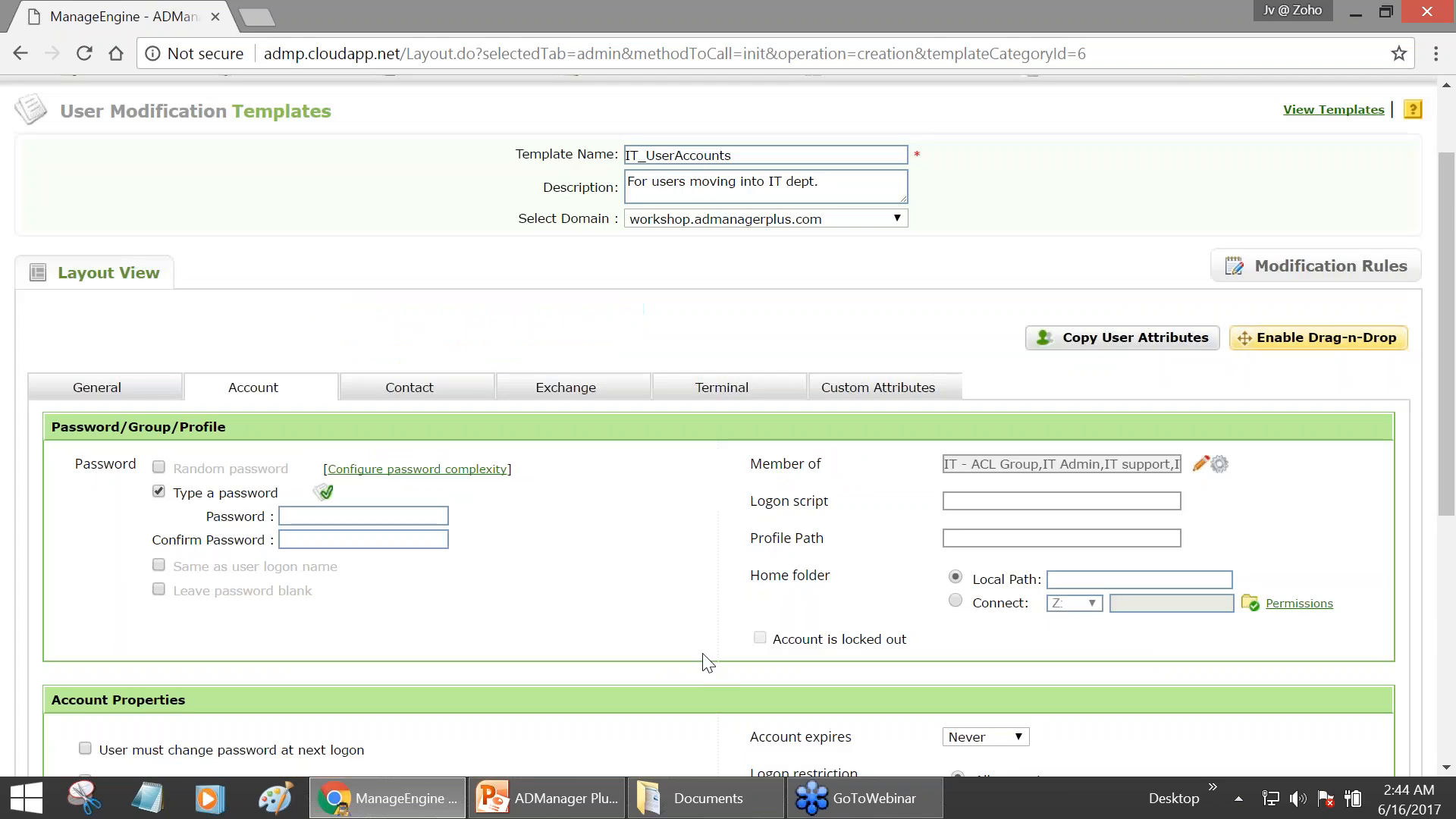
{"action": "scroll", "coordinate": [792, 459], "scroll_direction": "down", "scroll_amount": 2}
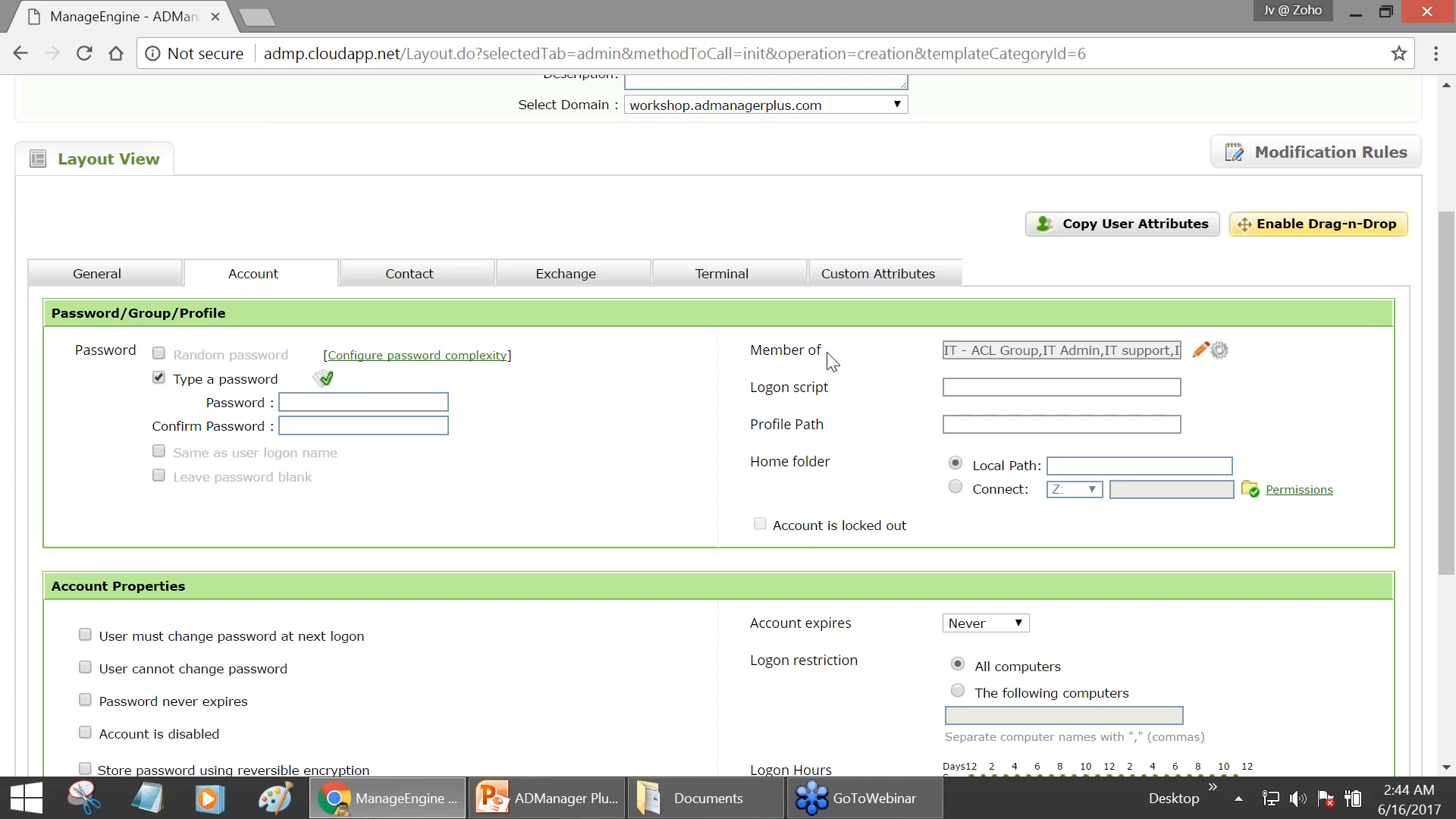
{"action": "scroll", "coordinate": [832, 361], "scroll_direction": "down", "scroll_amount": 1}
{"action": "scroll", "coordinate": [831, 356], "scroll_direction": "down", "scroll_amount": 3}
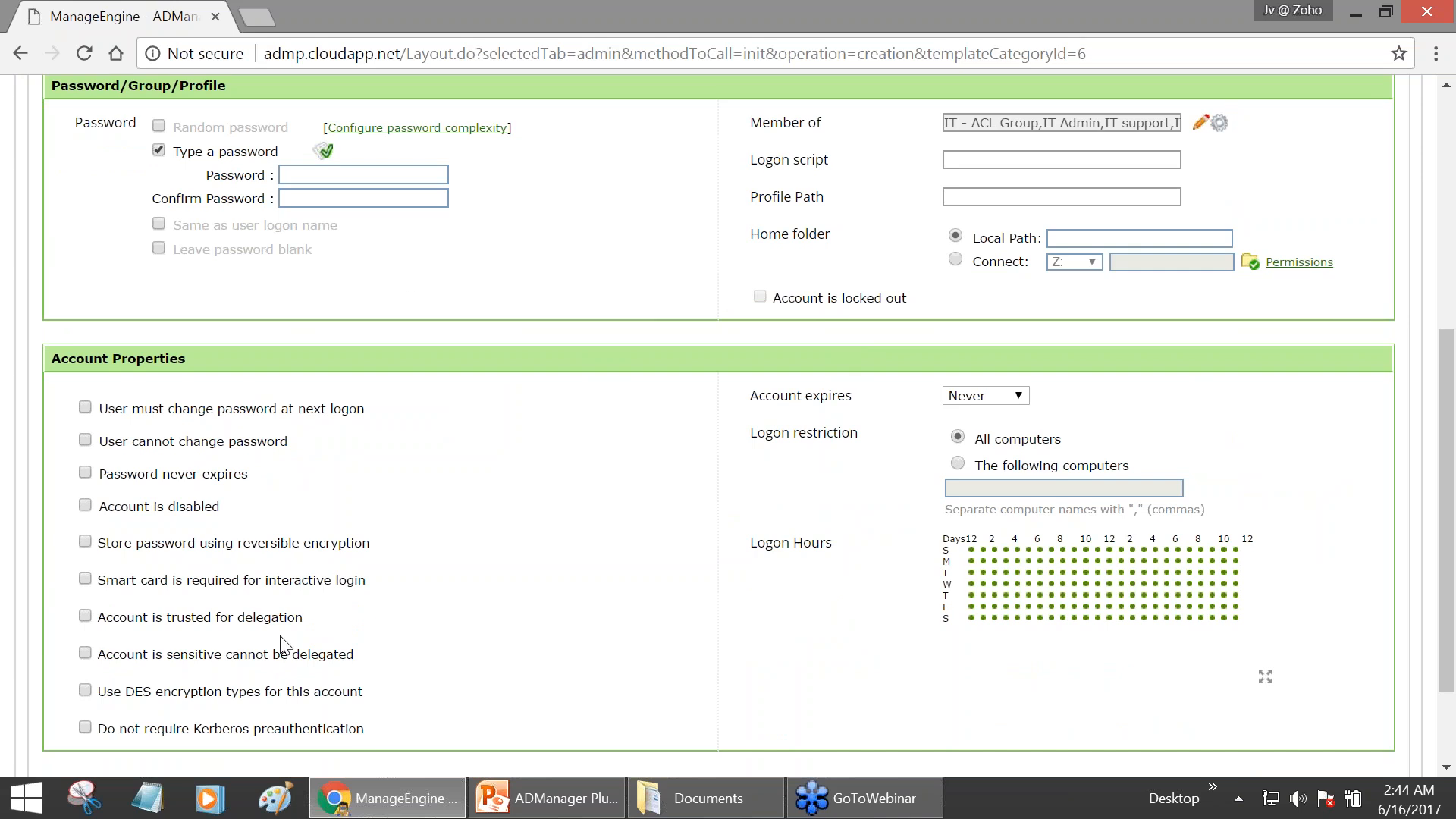
- Set the Contact tab's Department to Information and Technology
{"action": "scroll", "coordinate": [1008, 466], "scroll_direction": "up", "scroll_amount": 3}
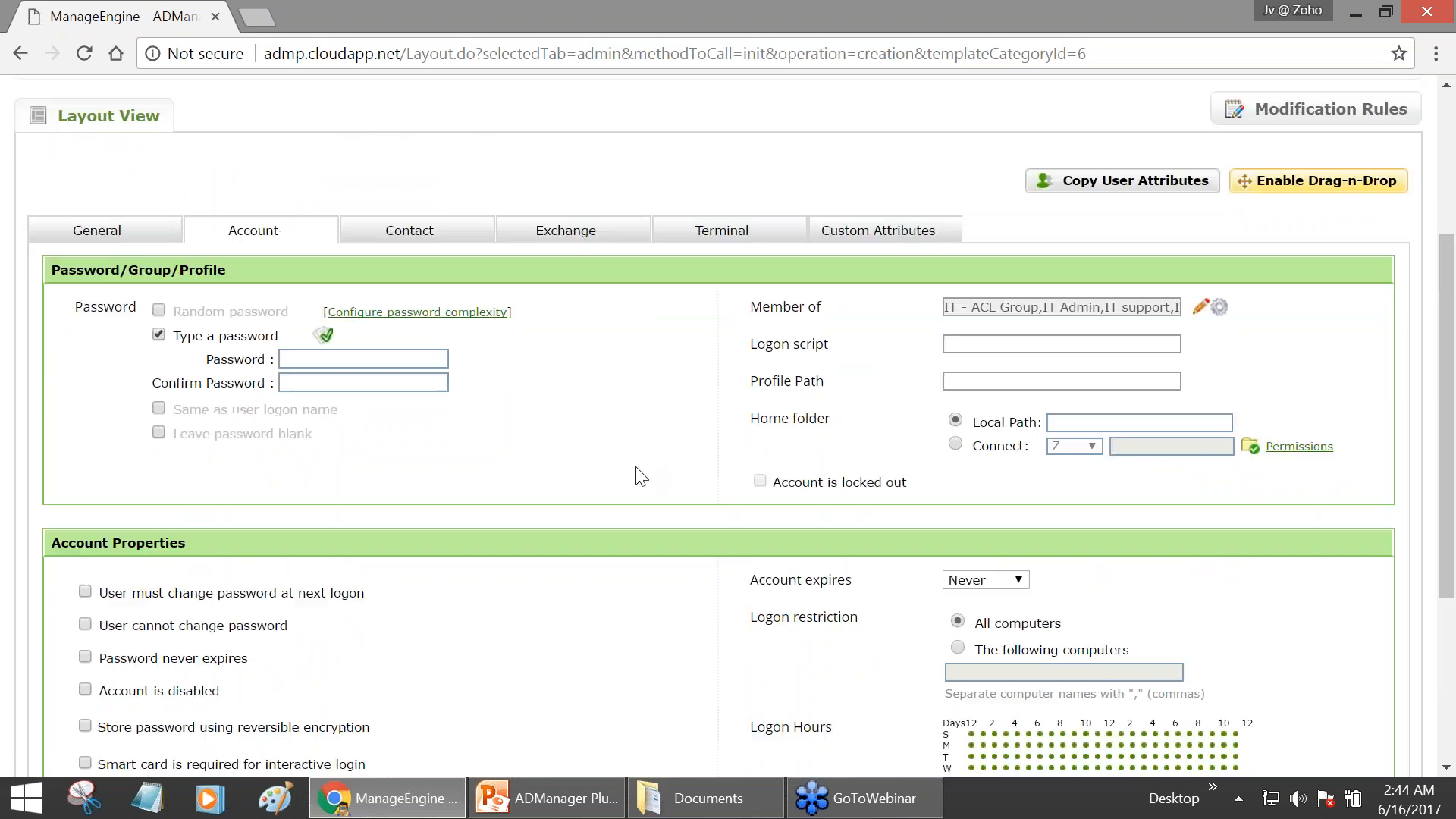
{"action": "left_click", "coordinate": [415, 280]}
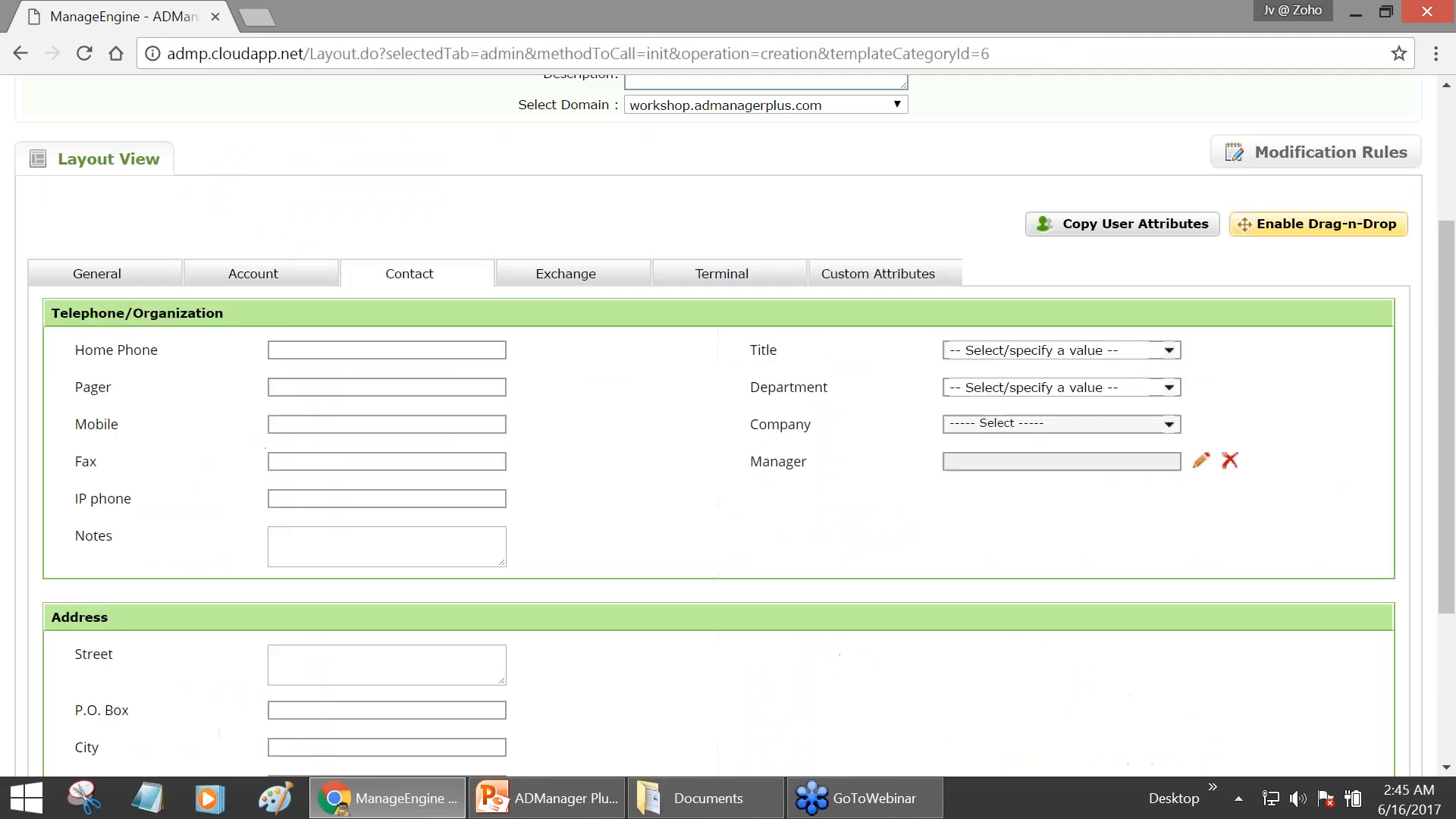
{"action": "left_click", "coordinate": [1130, 387]}
{"action": "left_click", "coordinate": [1031, 515]}
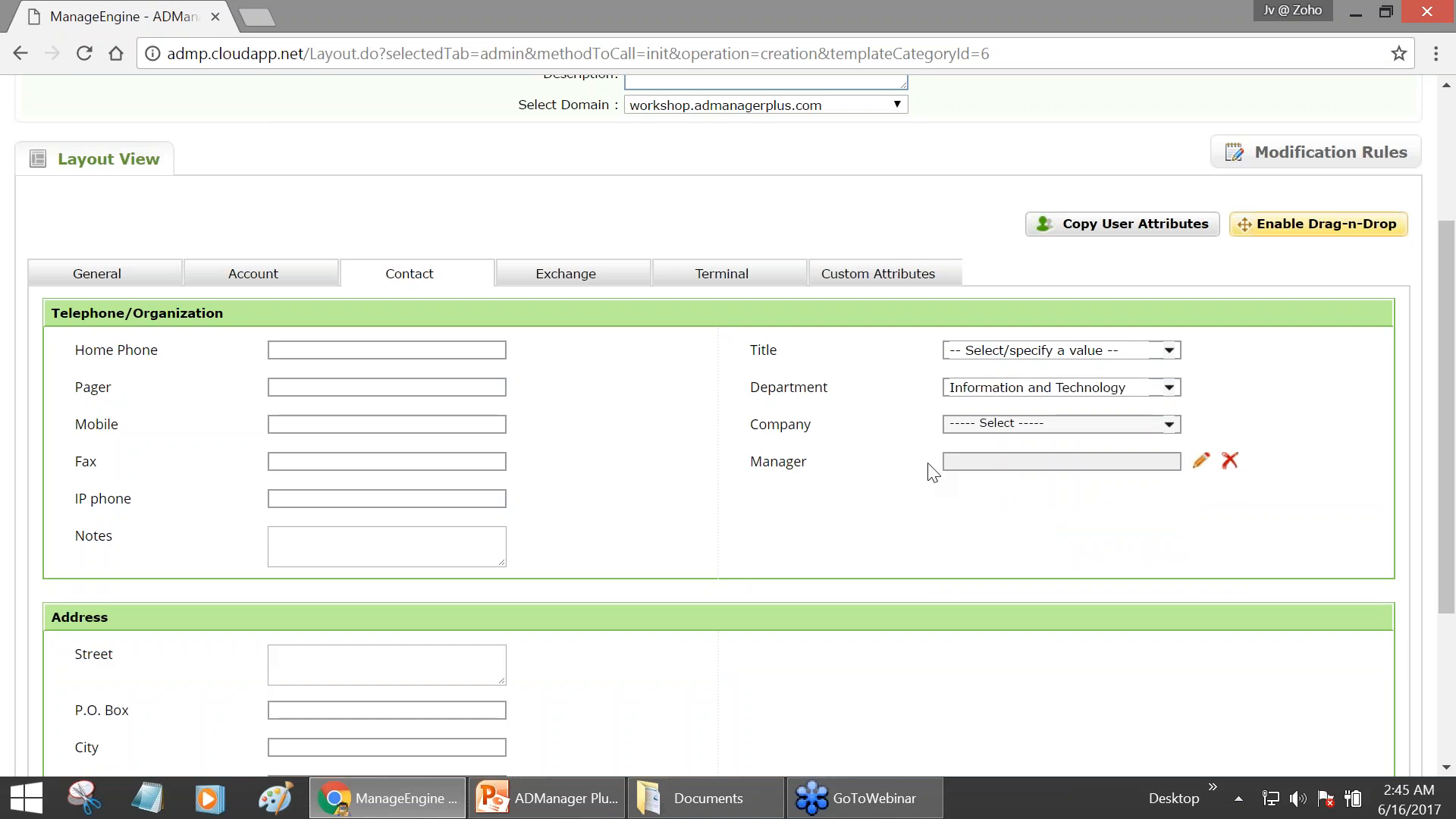
- Set the template's Manager to ITAdmin-USA
{"action": "left_click", "coordinate": [1201, 464]}
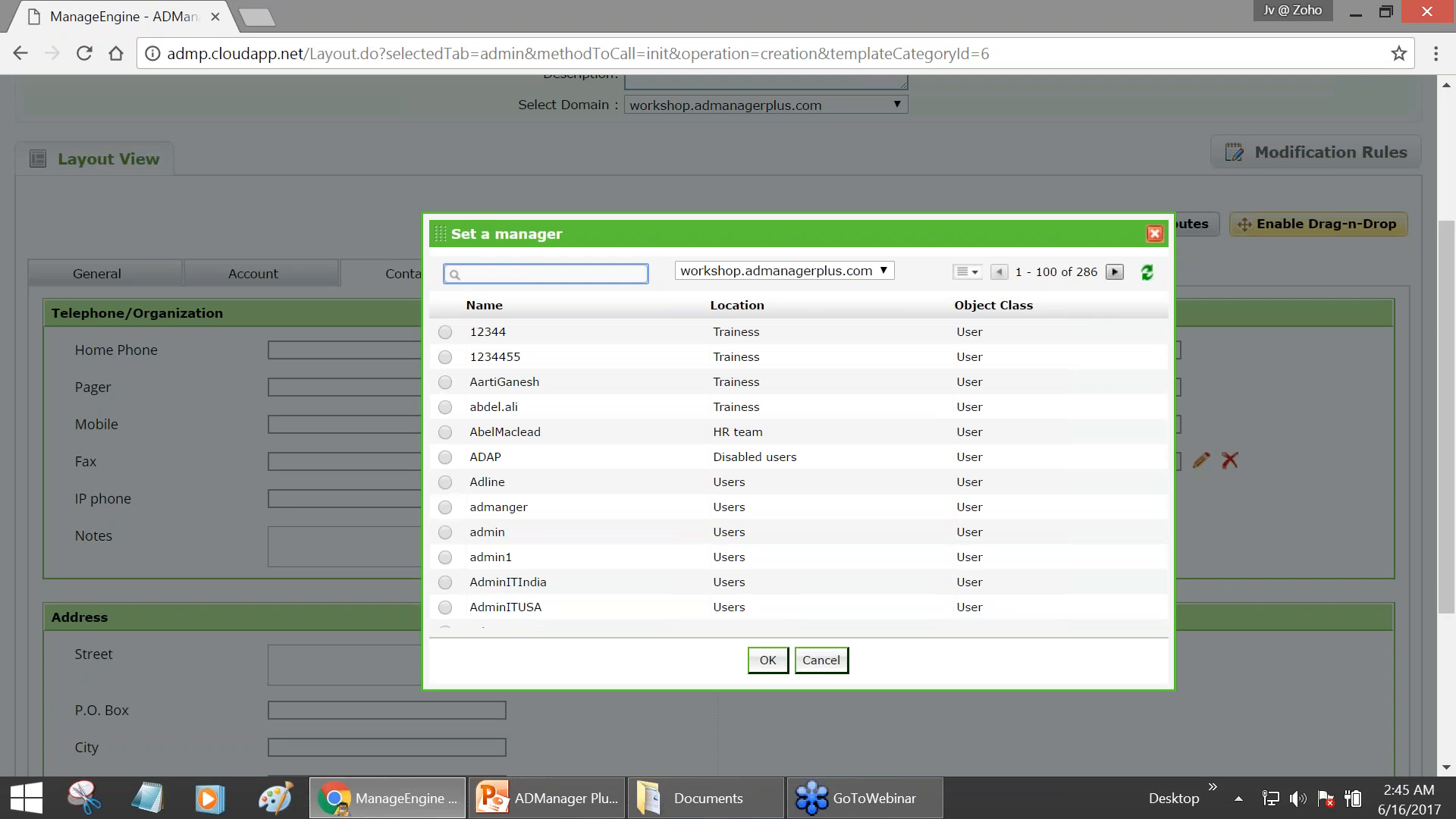
{"action": "key", "text": "Return"}
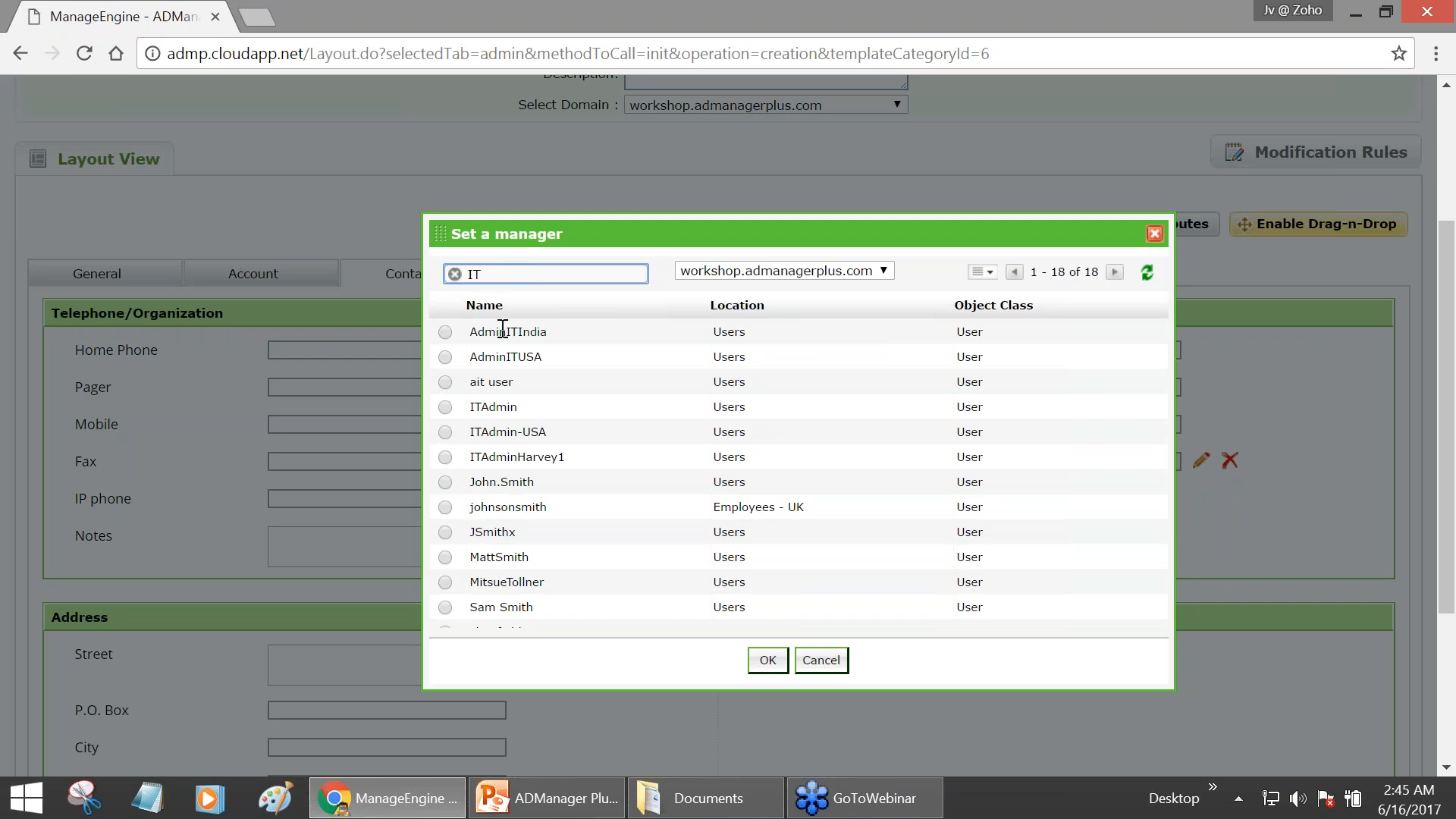
{"action": "left_click", "coordinate": [445, 431]}
{"action": "left_click", "coordinate": [767, 660]}
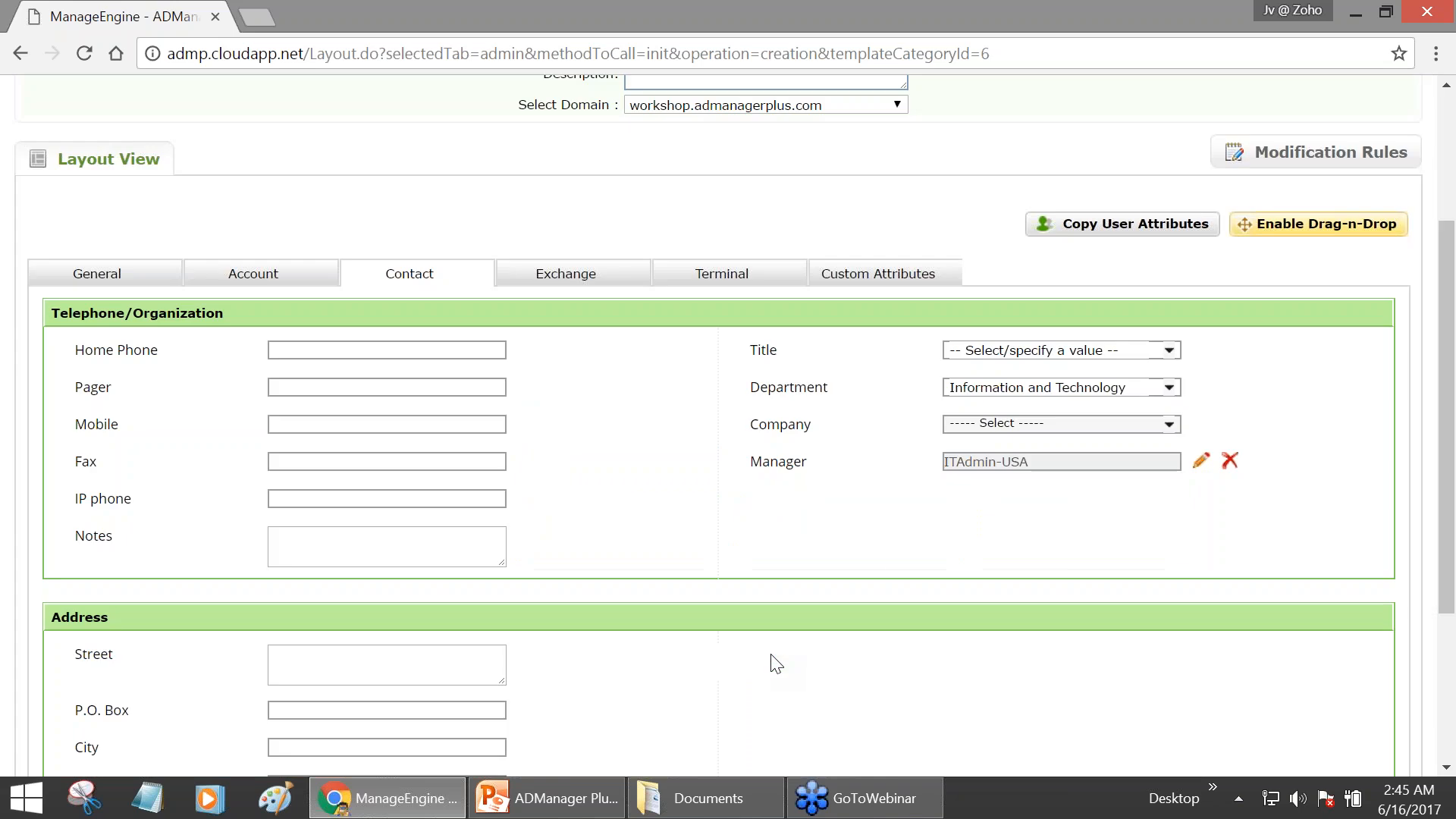
{"action": "scroll", "coordinate": [837, 512], "scroll_direction": "down", "scroll_amount": 1}
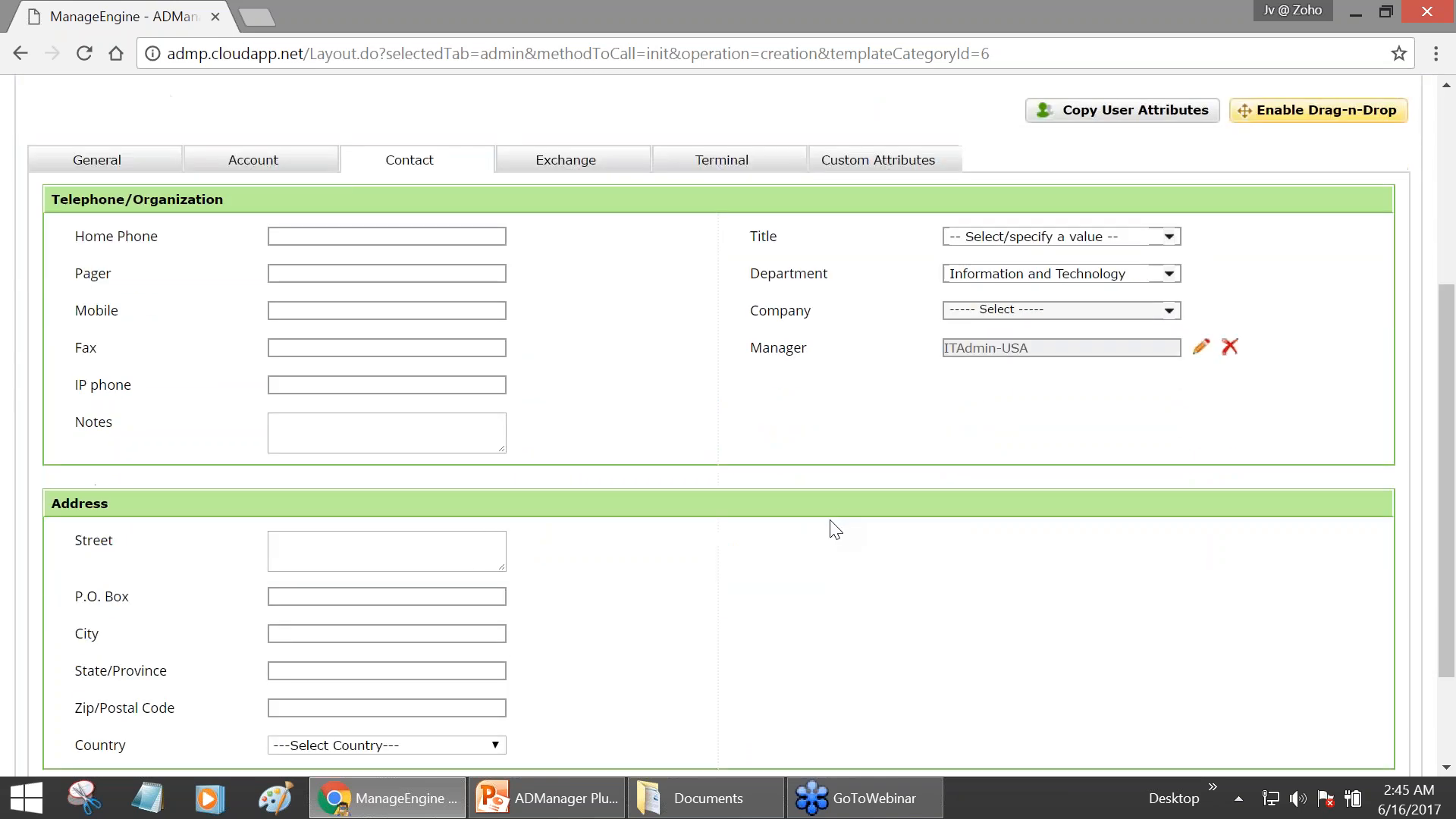
{"action": "scroll", "coordinate": [834, 523], "scroll_direction": "down", "scroll_amount": 1}
{"action": "scroll", "coordinate": [834, 528], "scroll_direction": "up", "scroll_amount": 1}
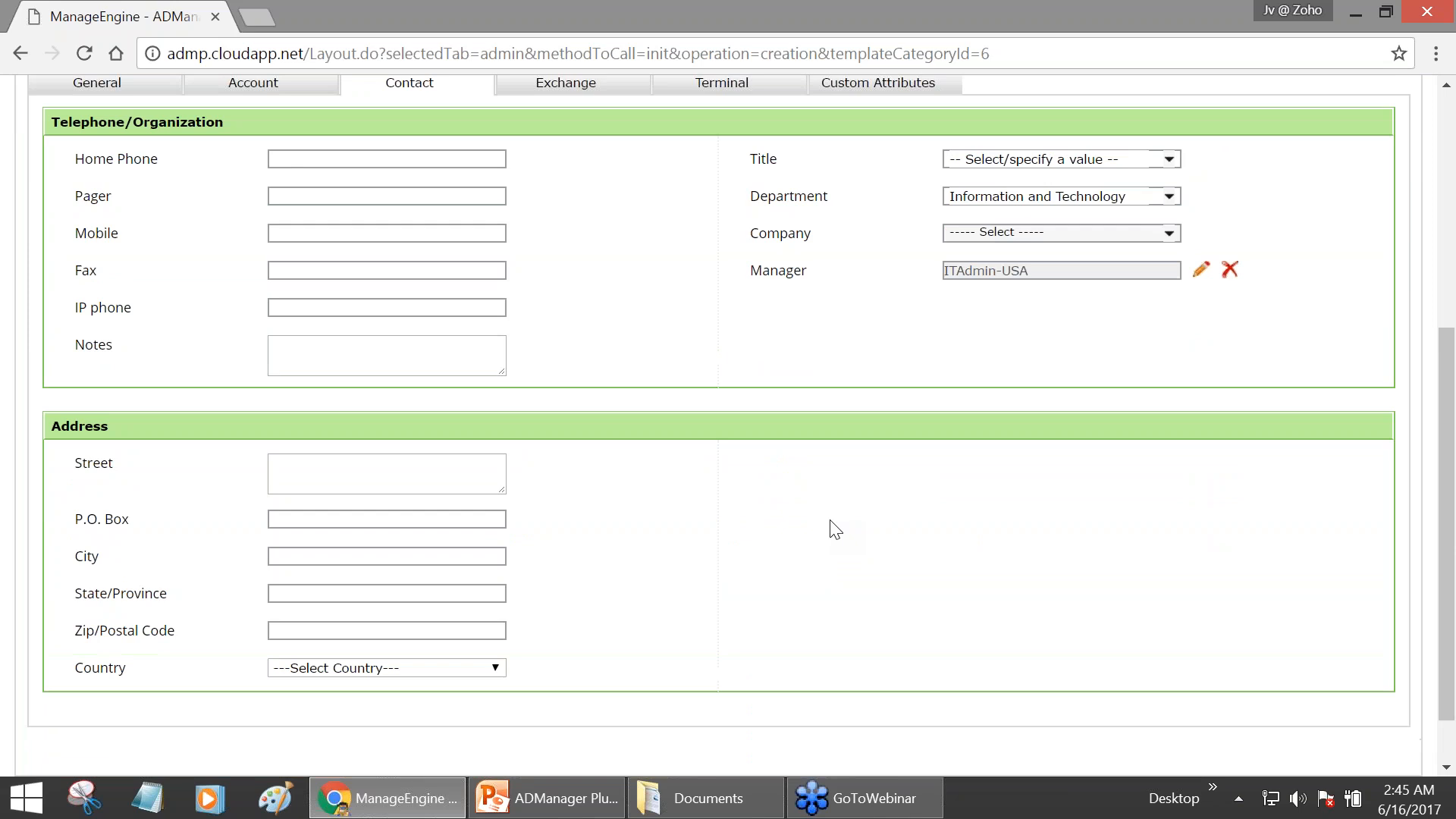
{"action": "scroll", "coordinate": [834, 529], "scroll_direction": "up", "scroll_amount": 4}
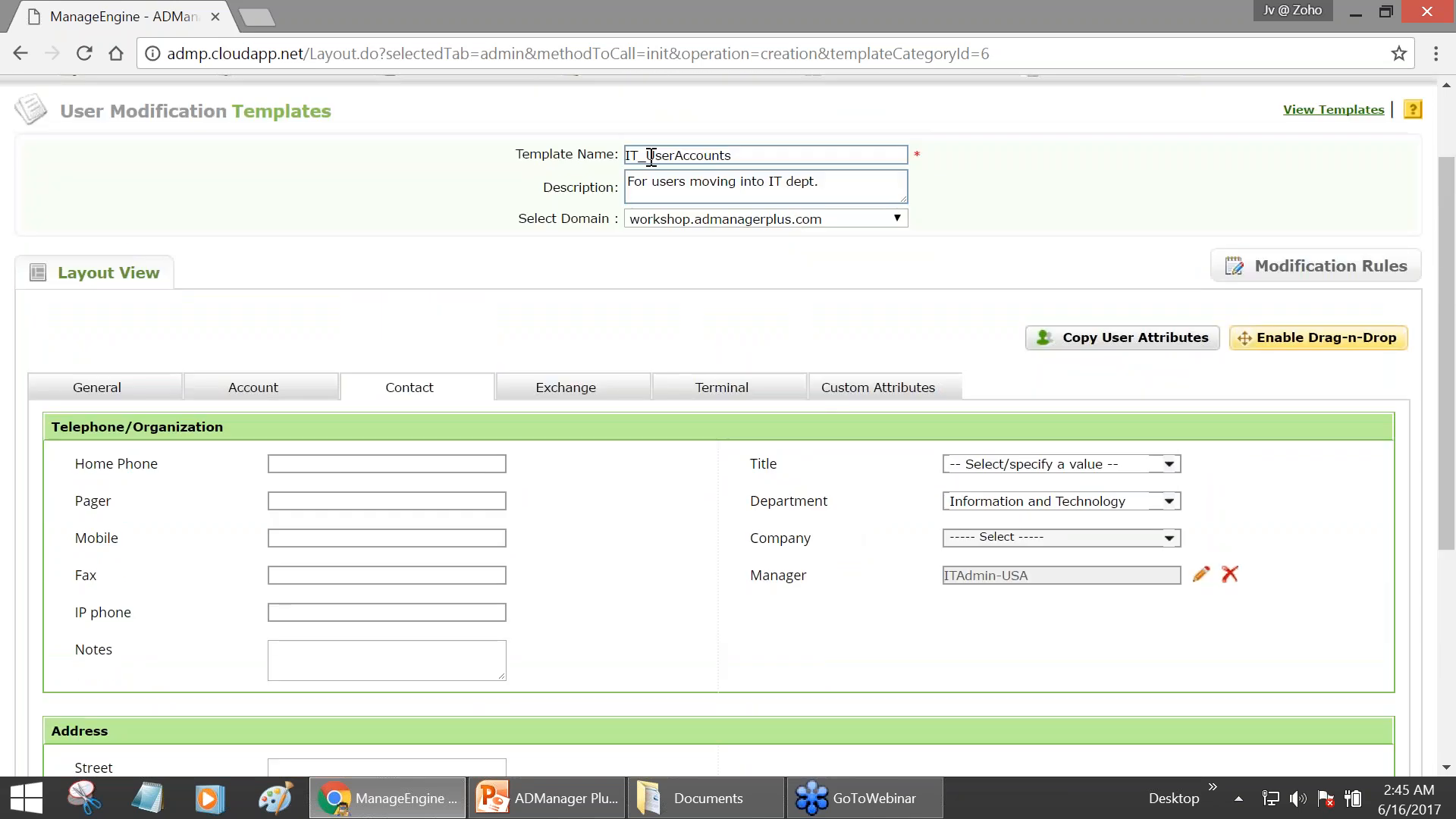
{"action": "left_click", "coordinate": [97, 387]}
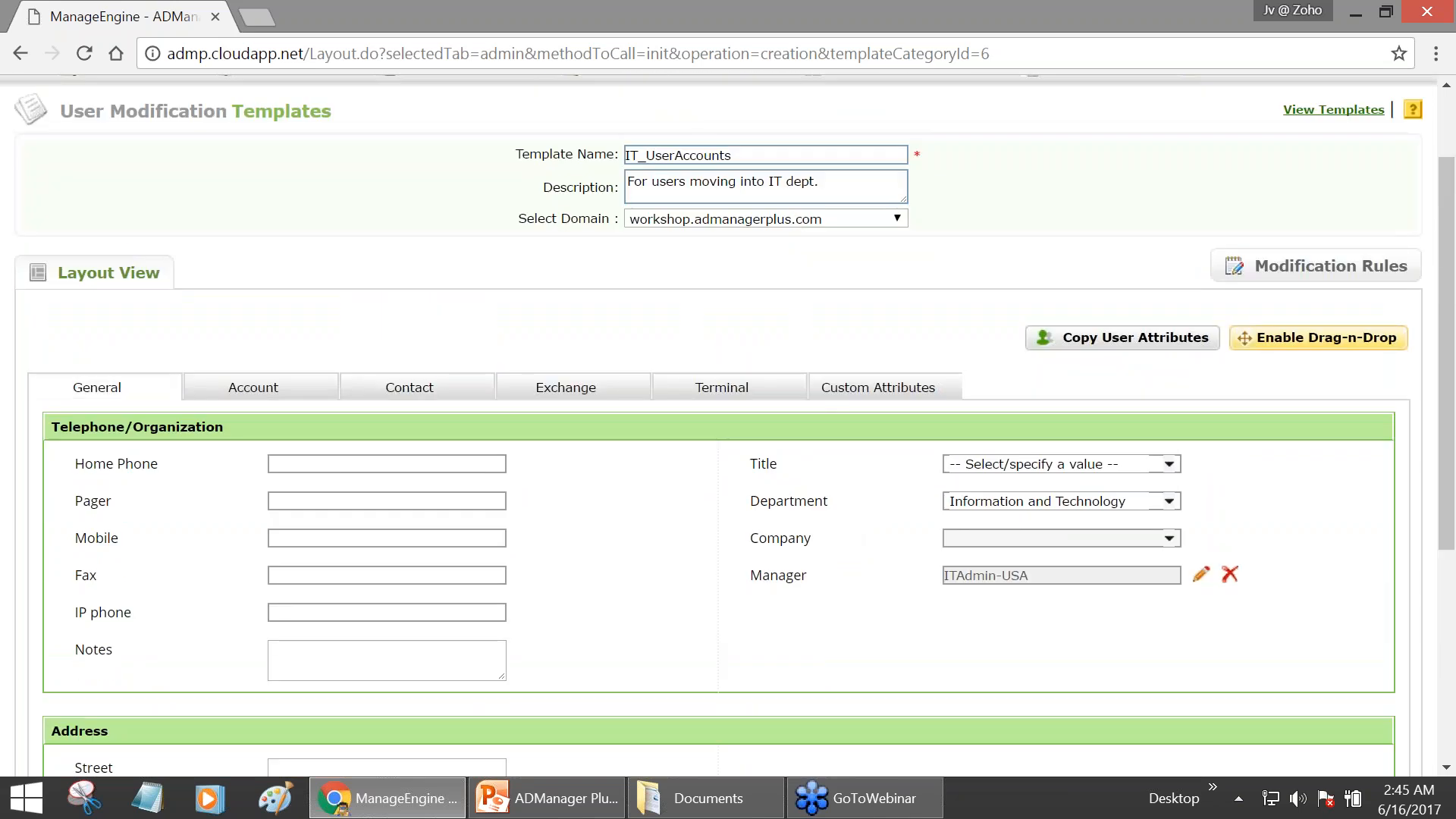
{"action": "scroll", "coordinate": [152, 432], "scroll_direction": "down", "scroll_amount": 3}
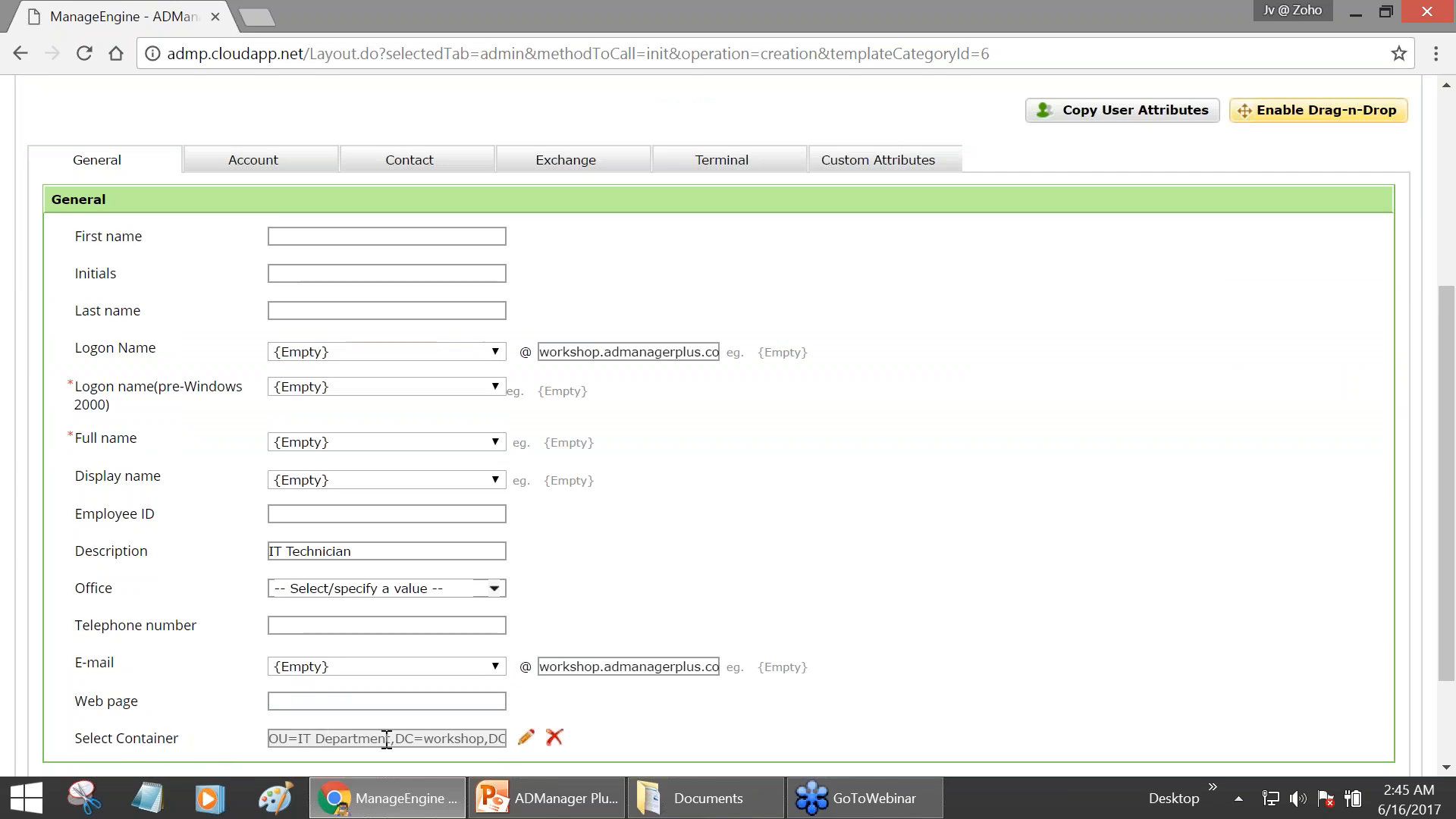
{"action": "left_click", "coordinate": [253, 159]}
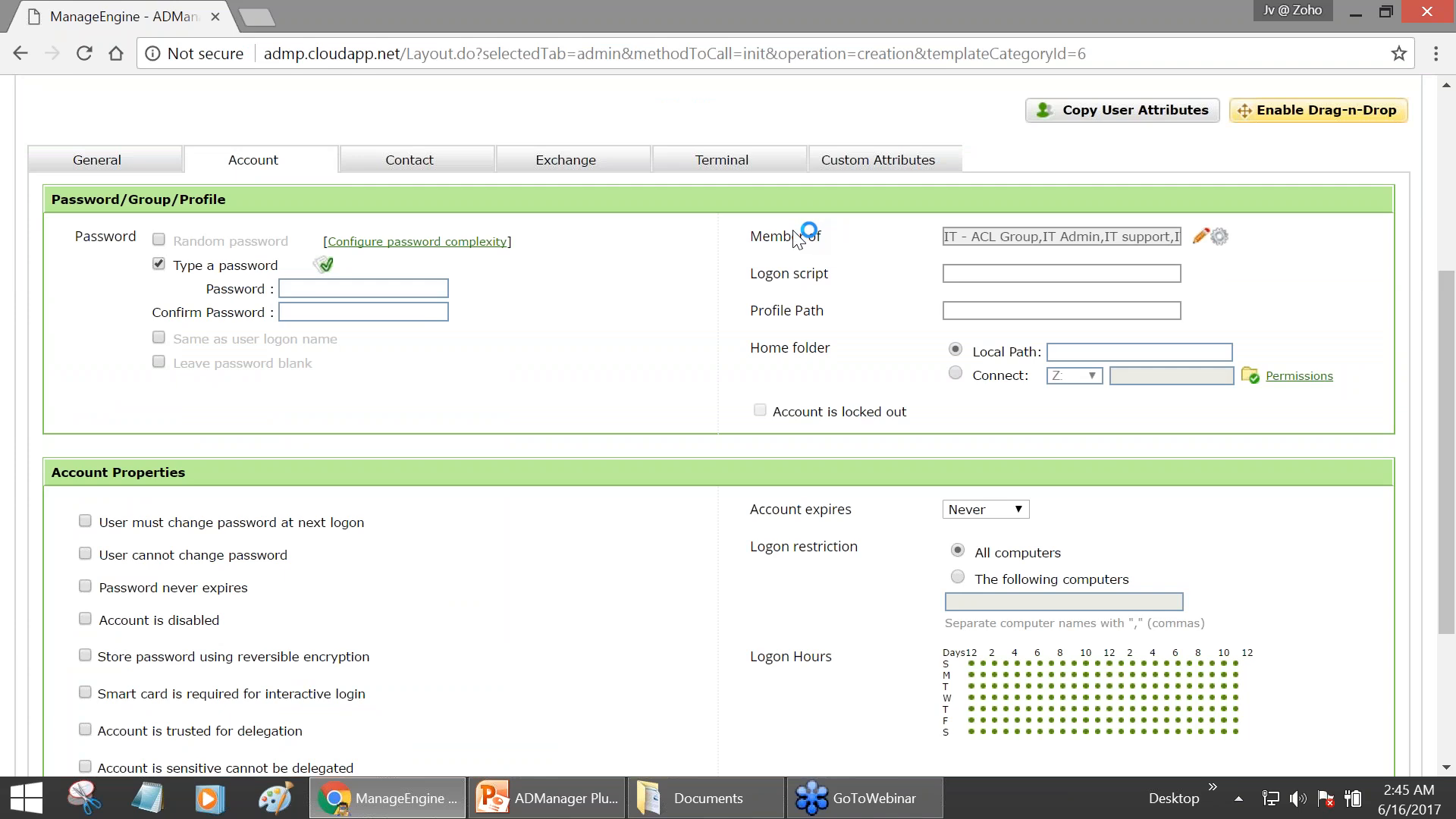
{"action": "scroll", "coordinate": [793, 230], "scroll_direction": "up", "scroll_amount": 3}
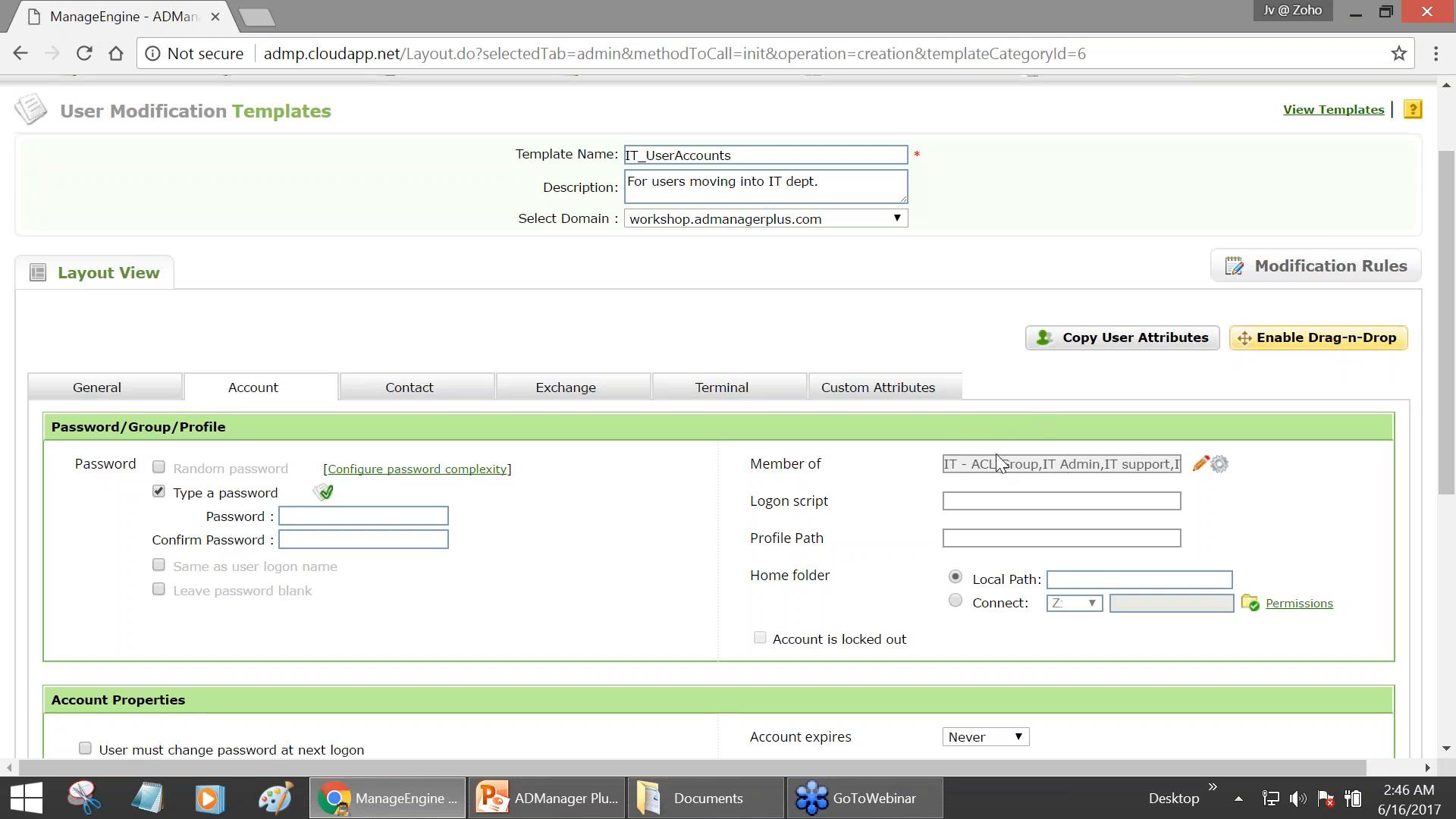
{"action": "left_click", "coordinate": [373, 397]}
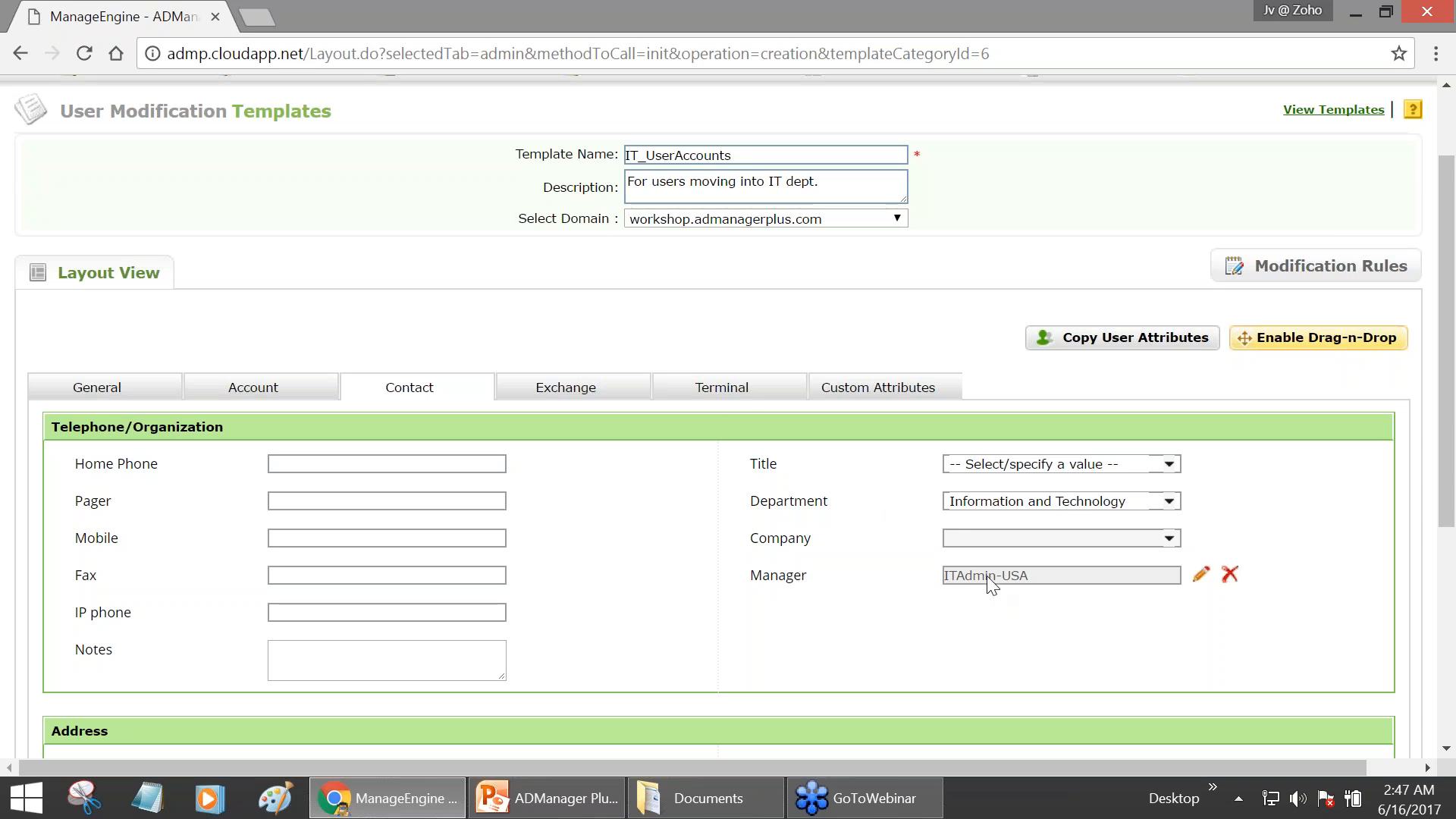
{"action": "scroll", "coordinate": [986, 585], "scroll_direction": "down", "scroll_amount": 3}
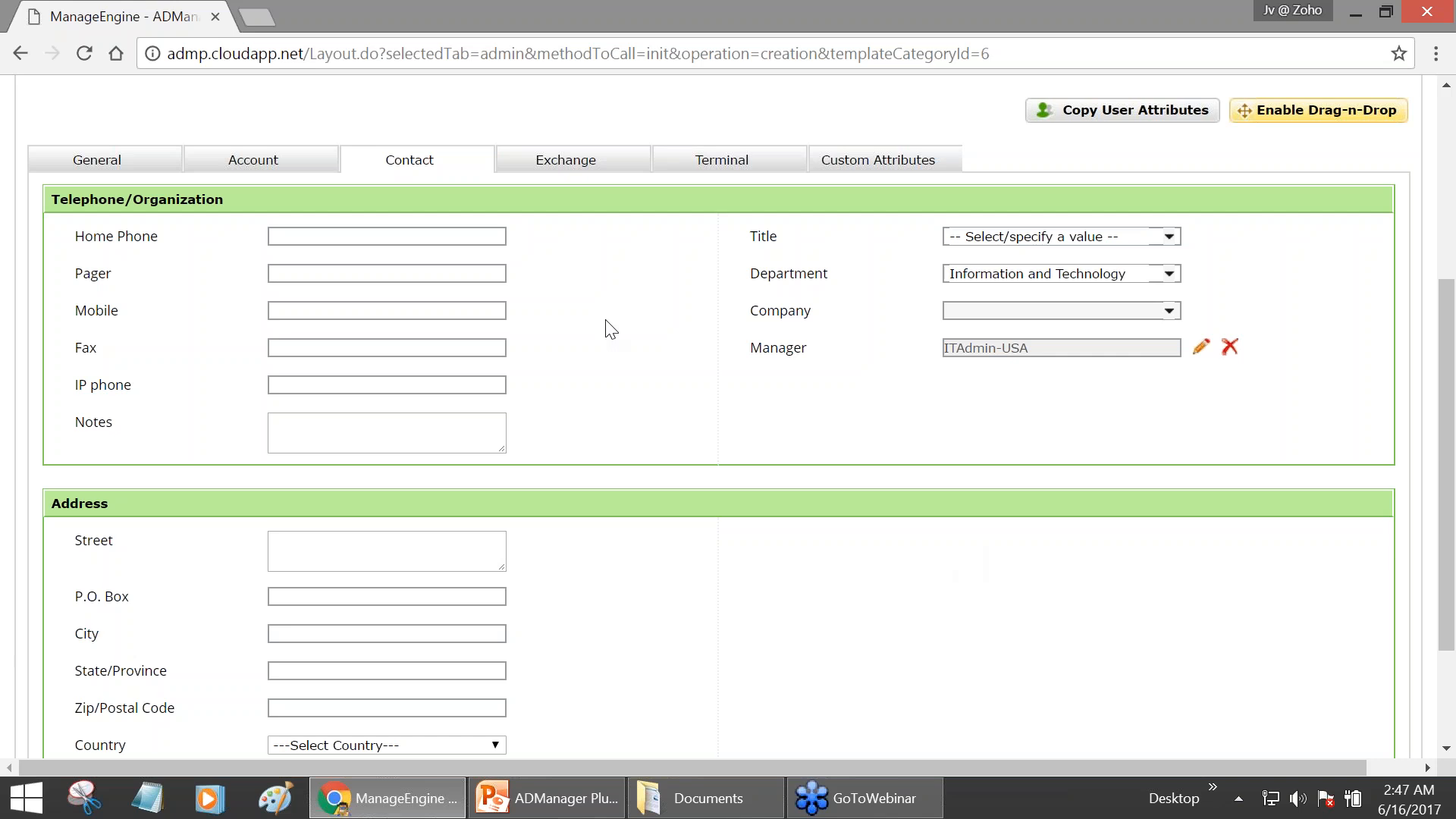
{"action": "scroll", "coordinate": [244, 223], "scroll_direction": "up", "scroll_amount": 1}
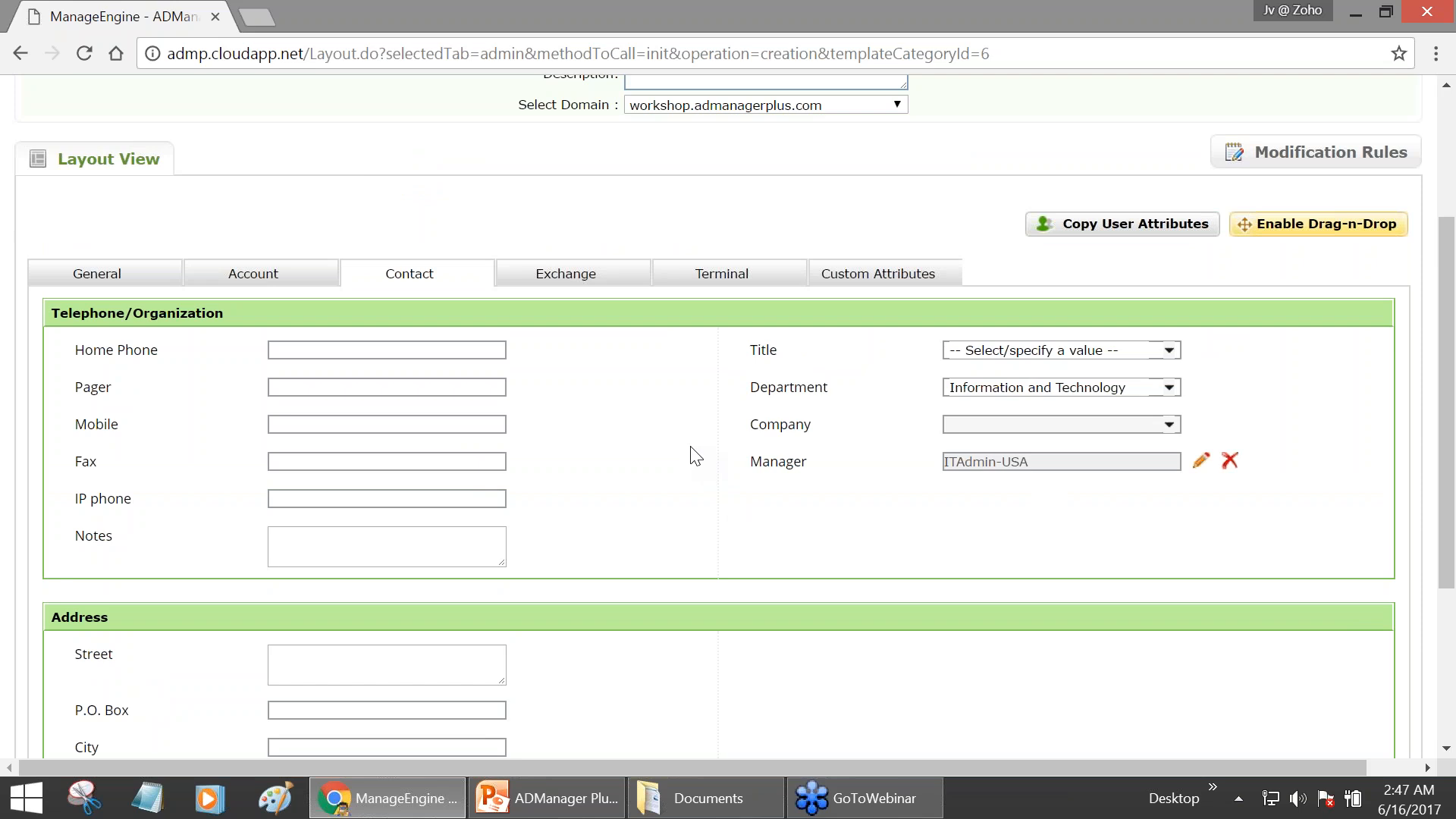
{"action": "scroll", "coordinate": [695, 455], "scroll_direction": "down", "scroll_amount": 3}
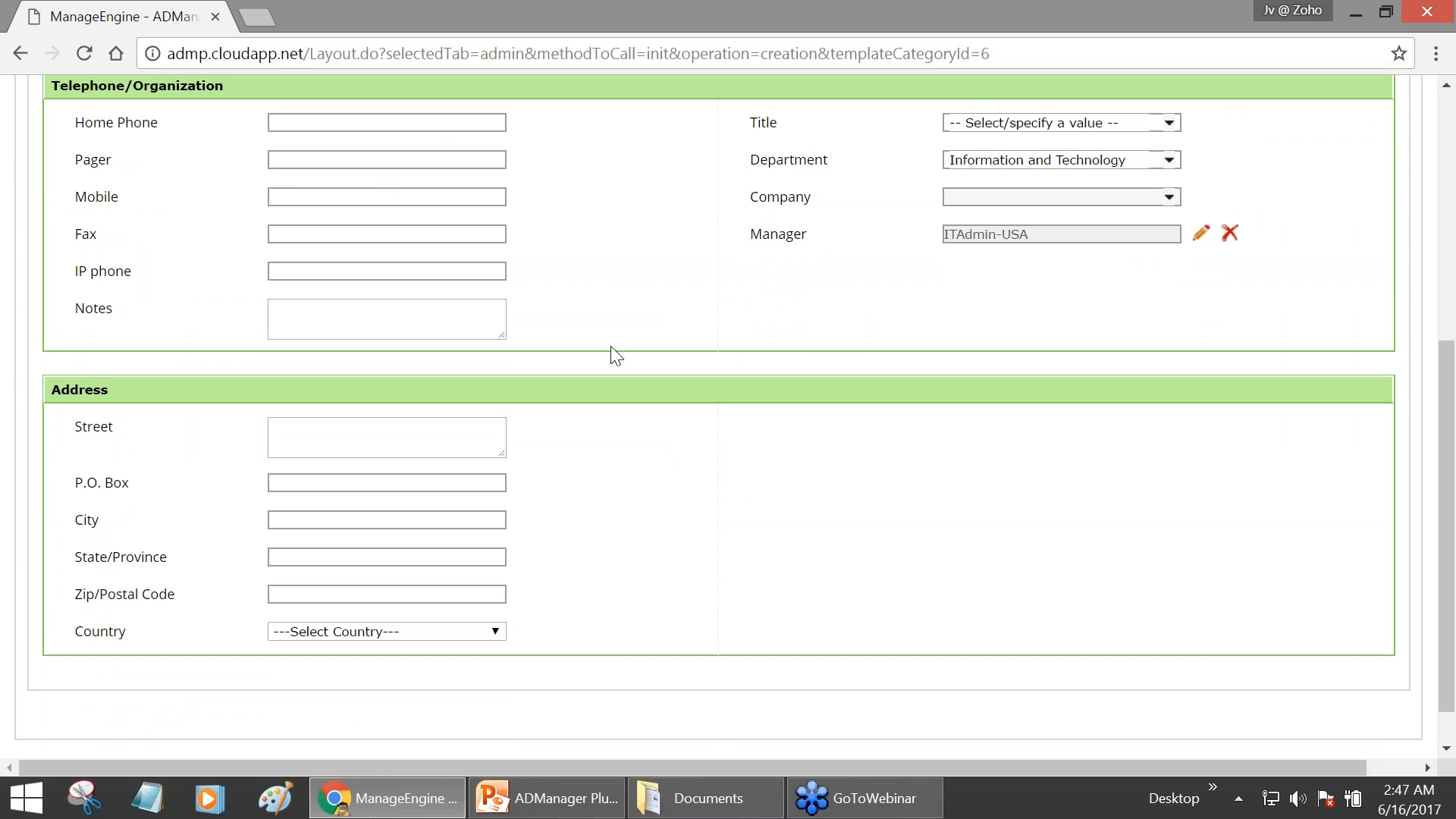
{"action": "scroll", "coordinate": [614, 355], "scroll_direction": "up", "scroll_amount": 3}
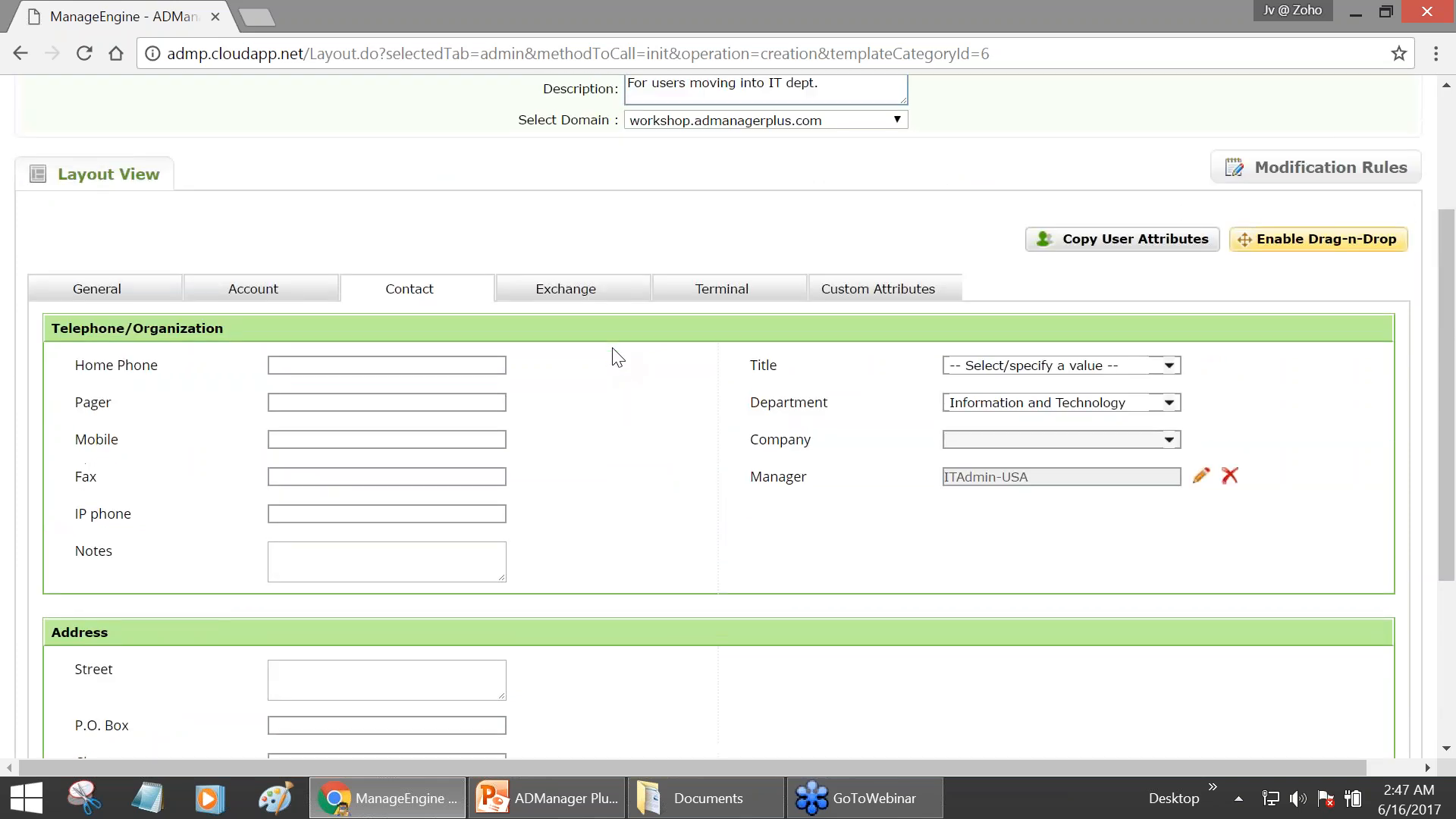
{"action": "scroll", "coordinate": [618, 352], "scroll_direction": "up", "scroll_amount": 2}
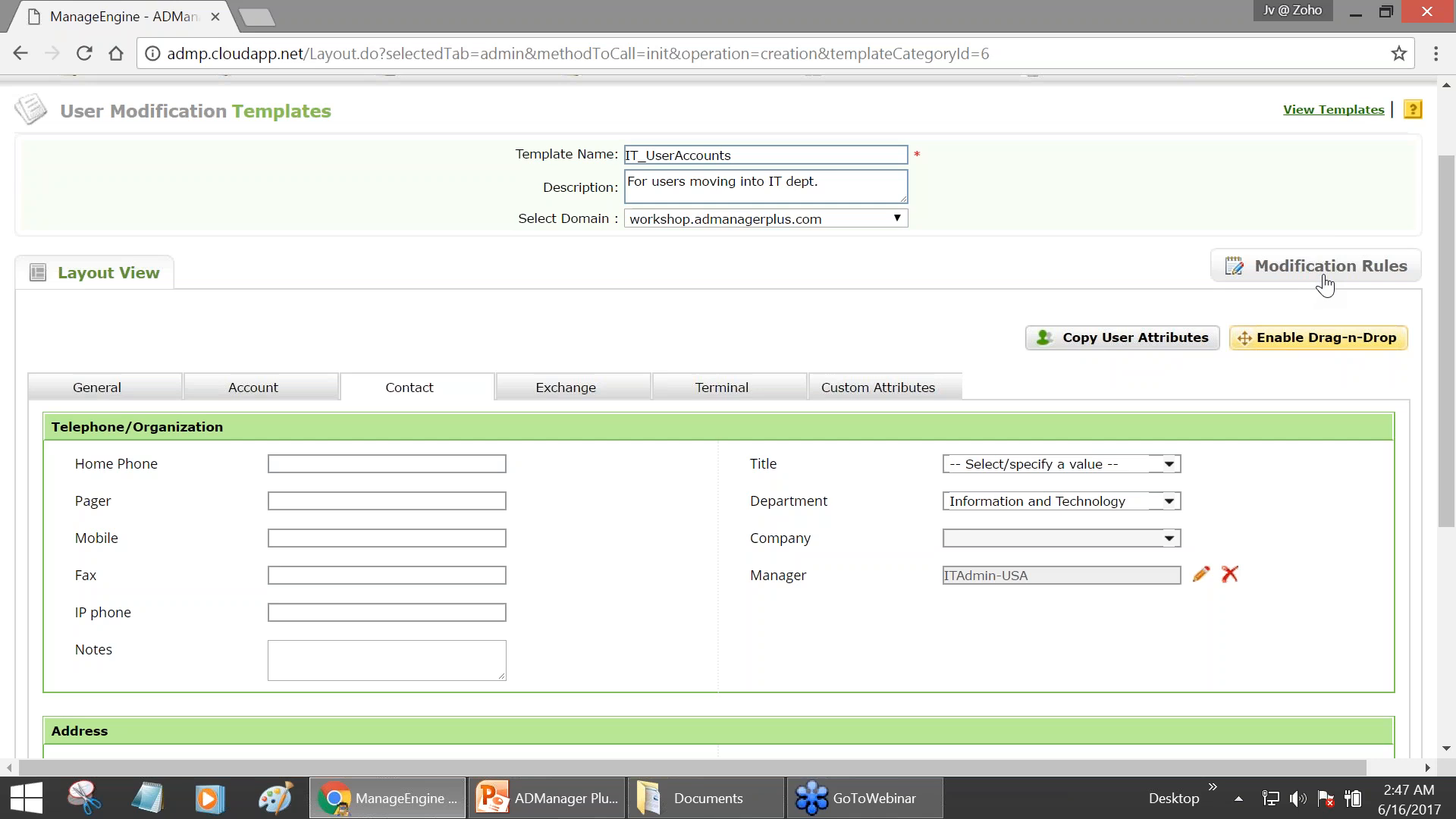
{"action": "scroll", "coordinate": [1318, 282], "scroll_direction": "up", "scroll_amount": 2}
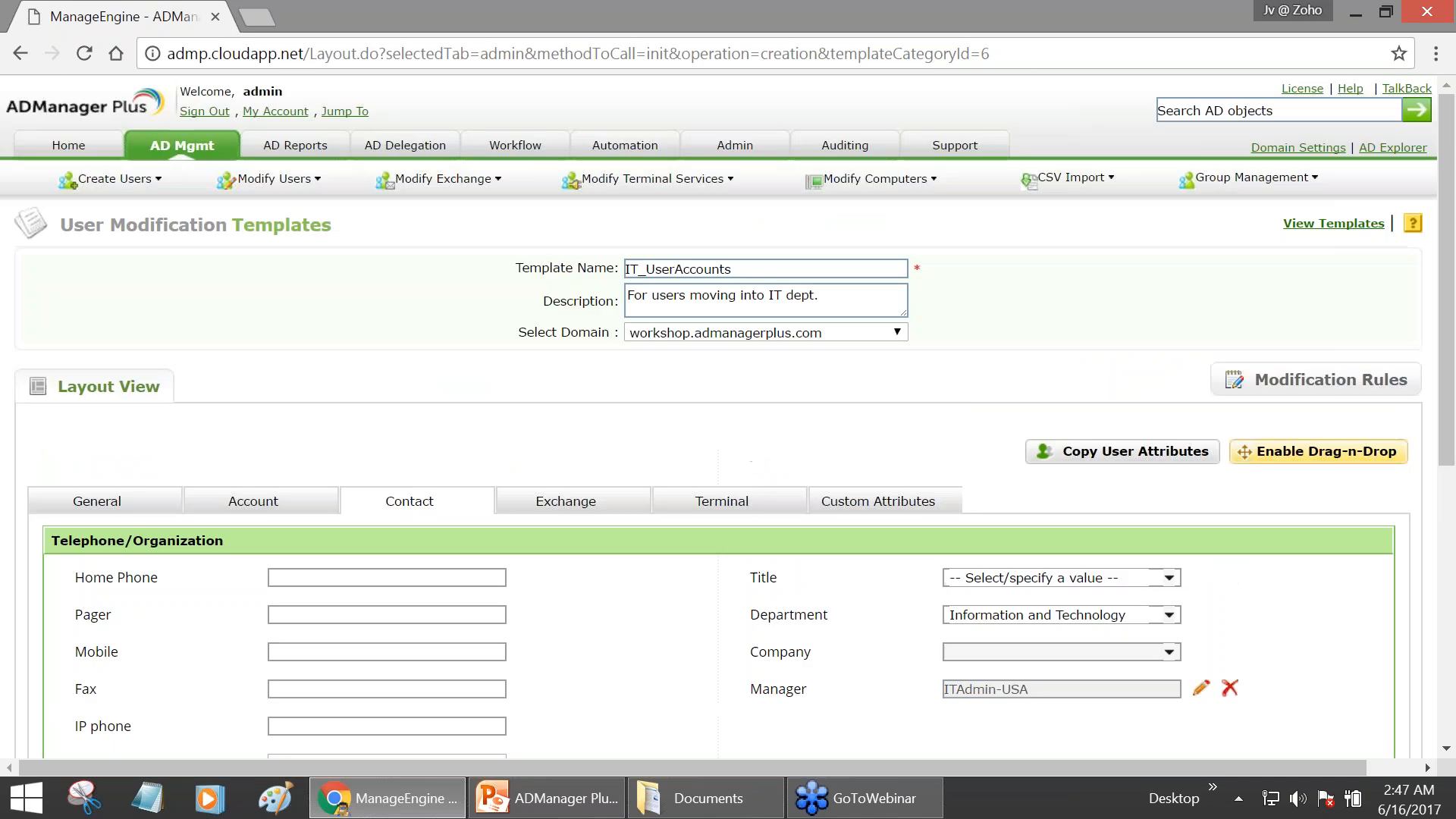
- Create Rule 1 under the IT_UserAccounts Modification Rules and add a condition row
{"action": "left_click", "coordinate": [1333, 373]}
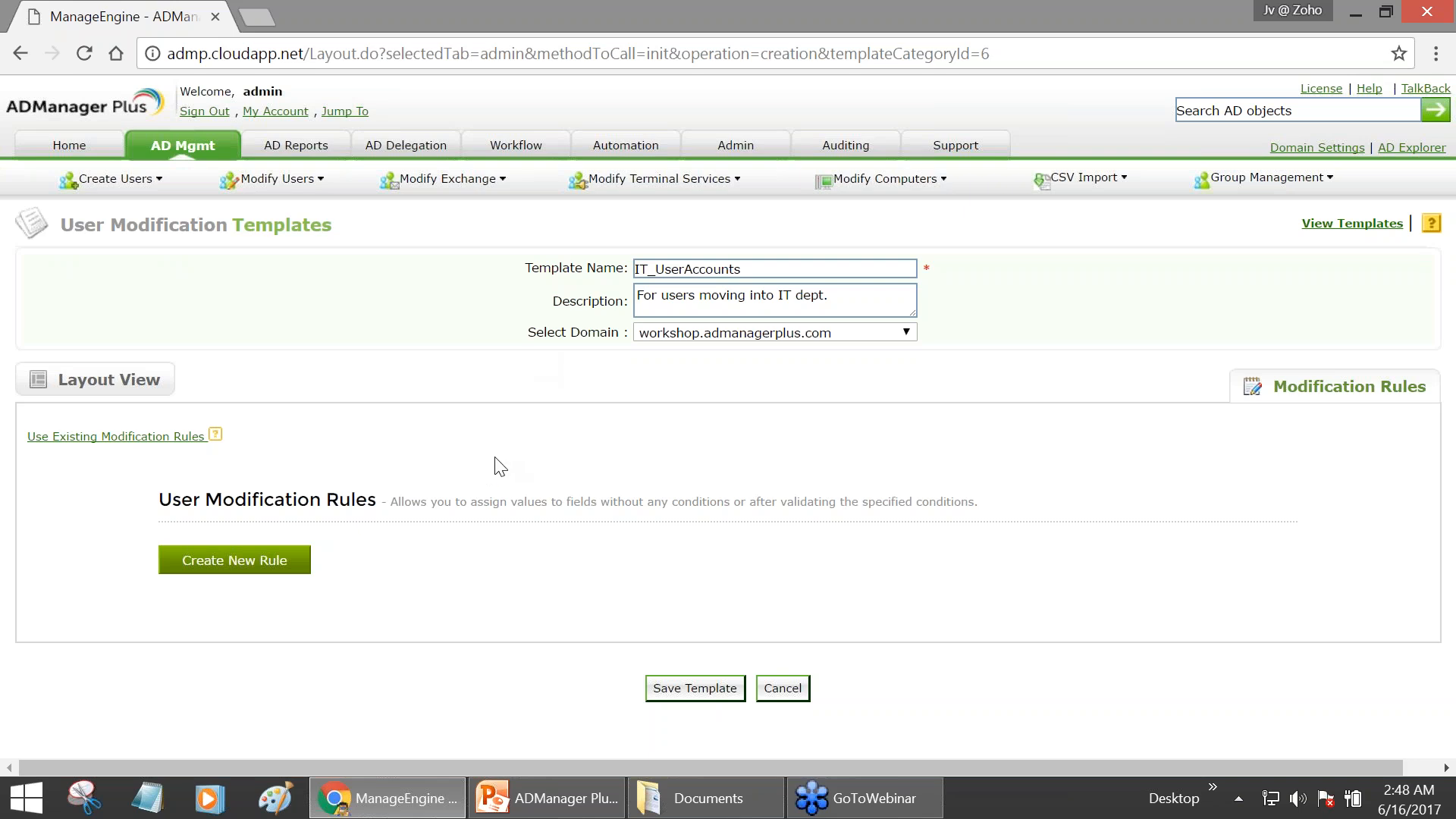
{"action": "left_click", "coordinate": [226, 568]}
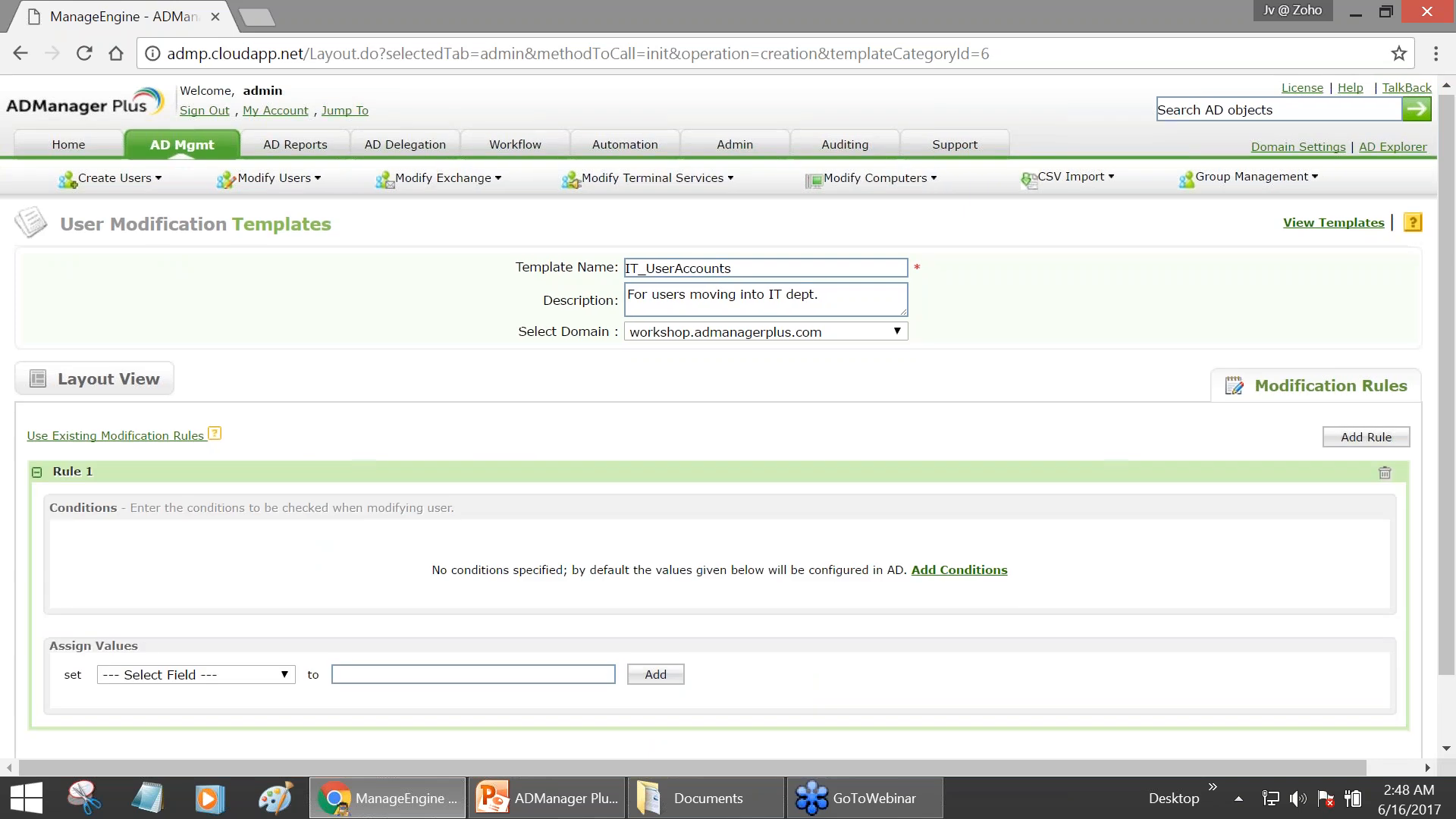
{"action": "scroll", "coordinate": [221, 520], "scroll_direction": "down", "scroll_amount": 1}
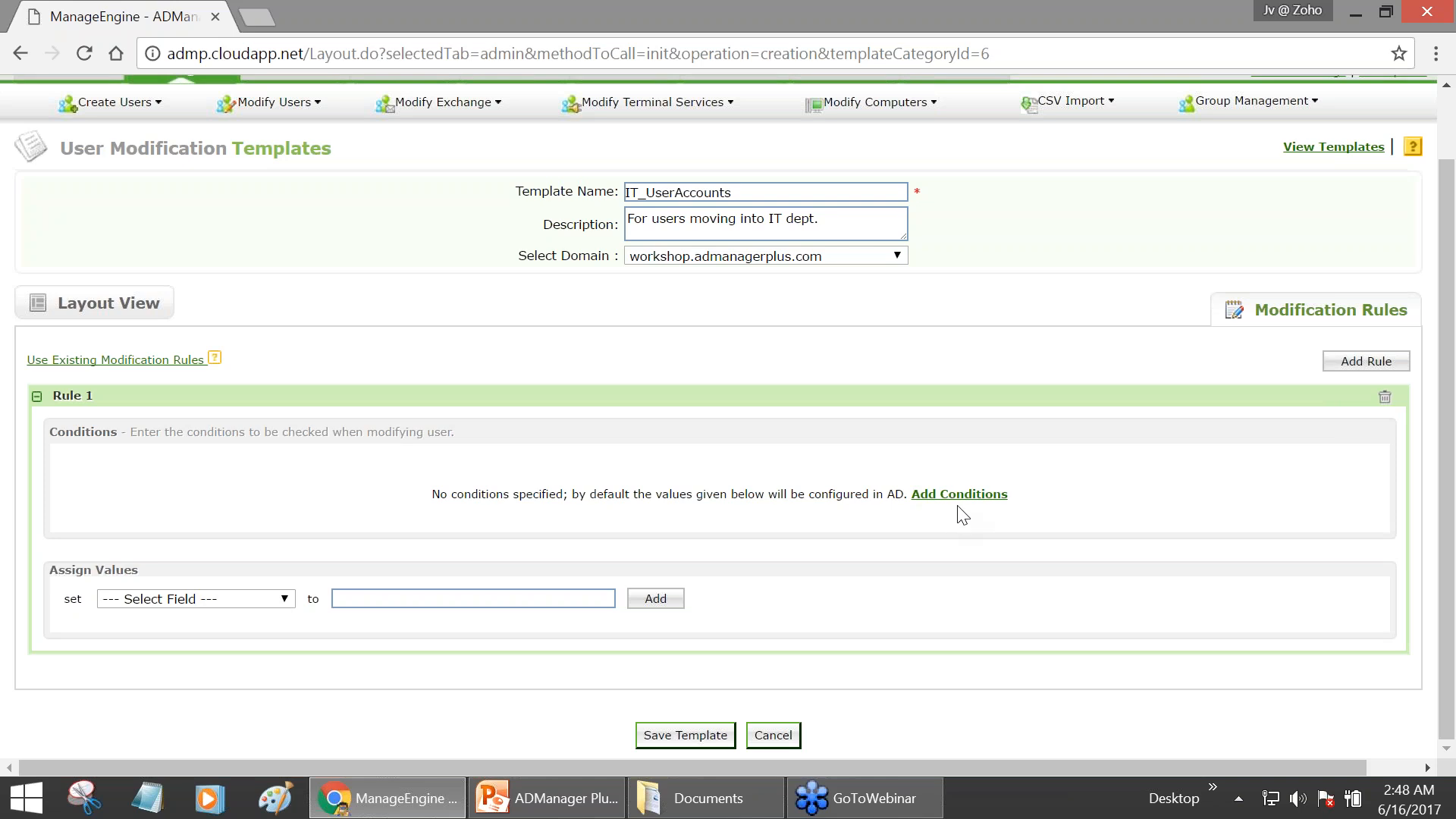
{"action": "left_click", "coordinate": [990, 497]}
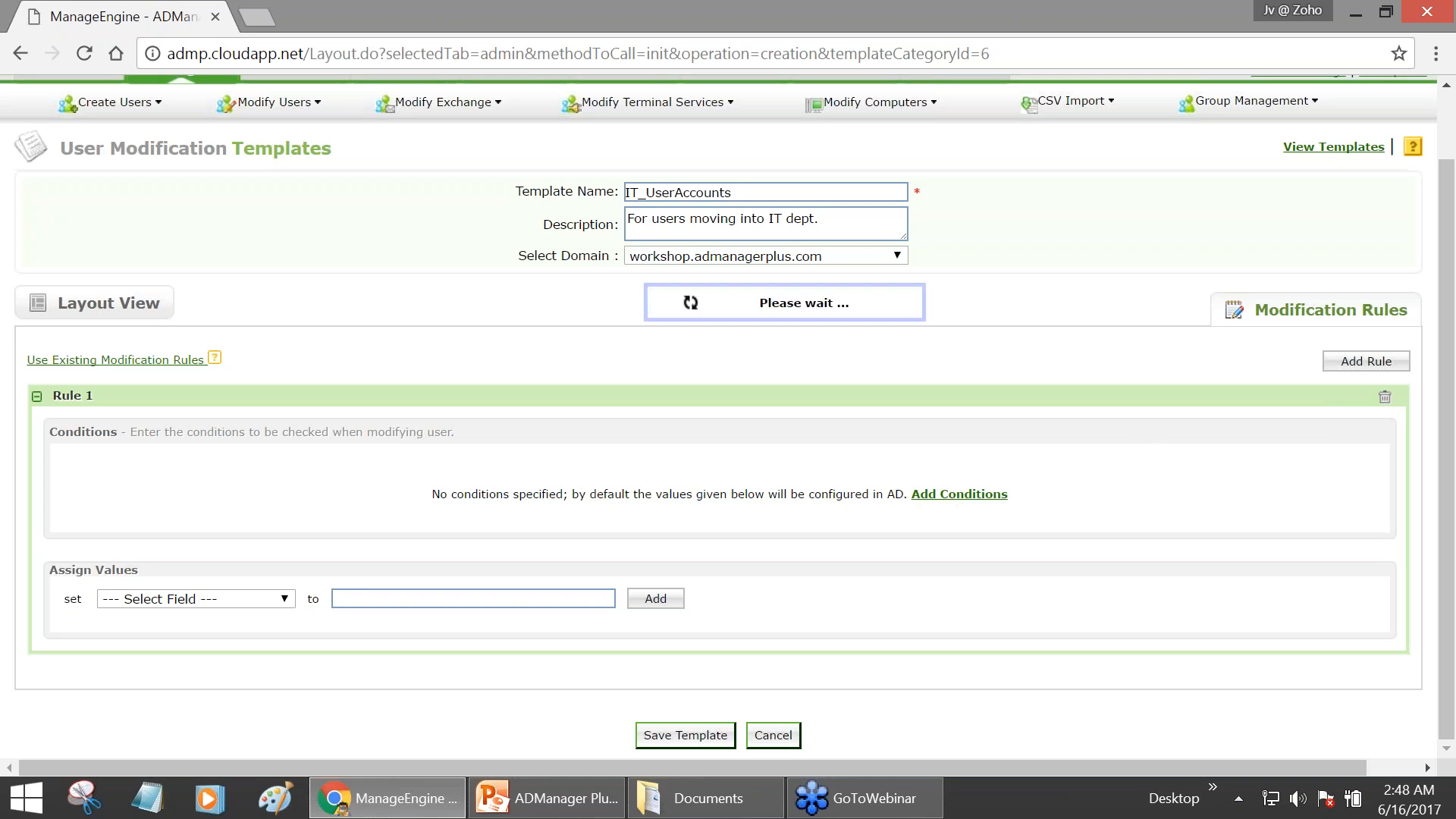
- Set Rule 1's condition to Department Is Information and Technology
{"action": "left_click", "coordinate": [304, 471]}
{"action": "left_click", "coordinate": [302, 471]}
{"action": "left_click", "coordinate": [292, 470]}
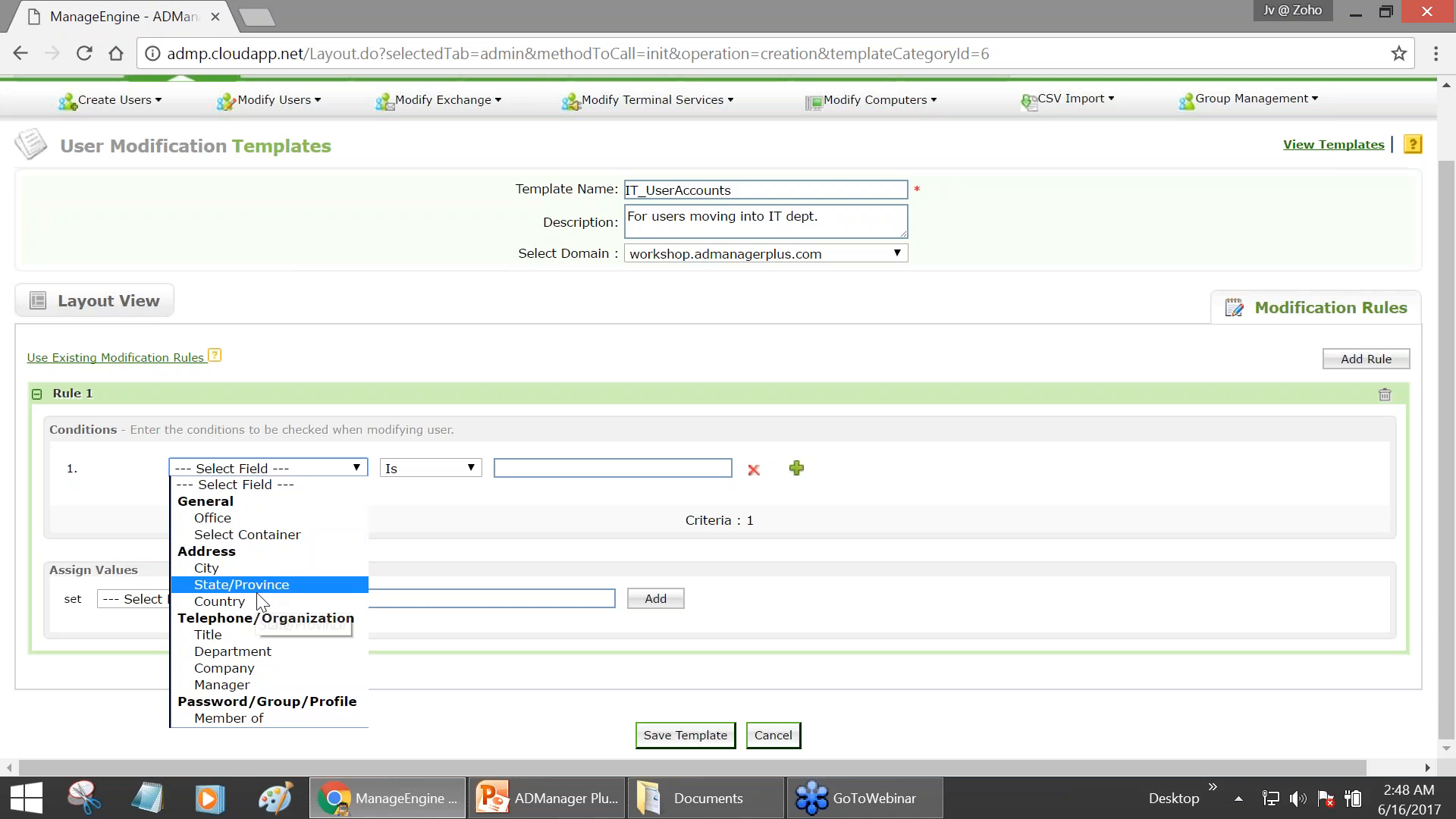
{"action": "left_click", "coordinate": [248, 652]}
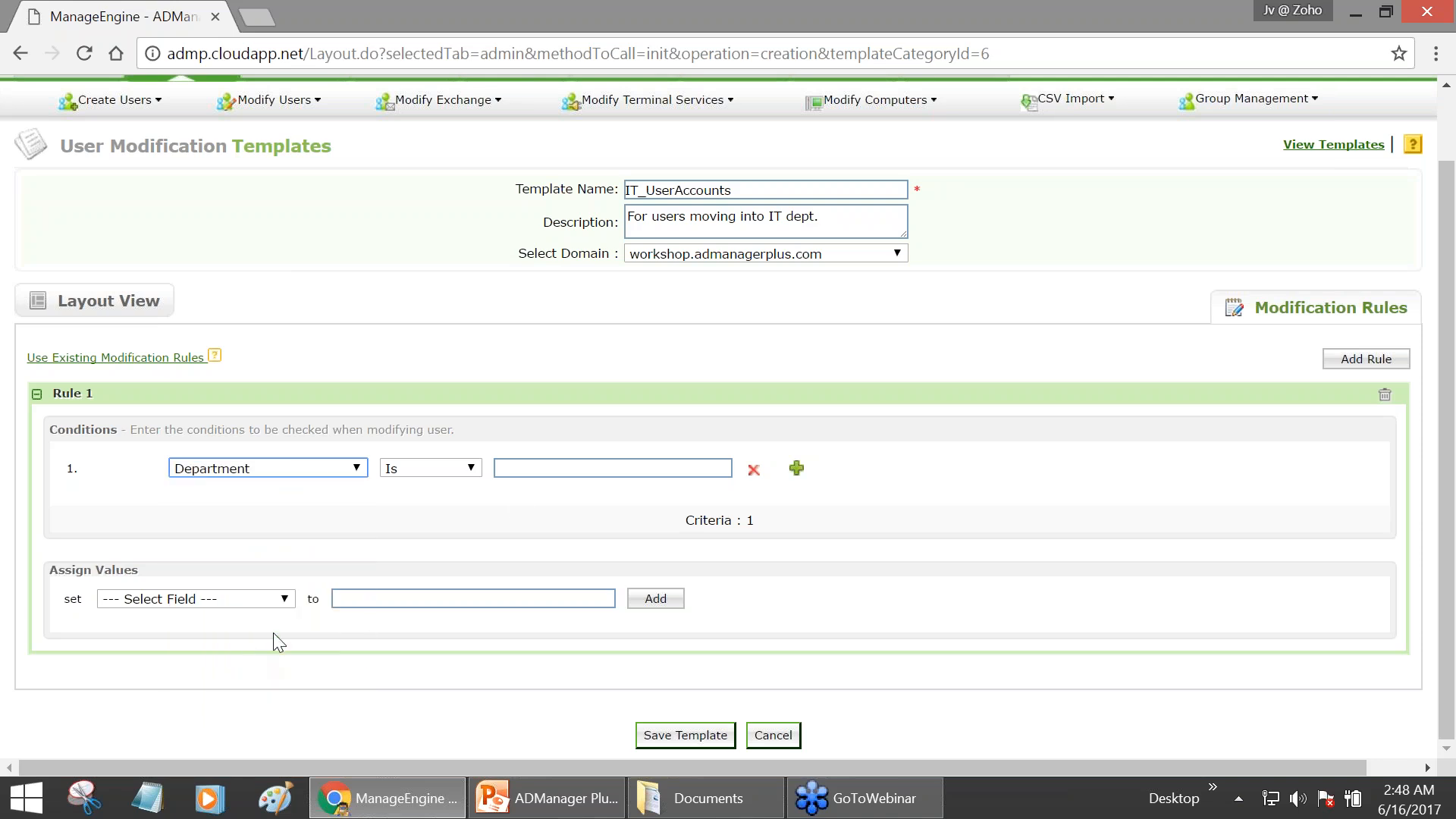
{"action": "left_click", "coordinate": [559, 476]}
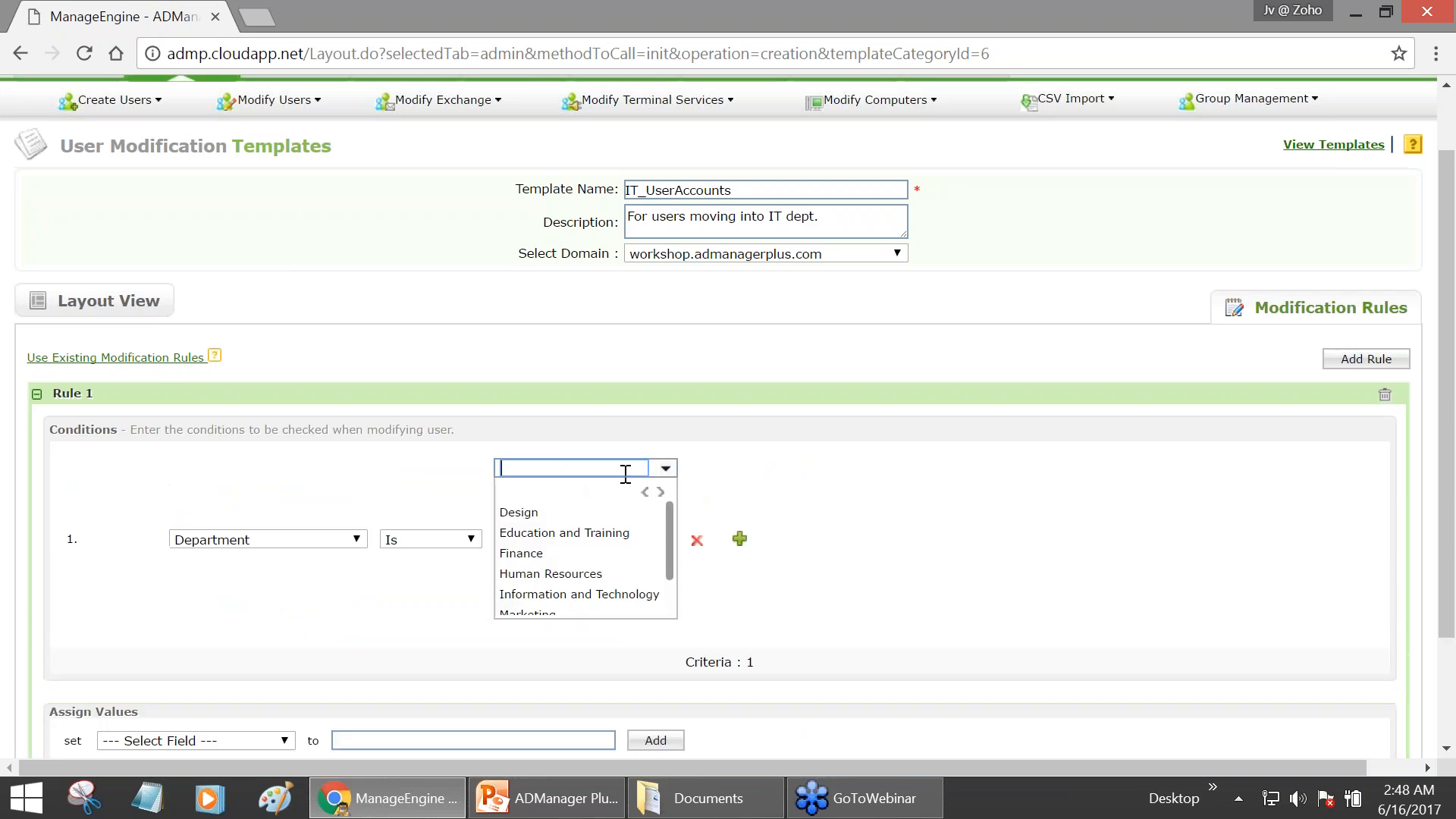
{"action": "left_click", "coordinate": [530, 594]}
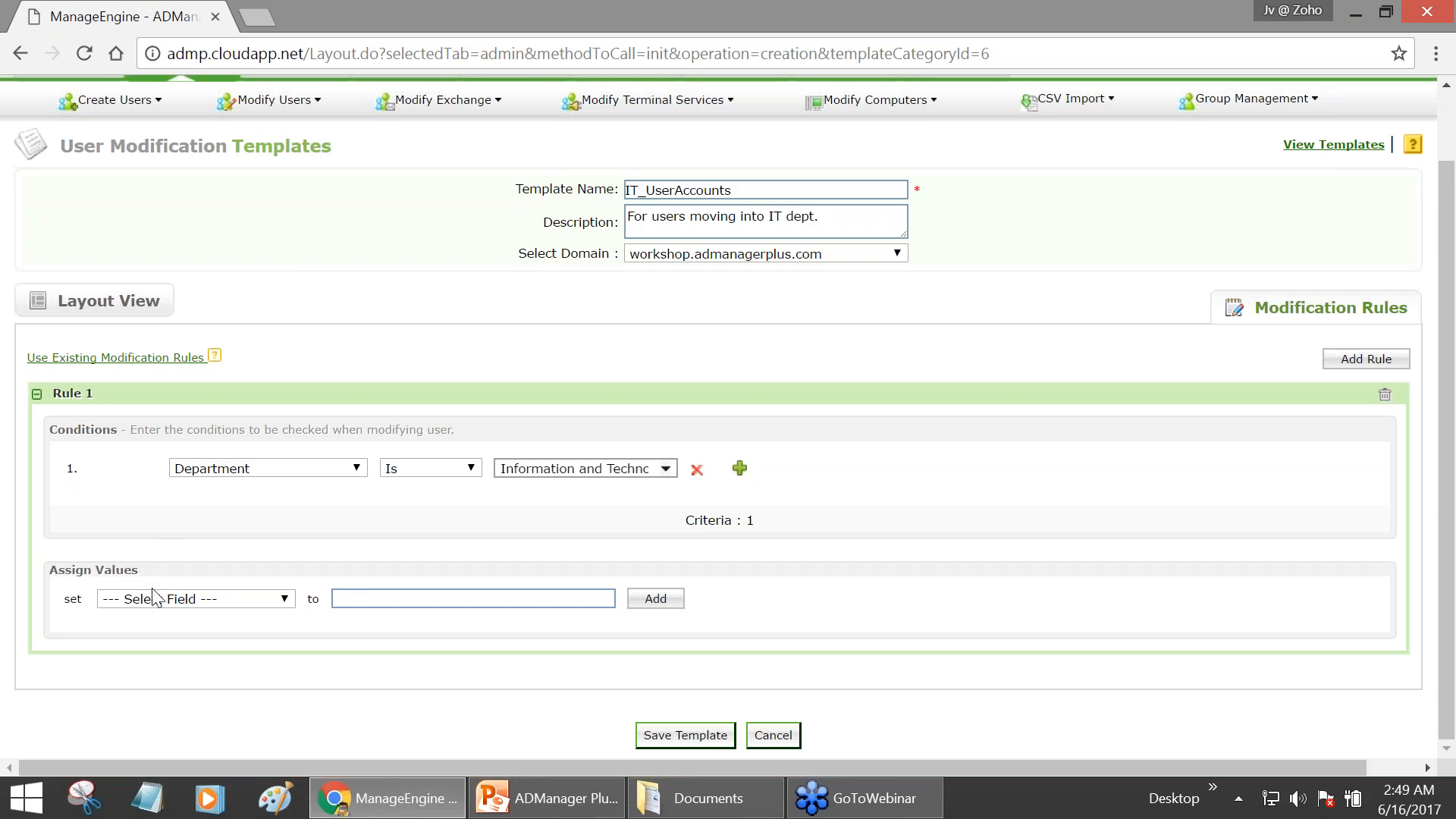
- Have Rule 1 assign the Description field the value 'IT Technician'
{"action": "left_click", "coordinate": [203, 599]}
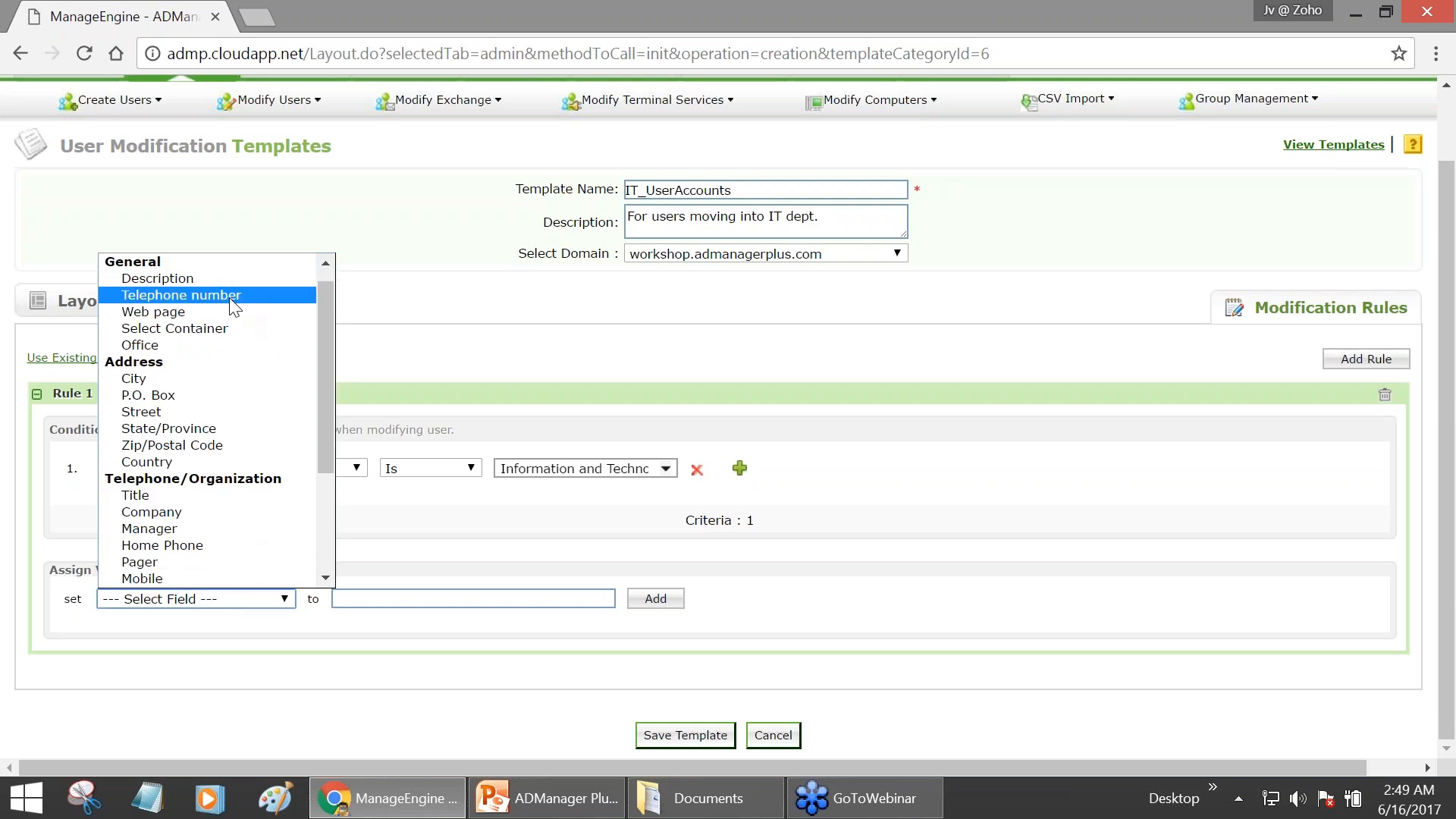
{"action": "left_click", "coordinate": [175, 277]}
{"action": "left_click", "coordinate": [395, 594]}
{"action": "type", "text": "IT Tech"}
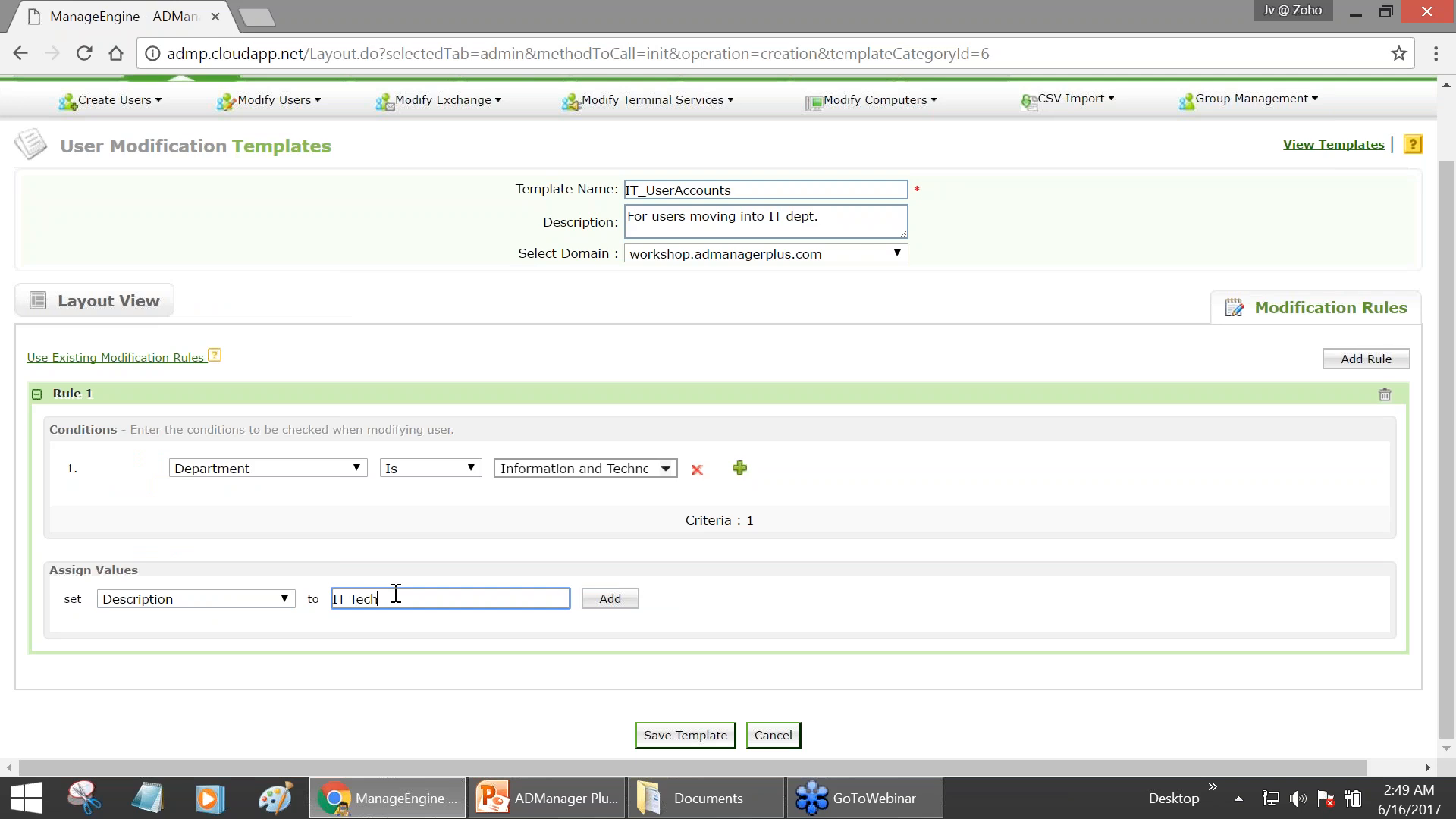
{"action": "type", "text": "noician"}
{"action": "left_click", "coordinate": [618, 602]}
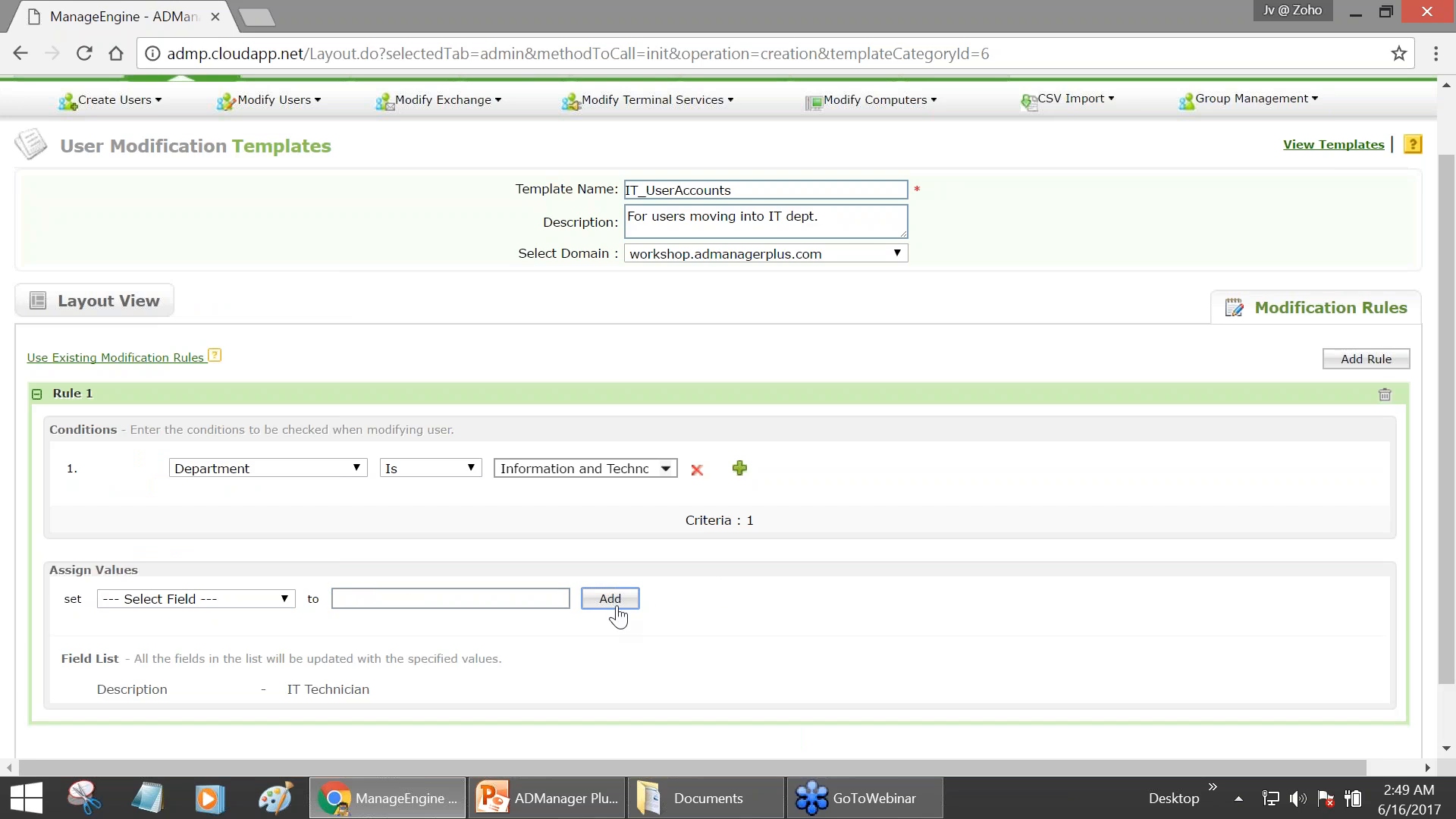
- Choose Member of as Rule 1's next assigned field
{"action": "left_click", "coordinate": [243, 603]}
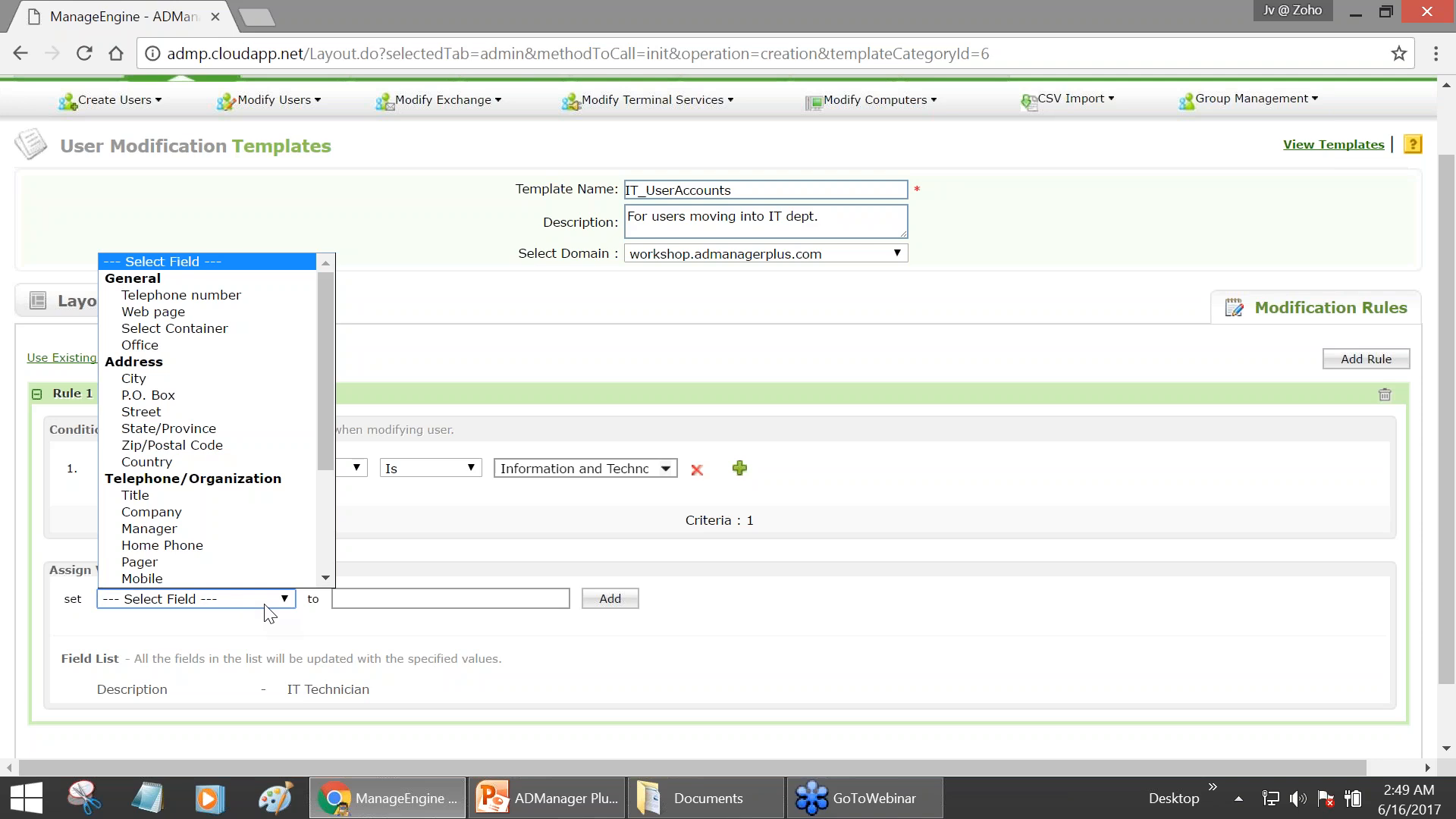
{"action": "left_click_drag", "start_coordinate": [331, 468], "coordinate": [325, 570]}
{"action": "left_click", "coordinate": [214, 499]}
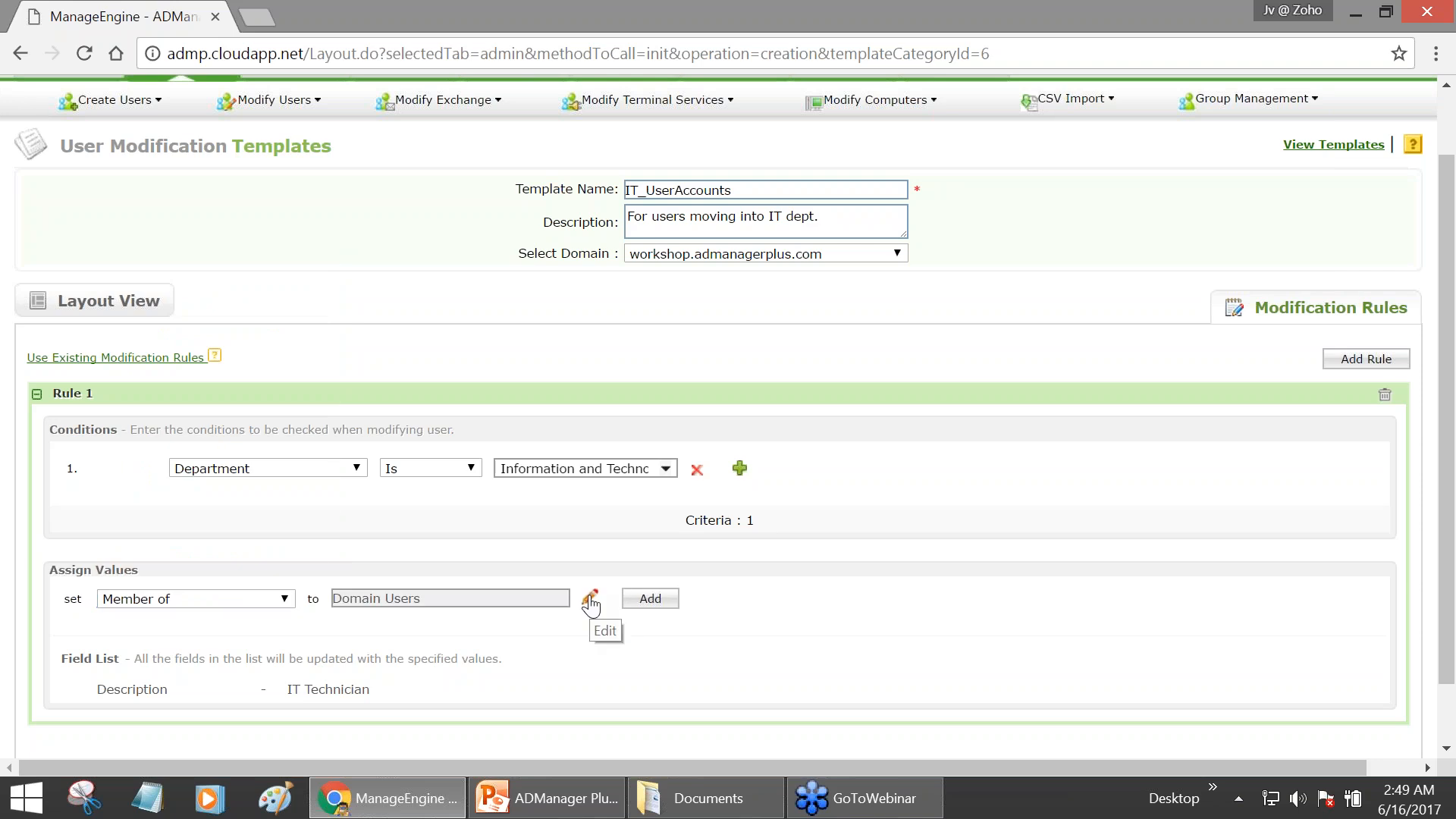
- Open Rule 1's Member of group editor and search the groups for 'it'
{"action": "left_click", "coordinate": [590, 603]}
{"action": "left_click", "coordinate": [976, 275]}
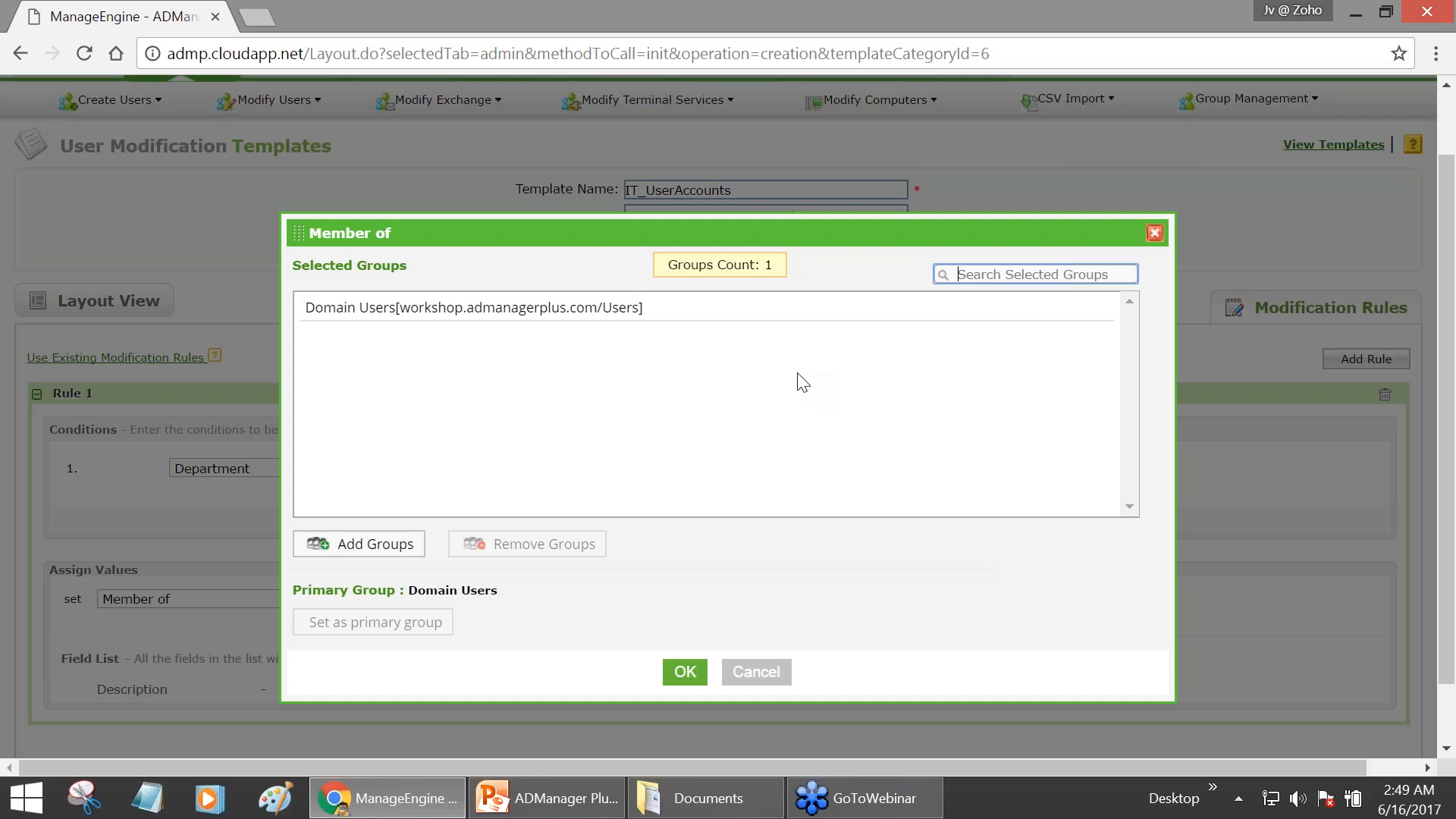
{"action": "type", "text": "i"}
{"action": "left_click", "coordinate": [335, 549]}
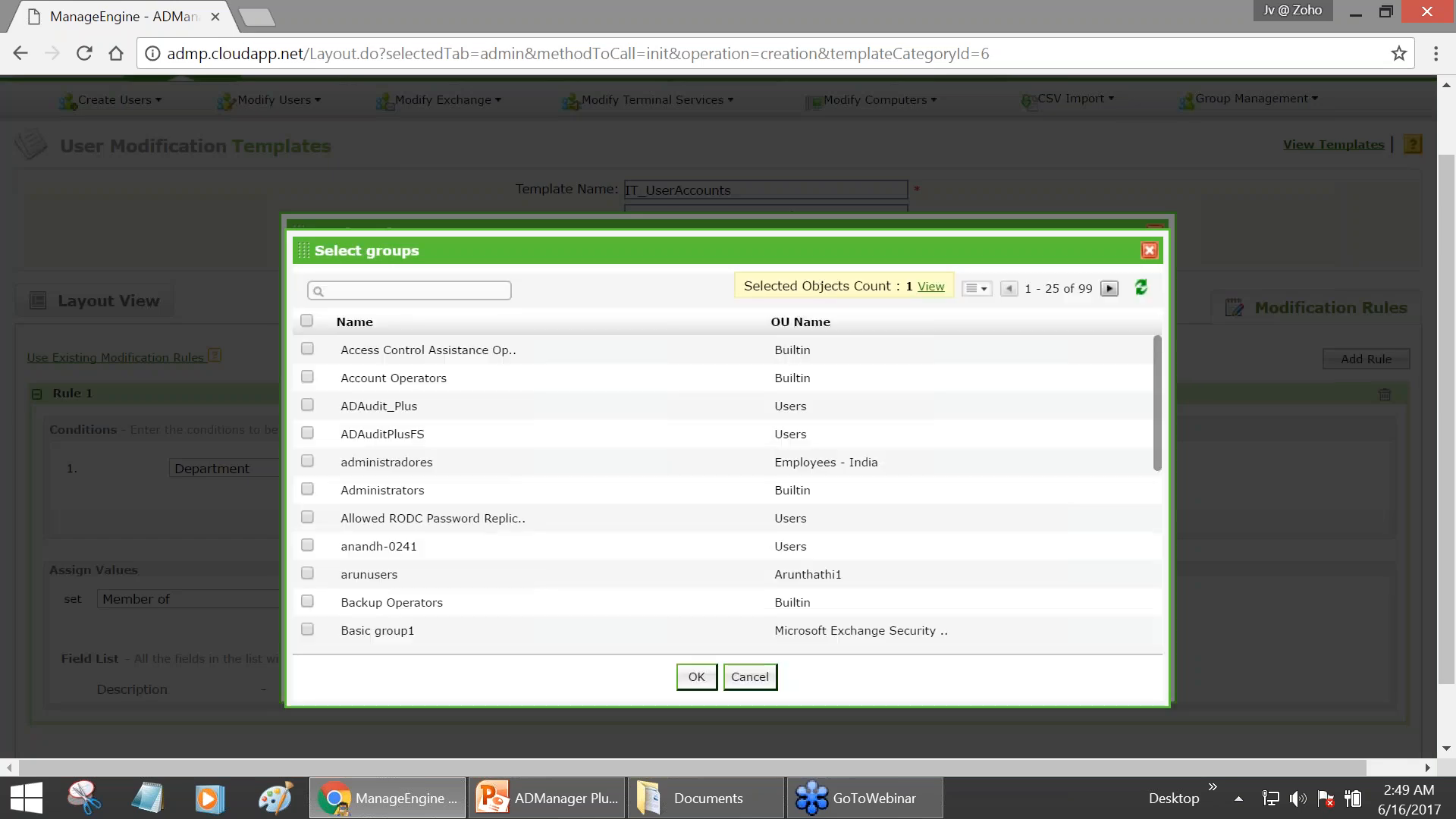
{"action": "left_click", "coordinate": [409, 290]}
{"action": "type", "text": "it"}
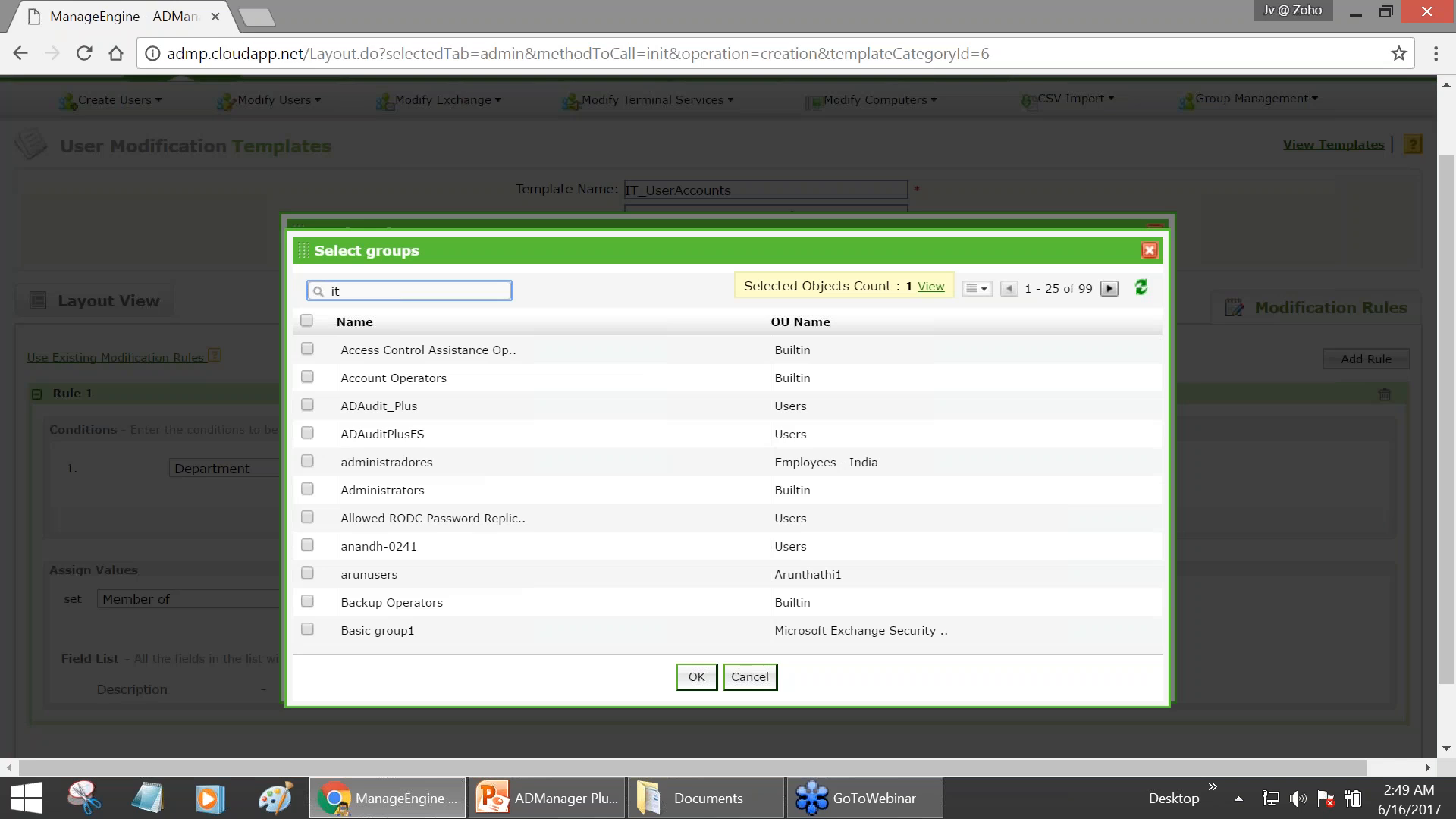
{"action": "key", "text": "Return"}
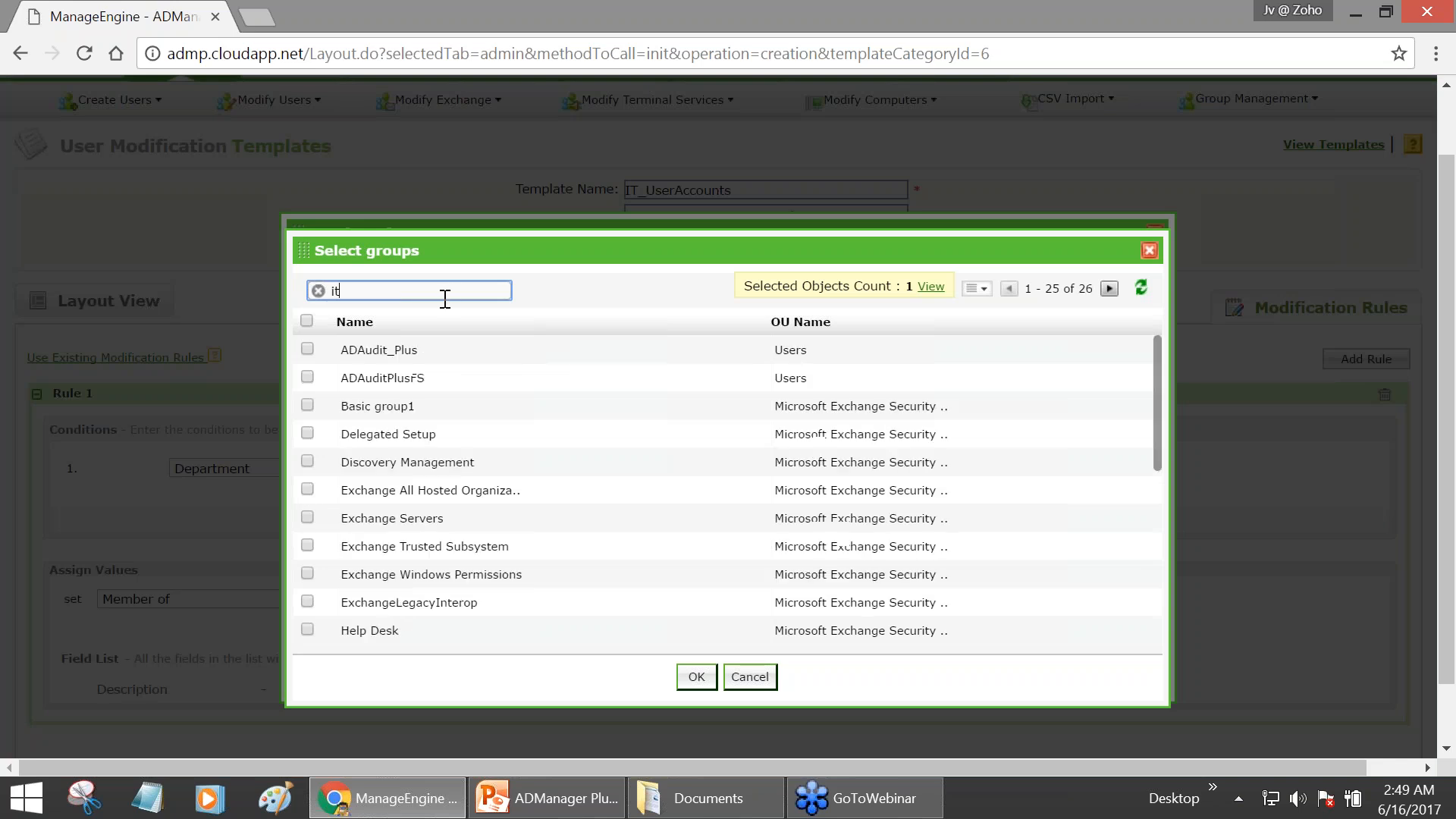
- Tick the IT groups and add the five-group membership, including Domain Users, to Rule 1
{"action": "scroll", "coordinate": [387, 492], "scroll_direction": "down", "scroll_amount": 3}
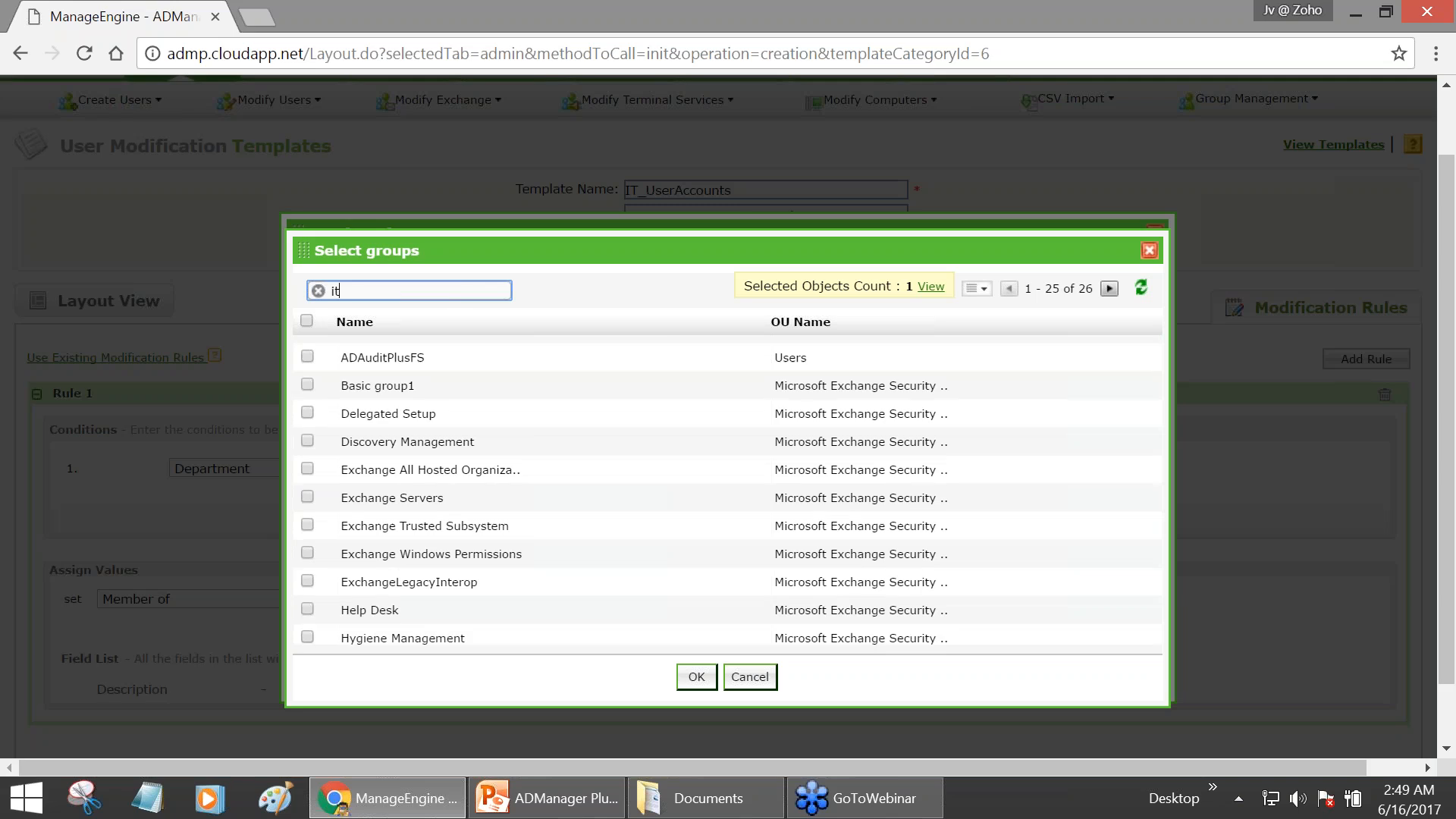
{"action": "scroll", "coordinate": [308, 556], "scroll_direction": "down", "scroll_amount": 2}
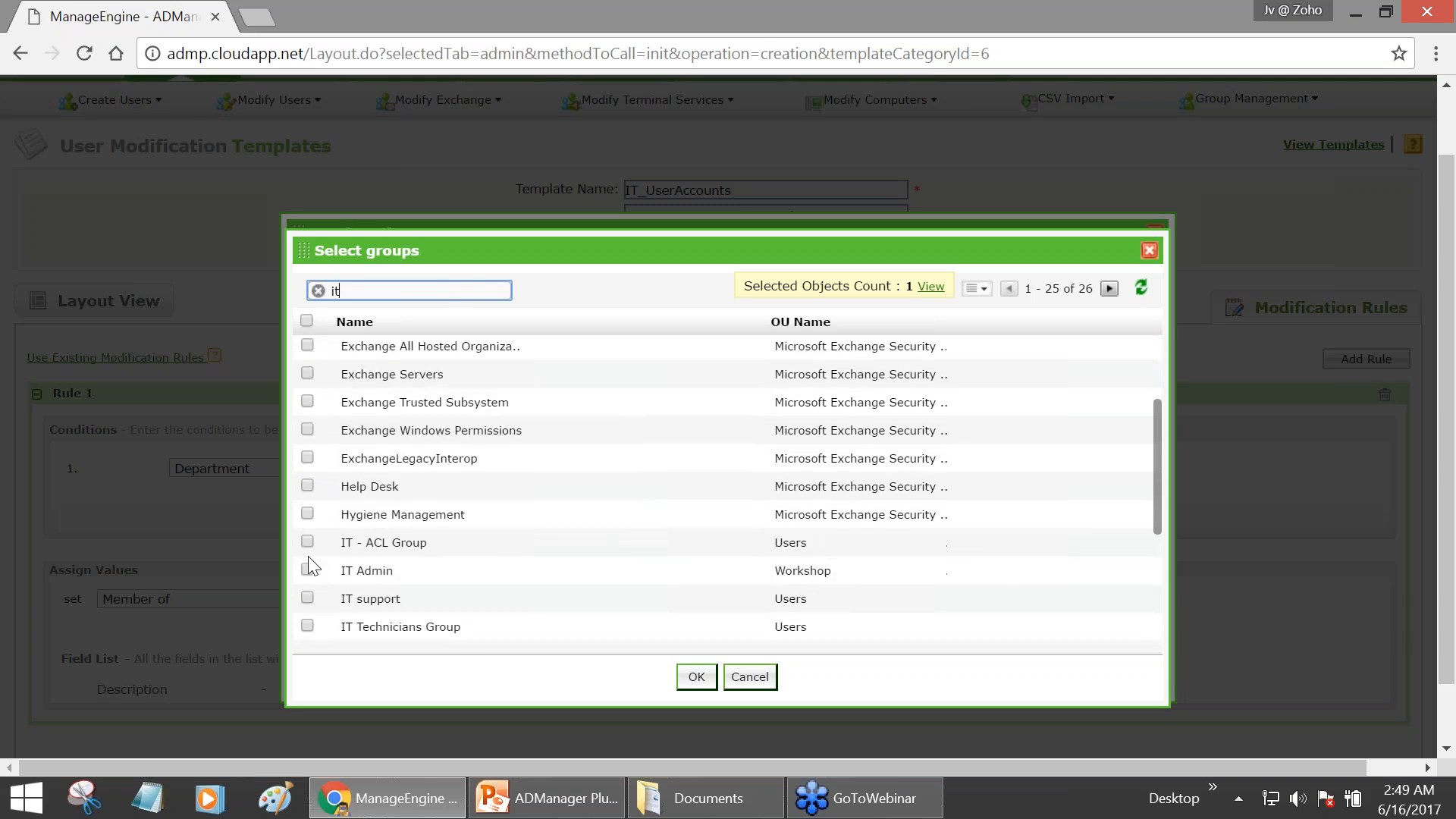
{"action": "left_click", "coordinate": [307, 569]}
{"action": "left_click", "coordinate": [307, 541]}
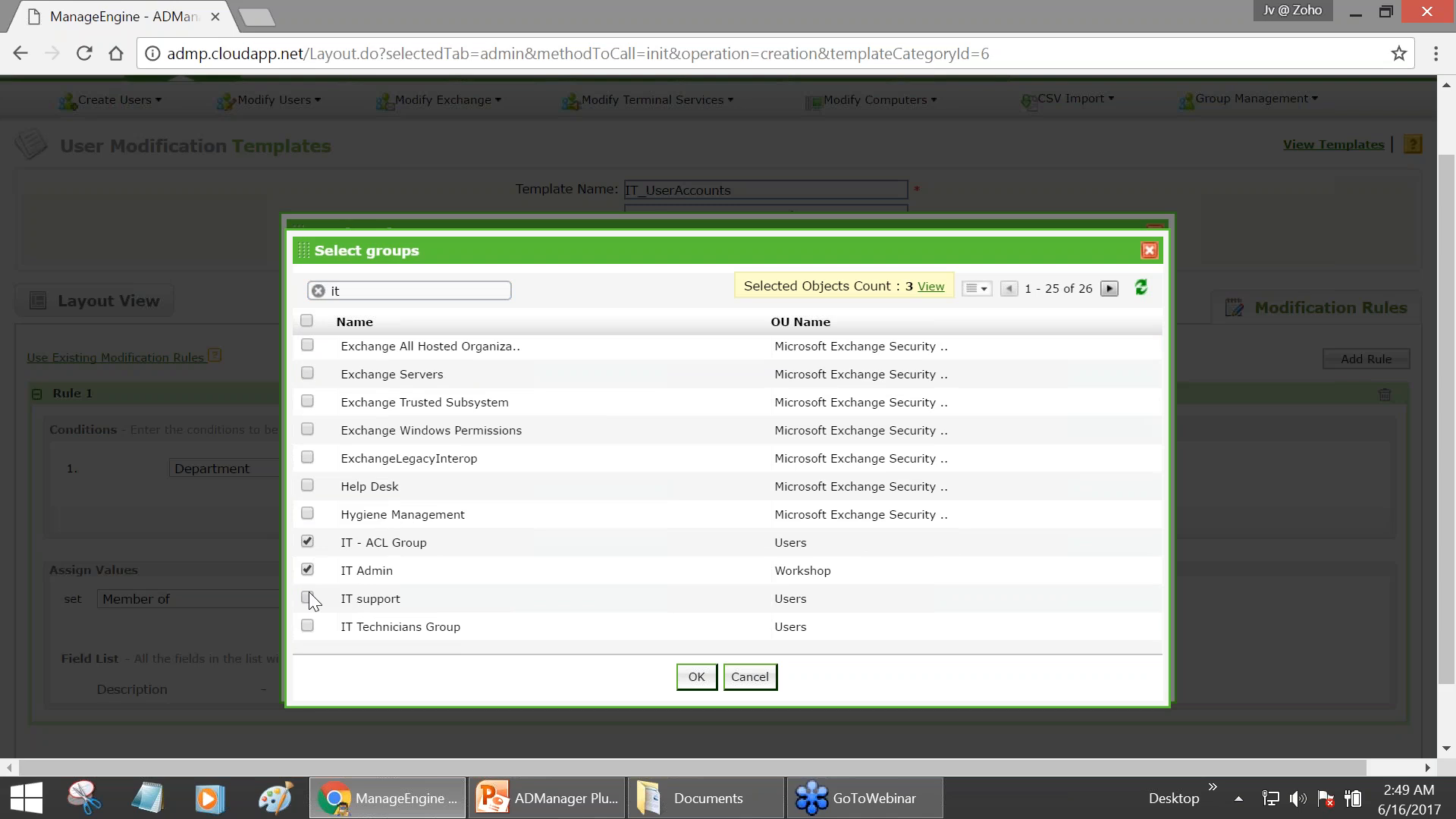
{"action": "left_click", "coordinate": [695, 677]}
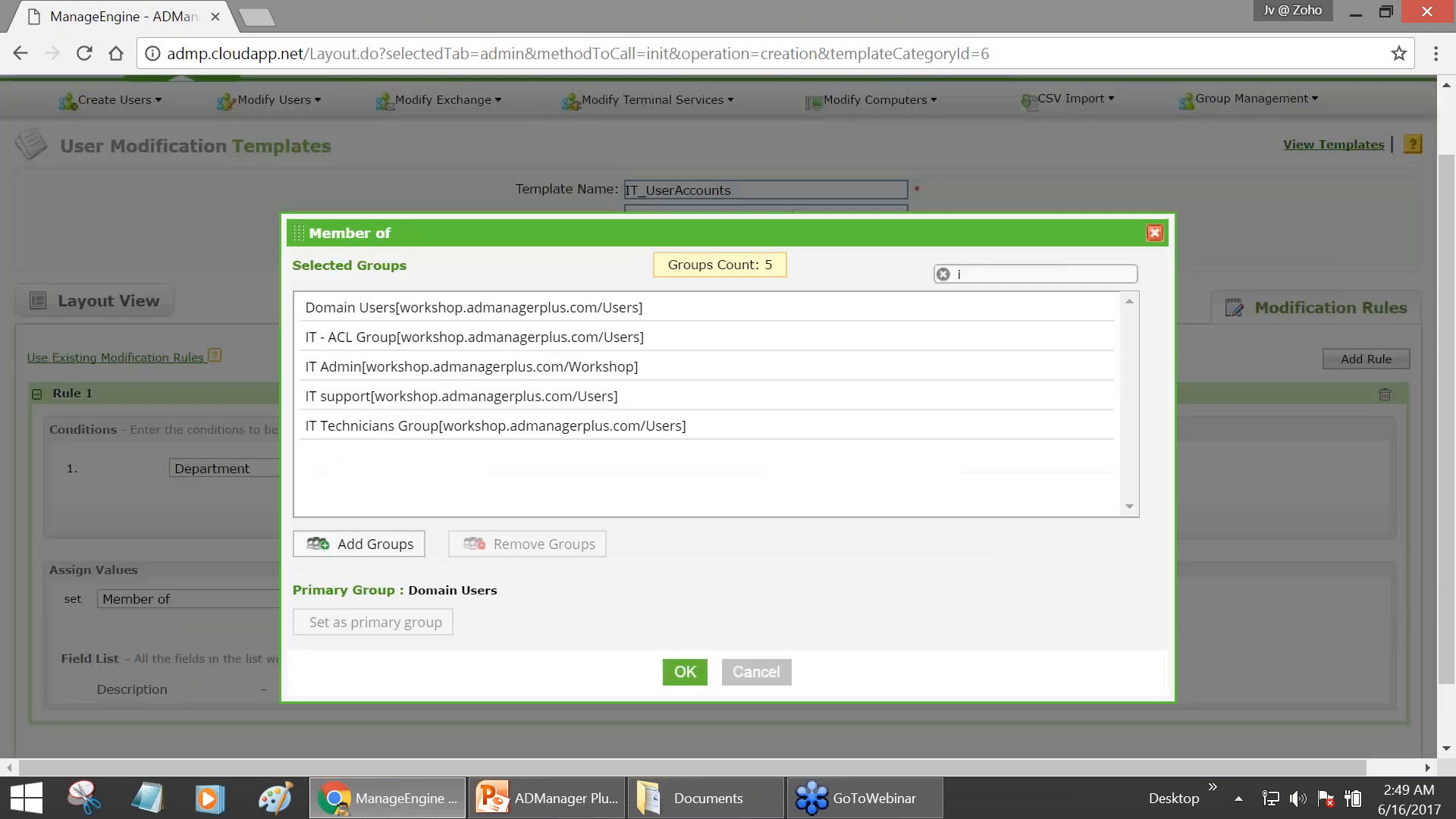
{"action": "left_click", "coordinate": [684, 674]}
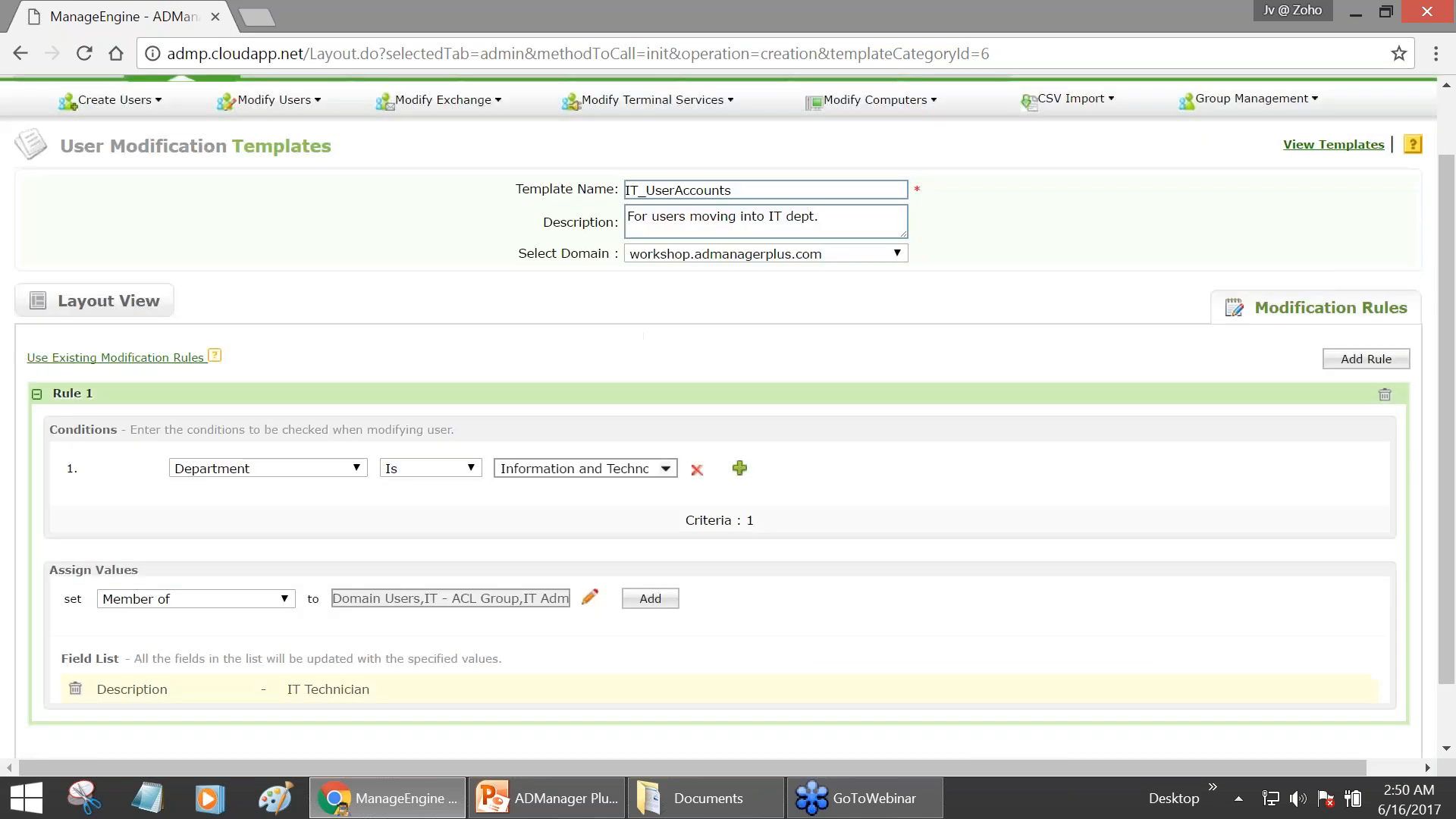
{"action": "left_click", "coordinate": [658, 603]}
{"action": "scroll", "coordinate": [628, 595], "scroll_direction": "down", "scroll_amount": 2}
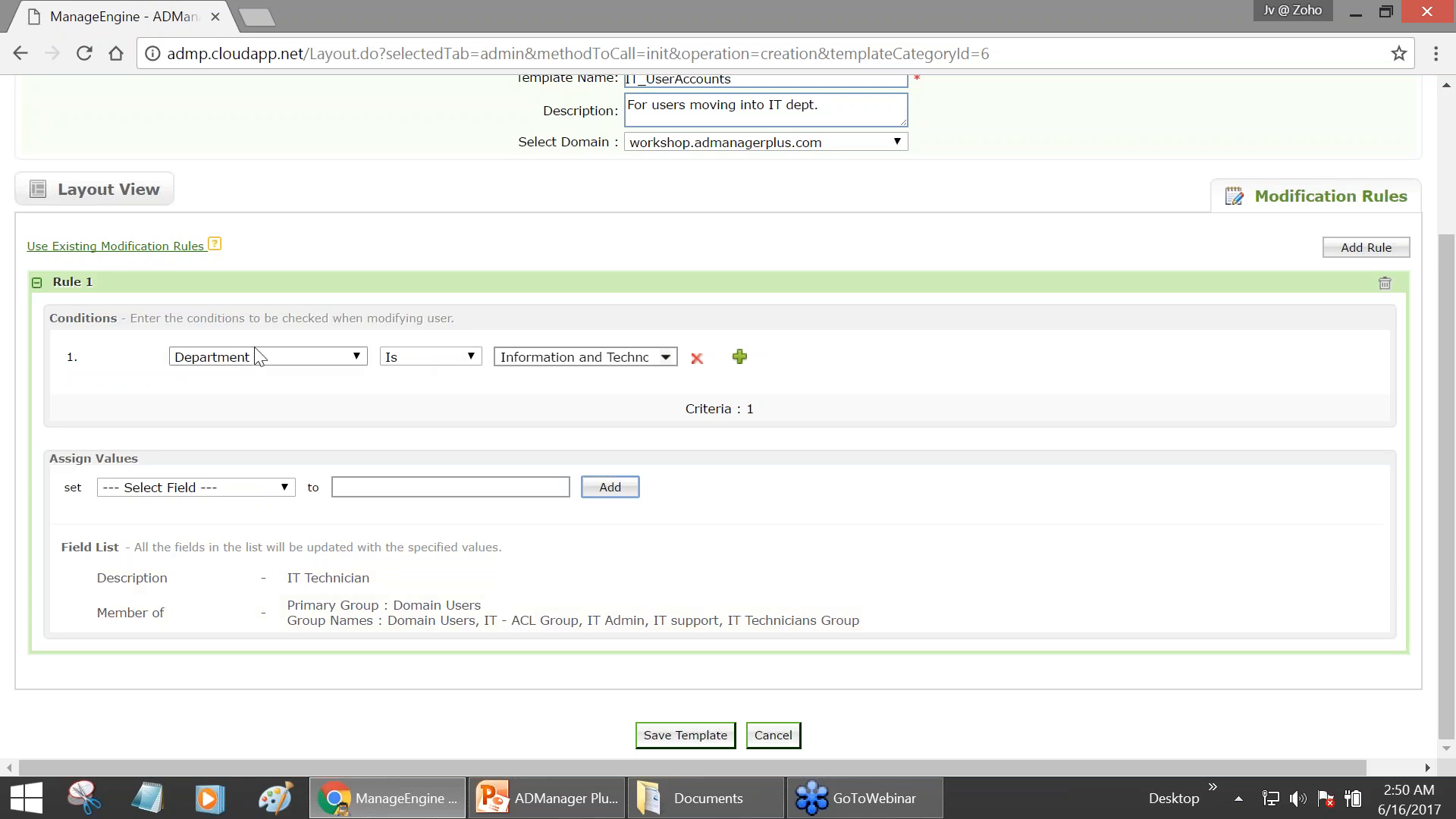
- Have Rule 1 move users into the OU=IT Department container of workshop.admanagerplus.com
{"action": "left_click", "coordinate": [233, 492]}
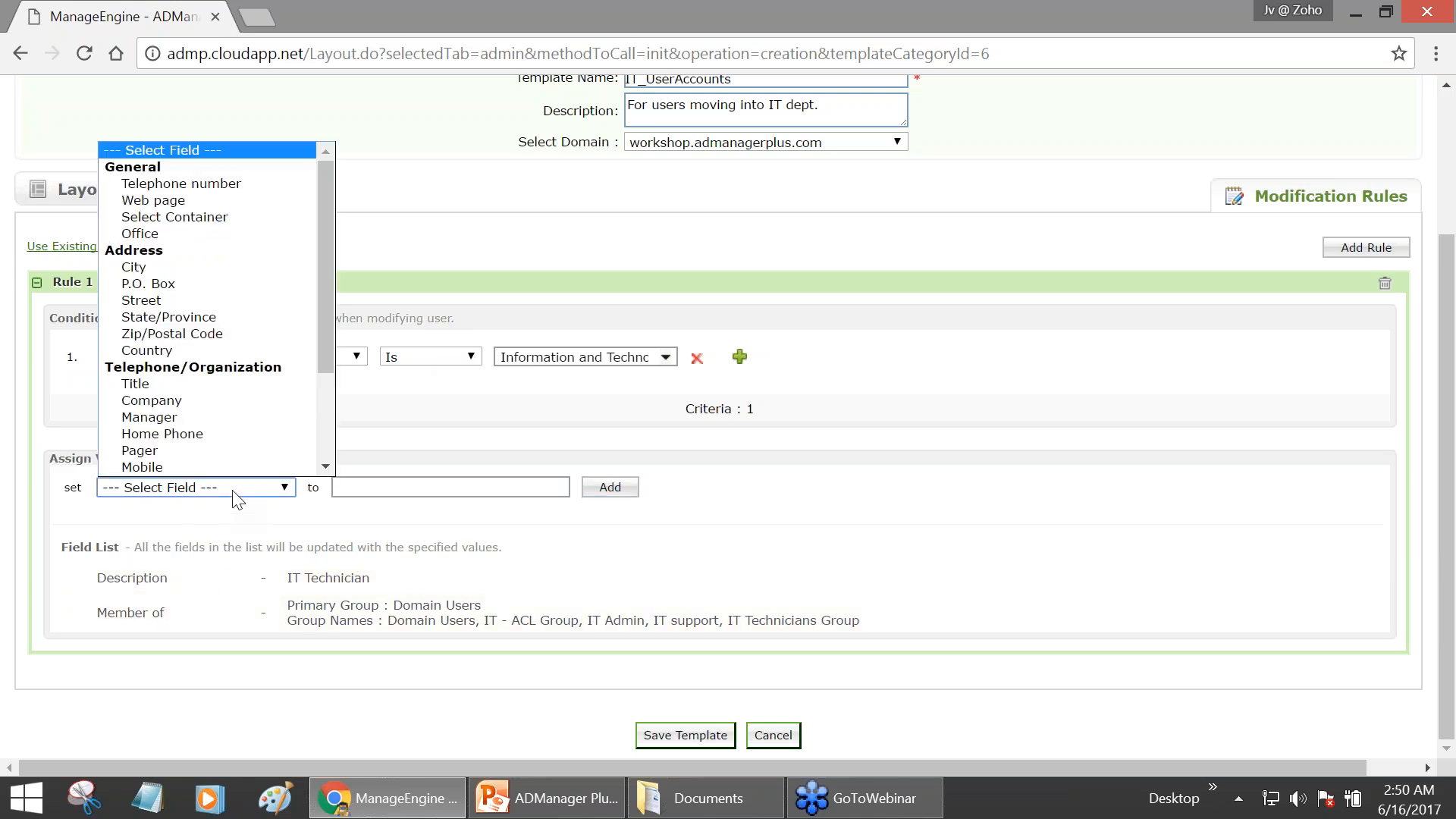
{"action": "mouse_move", "coordinate": [321, 363]}
{"action": "left_mouse_down"}
{"action": "mouse_move", "coordinate": [316, 449]}
{"action": "mouse_move", "coordinate": [319, 344]}
{"action": "left_mouse_up"}
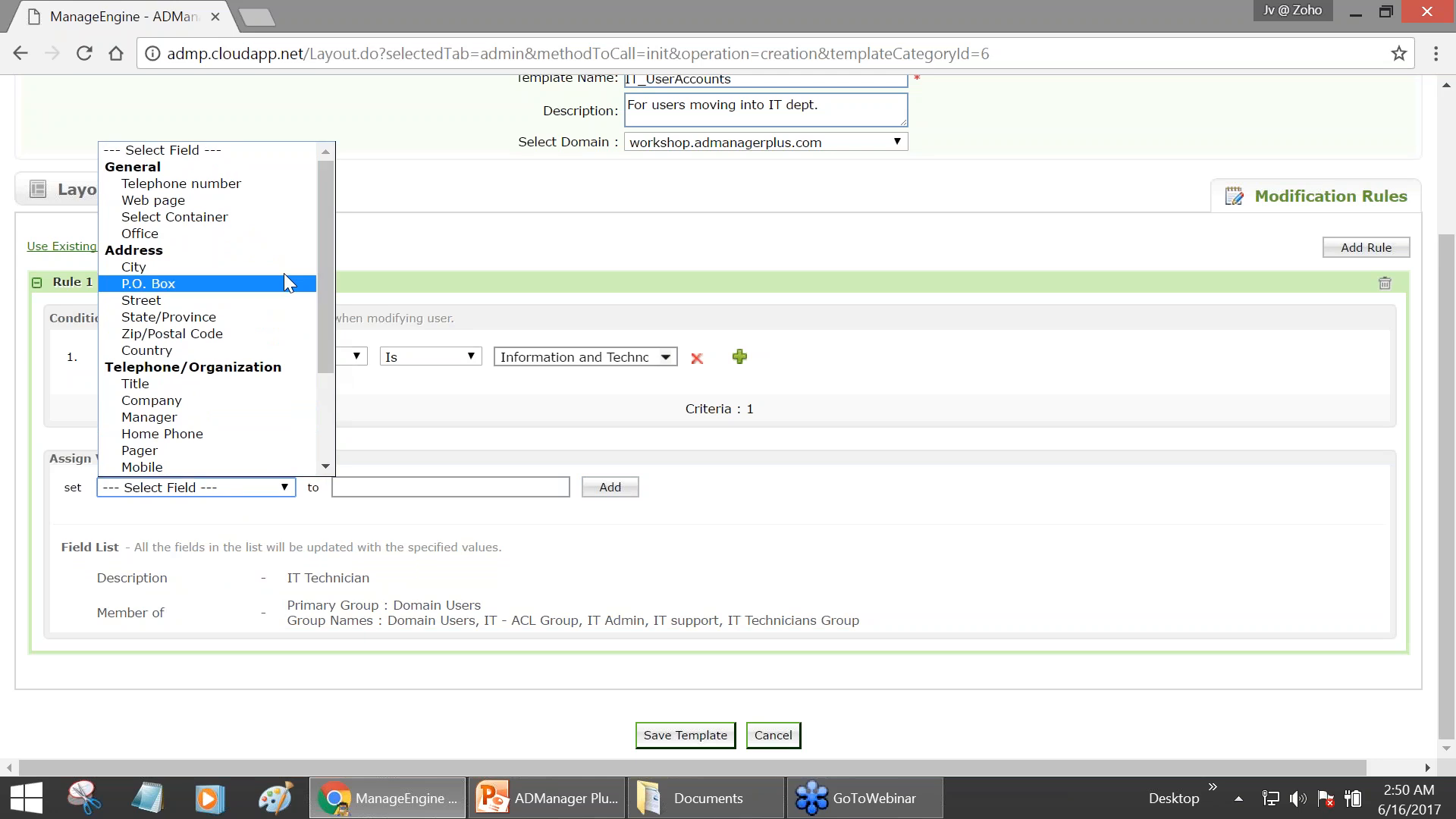
{"action": "left_click", "coordinate": [244, 215]}
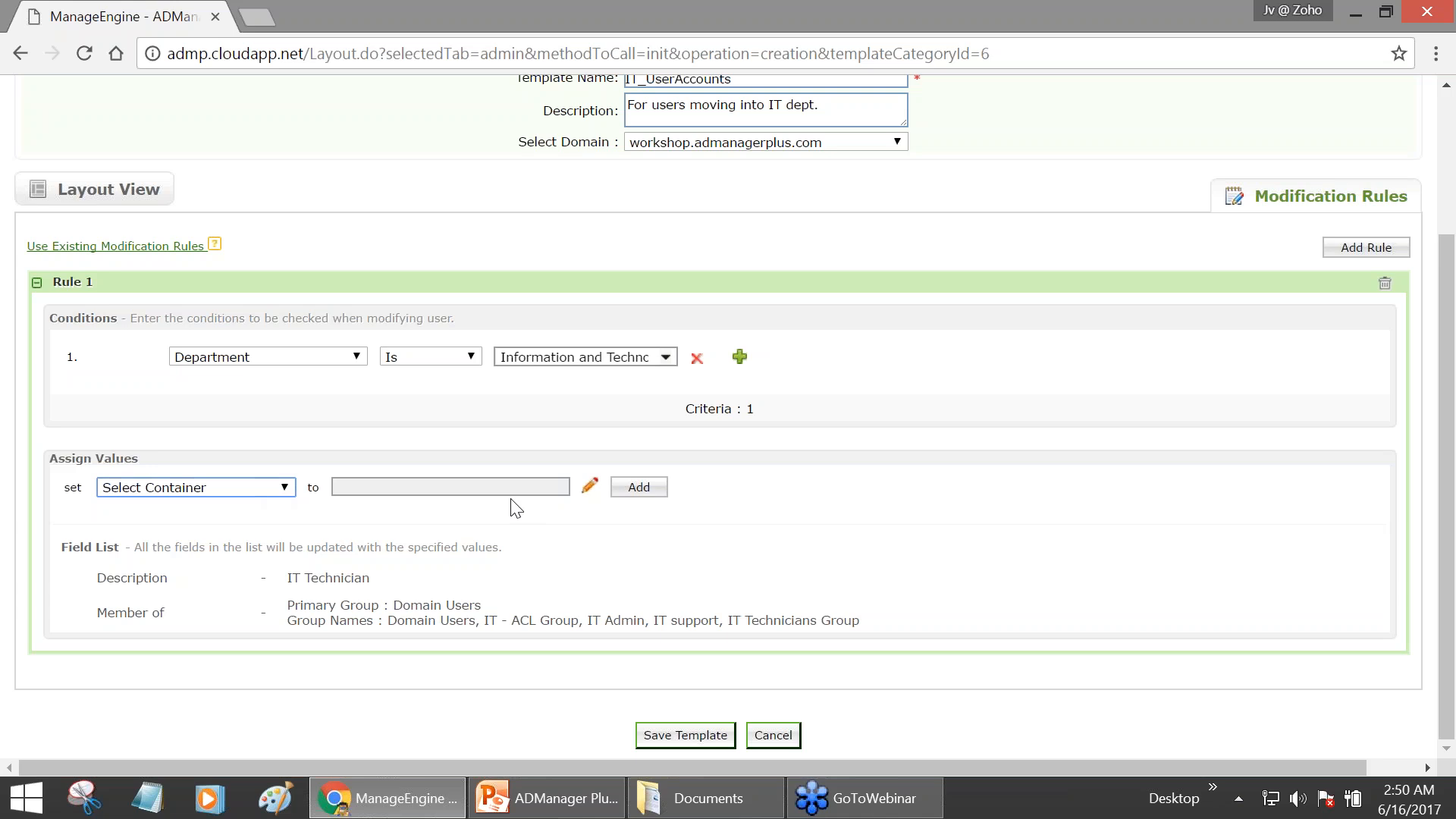
{"action": "left_click", "coordinate": [589, 487]}
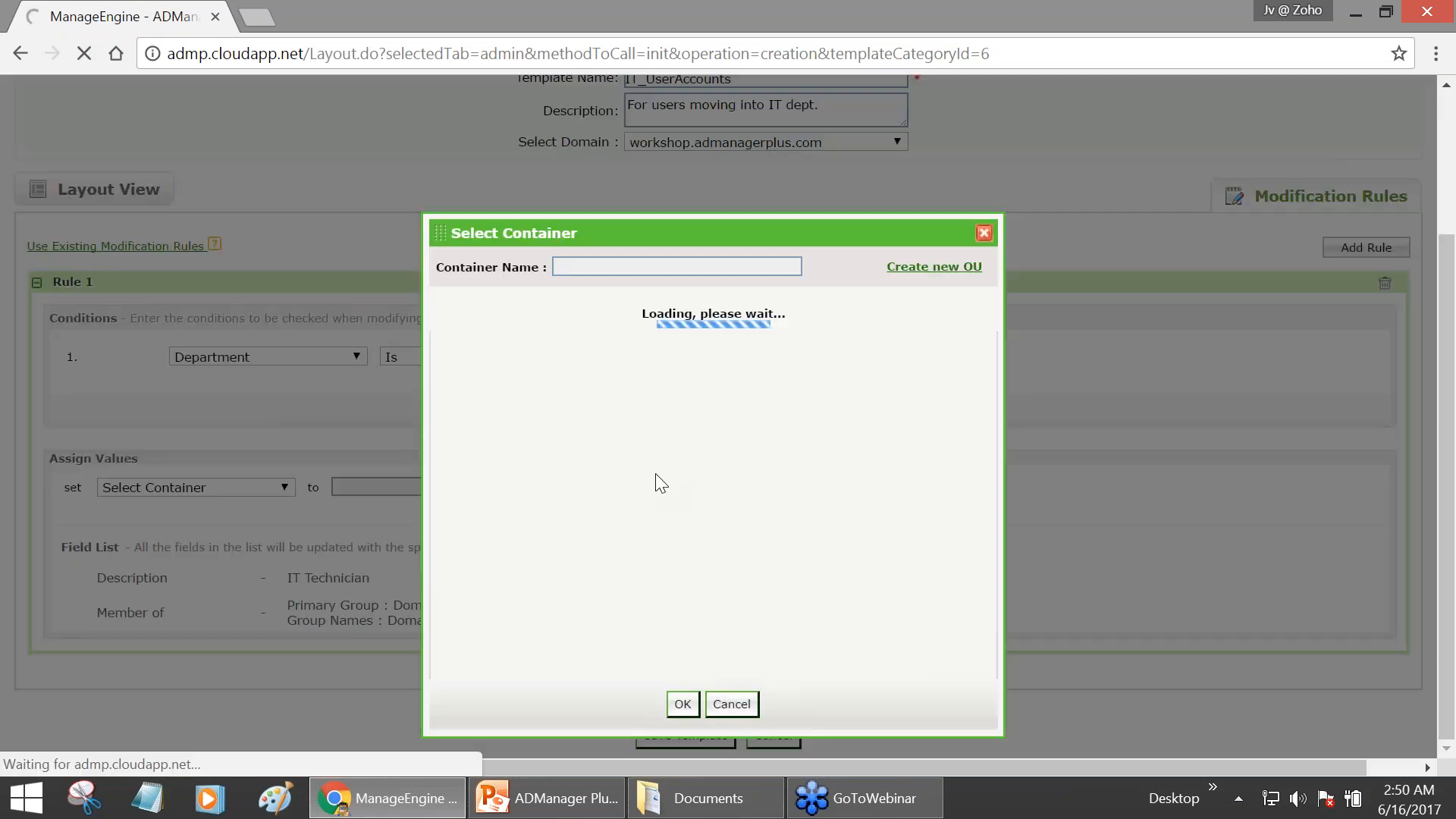
{"action": "left_click_drag", "start_coordinate": [990, 377], "coordinate": [981, 507]}
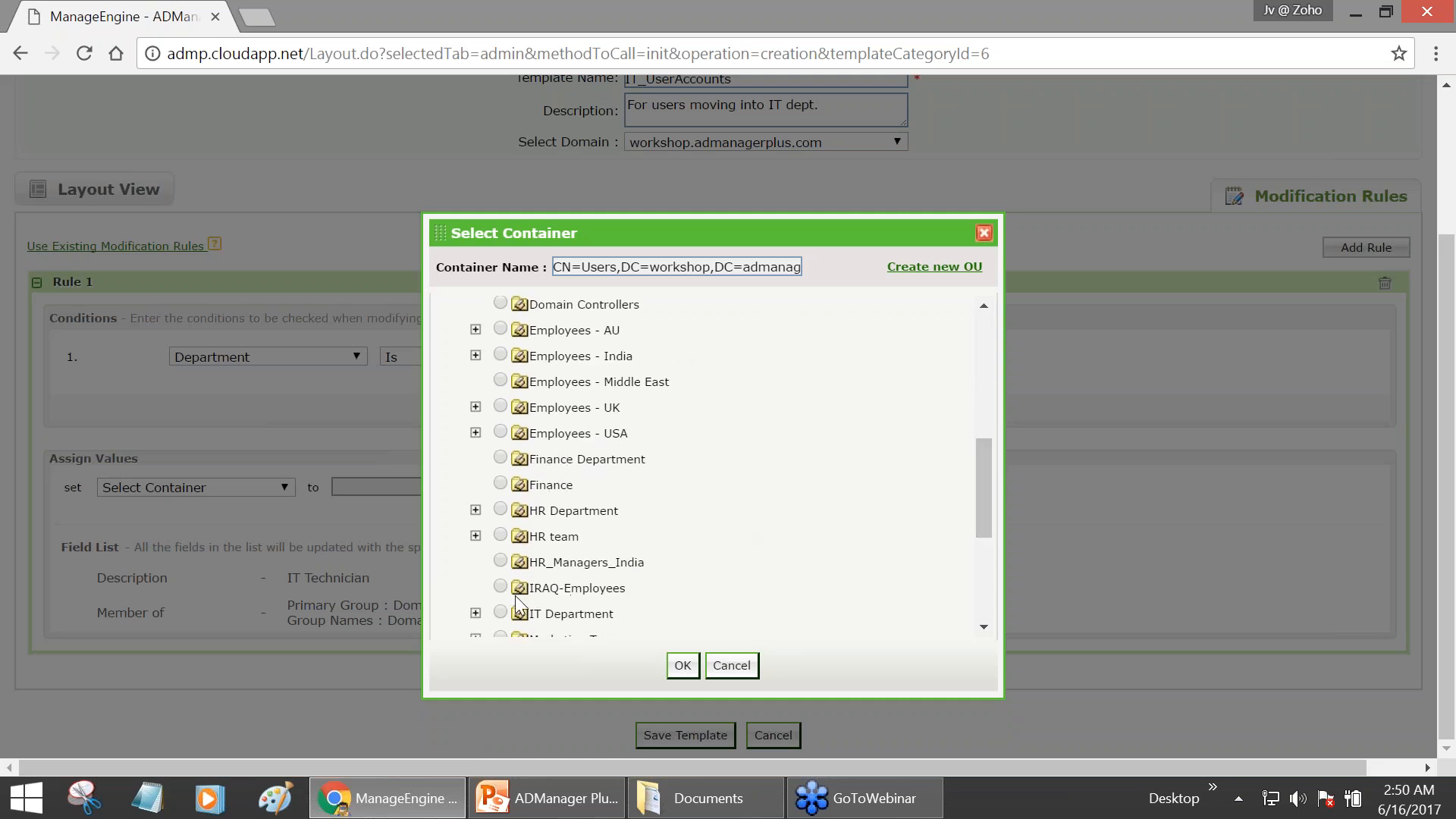
{"action": "left_click", "coordinate": [501, 613]}
{"action": "left_click", "coordinate": [682, 665]}
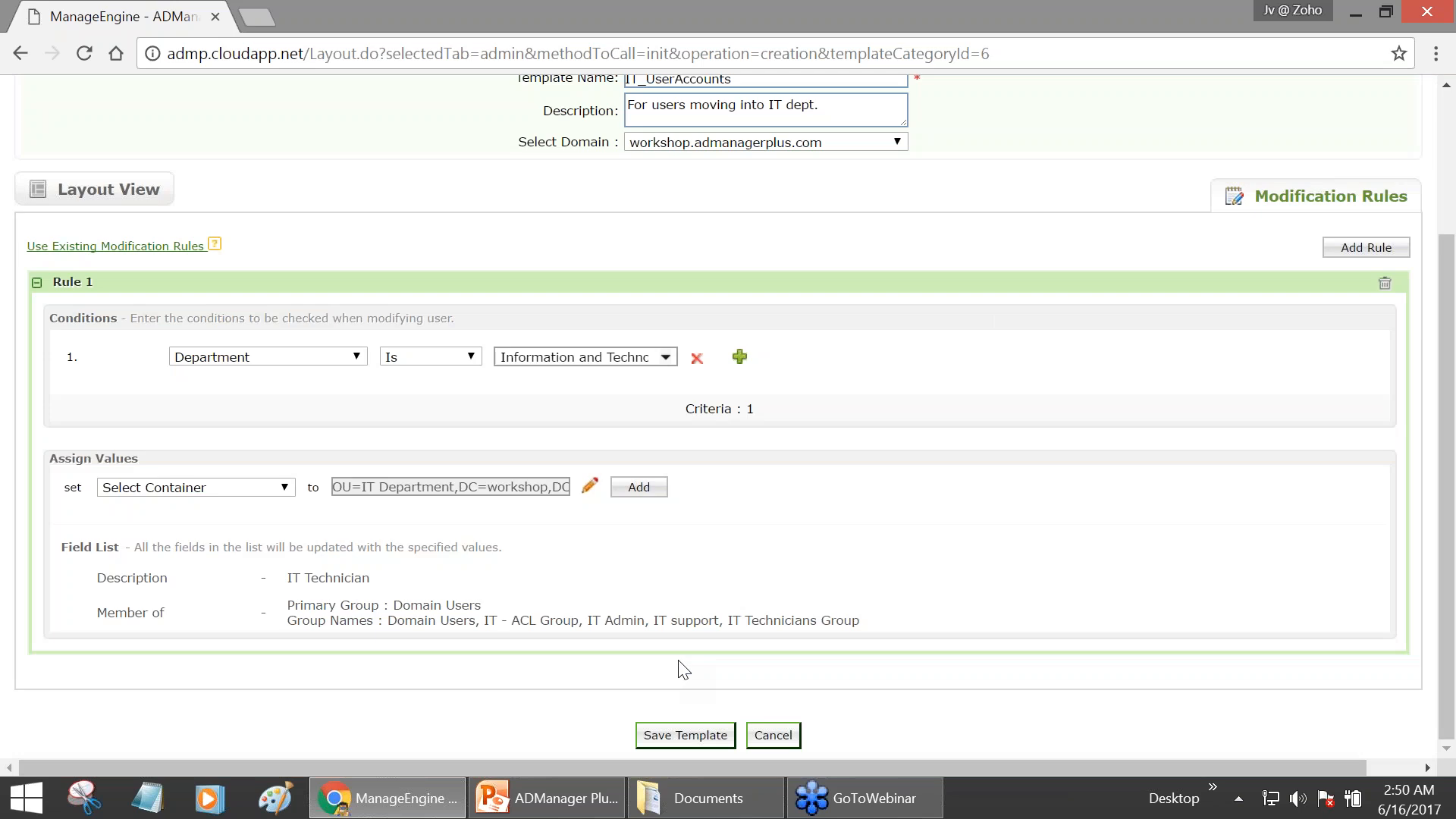
{"action": "left_click", "coordinate": [639, 487]}
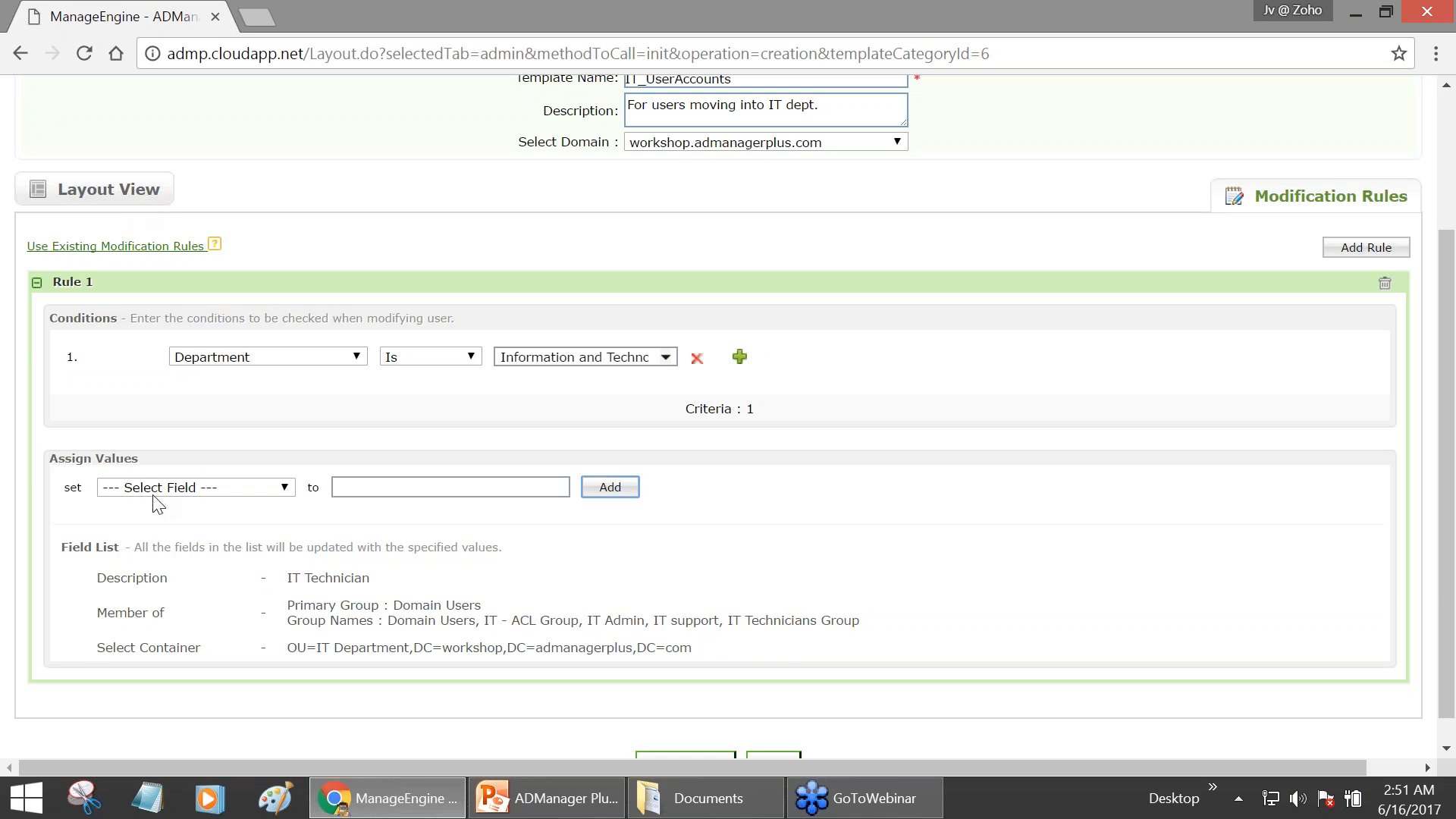
{"action": "mouse_move", "coordinate": [75, 646]}
- Delete the IT_ prefix so the template name reads UserAccounts
{"action": "scroll", "coordinate": [253, 215], "scroll_direction": "up", "scroll_amount": 2}
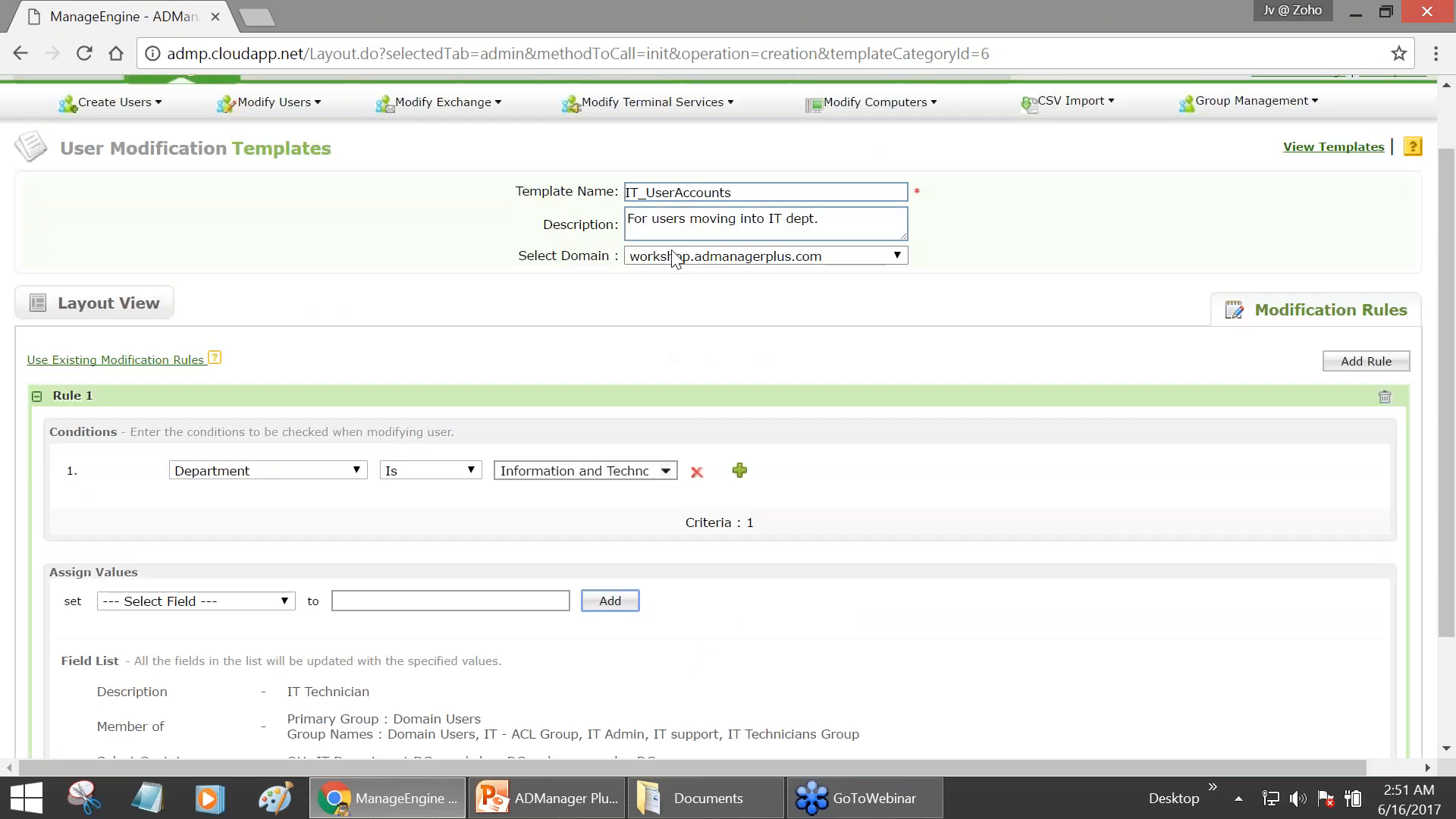
{"action": "left_click_drag", "start_coordinate": [657, 195], "coordinate": [419, 226]}
{"action": "left_click", "coordinate": [701, 220]}
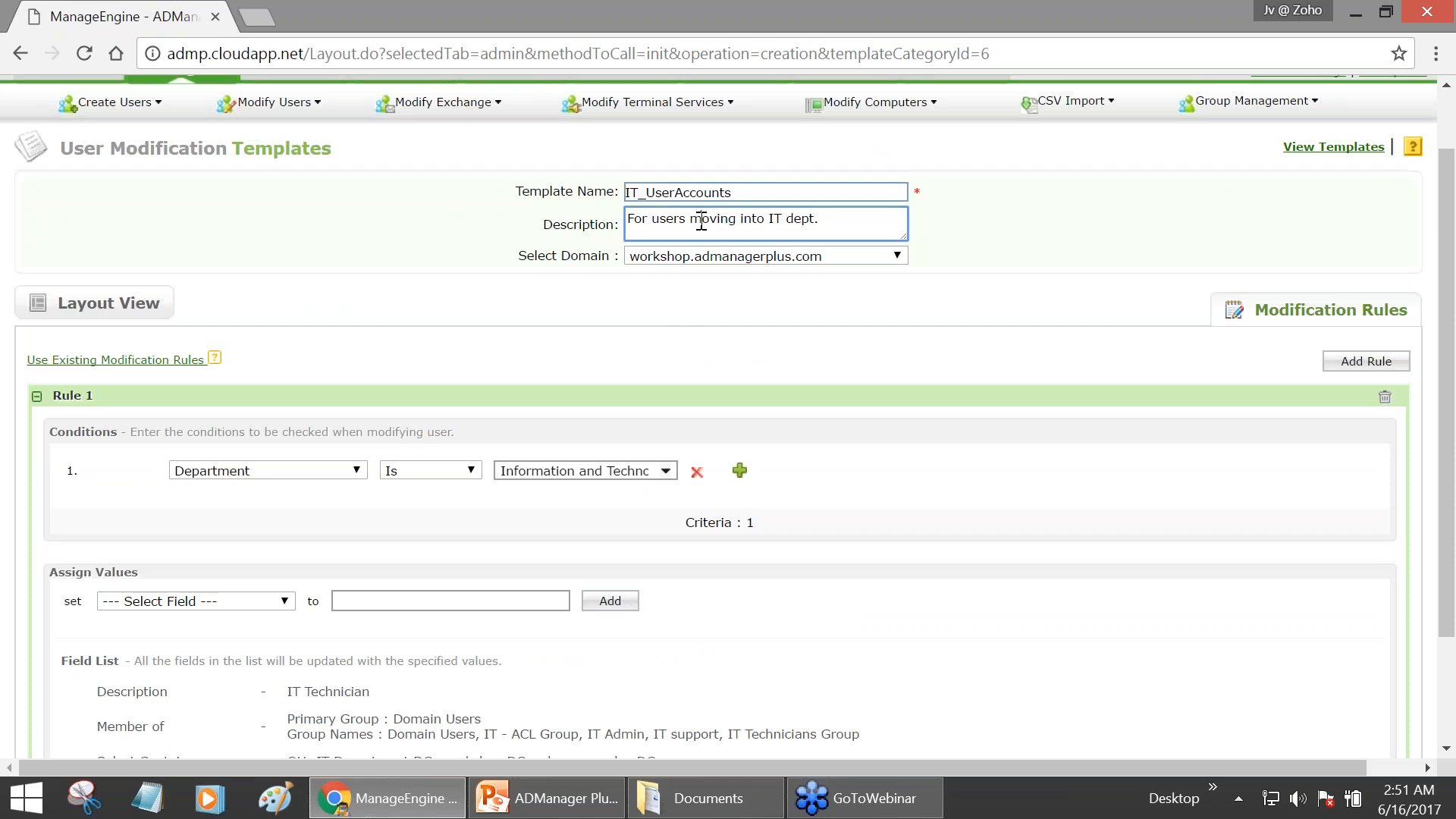
{"action": "left_click_drag", "start_coordinate": [650, 197], "coordinate": [551, 224]}
{"action": "key", "text": "BackSpace"}
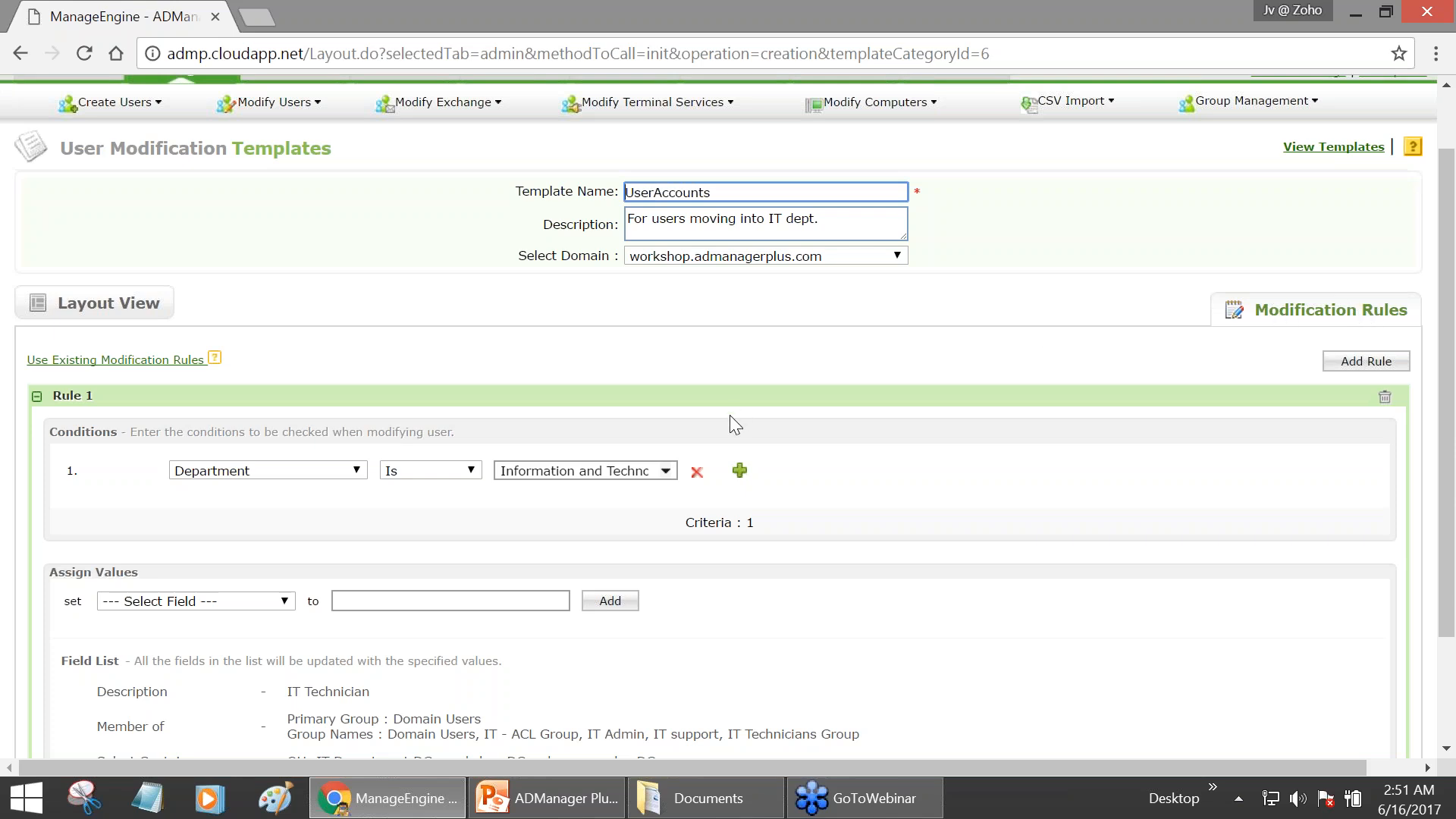
- Collapse Rule 1 to hide its details
{"action": "scroll", "coordinate": [729, 415], "scroll_direction": "down", "scroll_amount": 3}
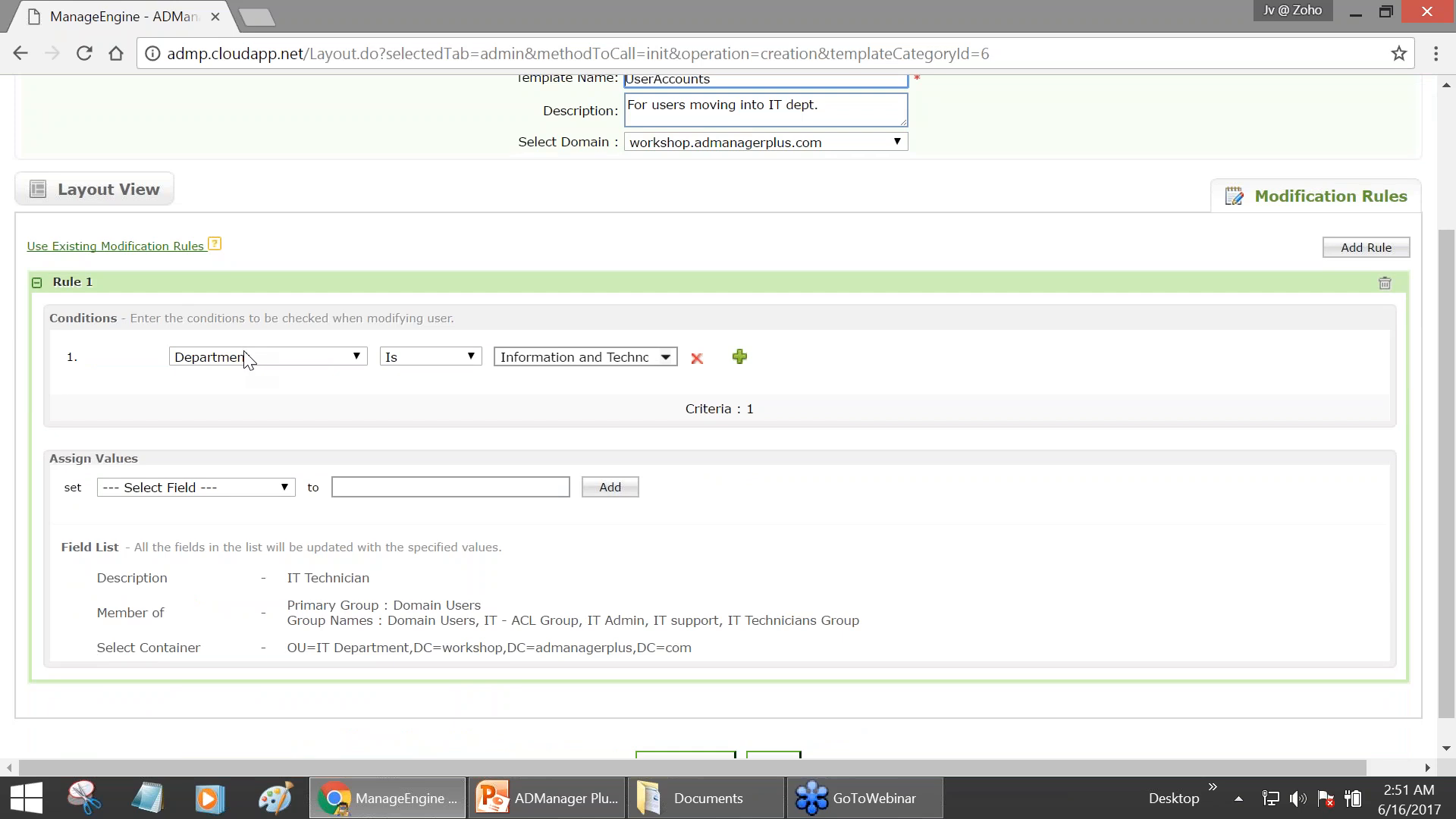
{"action": "left_click", "coordinate": [60, 285]}
{"action": "left_click", "coordinate": [37, 285]}
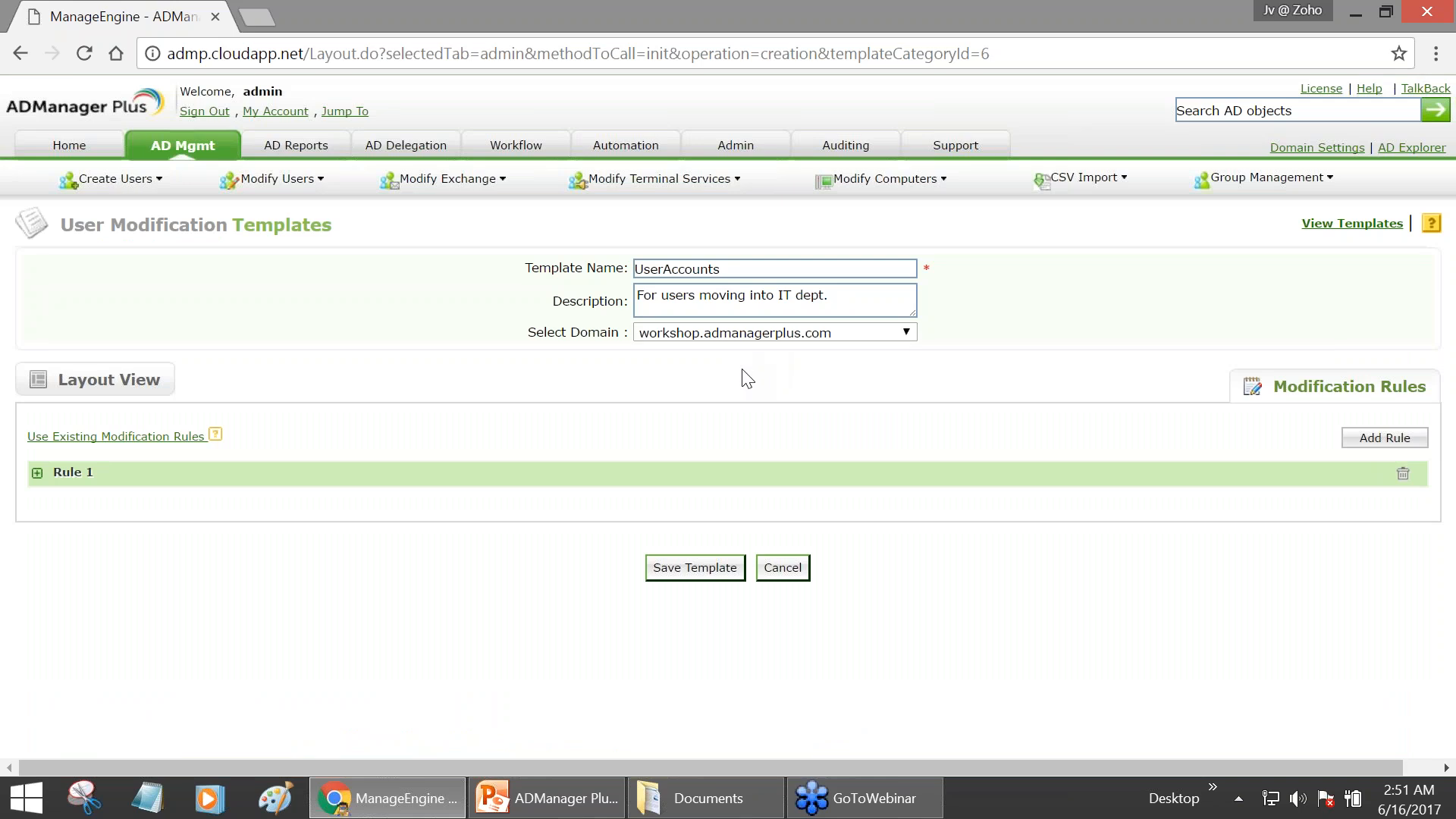
- Add Rule 2 with a condition on the Department field
{"action": "left_click", "coordinate": [1370, 439]}
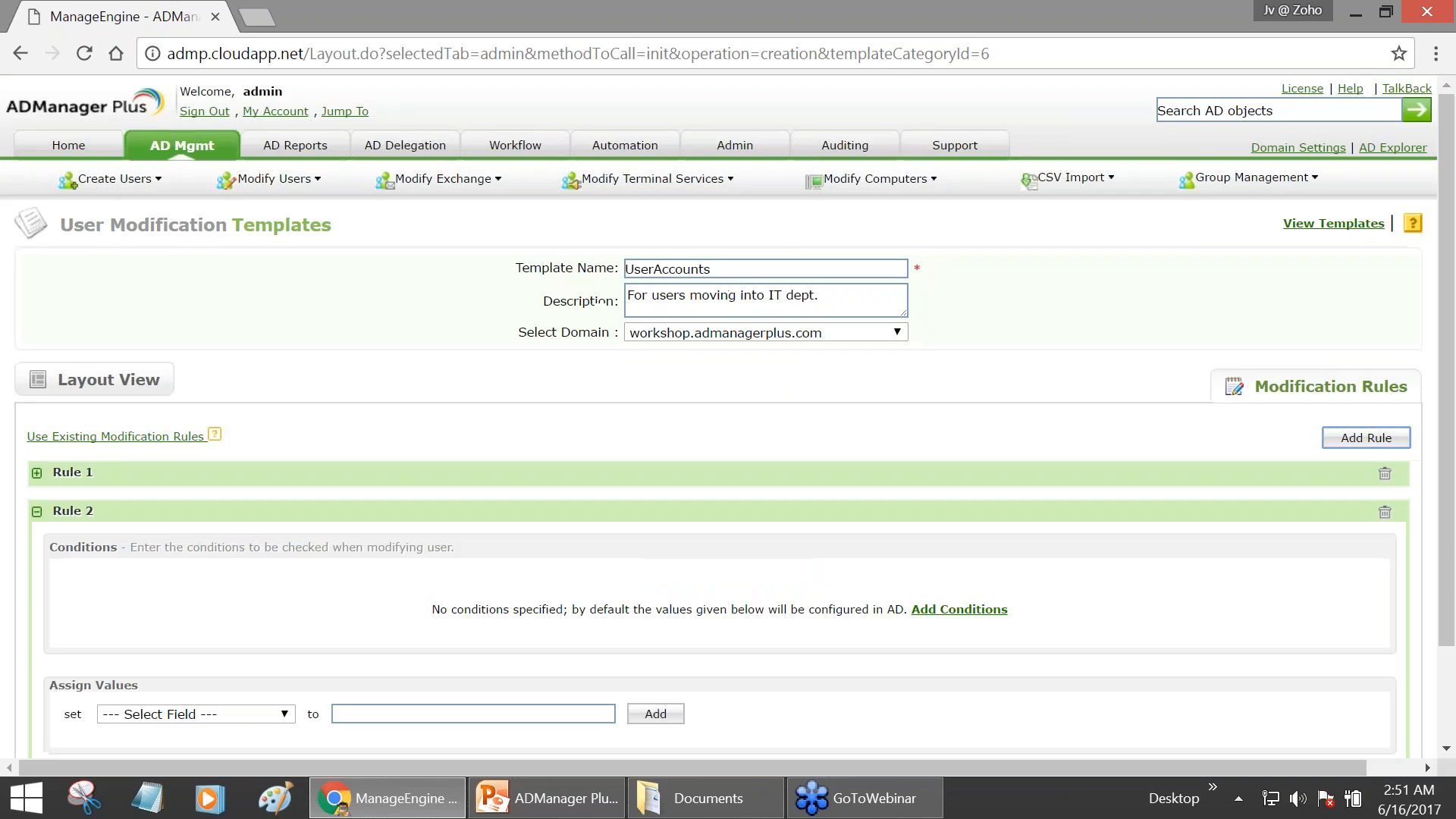
{"action": "scroll", "coordinate": [466, 613], "scroll_direction": "down", "scroll_amount": 1}
{"action": "scroll", "coordinate": [467, 612], "scroll_direction": "down", "scroll_amount": 3}
{"action": "left_click", "coordinate": [929, 497]}
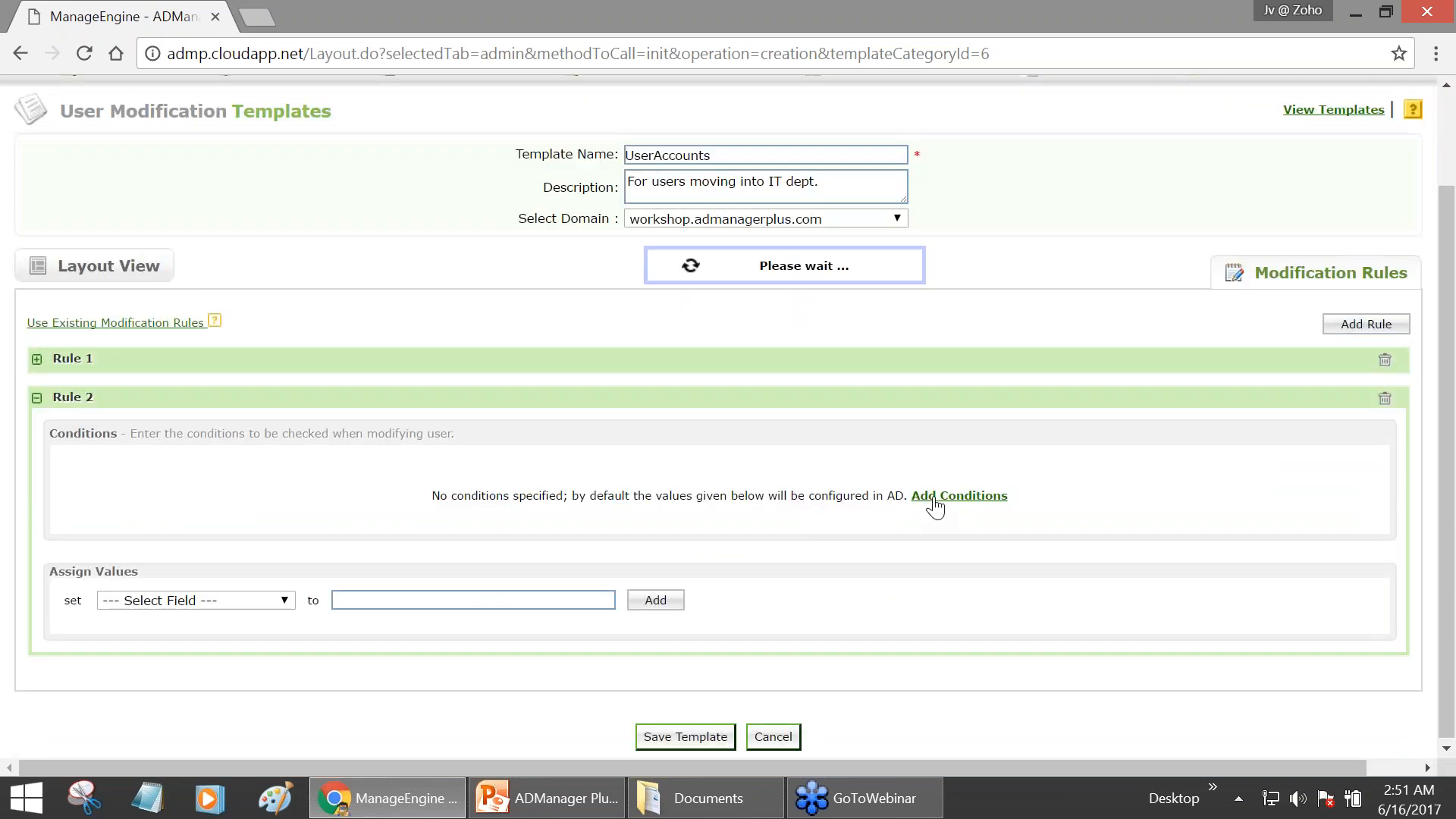
{"action": "left_click", "coordinate": [302, 473]}
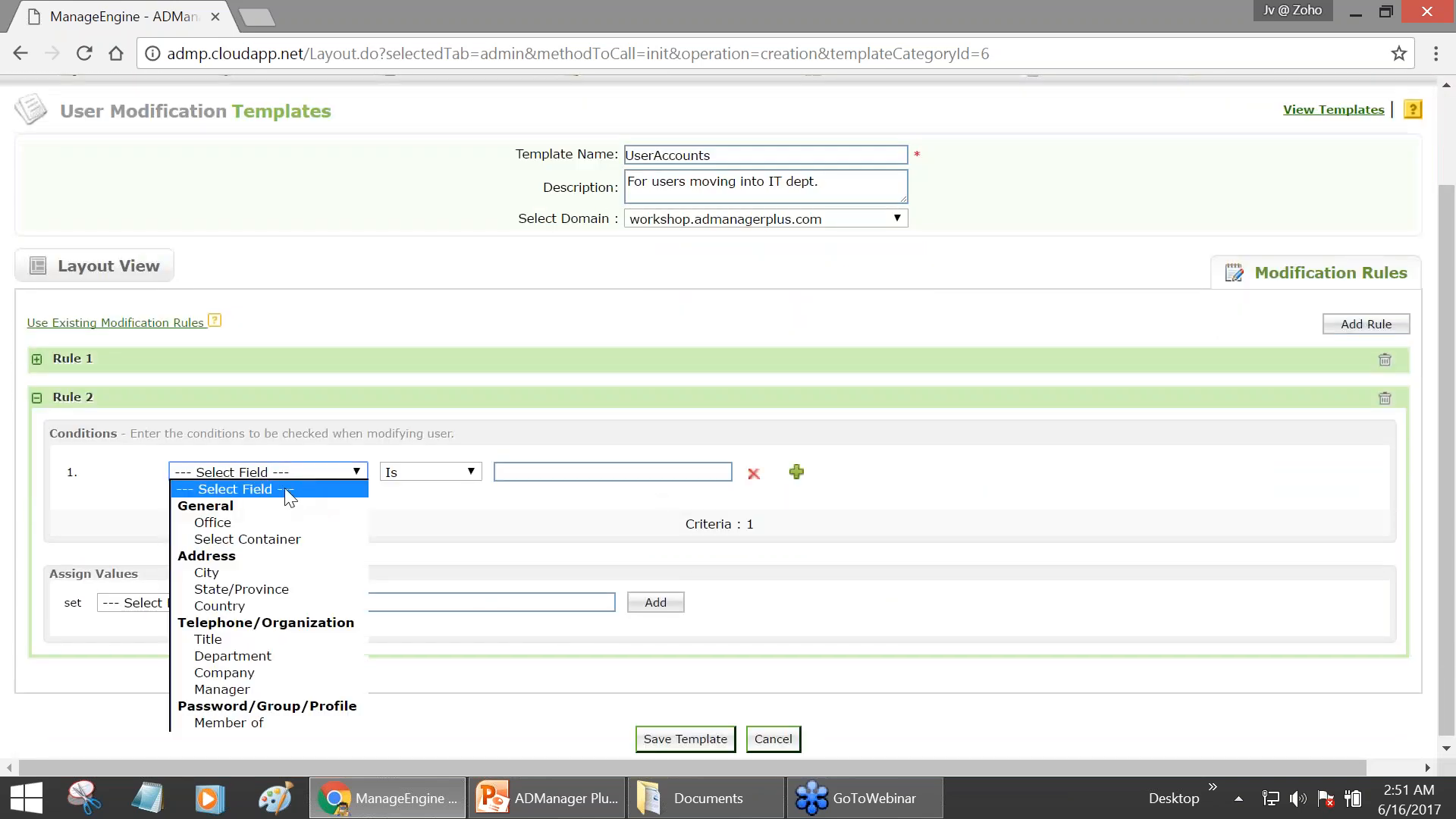
{"action": "left_click", "coordinate": [253, 656]}
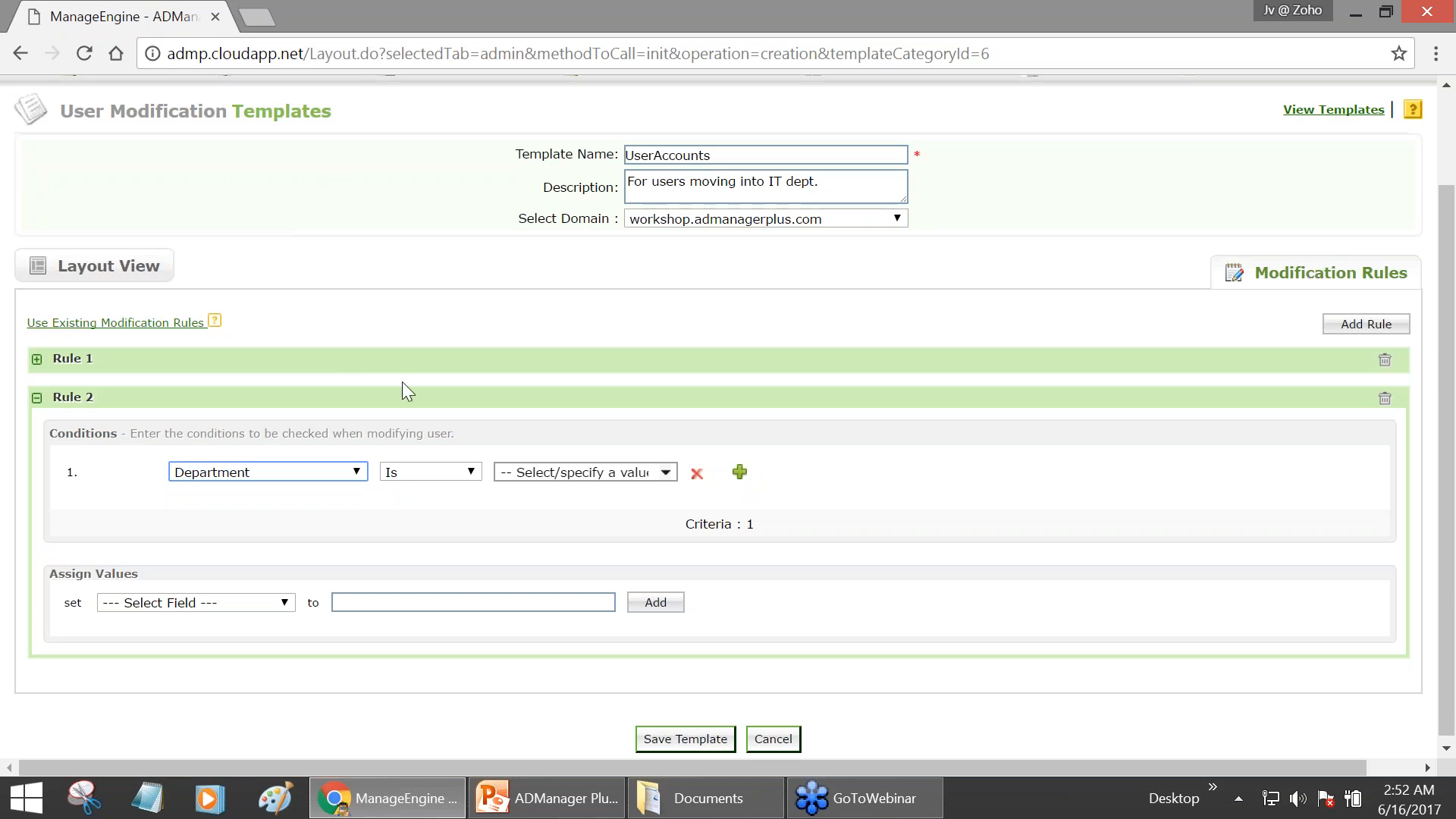
- Rename Rule 1 to 'IT Dept' and Rule 2 to 'Finance'
{"action": "left_click", "coordinate": [51, 362]}
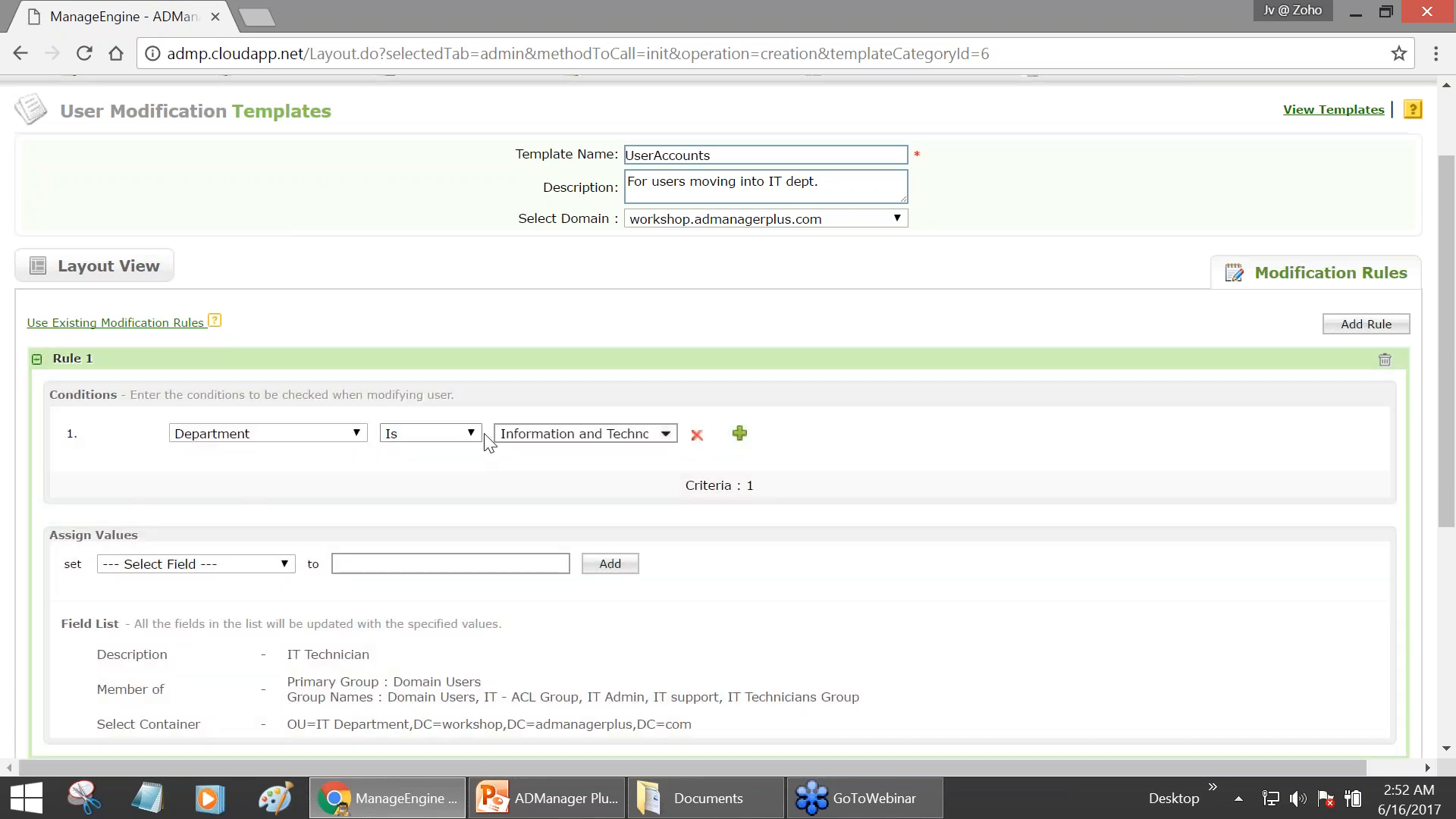
{"action": "double_click", "coordinate": [79, 363]}
{"action": "key", "text": "BackSpace"}
{"action": "type", "text": "IT Dept"}
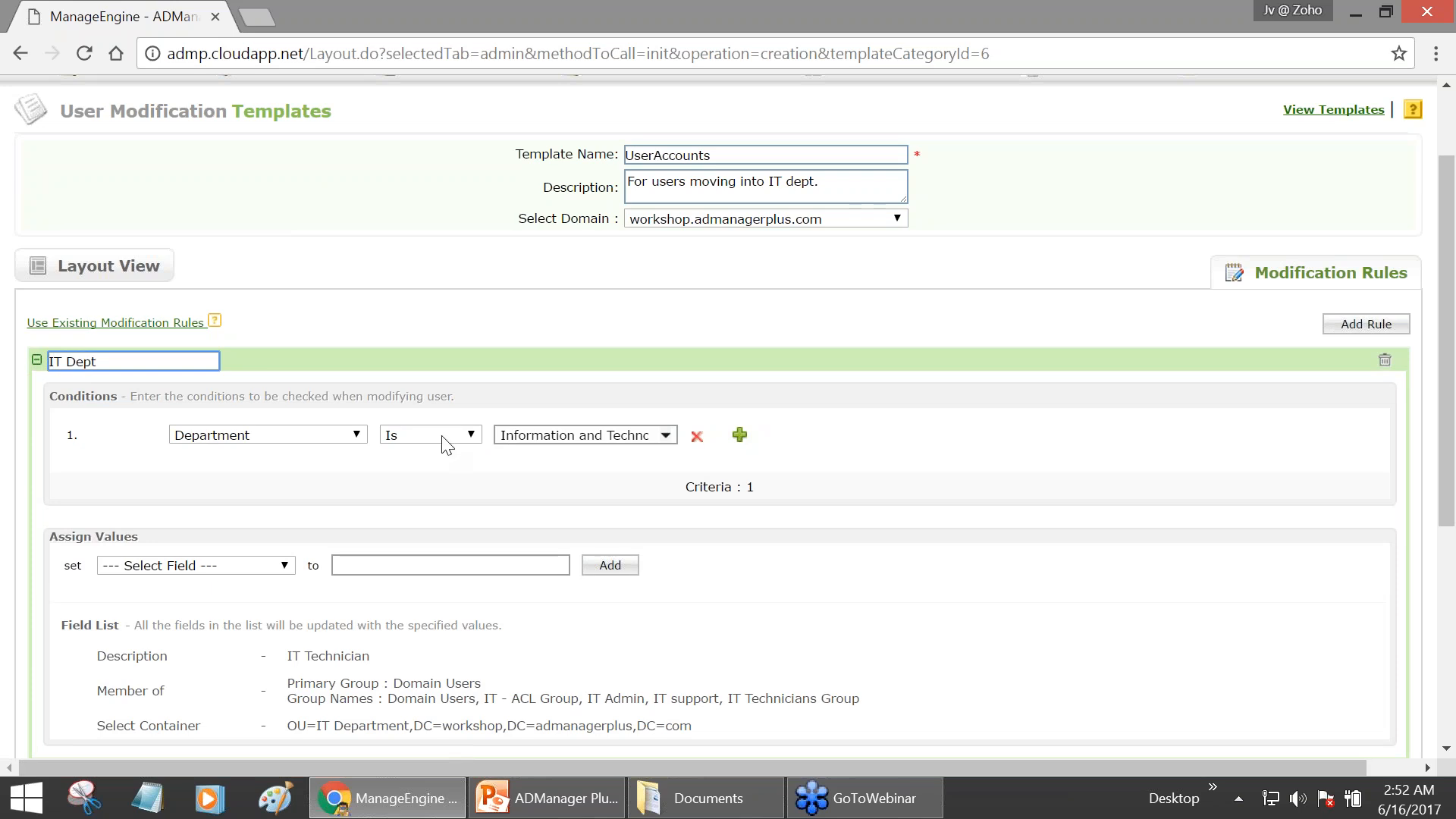
{"action": "scroll", "coordinate": [445, 442], "scroll_direction": "down", "scroll_amount": 3}
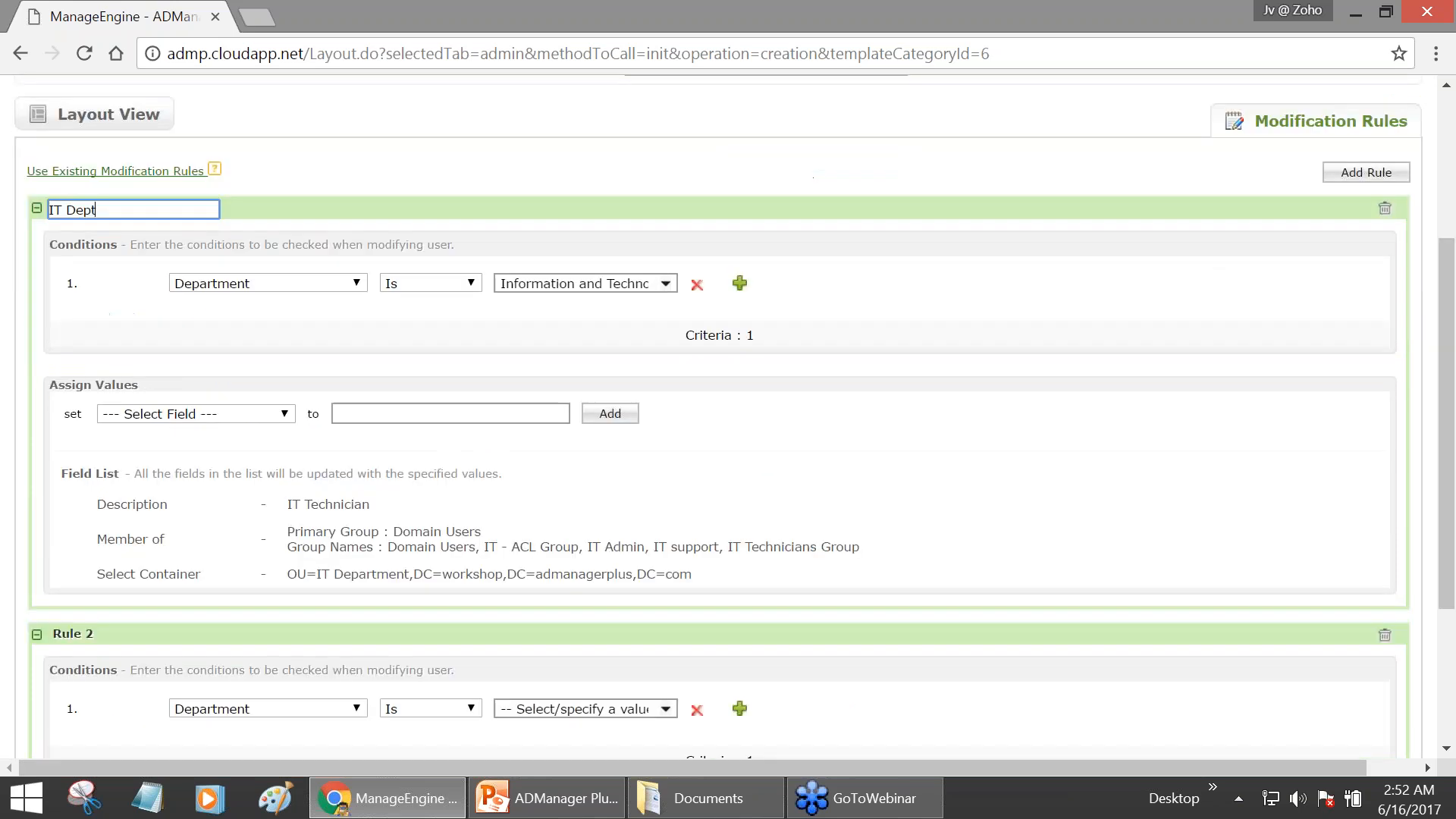
{"action": "double_click", "coordinate": [82, 564]}
{"action": "key", "text": "BackSpace"}
{"action": "type", "text": "Finance"}
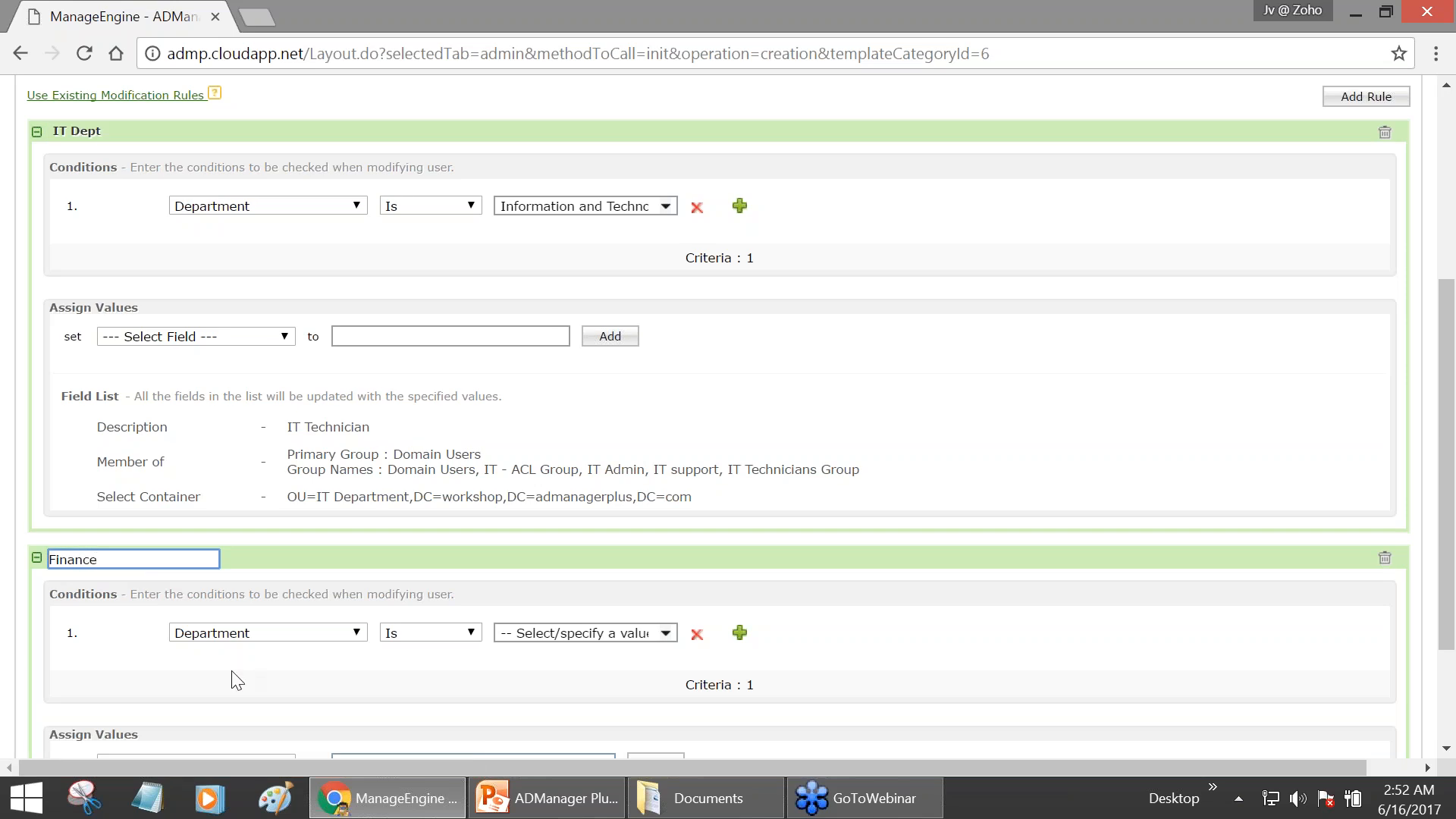
- Make the Finance rule match Department Is Finance and set Description to 'Finance Staff'
{"action": "left_click", "coordinate": [576, 633]}
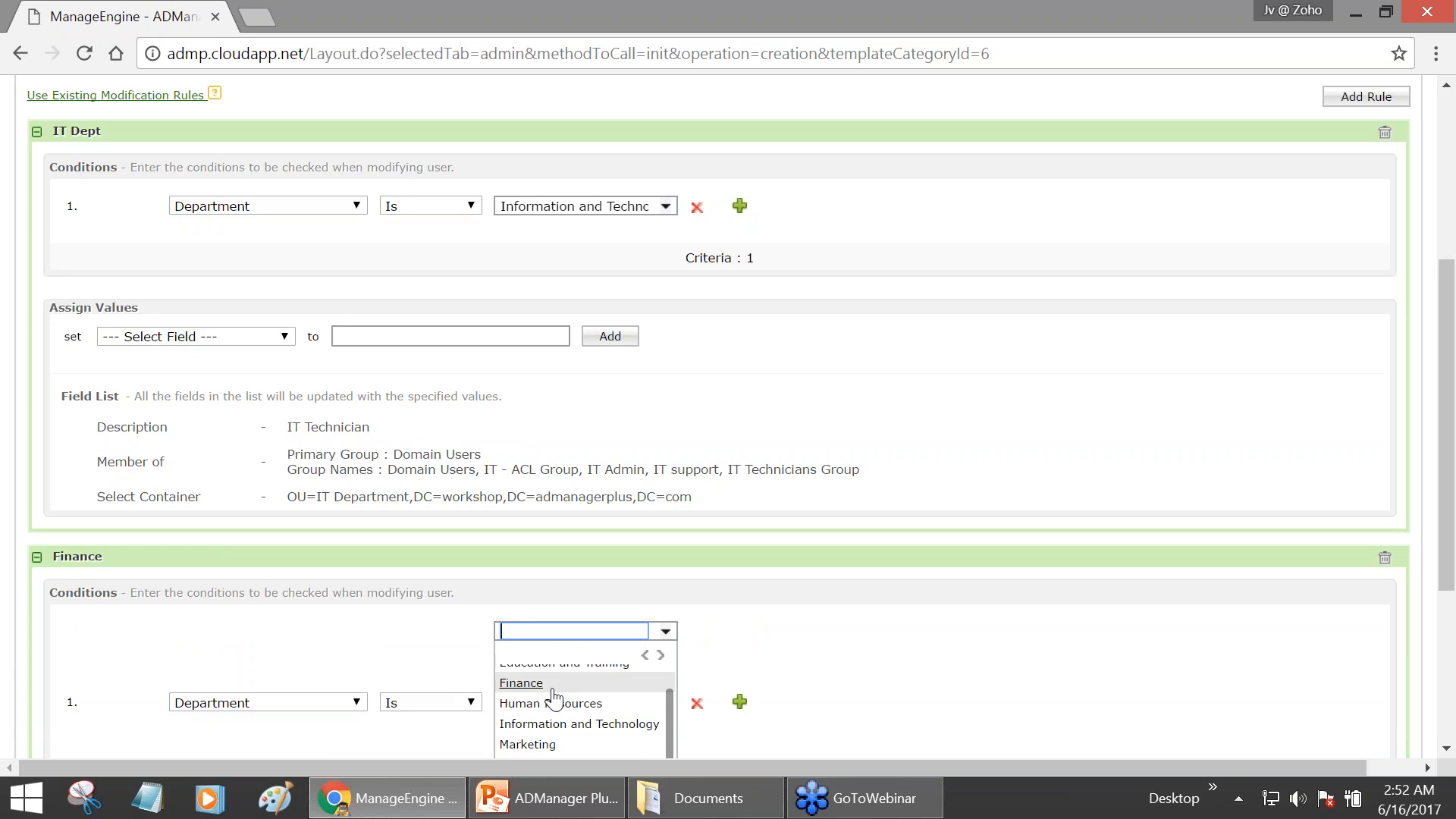
{"action": "left_click", "coordinate": [552, 684]}
{"action": "scroll", "coordinate": [679, 601], "scroll_direction": "down", "scroll_amount": 3}
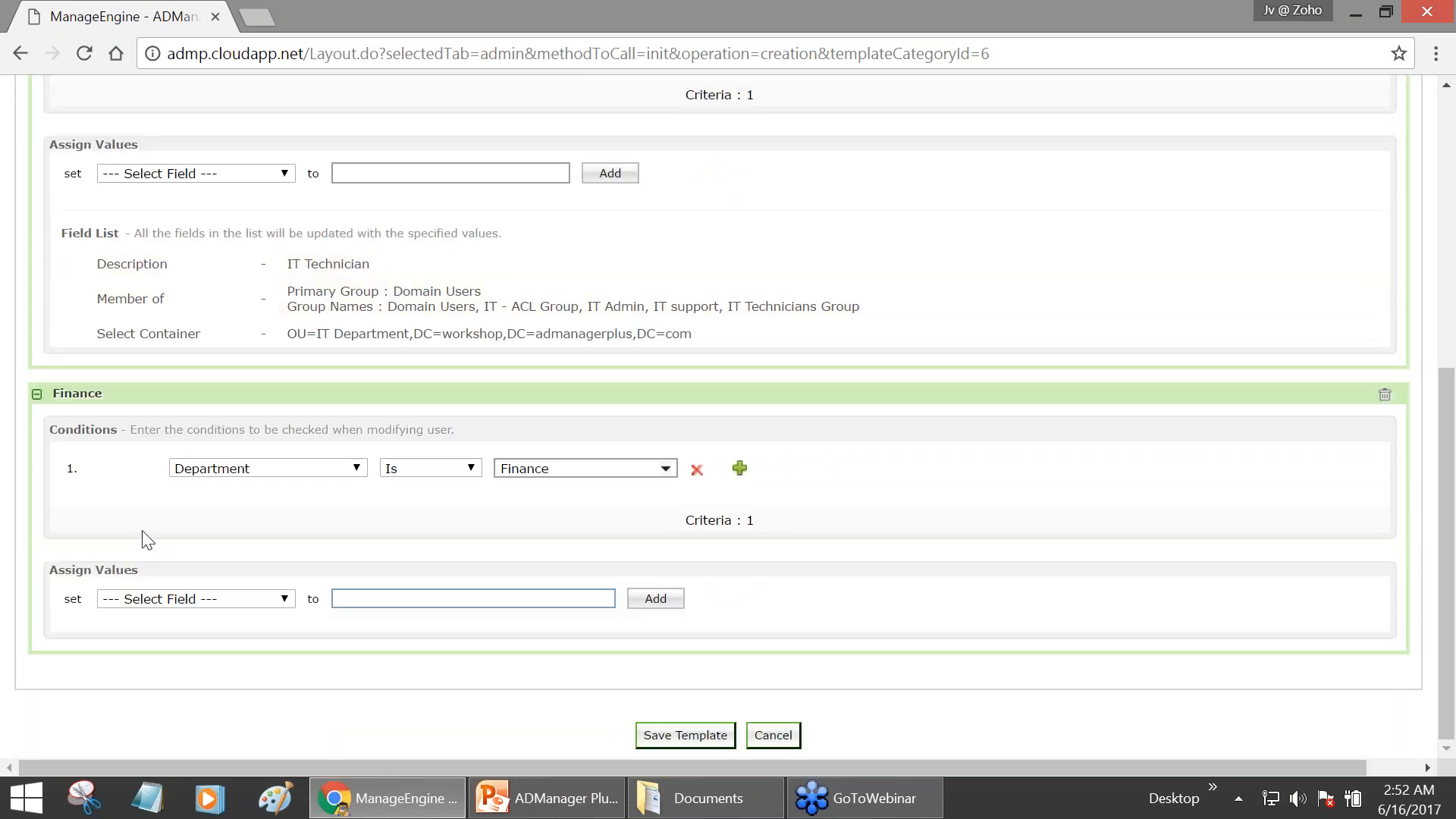
{"action": "left_click", "coordinate": [162, 598]}
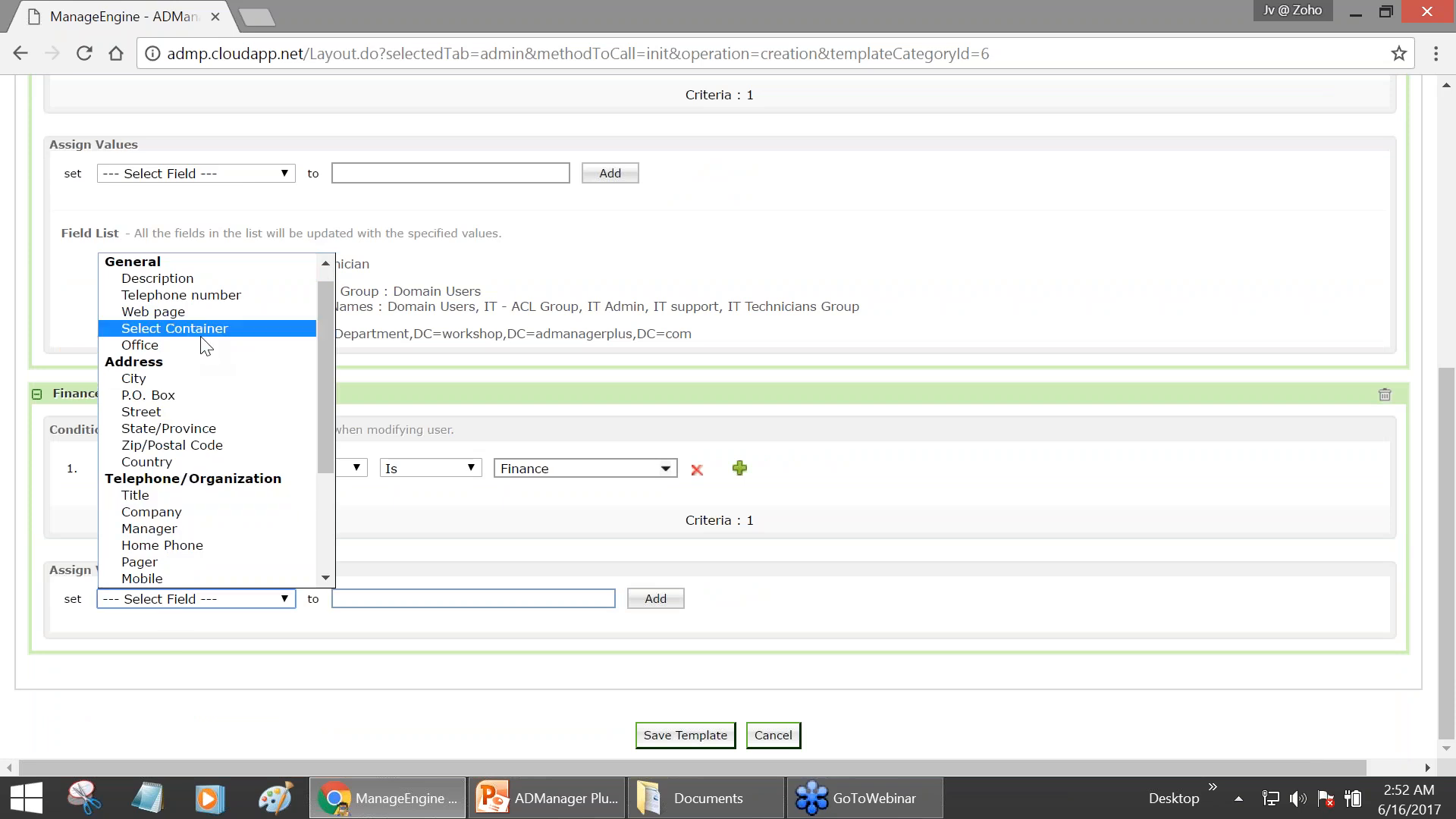
{"action": "left_click", "coordinate": [158, 279]}
{"action": "left_click", "coordinate": [364, 597]}
{"action": "type", "text": "Finance"}
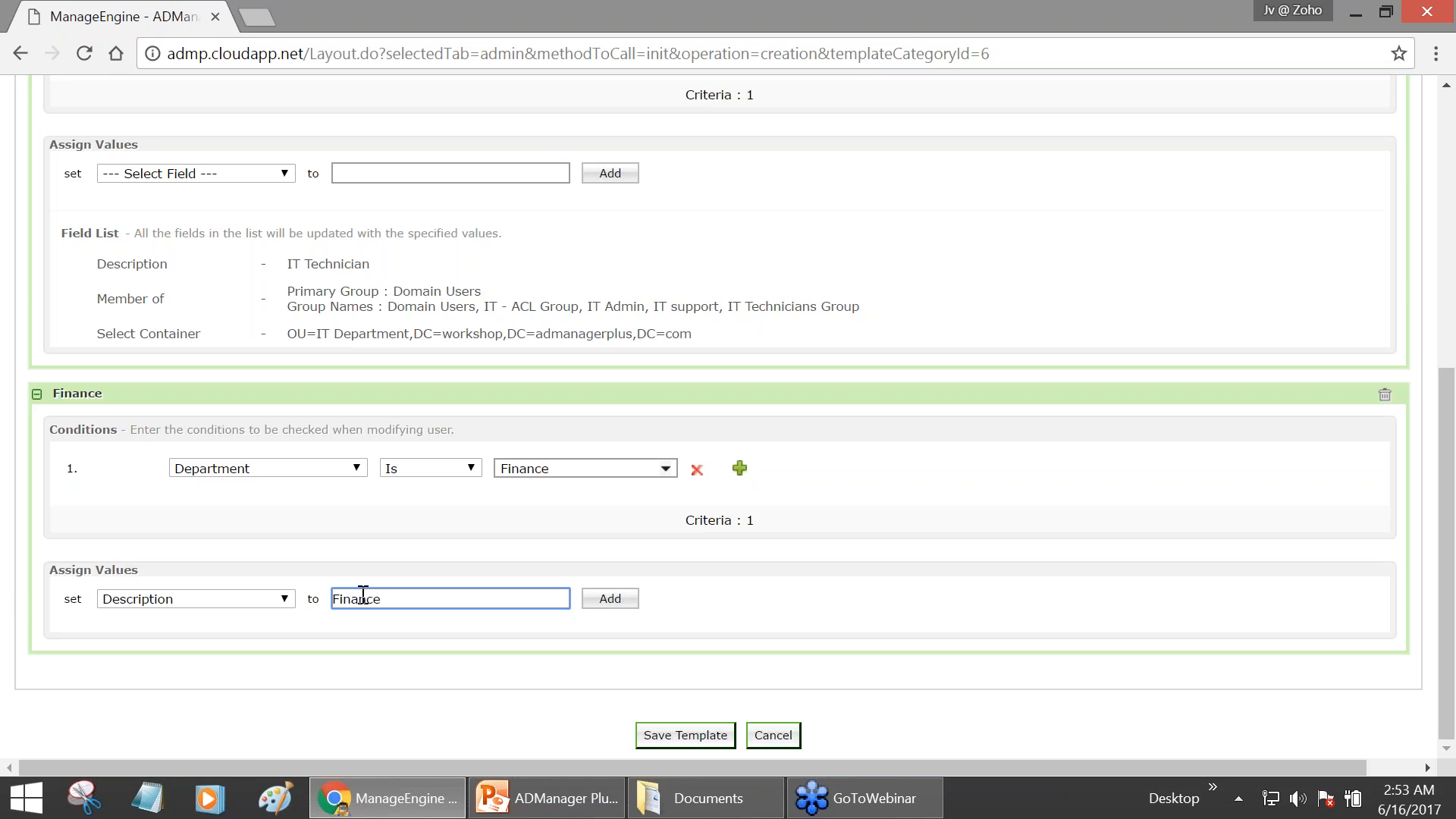
{"action": "type", "text": " Staff"}
{"action": "left_click", "coordinate": [631, 603]}
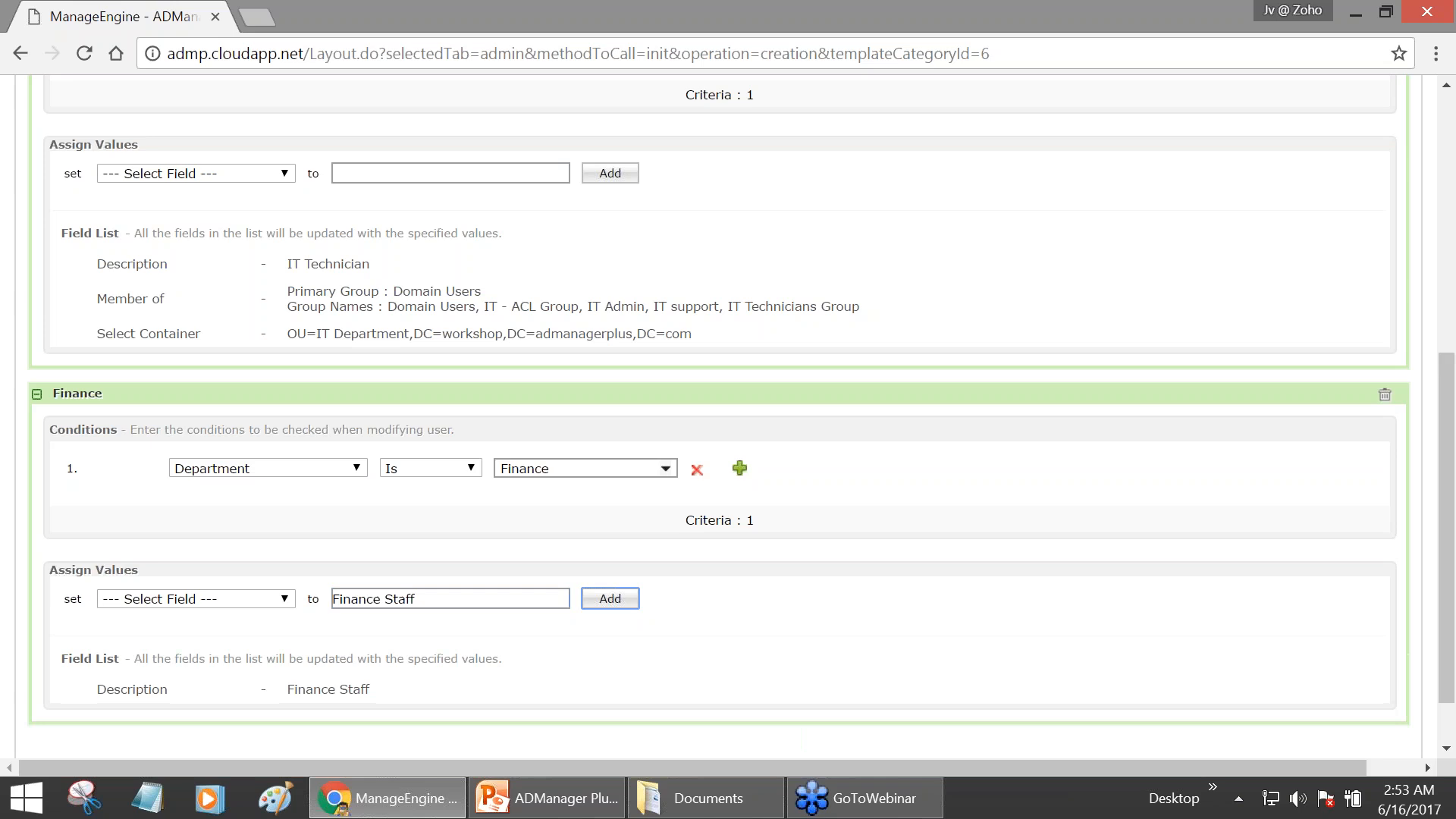
{"action": "scroll", "coordinate": [589, 611], "scroll_direction": "down", "scroll_amount": 1}
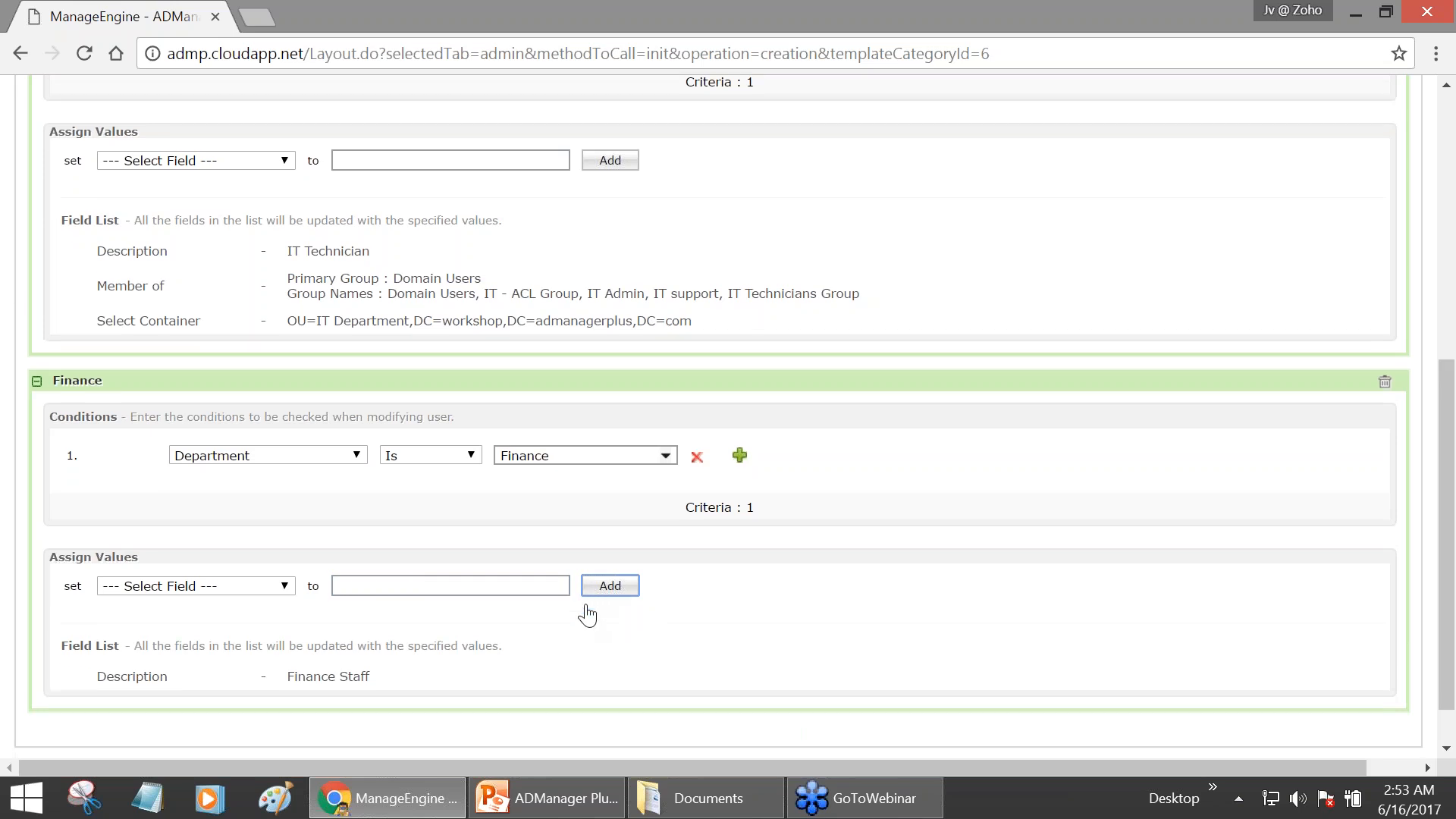
{"action": "scroll", "coordinate": [587, 614], "scroll_direction": "down", "scroll_amount": 1}
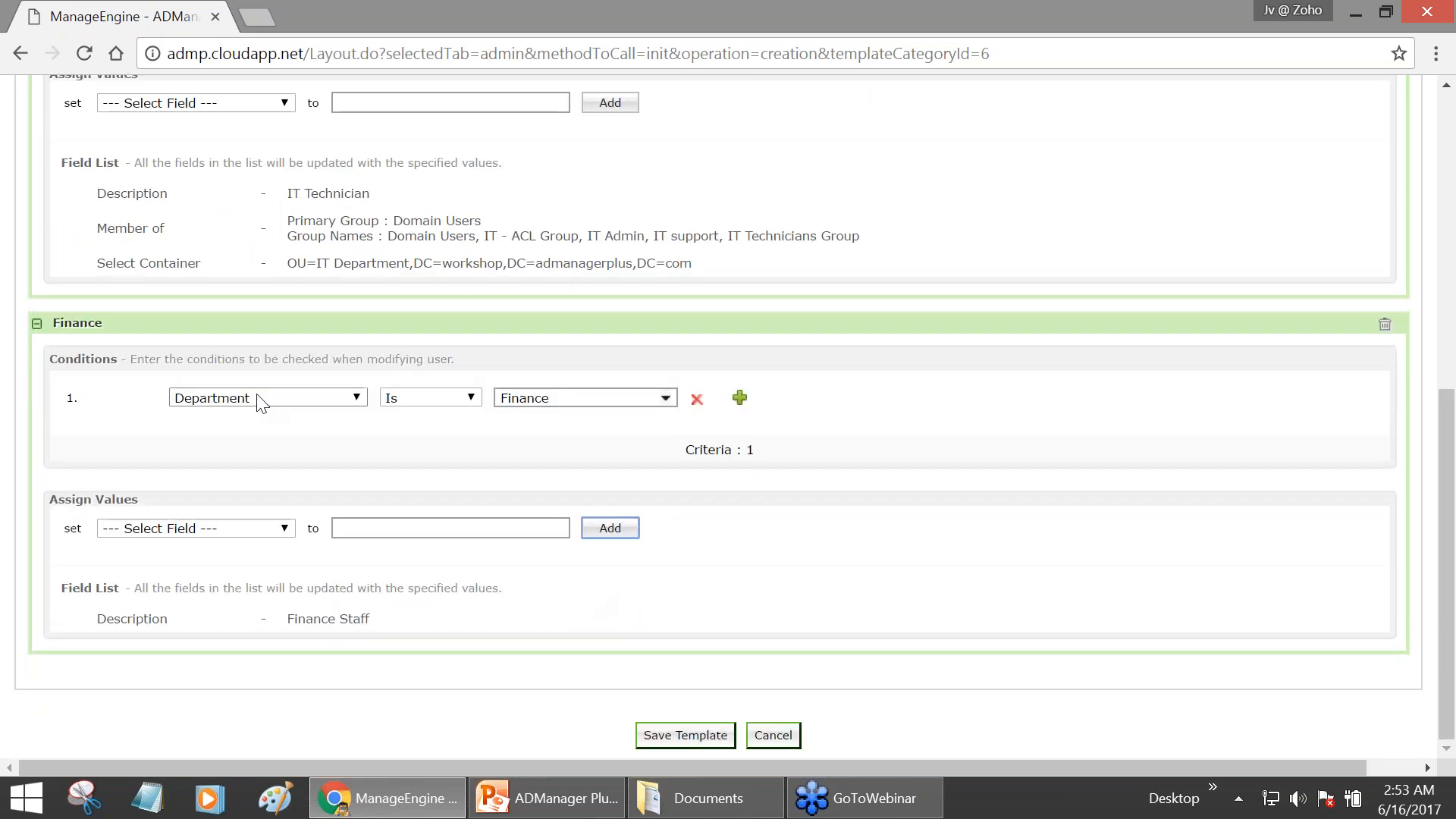
- Delete the Finance rule and confirm, so only the IT Dept rule remains
{"action": "scroll", "coordinate": [260, 403], "scroll_direction": "up", "scroll_amount": 2}
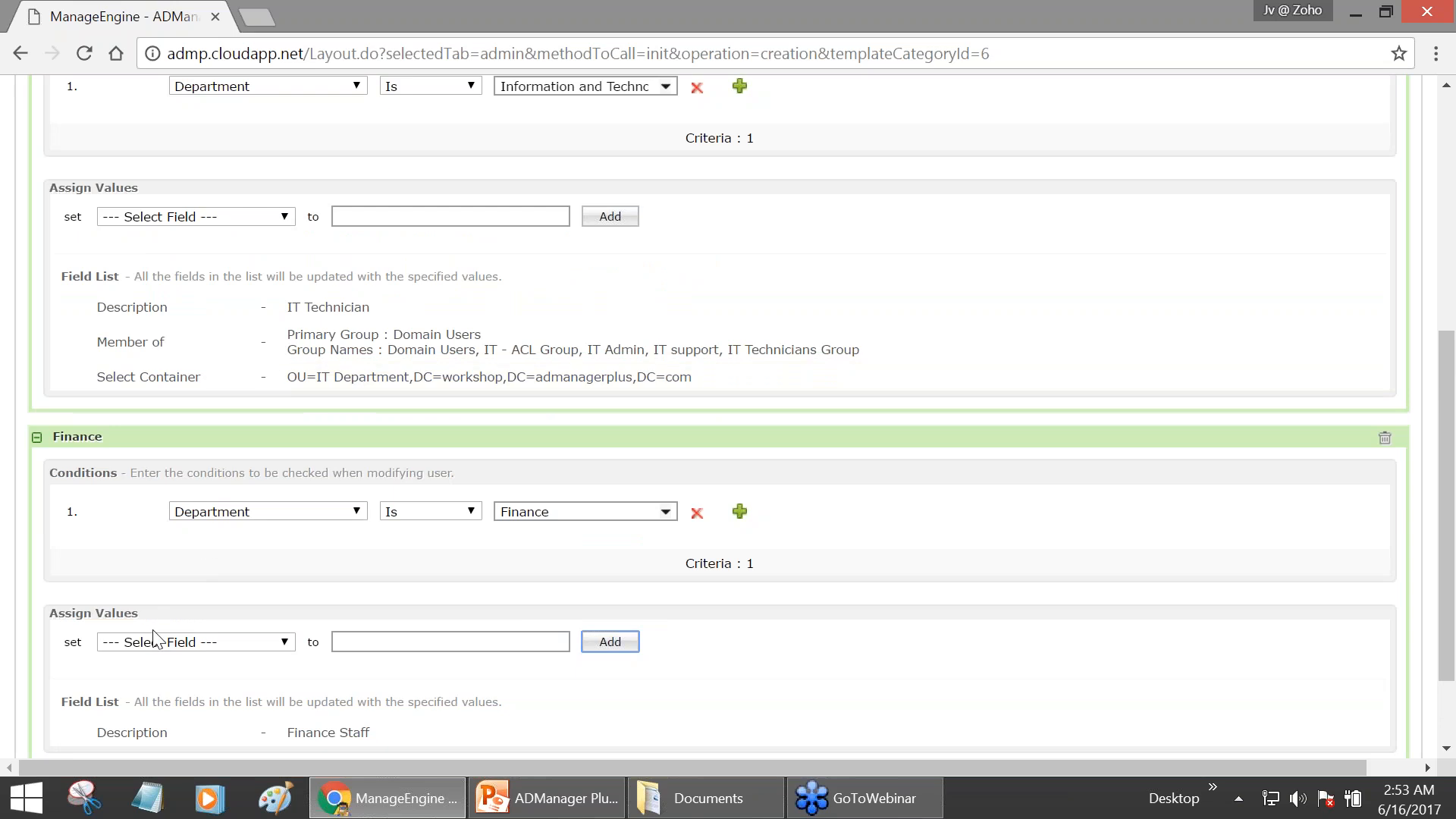
{"action": "scroll", "coordinate": [156, 640], "scroll_direction": "up", "scroll_amount": 2}
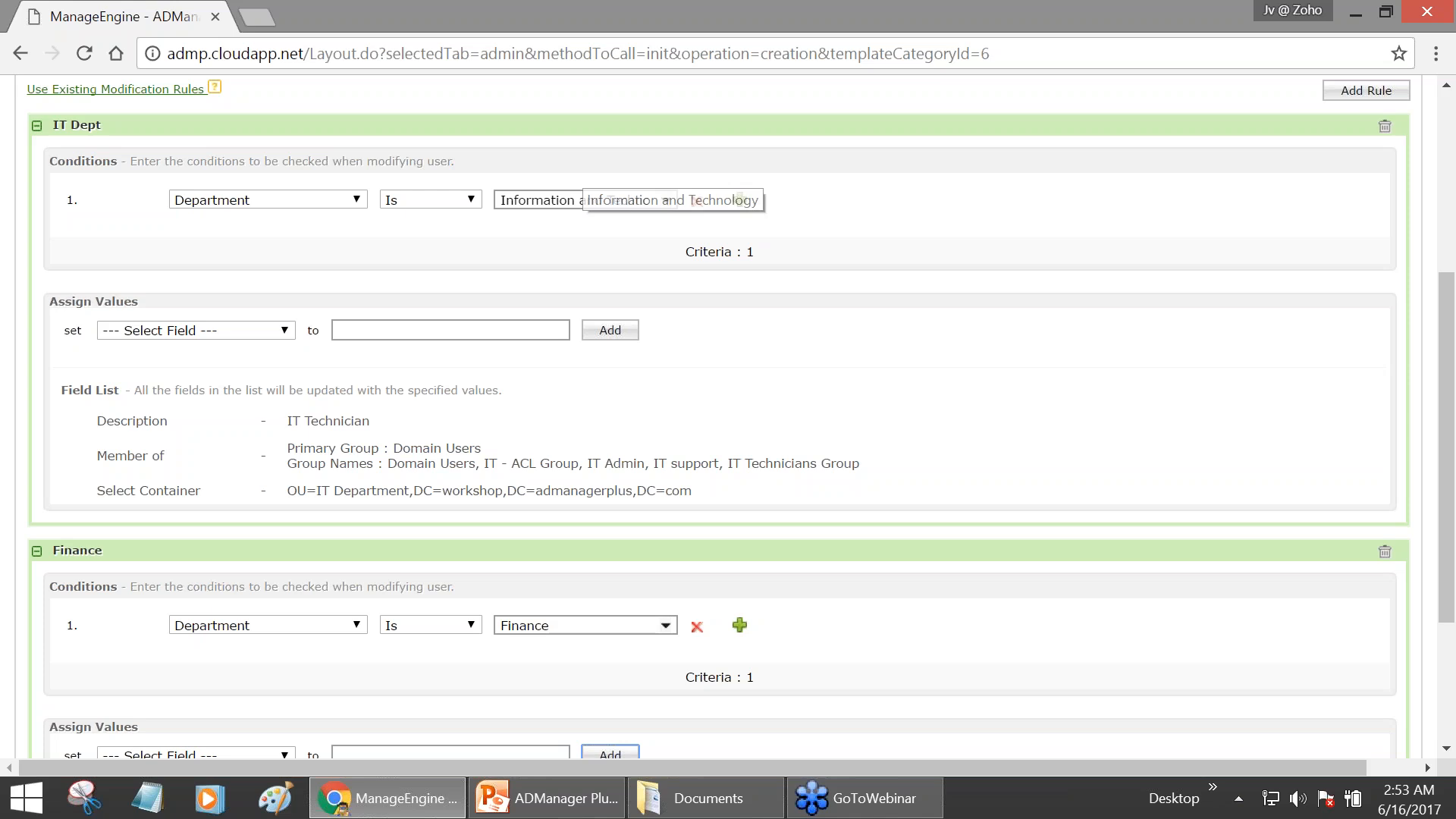
{"action": "scroll", "coordinate": [588, 221], "scroll_direction": "up", "scroll_amount": 2}
{"action": "scroll", "coordinate": [590, 224], "scroll_direction": "up", "scroll_amount": 2}
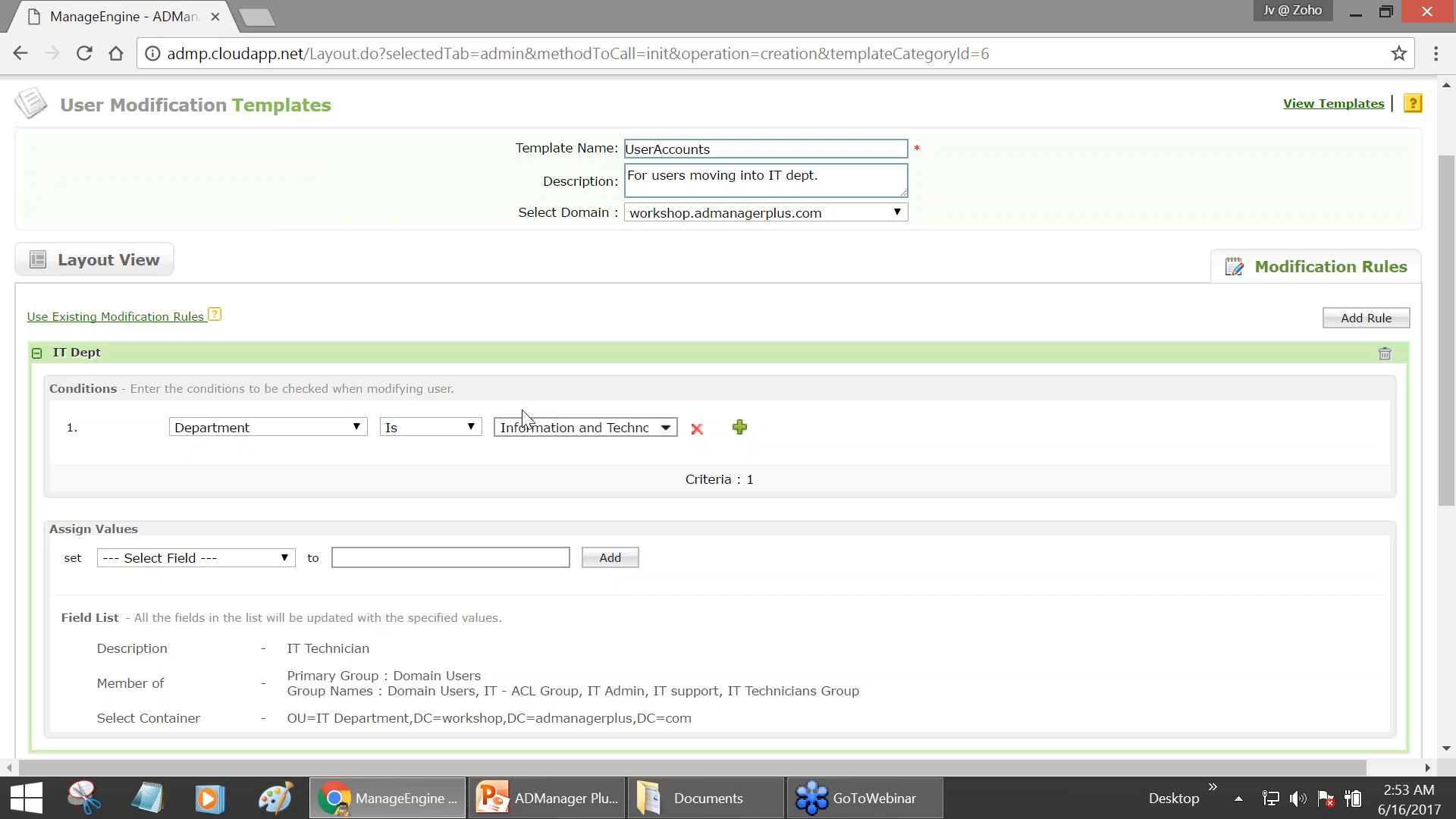
{"action": "scroll", "coordinate": [511, 431], "scroll_direction": "down", "scroll_amount": 3}
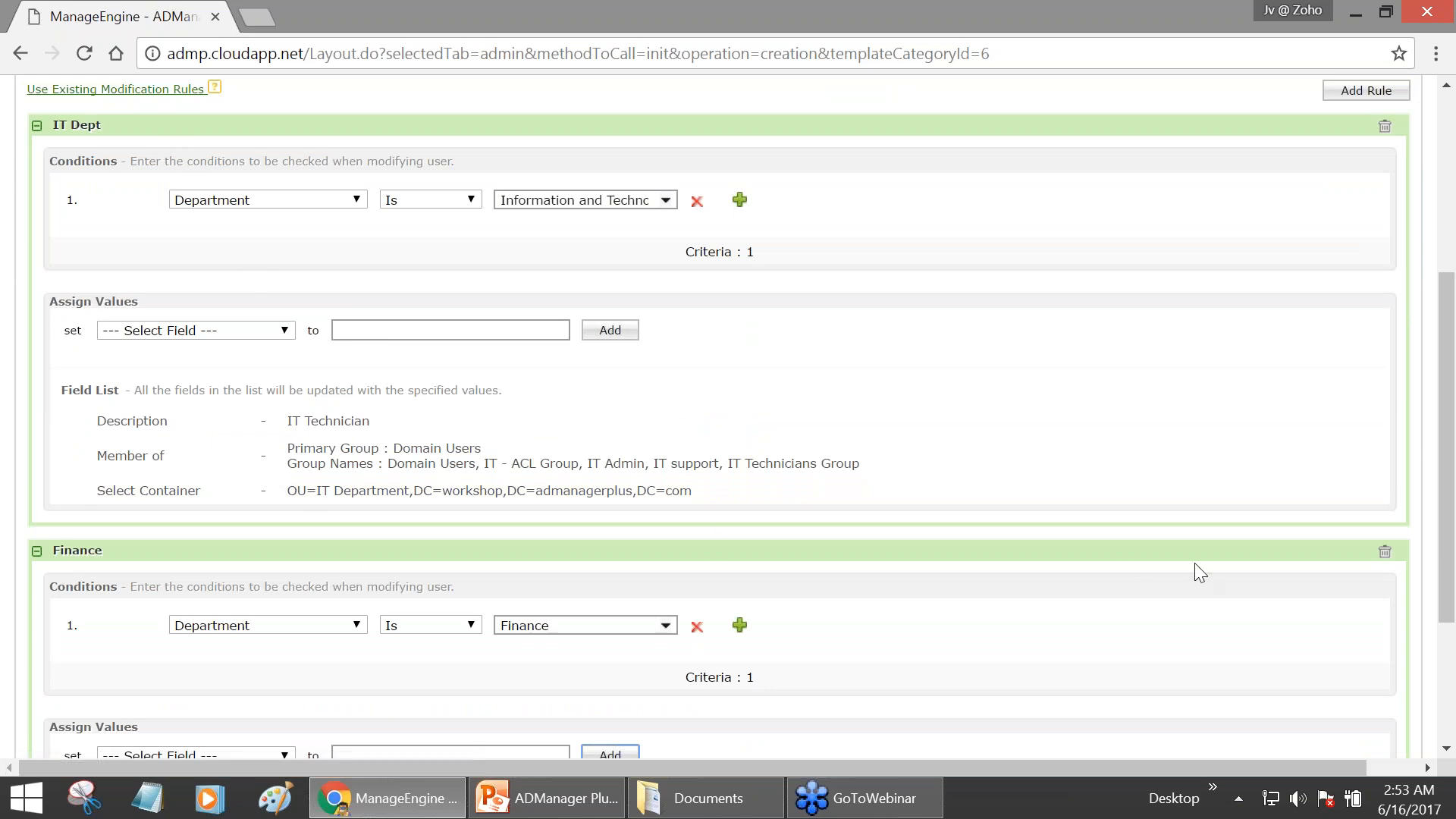
{"action": "left_click", "coordinate": [1382, 555]}
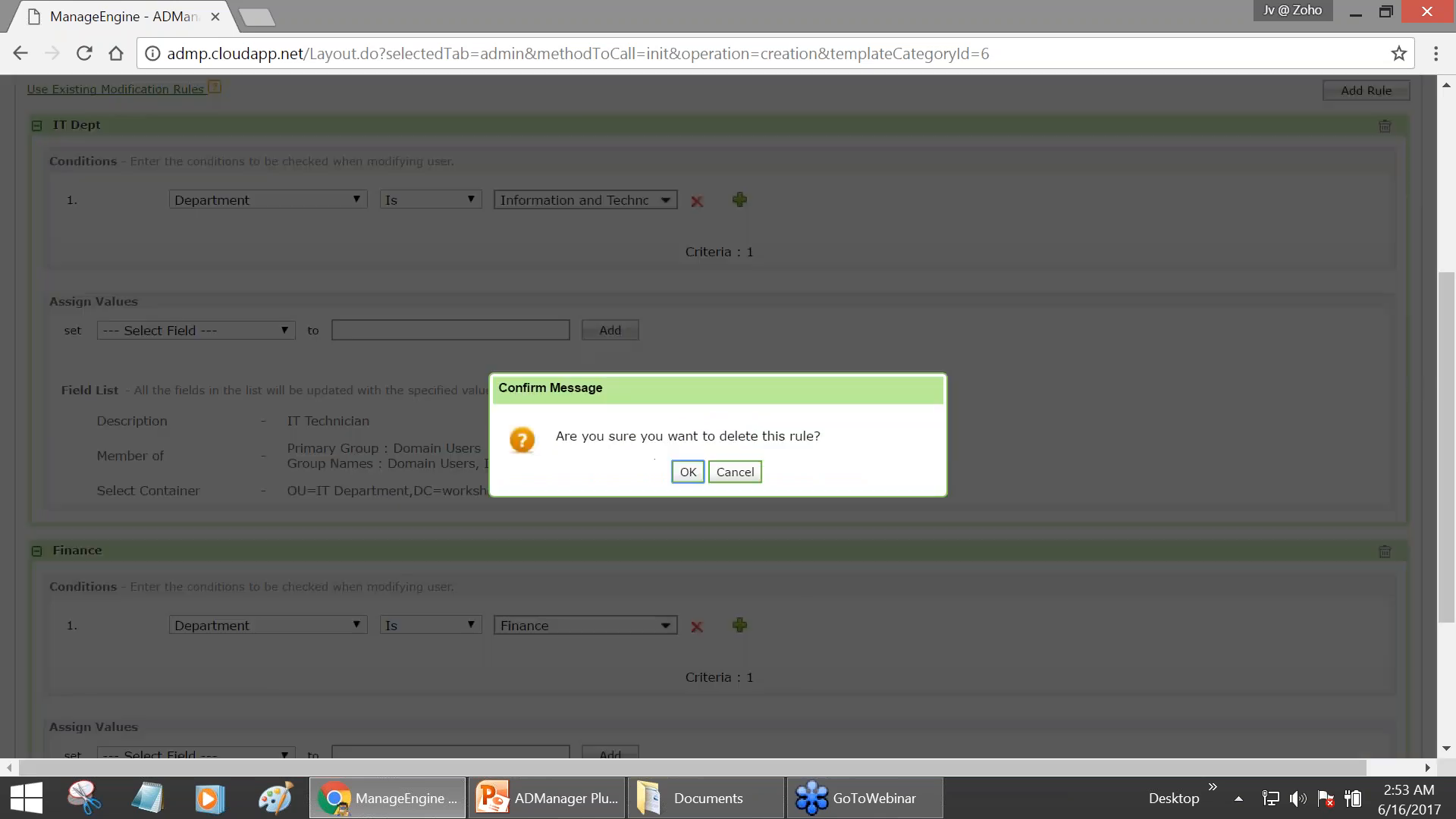
{"action": "left_click", "coordinate": [687, 473]}
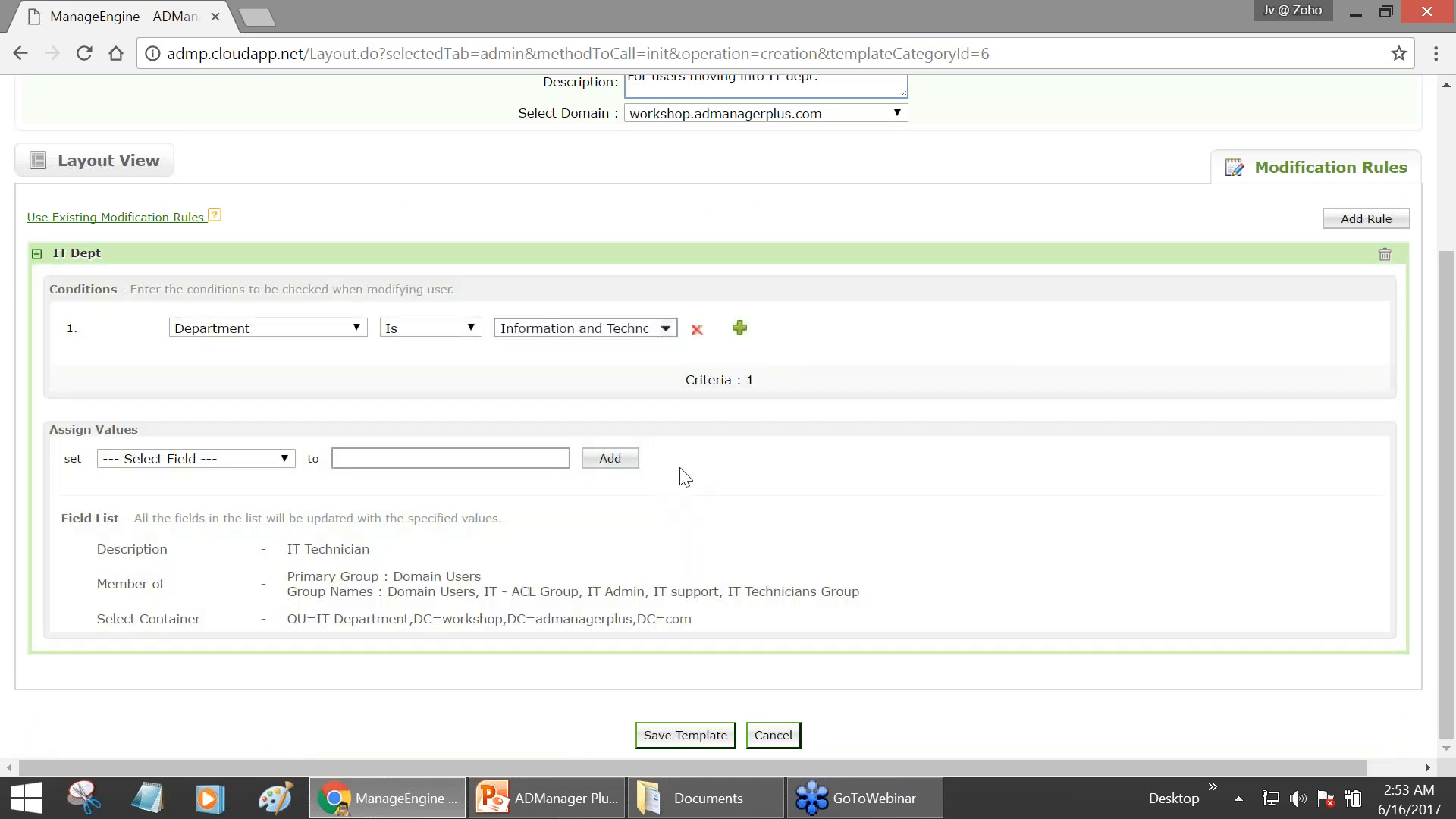
{"action": "scroll", "coordinate": [732, 455], "scroll_direction": "up", "scroll_amount": 3}
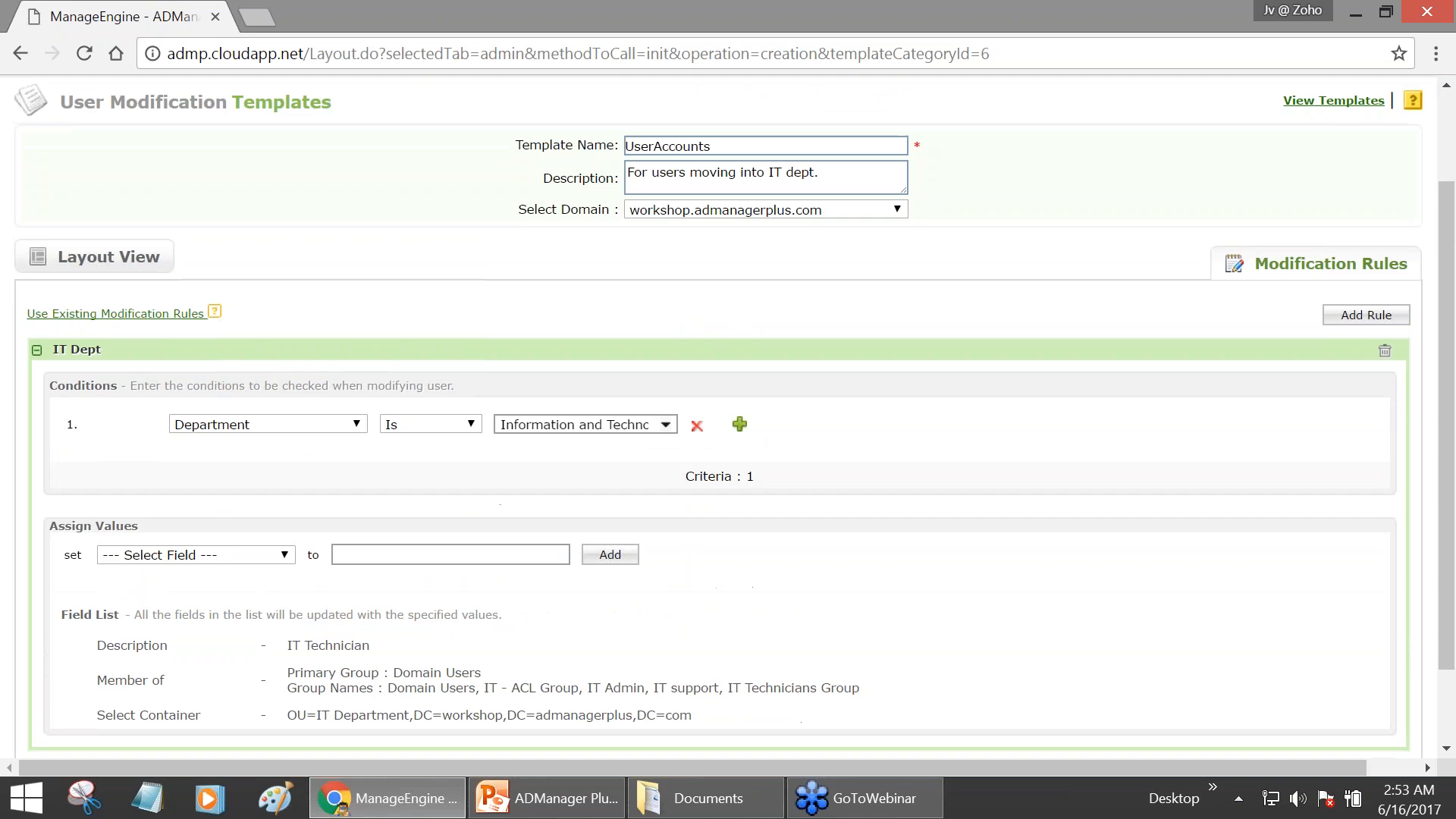
{"action": "scroll", "coordinate": [713, 413], "scroll_direction": "down", "scroll_amount": 3}
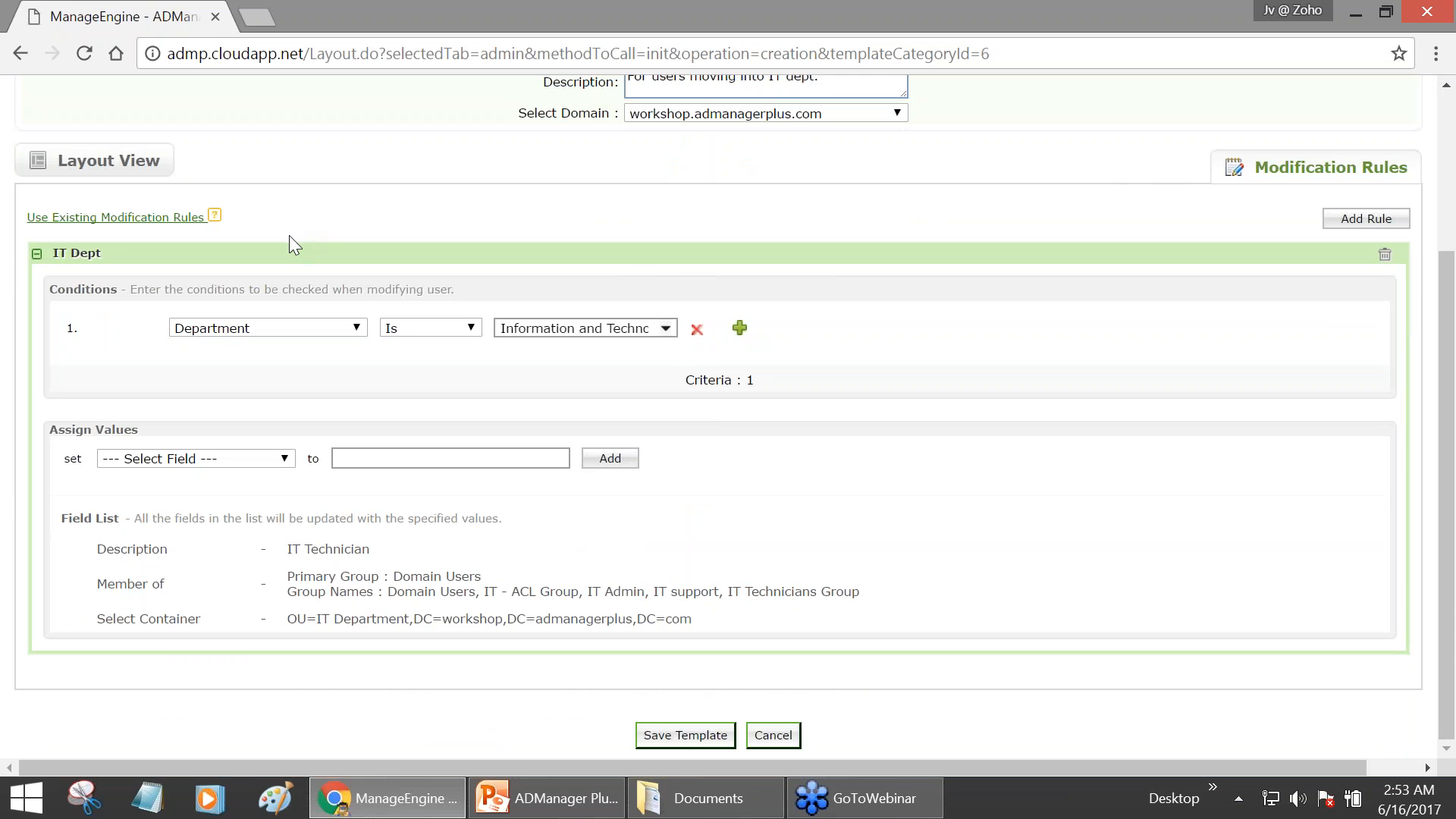
{"action": "scroll", "coordinate": [289, 236], "scroll_direction": "up", "scroll_amount": 5}
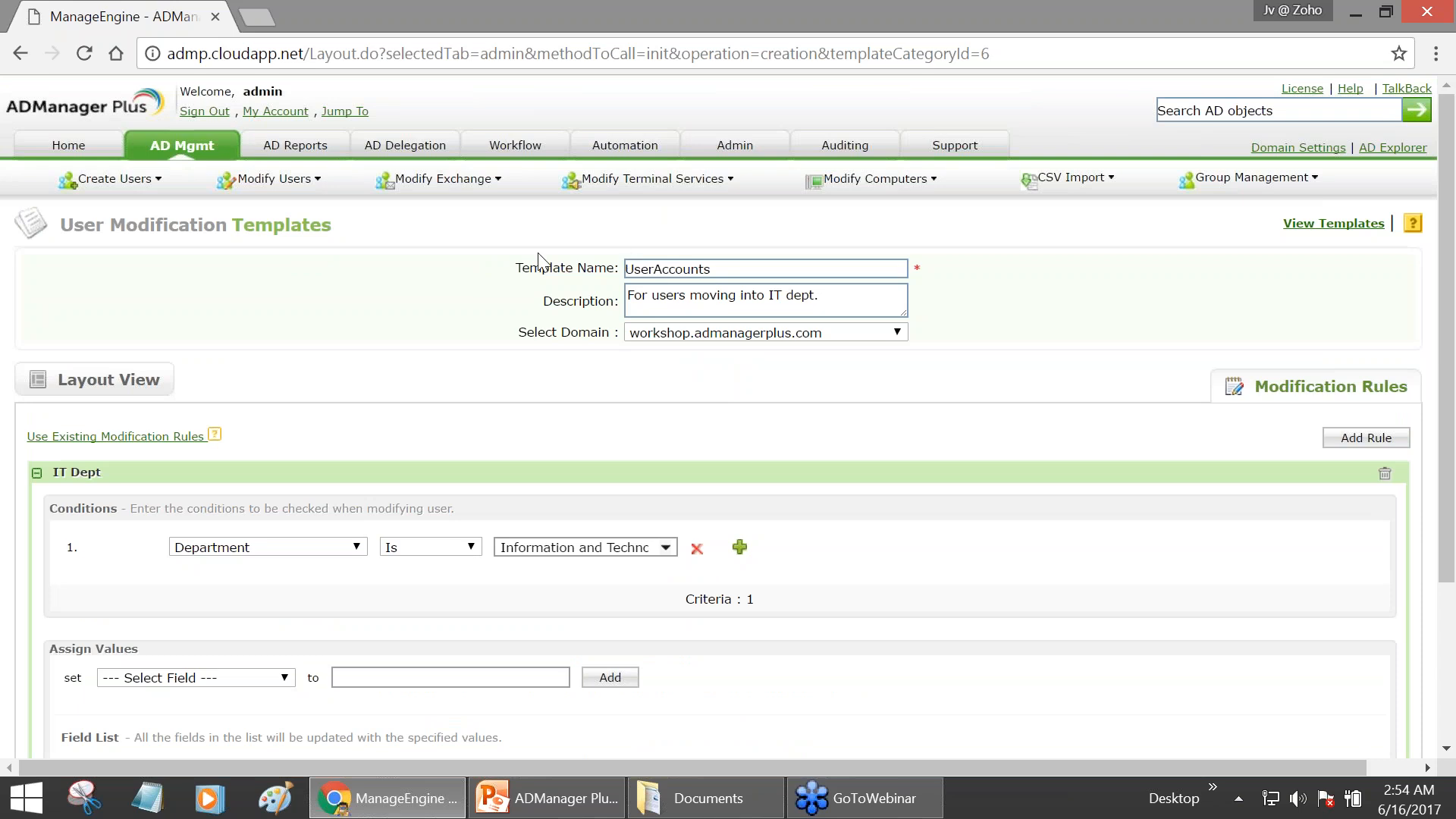
- Restore the IT_ prefix so the template is named IT_UserAccounts
{"action": "left_click", "coordinate": [635, 267]}
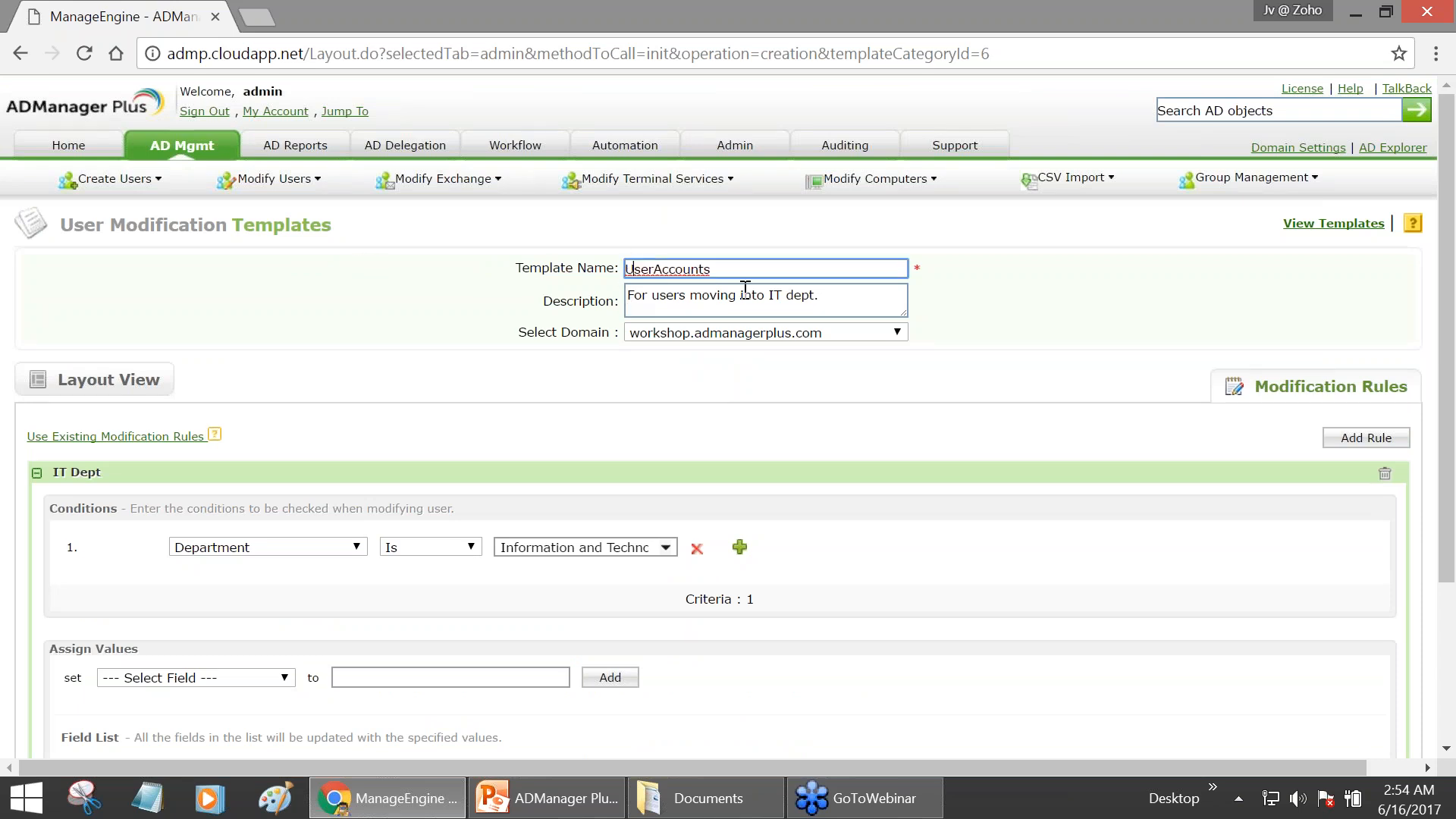
{"action": "type", "text": "IT"}
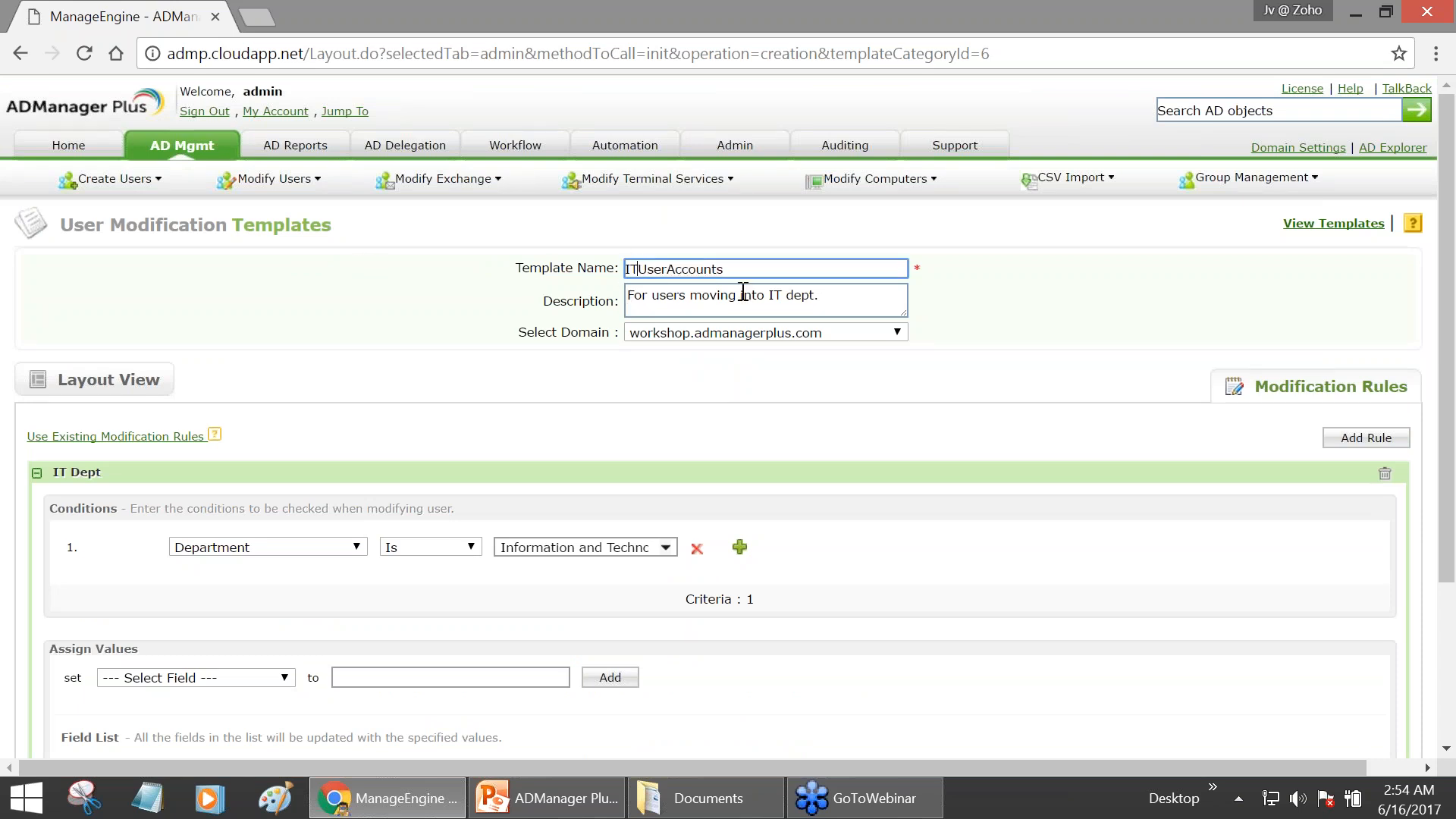
{"action": "type", "text": "_"}
{"action": "scroll", "coordinate": [726, 503], "scroll_direction": "down", "scroll_amount": 1}
{"action": "scroll", "coordinate": [592, 483], "scroll_direction": "down", "scroll_amount": 1}
- Check the description IT Technician and IT Department container, then save the template
{"action": "left_click", "coordinate": [124, 282]}
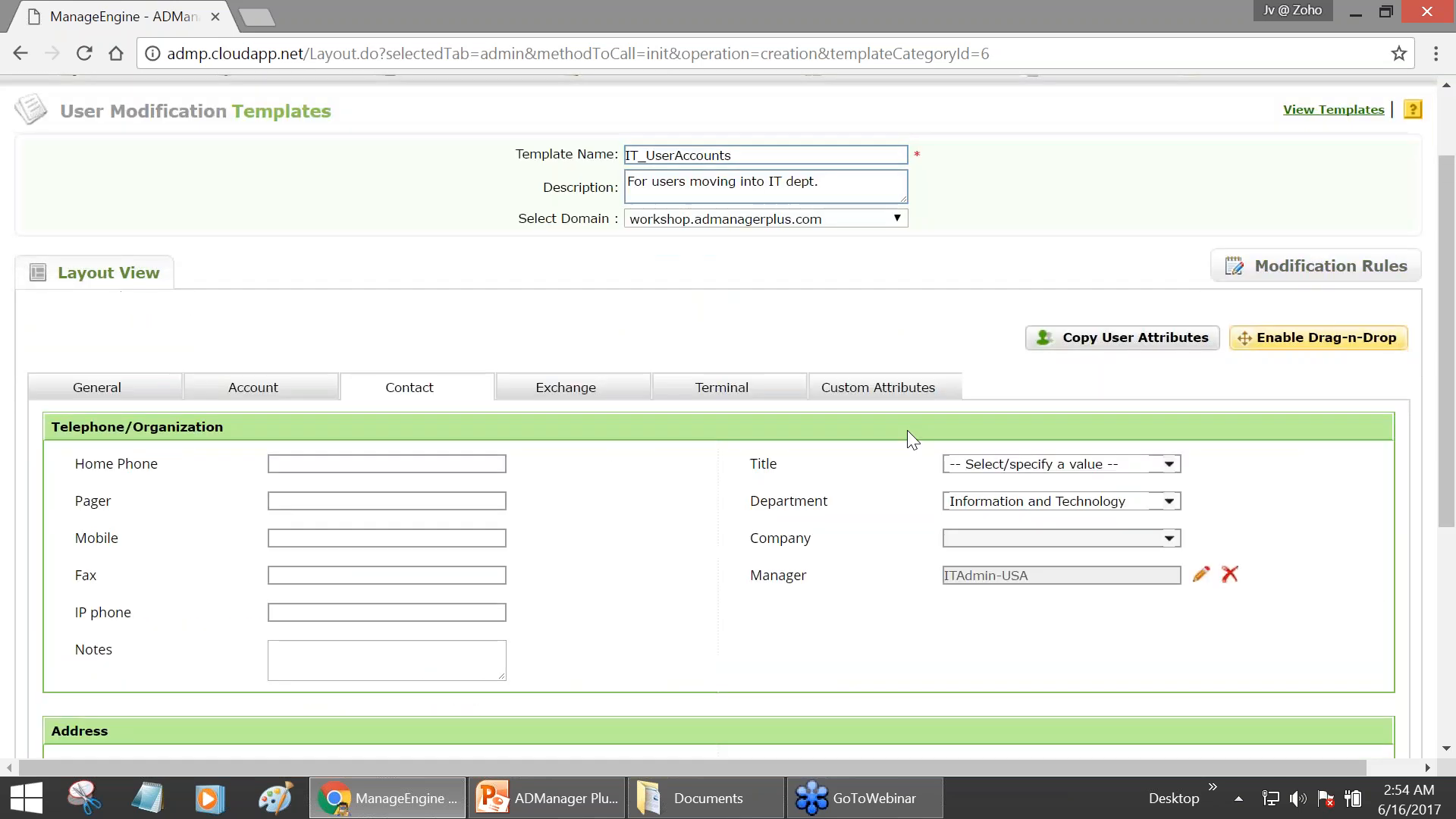
{"action": "scroll", "coordinate": [716, 420], "scroll_direction": "down", "scroll_amount": 1}
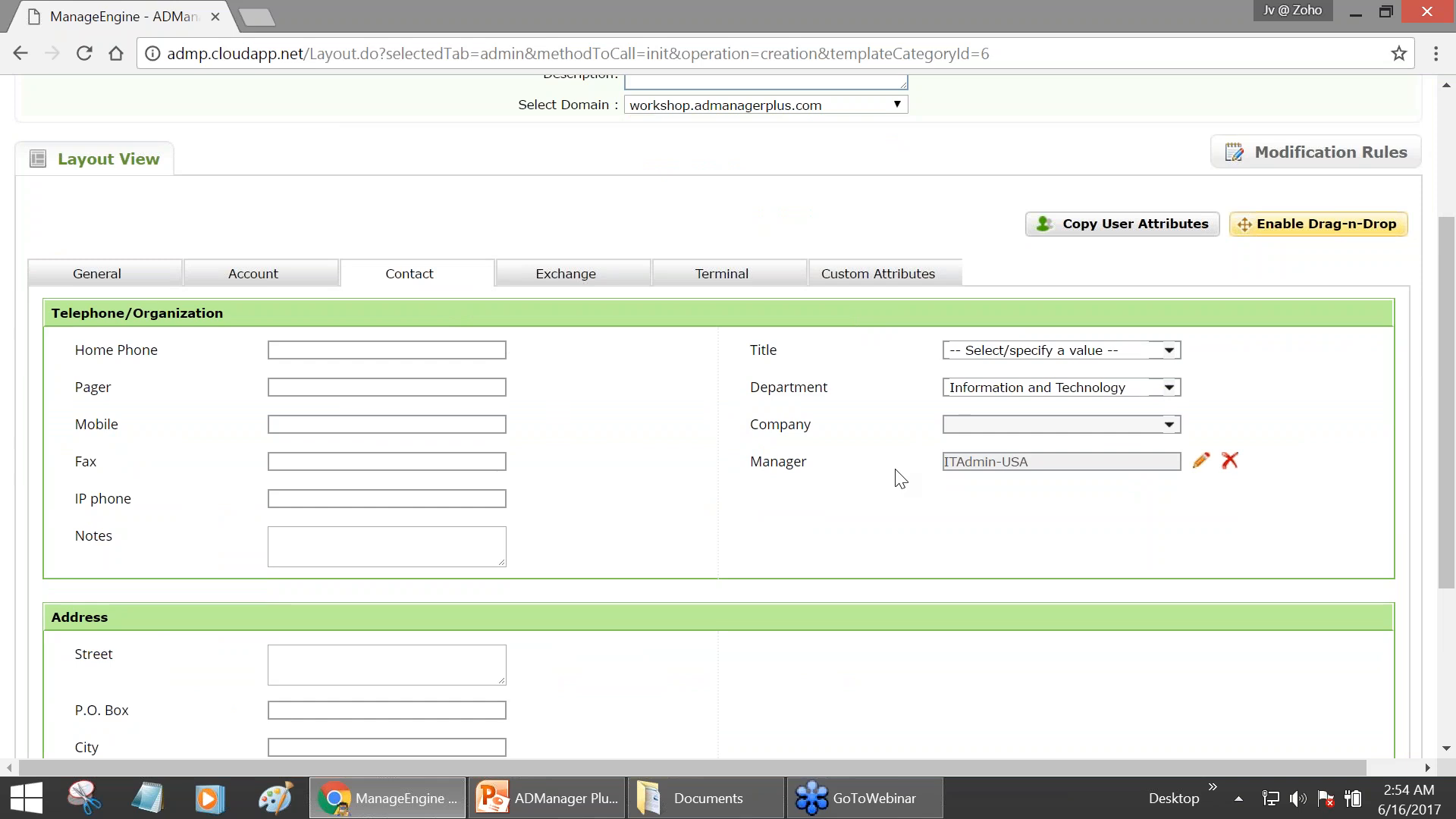
{"action": "left_click", "coordinate": [268, 273]}
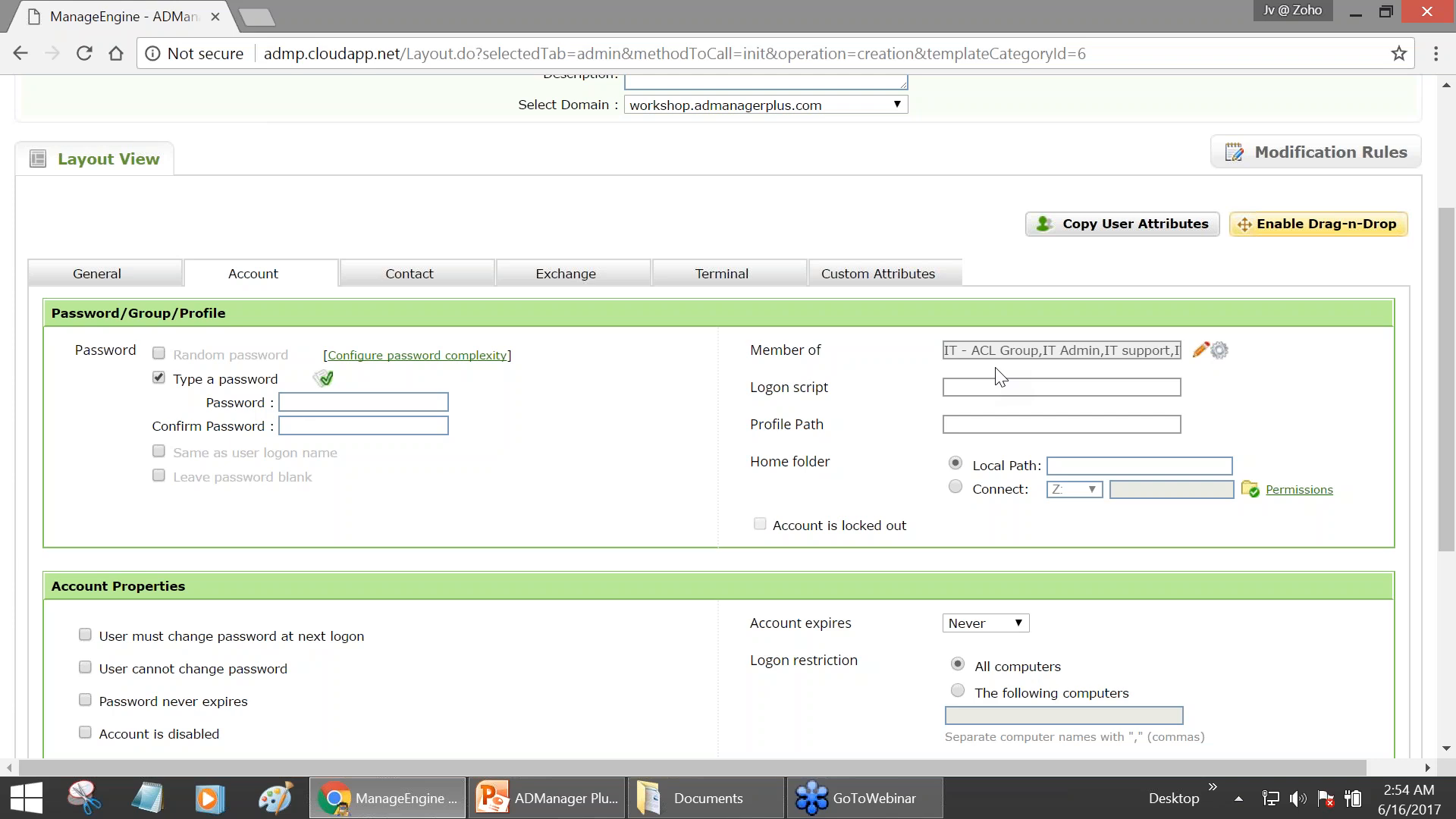
{"action": "left_click", "coordinate": [135, 285]}
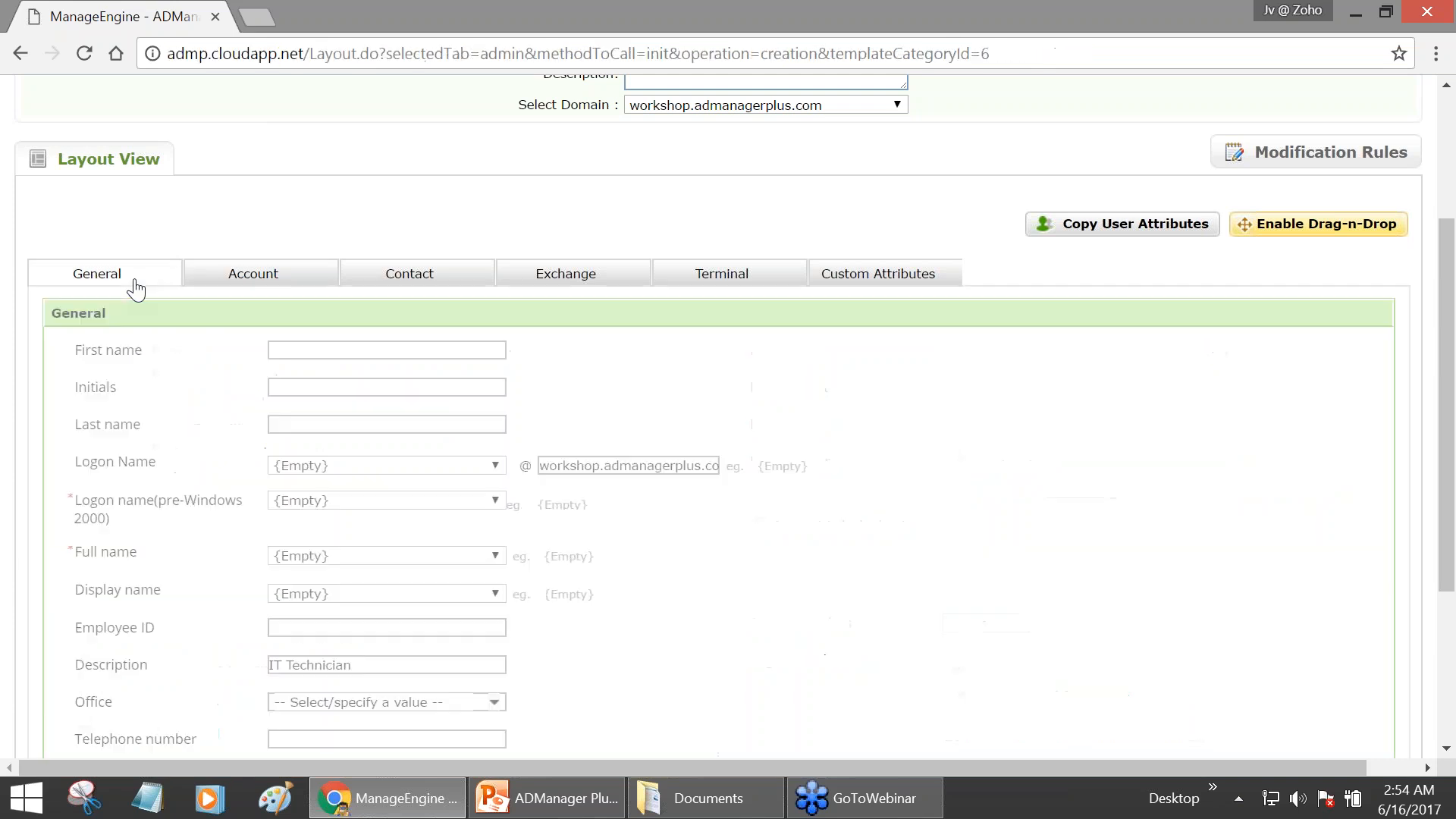
{"action": "scroll", "coordinate": [141, 296], "scroll_direction": "down", "scroll_amount": 3}
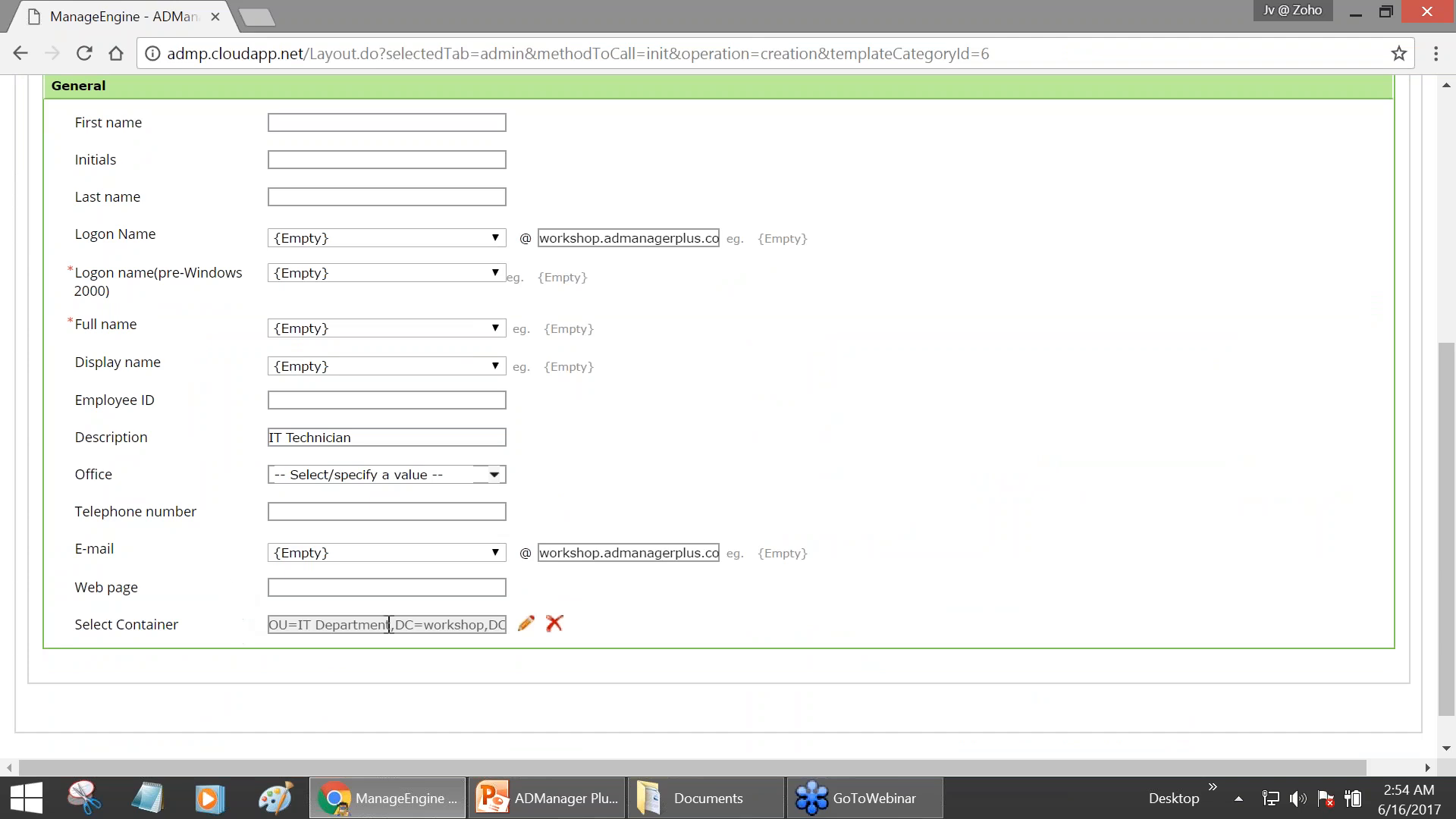
{"action": "scroll", "coordinate": [440, 576], "scroll_direction": "down", "scroll_amount": 1}
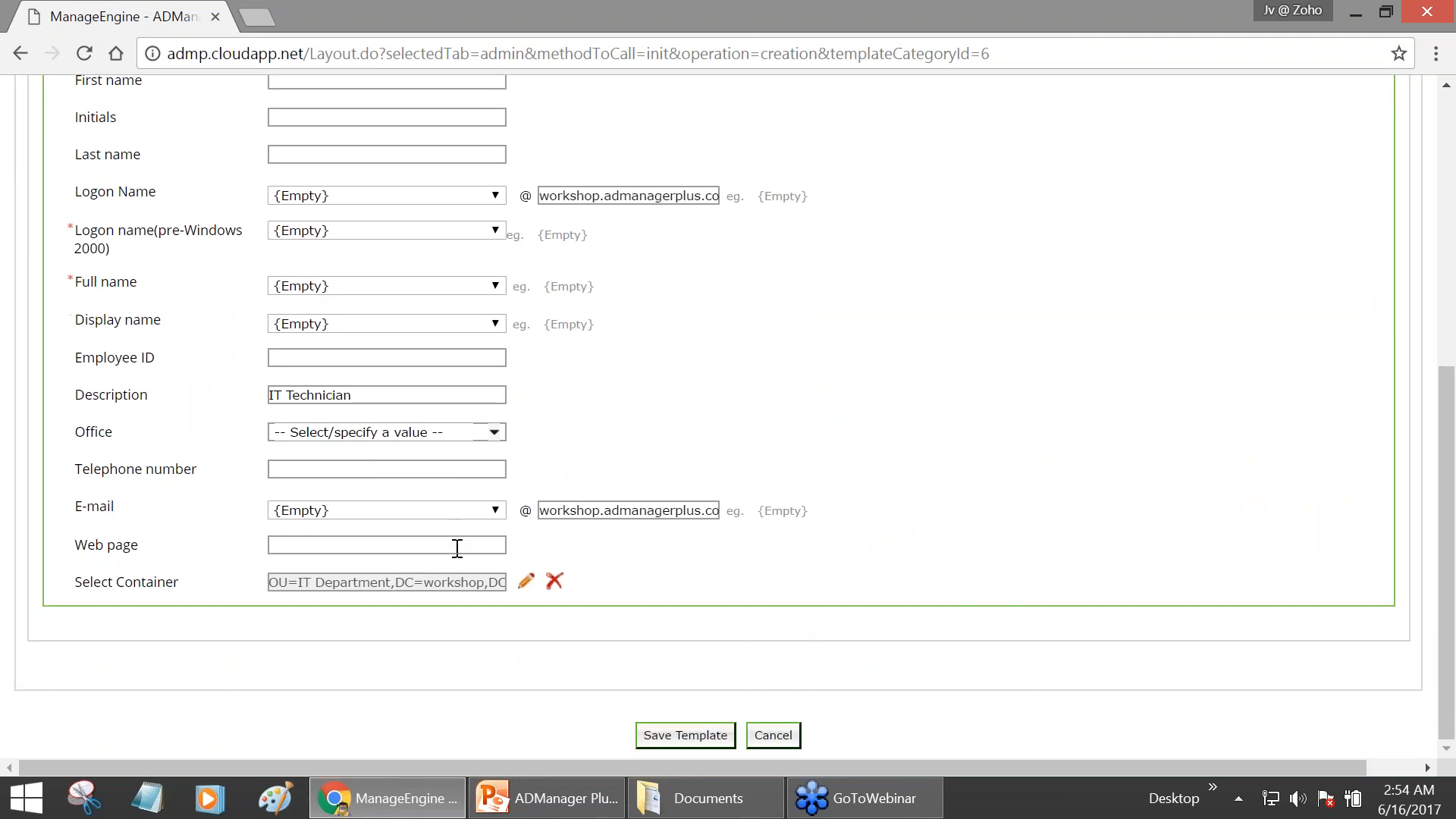
{"action": "left_click", "coordinate": [694, 738]}
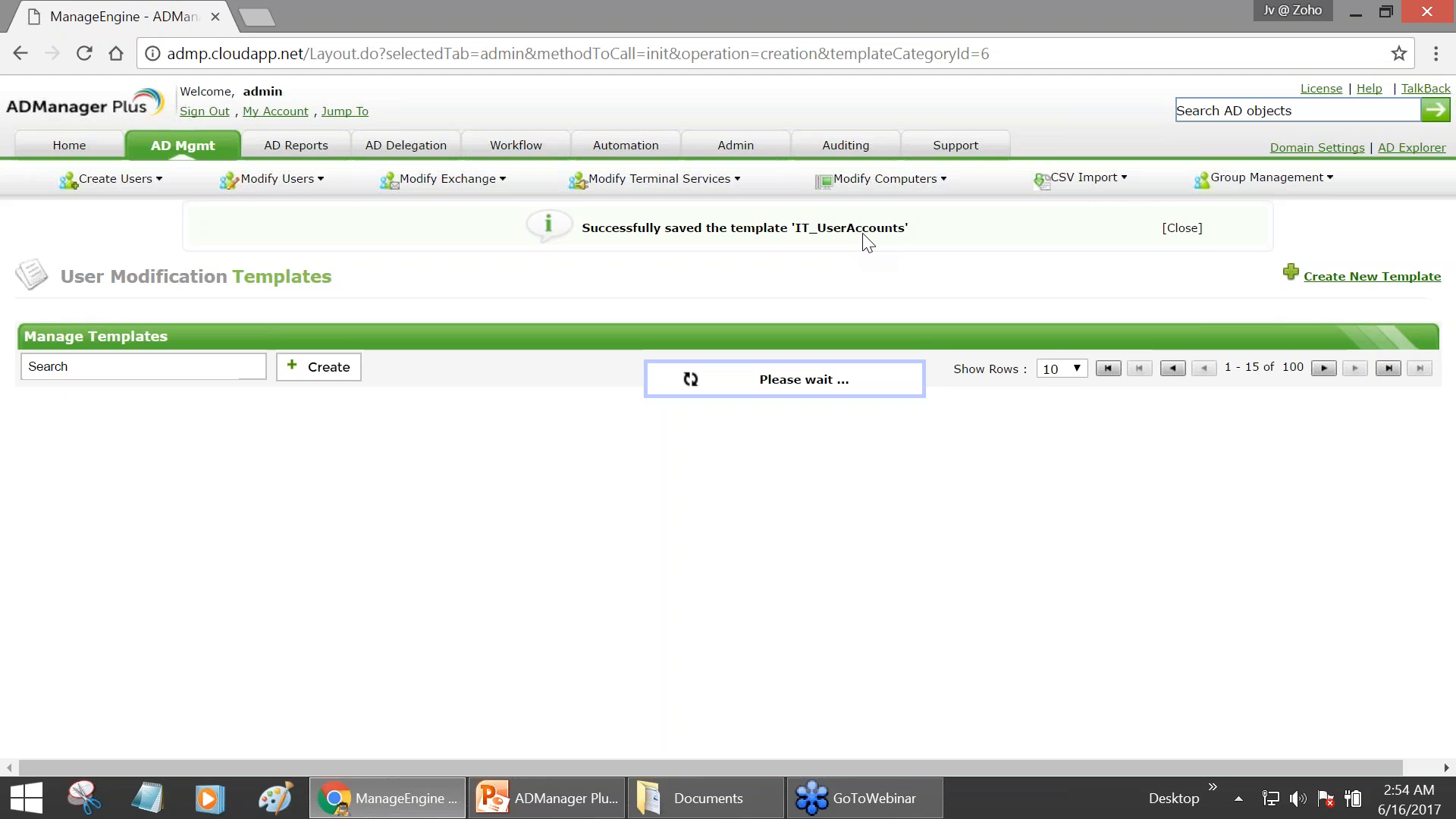
- Enter 'Flint' in the Search AD objects box
{"action": "left_click", "coordinate": [1215, 115]}
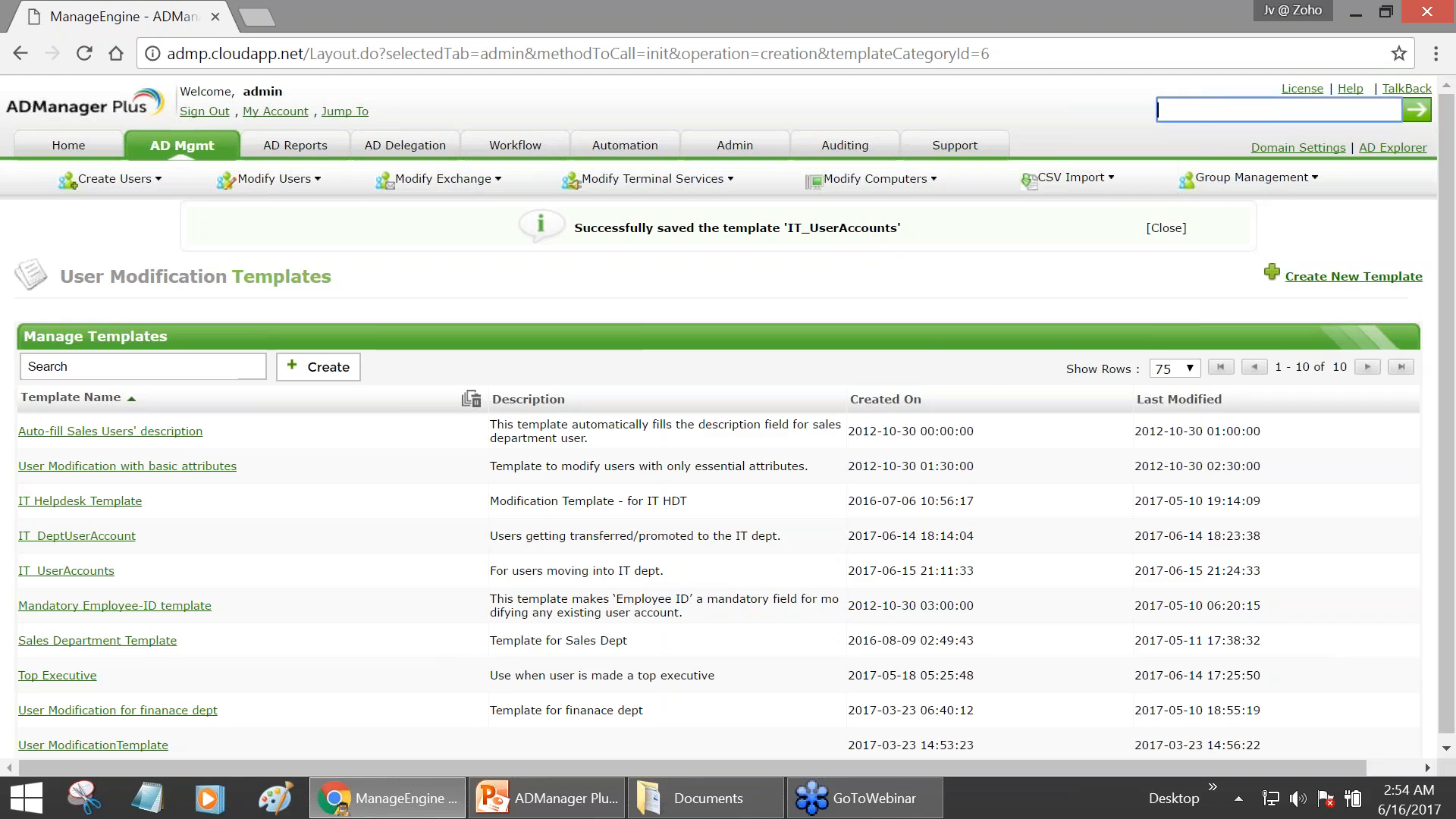
{"action": "type", "text": "Flint"}
- Run the Flint search and open FlintStone's Modify User Properties
{"action": "key", "text": "Return"}
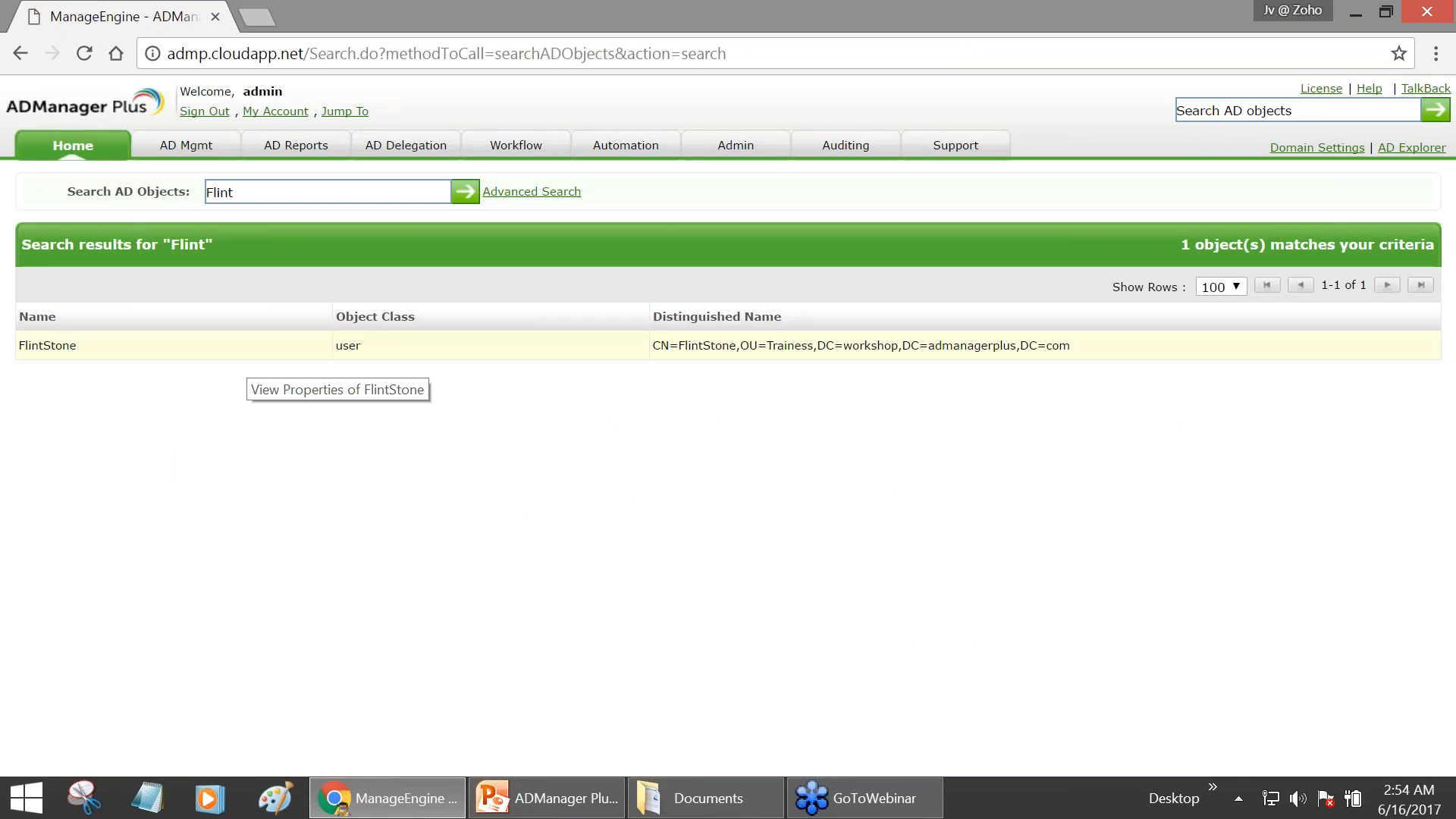
{"action": "left_click", "coordinate": [244, 348]}
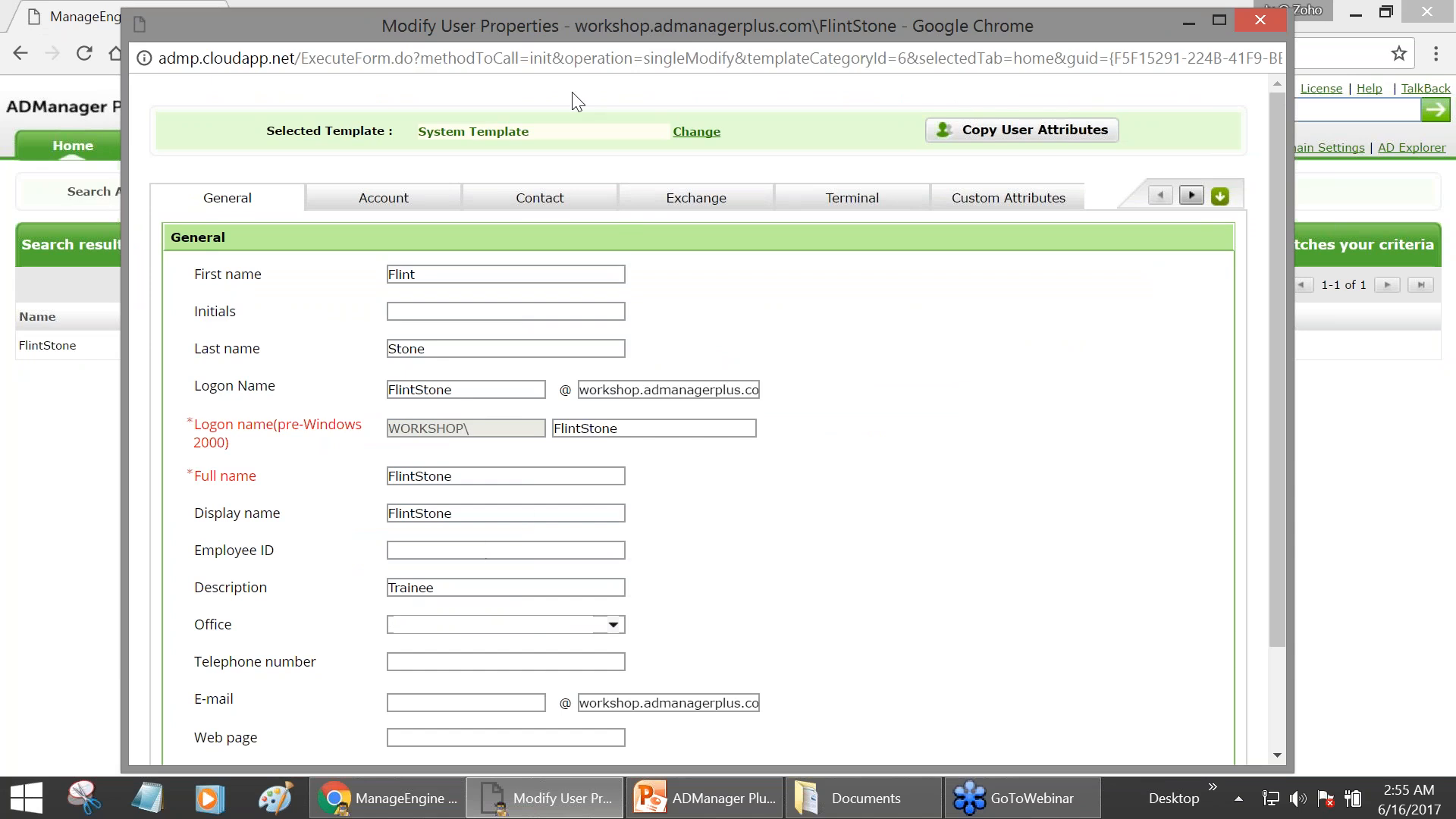
{"action": "double_click", "coordinate": [438, 590]}
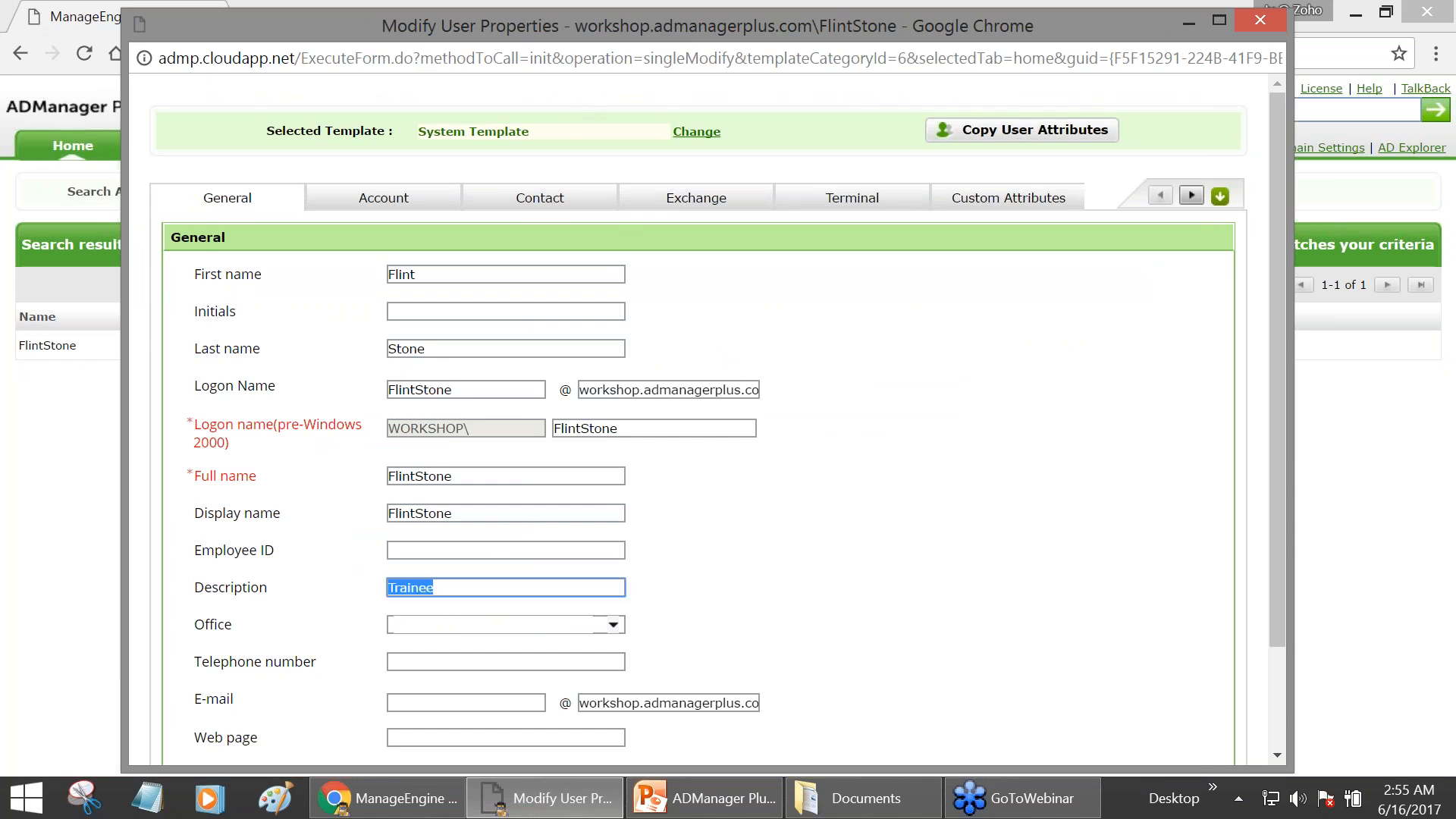
{"action": "scroll", "coordinate": [547, 576], "scroll_direction": "down", "scroll_amount": 1}
{"action": "scroll", "coordinate": [549, 576], "scroll_direction": "down", "scroll_amount": 1}
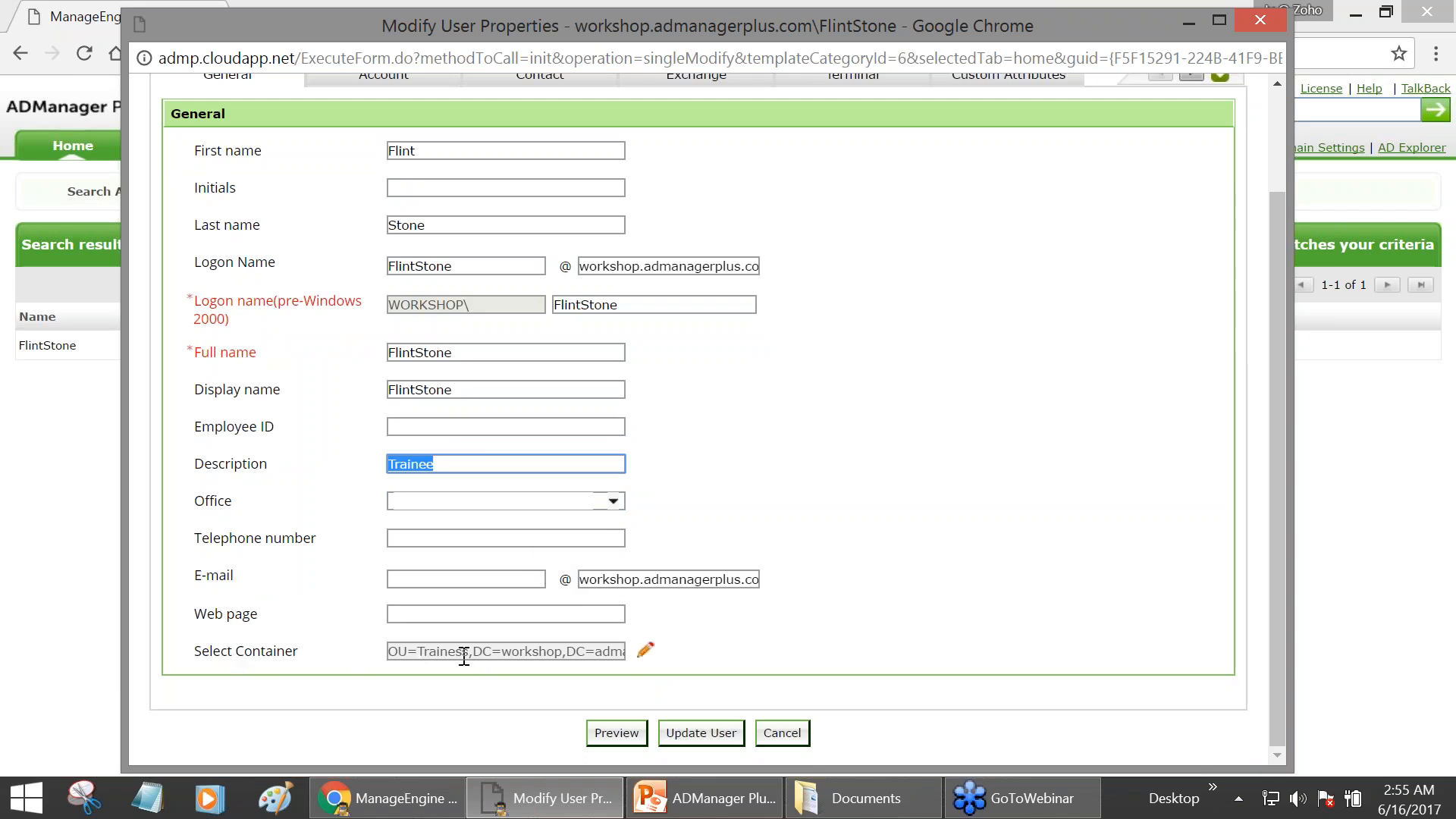
{"action": "left_click", "coordinate": [464, 651]}
{"action": "scroll", "coordinate": [508, 386], "scroll_direction": "up", "scroll_amount": 2}
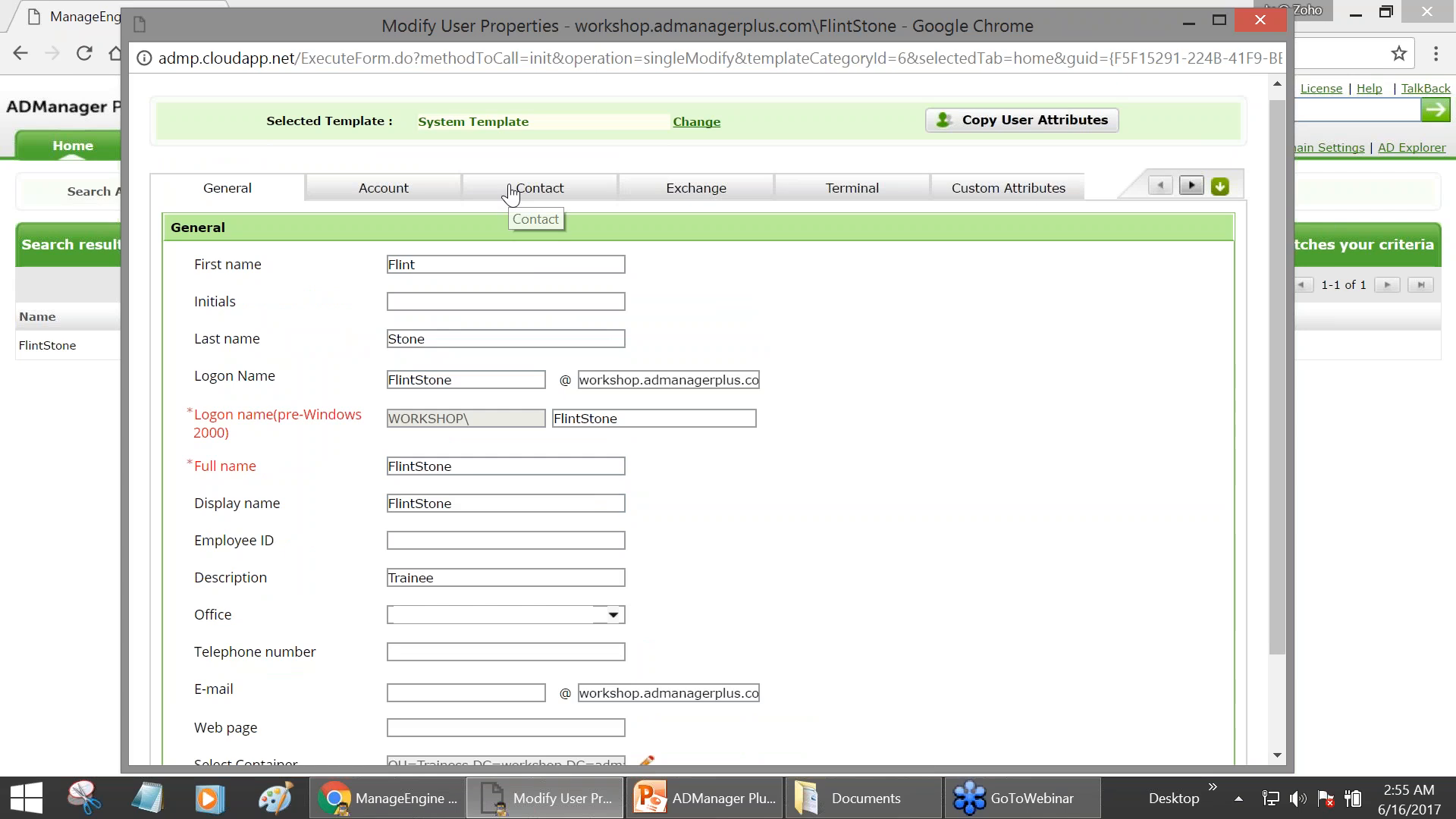
{"action": "left_click", "coordinate": [509, 194]}
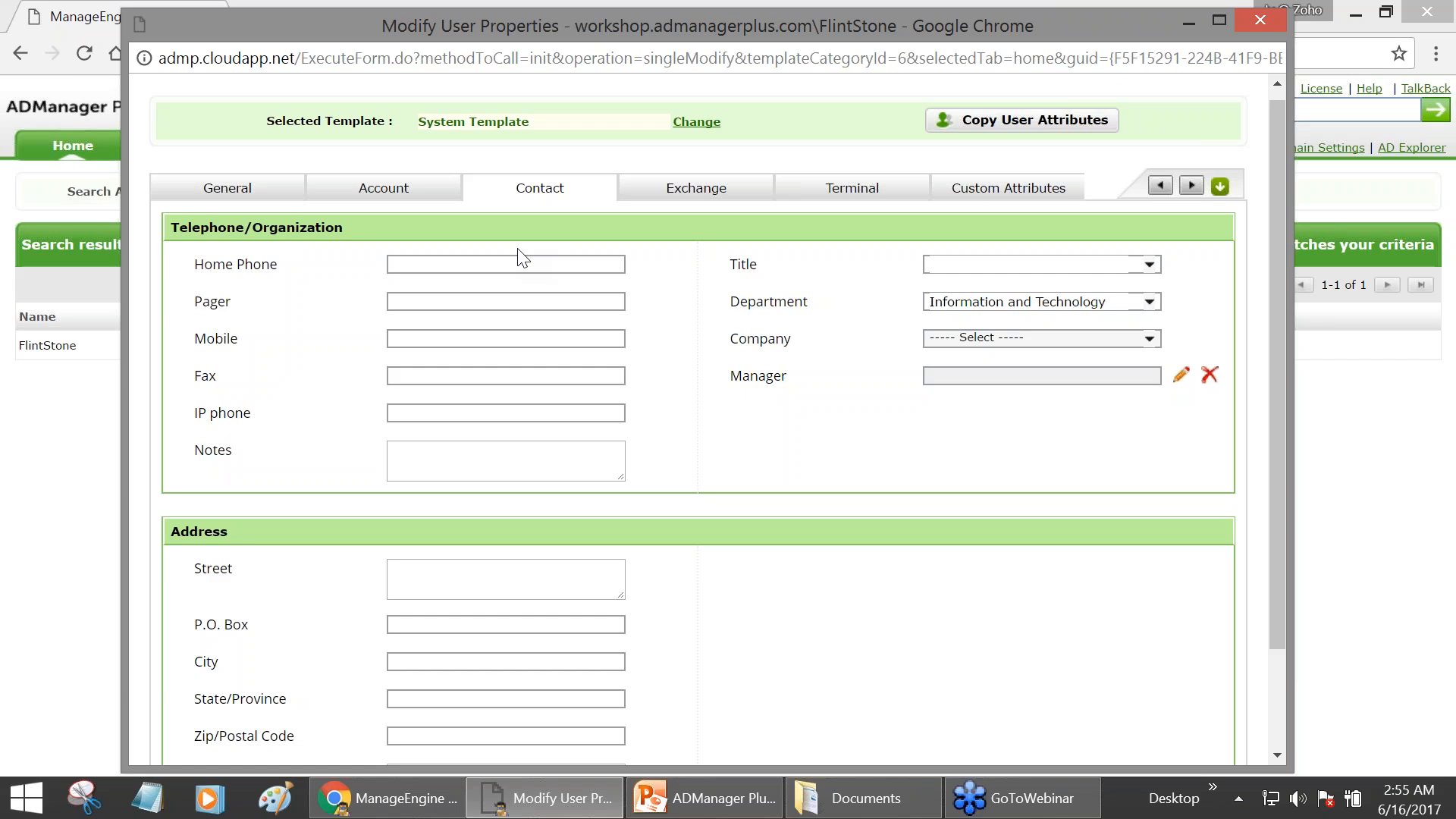
{"action": "left_click", "coordinate": [398, 200]}
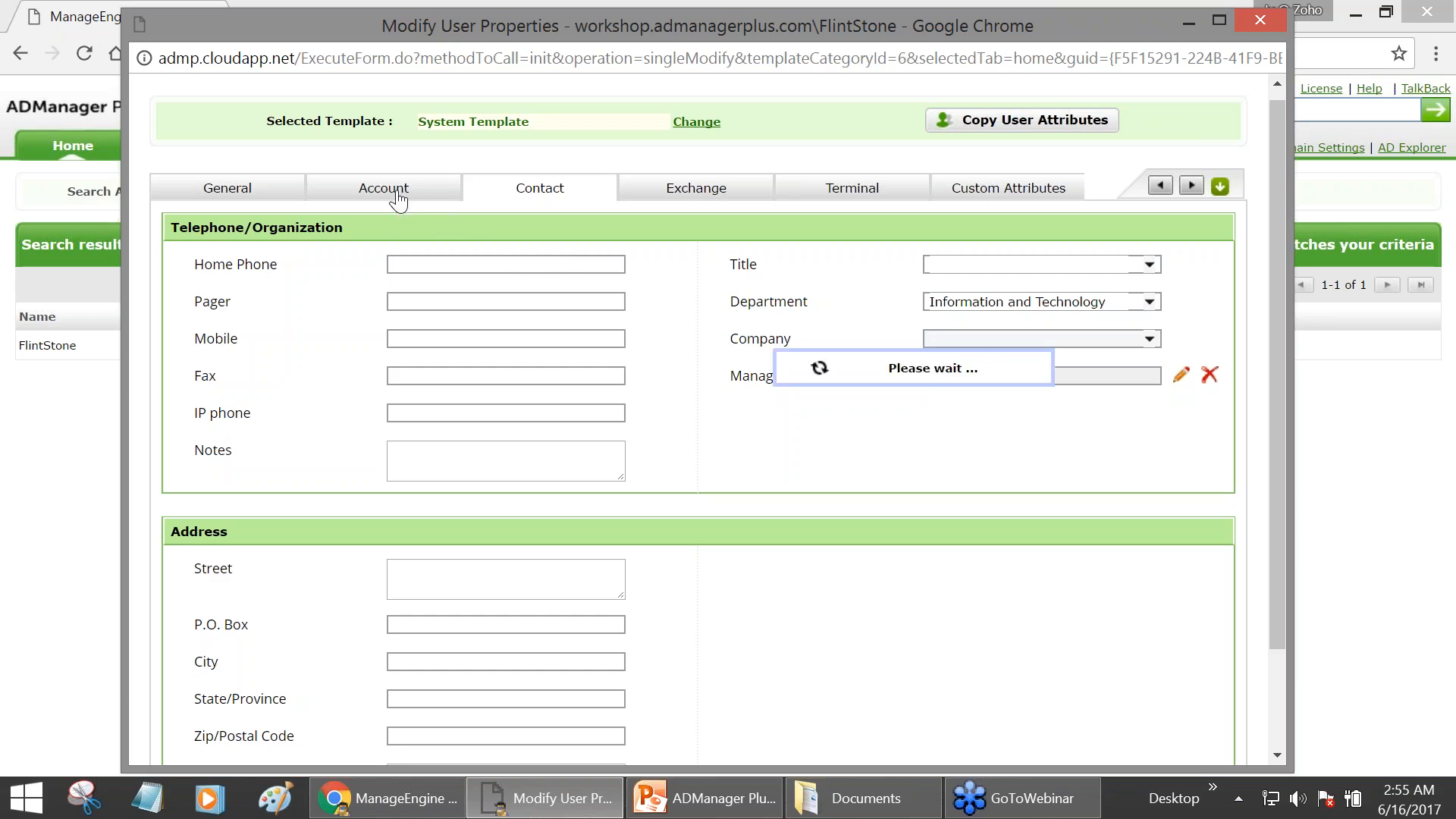
{"action": "left_click", "coordinate": [397, 198]}
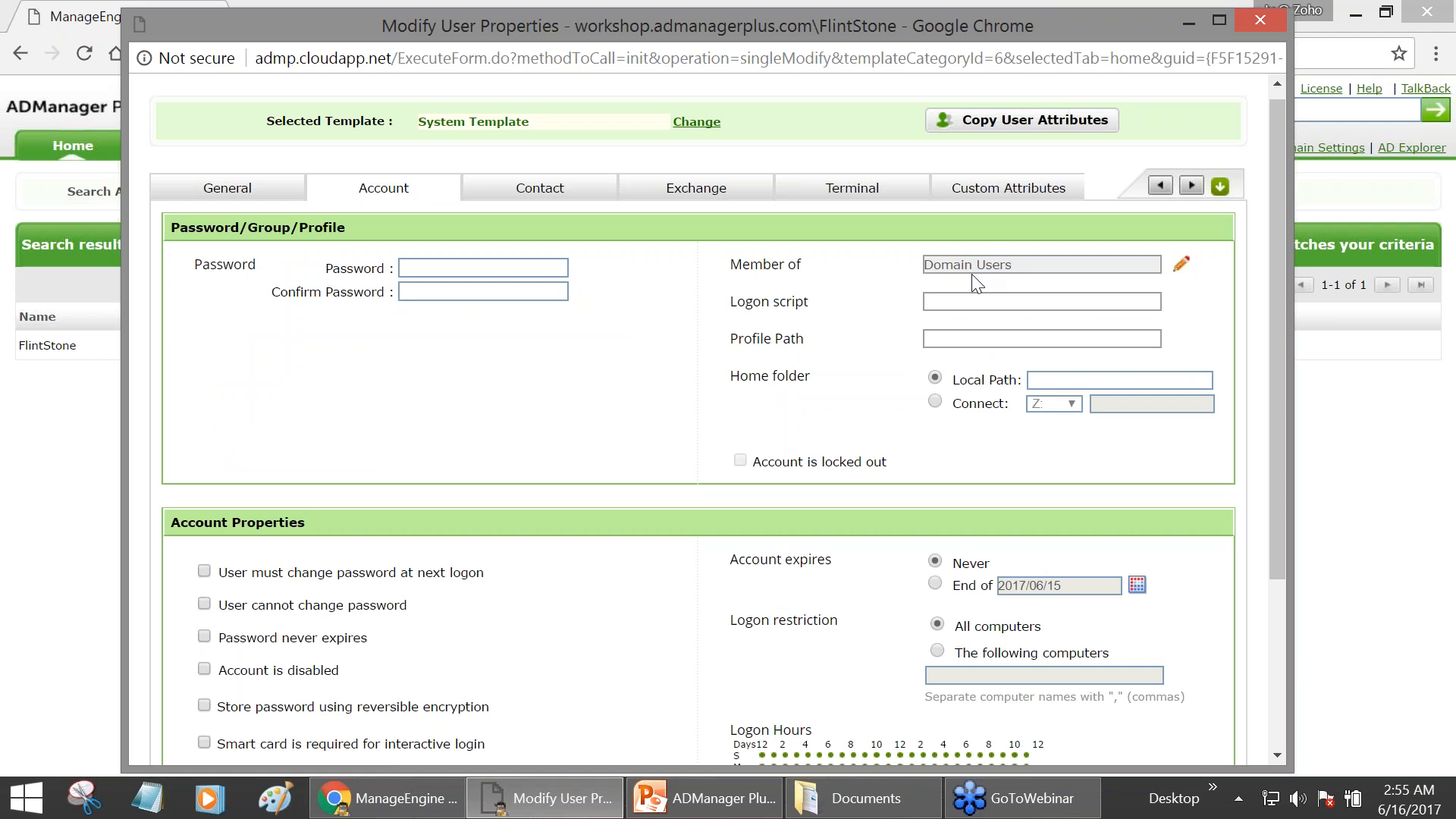
{"action": "left_click", "coordinate": [503, 197]}
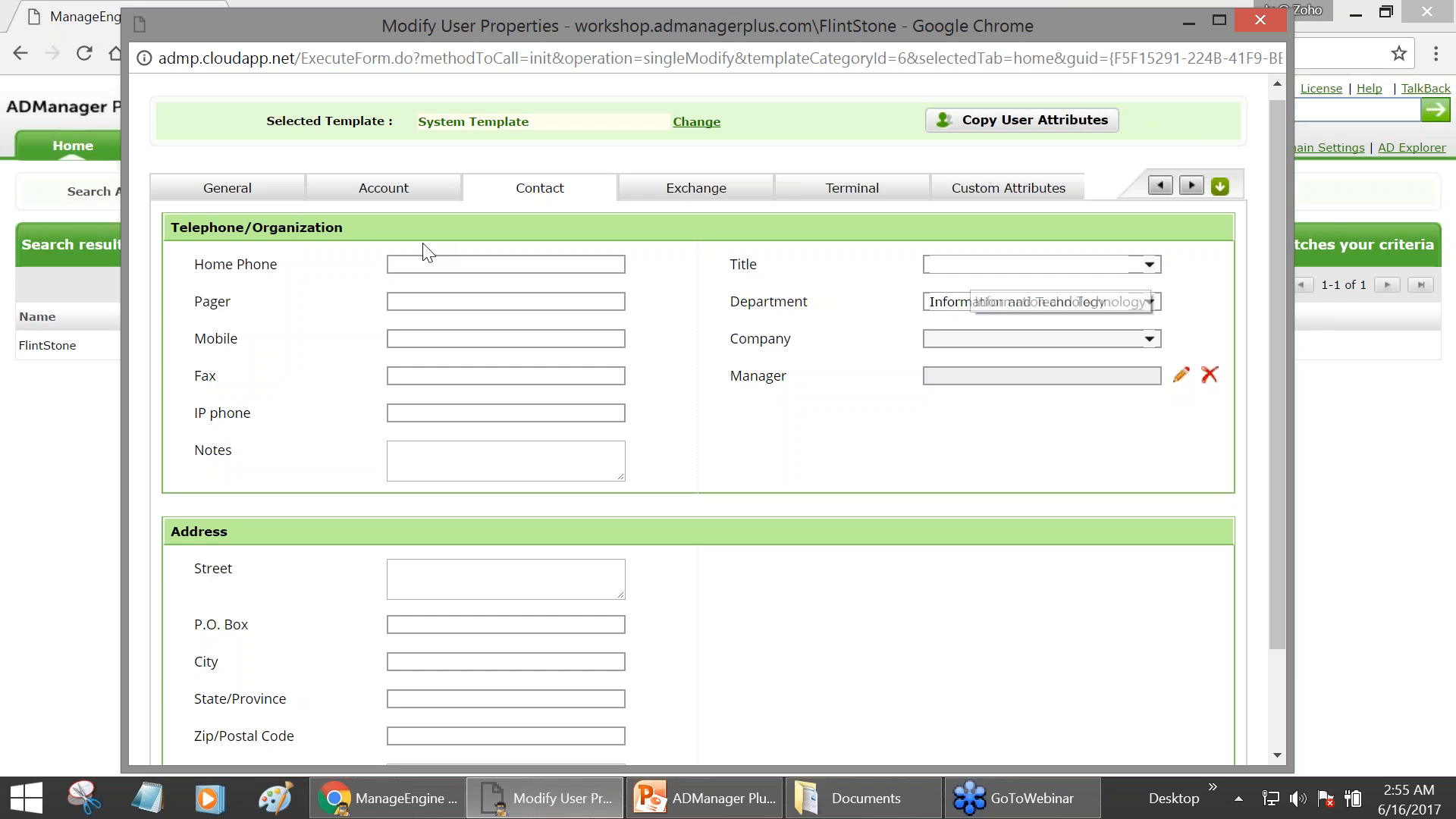
{"action": "left_click", "coordinate": [265, 196]}
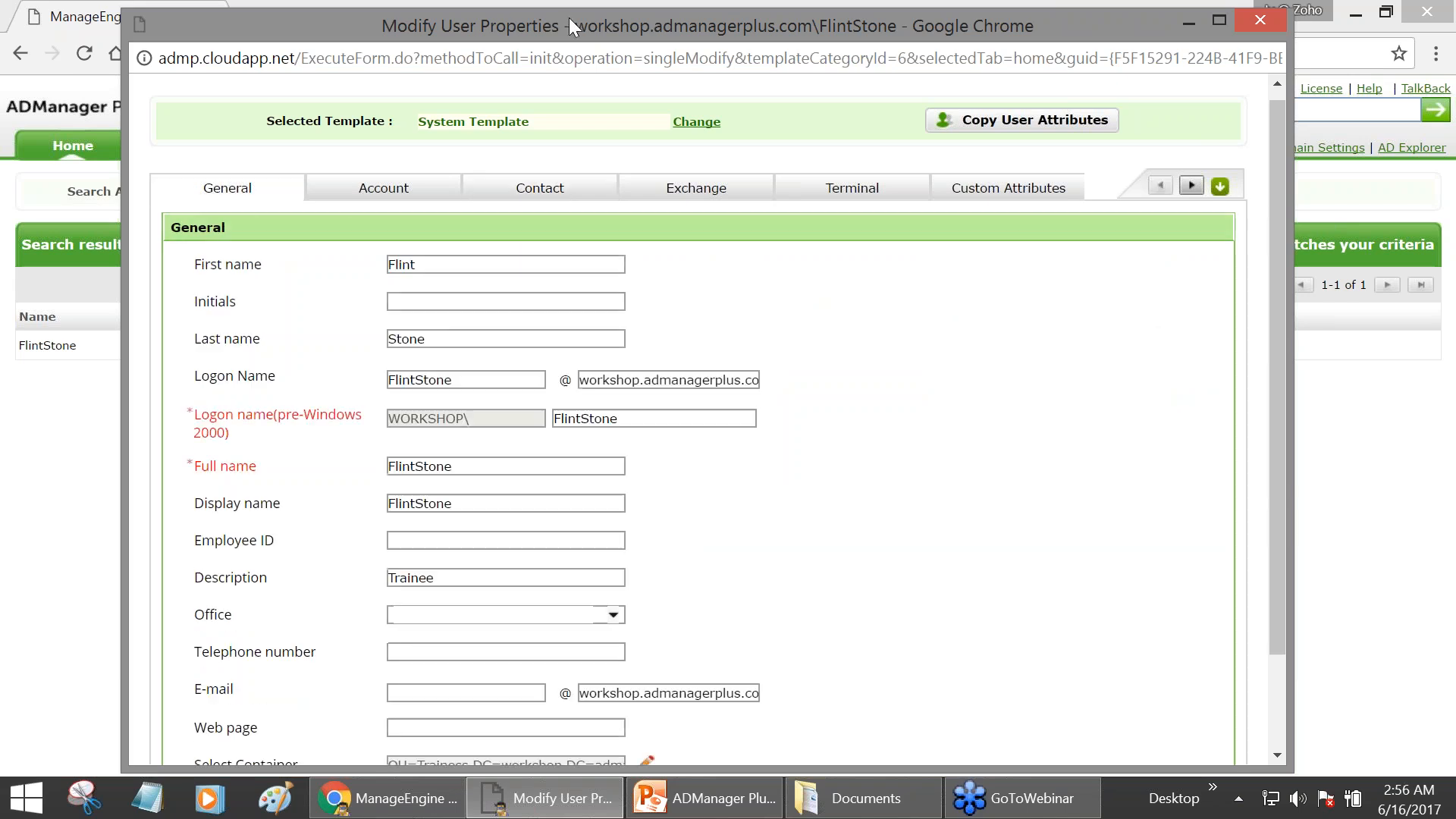
{"action": "left_click_drag", "start_coordinate": [579, 9], "coordinate": [594, 71]}
{"action": "scroll", "coordinate": [601, 303], "scroll_direction": "down", "scroll_amount": 4}
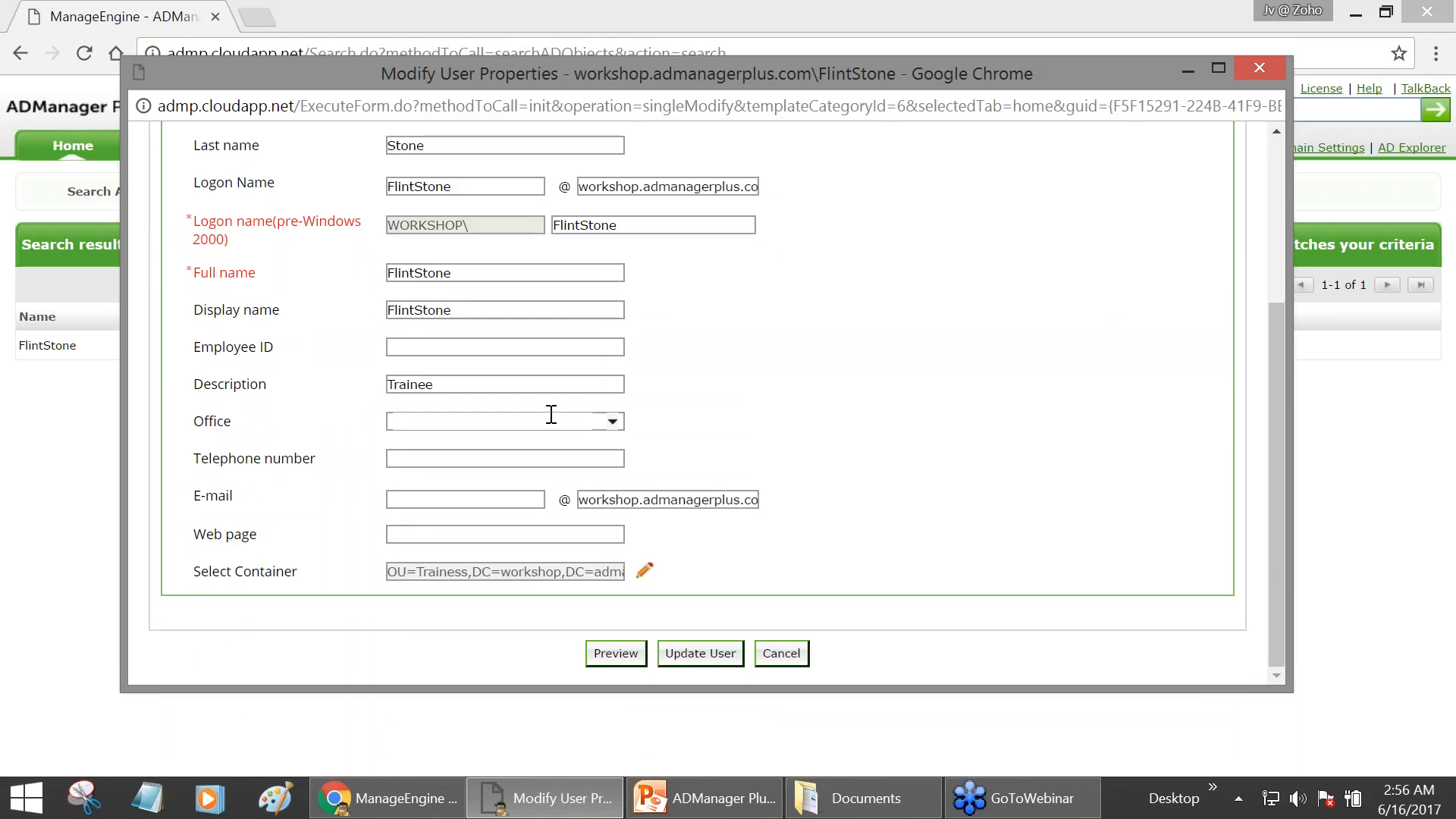
{"action": "scroll", "coordinate": [446, 332], "scroll_direction": "up", "scroll_amount": 2}
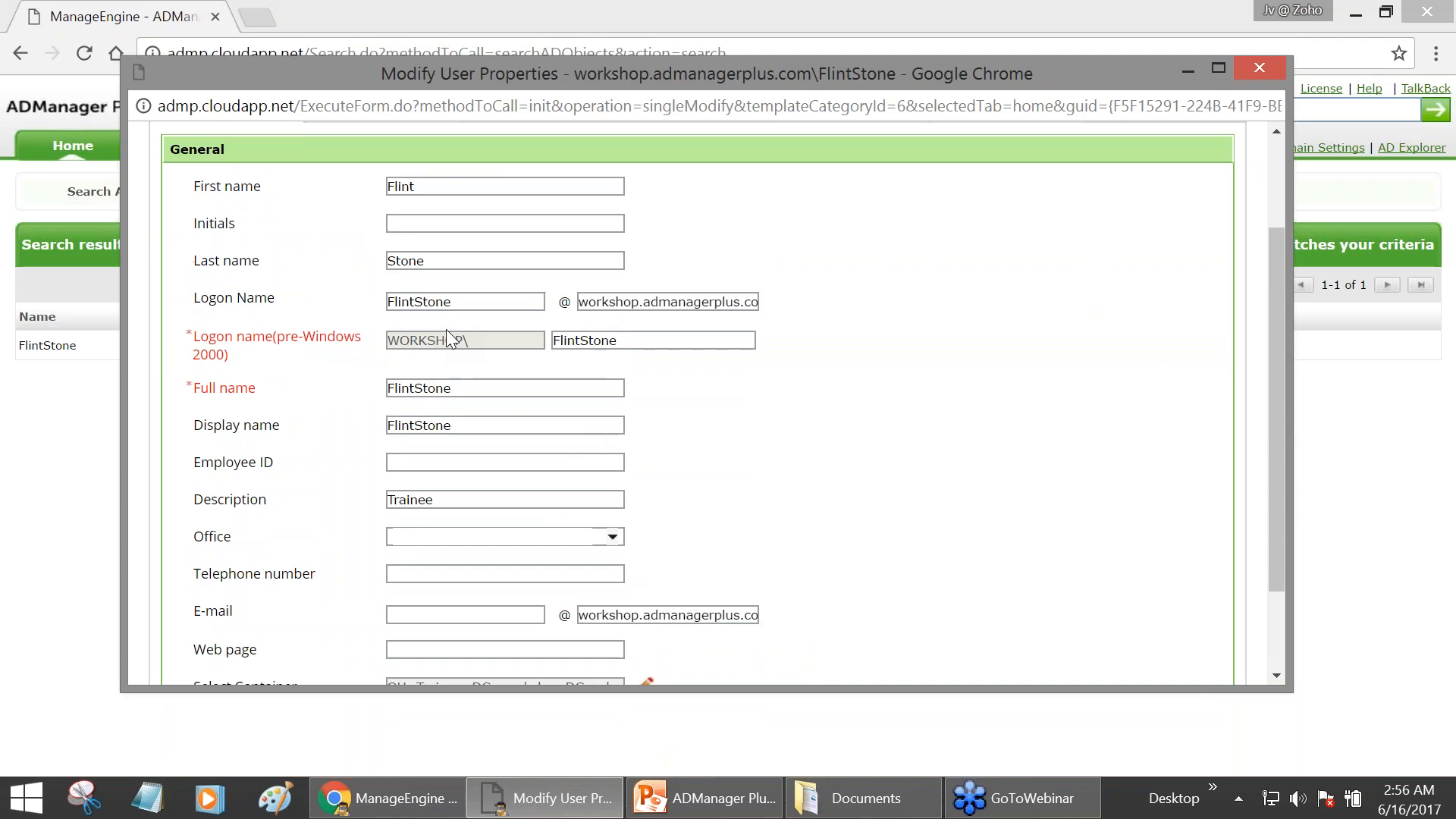
{"action": "scroll", "coordinate": [446, 331], "scroll_direction": "up", "scroll_amount": 2}
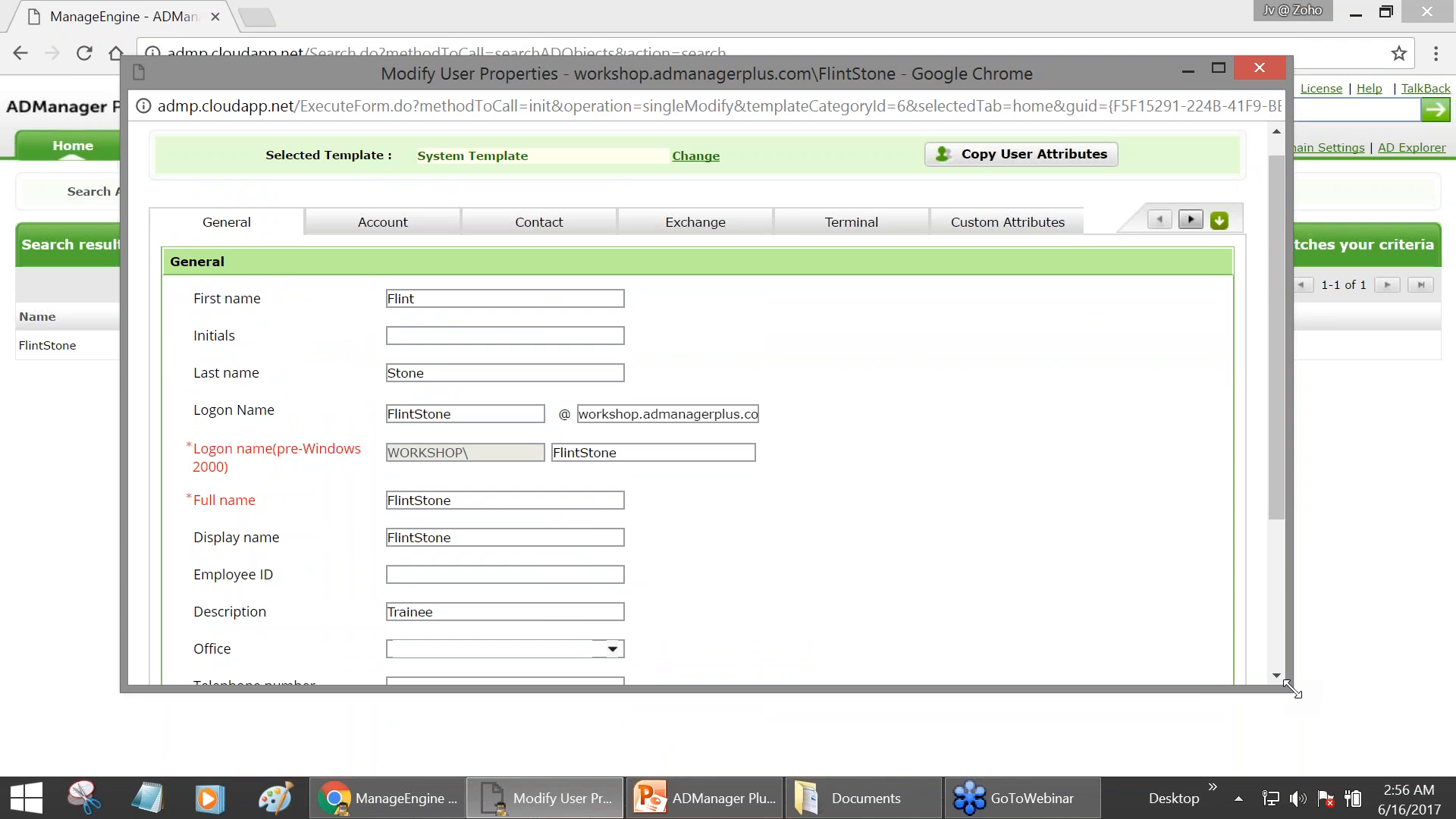
{"action": "left_click_drag", "start_coordinate": [1291, 688], "coordinate": [1346, 751]}
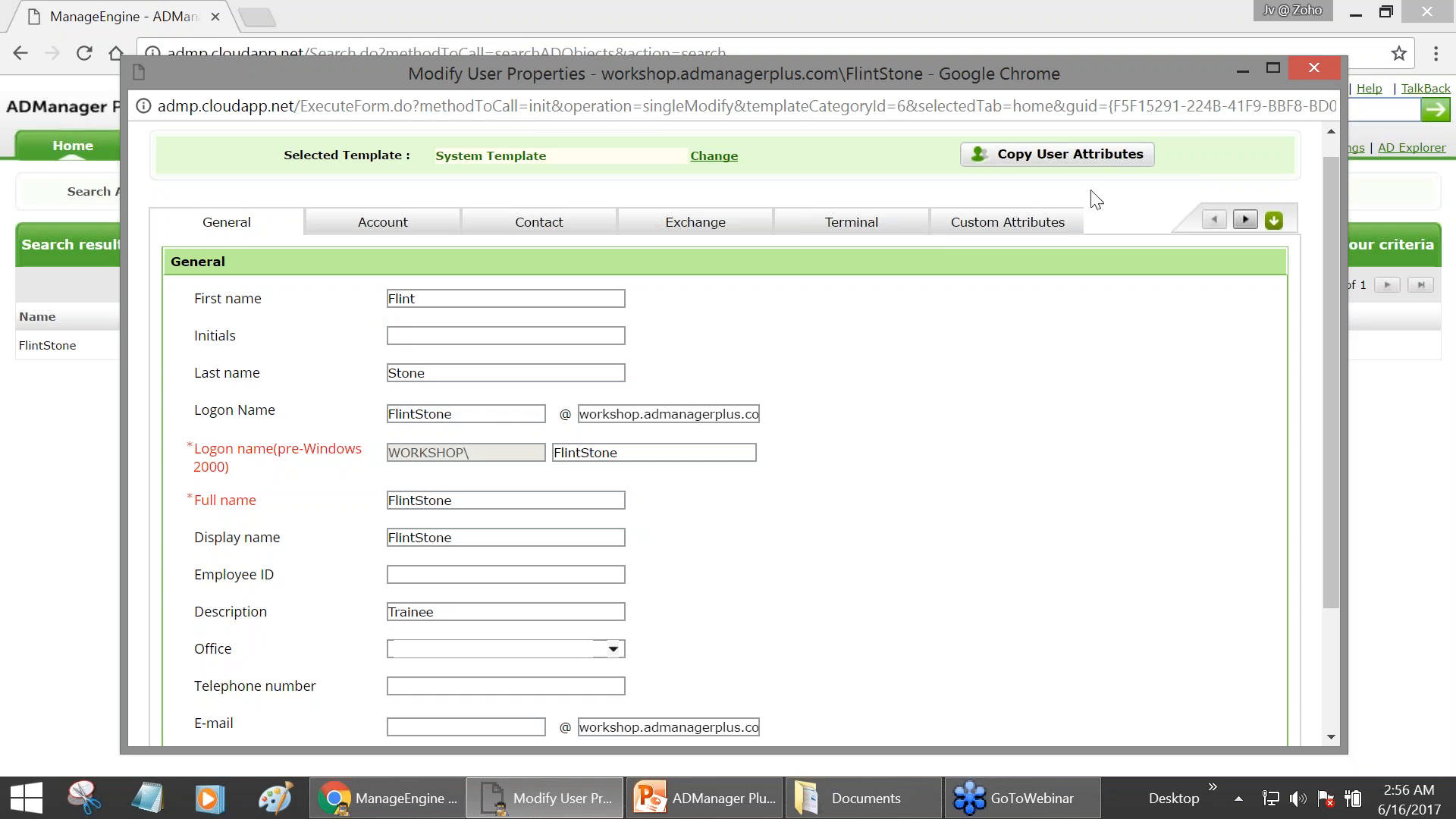
{"action": "left_click", "coordinate": [1324, 66]}
- Search AD objects again for 'flint'
{"action": "left_click", "coordinate": [1187, 111]}
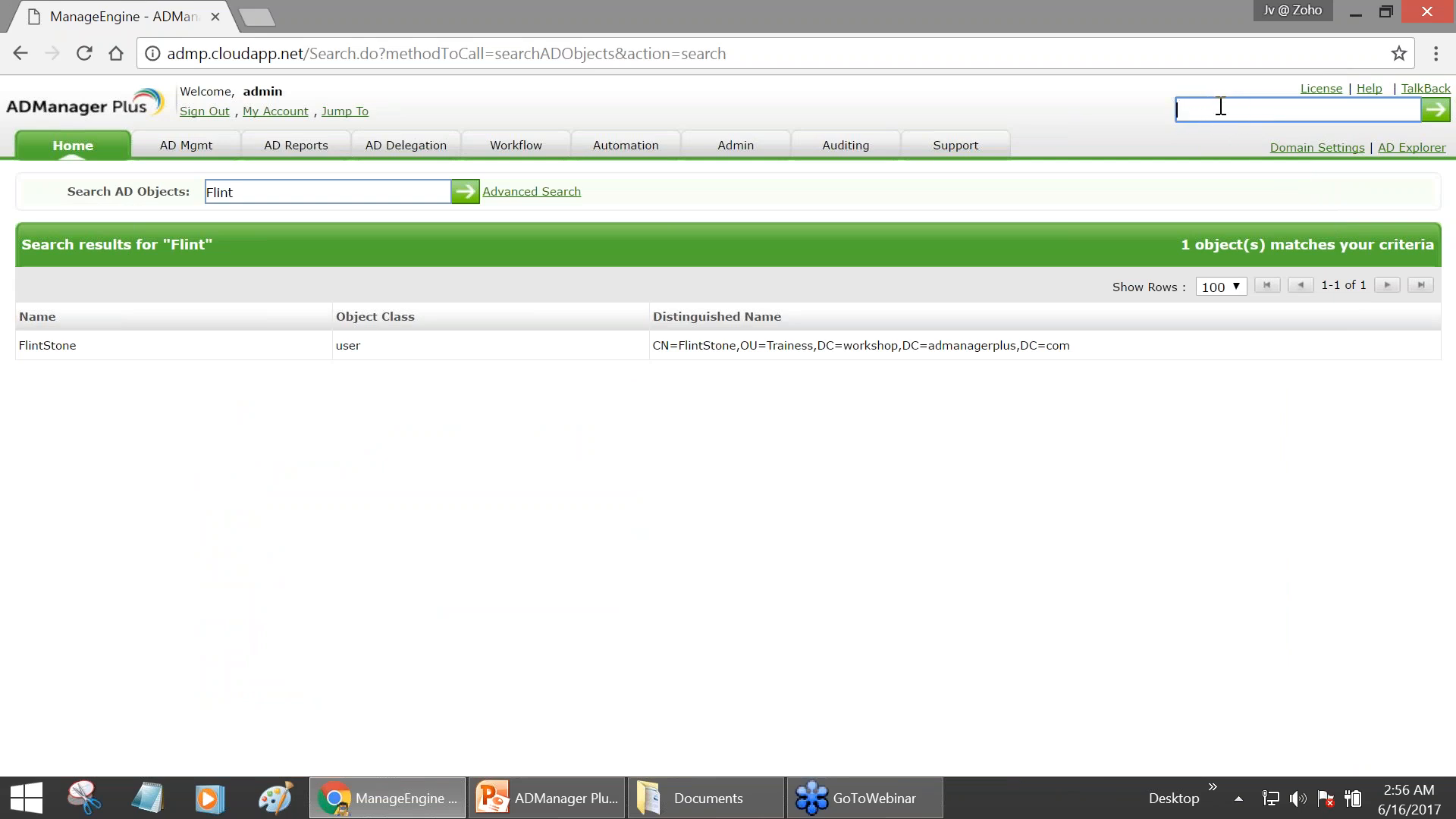
{"action": "type", "text": "flint"}
{"action": "key", "text": "Return"}
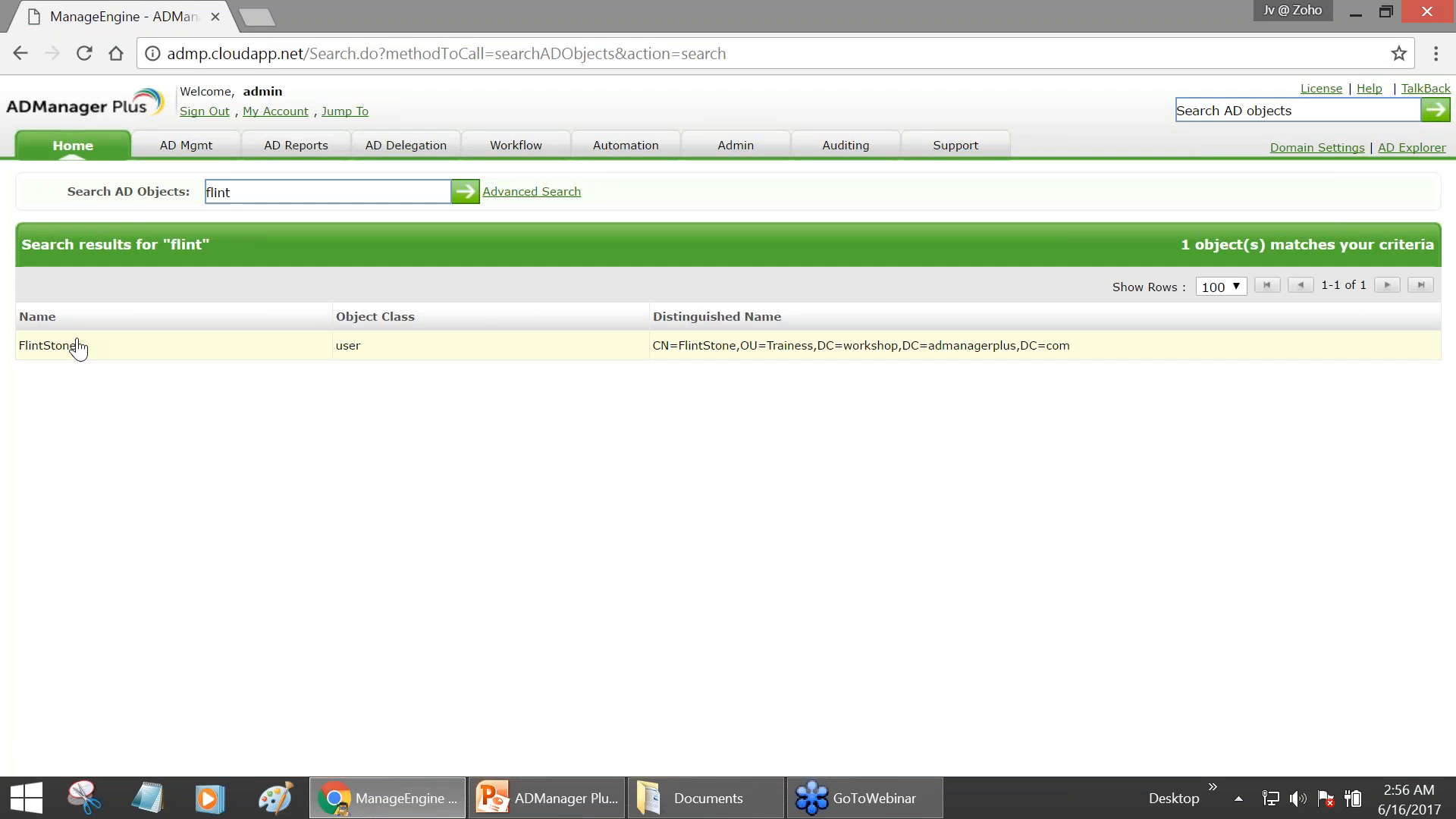
- Reopen FlintStone's properties, review the Account and Contact tabs, and show the template chooser
{"action": "left_click", "coordinate": [384, 350]}
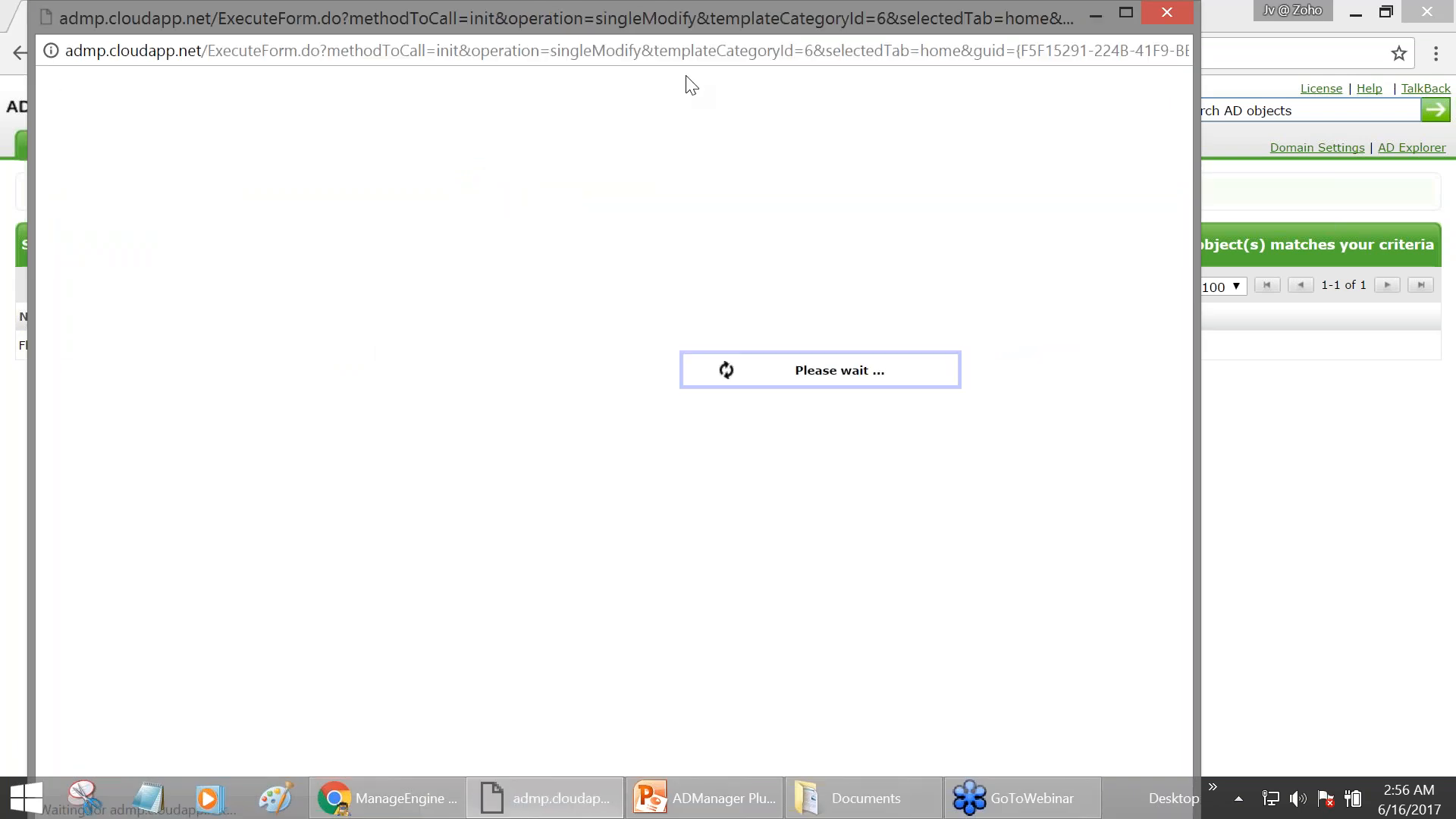
{"action": "left_click_drag", "start_coordinate": [713, 21], "coordinate": [880, 51]}
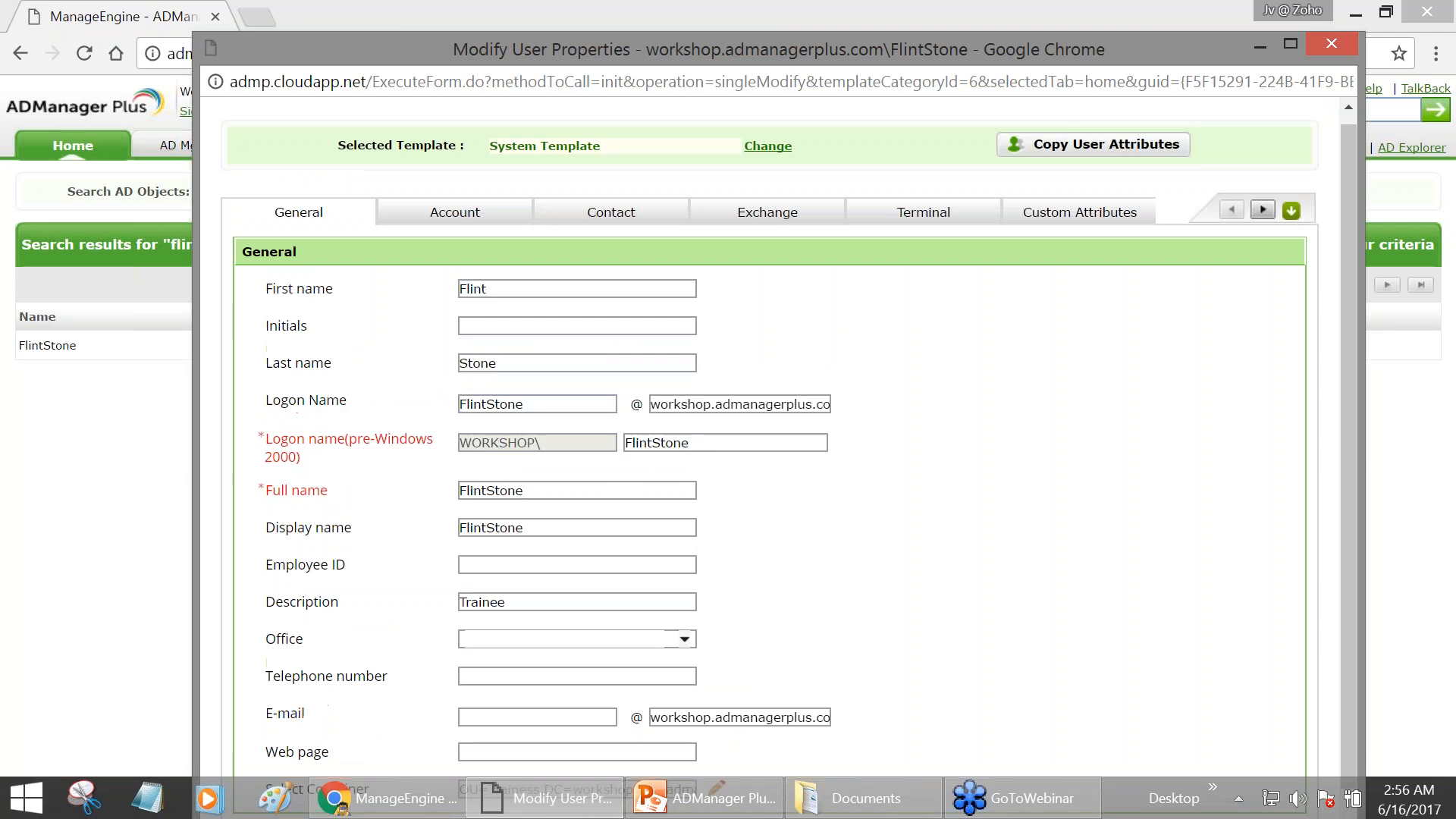
{"action": "scroll", "coordinate": [538, 549], "scroll_direction": "down", "scroll_amount": 1}
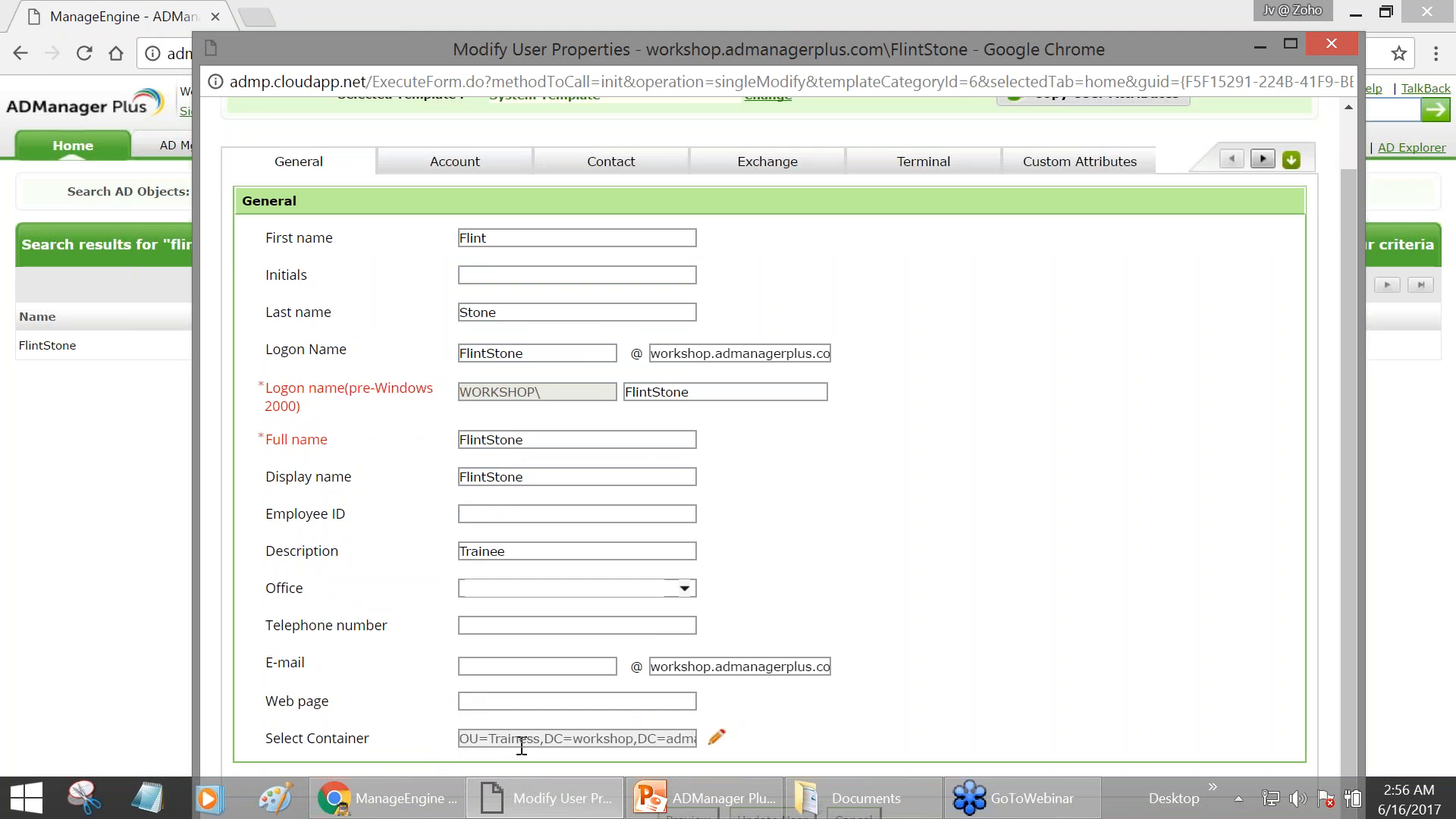
{"action": "left_click", "coordinate": [460, 172]}
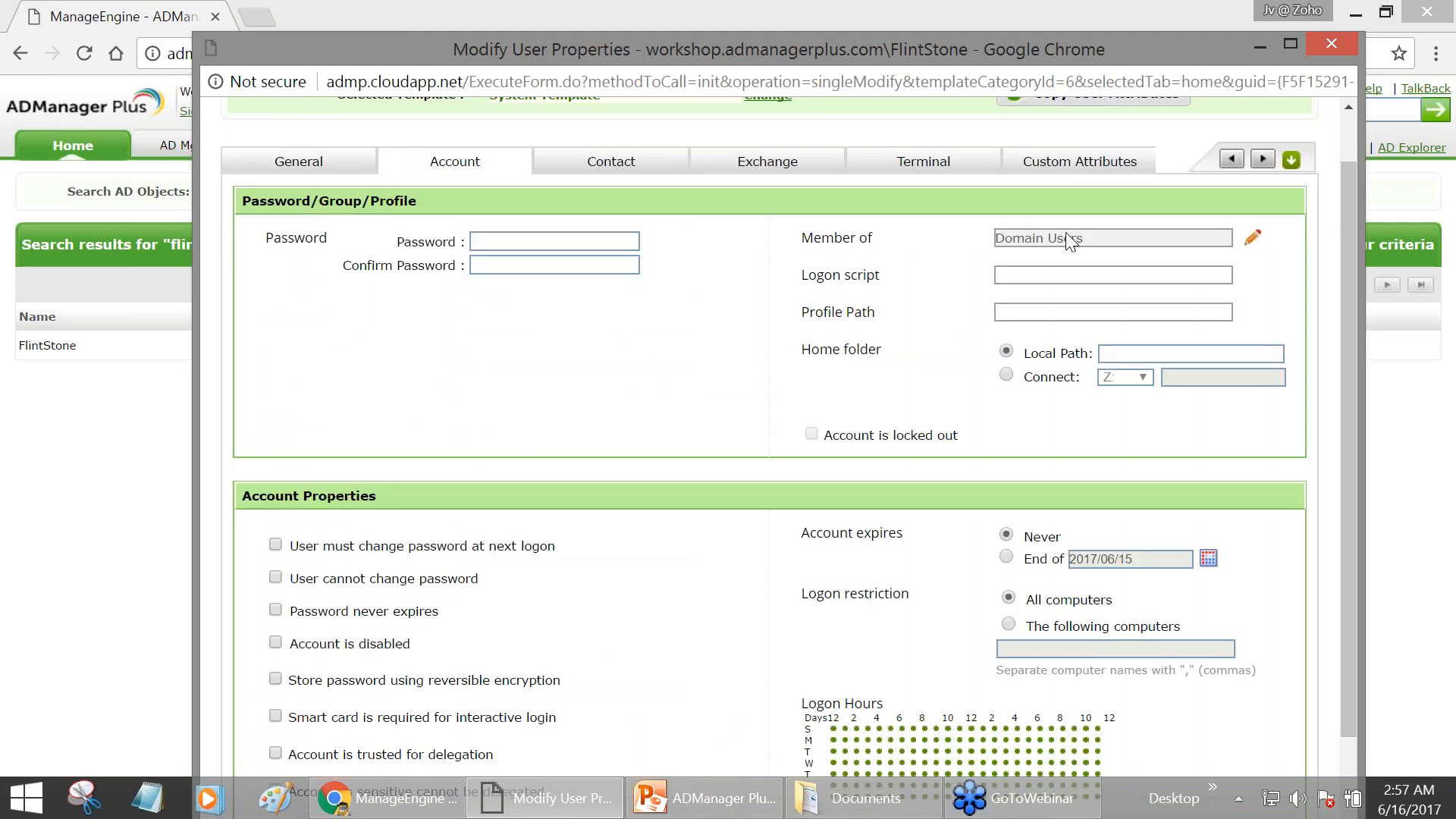
{"action": "left_click", "coordinate": [594, 173]}
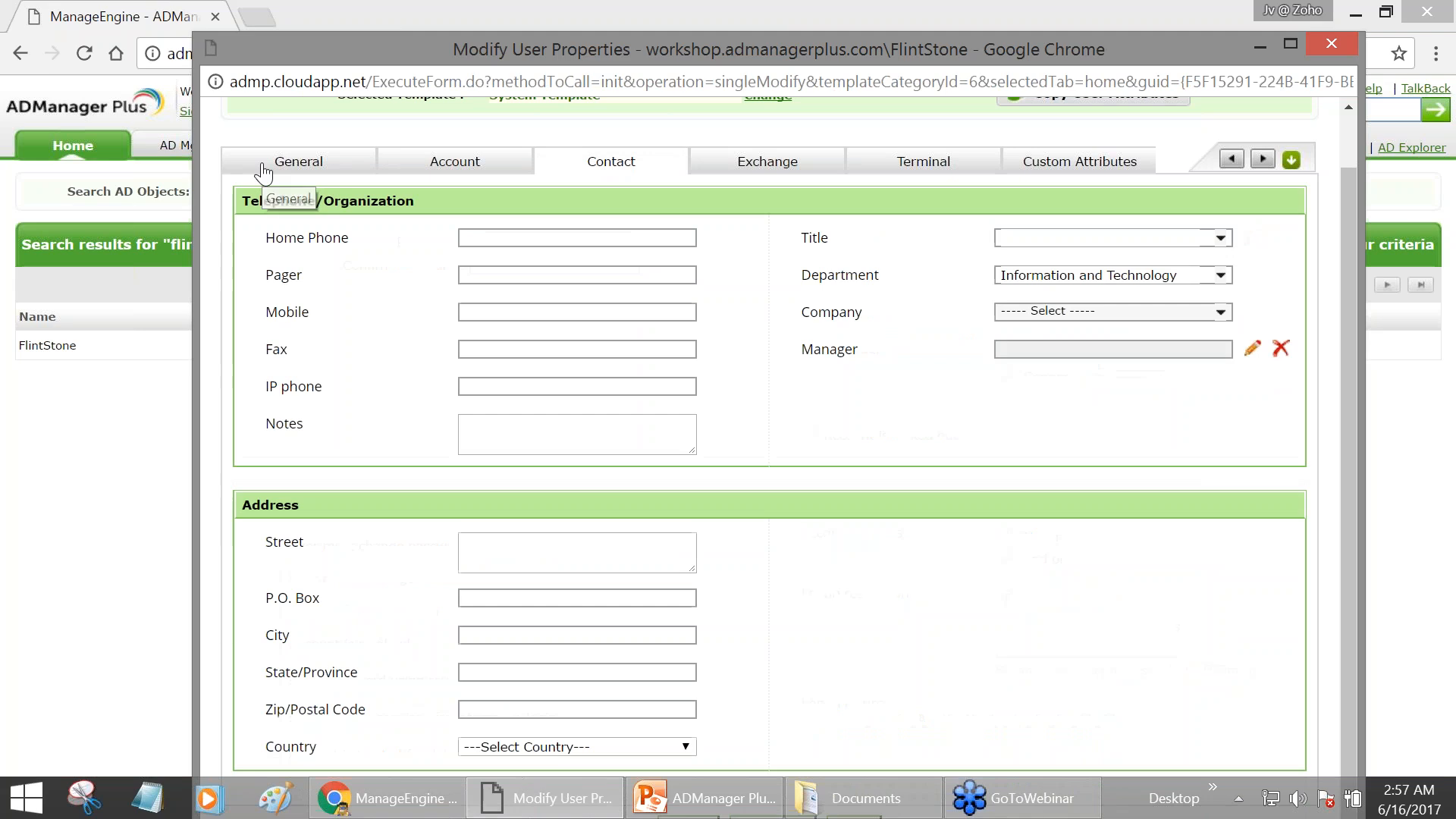
{"action": "left_click", "coordinate": [263, 165]}
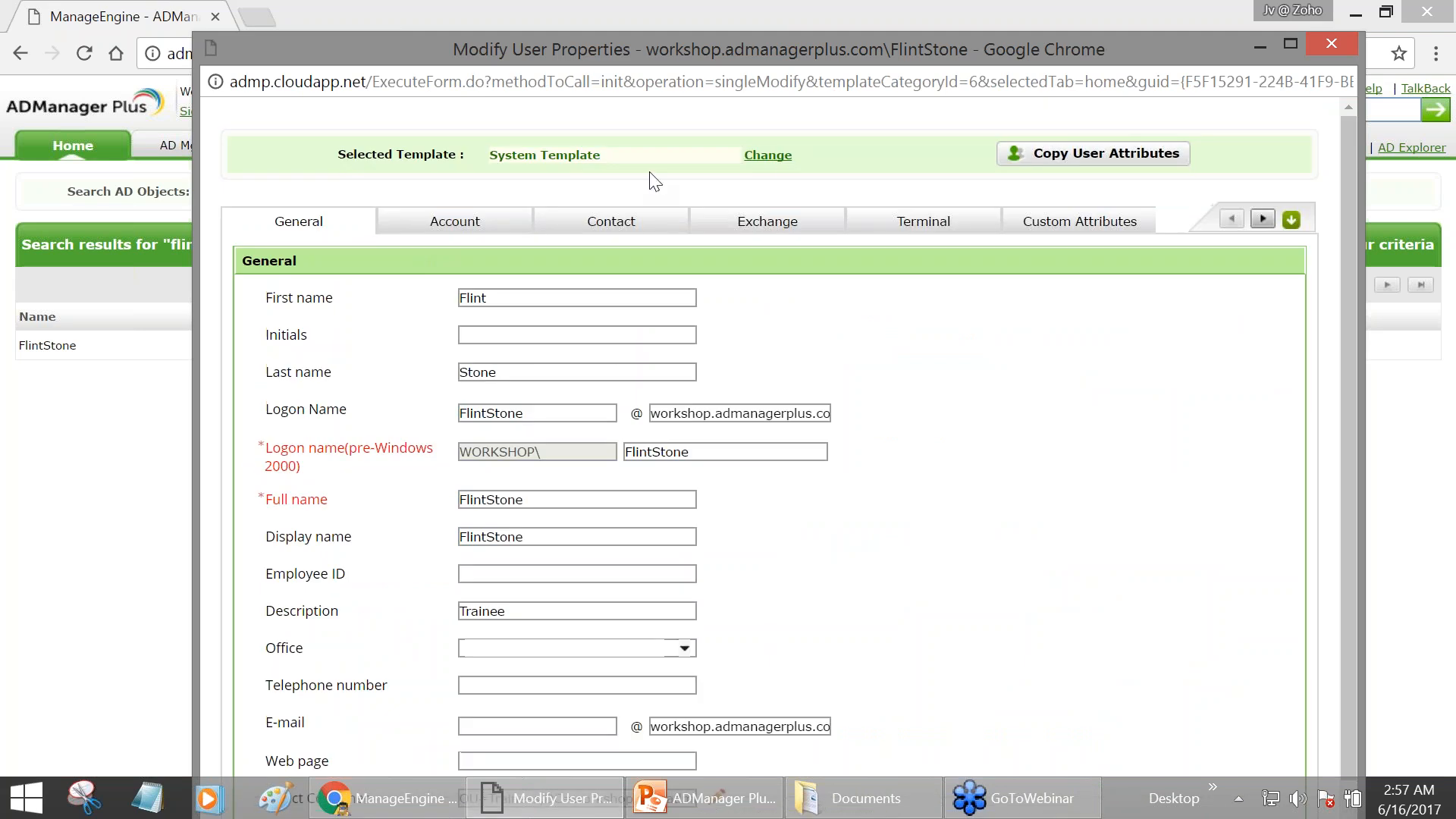
{"action": "left_click", "coordinate": [767, 157]}
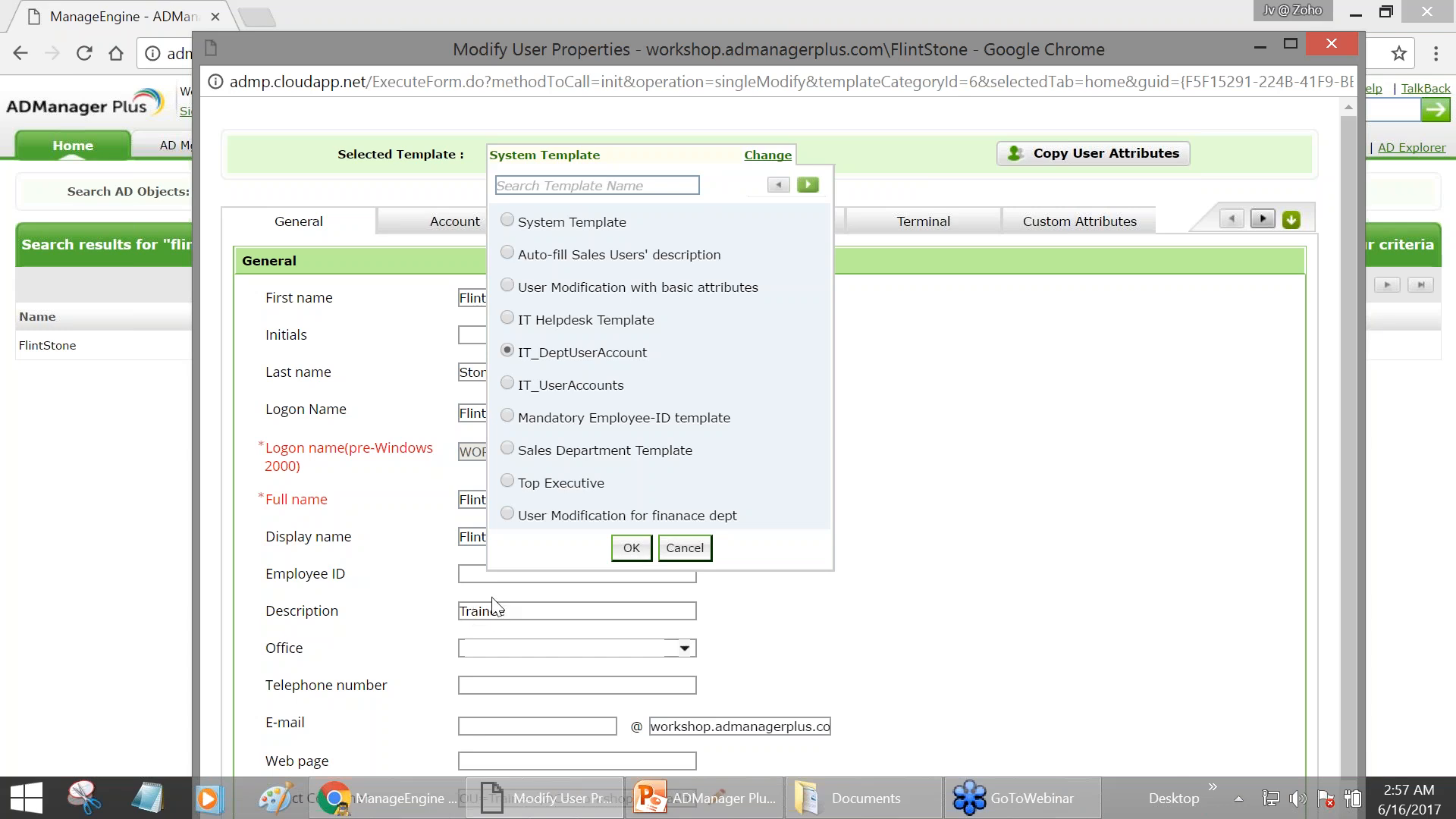
- Apply the IT_DeptUserAccount template to FlintStone and open its five Member of groups
{"action": "left_click", "coordinate": [631, 547]}
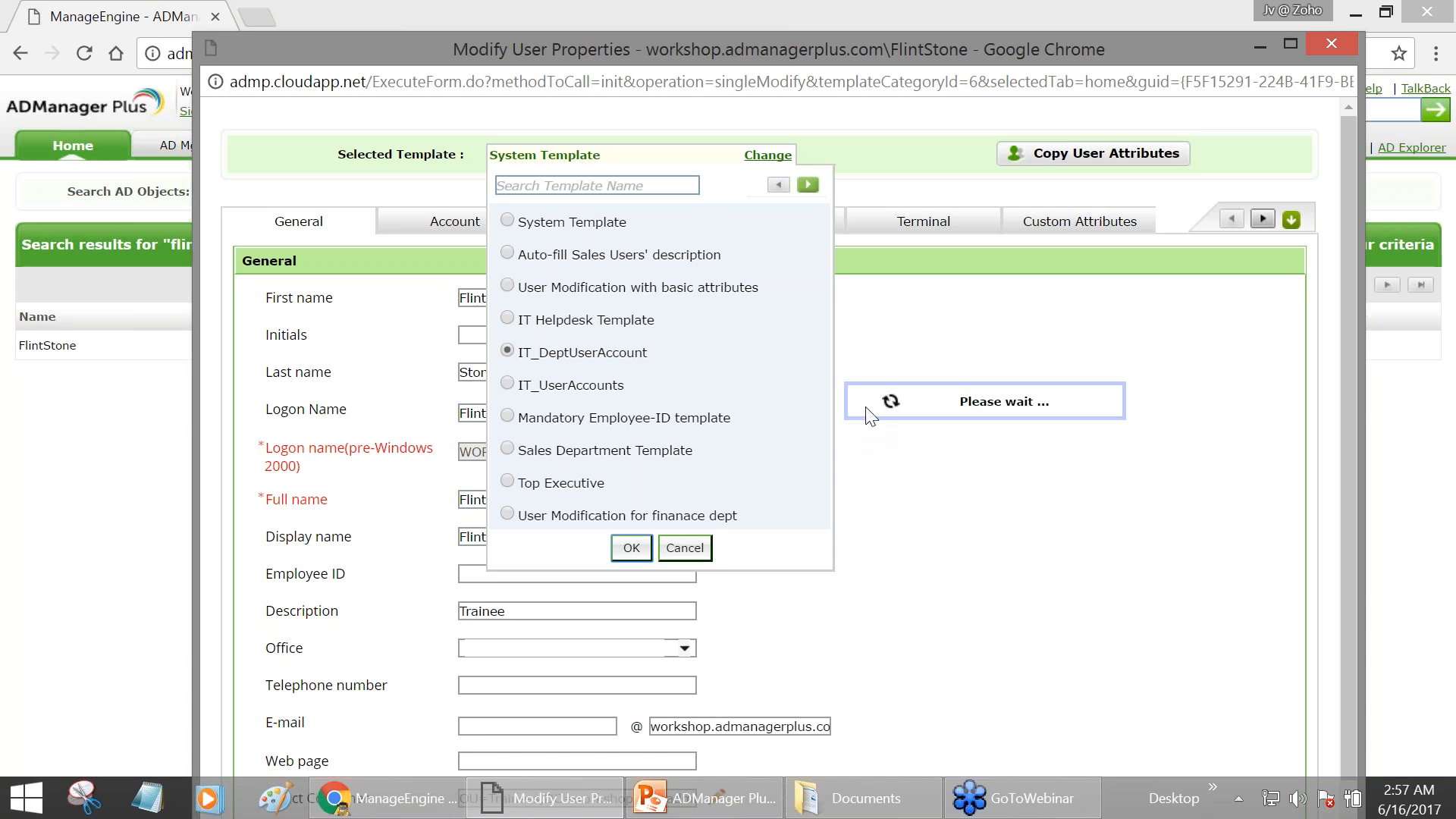
{"action": "scroll", "coordinate": [870, 416], "scroll_direction": "down", "scroll_amount": 1}
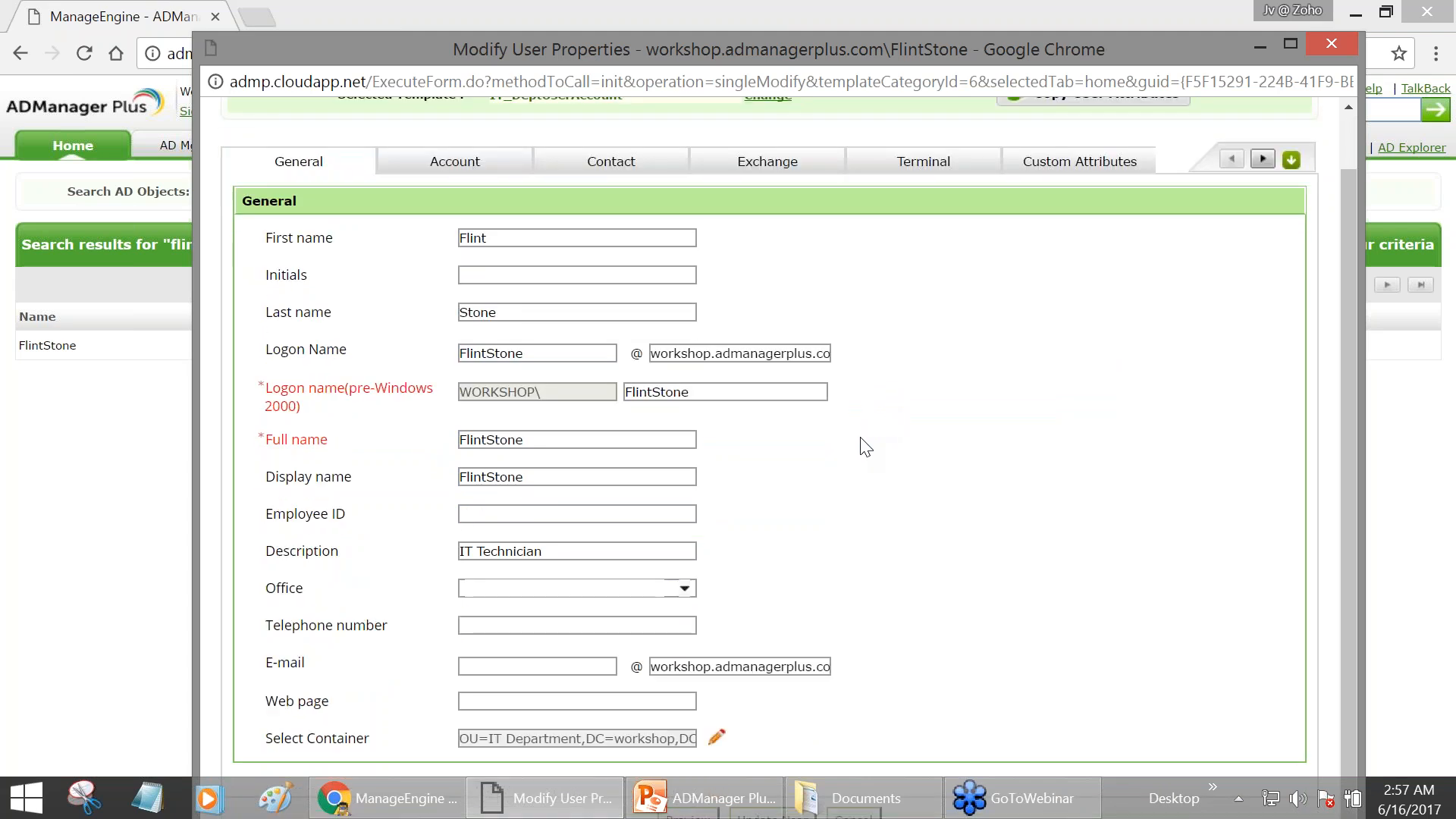
{"action": "scroll", "coordinate": [865, 449], "scroll_direction": "up", "scroll_amount": 1}
{"action": "left_click_drag", "start_coordinate": [936, 32], "coordinate": [936, 0]}
{"action": "scroll", "coordinate": [591, 458], "scroll_direction": "down", "scroll_amount": 3}
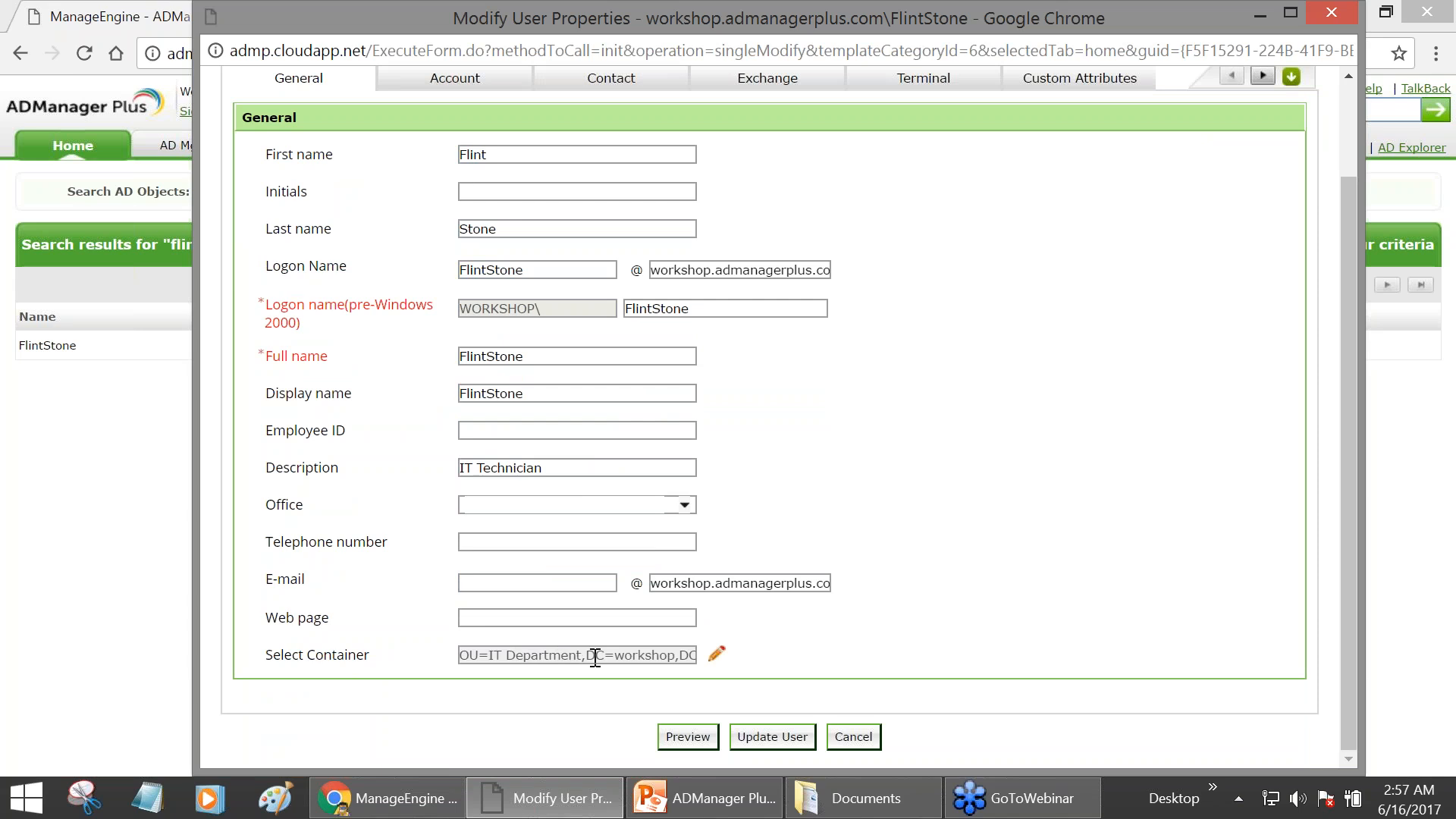
{"action": "scroll", "coordinate": [559, 658], "scroll_direction": "up", "scroll_amount": 3}
{"action": "left_click", "coordinate": [464, 202]}
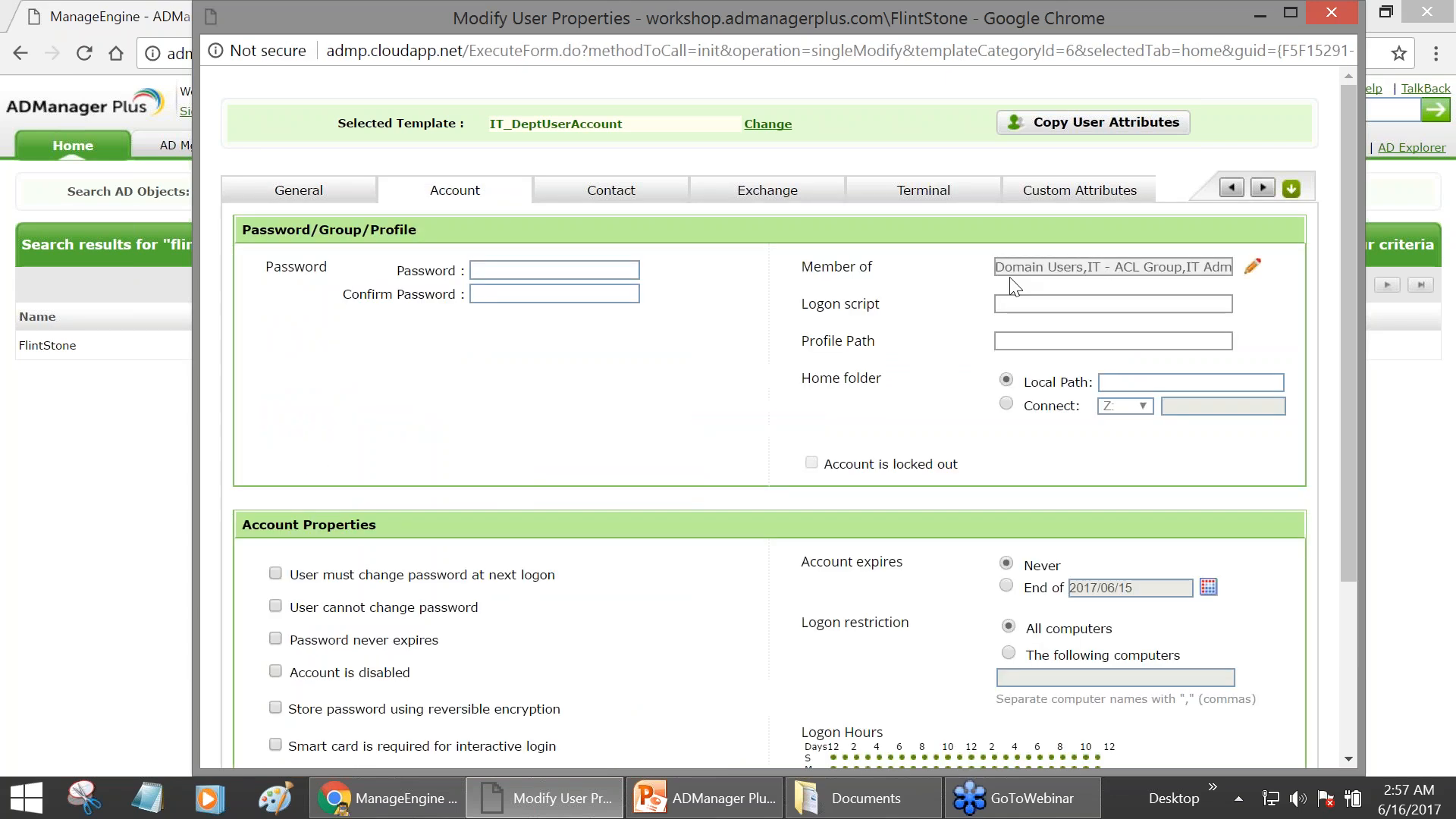
{"action": "left_click", "coordinate": [1252, 266]}
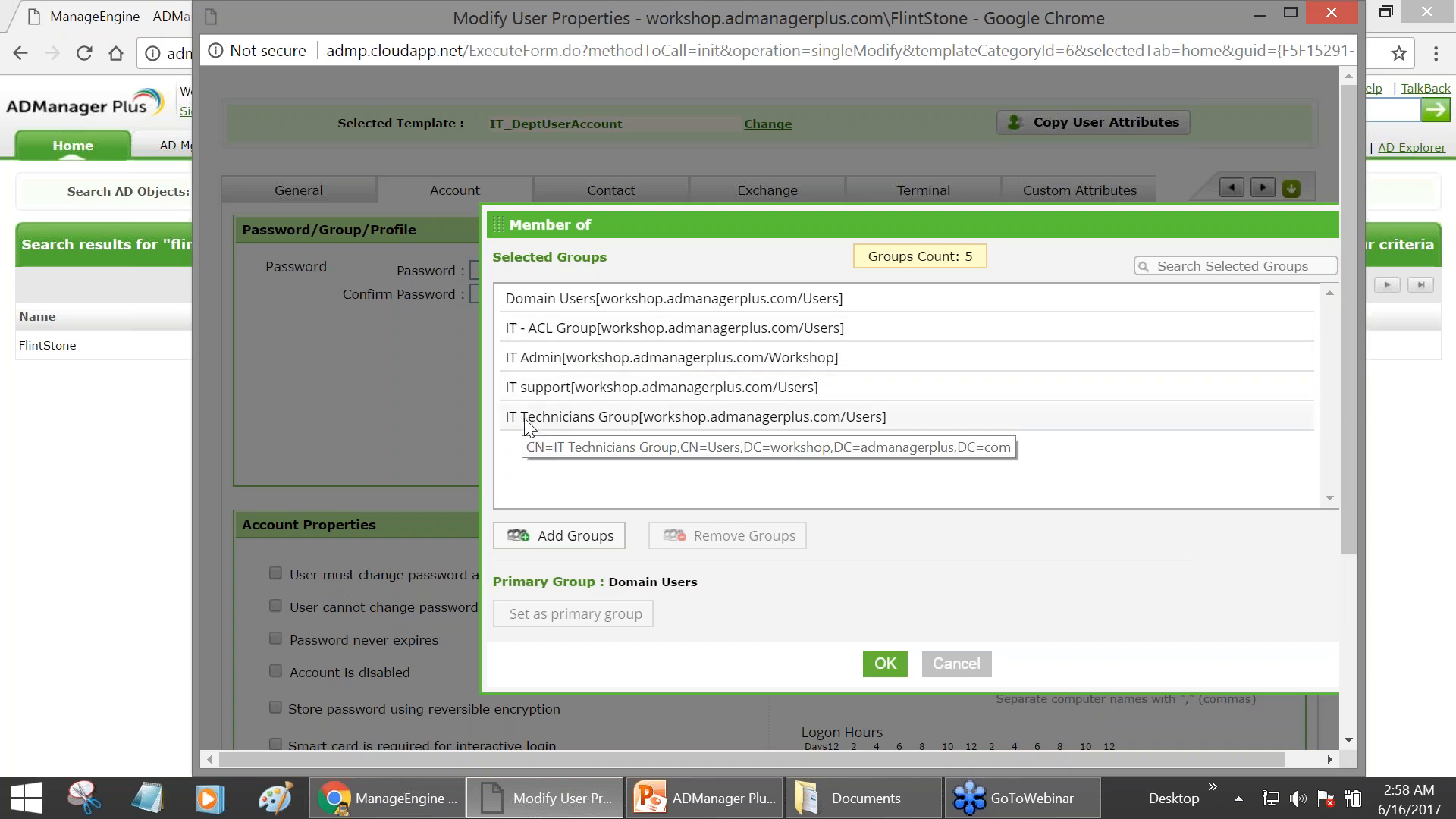
- Close the Member of list and scroll through FlintStone's Modify User Properties form
{"action": "left_click", "coordinate": [879, 661]}
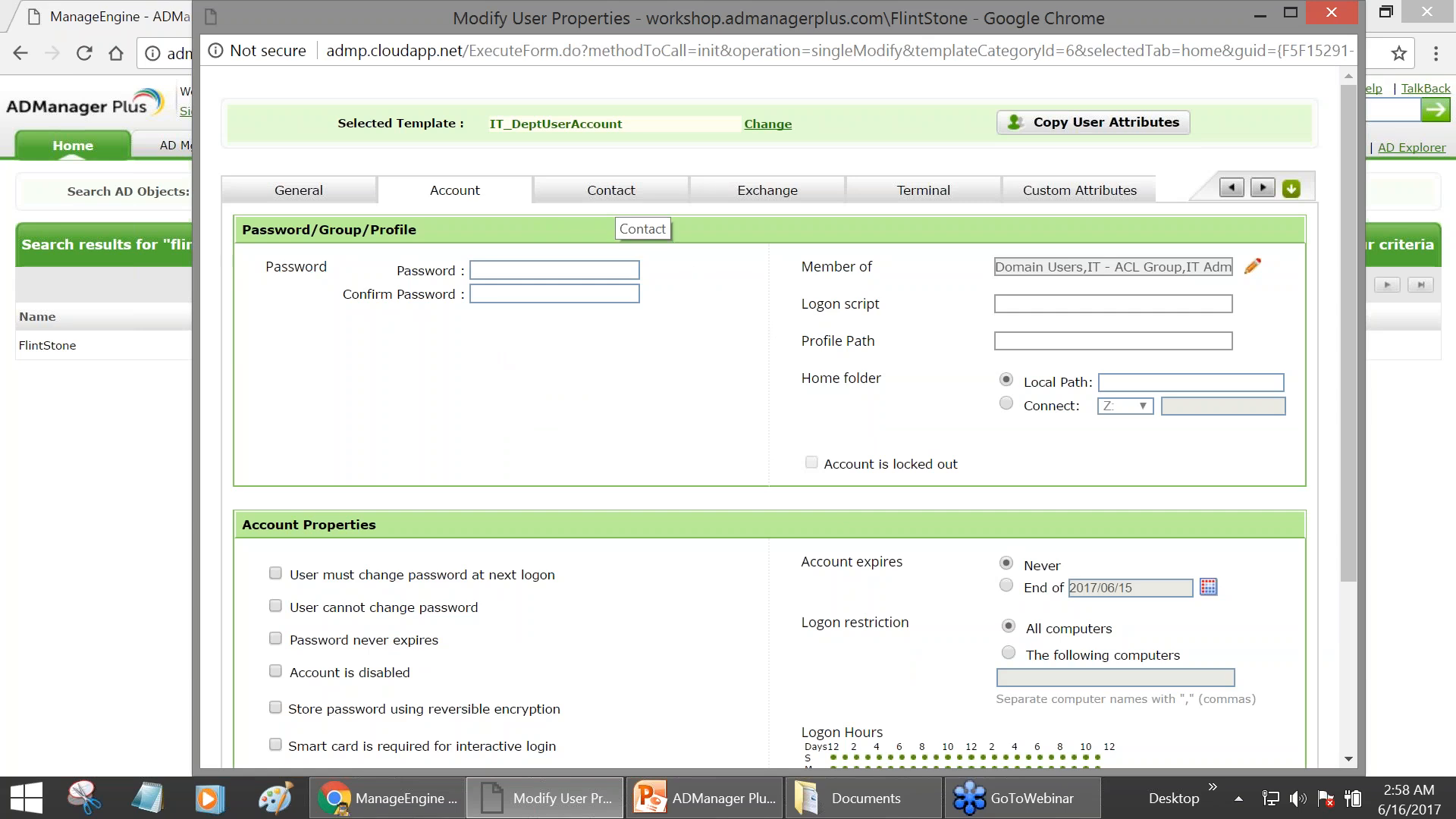
{"action": "left_click_drag", "start_coordinate": [230, 6], "coordinate": [288, 29]}
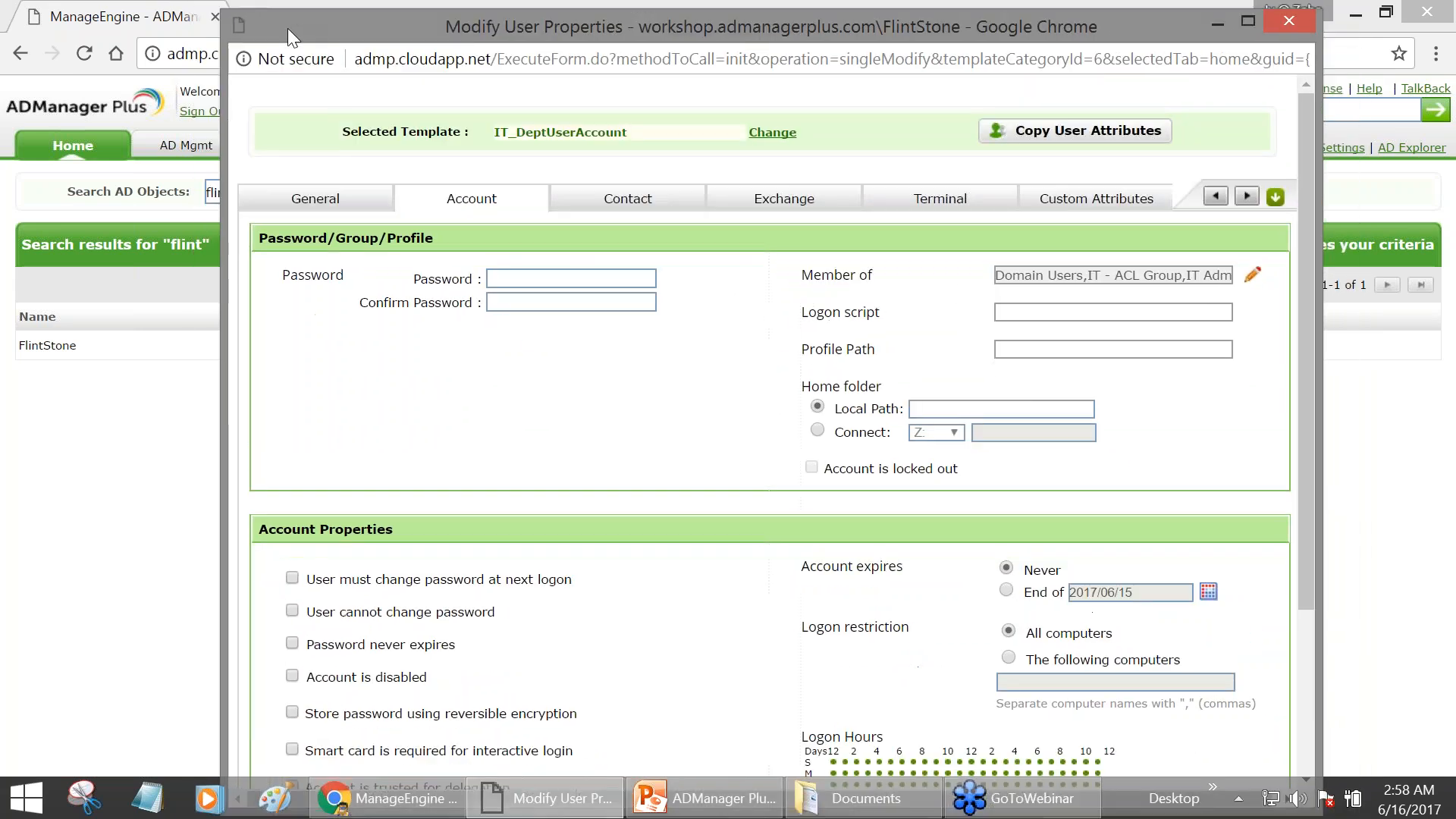
{"action": "scroll", "coordinate": [438, 327], "scroll_direction": "down", "scroll_amount": 1}
{"action": "scroll", "coordinate": [441, 329], "scroll_direction": "down", "scroll_amount": 1}
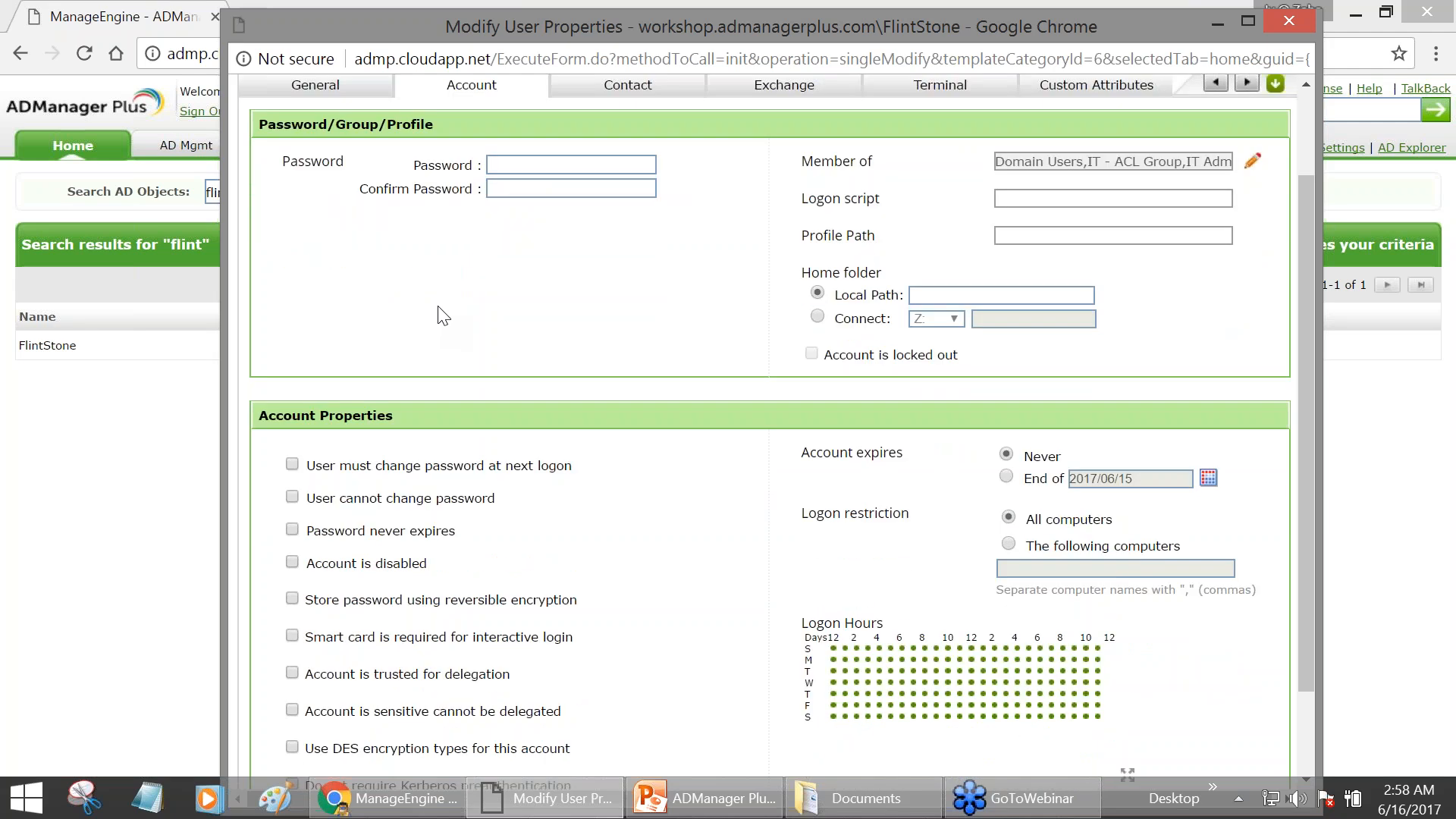
{"action": "scroll", "coordinate": [440, 313], "scroll_direction": "up", "scroll_amount": 1}
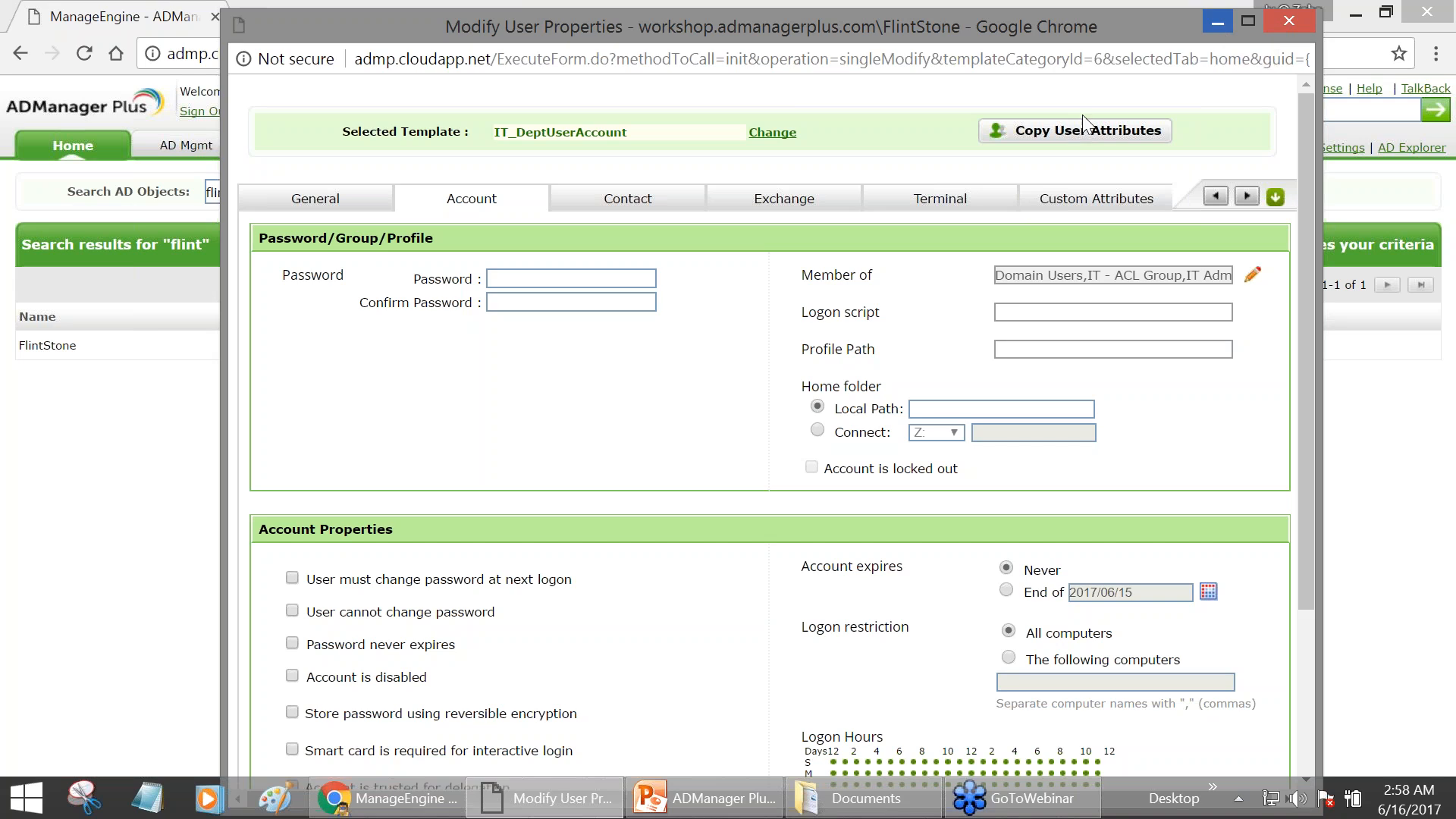
{"action": "scroll", "coordinate": [962, 225], "scroll_direction": "down", "scroll_amount": 3}
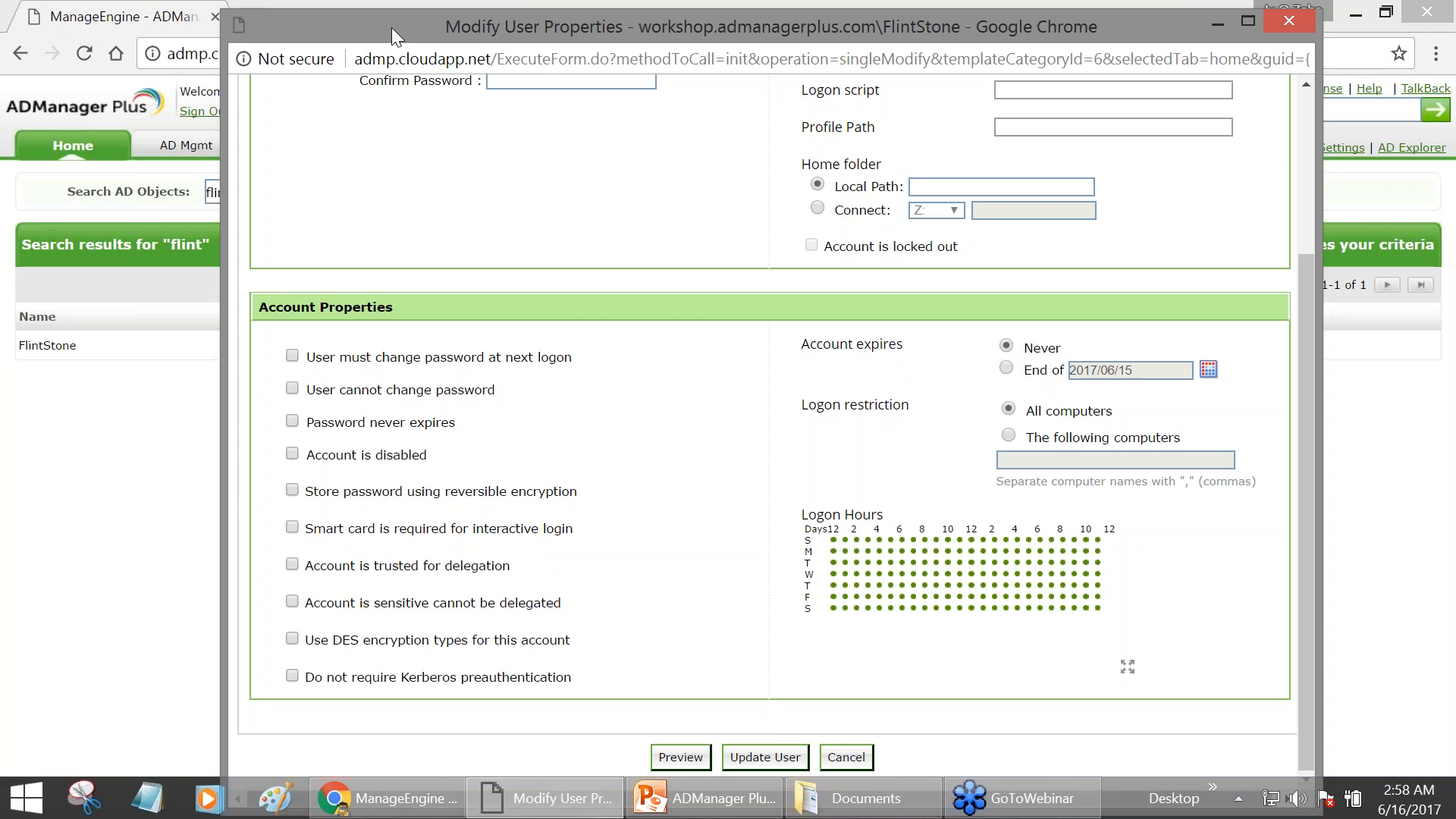
- Reposition the popup to review Account Properties: expires Never, logon from all computers
{"action": "left_click_drag", "start_coordinate": [391, 35], "coordinate": [415, 303]}
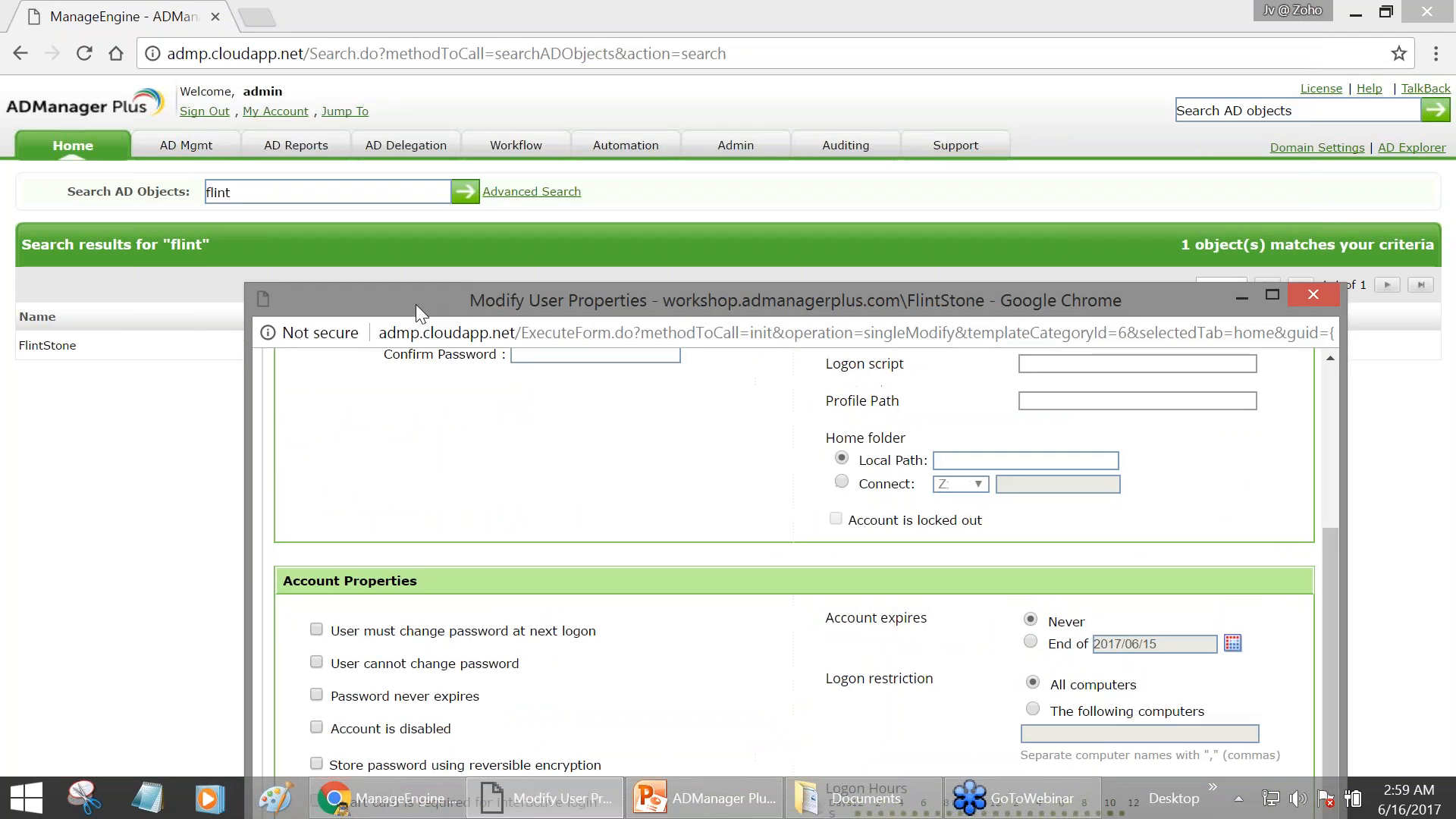
{"action": "scroll", "coordinate": [792, 531], "scroll_direction": "up", "scroll_amount": 2}
{"action": "scroll", "coordinate": [791, 531], "scroll_direction": "up", "scroll_amount": 2}
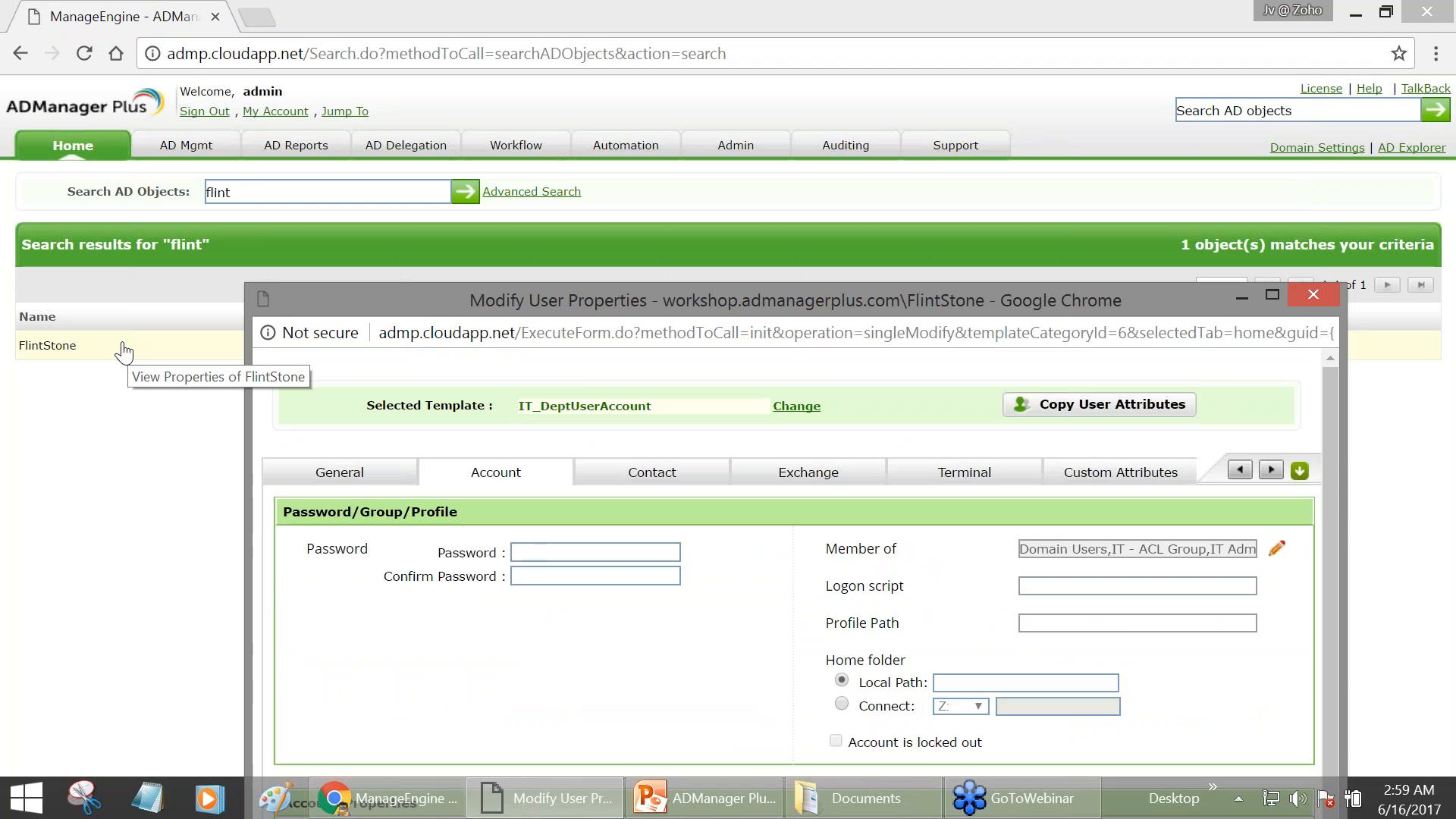
{"action": "left_click_drag", "start_coordinate": [670, 293], "coordinate": [623, 62]}
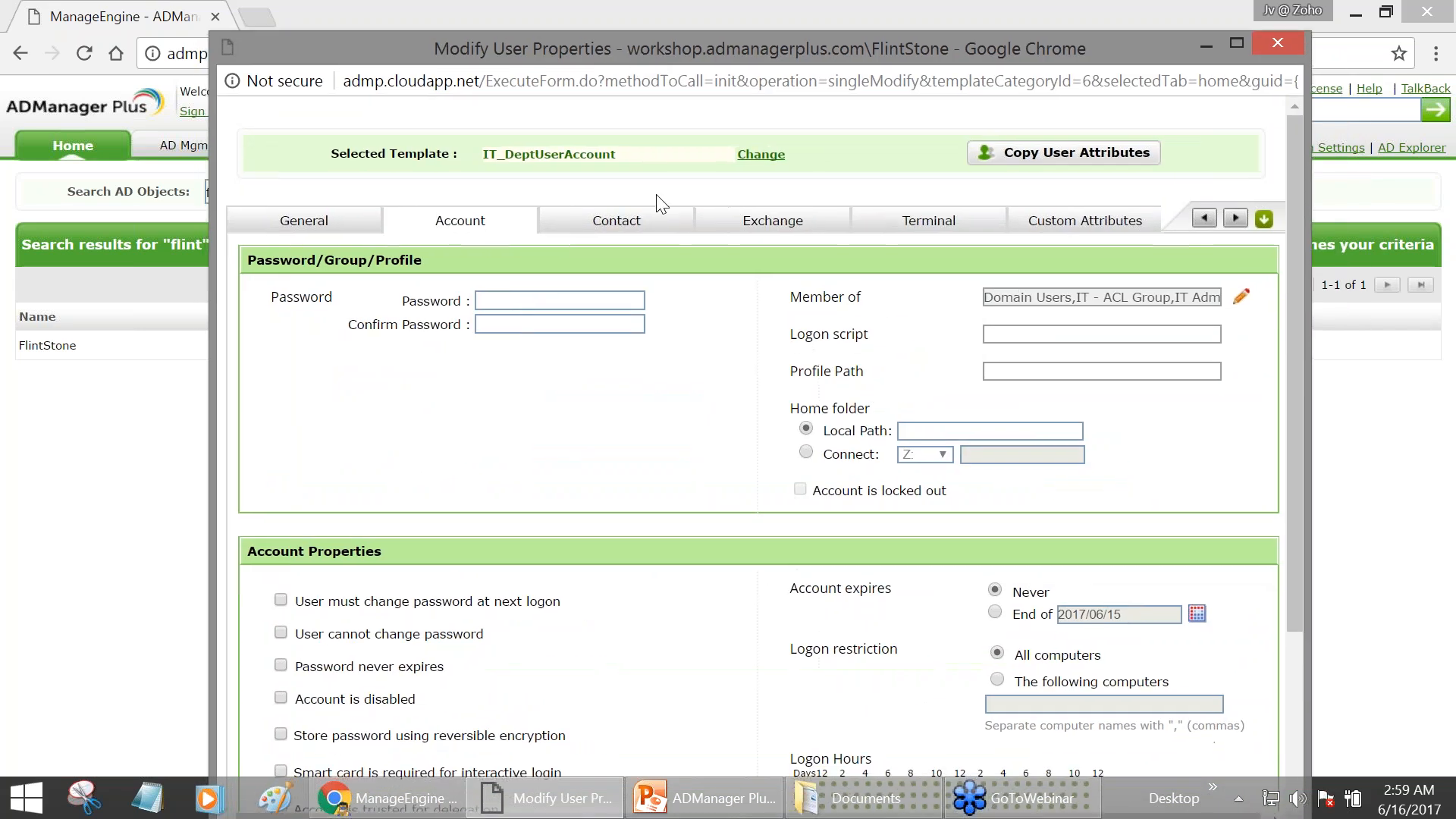
{"action": "scroll", "coordinate": [747, 517], "scroll_direction": "down", "scroll_amount": 3}
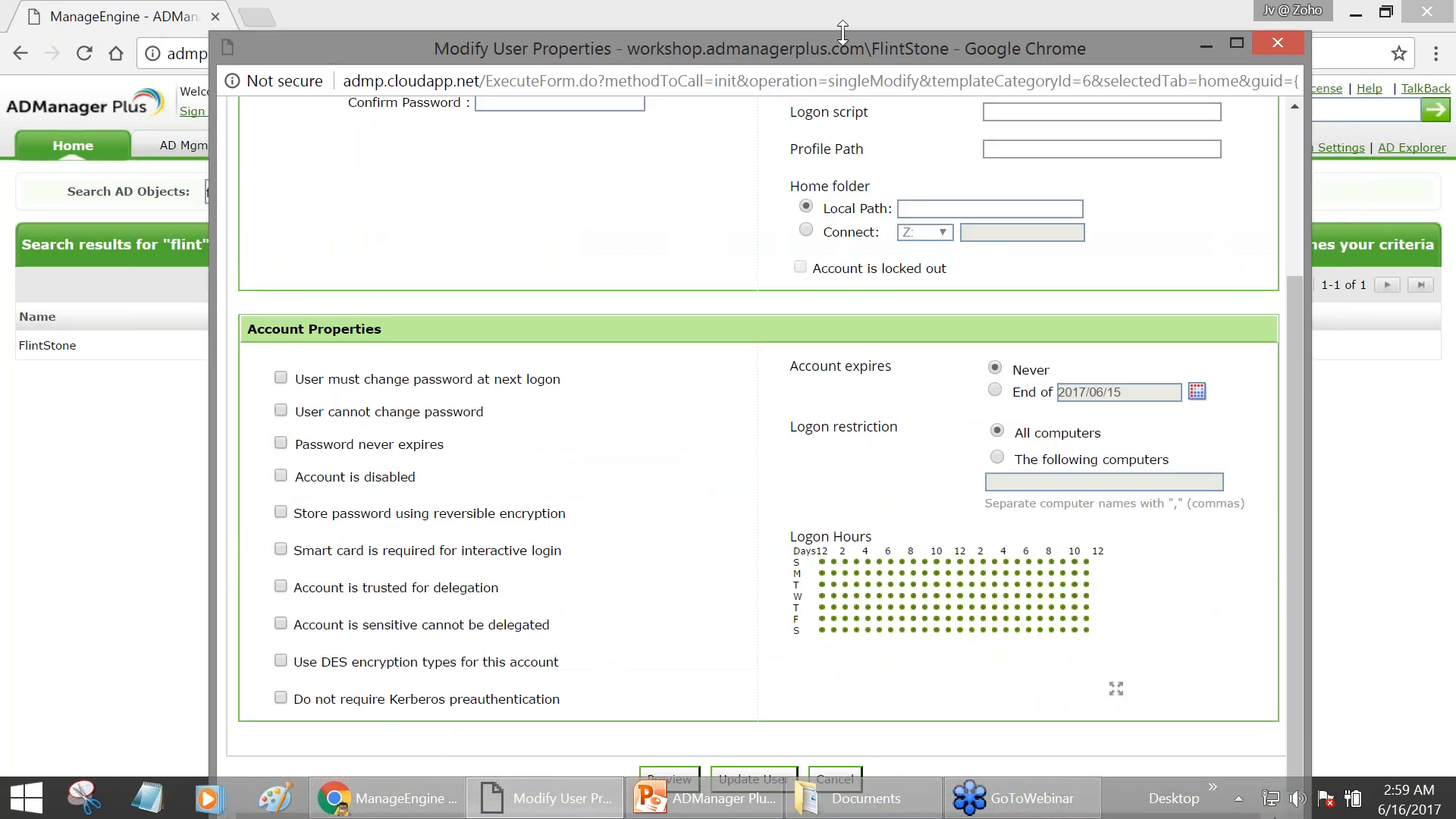
{"action": "left_click_drag", "start_coordinate": [843, 40], "coordinate": [853, 11]}
{"action": "scroll", "coordinate": [813, 256], "scroll_direction": "down", "scroll_amount": 2}
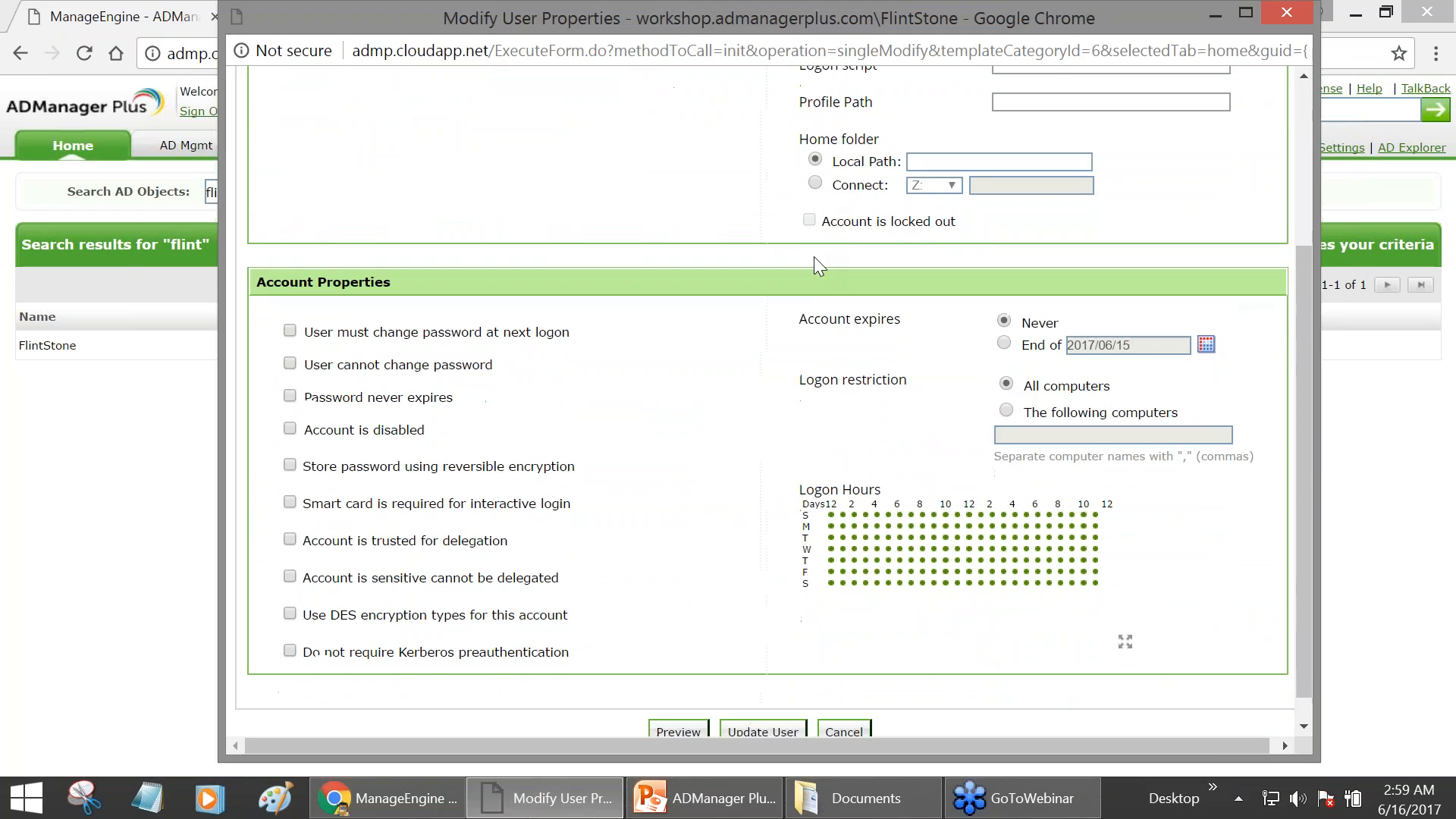
- Preview and apply FlintStone's update: manager ITAdmin-USA, IT Department container, description IT Technician
{"action": "left_click", "coordinate": [679, 704]}
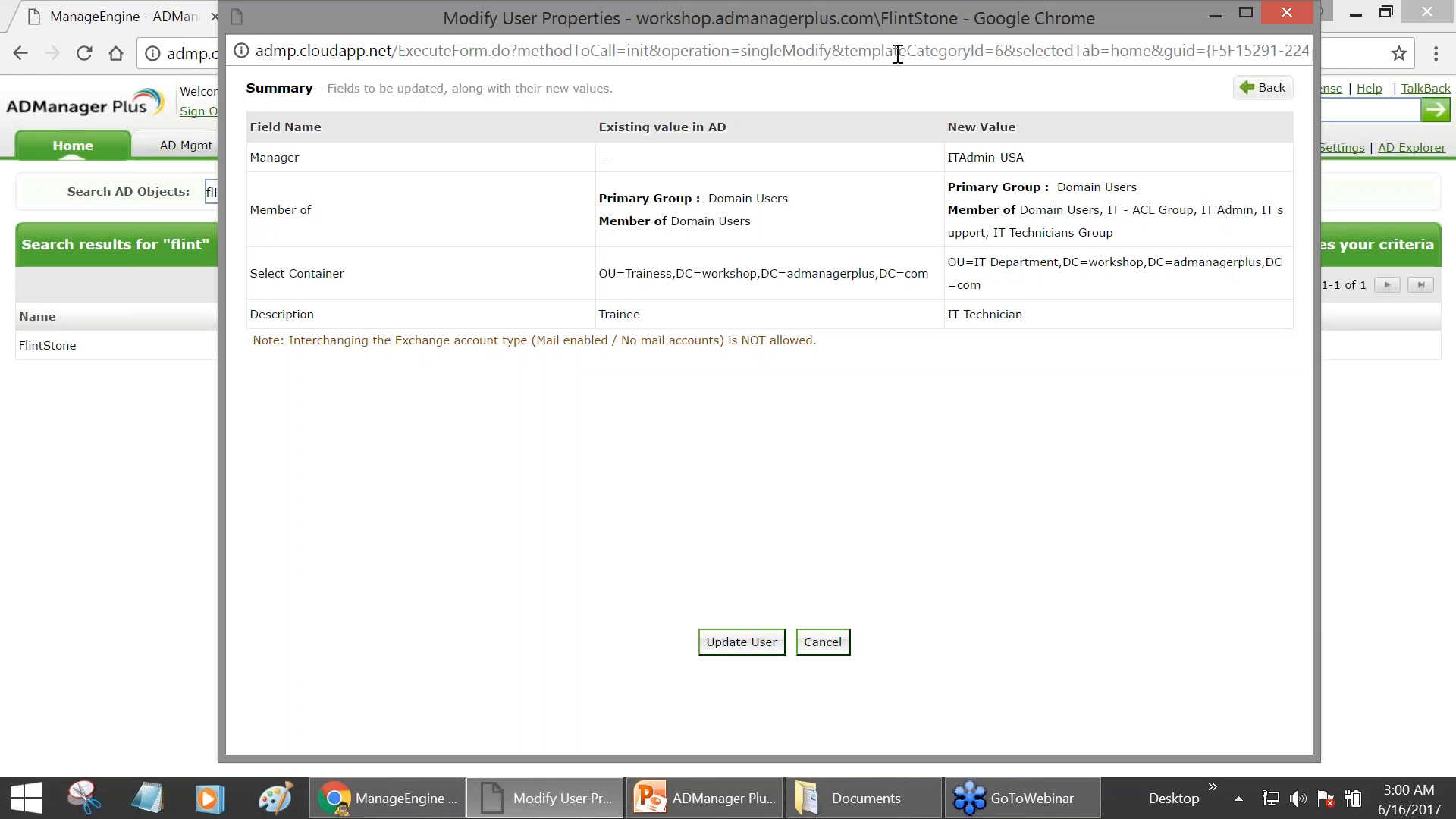
{"action": "left_click", "coordinate": [749, 641]}
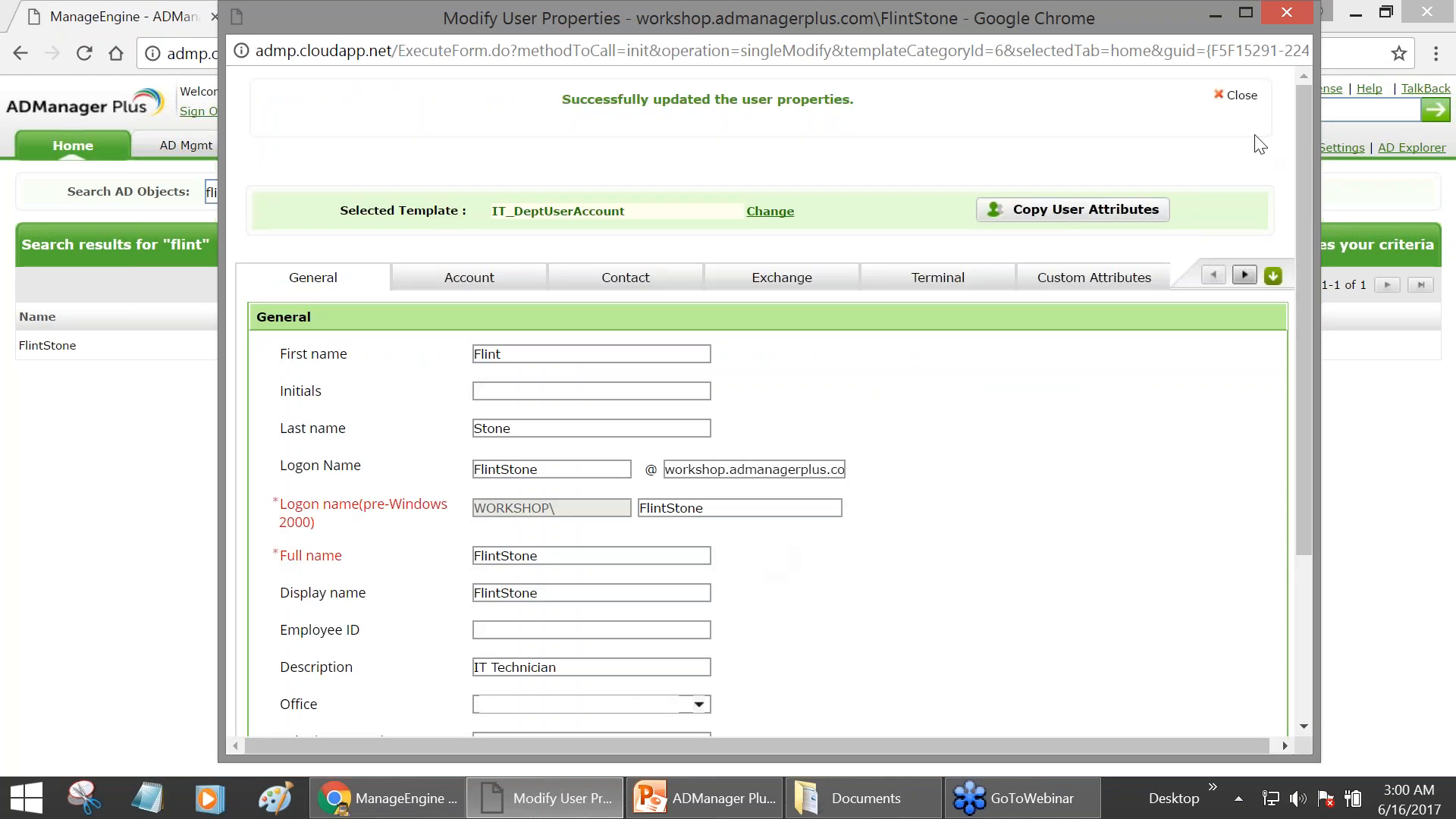
- Show the AD Mgmt page, then highlight the auto-updating group membership topic on PowerPoint slide 4
{"action": "left_click", "coordinate": [1216, 14]}
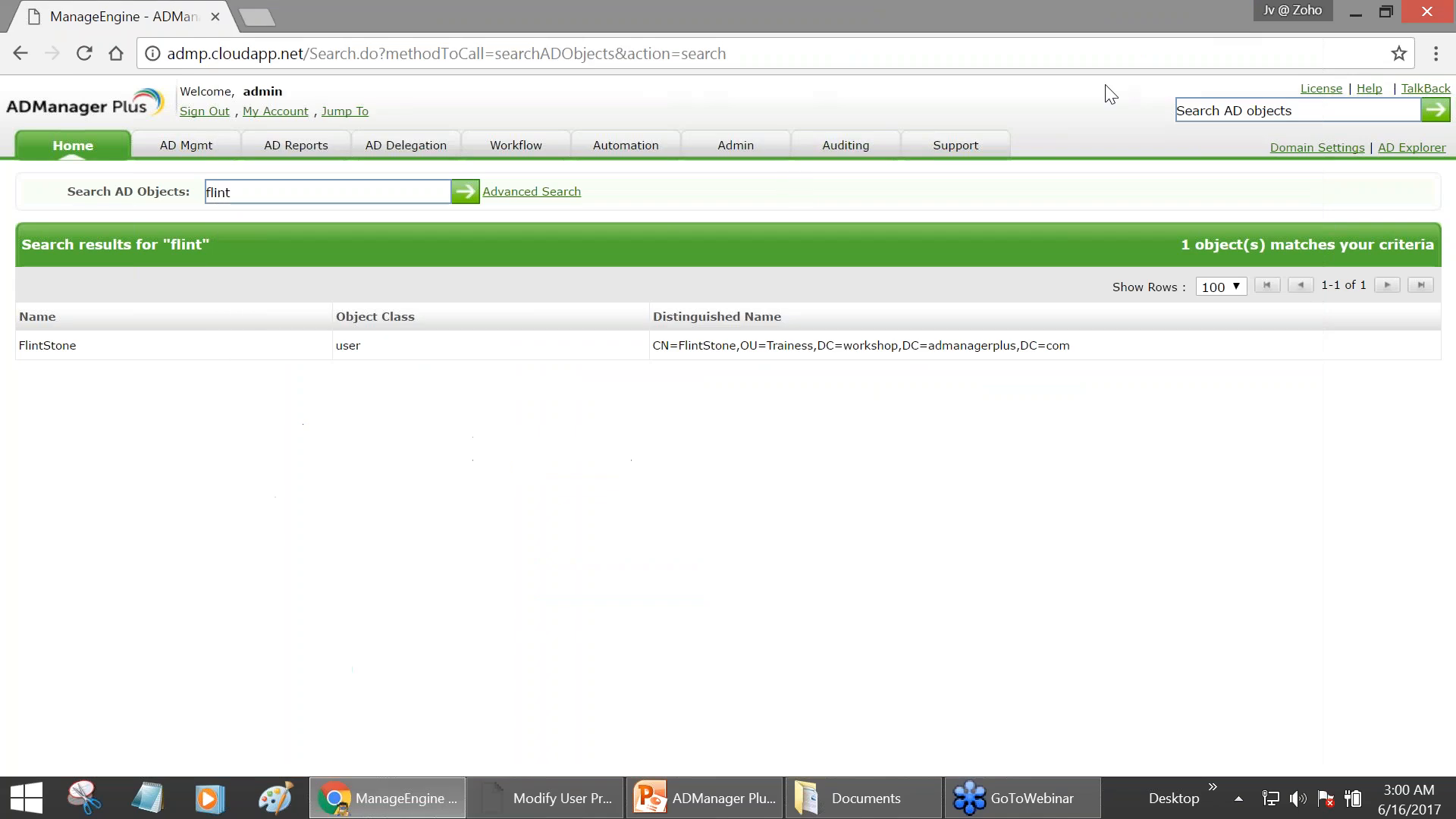
{"action": "left_click", "coordinate": [186, 145]}
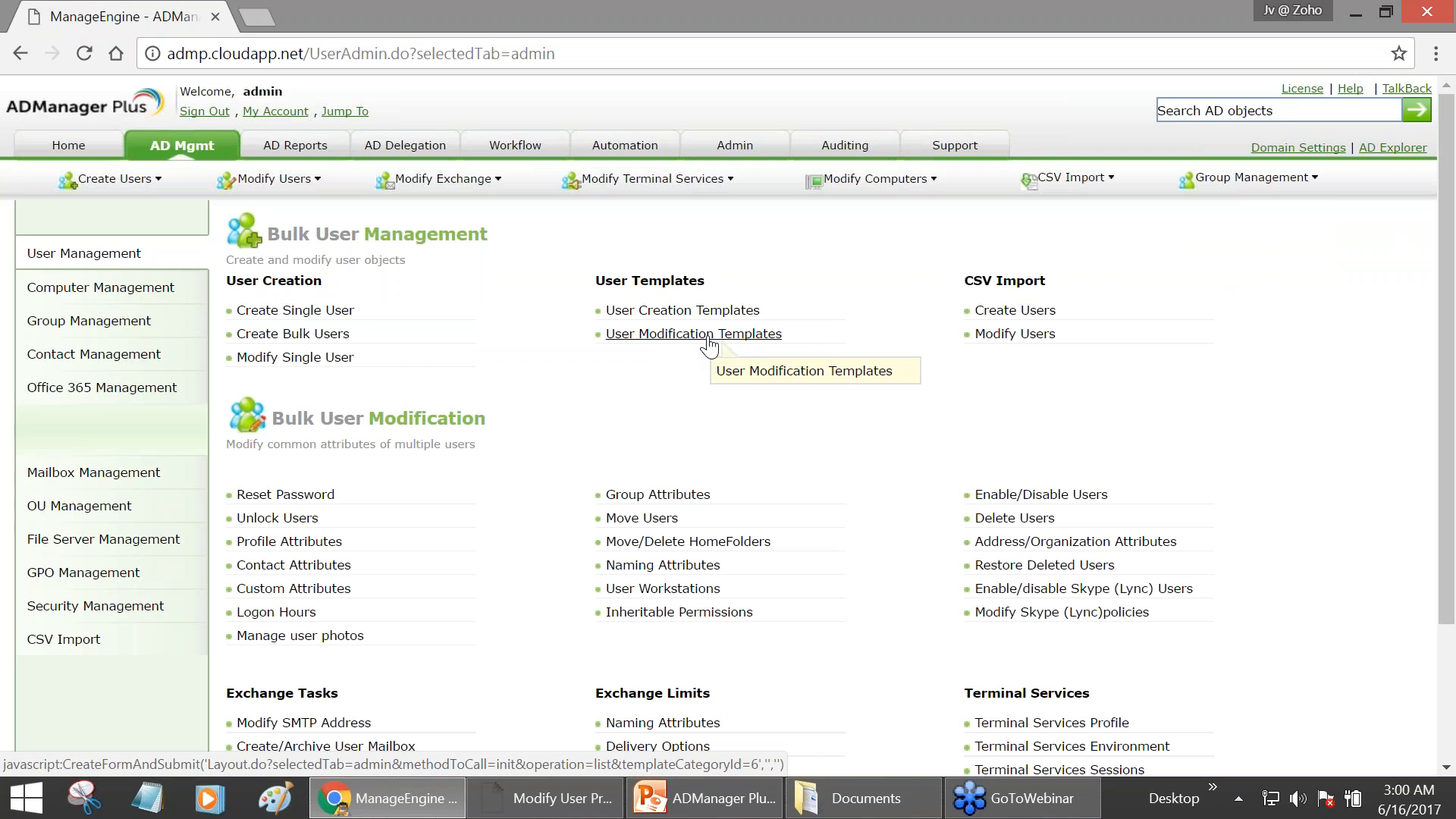
{"action": "left_click", "coordinate": [705, 798]}
{"action": "left_click_drag", "start_coordinate": [362, 237], "coordinate": [888, 238]}
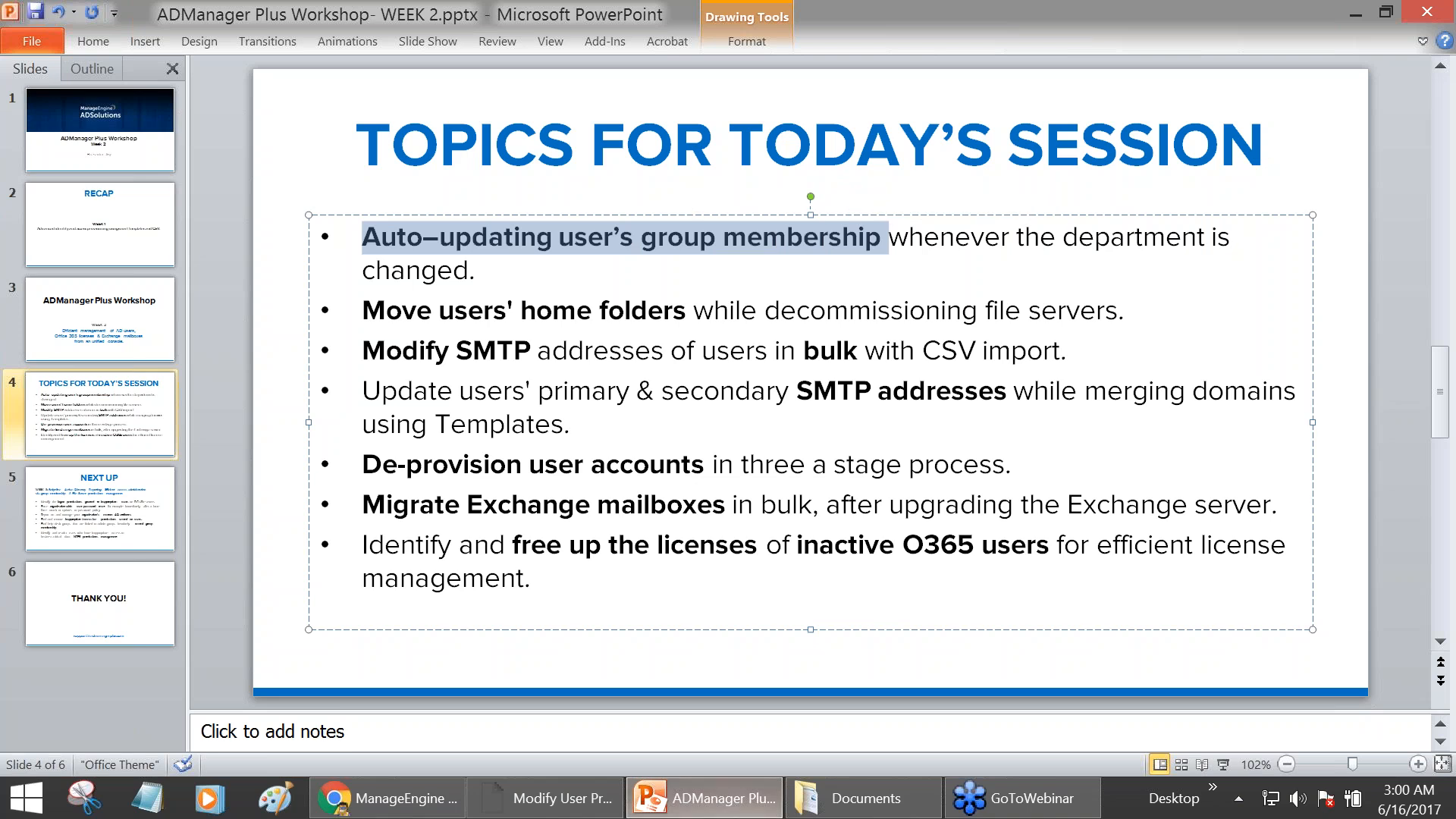
- Minimize the PowerPoint presentation to reveal ADManager Plus's AD Mgmt User Management page
{"action": "left_click", "coordinate": [736, 793]}
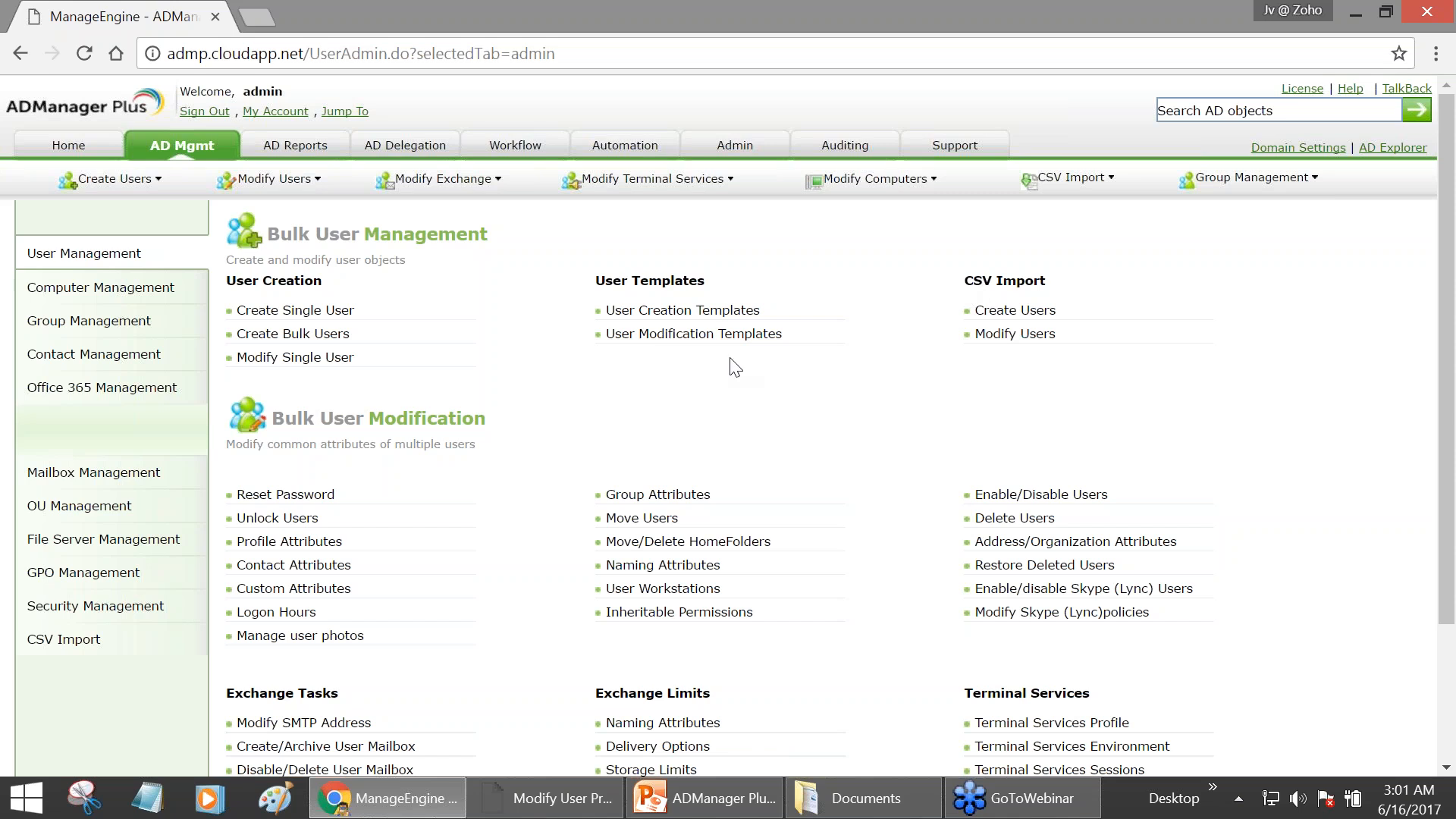
- Open Modify Users under CSV Import for the workshop.admanagerplus.com domain
{"action": "left_click", "coordinate": [1029, 338]}
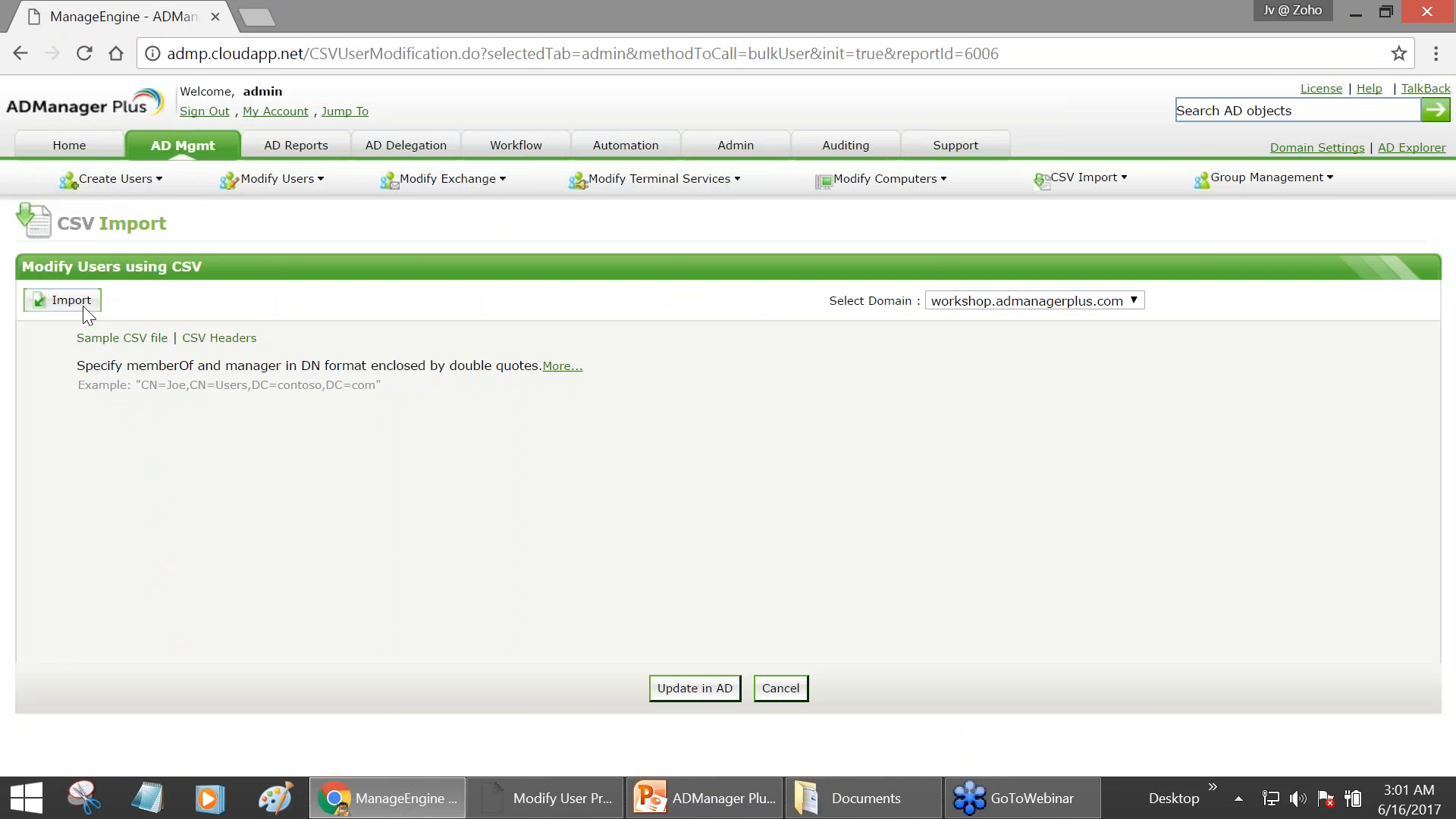
- Type the CSV header line SAMAccountName,template into a new Notepad file, then minimize Notepad
{"action": "left_click", "coordinate": [136, 805]}
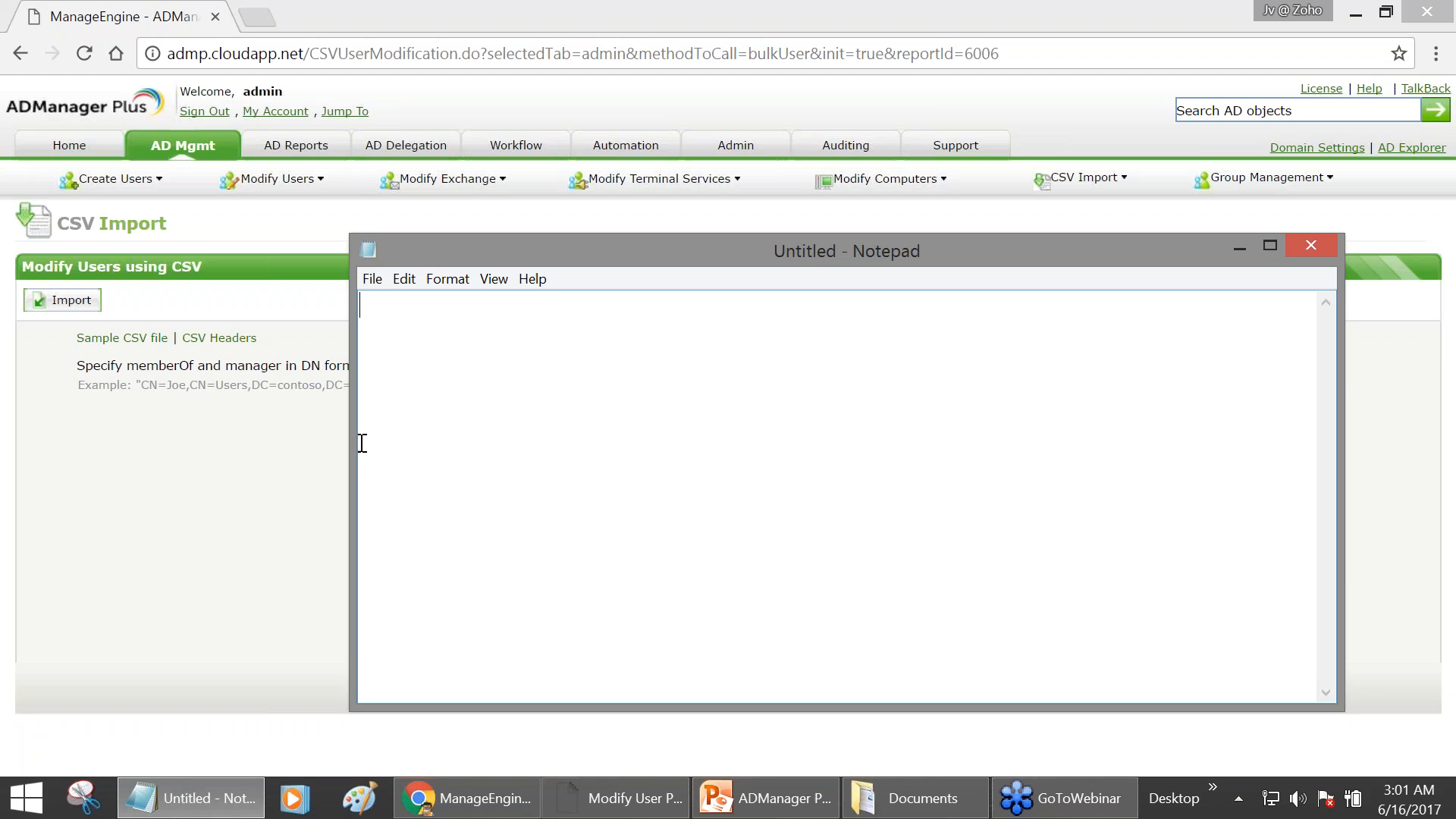
{"action": "type", "text": "SAMAccountName,"}
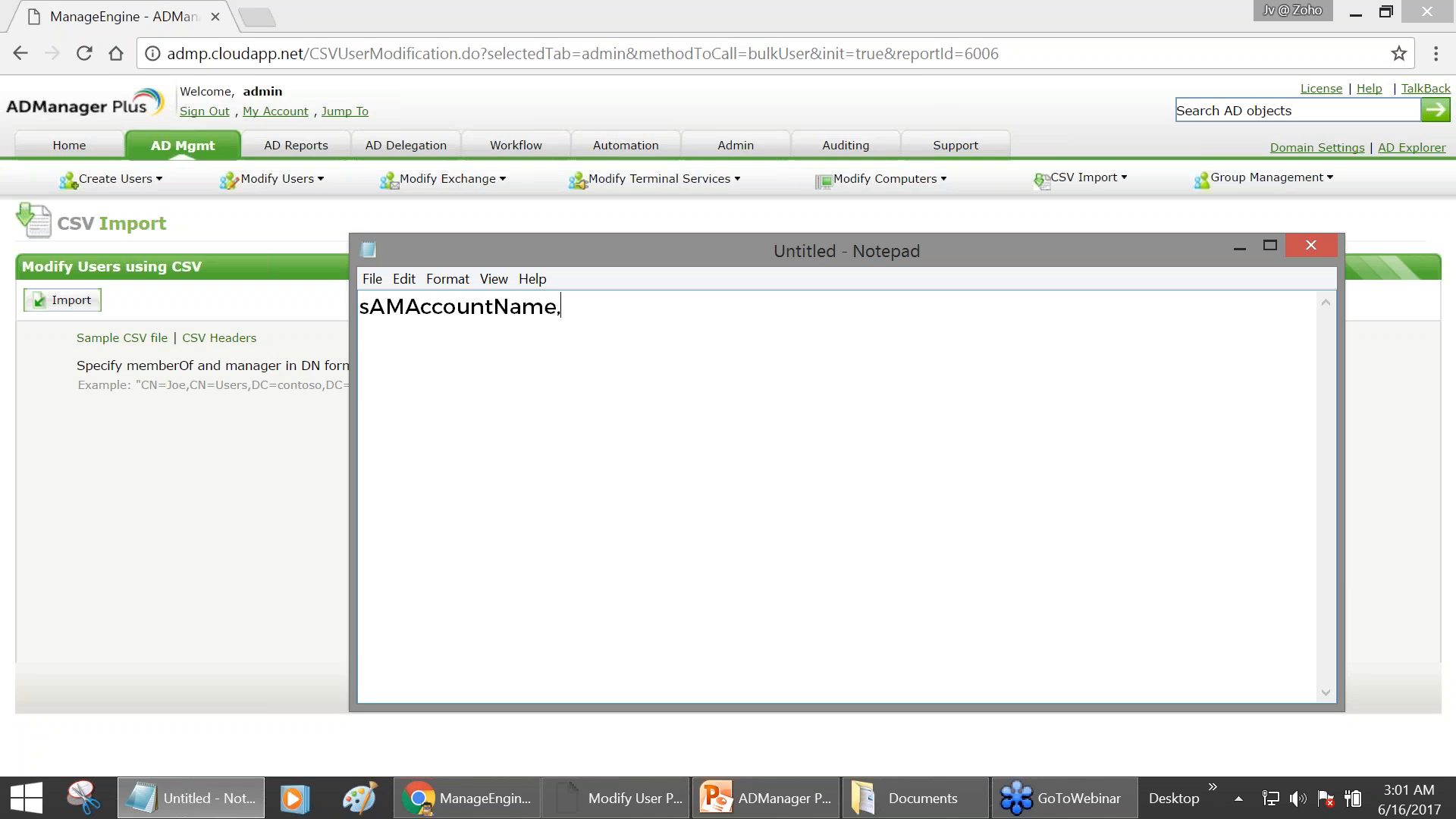
{"action": "type", "text": "template"}
{"action": "left_click_drag", "start_coordinate": [560, 306], "coordinate": [359, 306]}
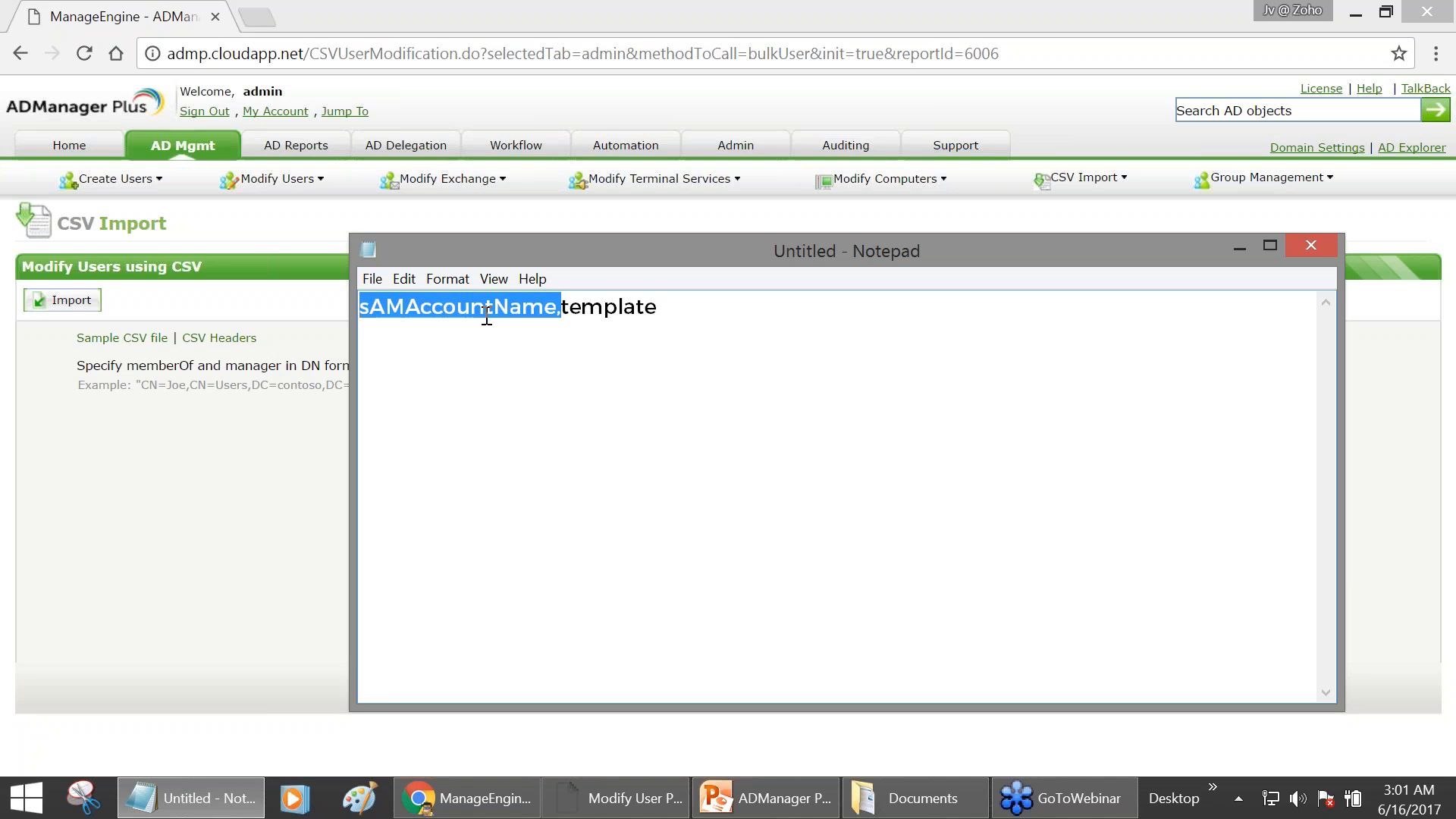
{"action": "left_click", "coordinate": [1240, 246]}
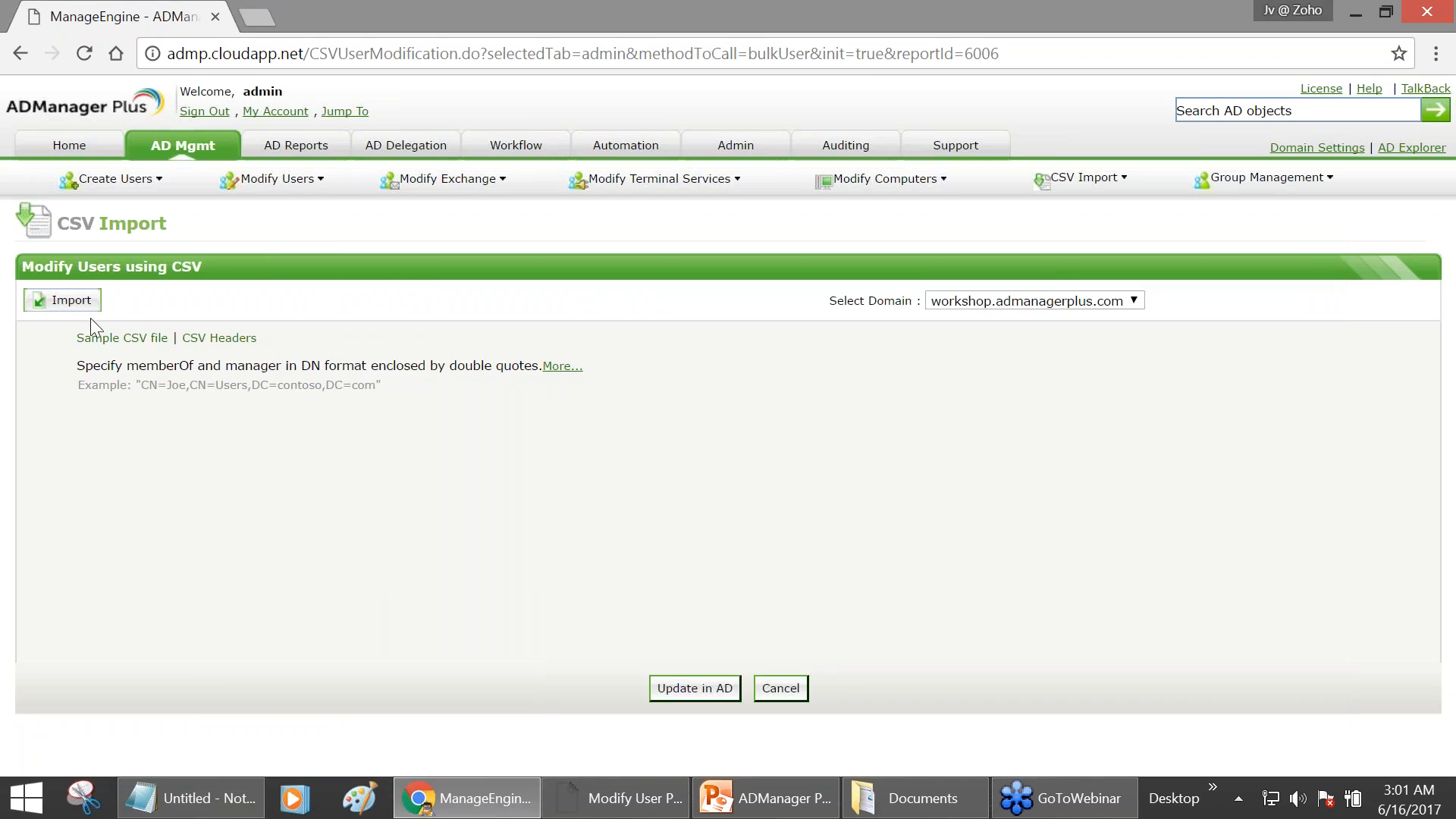
- Open the sample users.csv and the supported LDAP attribute CSV headers list in browser tabs
{"action": "left_click", "coordinate": [134, 341]}
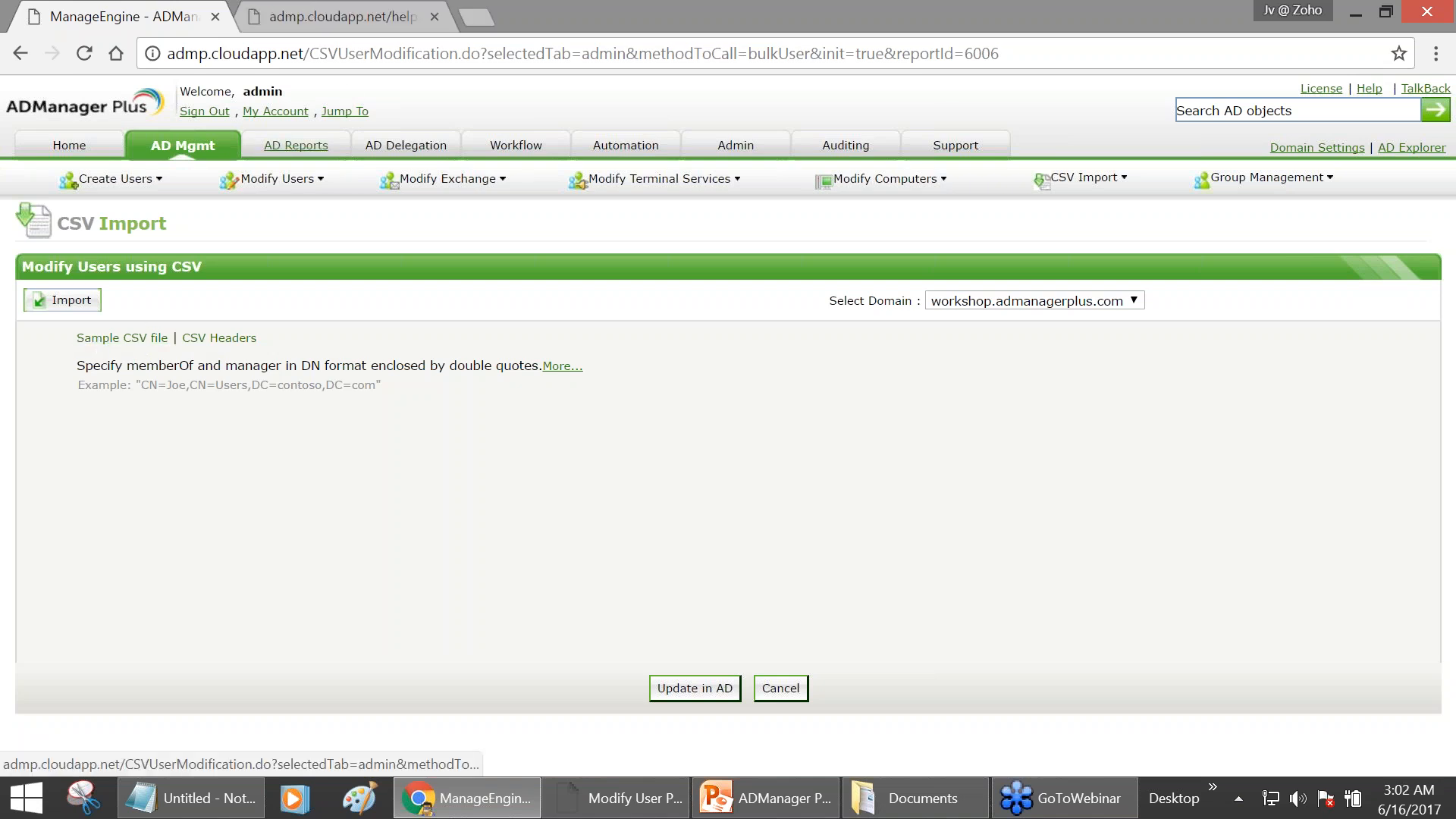
{"action": "left_click", "coordinate": [339, 16]}
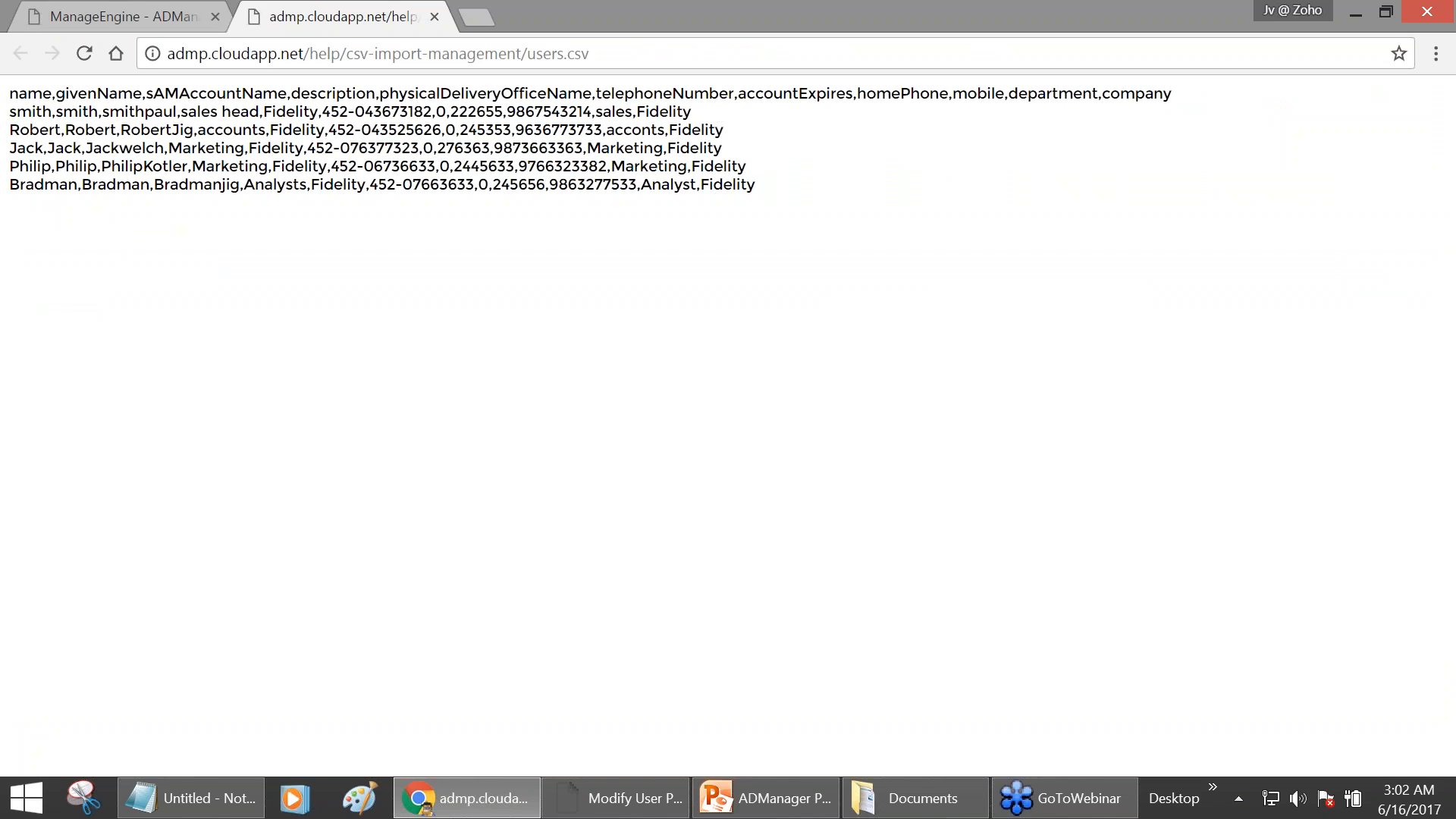
{"action": "left_click", "coordinate": [149, 11]}
{"action": "left_click", "coordinate": [225, 338]}
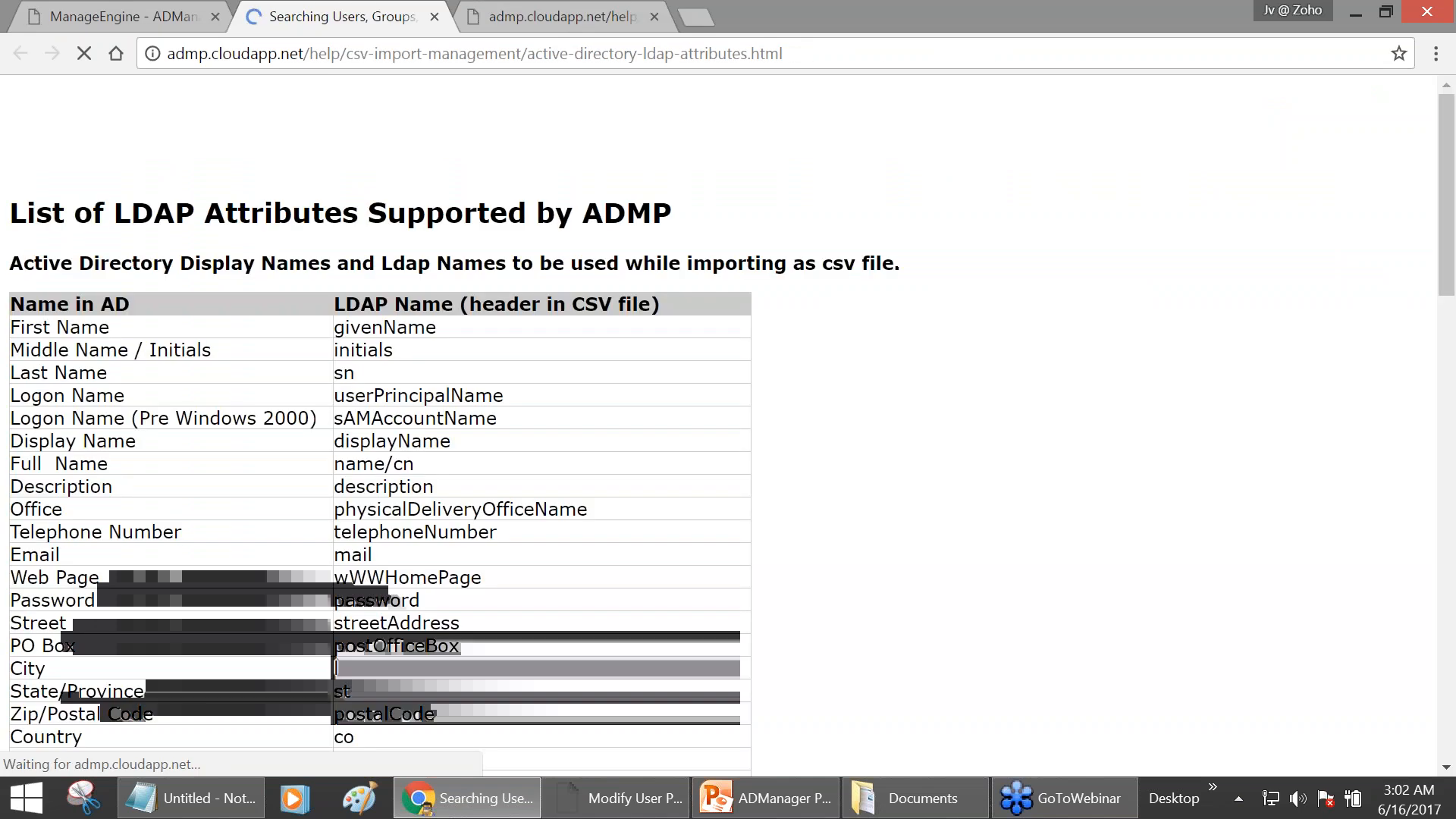
{"action": "left_click", "coordinate": [143, 13]}
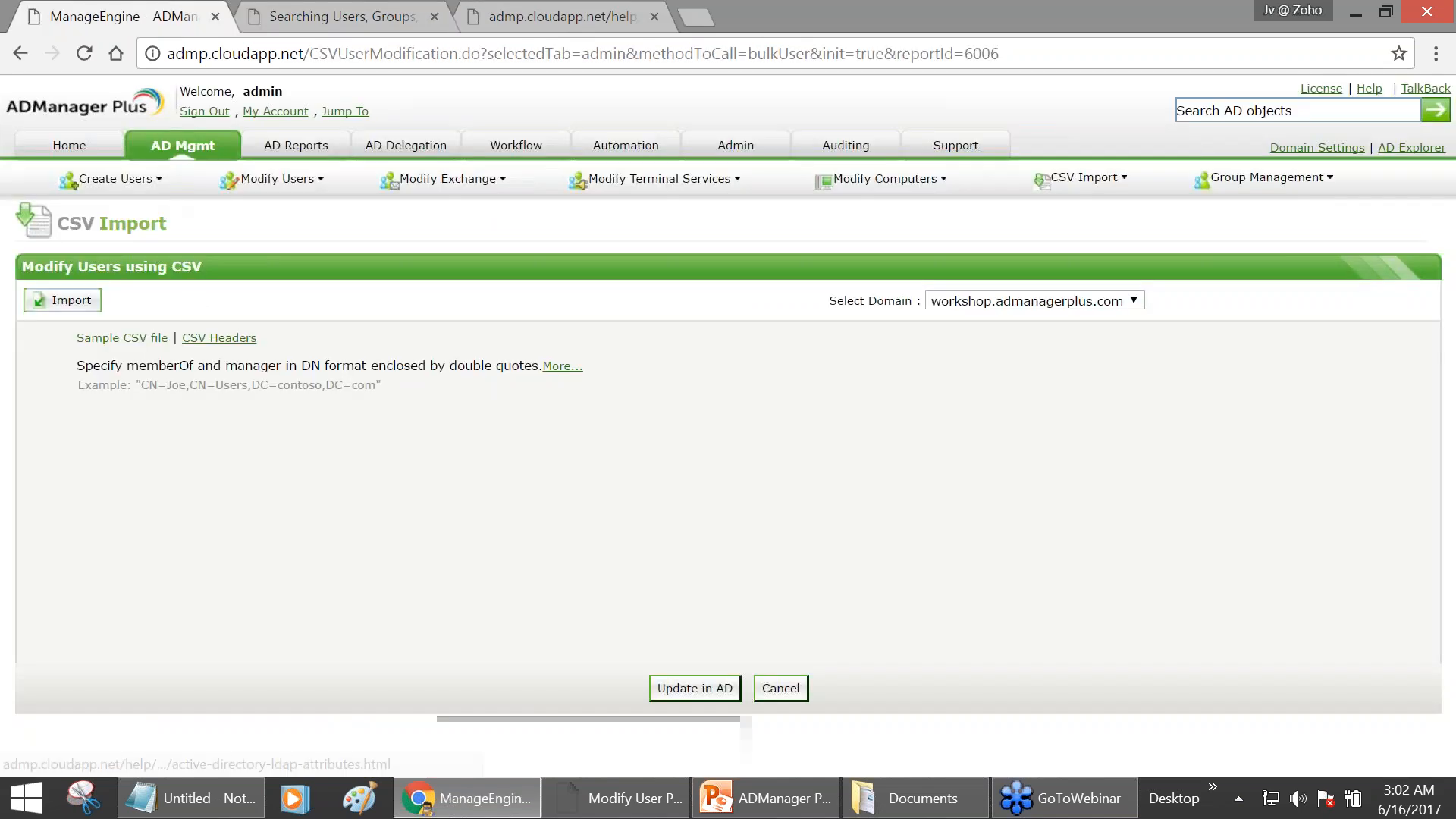
{"action": "left_click", "coordinate": [334, 18]}
{"action": "scroll", "coordinate": [130, 364], "scroll_direction": "down", "scroll_amount": 2}
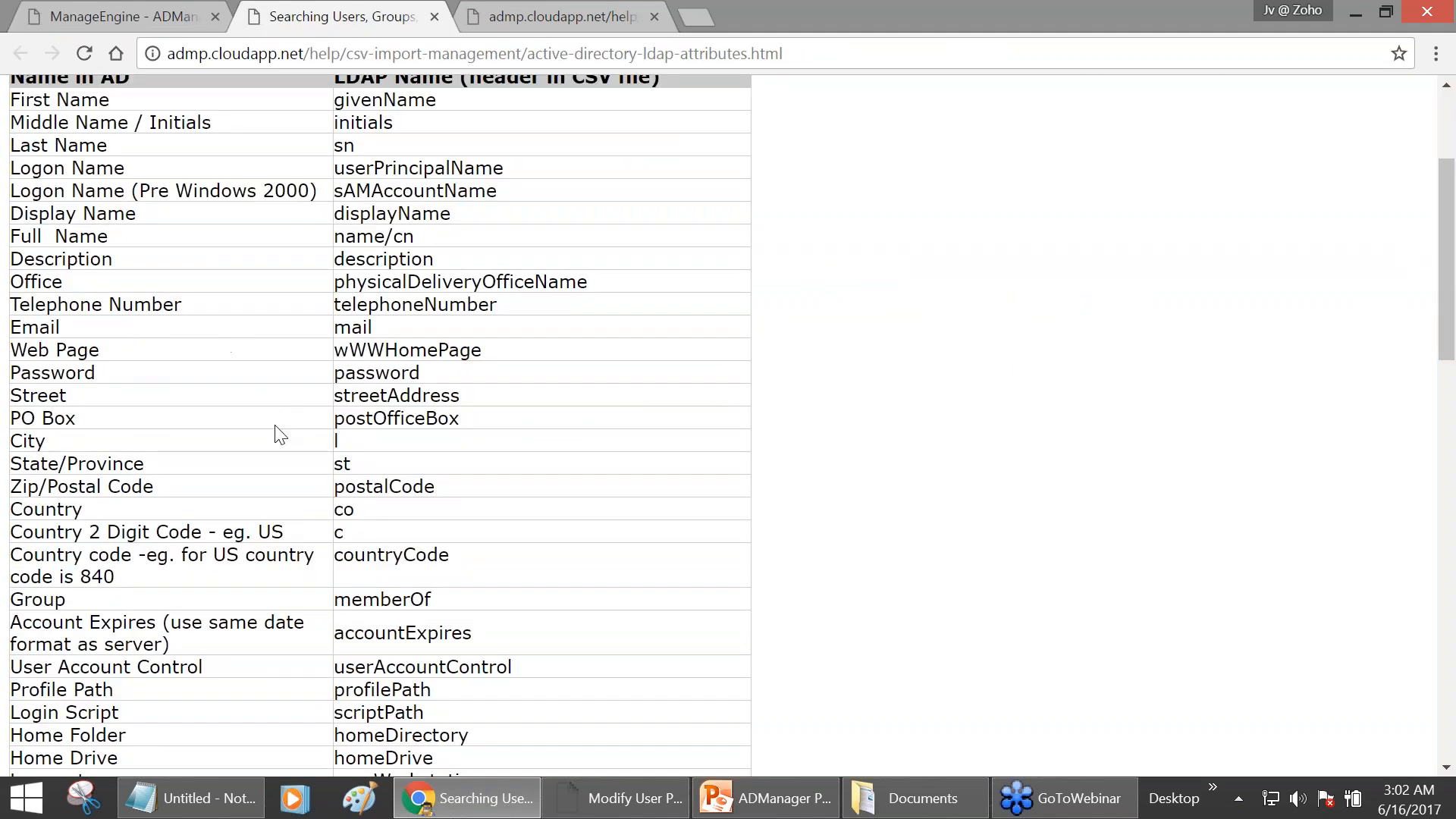
- Change the header's second column name from template to templateName
{"action": "left_click", "coordinate": [214, 792]}
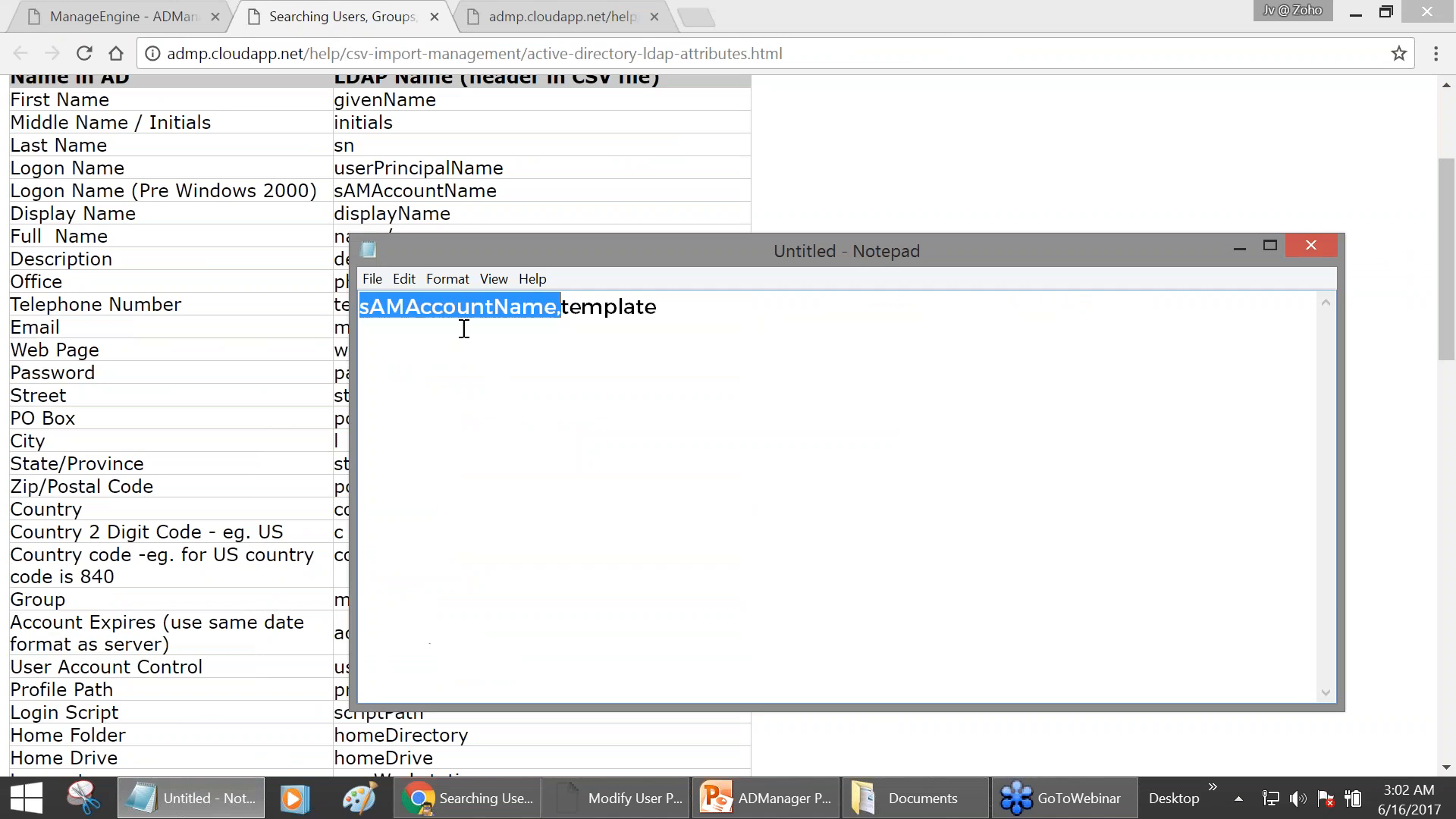
{"action": "left_click", "coordinate": [538, 305]}
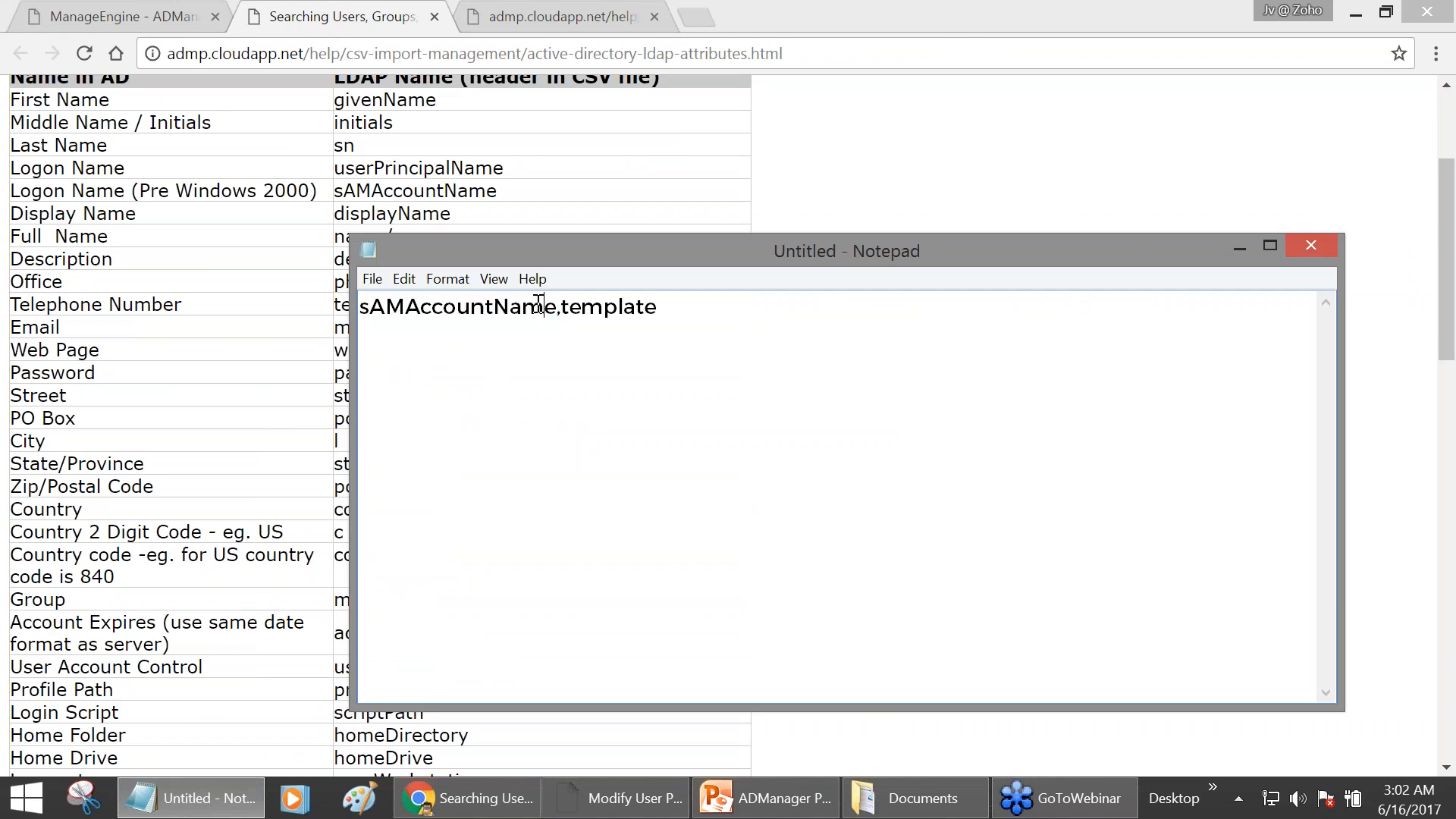
{"action": "left_click_drag", "start_coordinate": [557, 306], "coordinate": [375, 319]}
{"action": "left_click", "coordinate": [380, 318]}
{"action": "left_click_drag", "start_coordinate": [666, 312], "coordinate": [568, 318]}
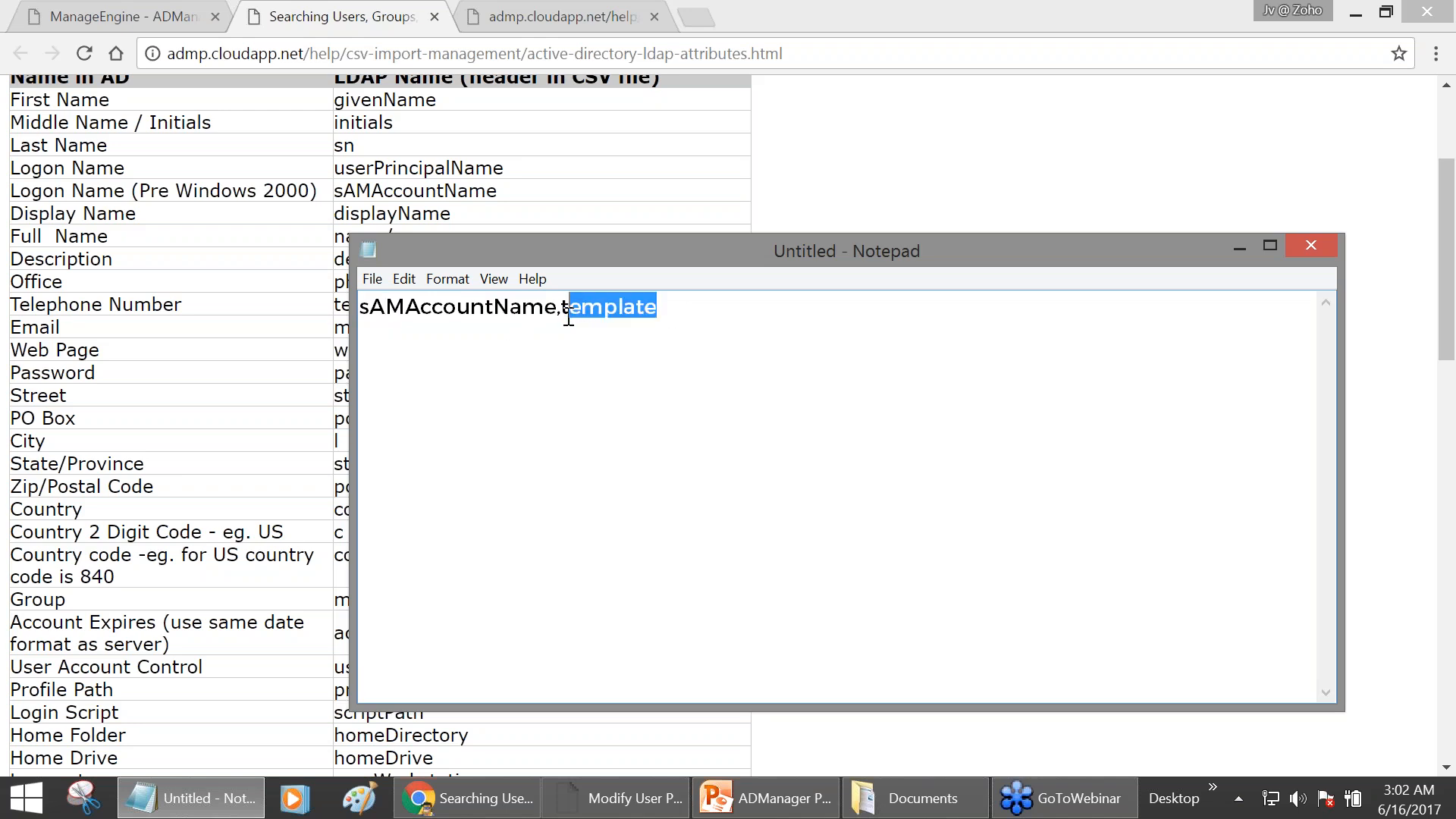
{"action": "left_click", "coordinate": [671, 311]}
{"action": "type", "text": "Name"}
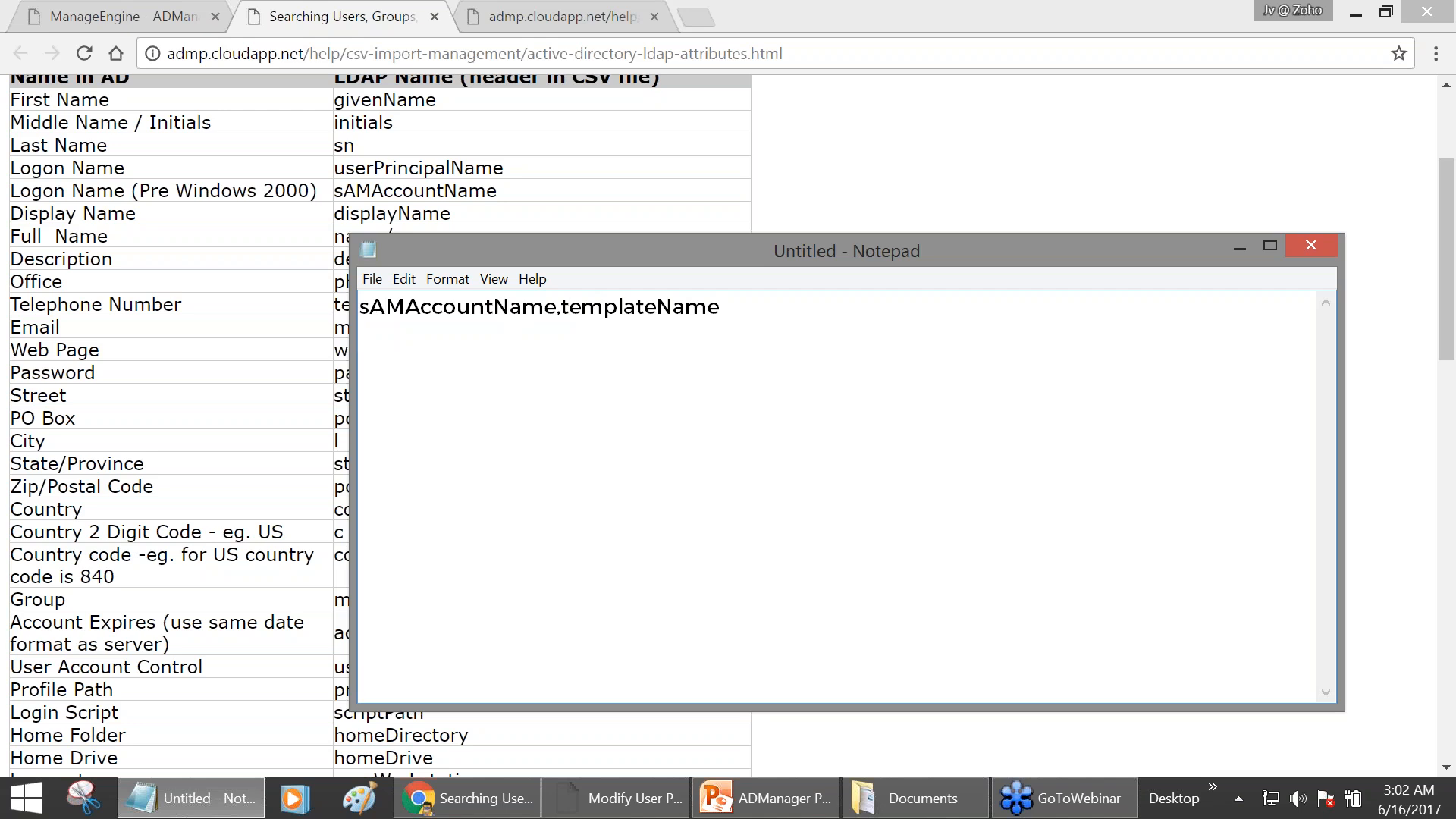
- Add three user rows assigning IT_UserAccounts, Fin_UserAccounts and Mktg_UserAccounts templates
{"action": "type", "text": "FlintStone"}
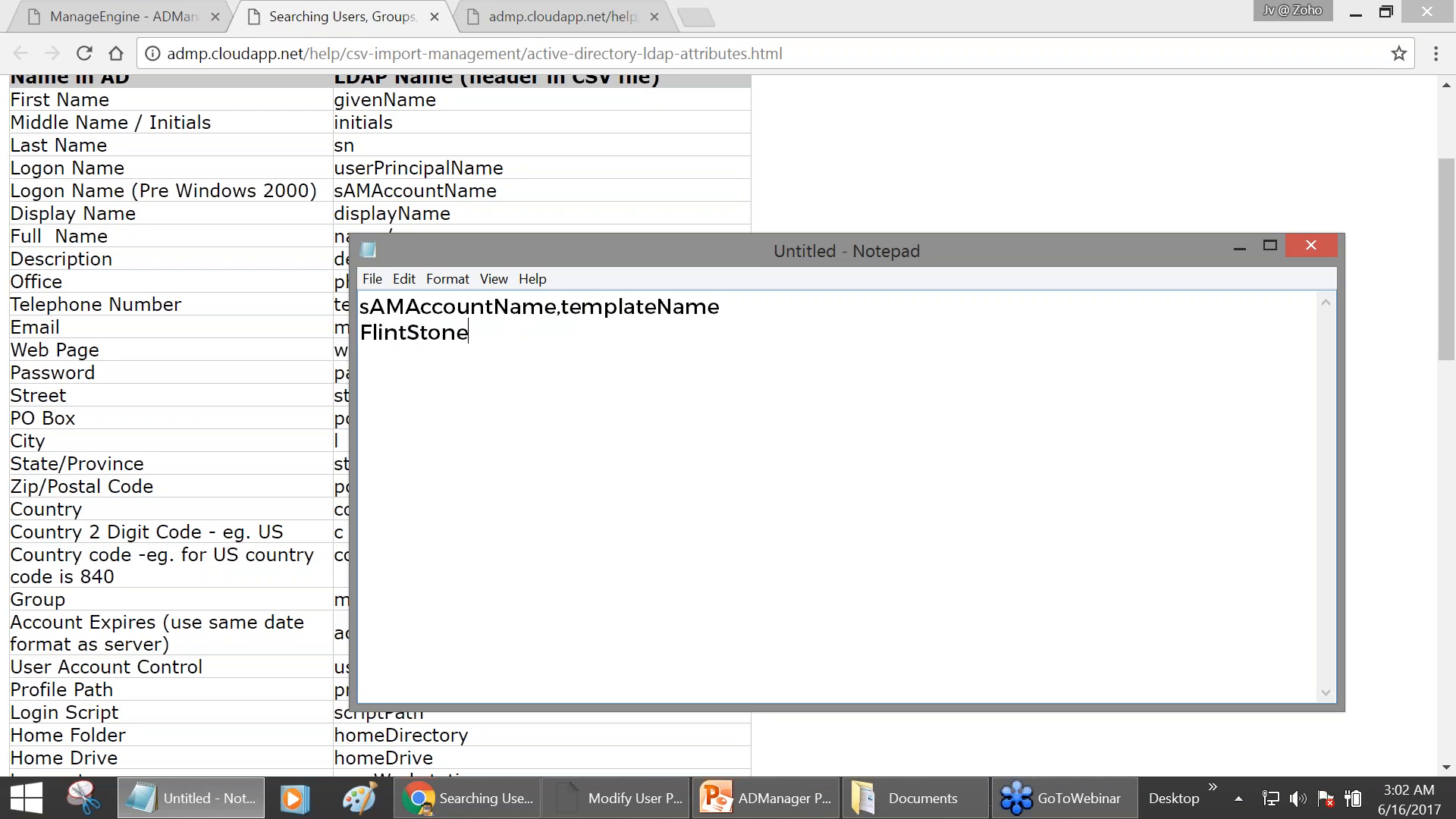
{"action": "type", "text": ",IT_UserAccounts"}
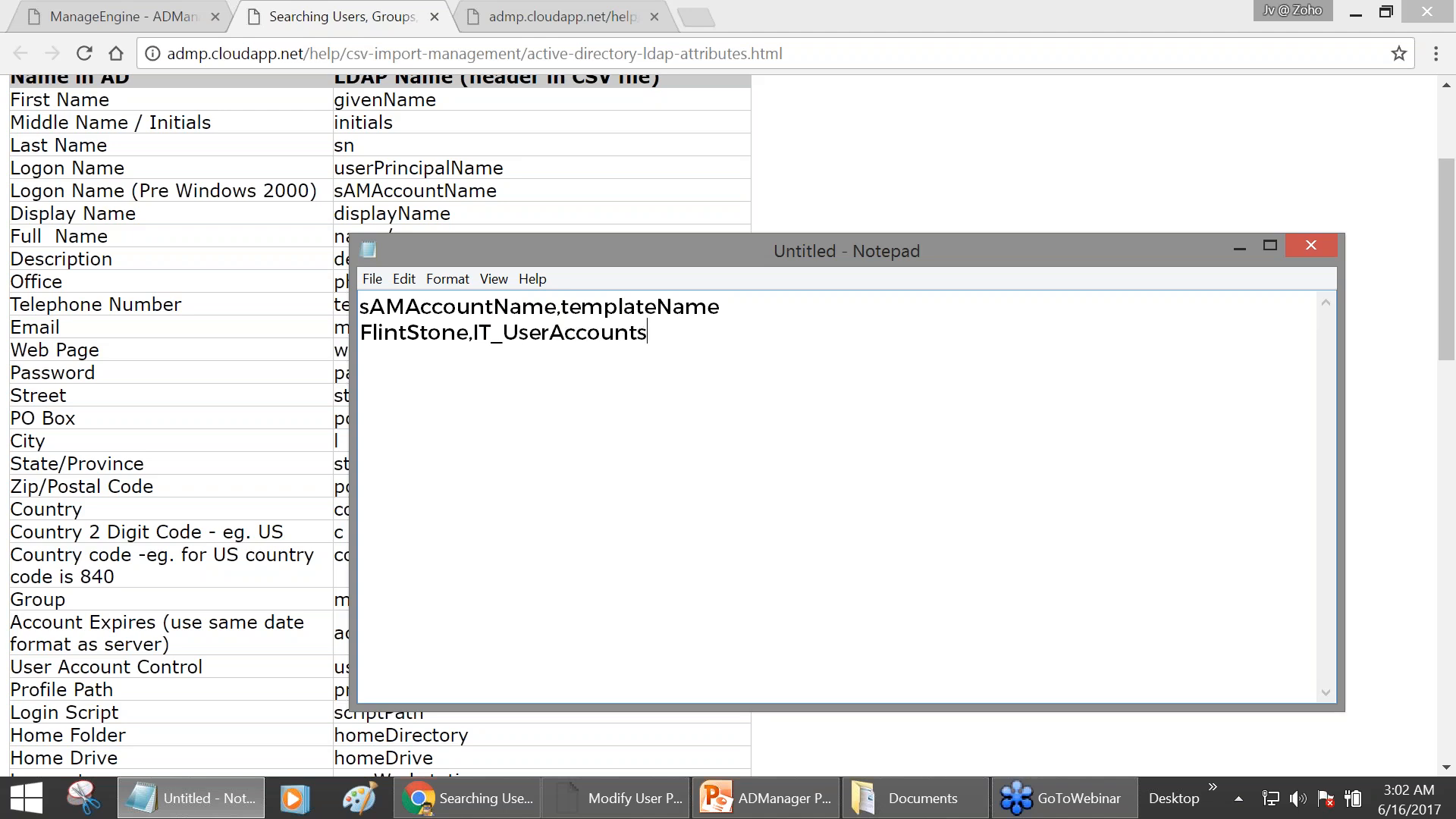
{"action": "key", "text": "Return"}
{"action": "type", "text": "RogerFed,Fin"}
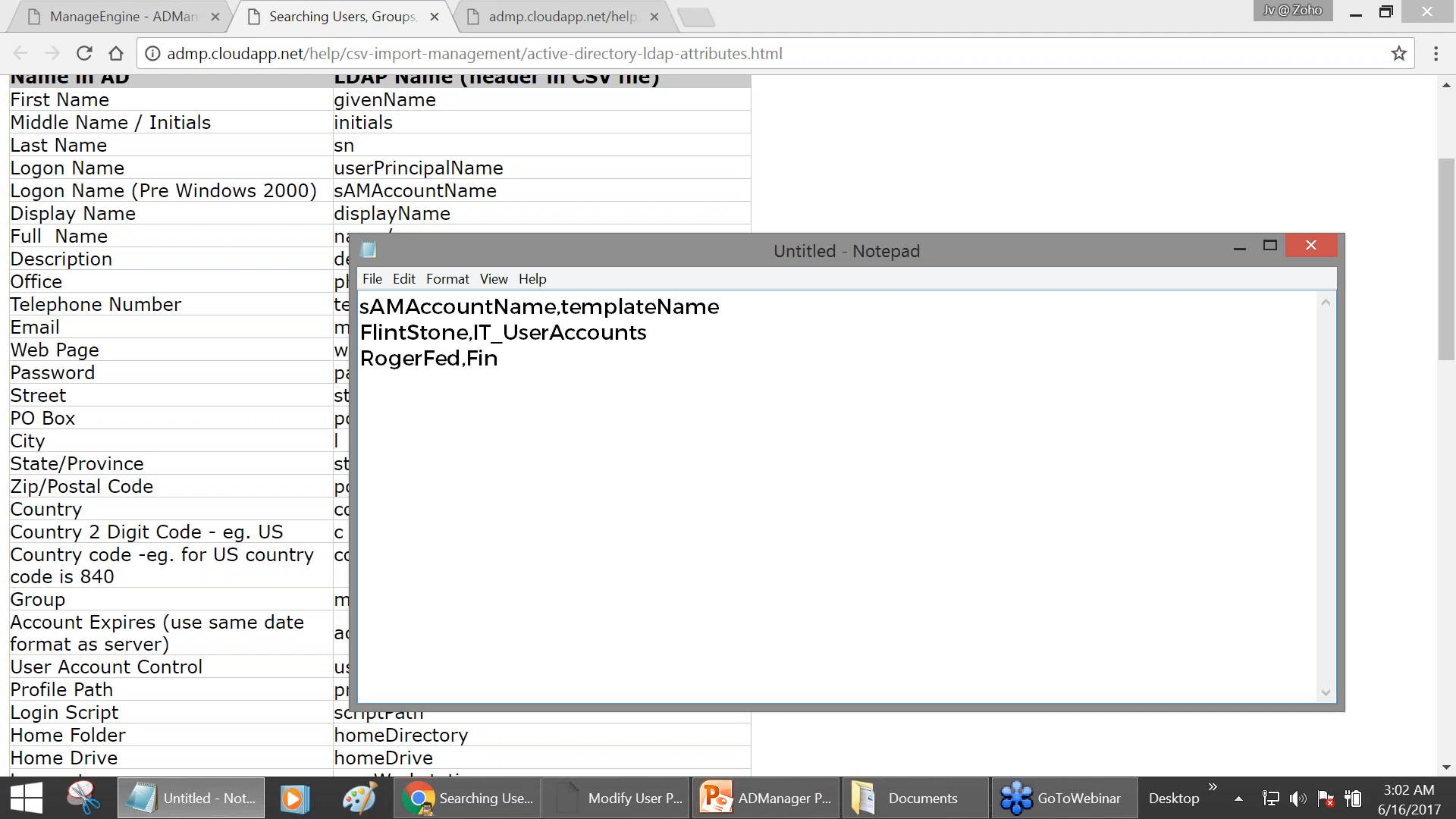
{"action": "type", "text": "_UserAccounts"}
{"action": "key", "text": "Return"}
{"action": "type", "text": "Rafal"}
{"action": "key", "text": "BackSpace"}
{"action": "type", "text": "el,Mktf"}
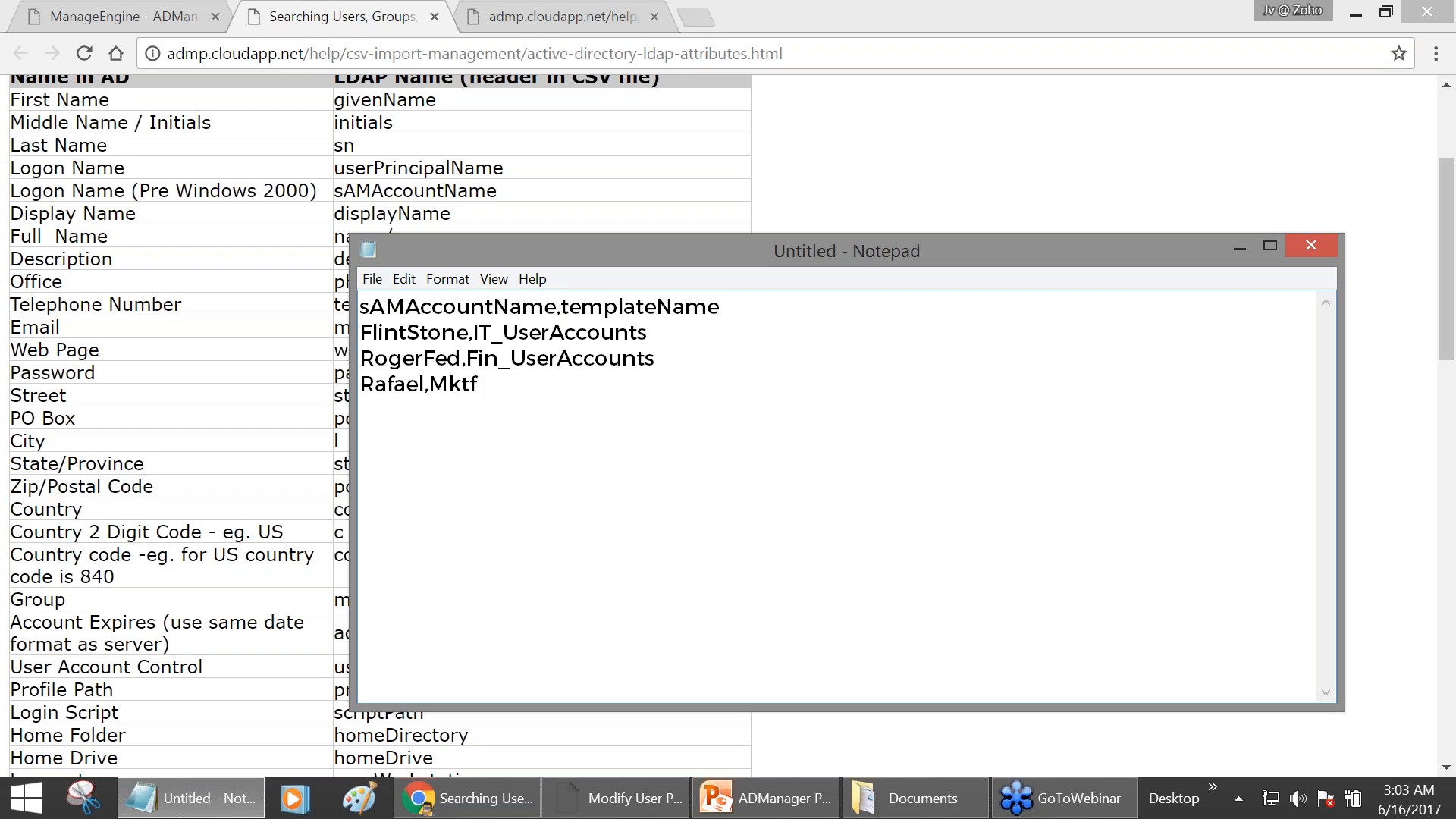
{"action": "key", "text": "BackSpace"}
{"action": "type", "text": "g_UserAccounts"}
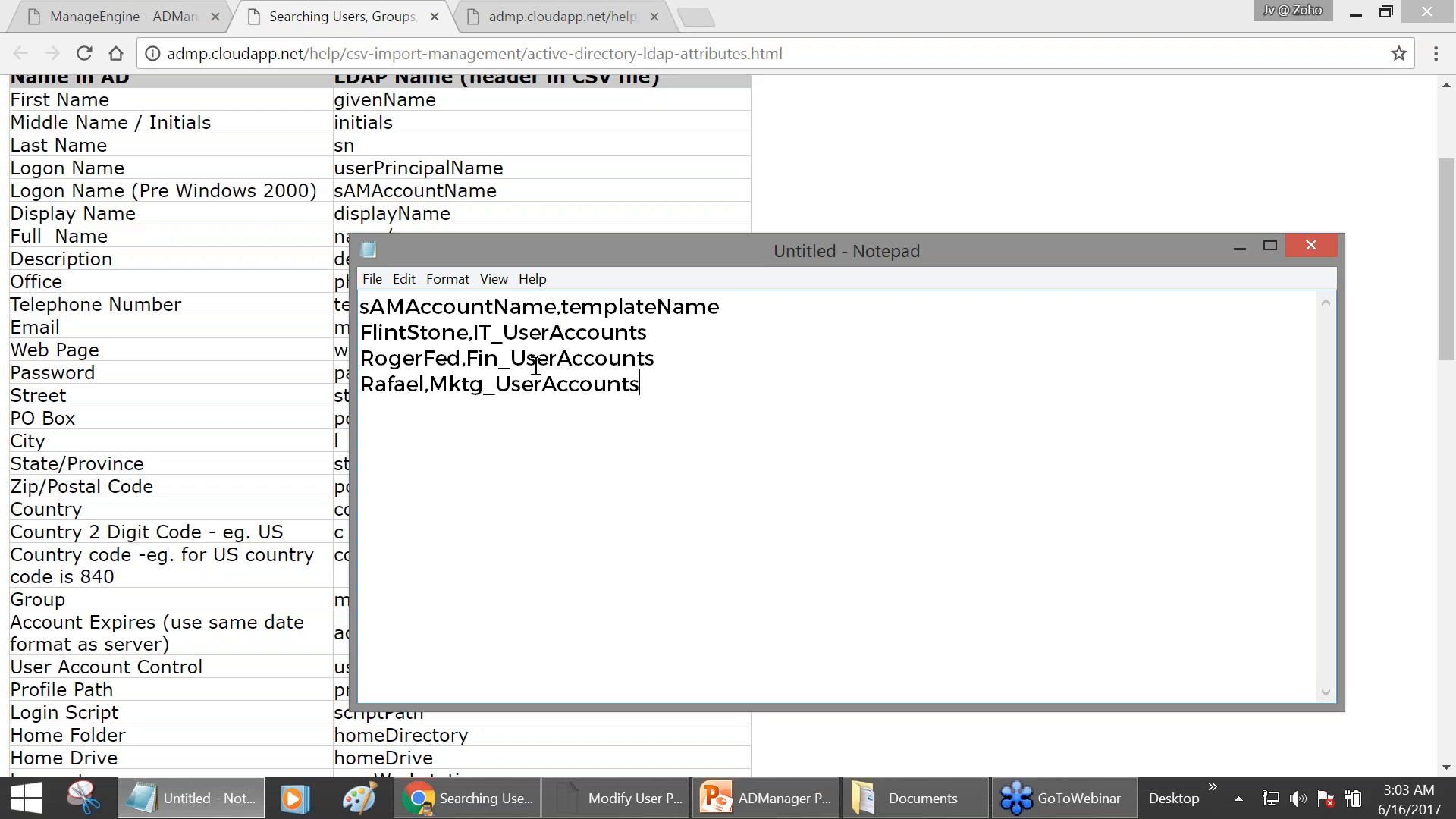
{"action": "left_click_drag", "start_coordinate": [361, 332], "coordinate": [662, 330]}
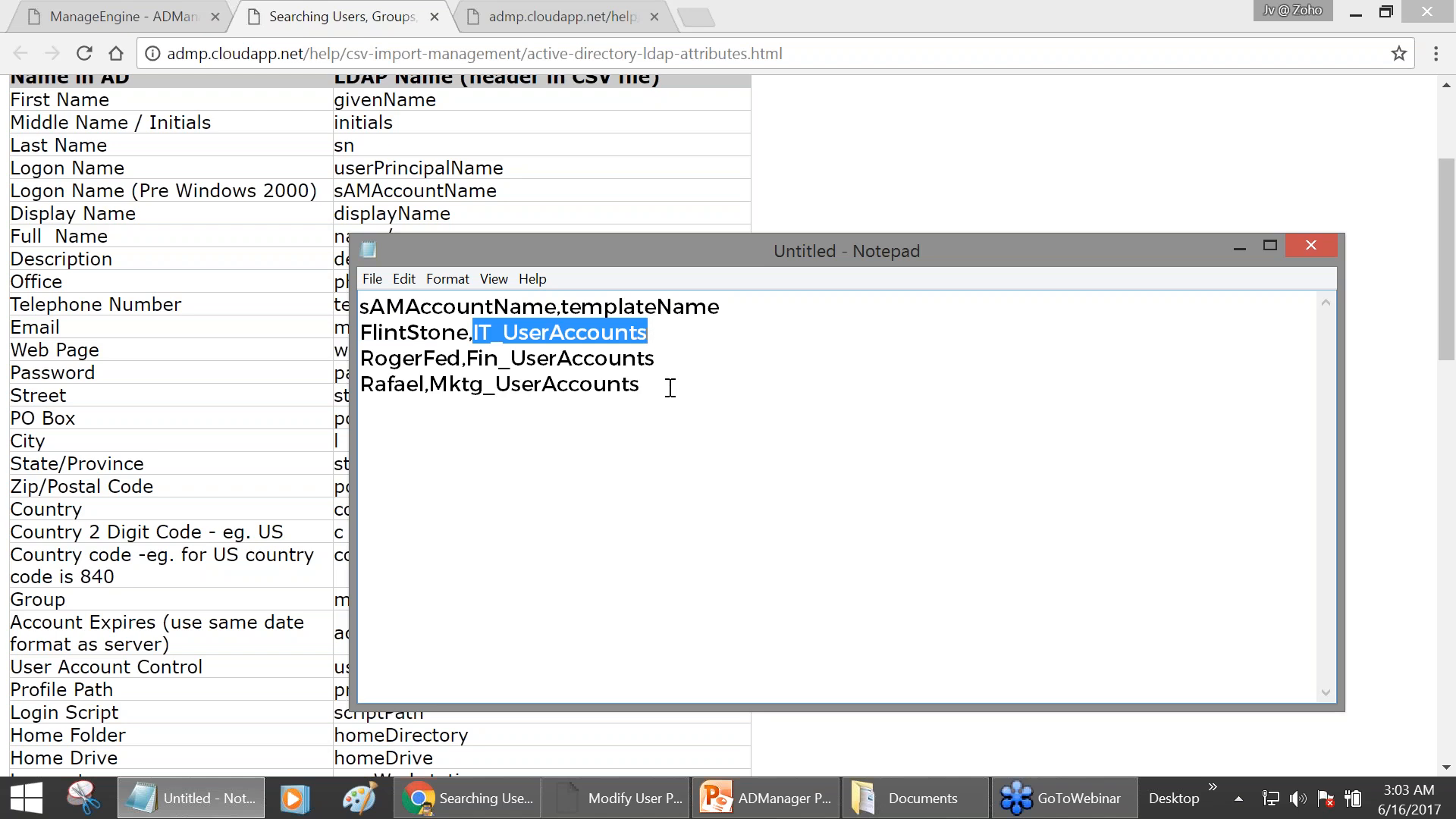
{"action": "left_click_drag", "start_coordinate": [670, 388], "coordinate": [372, 274]}
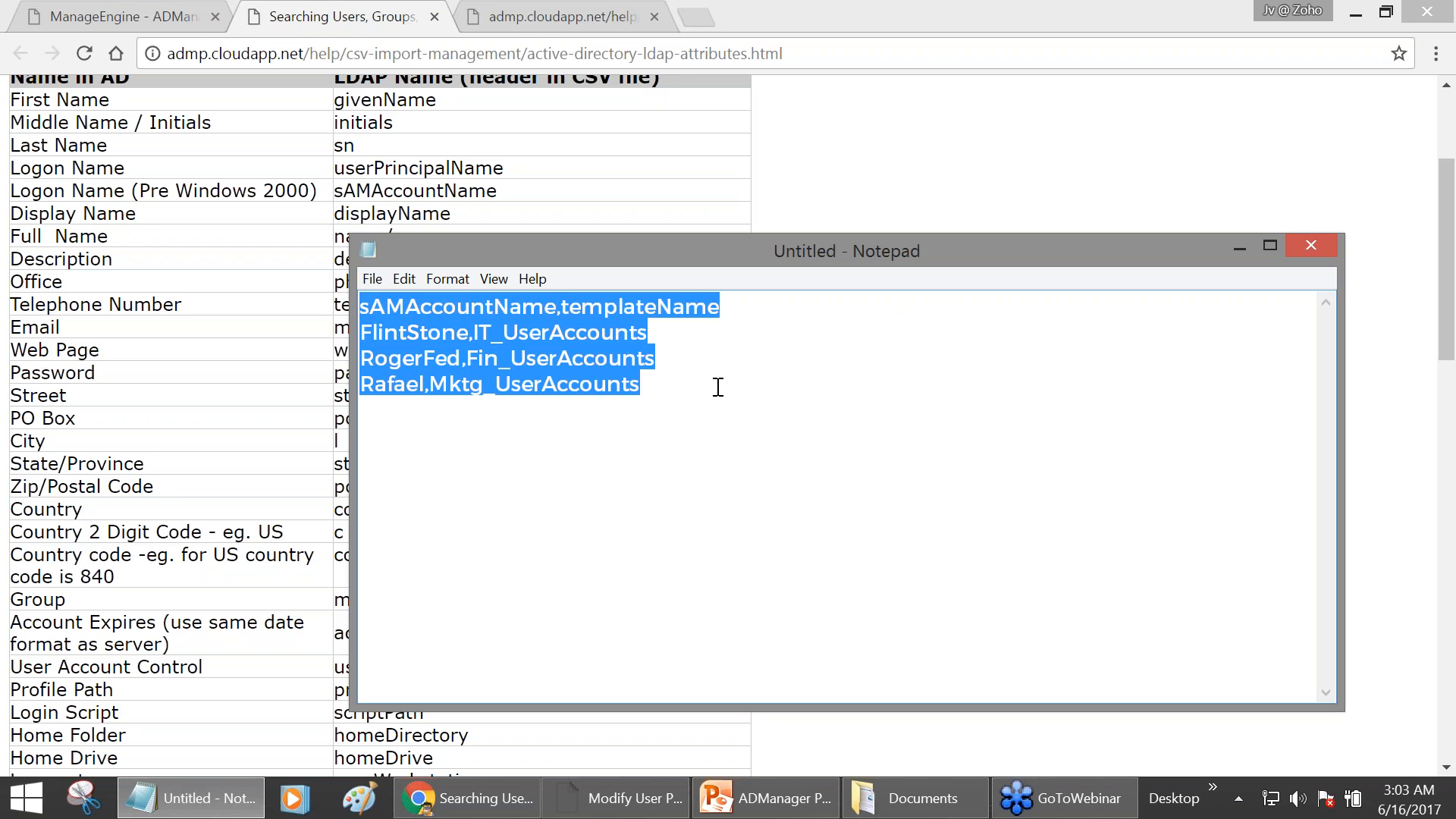
- Save the Notepad file as usermod.csv
{"action": "left_click", "coordinate": [372, 279]}
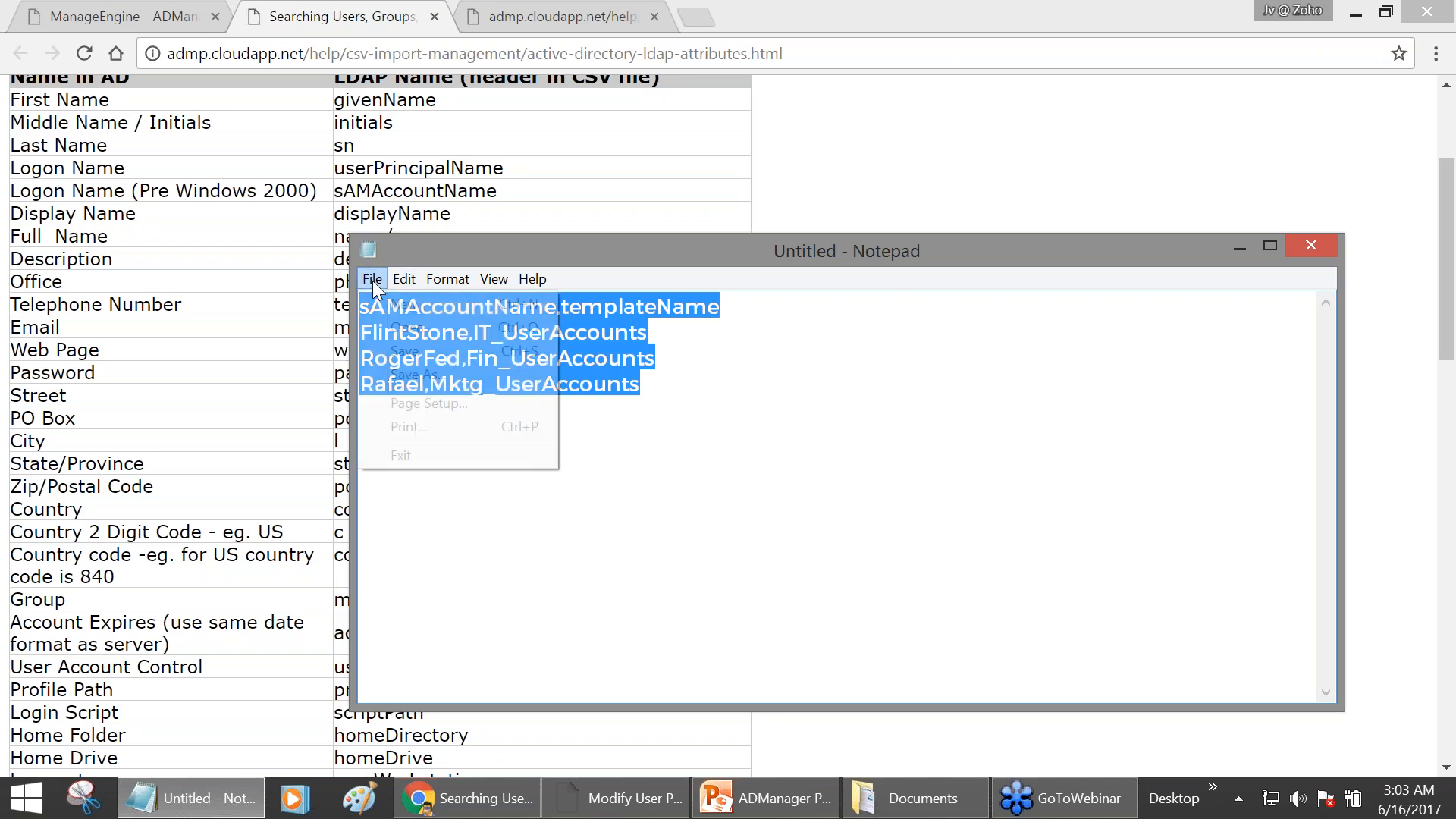
{"action": "left_click", "coordinate": [417, 375]}
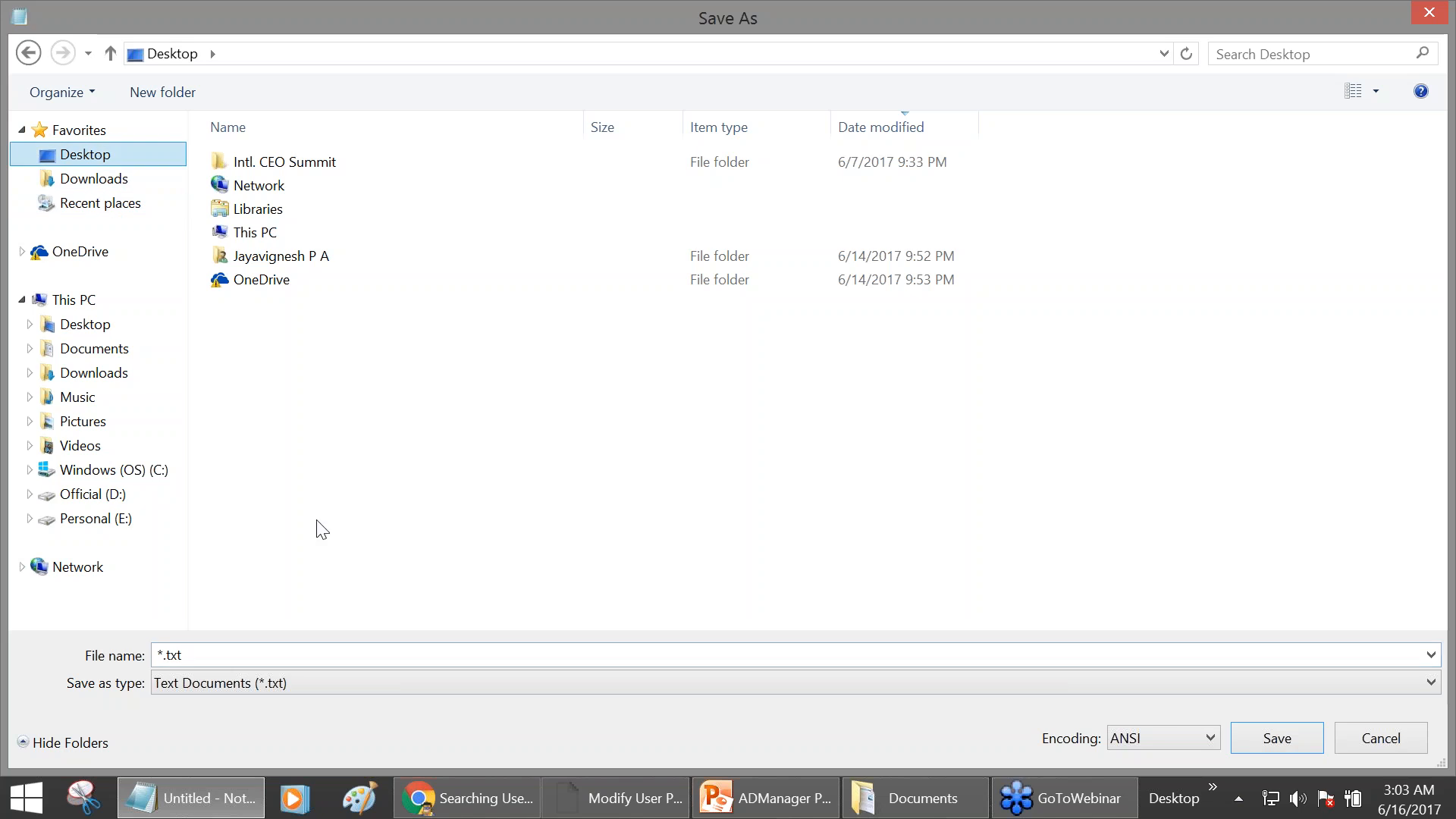
{"action": "type", "text": "use"}
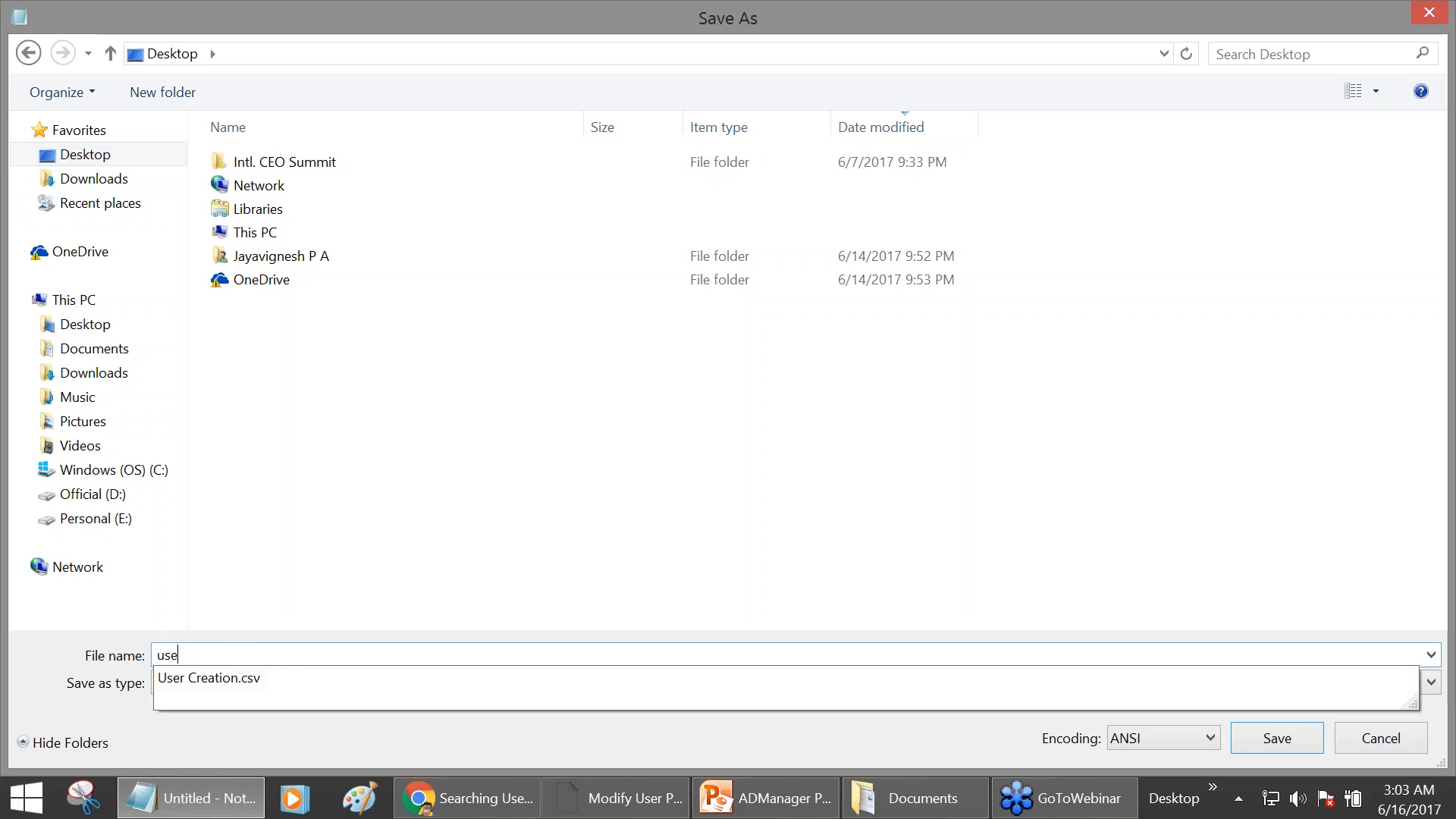
{"action": "type", "text": "rmod.csv"}
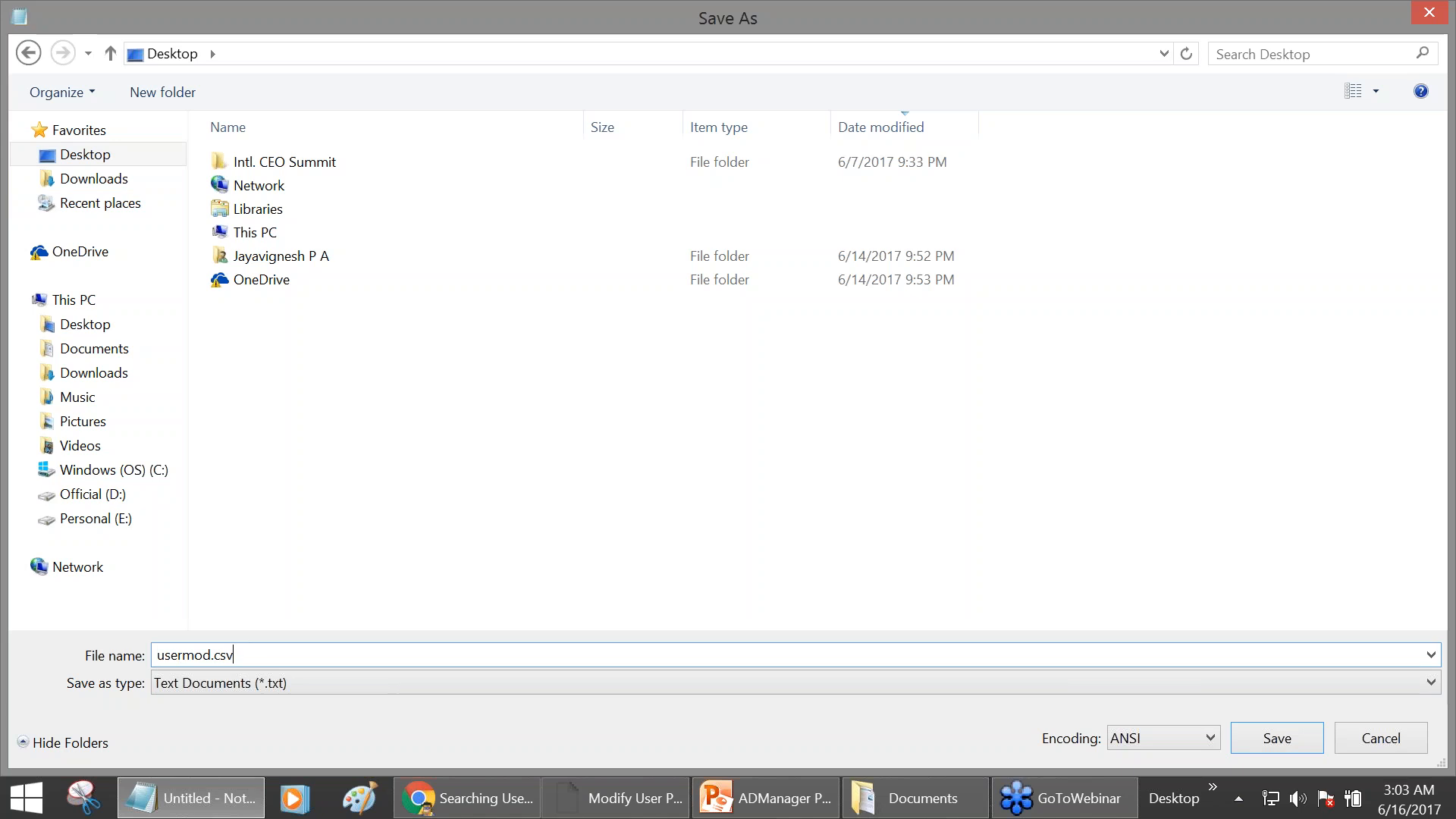
{"action": "key", "text": "Return"}
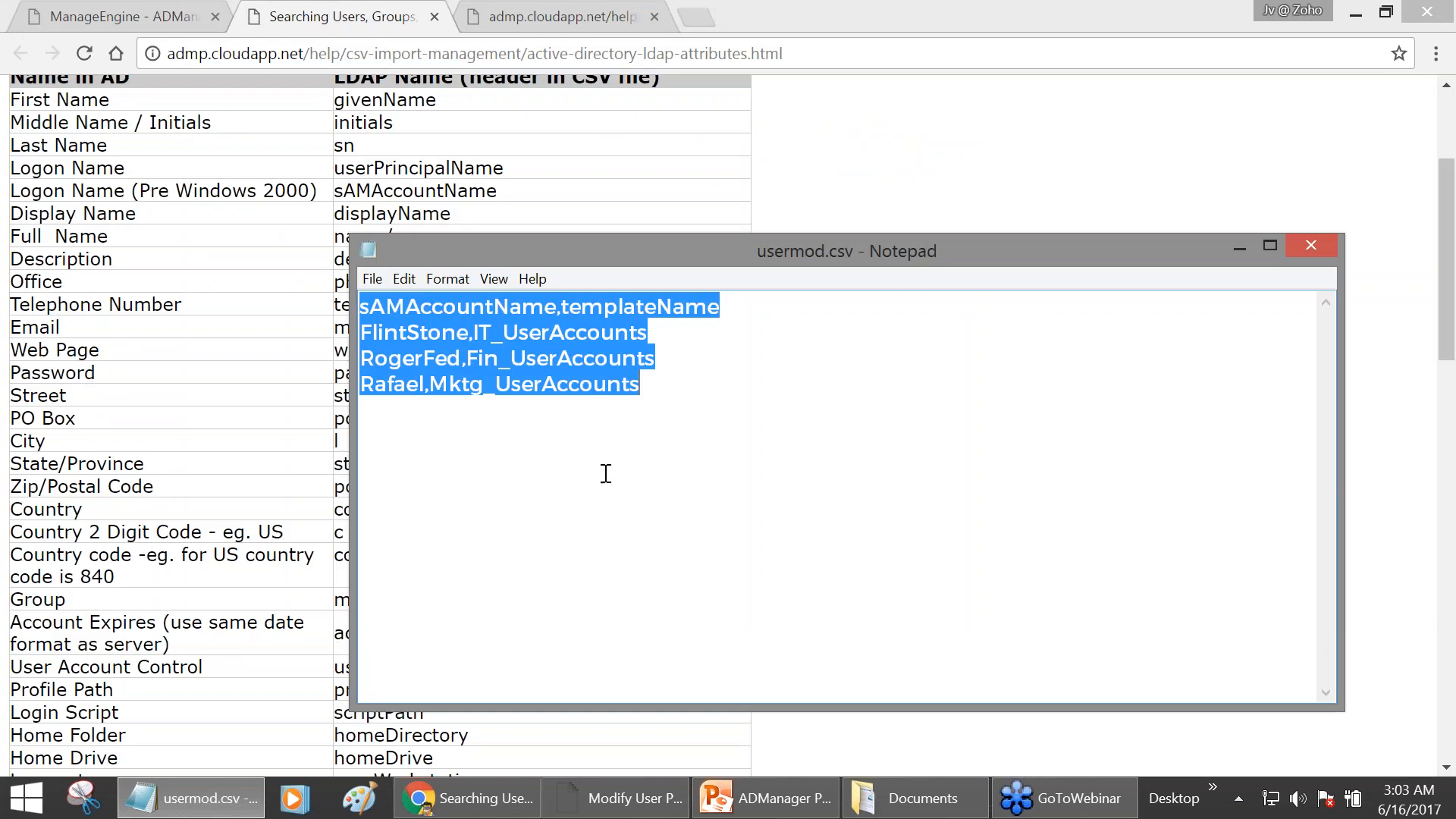
- Check the file's rows and templateName header, then return to the Modify Users CSV page
{"action": "left_click", "coordinate": [622, 386]}
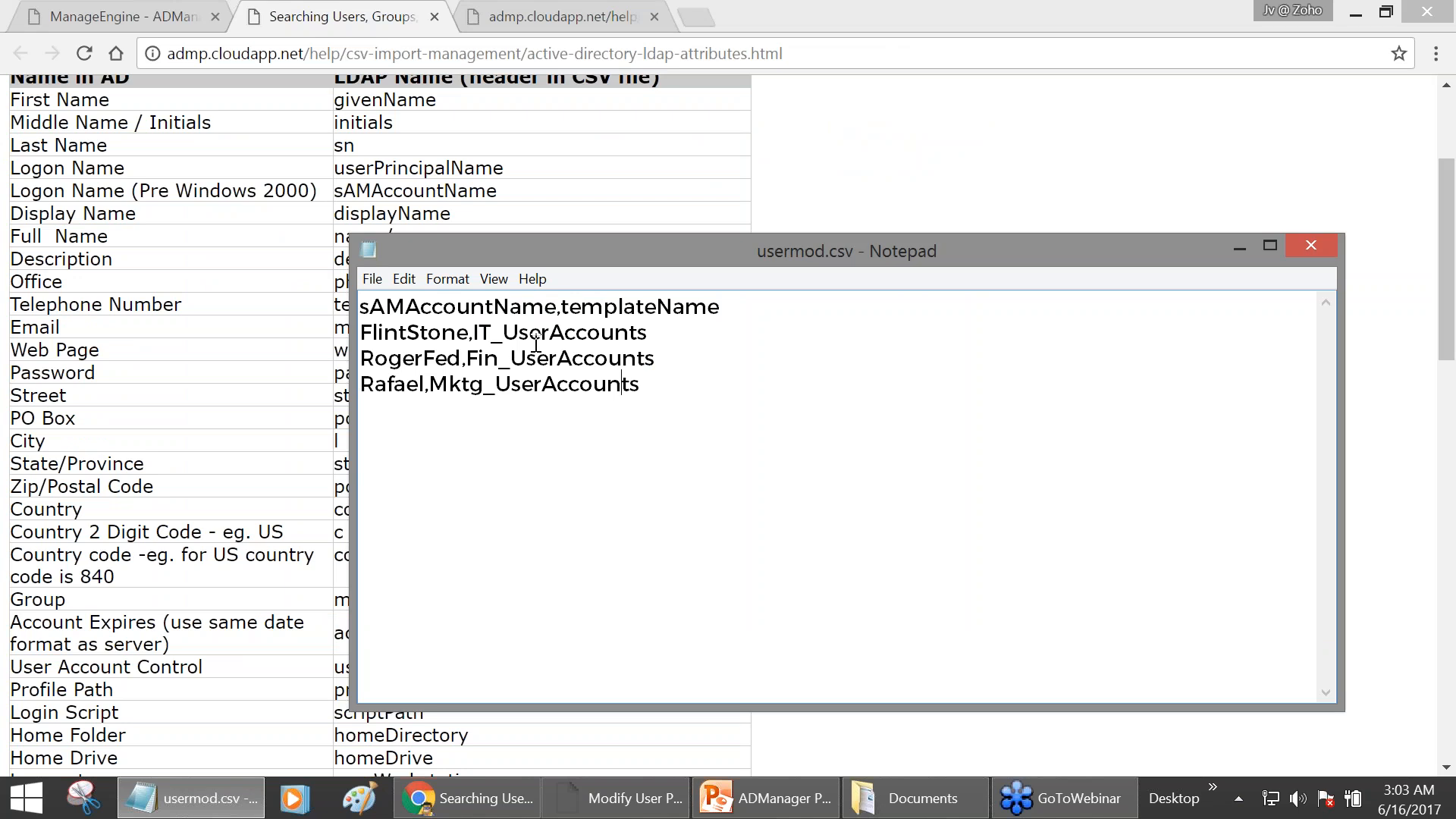
{"action": "left_click_drag", "start_coordinate": [670, 392], "coordinate": [343, 266]}
{"action": "left_click", "coordinate": [597, 350]}
{"action": "left_click_drag", "start_coordinate": [561, 307], "coordinate": [728, 311]}
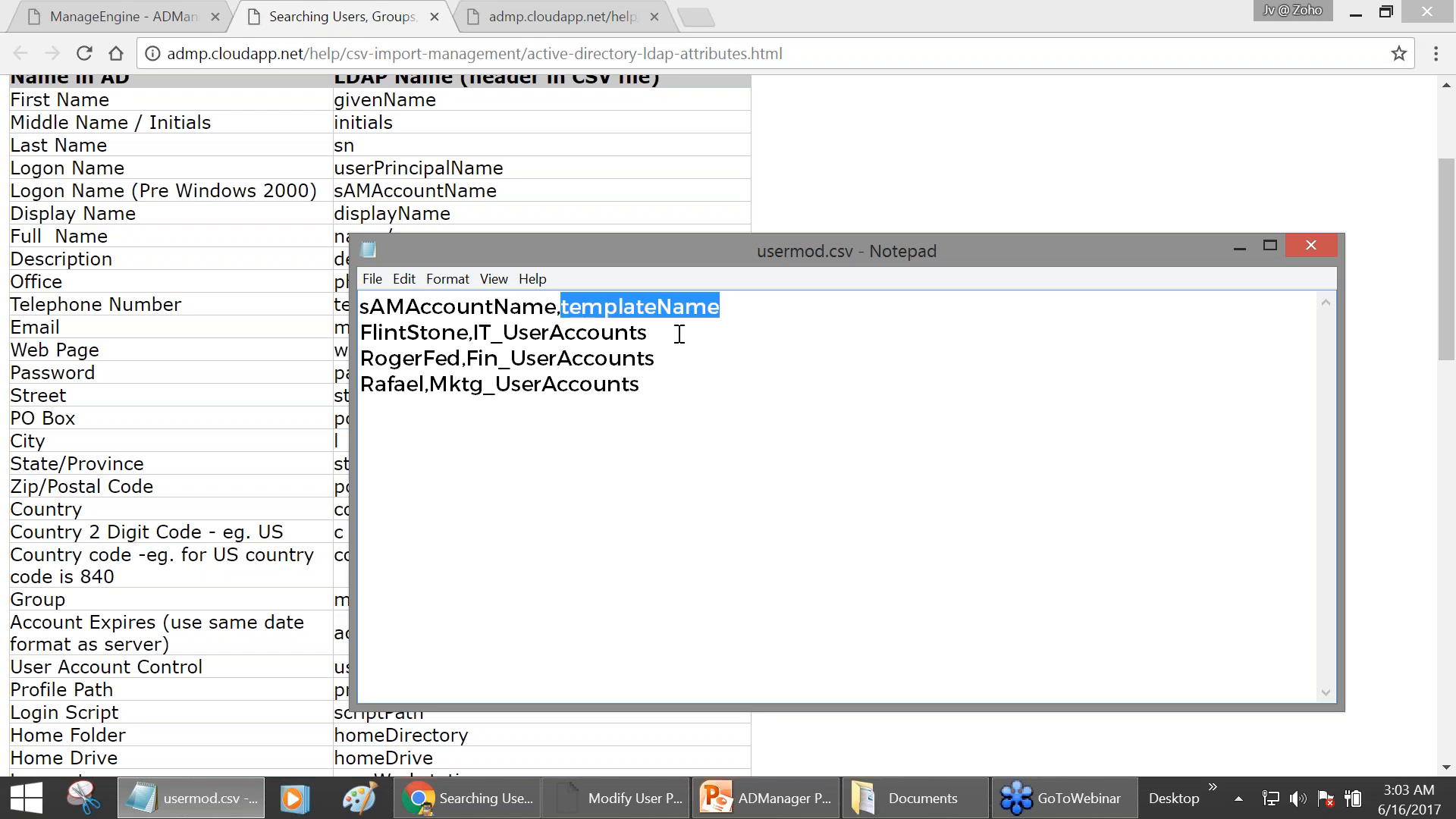
{"action": "left_click", "coordinate": [102, 21]}
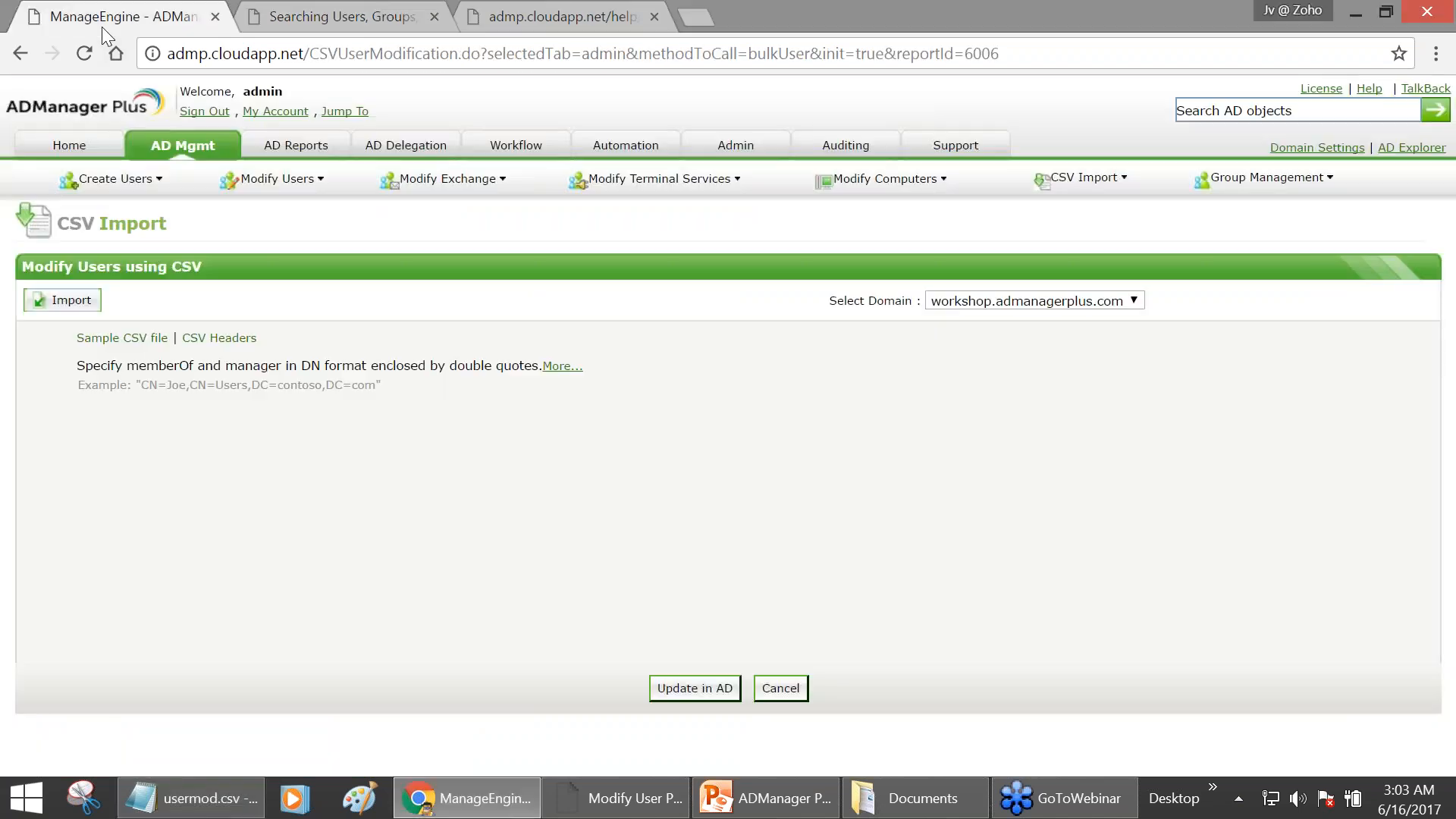
- Recheck the LDAP attributes help and usermod.csv, then open the AD Mgmt User Management overview
{"action": "left_click", "coordinate": [303, 28]}
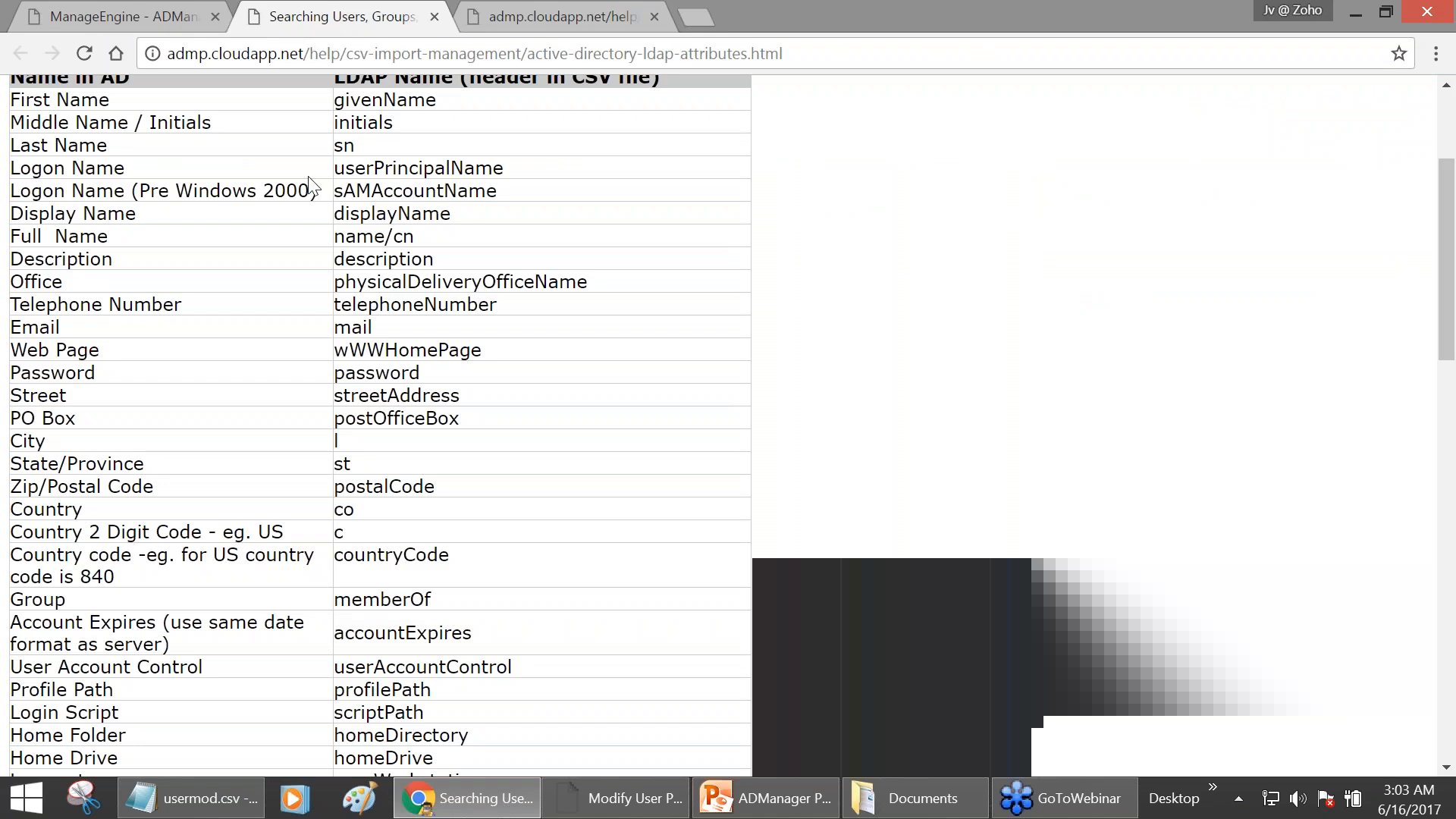
{"action": "scroll", "coordinate": [309, 182], "scroll_direction": "up", "scroll_amount": 2}
{"action": "left_click_drag", "start_coordinate": [123, 220], "coordinate": [22, 215]}
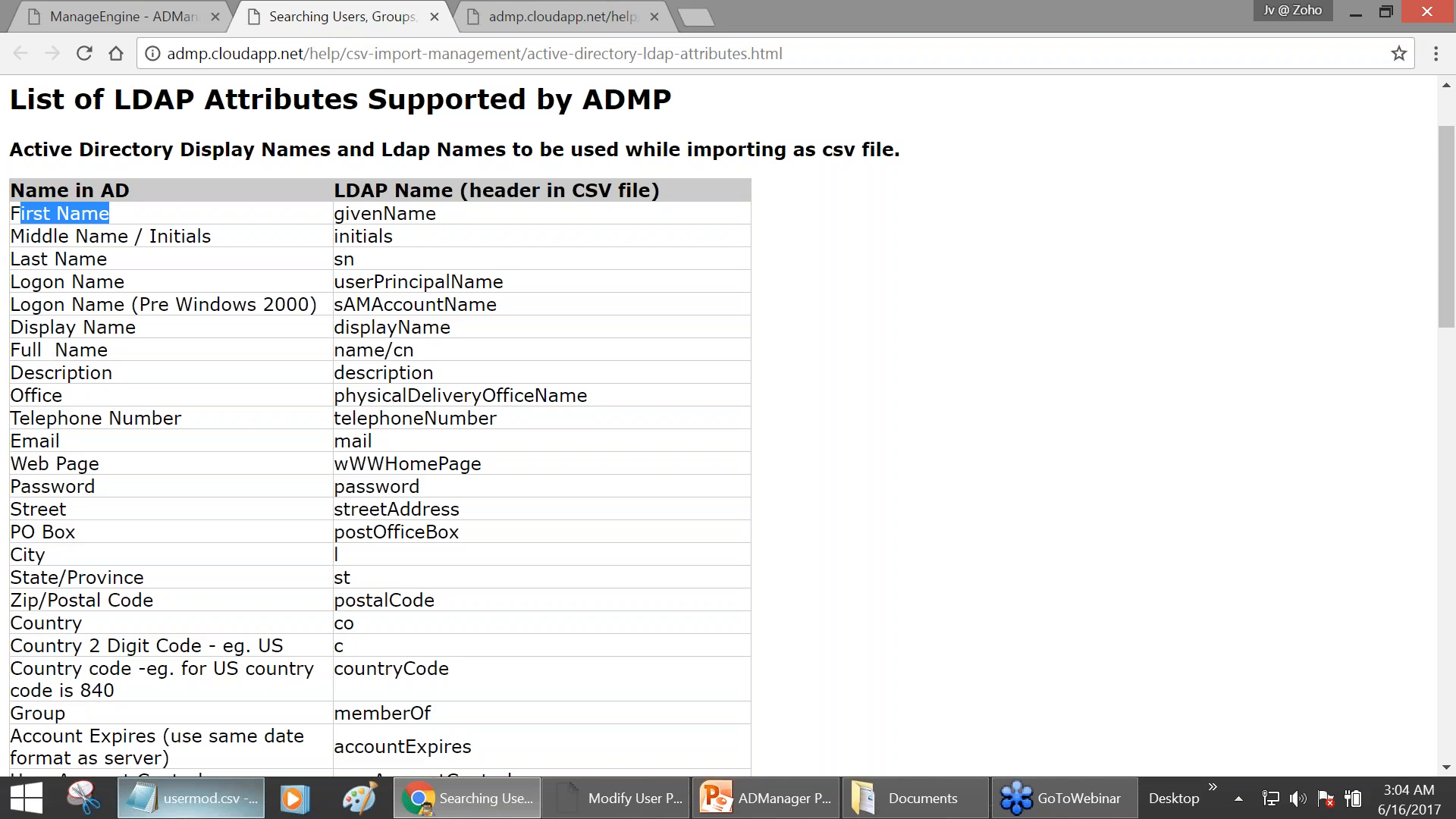
{"action": "left_click", "coordinate": [190, 797]}
{"action": "left_click_drag", "start_coordinate": [648, 386], "coordinate": [340, 286]}
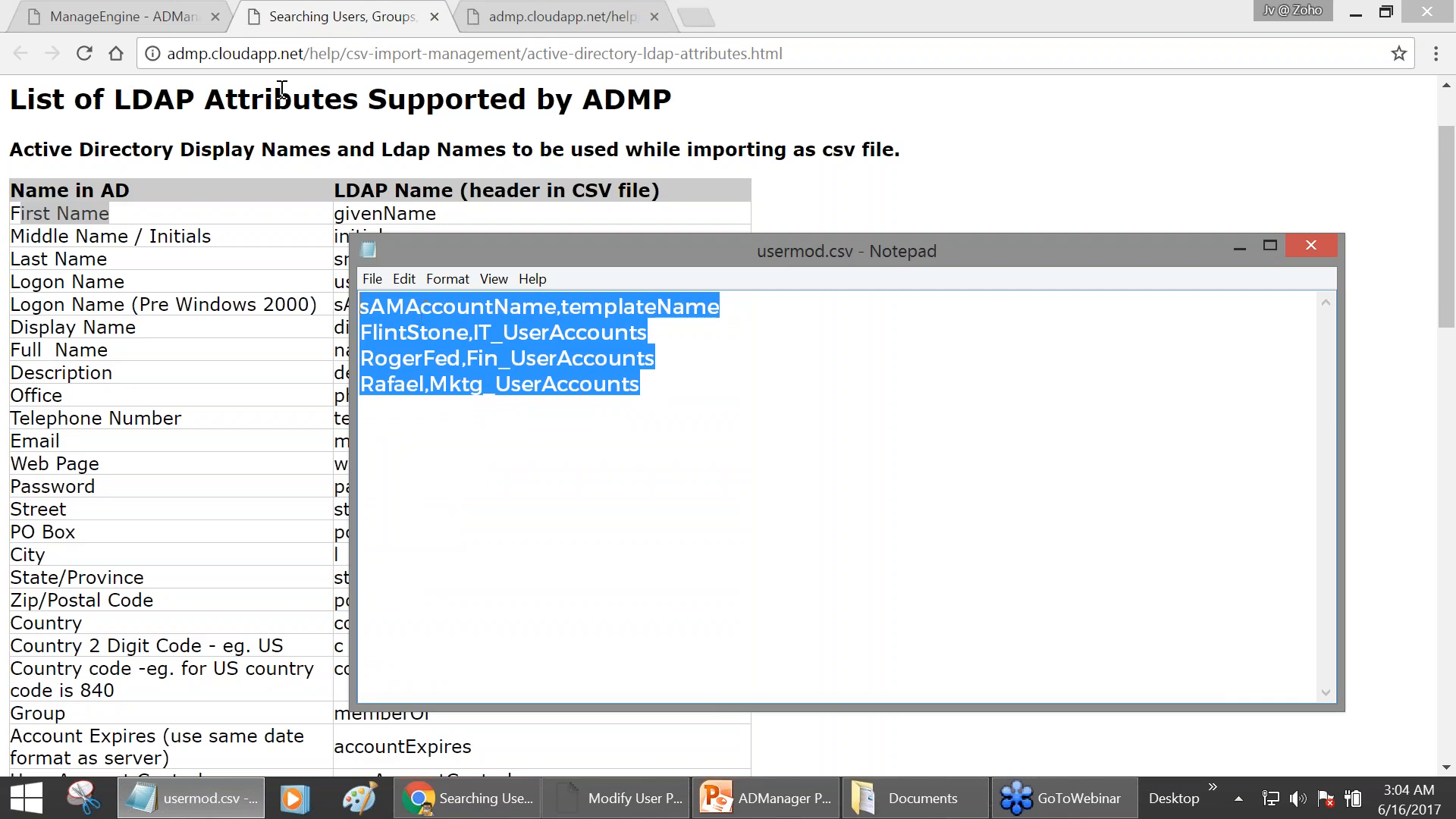
{"action": "left_click", "coordinate": [149, 23]}
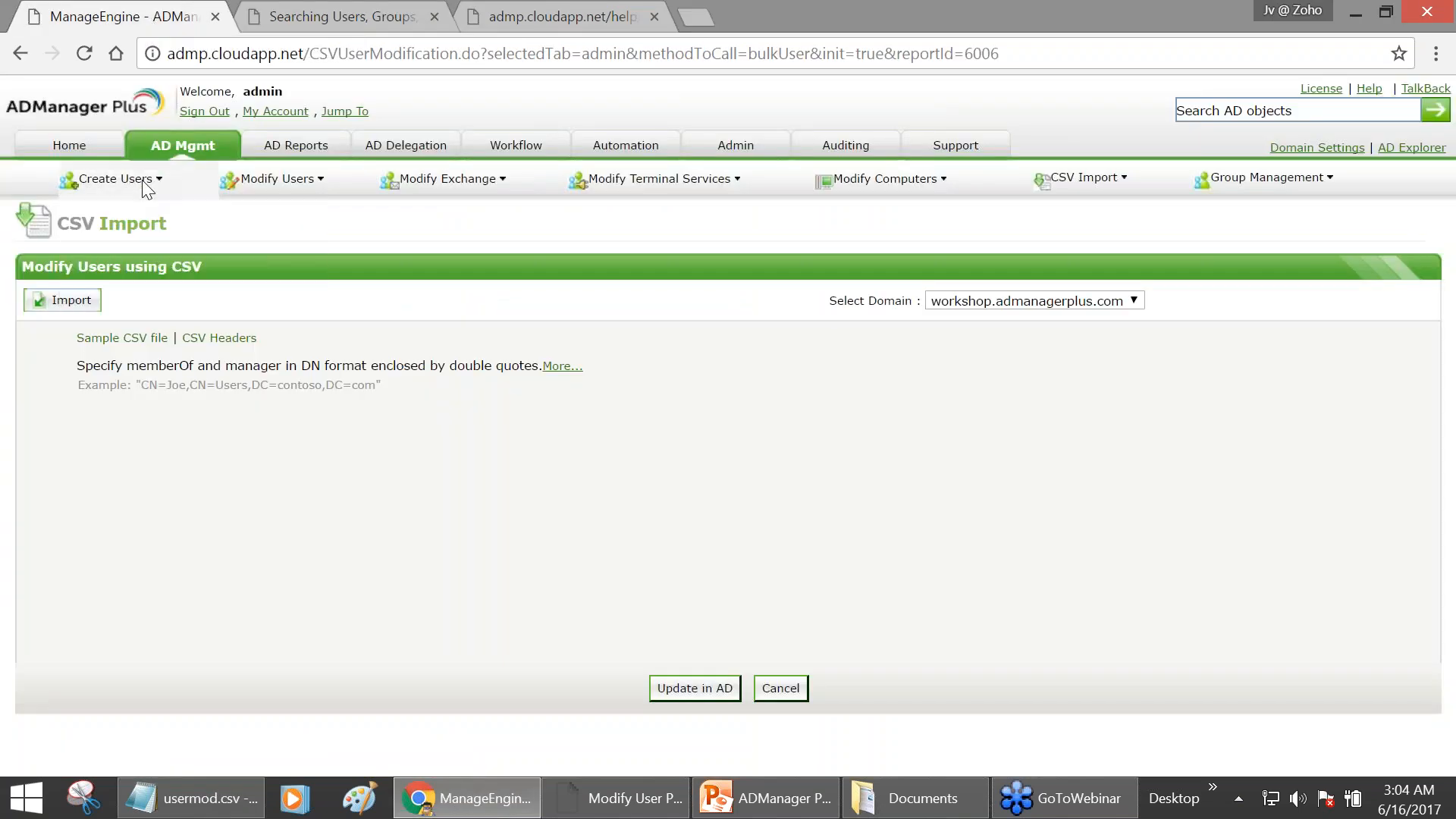
{"action": "left_click", "coordinate": [179, 154]}
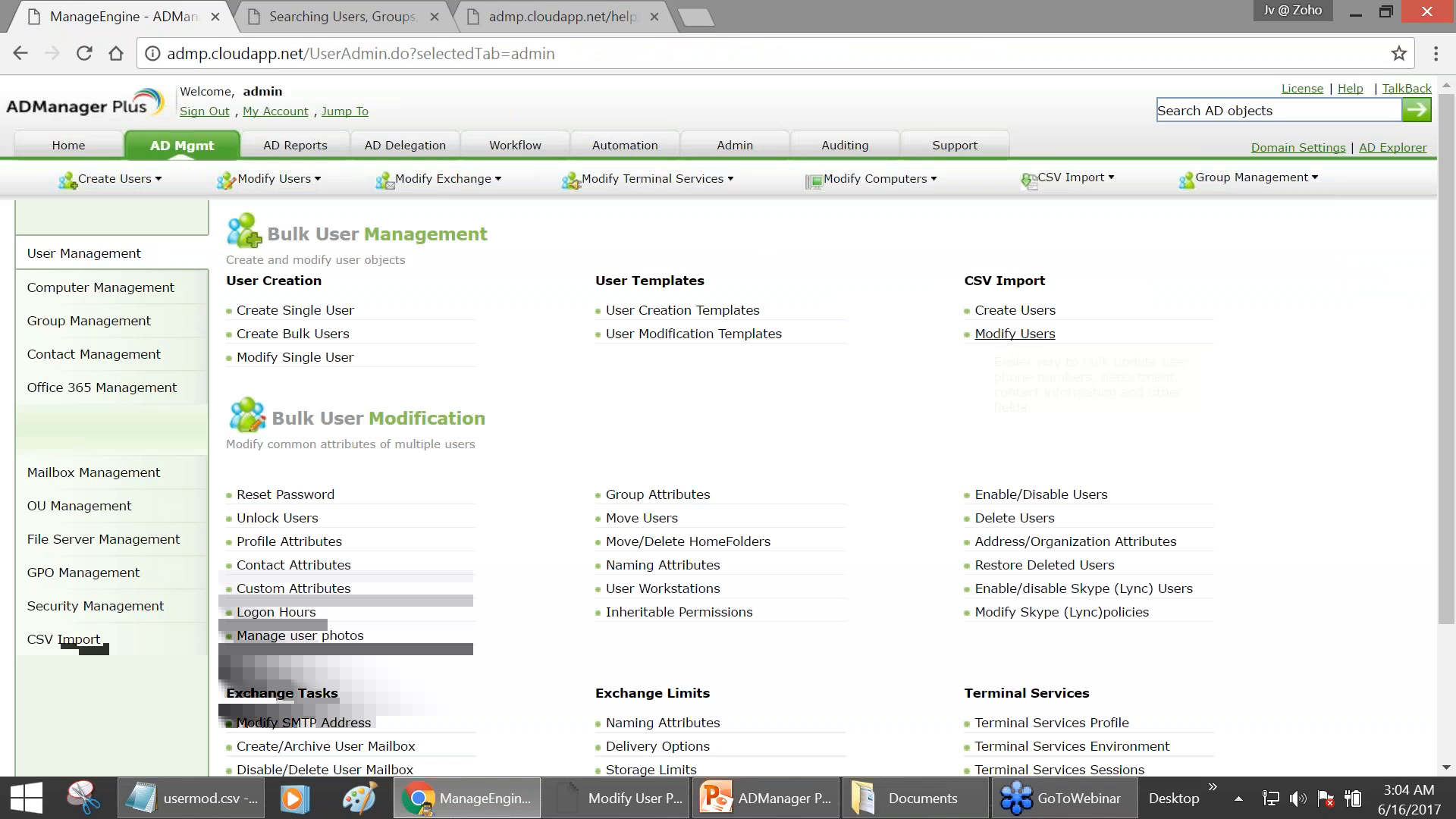
- Look at the Modify Users CSV import page, then list the ten user modification templates
{"action": "left_click", "coordinate": [1025, 334]}
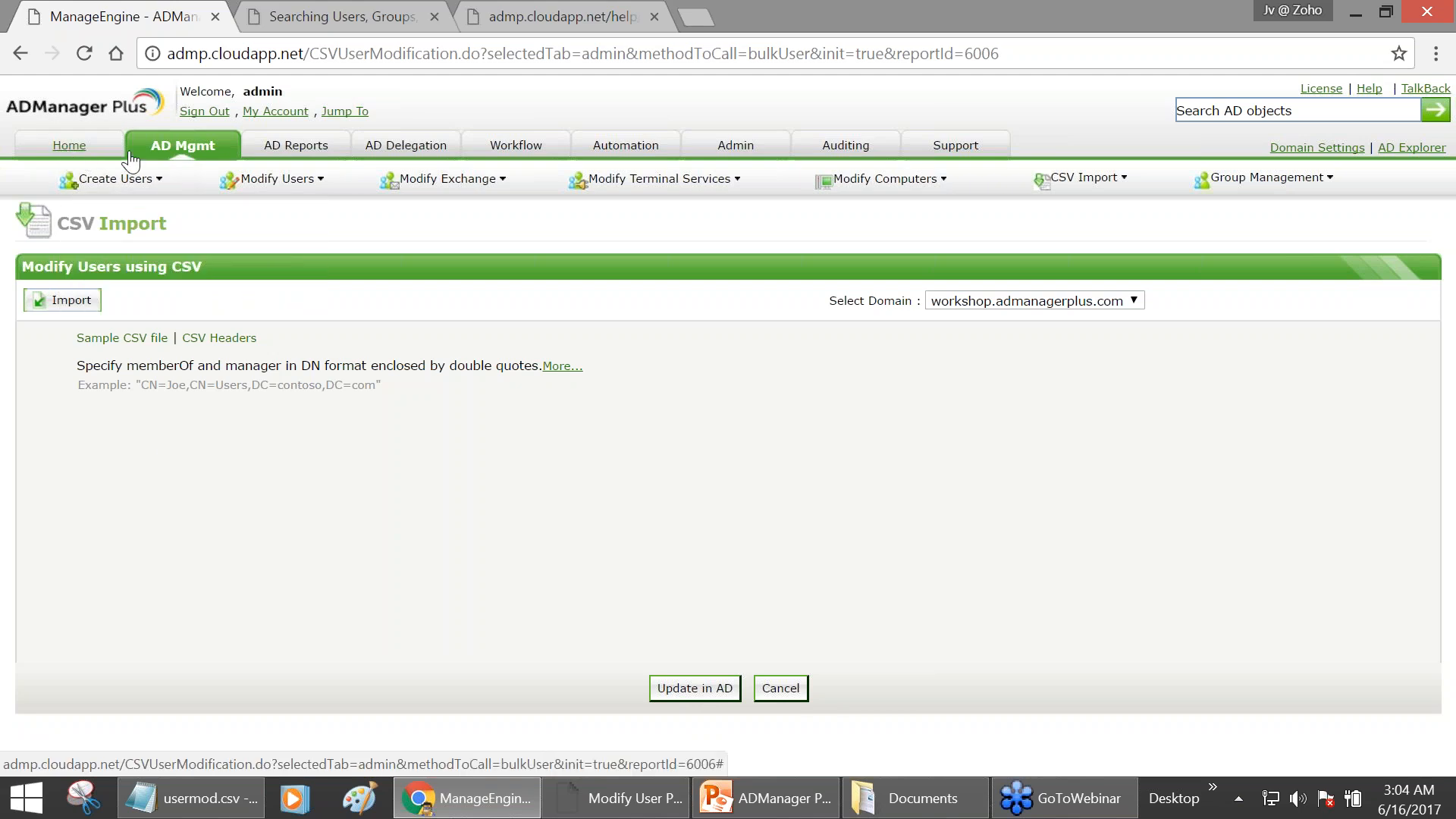
{"action": "left_click", "coordinate": [158, 153]}
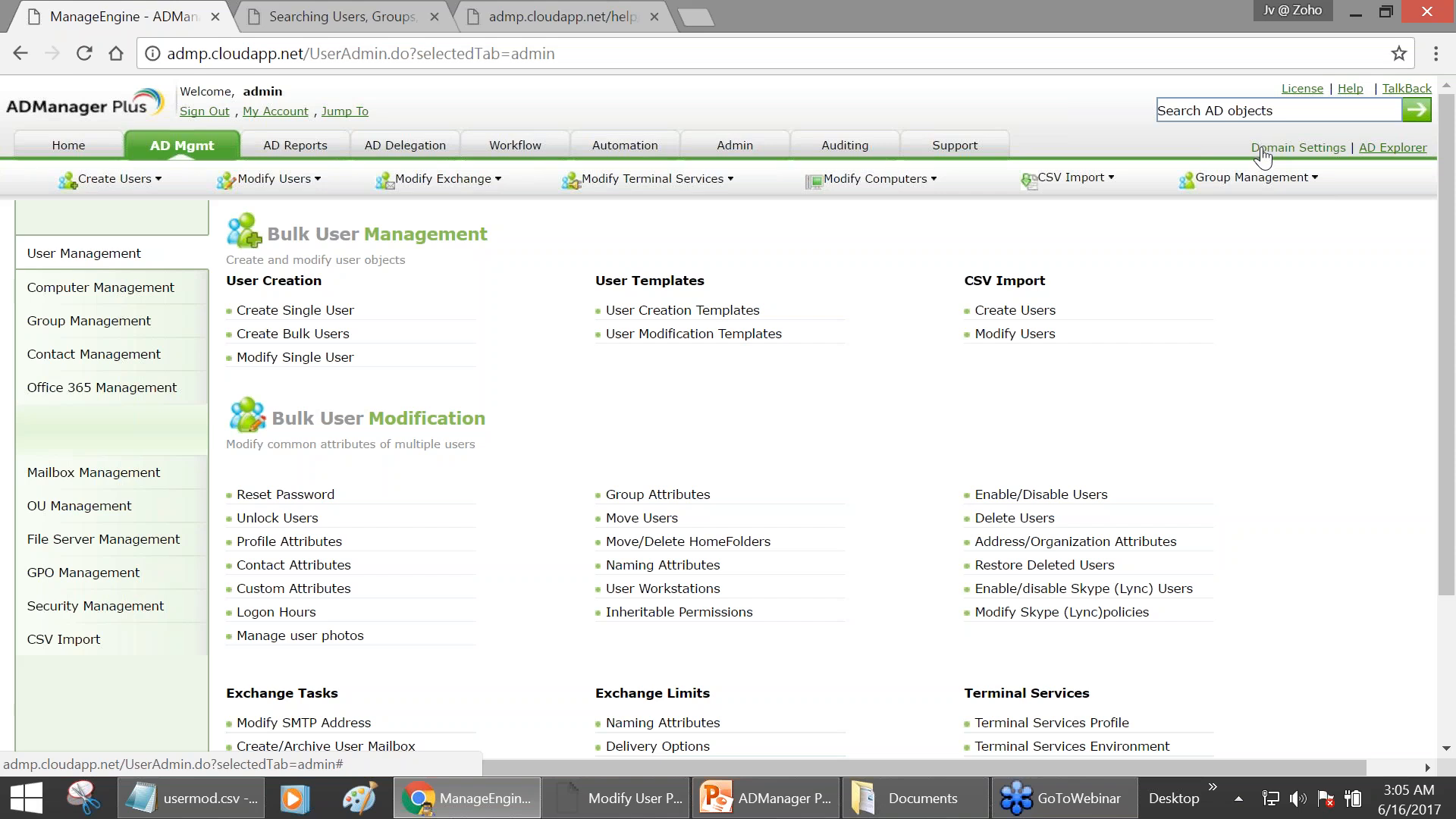
{"action": "left_click", "coordinate": [702, 341]}
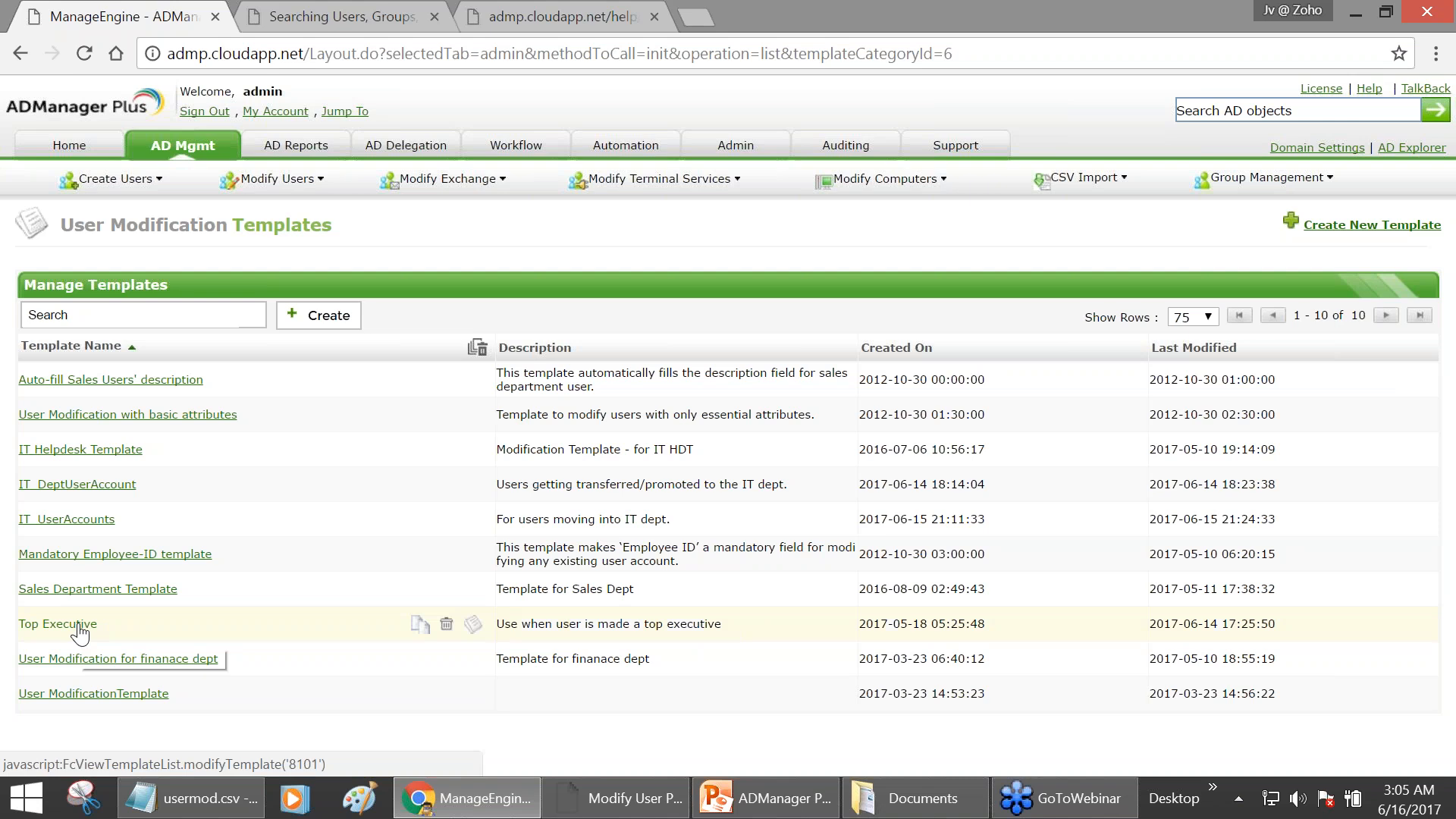
- Search AD objects for the account name of the first user in the CSV
{"action": "left_click", "coordinate": [1285, 111]}
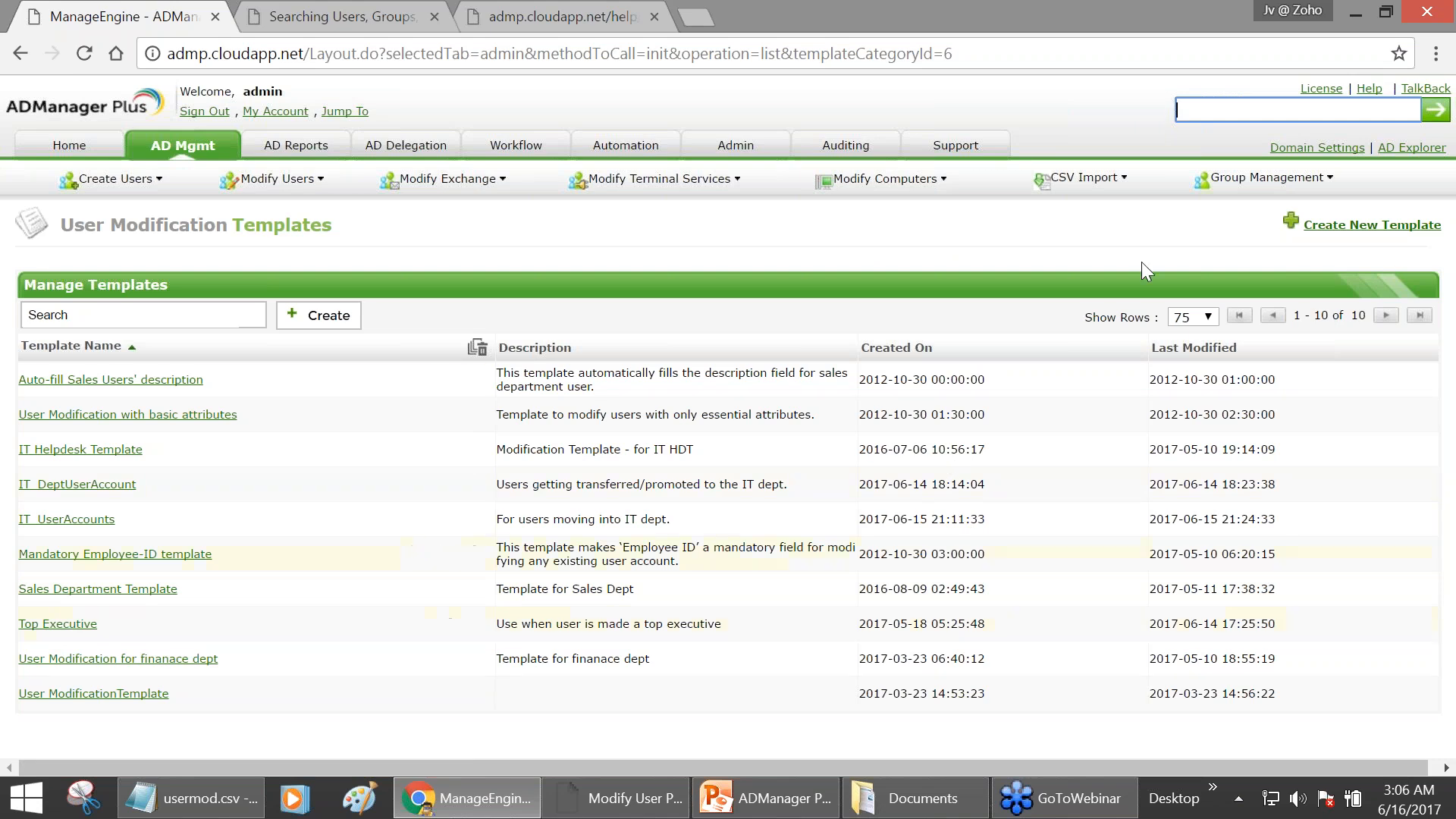
{"action": "key", "text": "Return"}
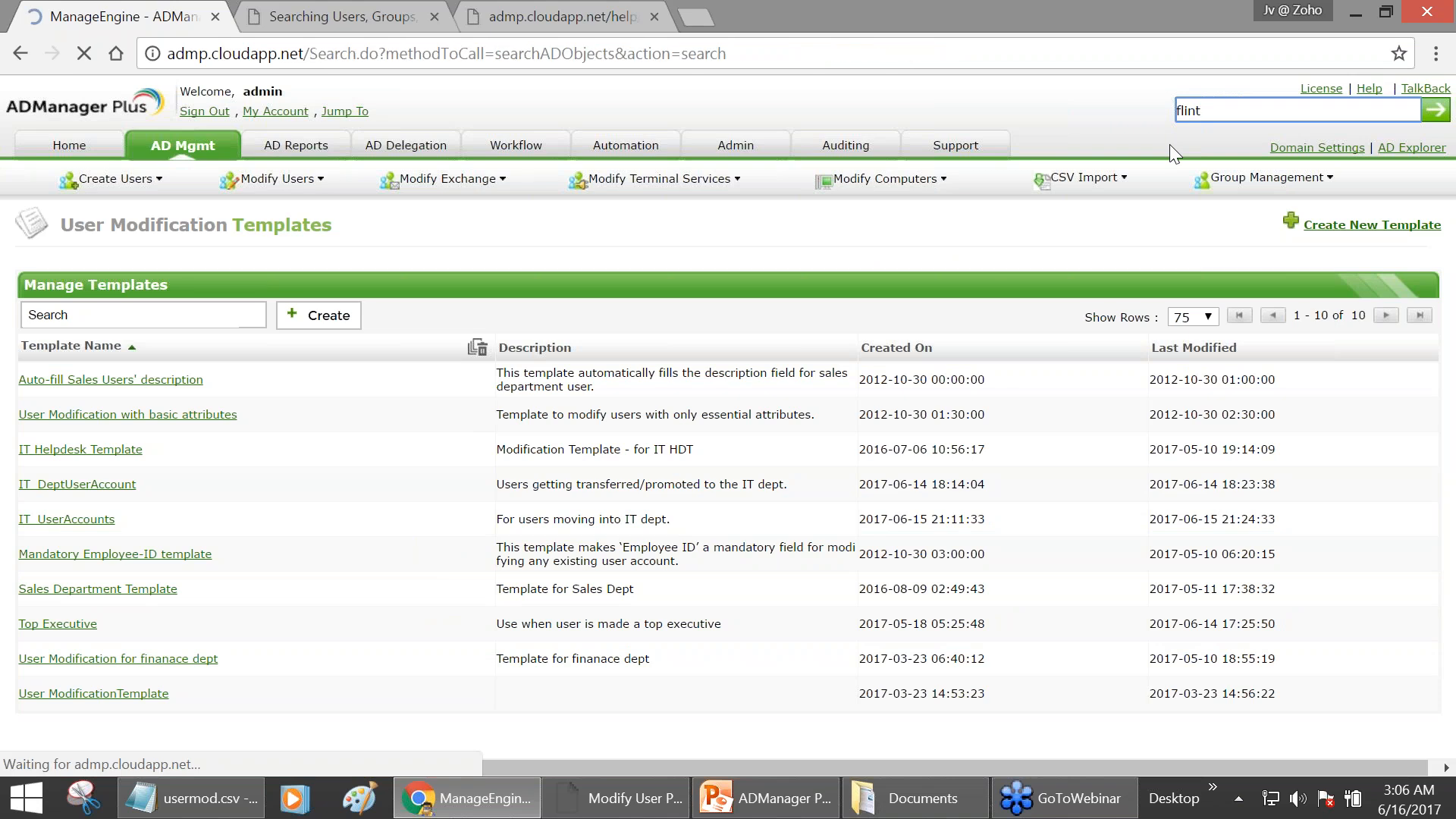
- Review the templates available for the found user without changing them, then close its properties
{"action": "left_click", "coordinate": [364, 358]}
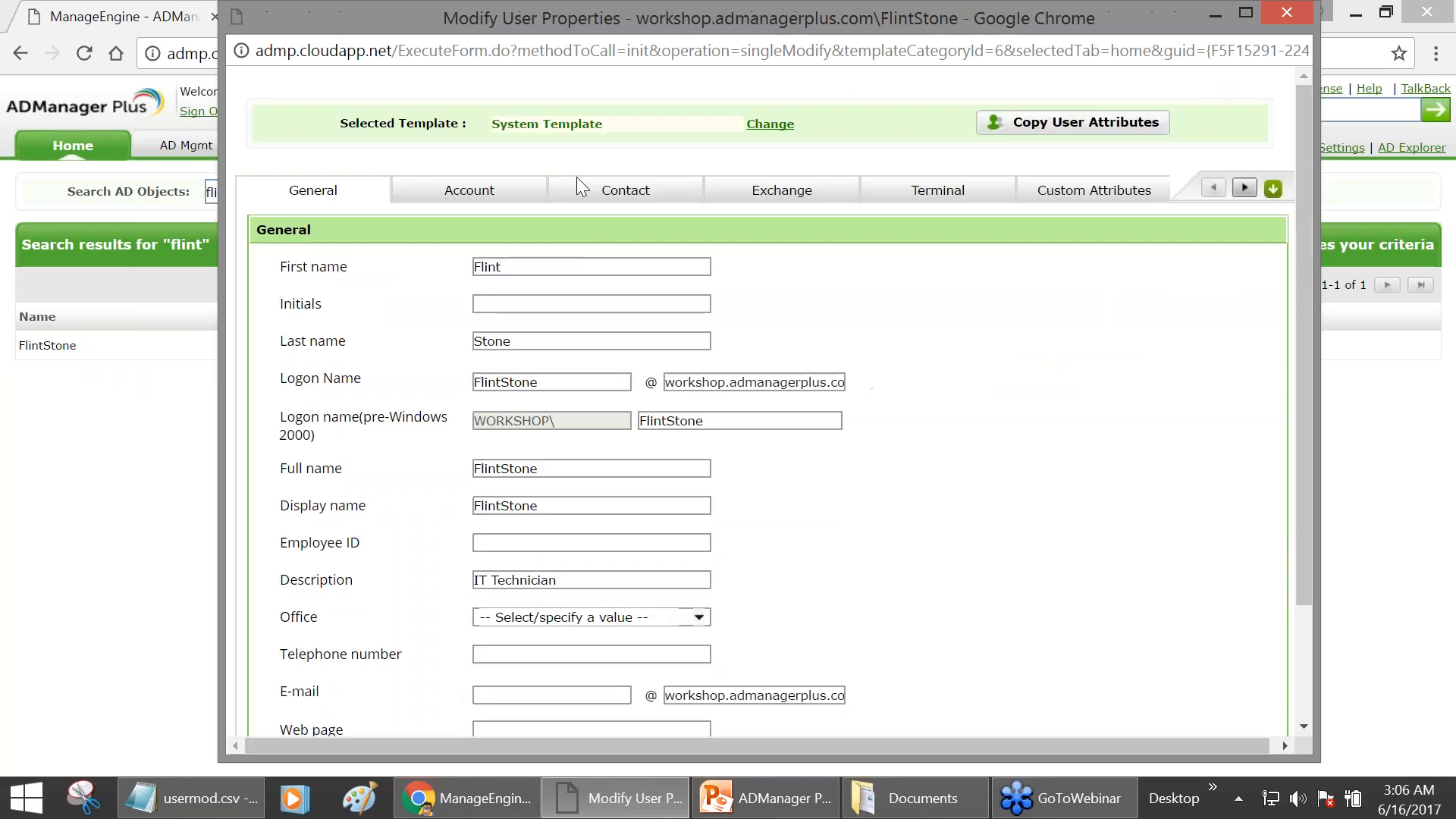
{"action": "left_click", "coordinate": [770, 123]}
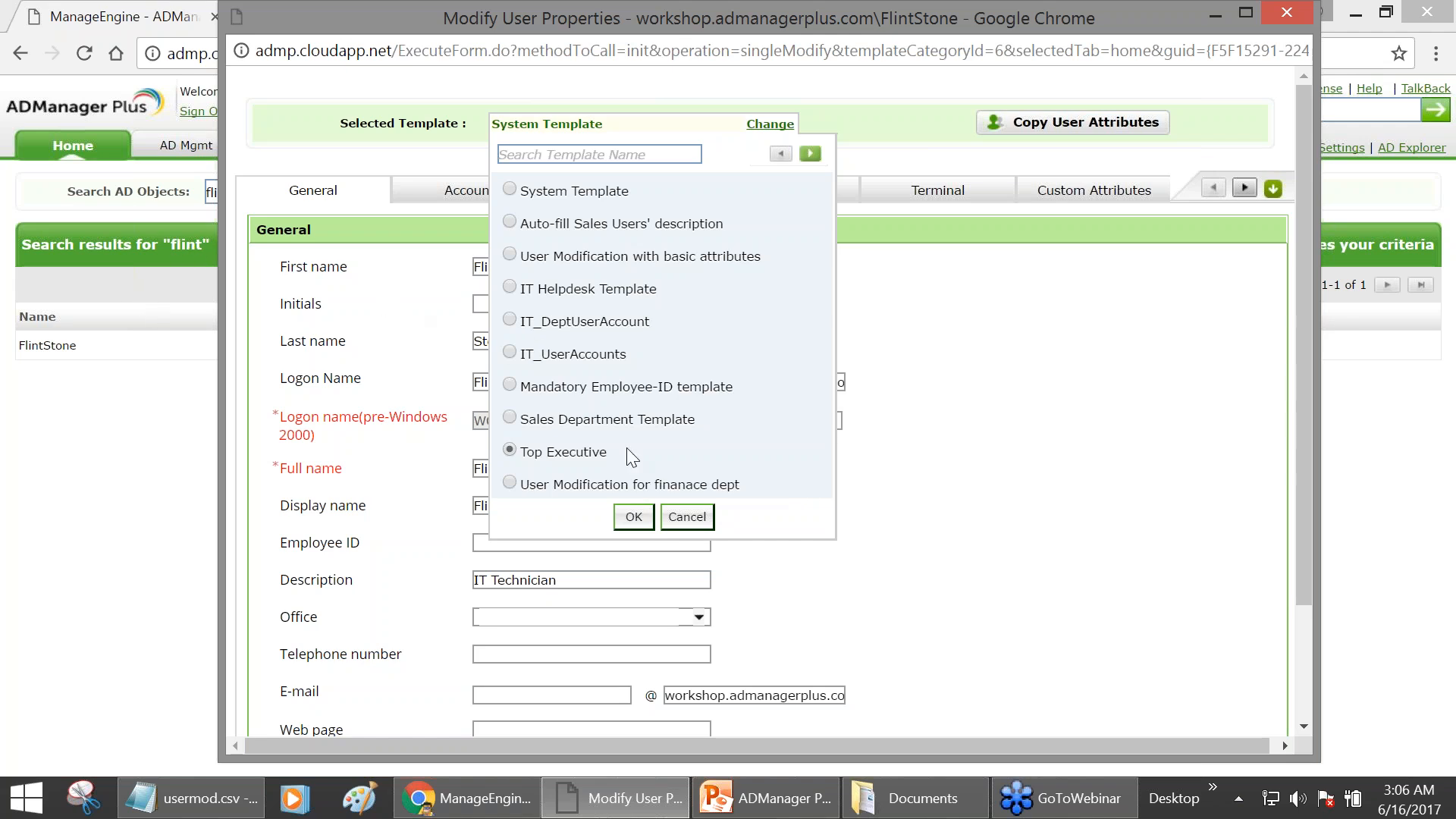
{"action": "left_click", "coordinate": [674, 521]}
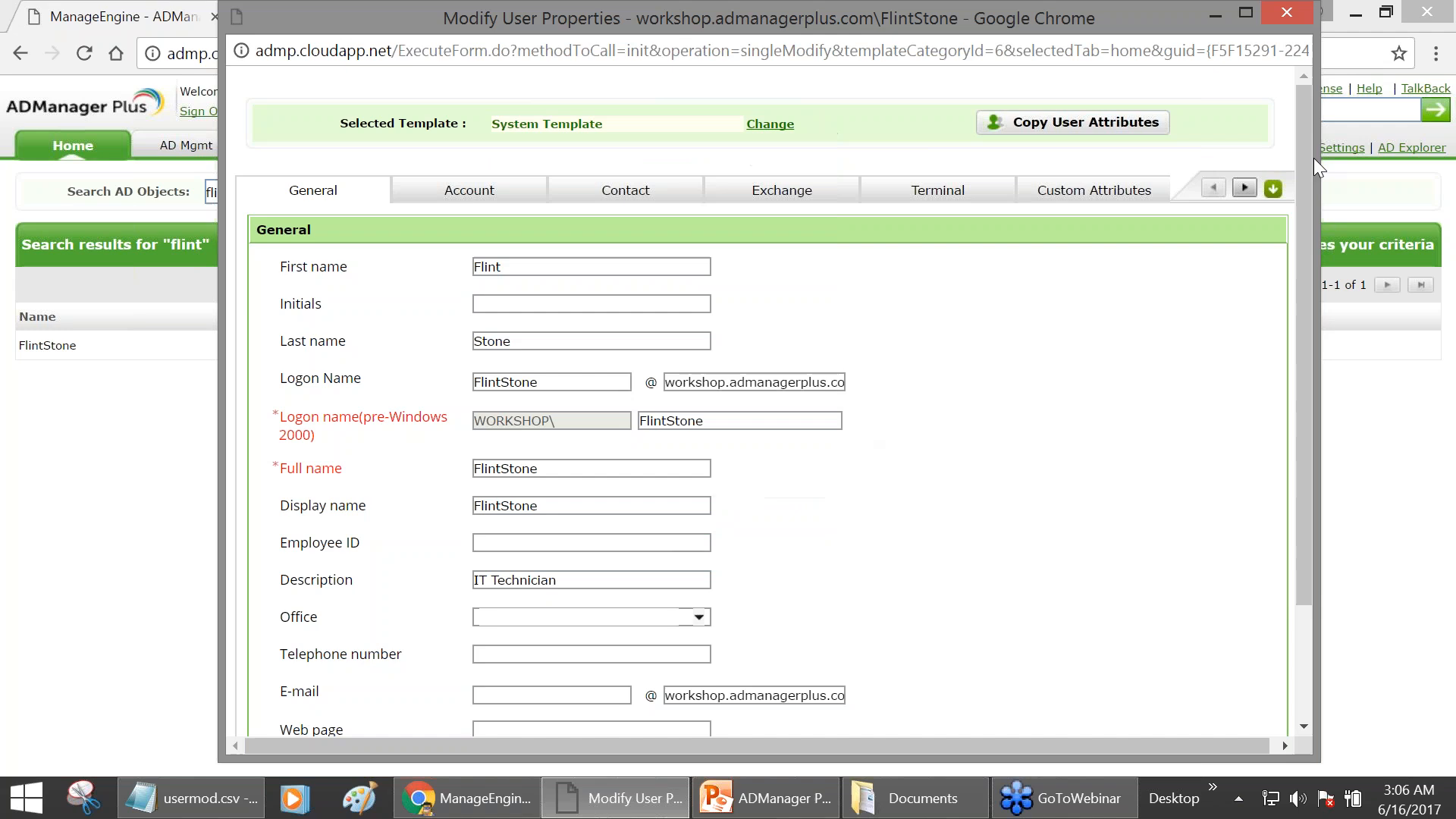
{"action": "left_click", "coordinate": [1304, 21]}
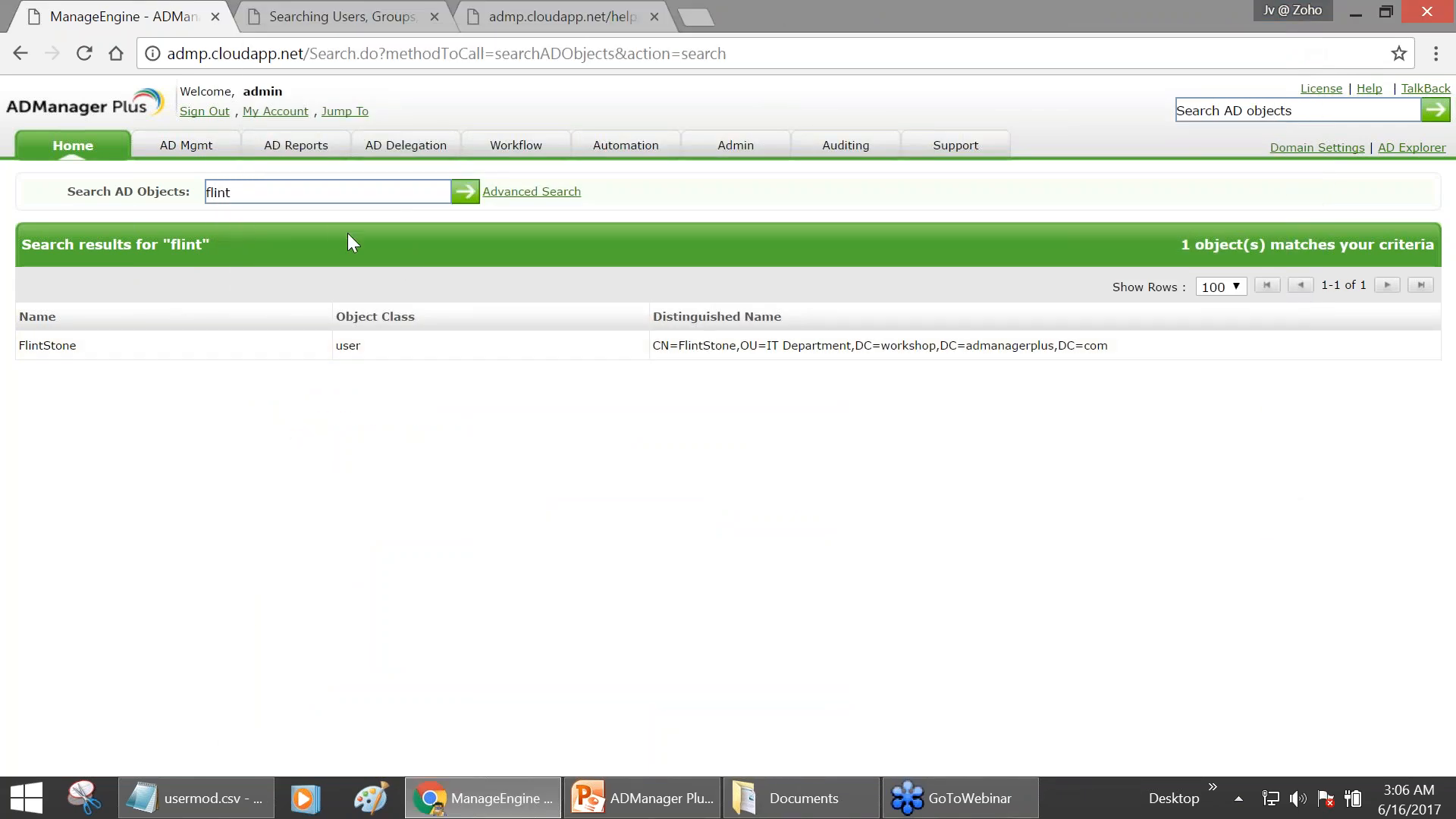
- Reopen the User Modification Templates list from the AD Mgmt user management page
{"action": "left_click", "coordinate": [186, 150]}
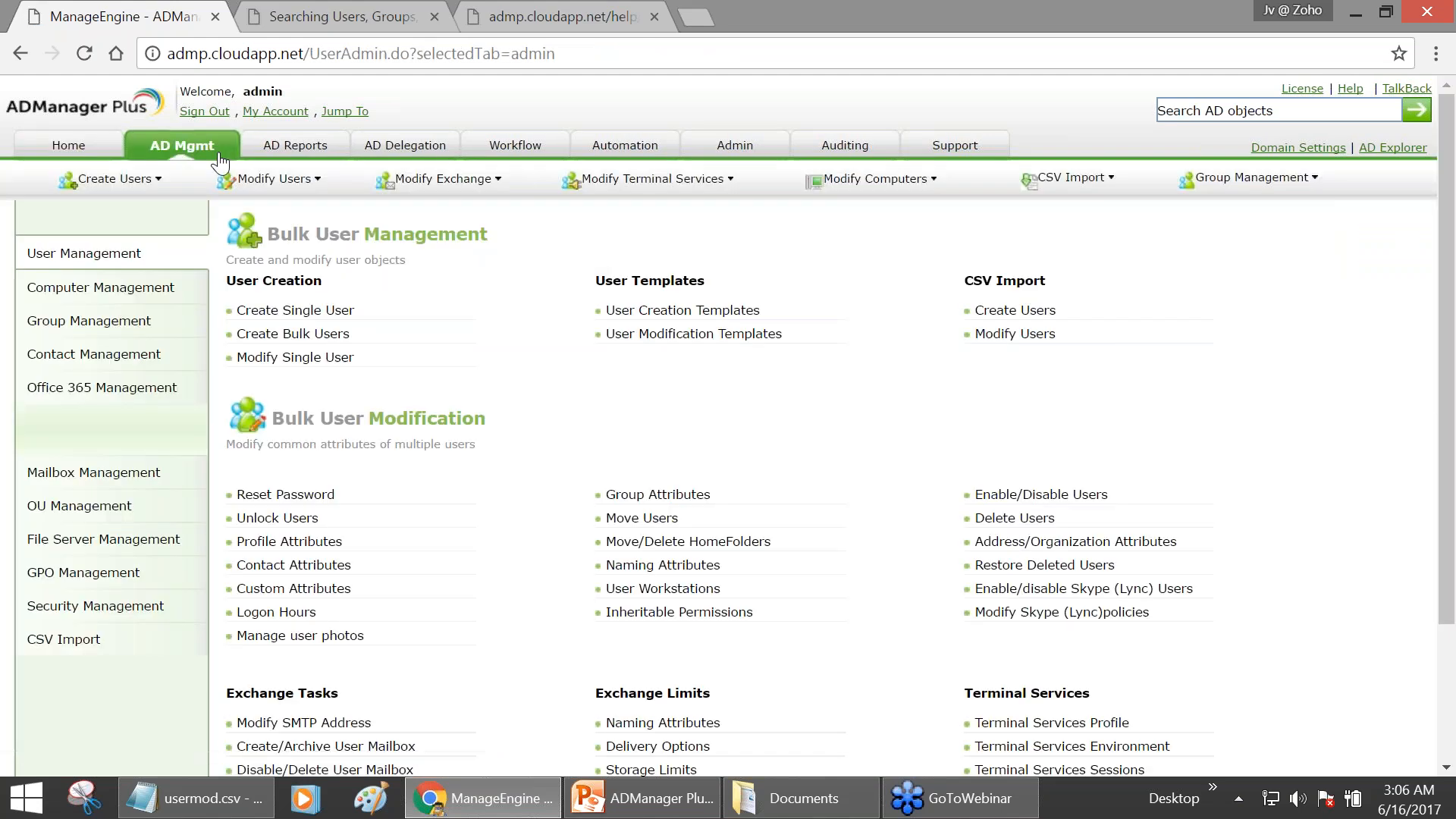
{"action": "left_click", "coordinate": [735, 339]}
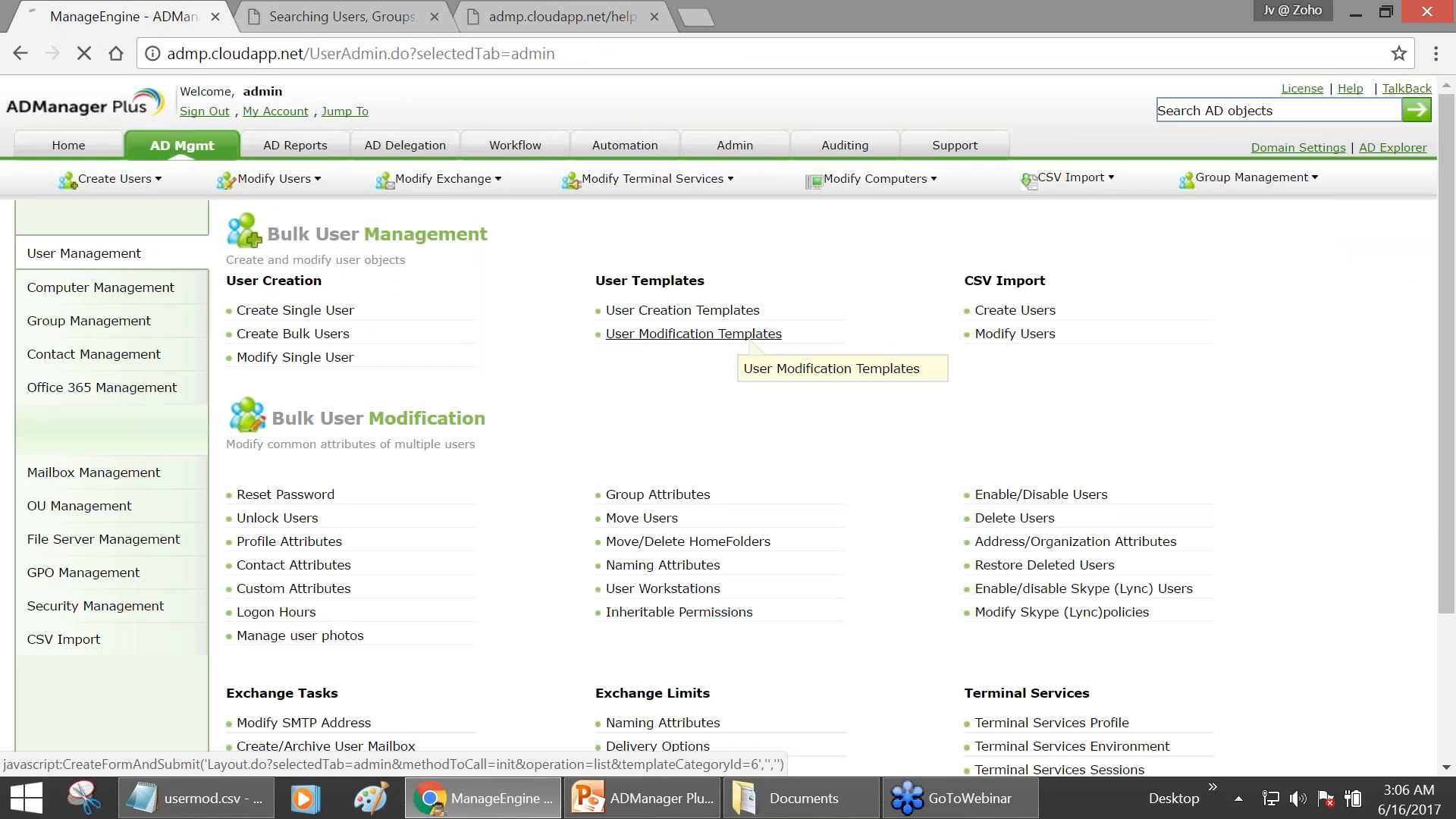
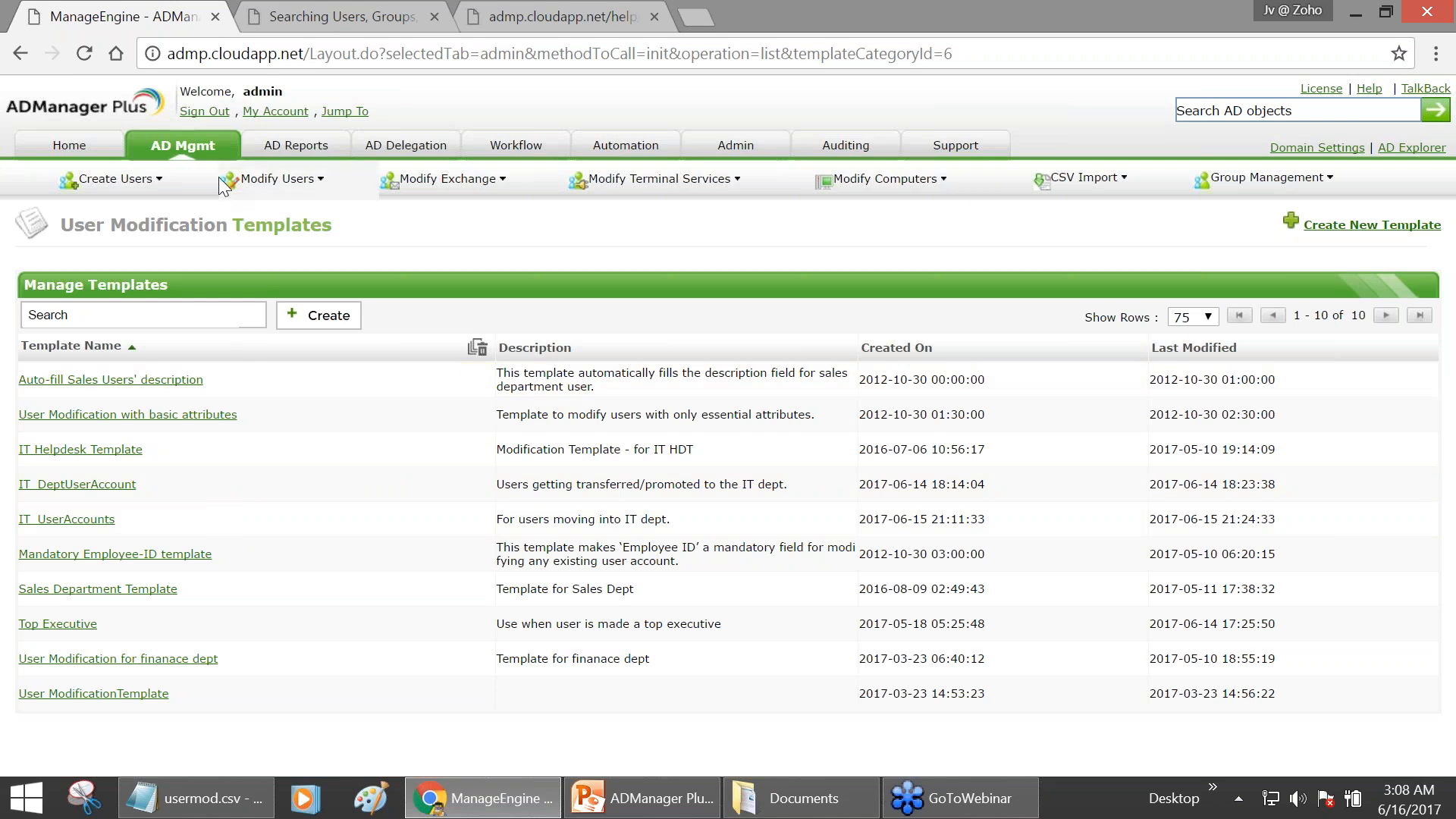
- Return to the AD Mgmt User Management page with its Bulk User Management links
{"action": "left_click", "coordinate": [198, 150]}
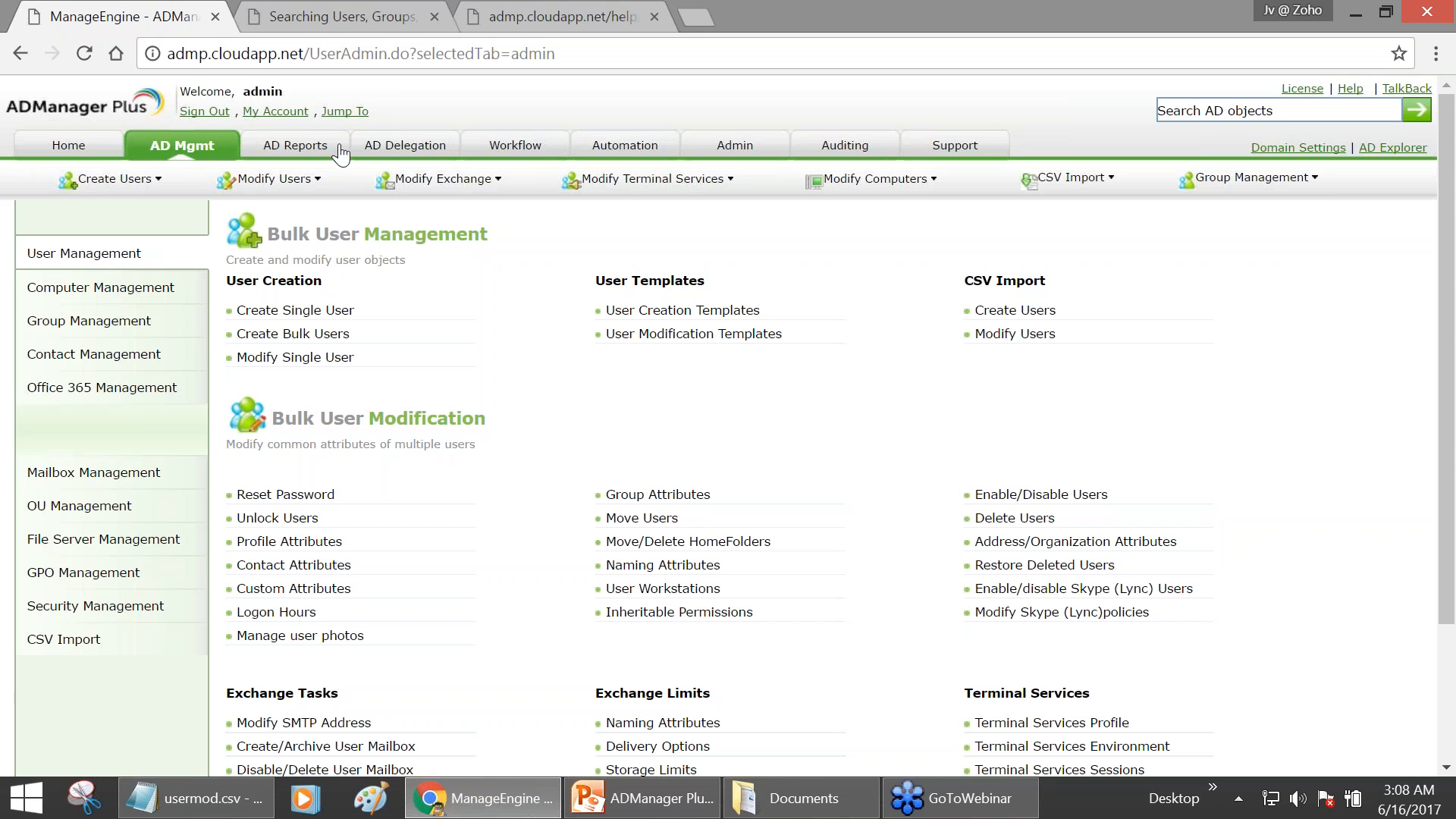
{"action": "left_click", "coordinate": [749, 343]}
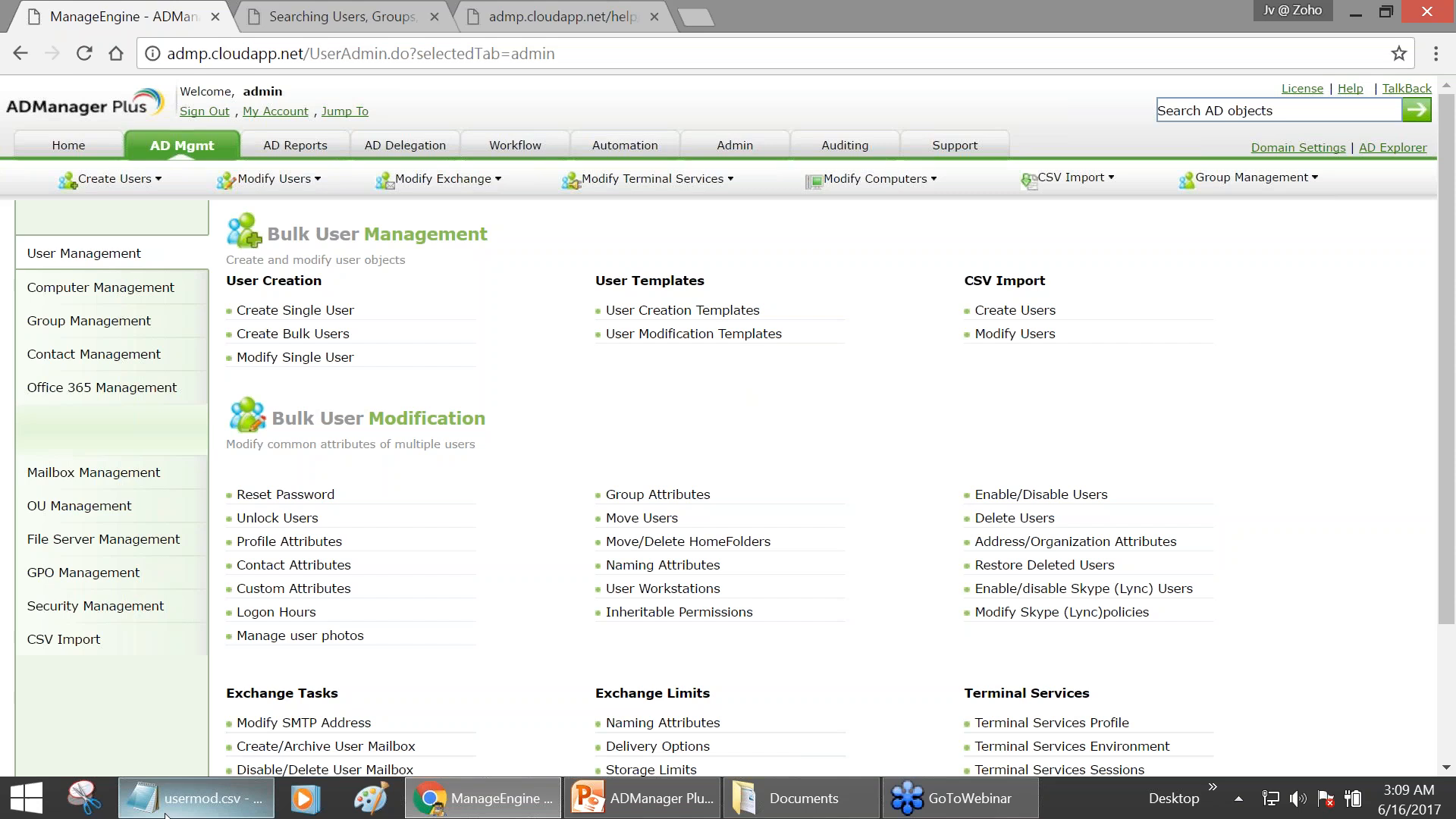
{"action": "left_click", "coordinate": [197, 798]}
{"action": "left_click", "coordinate": [475, 497]}
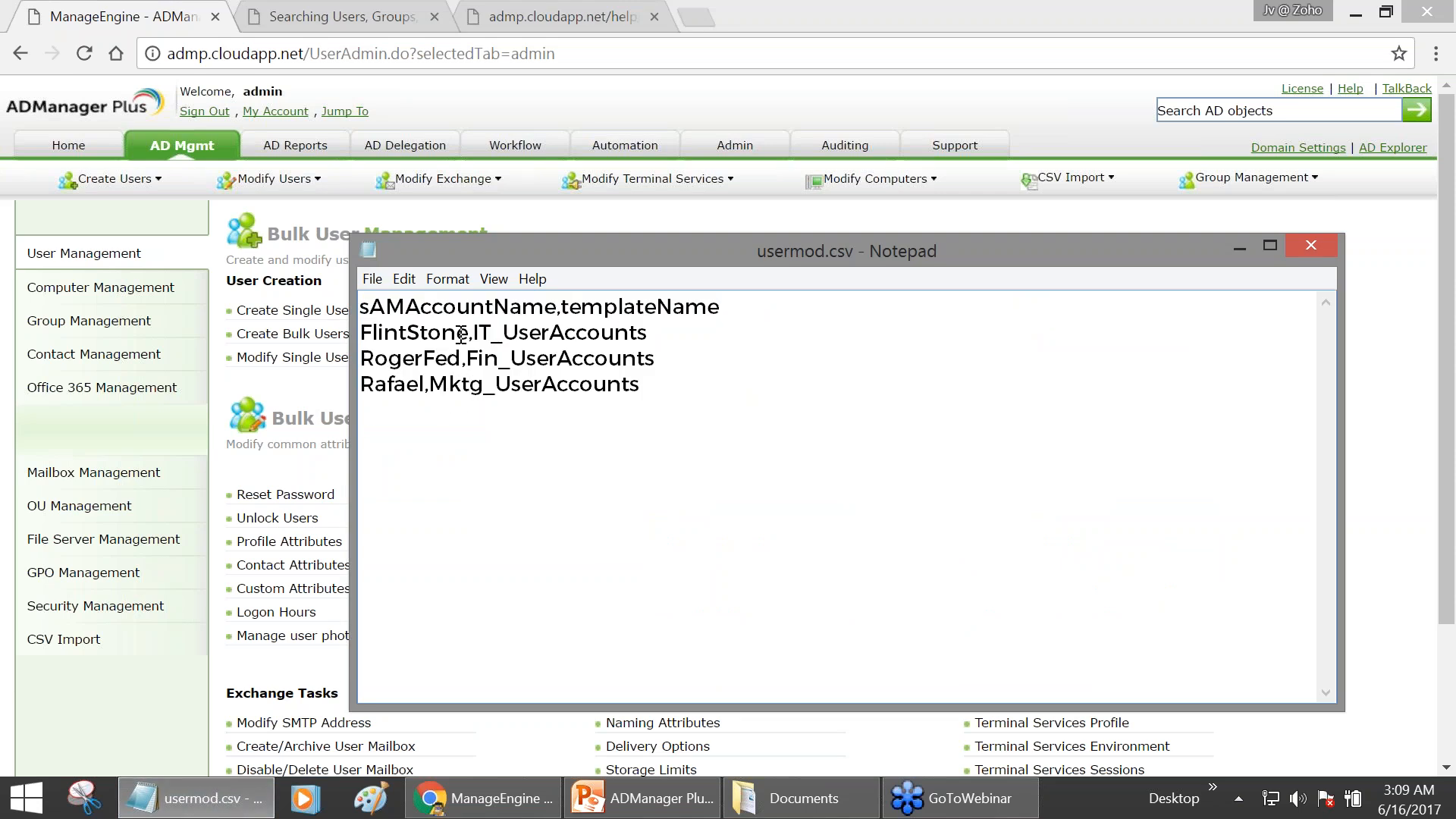
{"action": "left_click_drag", "start_coordinate": [677, 384], "coordinate": [360, 306]}
{"action": "left_click", "coordinate": [678, 340]}
{"action": "left_click", "coordinate": [1239, 245]}
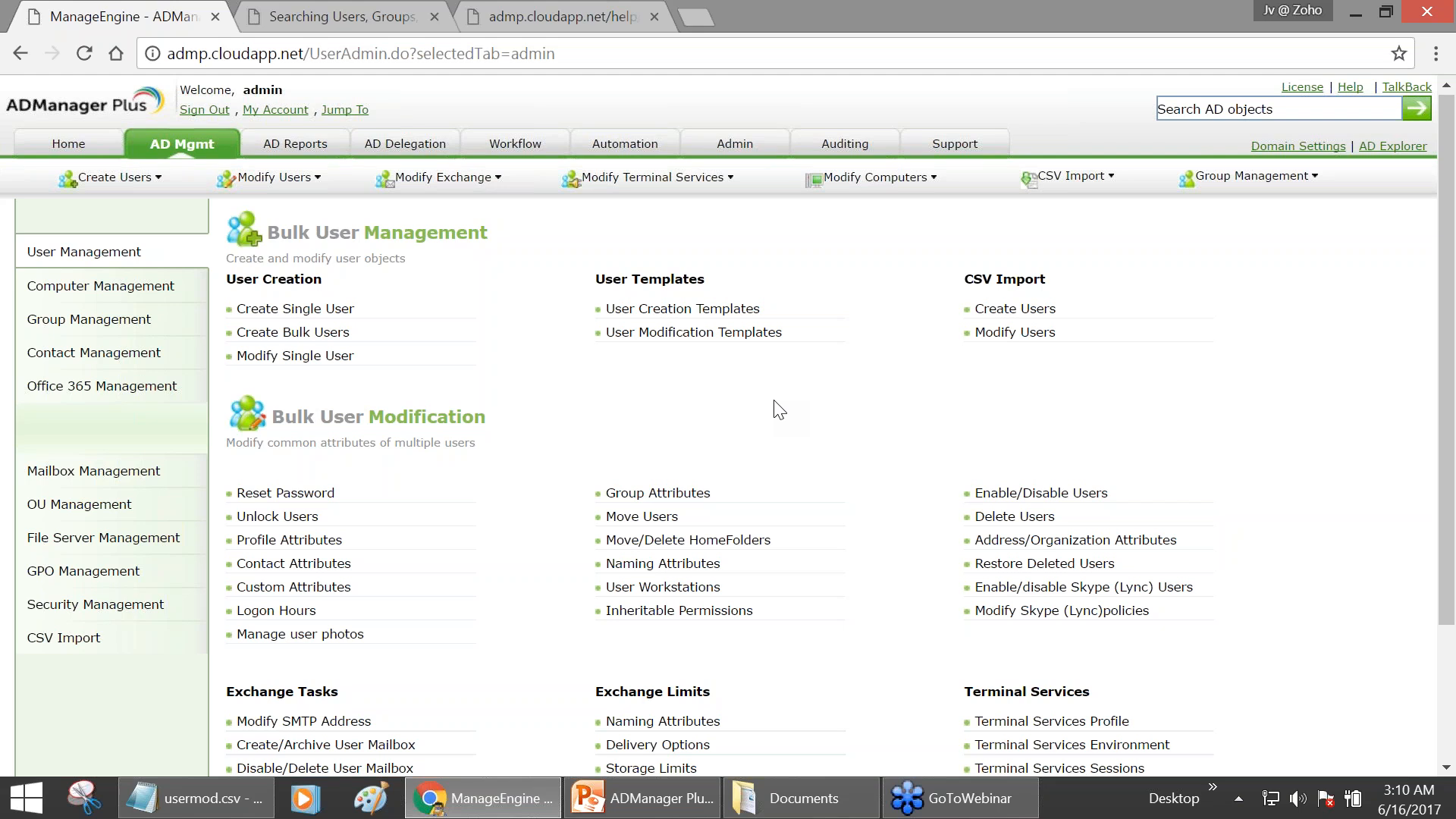
- Open Move/Delete HomeFolders under Group Attributes in Bulk User Modification
{"action": "scroll", "coordinate": [777, 405], "scroll_direction": "down", "scroll_amount": 1}
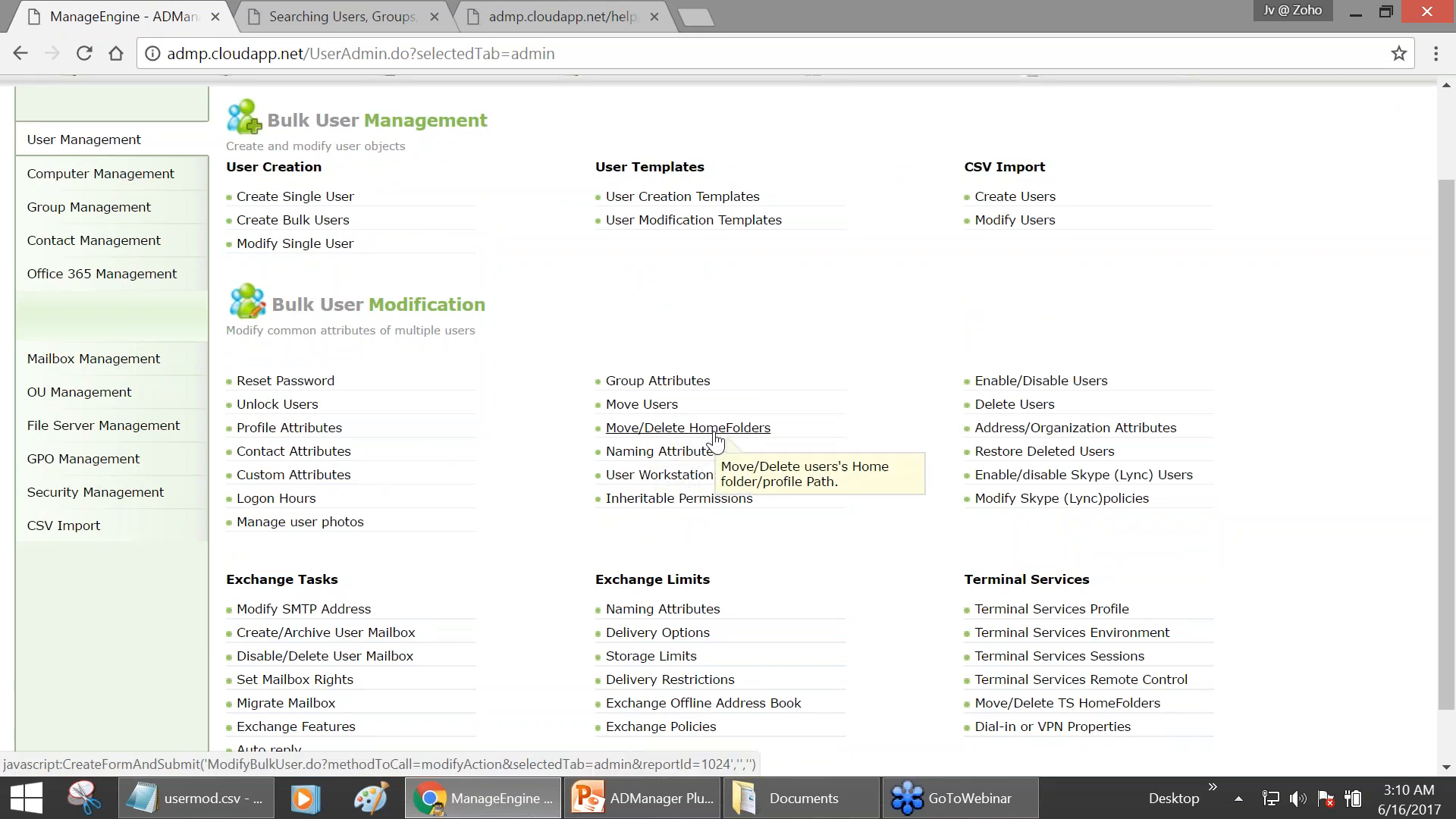
{"action": "scroll", "coordinate": [716, 438], "scroll_direction": "up", "scroll_amount": 3}
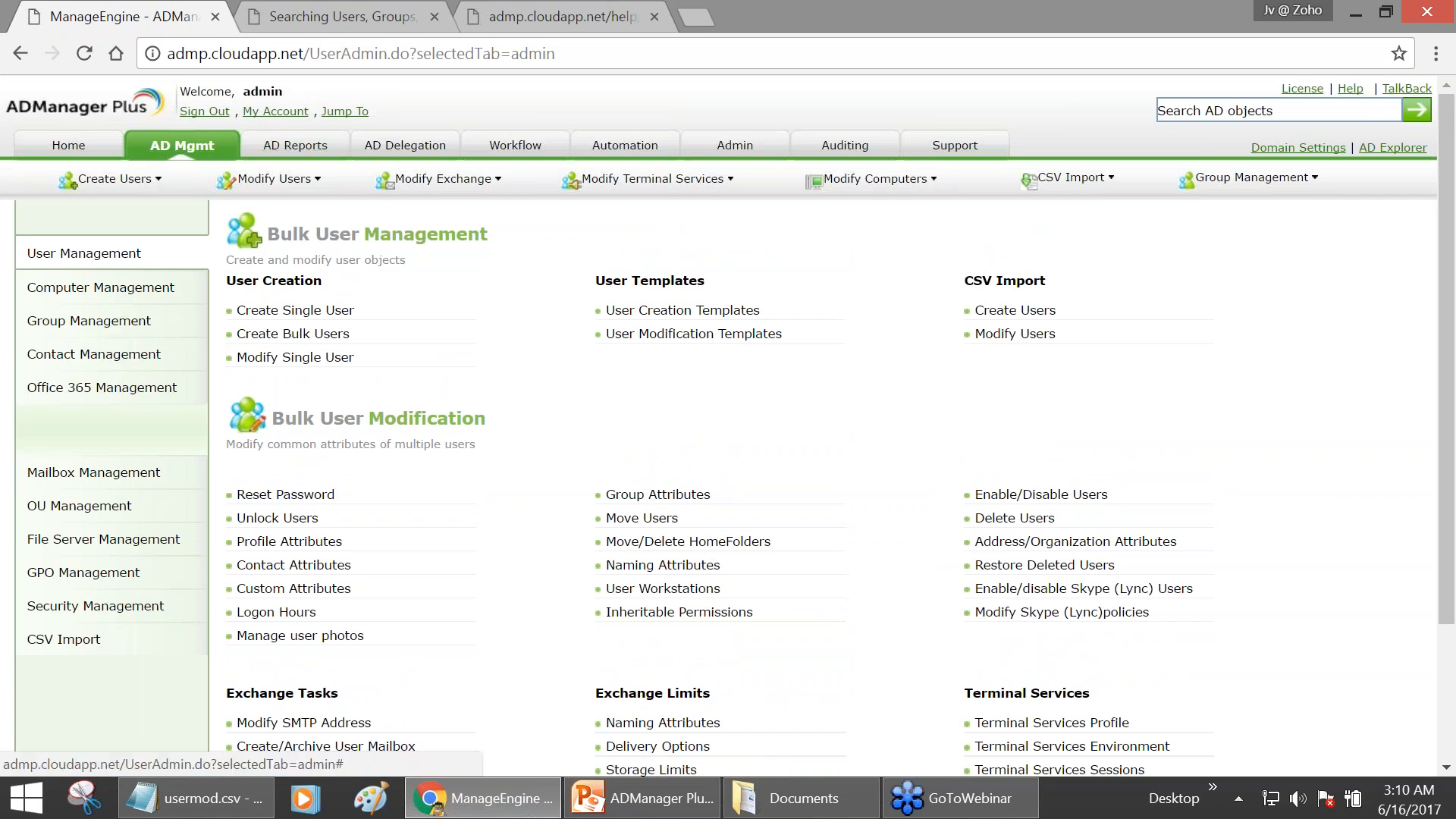
{"action": "left_click", "coordinate": [722, 549]}
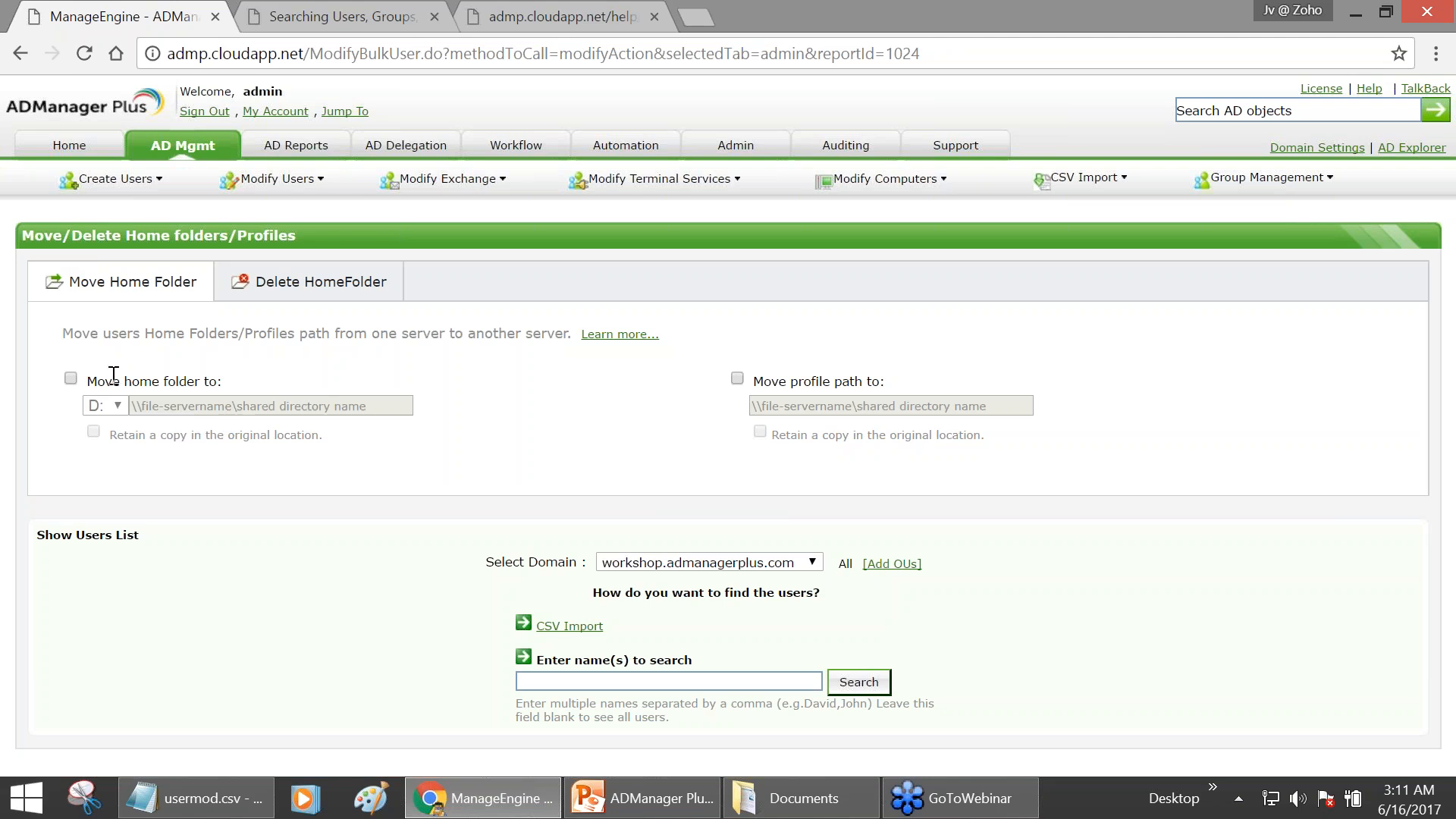
- Enable both 'Move home folder to:' and 'Move profile path to:', leaving the destination paths blank
{"action": "left_click", "coordinate": [73, 378]}
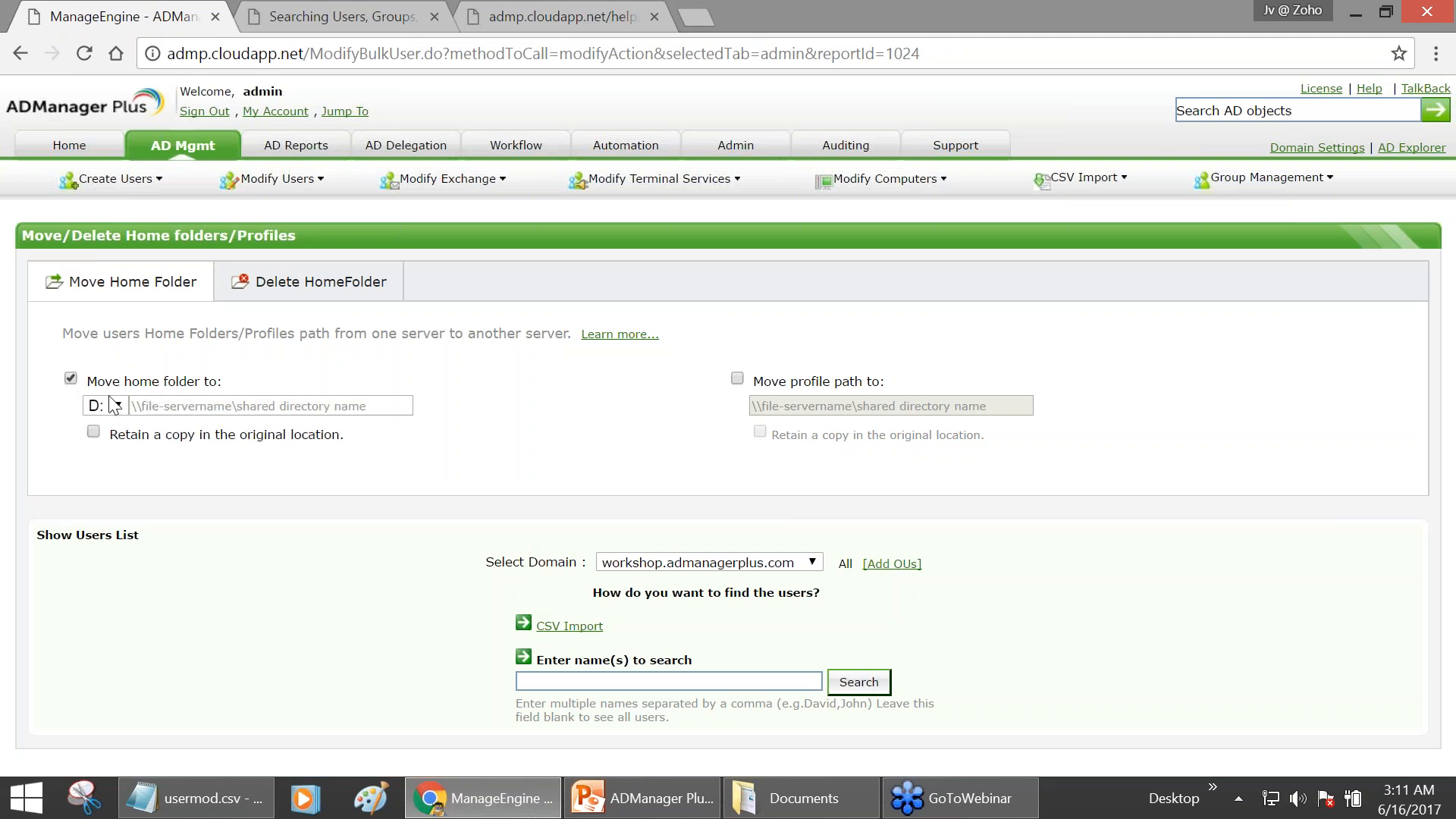
{"action": "left_click", "coordinate": [167, 406]}
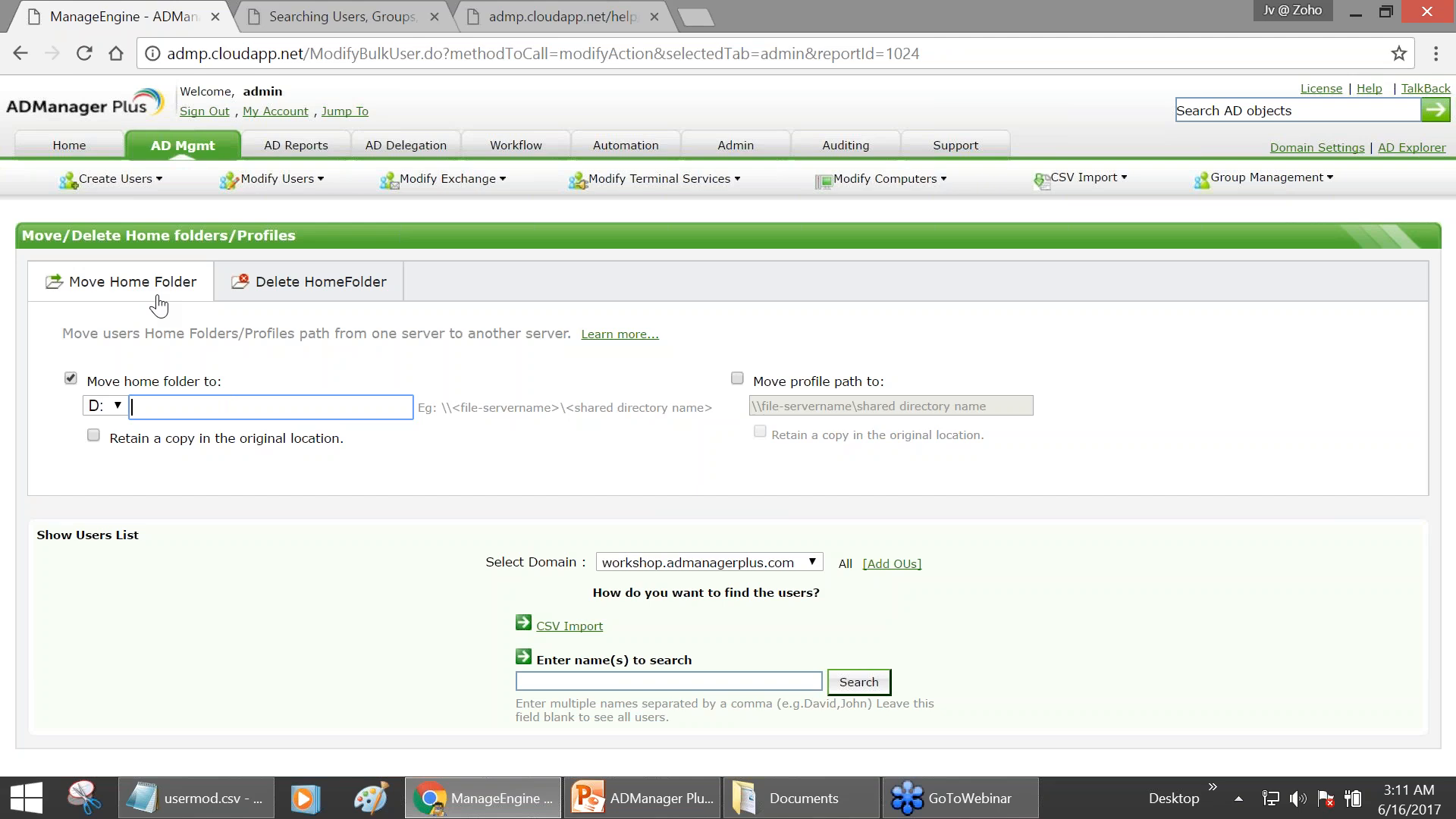
{"action": "left_click_drag", "start_coordinate": [125, 379], "coordinate": [197, 377]}
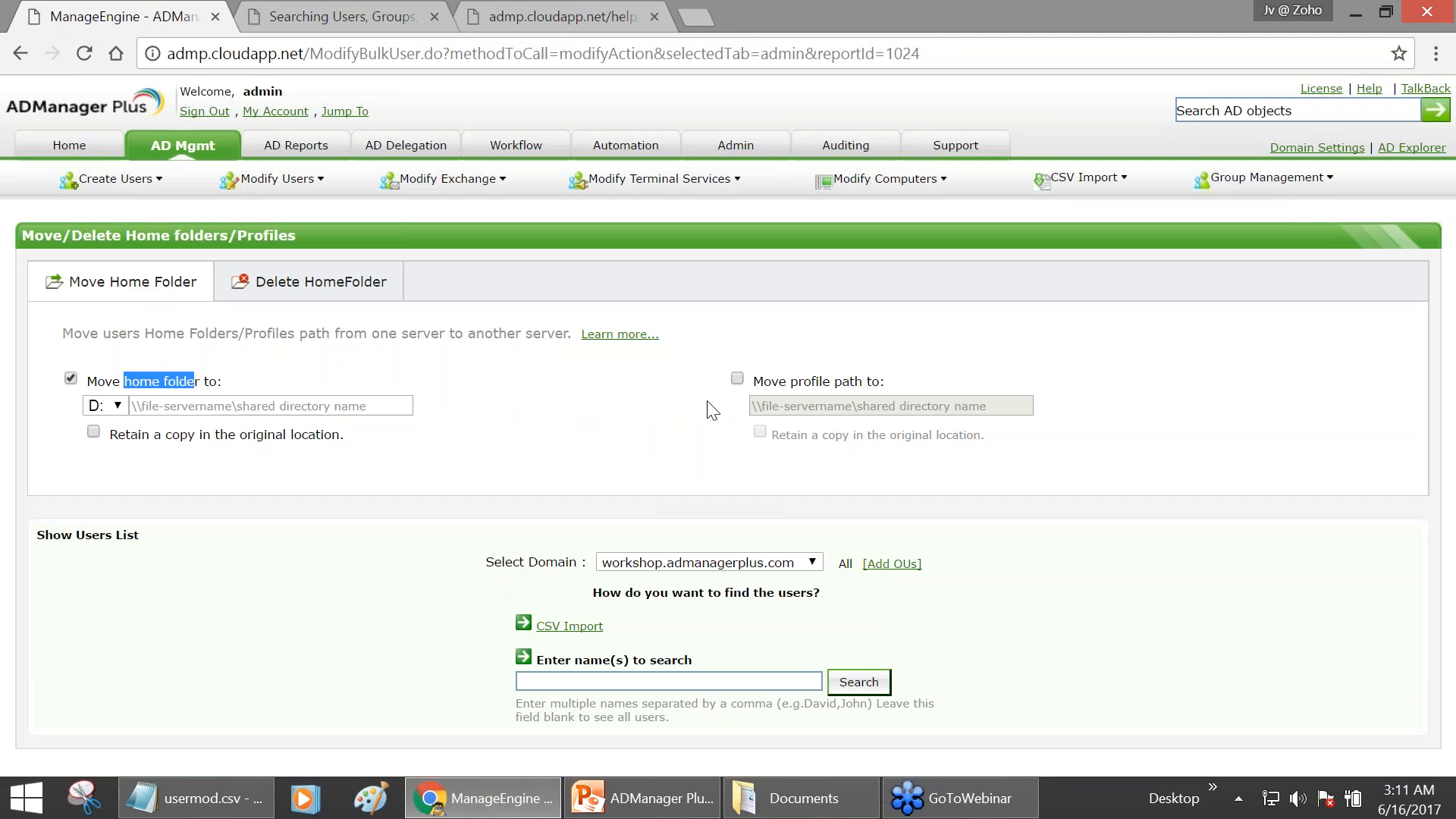
{"action": "left_click", "coordinate": [737, 379]}
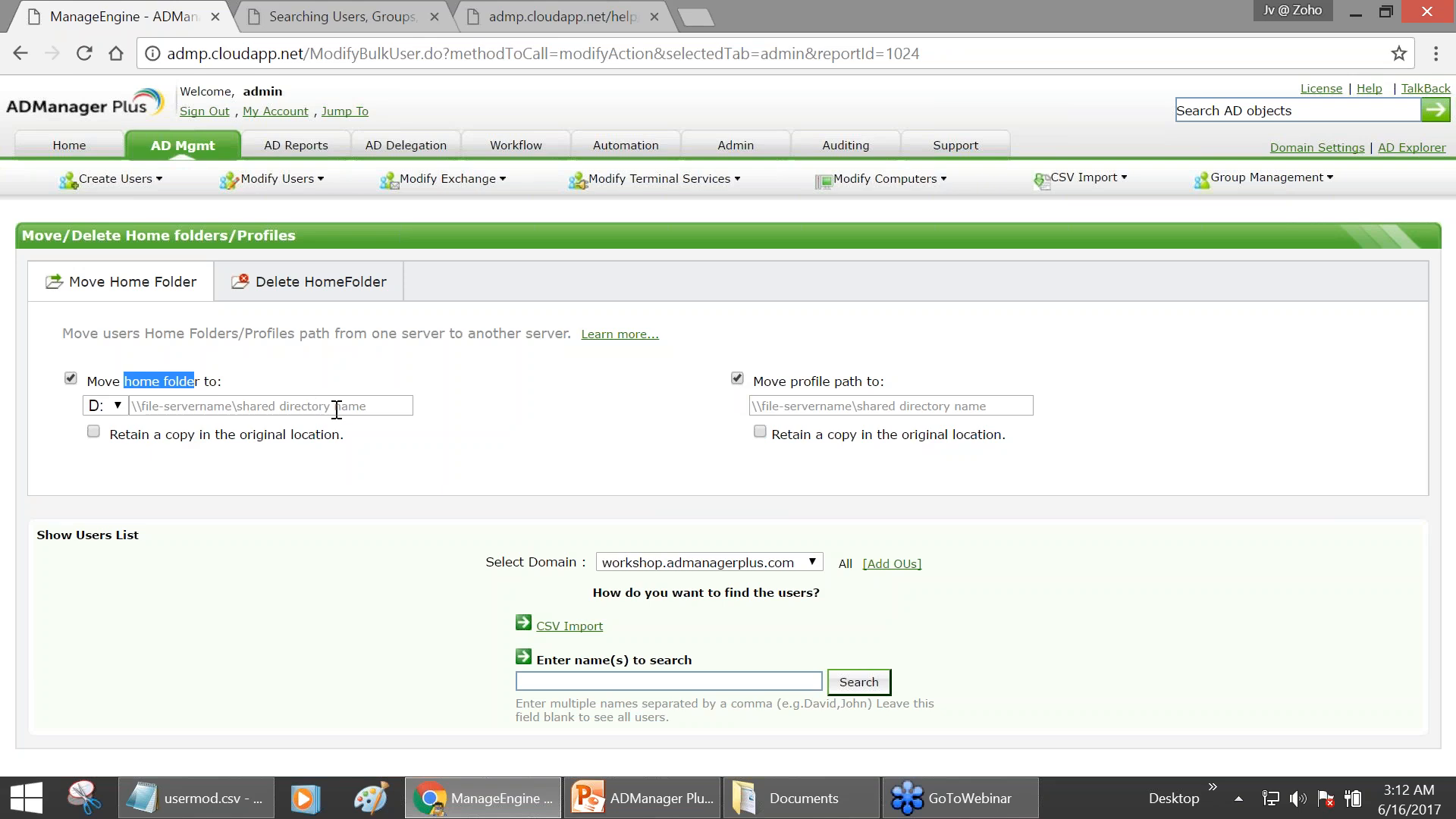
{"action": "left_click", "coordinate": [464, 439]}
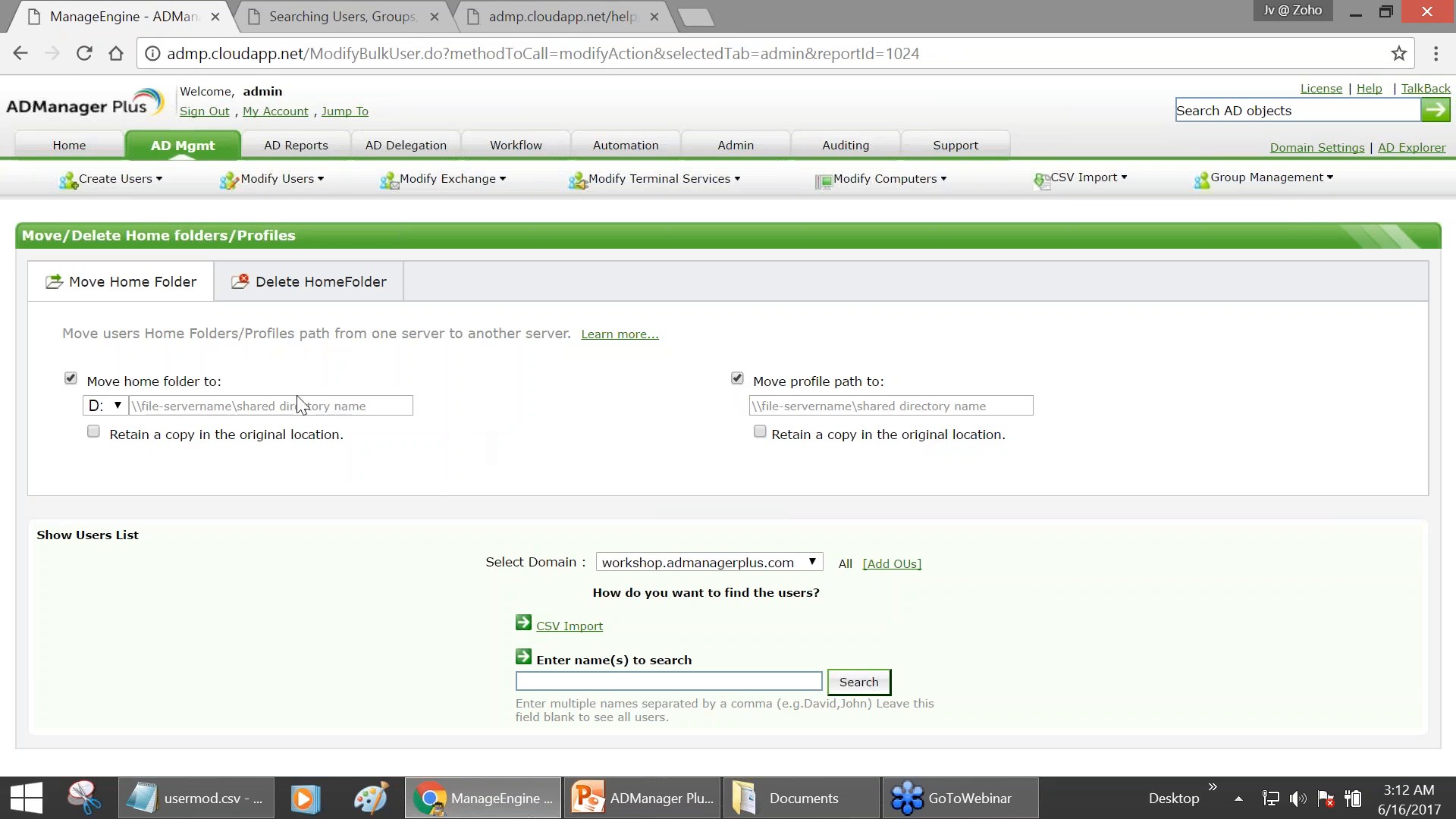
{"action": "left_click", "coordinate": [362, 404]}
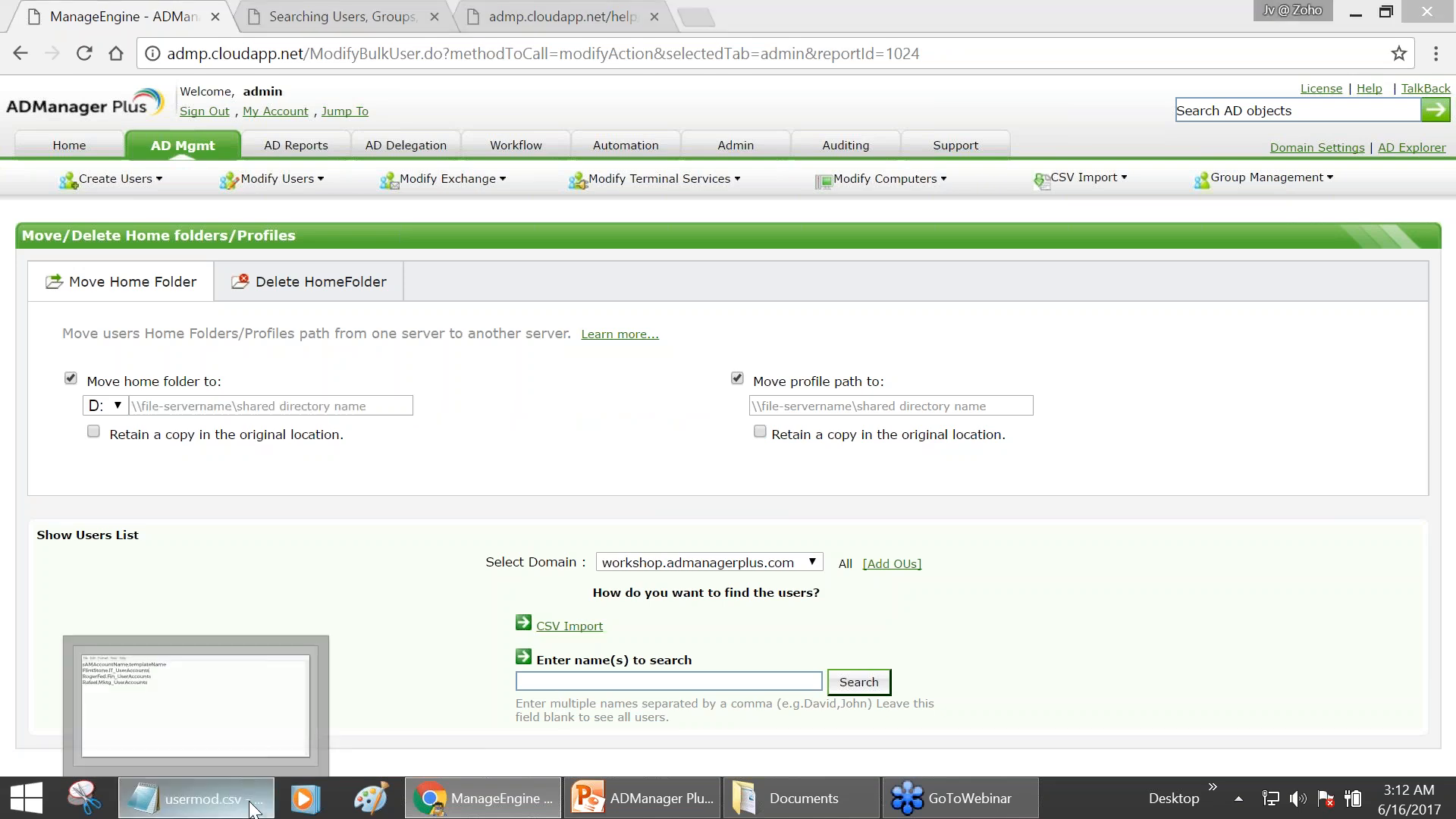
- Remove the templateName column from every line of usermod.csv, then minimize Notepad
{"action": "left_click", "coordinate": [266, 765]}
{"action": "left_click_drag", "start_coordinate": [741, 314], "coordinate": [560, 306]}
{"action": "key", "text": "Delete"}
{"action": "left_click_drag", "start_coordinate": [677, 333], "coordinate": [473, 333]}
{"action": "key", "text": "BackSpace"}
{"action": "key", "text": "BackSpace"}
{"action": "left_click_drag", "start_coordinate": [657, 358], "coordinate": [460, 361]}
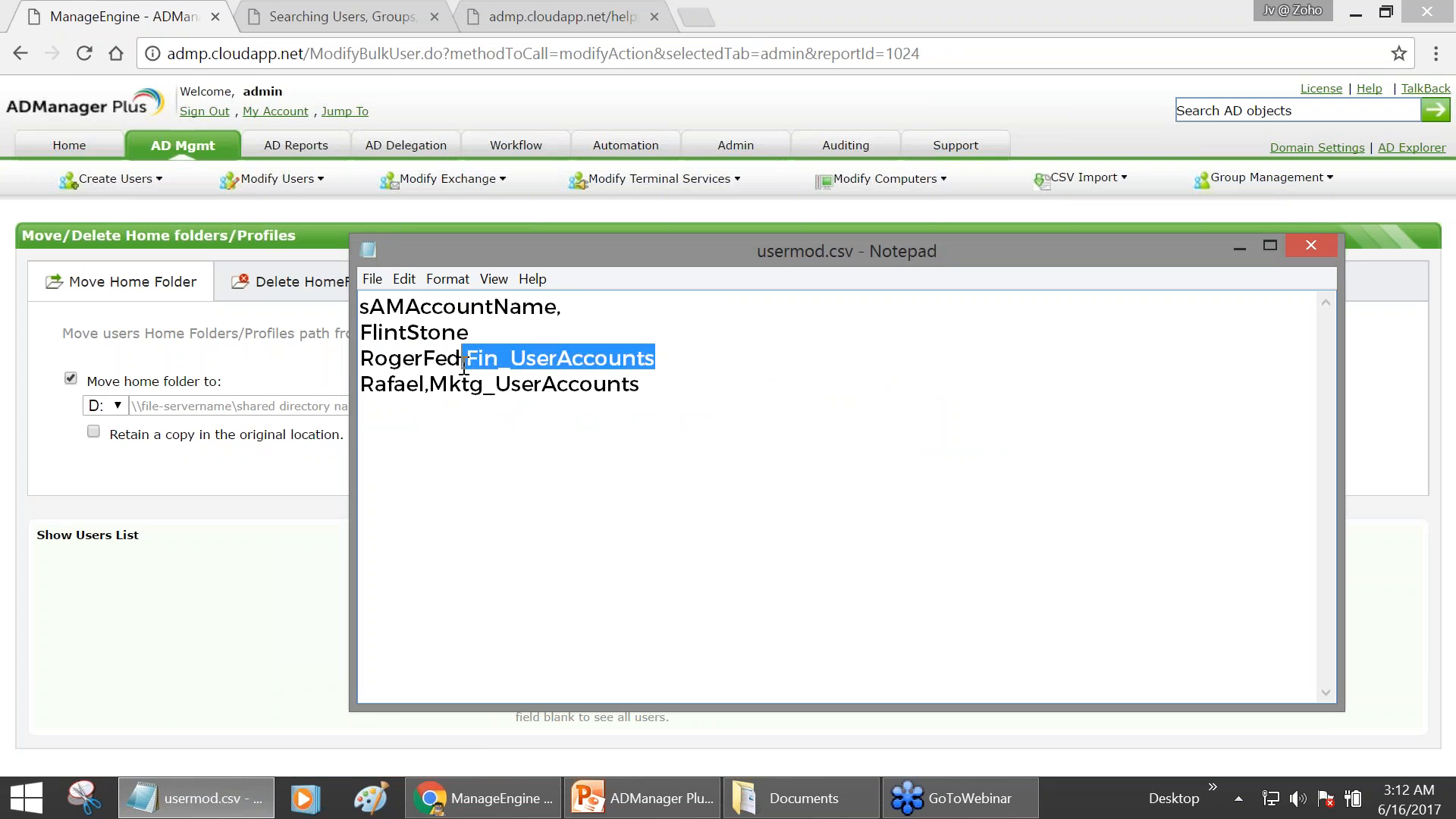
{"action": "key", "text": "BackSpace"}
{"action": "left_click_drag", "start_coordinate": [670, 382], "coordinate": [421, 393]}
{"action": "key", "text": "BackSpace"}
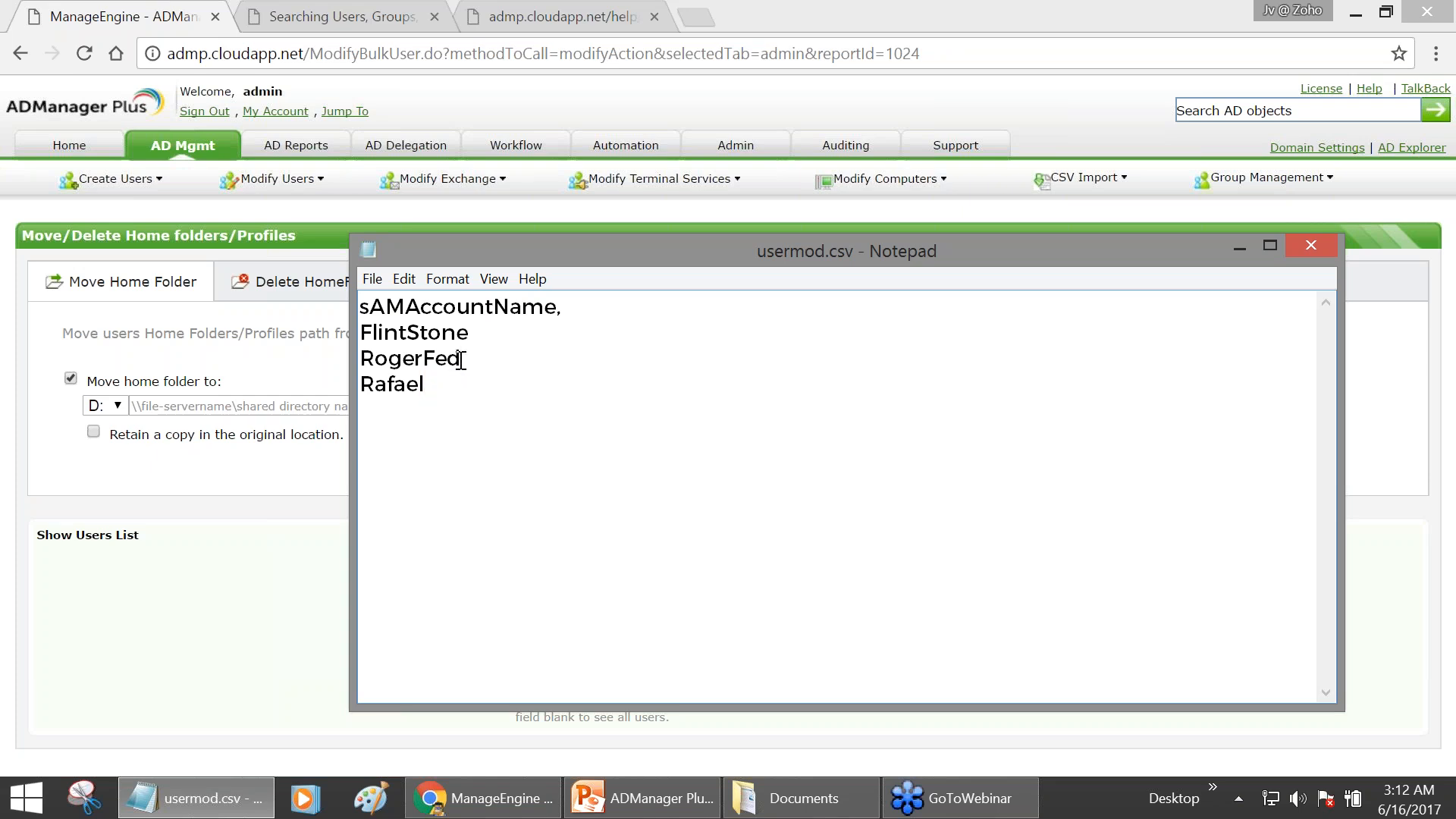
{"action": "left_click", "coordinate": [1238, 244]}
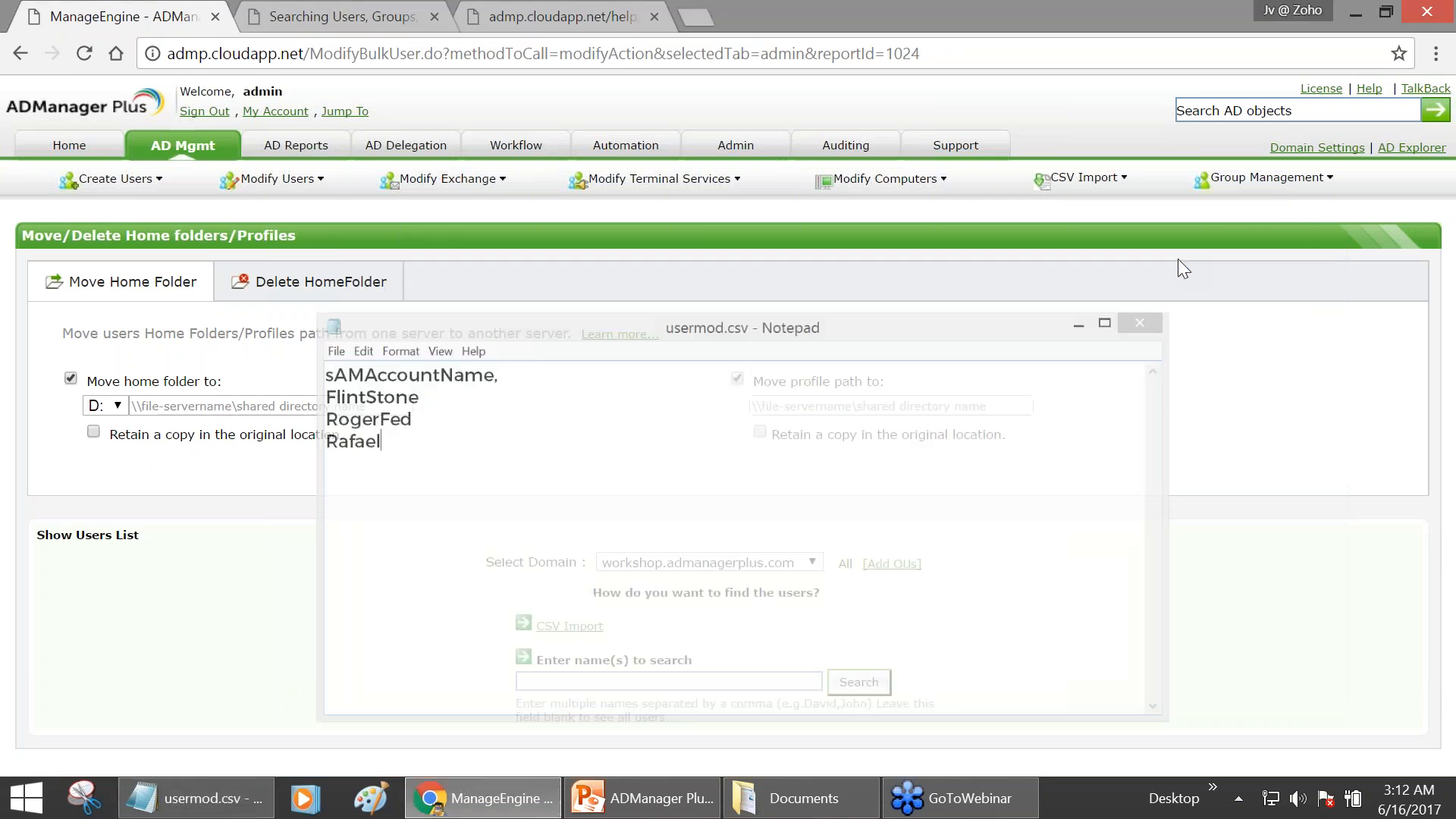
- Choose CSV Import, tick 'Retain a copy in the original location', then return to AD Mgmt
{"action": "left_click", "coordinate": [582, 630]}
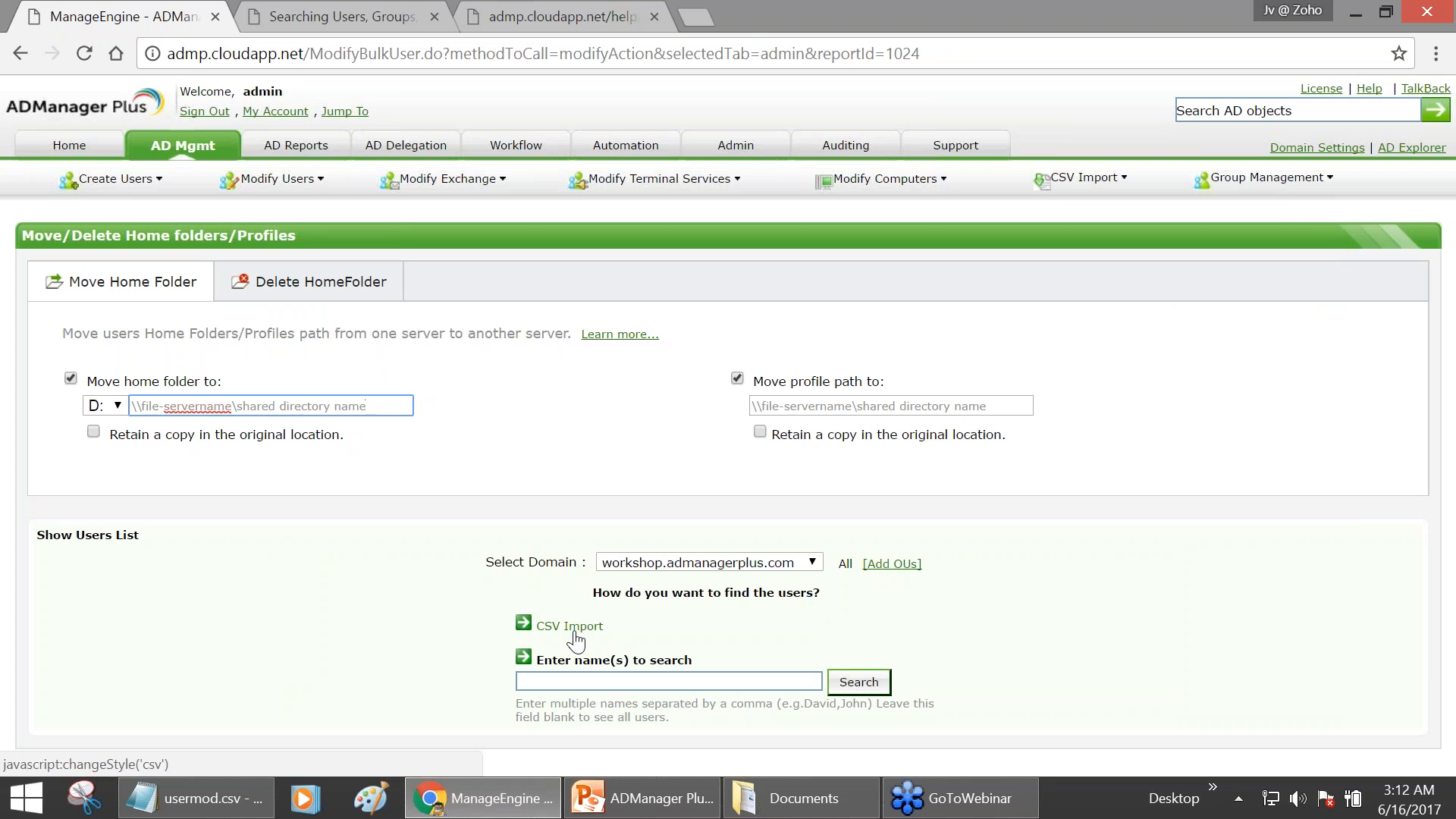
{"action": "left_click", "coordinate": [582, 681]}
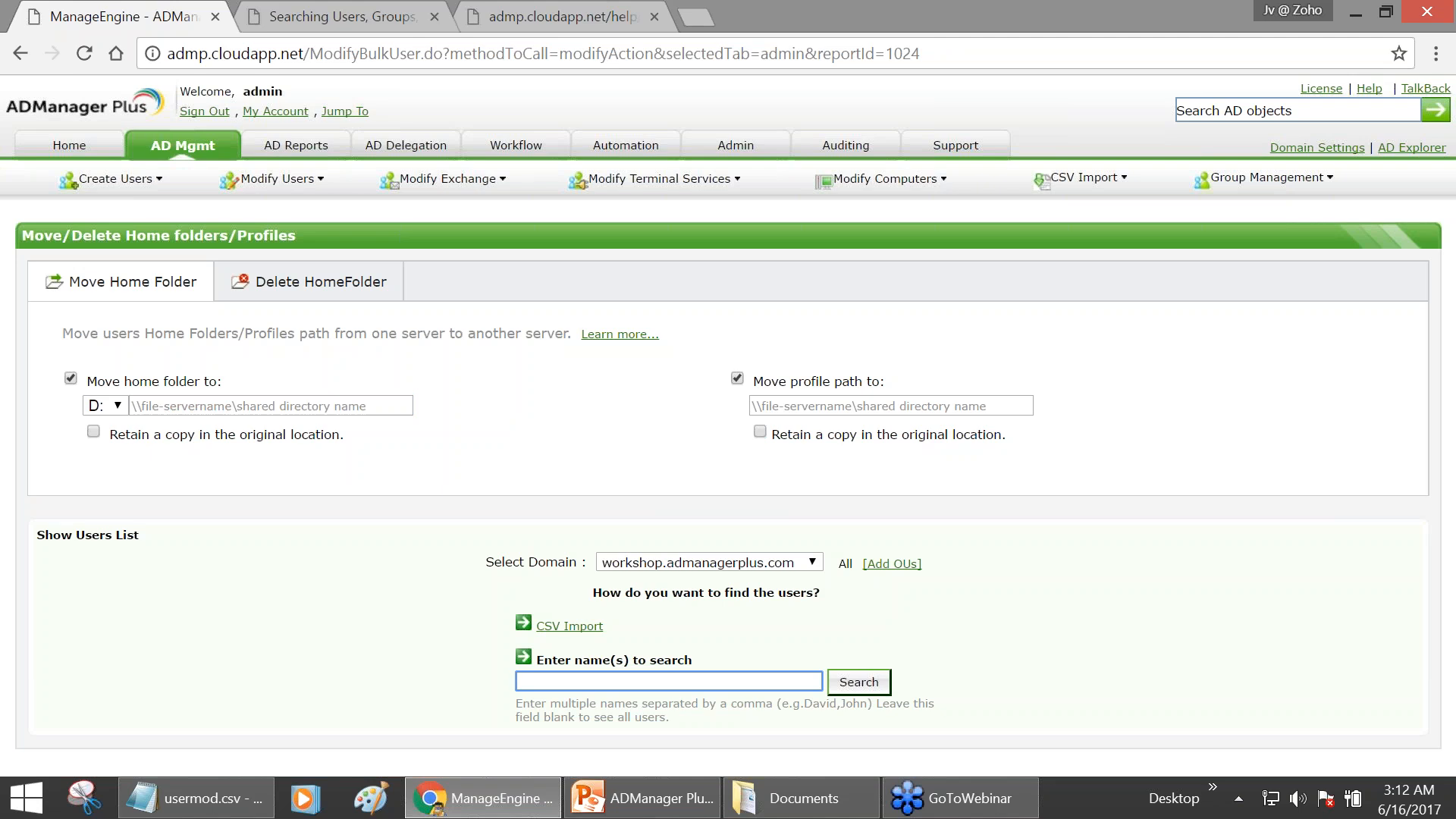
{"action": "left_click", "coordinate": [112, 436]}
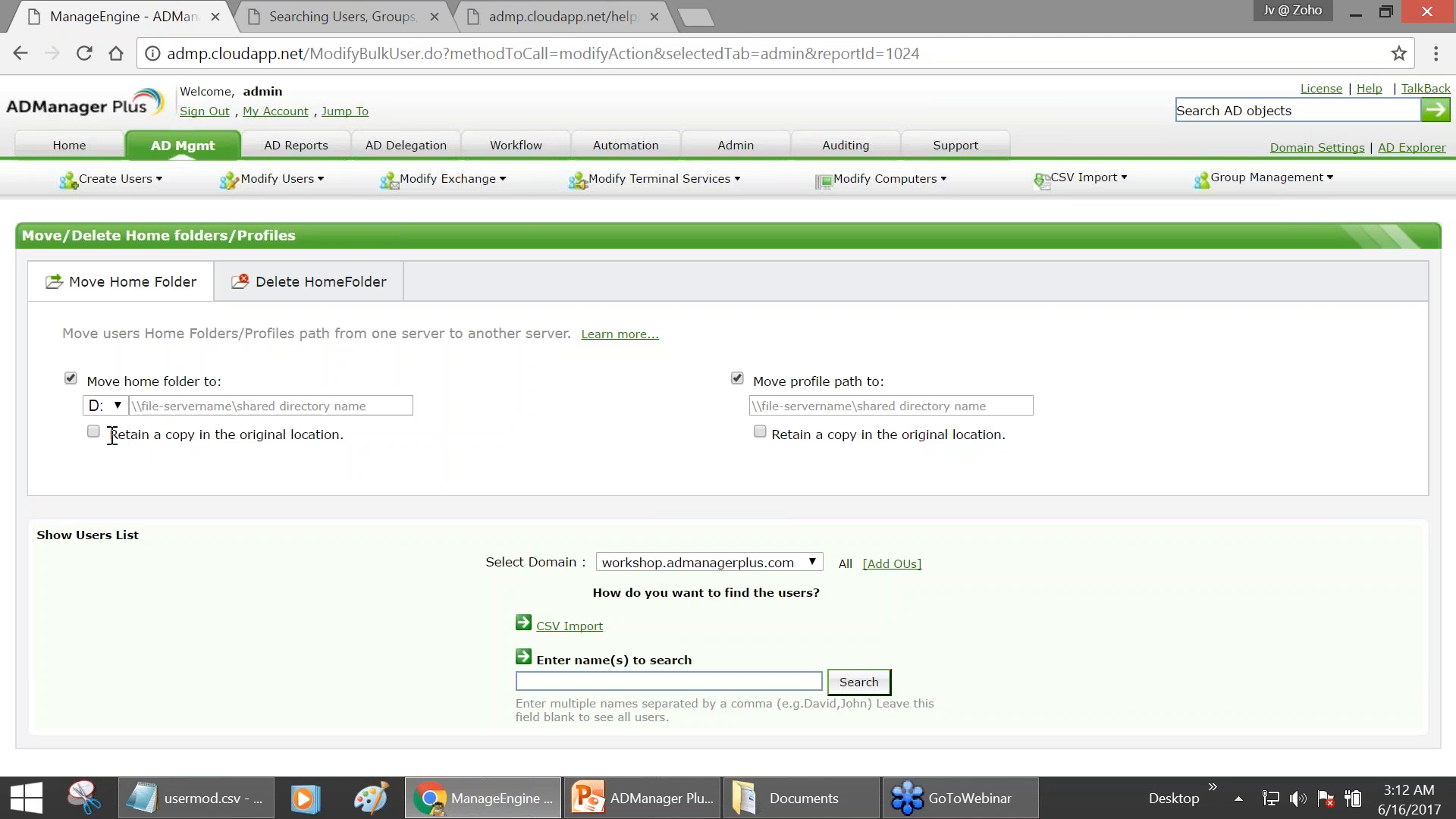
{"action": "left_click_drag", "start_coordinate": [112, 436], "coordinate": [323, 434]}
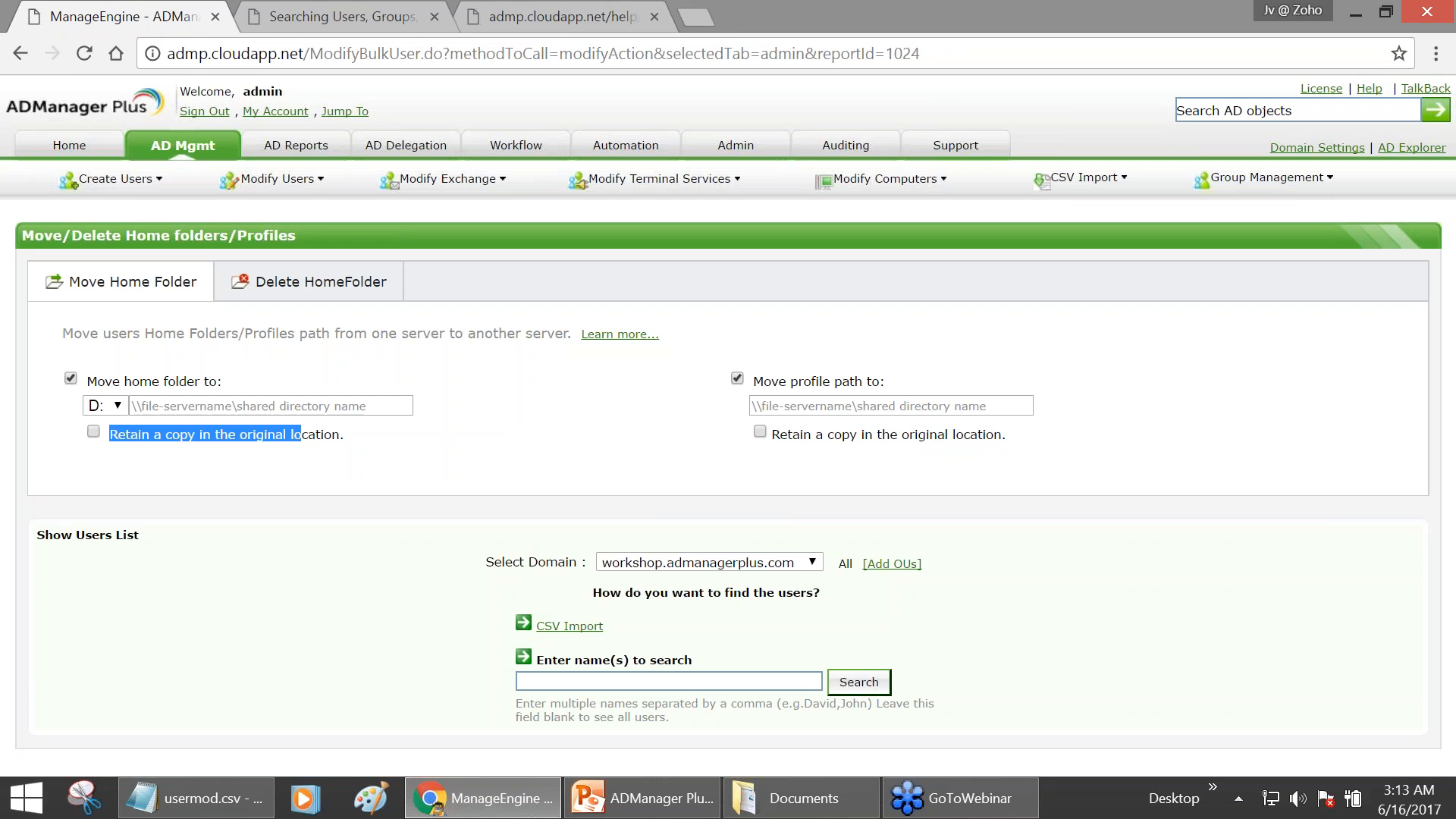
{"action": "left_click", "coordinate": [93, 432]}
{"action": "left_click", "coordinate": [358, 475]}
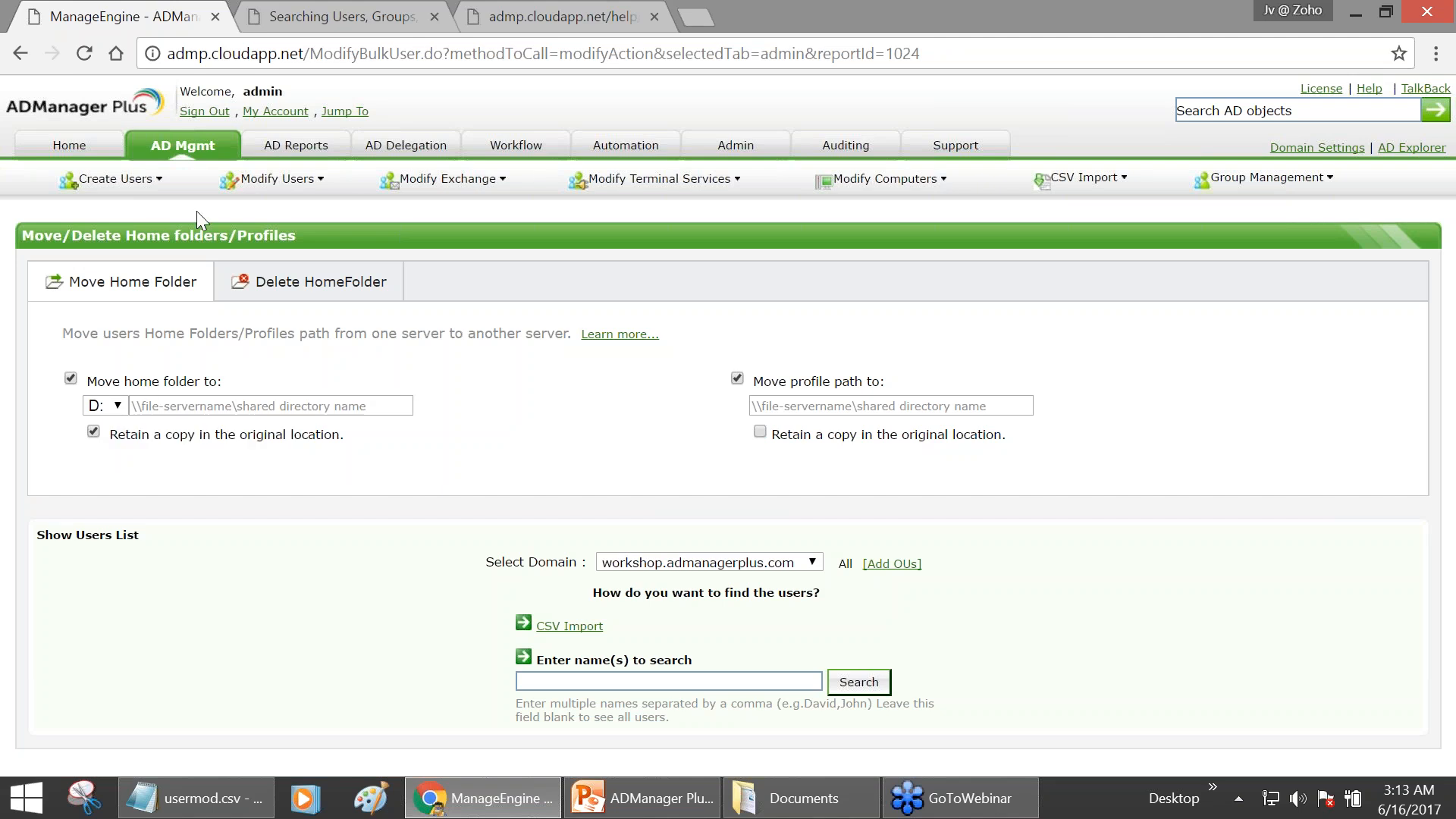
{"action": "left_click", "coordinate": [181, 152]}
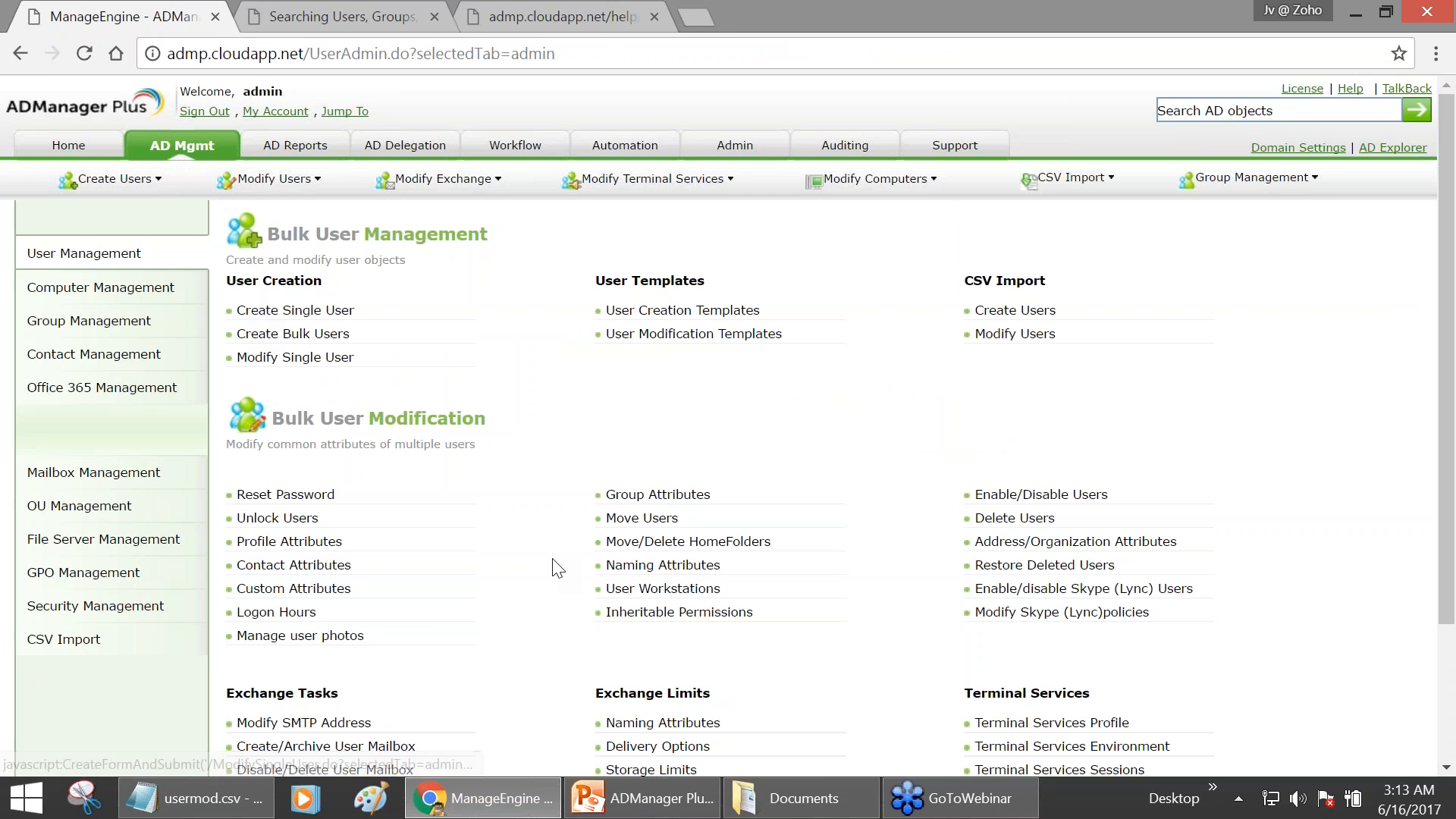
{"action": "left_click", "coordinate": [751, 546]}
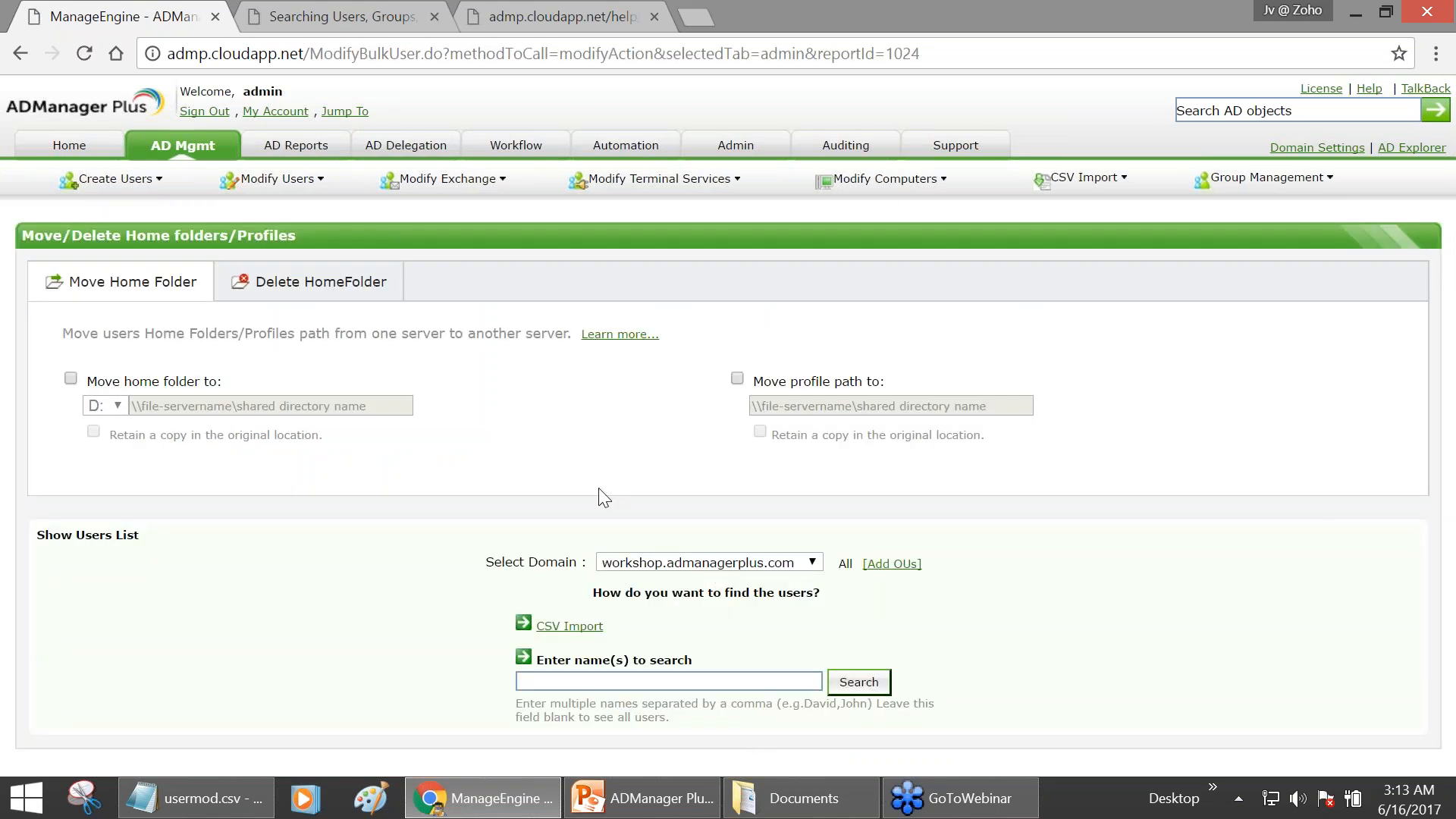
{"action": "left_click", "coordinate": [70, 377]}
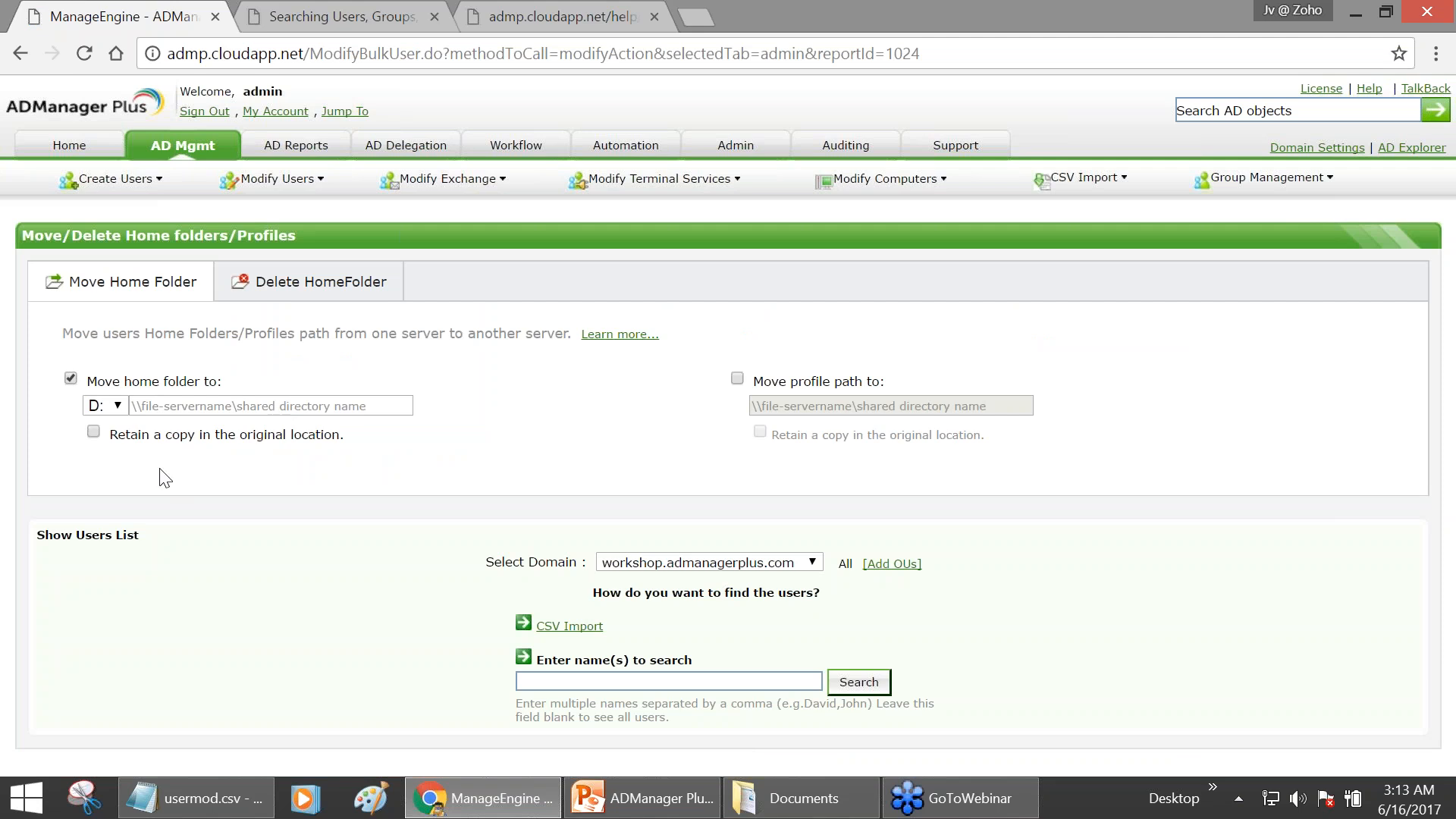
{"action": "left_click", "coordinate": [96, 436]}
{"action": "left_click", "coordinate": [199, 151]}
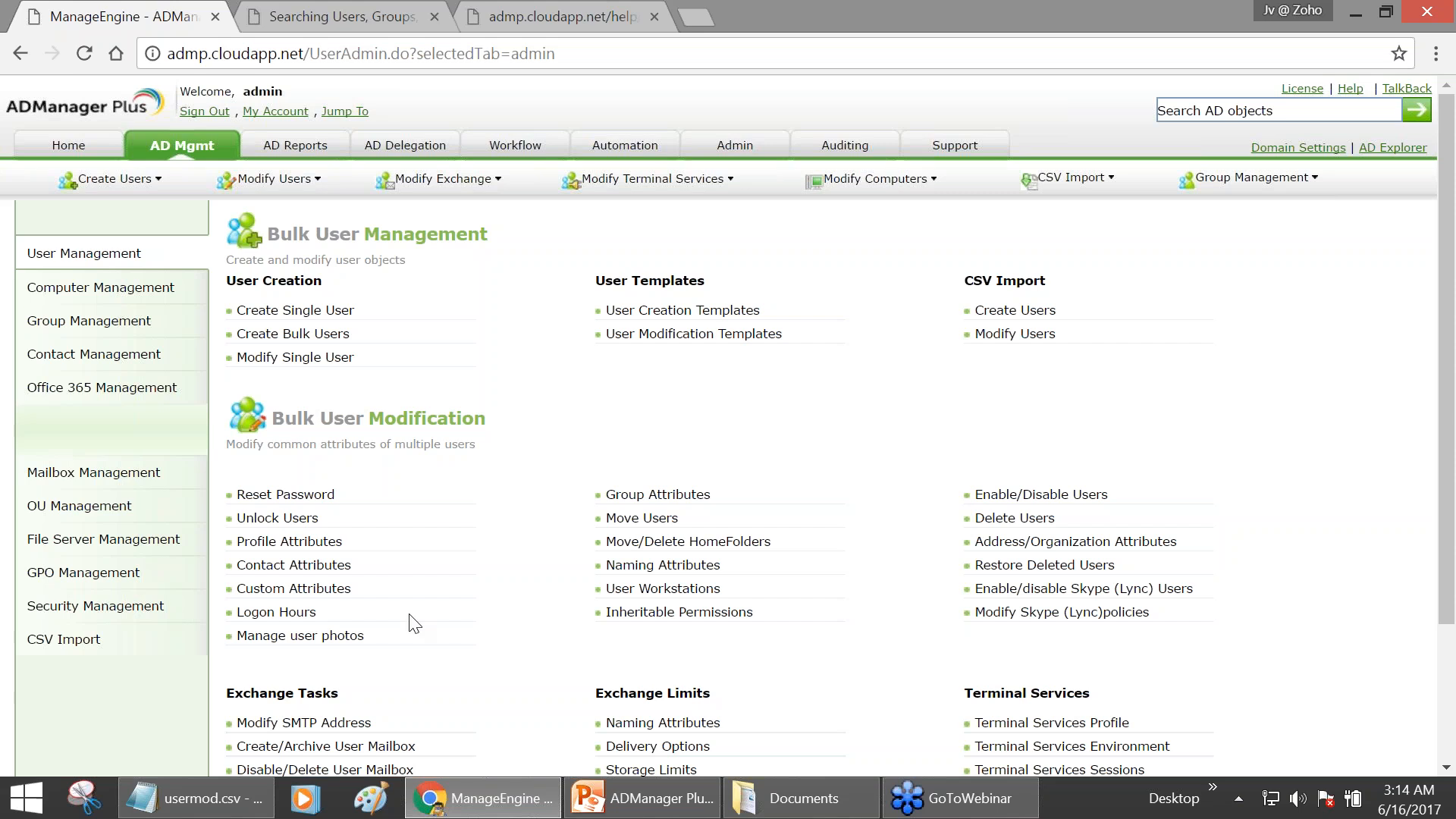
{"action": "key", "text": "alt+Tab"}
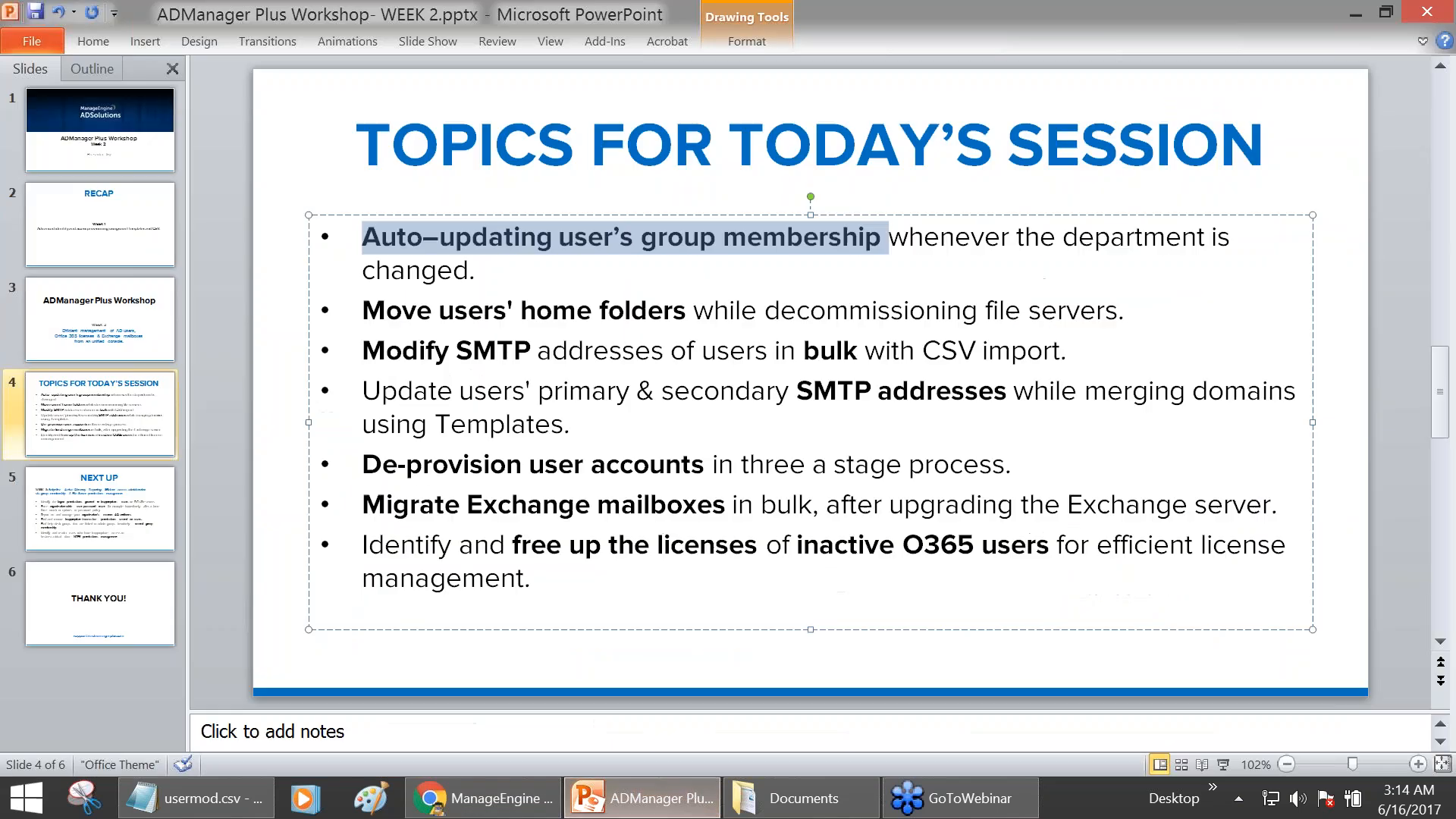
{"action": "left_click_drag", "start_coordinate": [368, 350], "coordinate": [669, 347]}
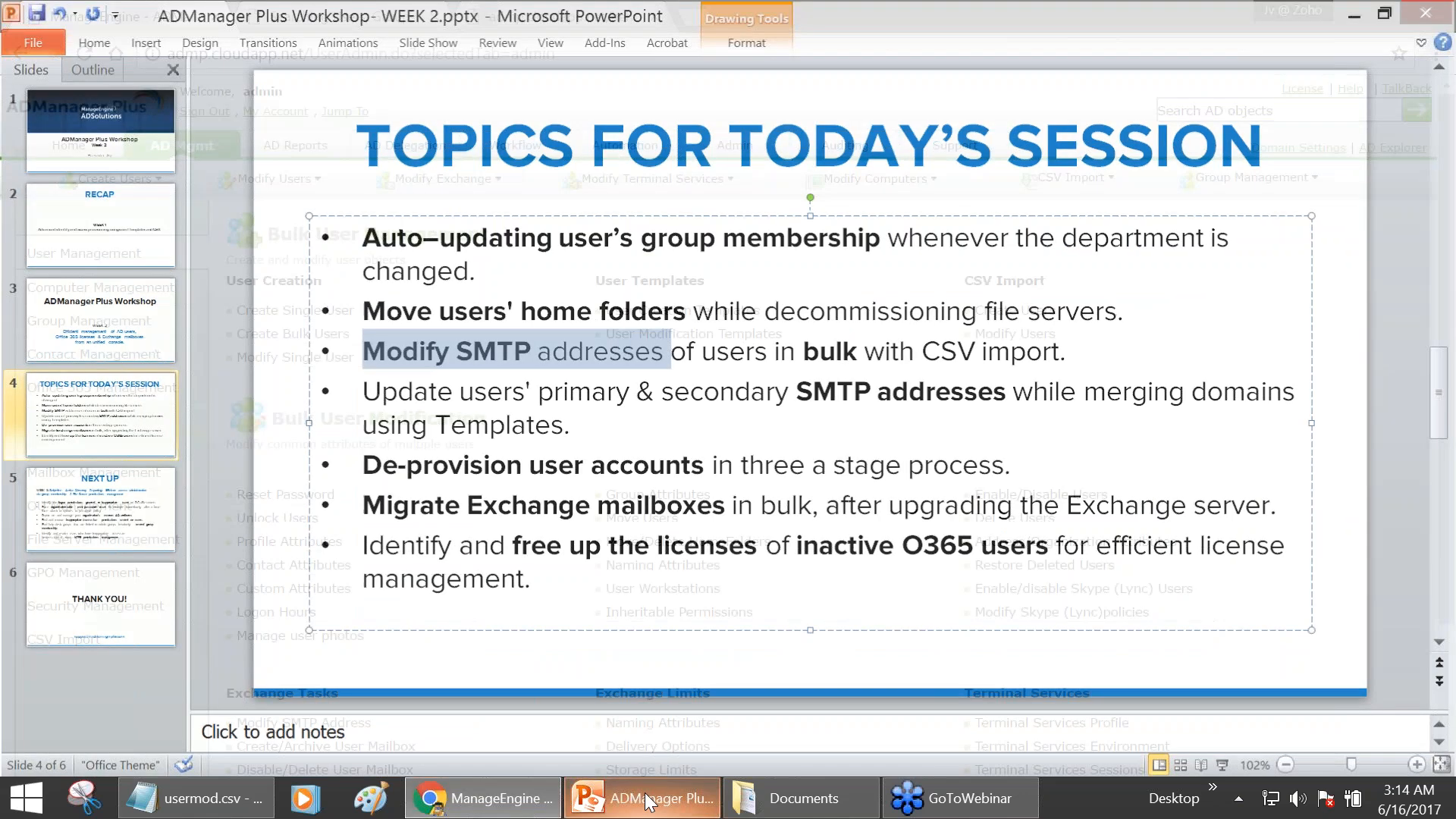
{"action": "left_click", "coordinate": [646, 796]}
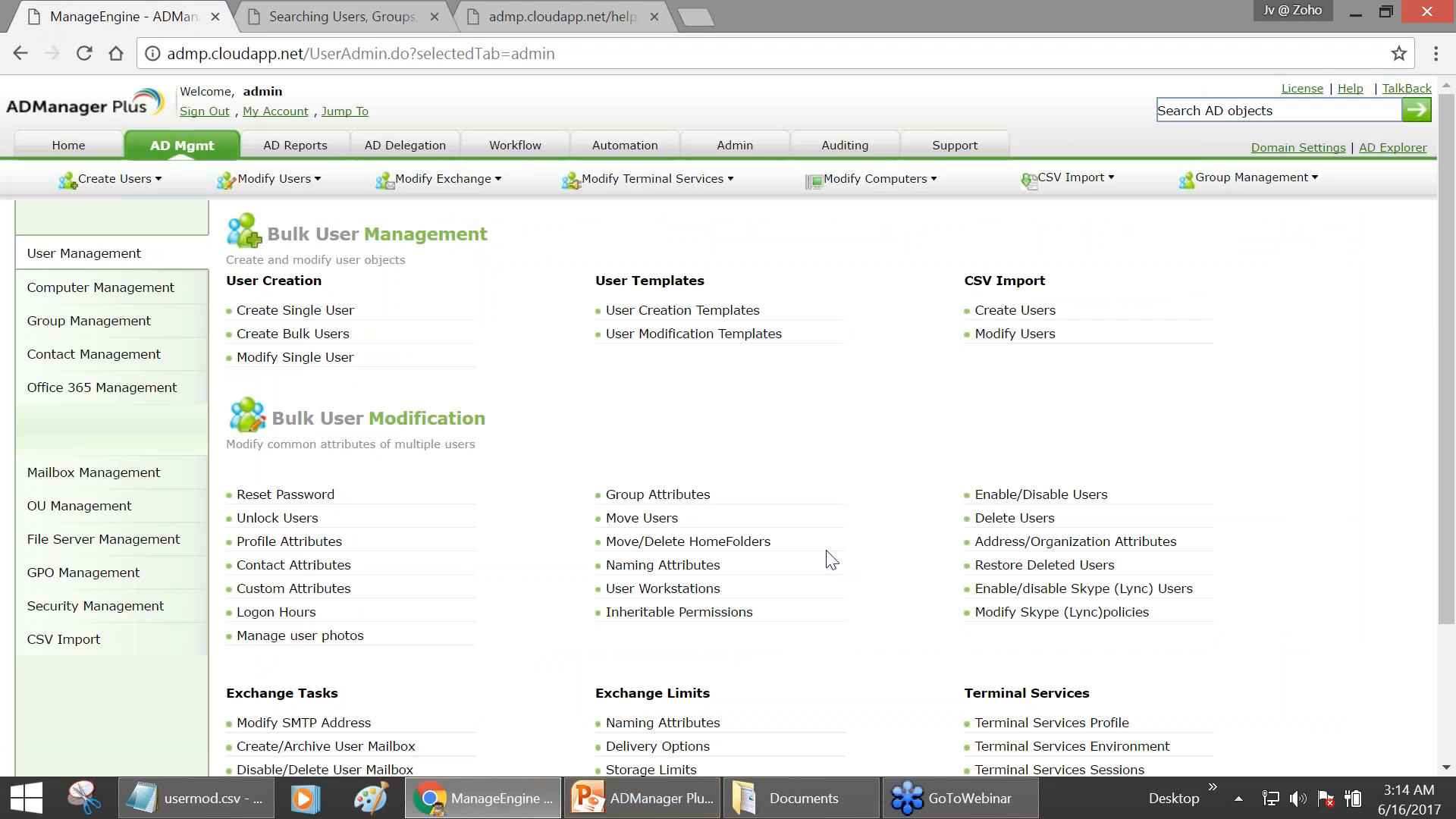
{"action": "scroll", "coordinate": [855, 498], "scroll_direction": "down", "scroll_amount": 2}
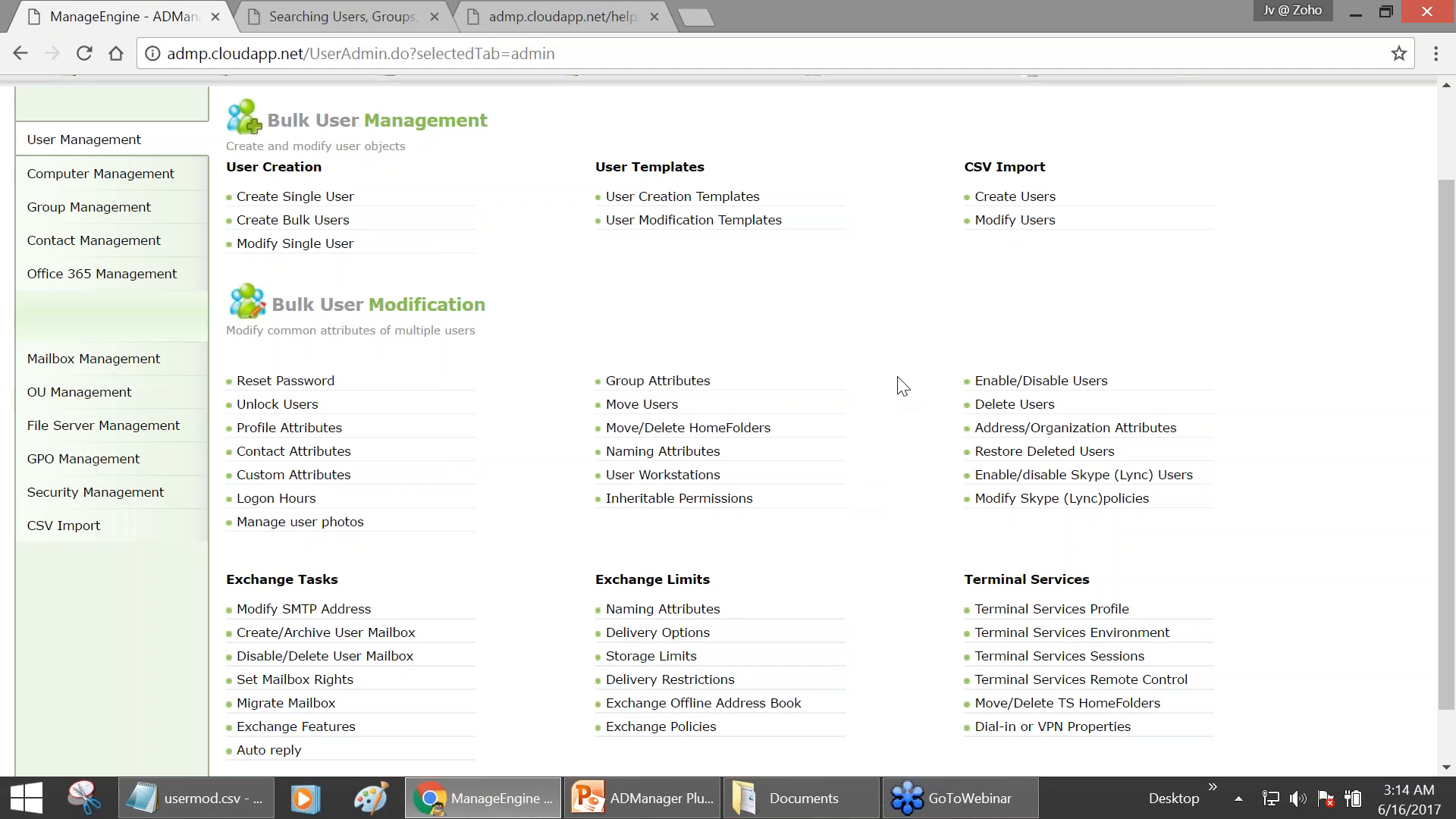
{"action": "left_click", "coordinate": [1033, 230]}
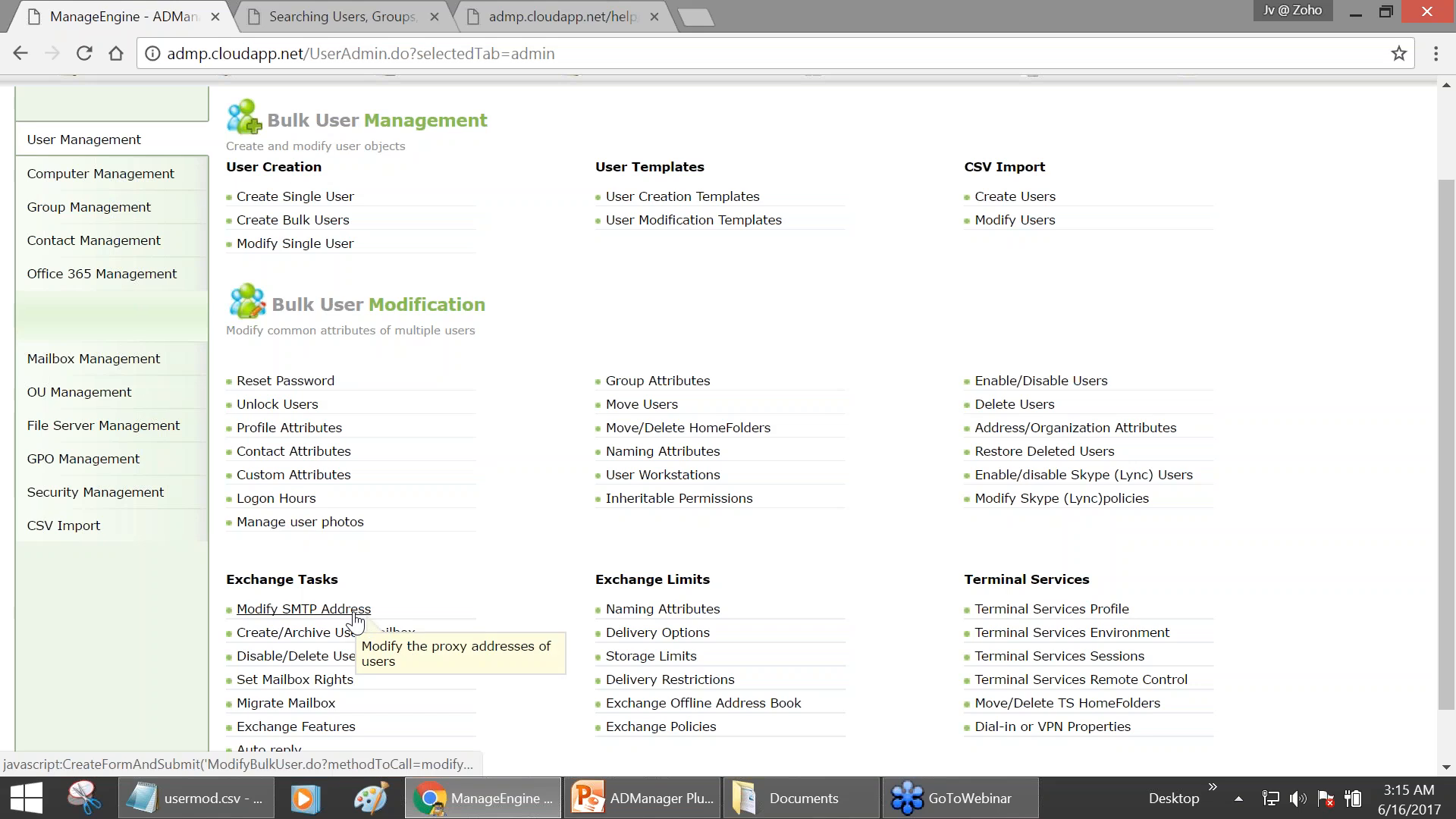
{"action": "left_click", "coordinate": [649, 815]}
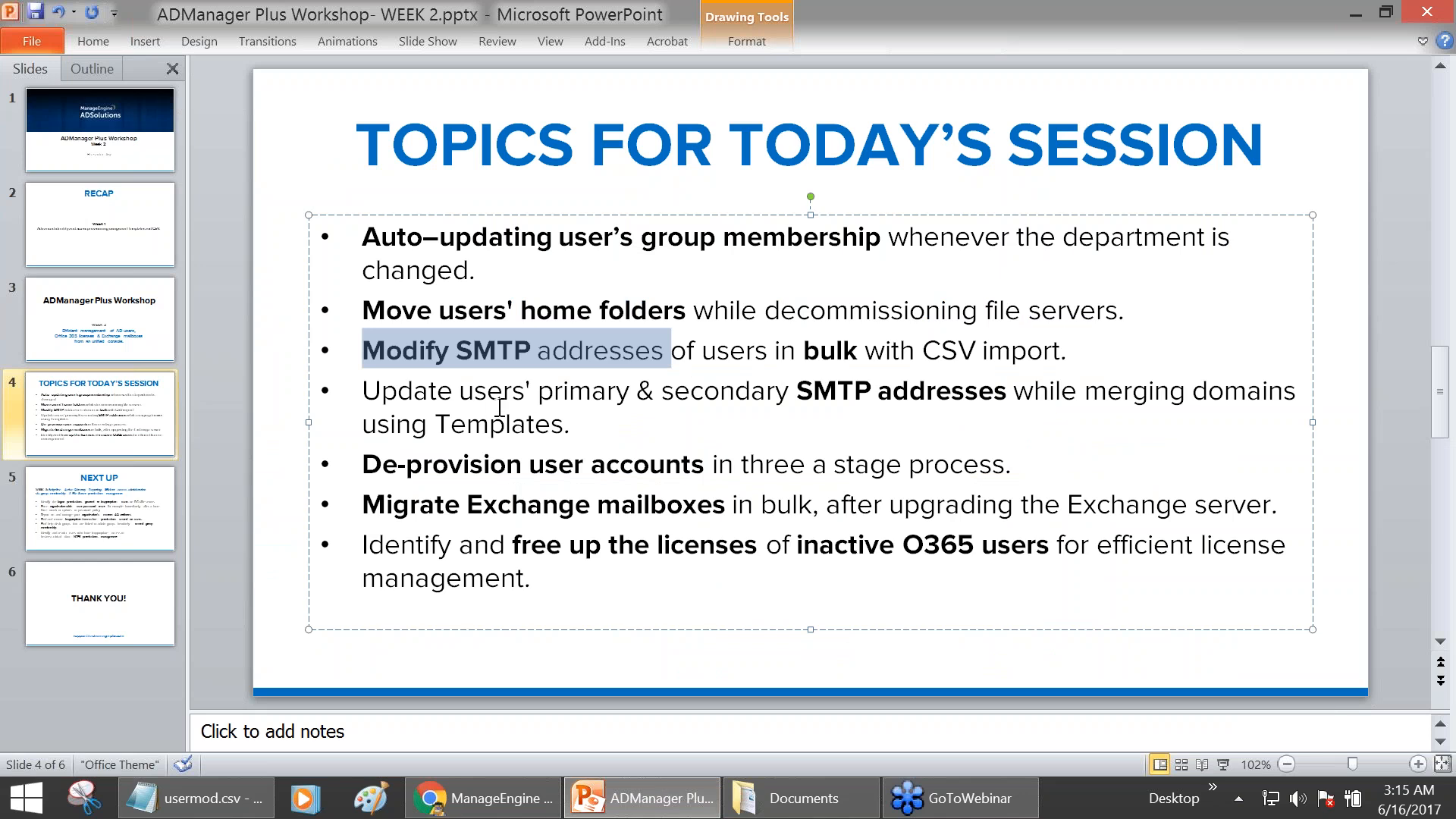
{"action": "left_click", "coordinate": [645, 799]}
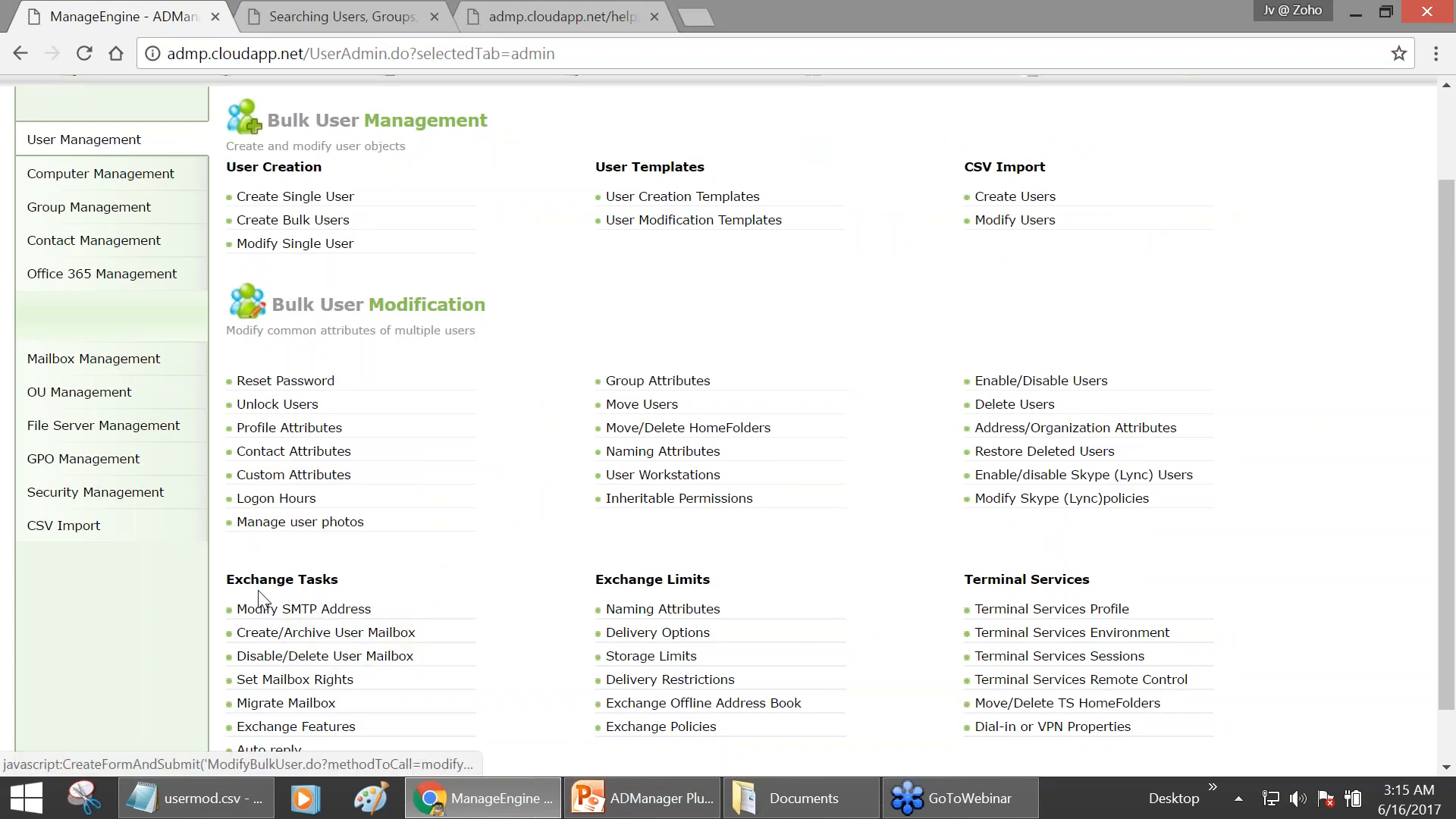
- Search AD objects for the user's logon name and open the matching user's properties
{"action": "scroll", "coordinate": [325, 599], "scroll_direction": "up", "scroll_amount": 2}
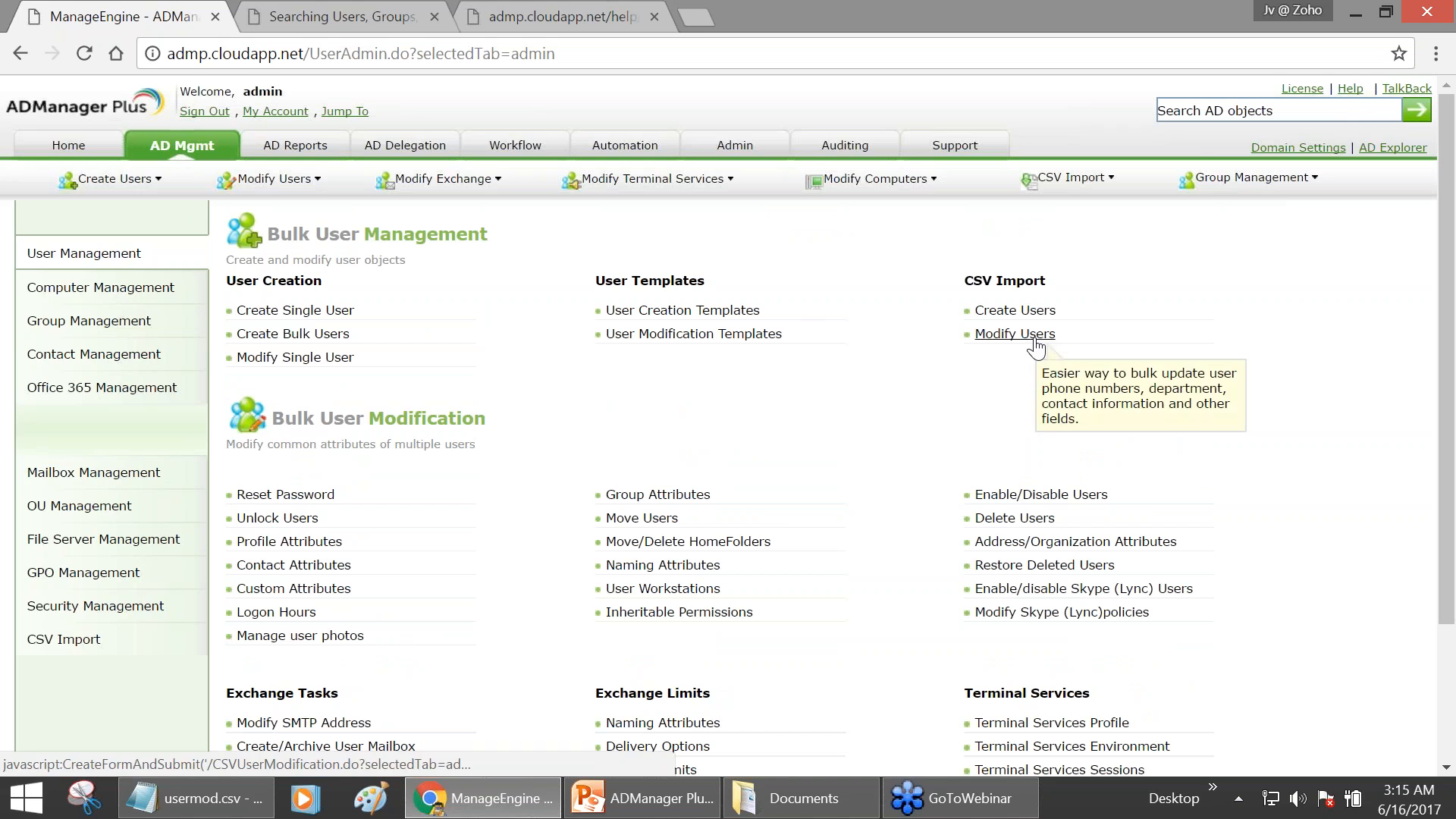
{"action": "type", "text": "wilili"}
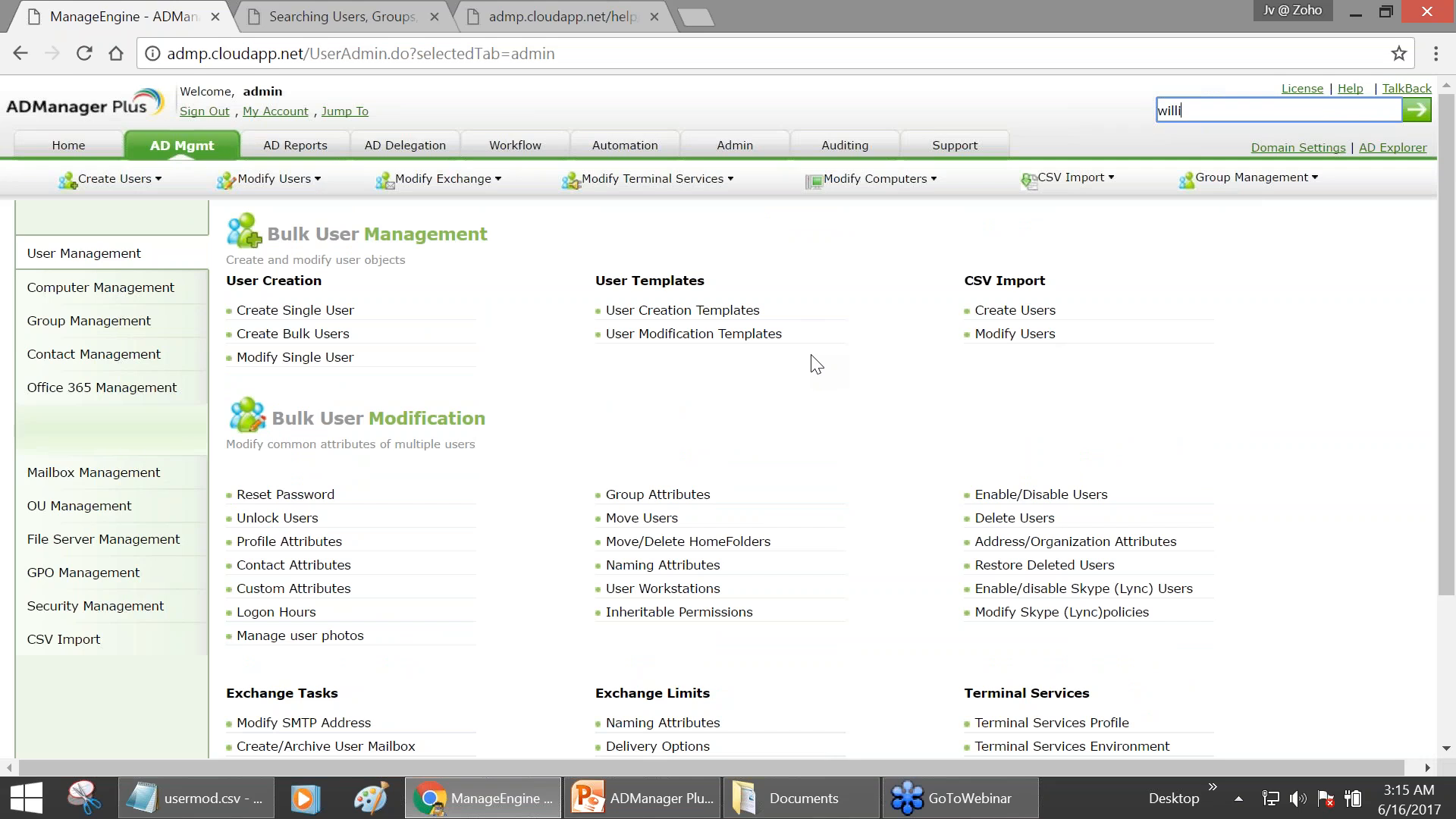
{"action": "type", "text": "amsmith"}
{"action": "key", "text": "Return"}
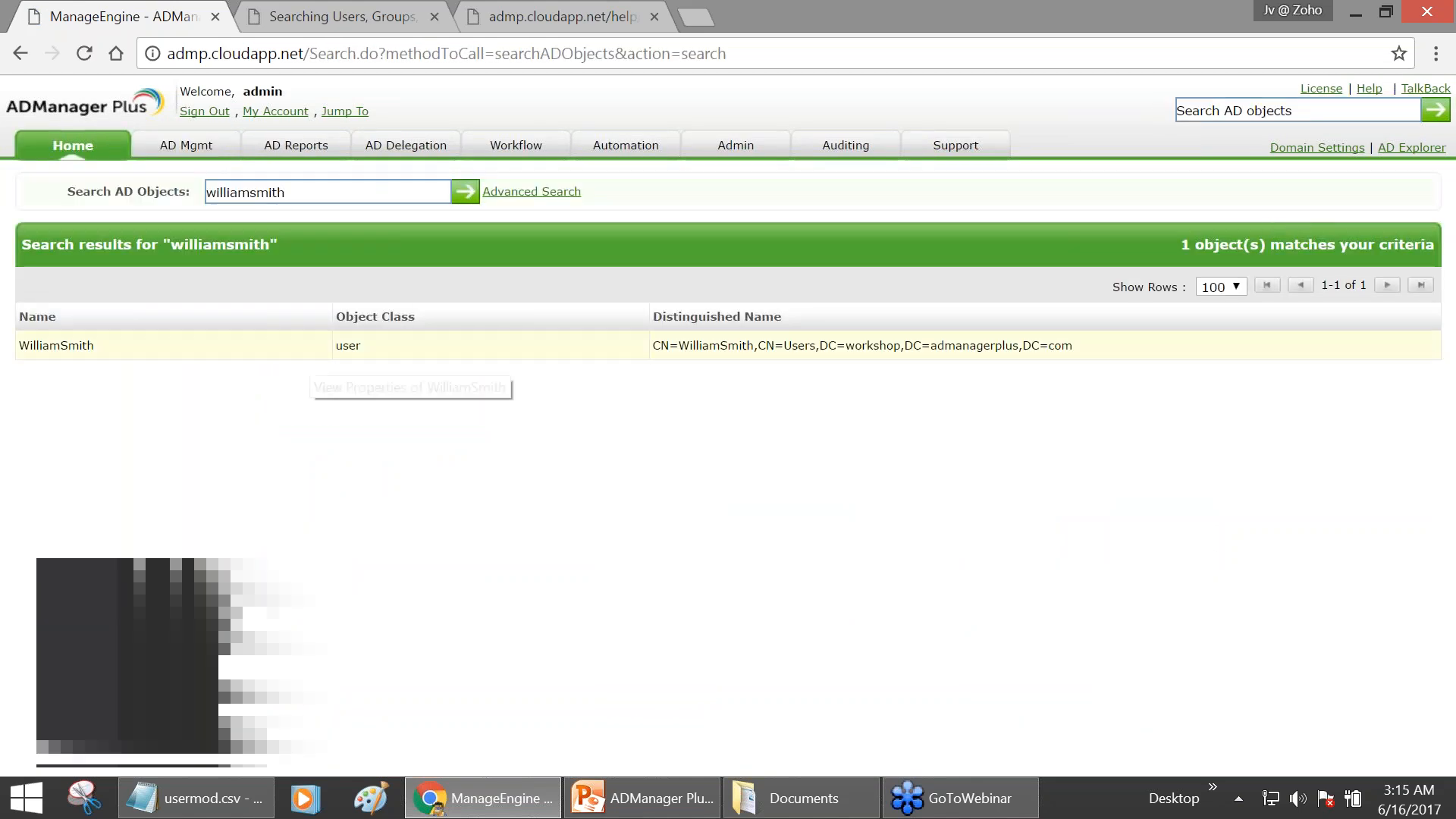
{"action": "left_click", "coordinate": [307, 350]}
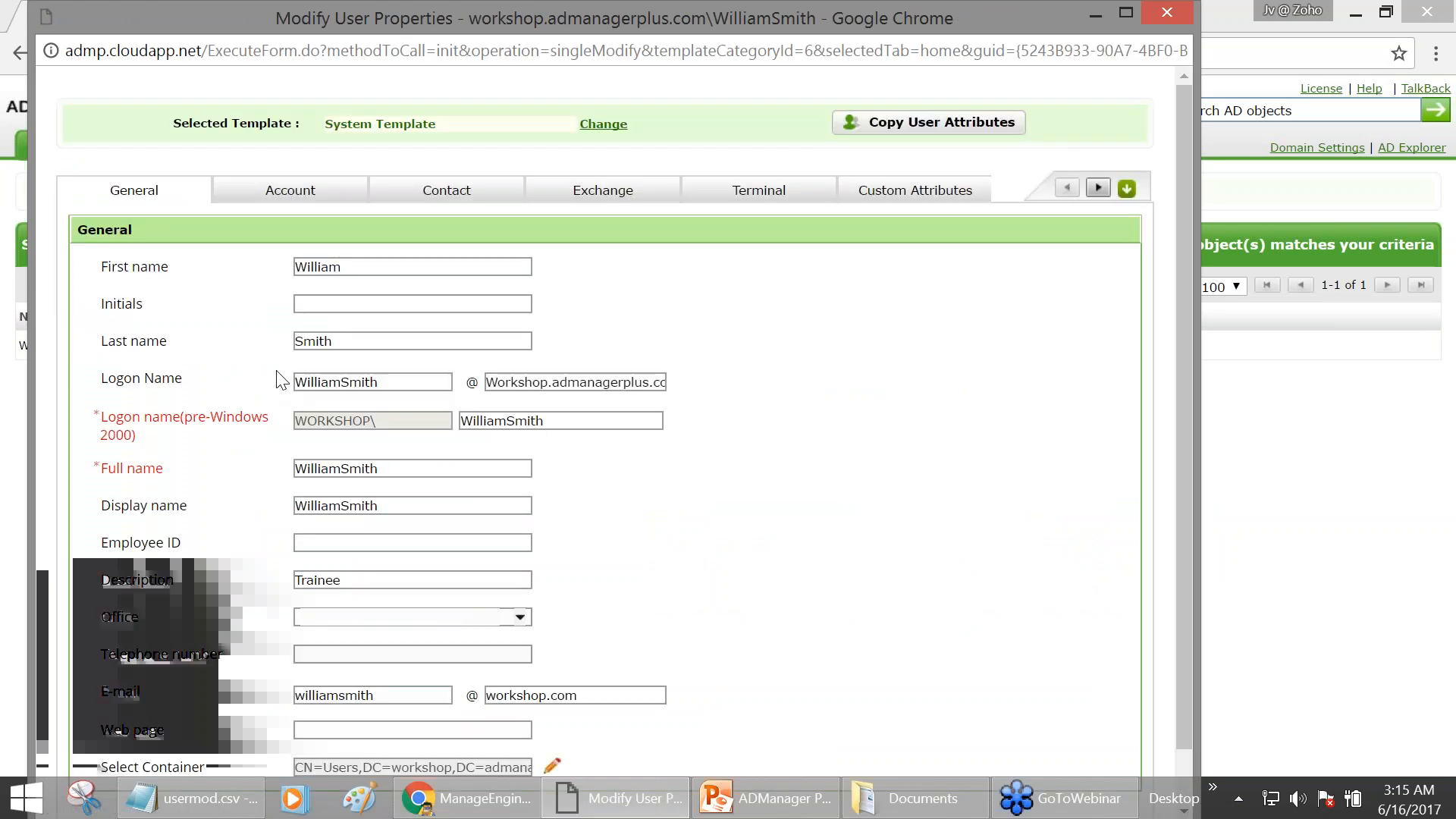
- Show the user's Exchange mailbox settings and their list of additional e-mail addresses
{"action": "left_click", "coordinate": [599, 179]}
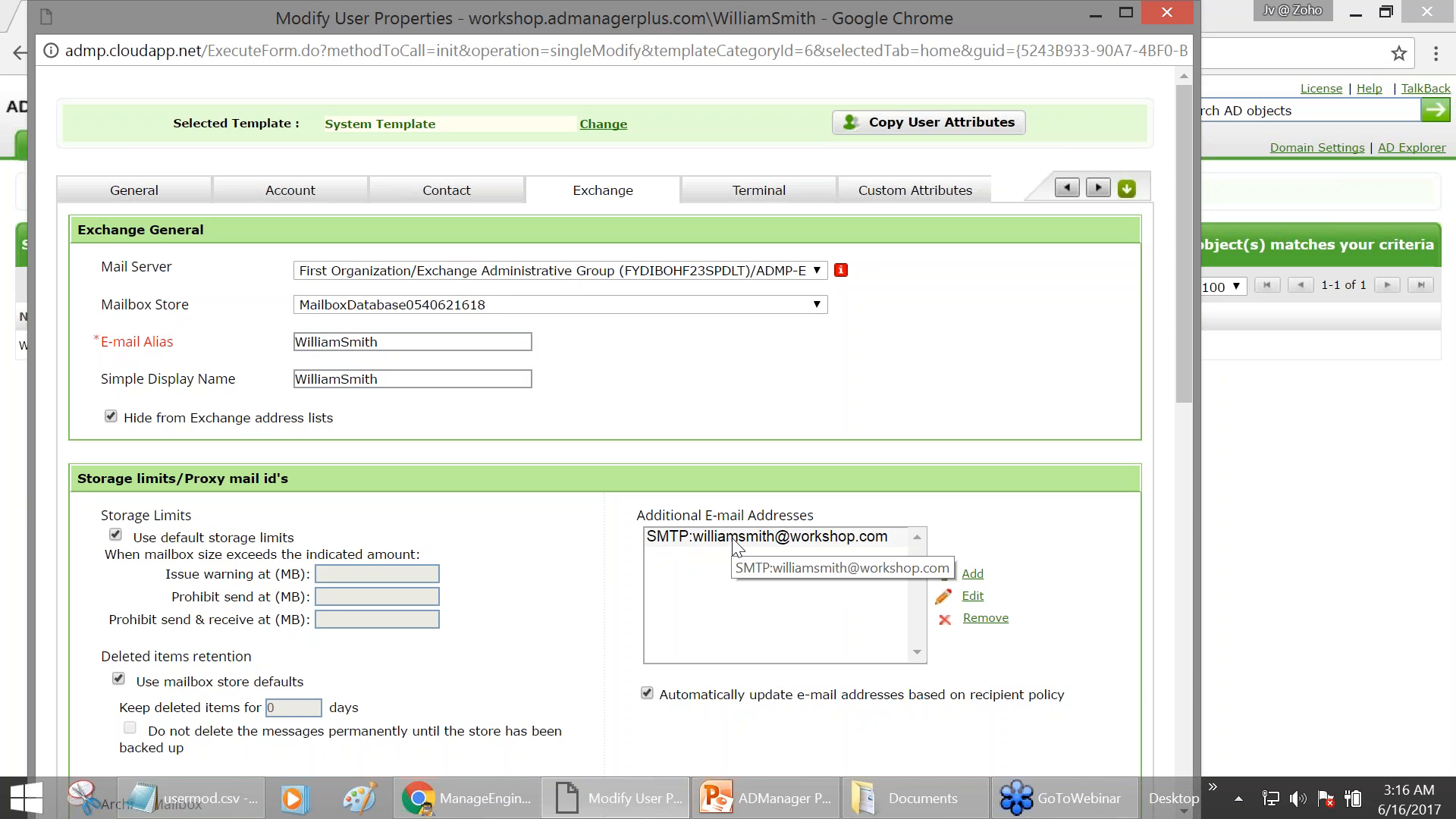
- Start a new Notepad document and type the first column name 'sAMAccountName,'
{"action": "right_click", "coordinate": [206, 791]}
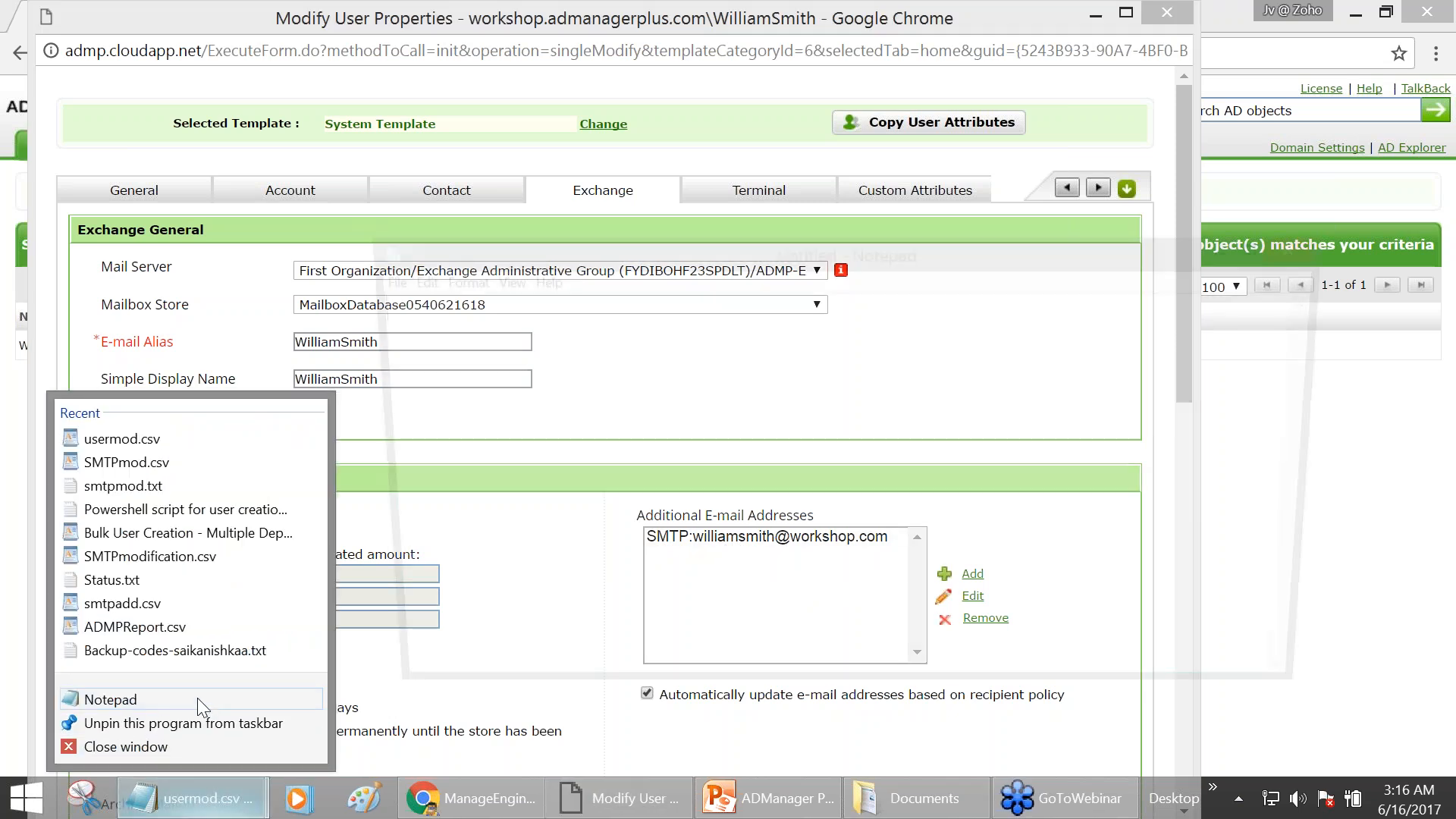
{"action": "left_click", "coordinate": [199, 701]}
{"action": "left_click_drag", "start_coordinate": [548, 243], "coordinate": [522, 344]}
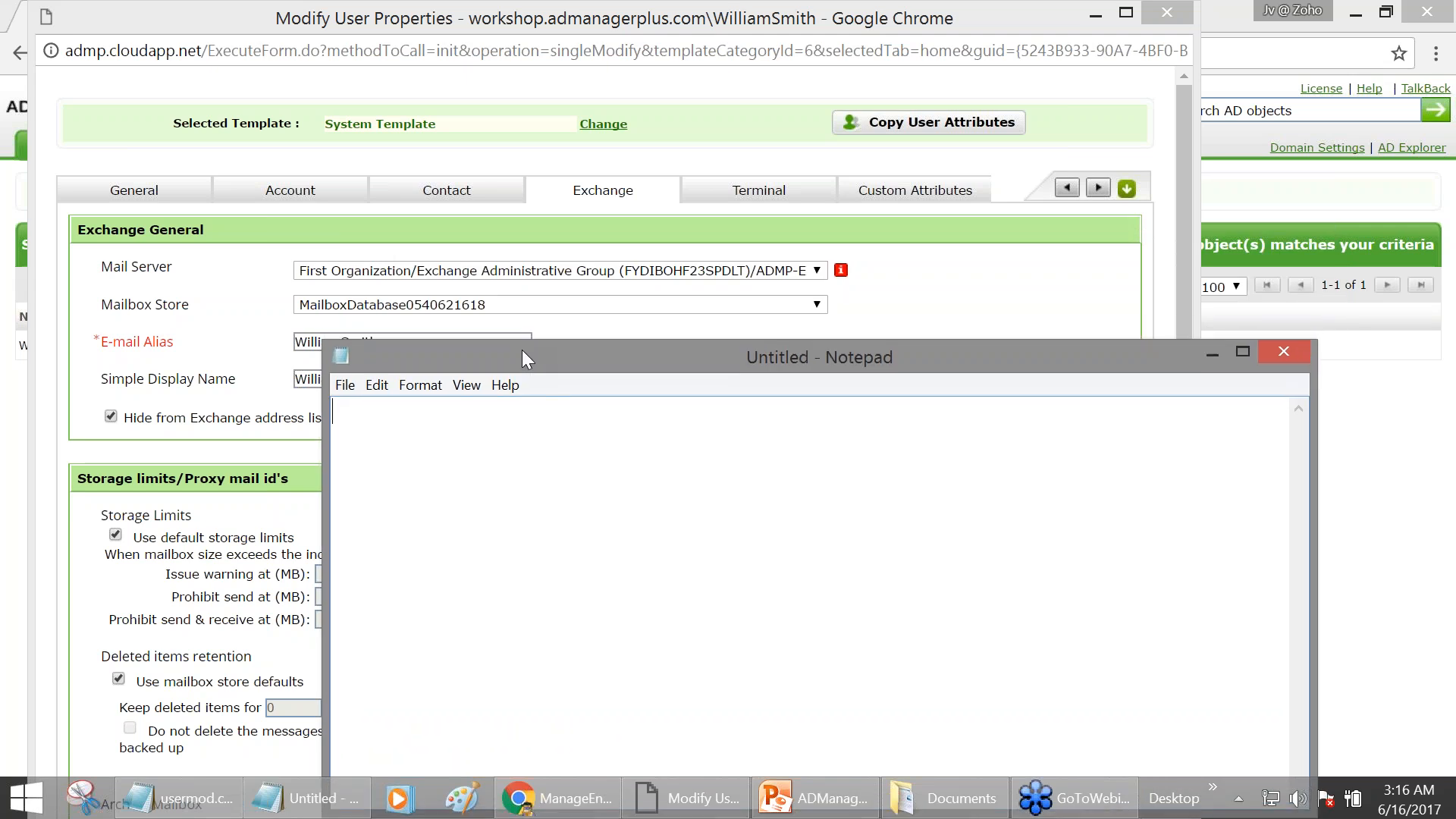
{"action": "type", "text": "sAMAccountName,"}
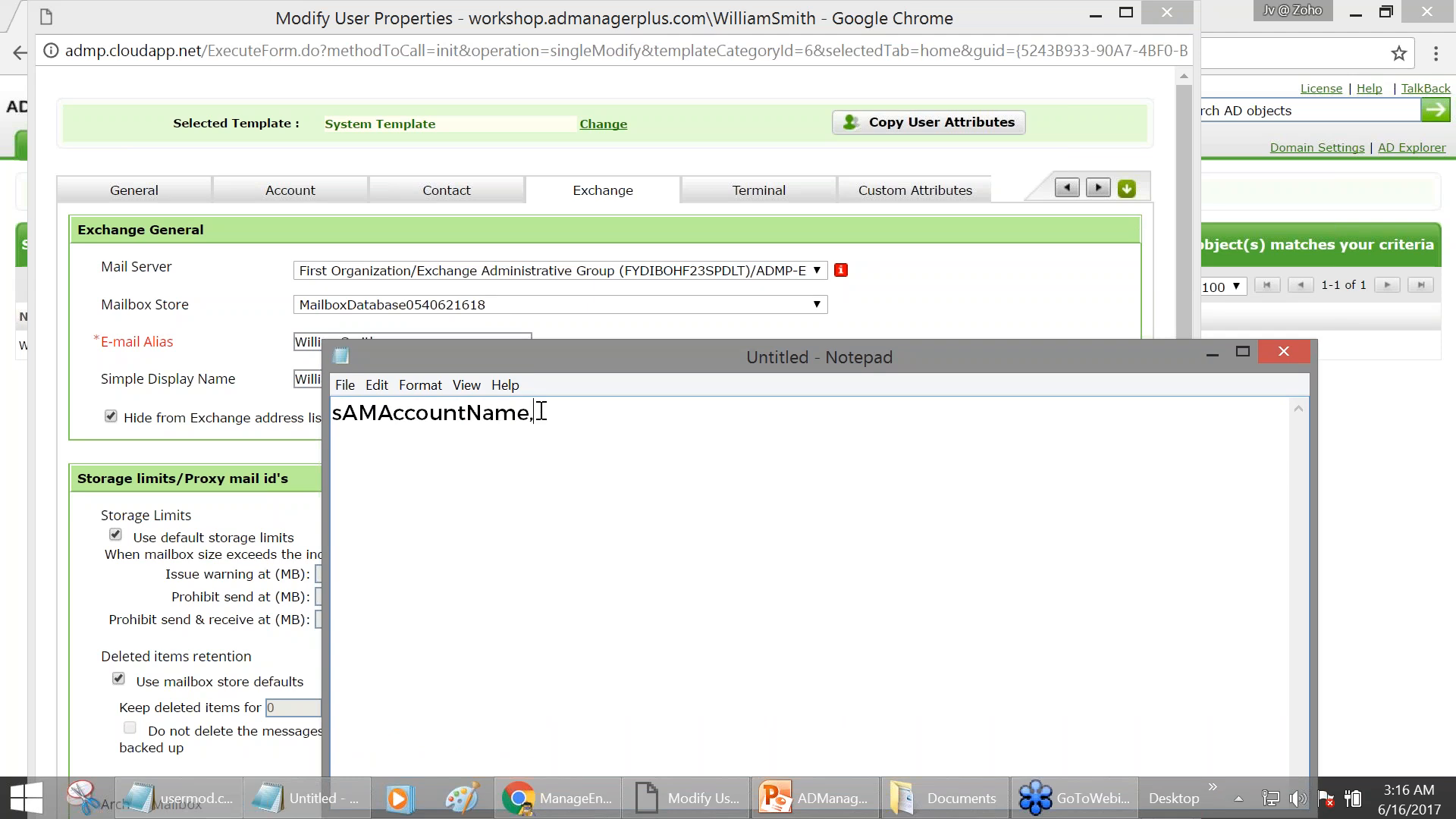
- Complete the header with 'proxyAddresses', highlighting each column name while explaining
{"action": "left_click_drag", "start_coordinate": [529, 412], "coordinate": [317, 408]}
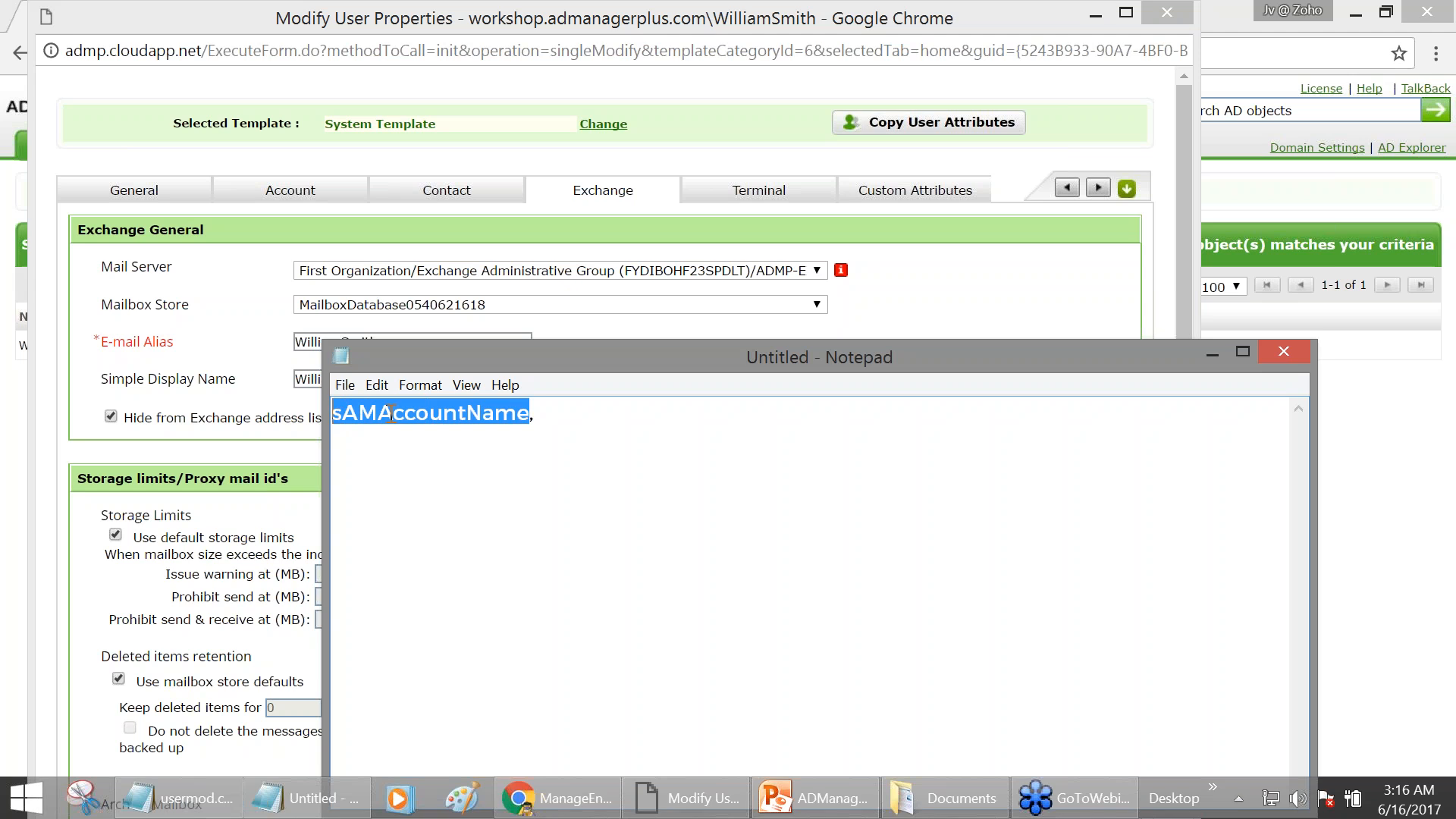
{"action": "left_click", "coordinate": [356, 418]}
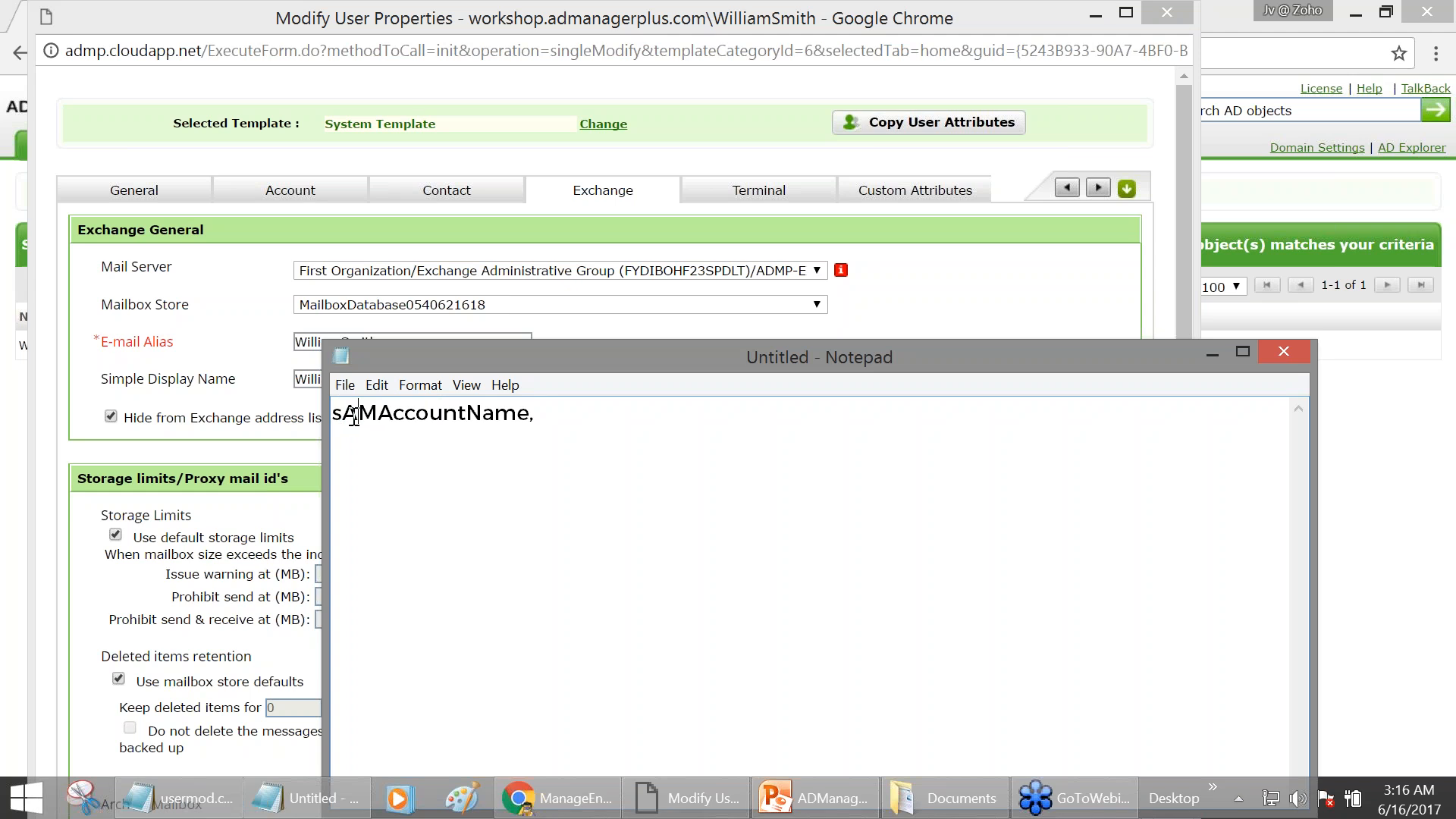
{"action": "double_click", "coordinate": [521, 414]}
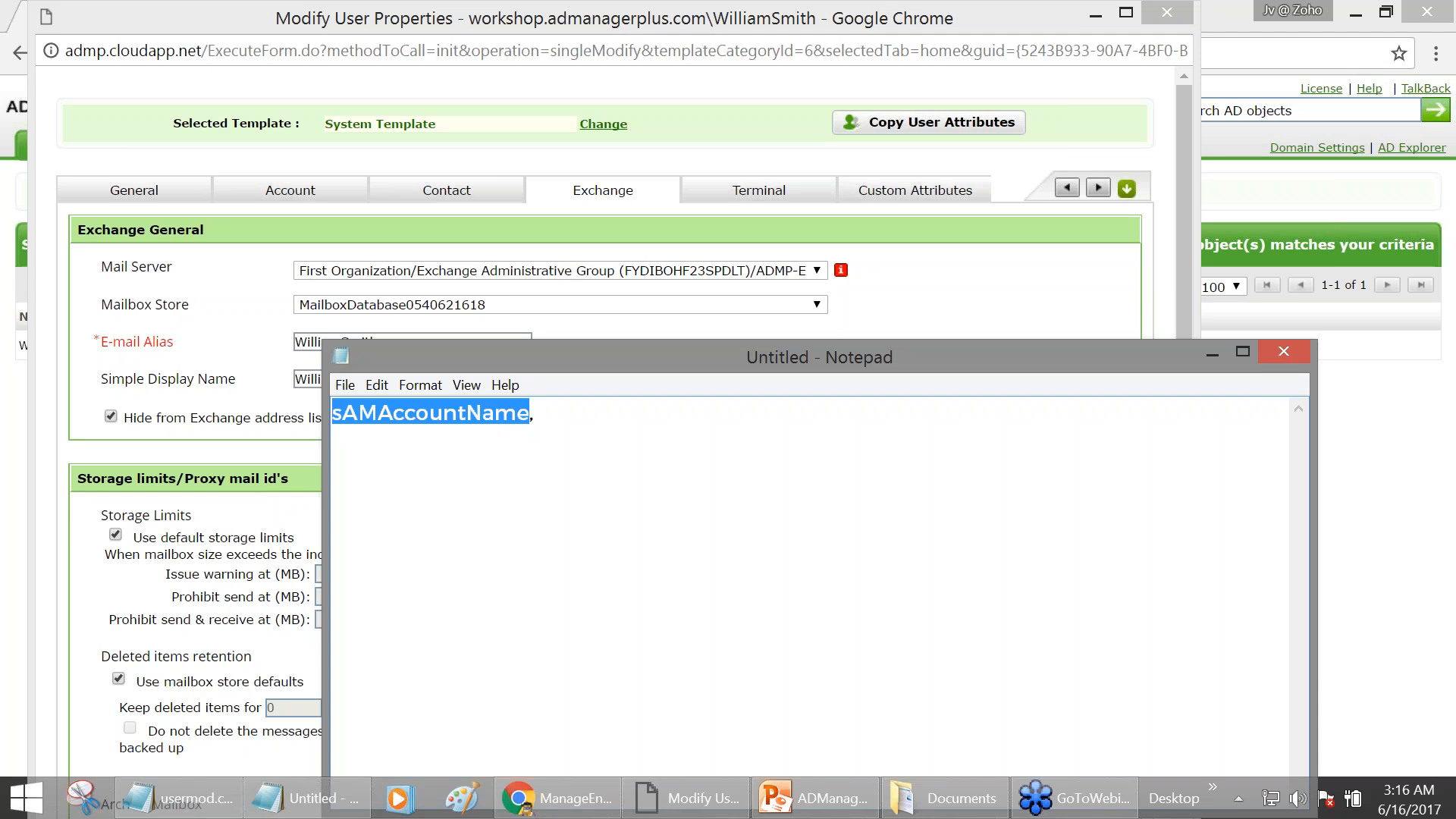
{"action": "left_click", "coordinate": [628, 416]}
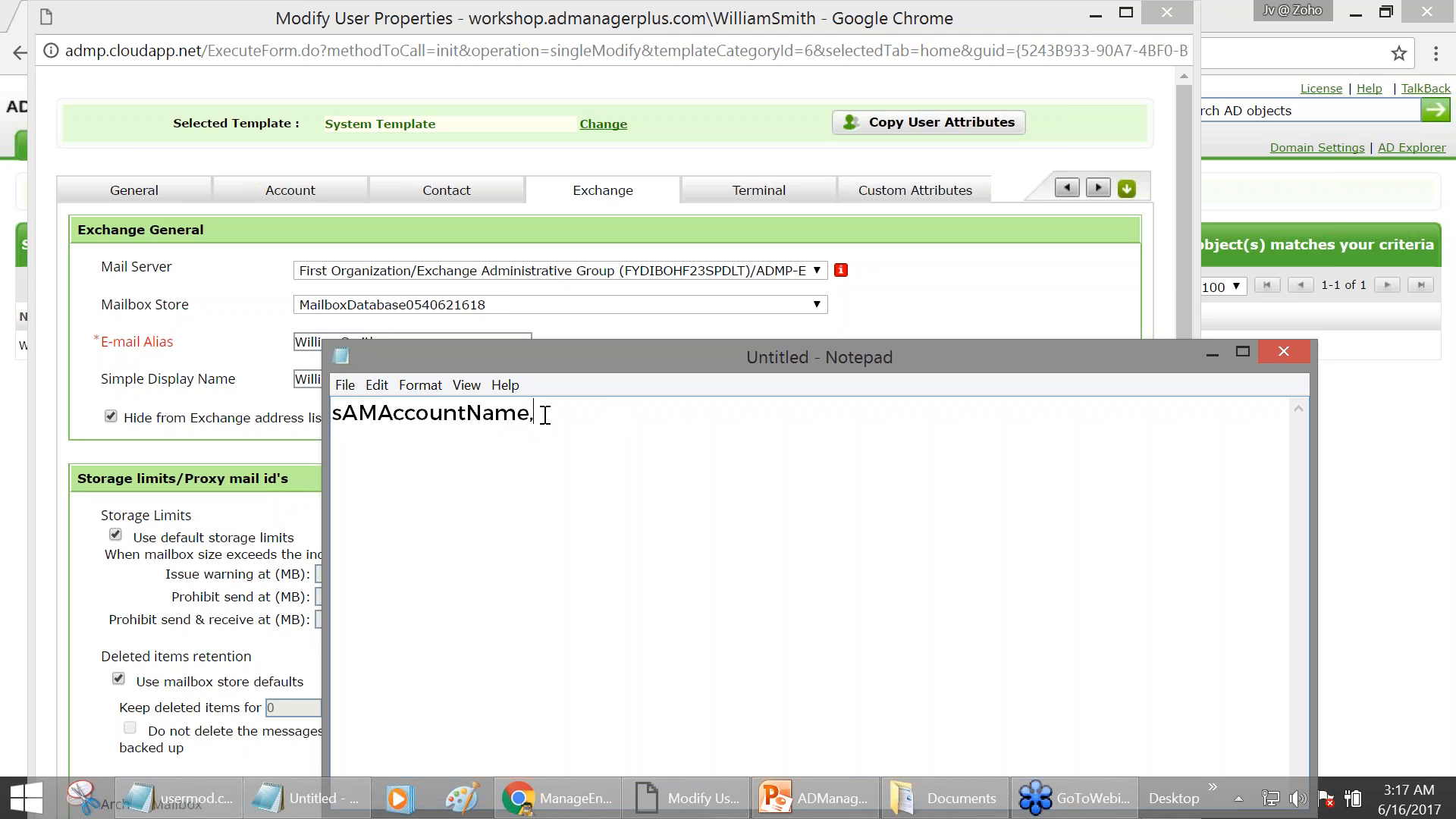
{"action": "left_click_drag", "start_coordinate": [535, 410], "coordinate": [205, 408]}
{"action": "left_click", "coordinate": [558, 409]}
{"action": "type", "text": "proxyAddresses"}
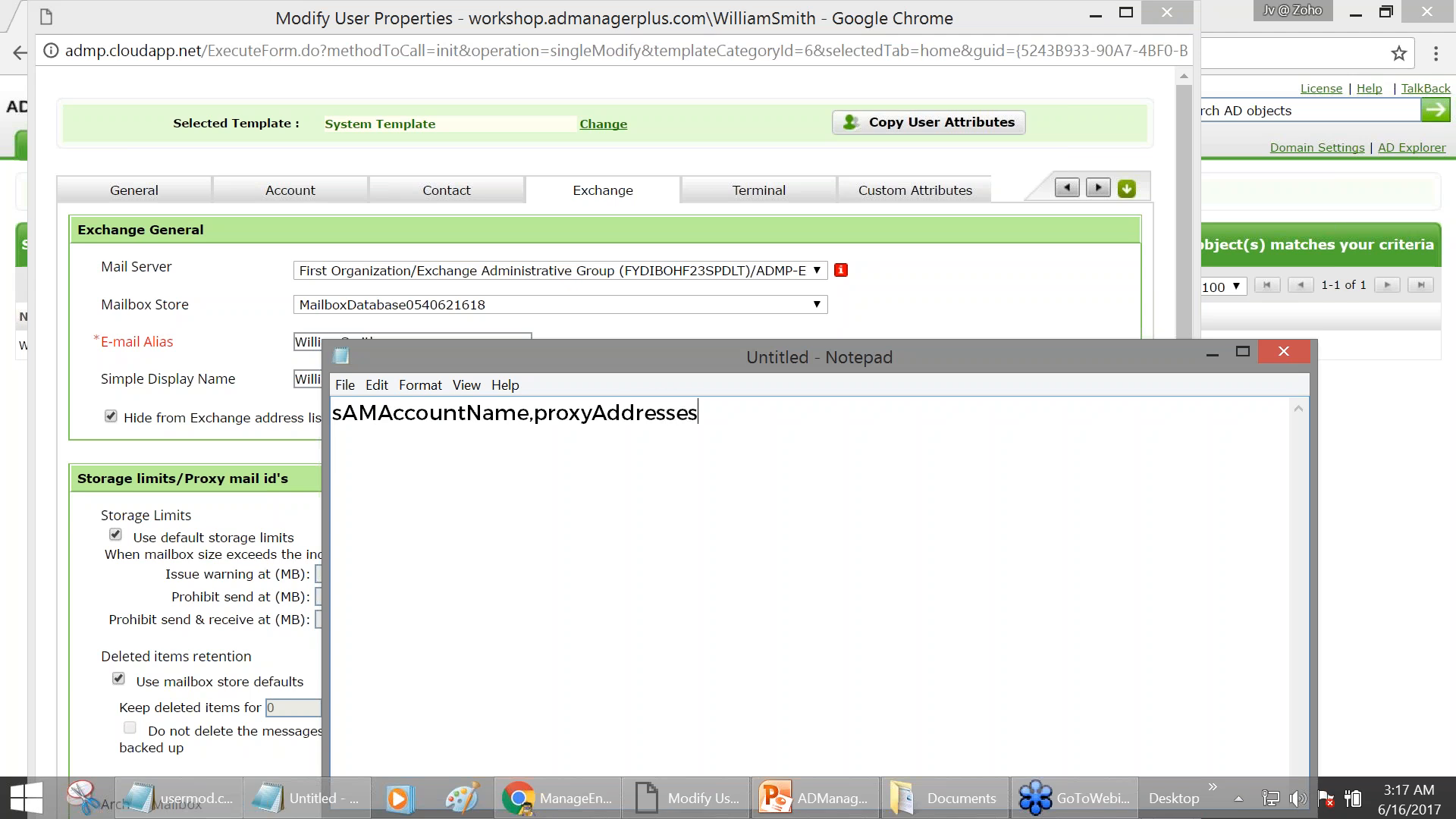
{"action": "left_click_drag", "start_coordinate": [529, 414], "coordinate": [333, 414]}
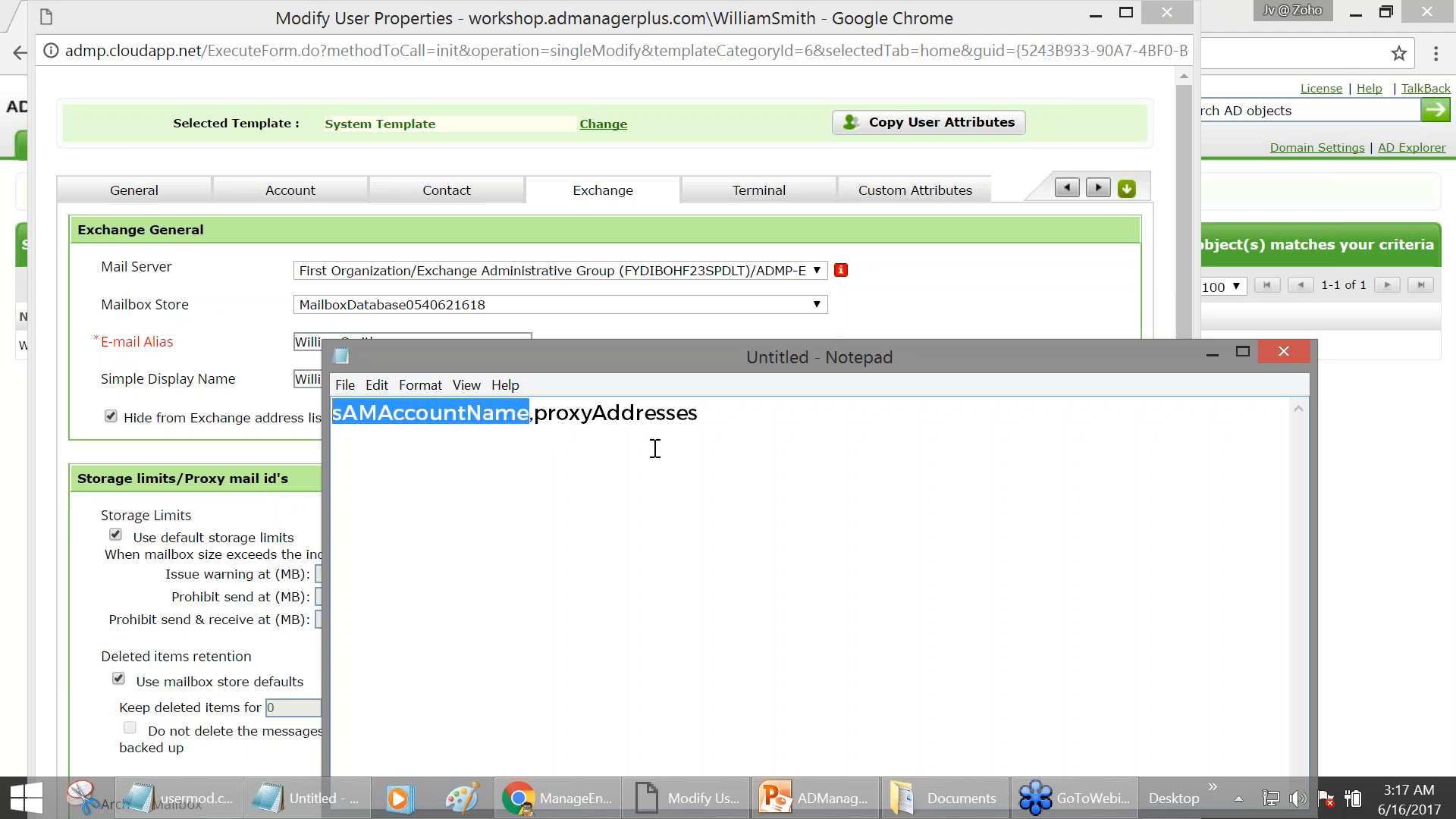
{"action": "left_click_drag", "start_coordinate": [715, 416], "coordinate": [534, 416]}
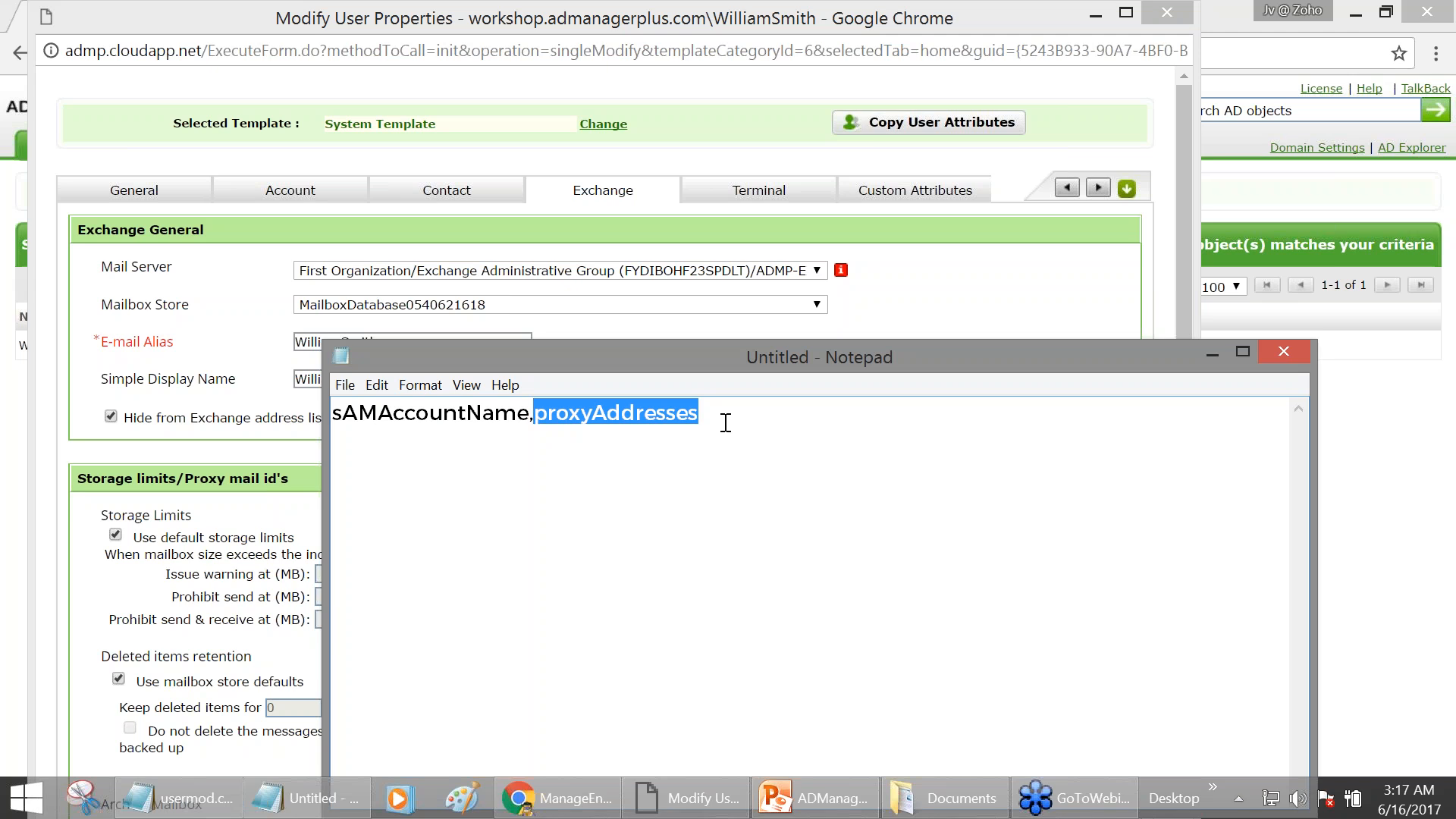
- Add a data row with the user's account name and a quoted "SMTP:;smtp:" placeholder
{"action": "left_click", "coordinate": [726, 422]}
{"action": "key", "text": "Return"}
{"action": "type", "text": "WilliamSmith,"}
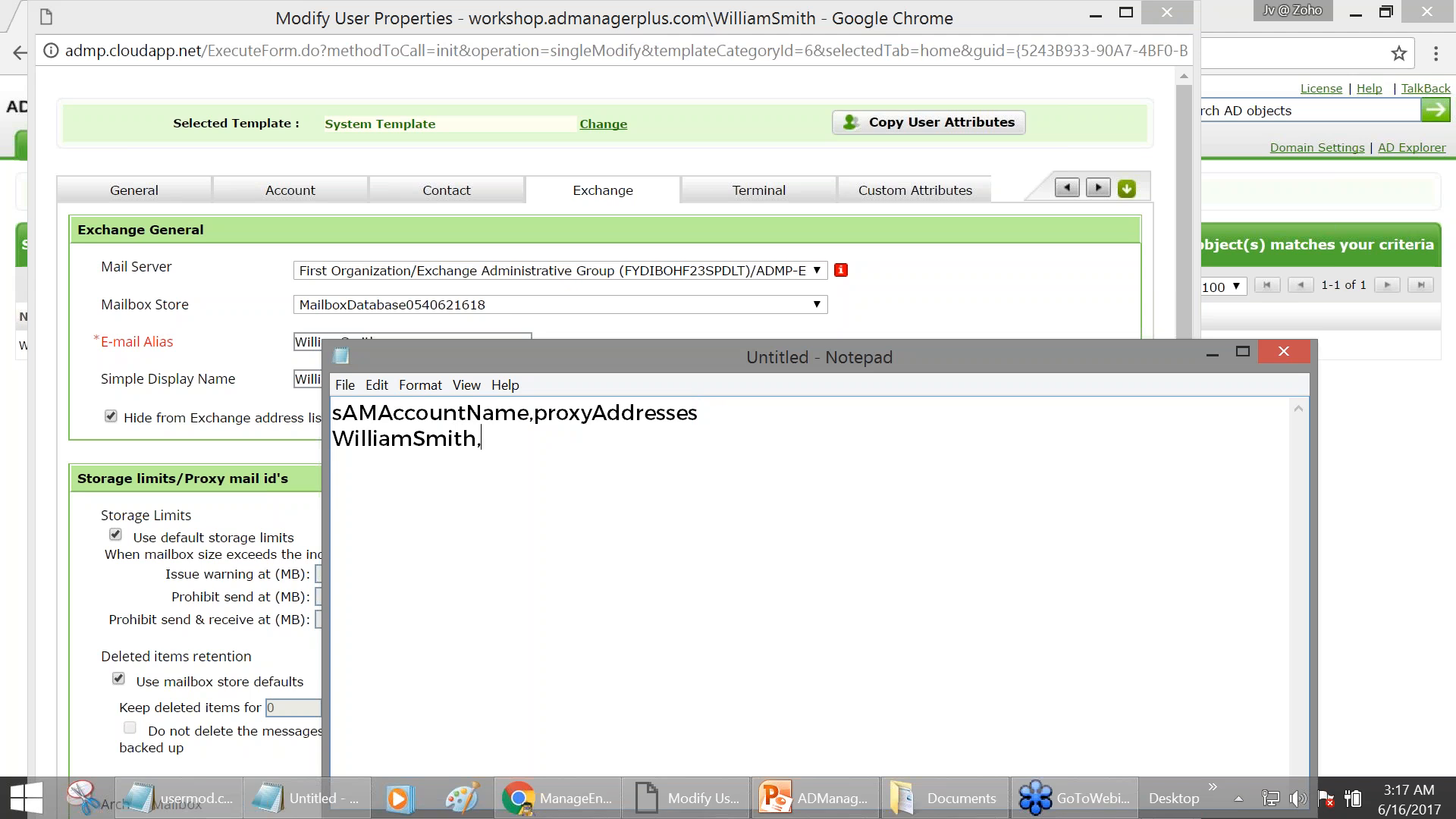
{"action": "type", "text": "\"\""}
{"action": "key", "text": "Left"}
{"action": "type", "text": "SMTP:;smtp:"}
- Fill in the user's primary SMTP and secondary smtp addresses in the workshop.com domain
{"action": "key", "text": "Left"}
{"action": "key", "text": "Left"}
{"action": "key", "text": "Left"}
{"action": "key", "text": "Left"}
{"action": "key", "text": "Left"}
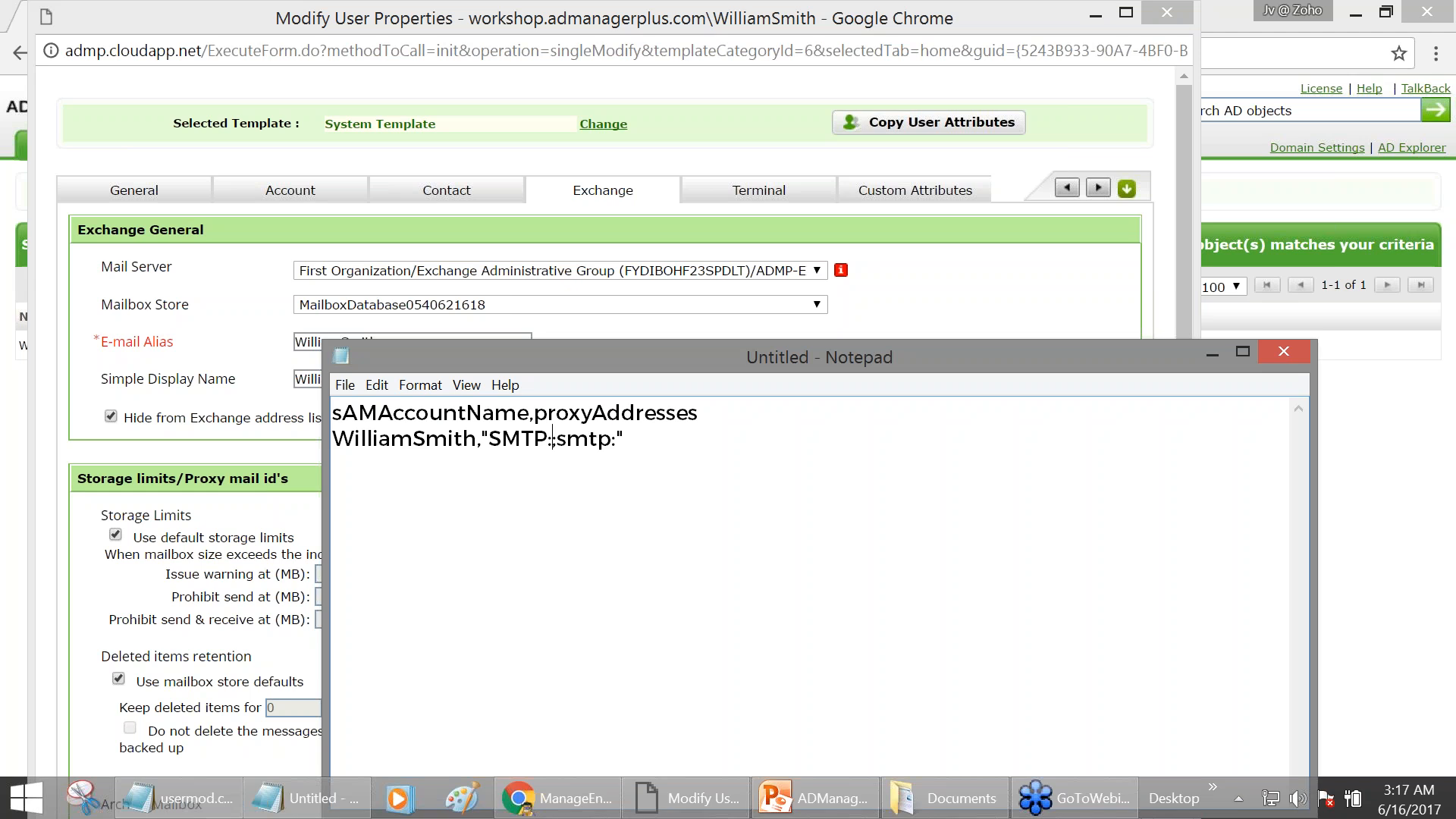
{"action": "left_click_drag", "start_coordinate": [813, 353], "coordinate": [817, 611]}
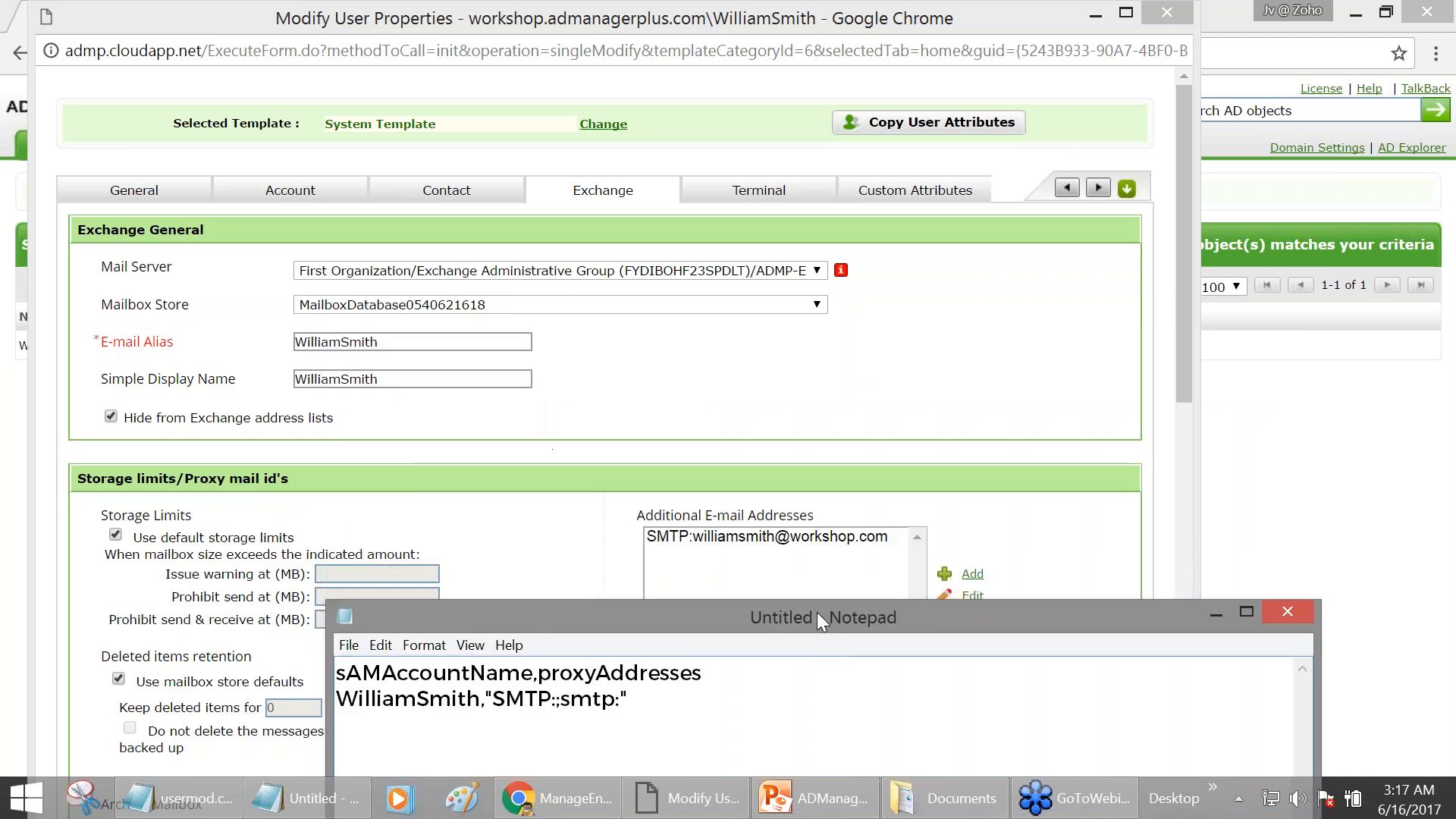
{"action": "left_click_drag", "start_coordinate": [907, 620], "coordinate": [902, 342]}
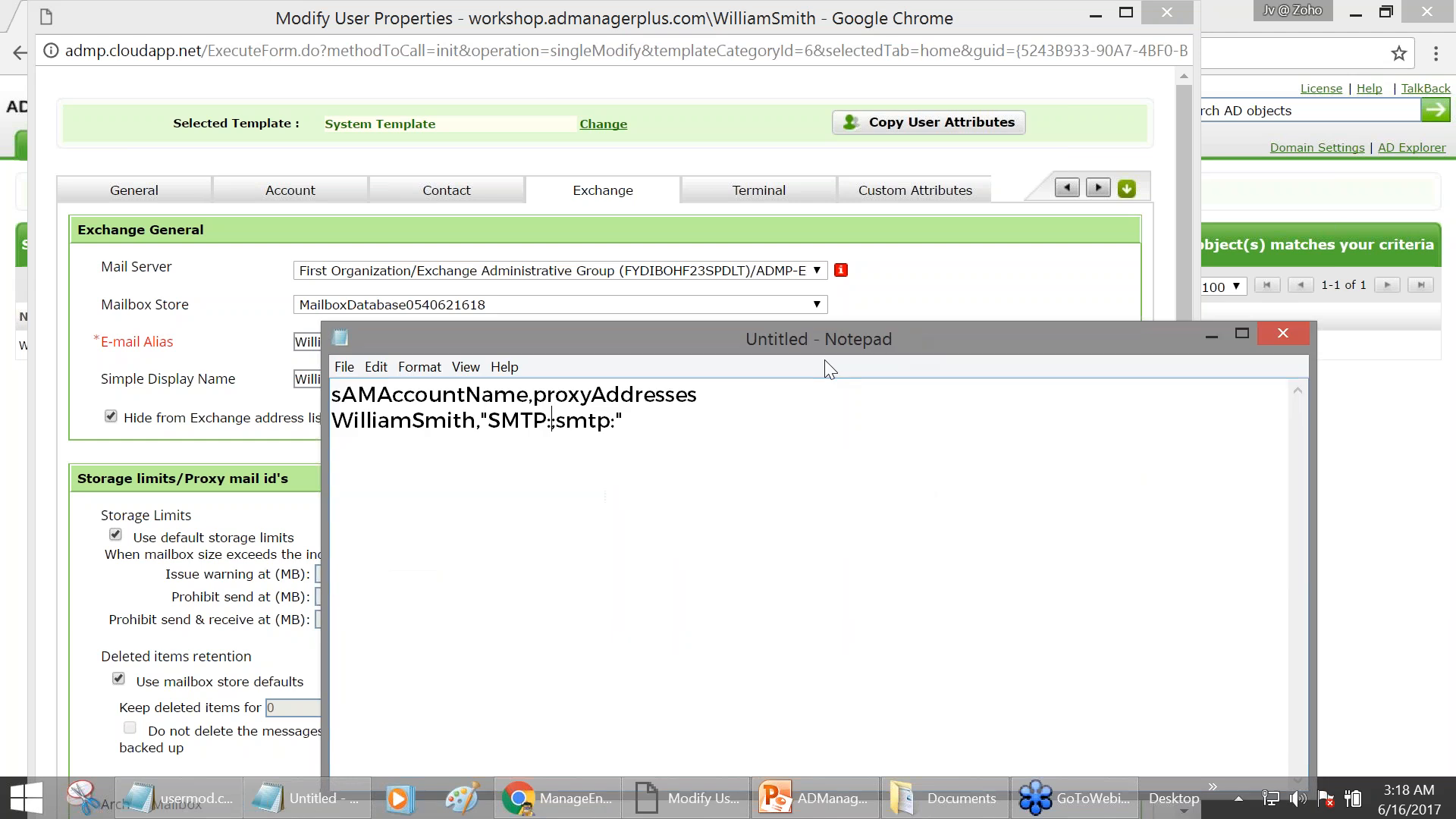
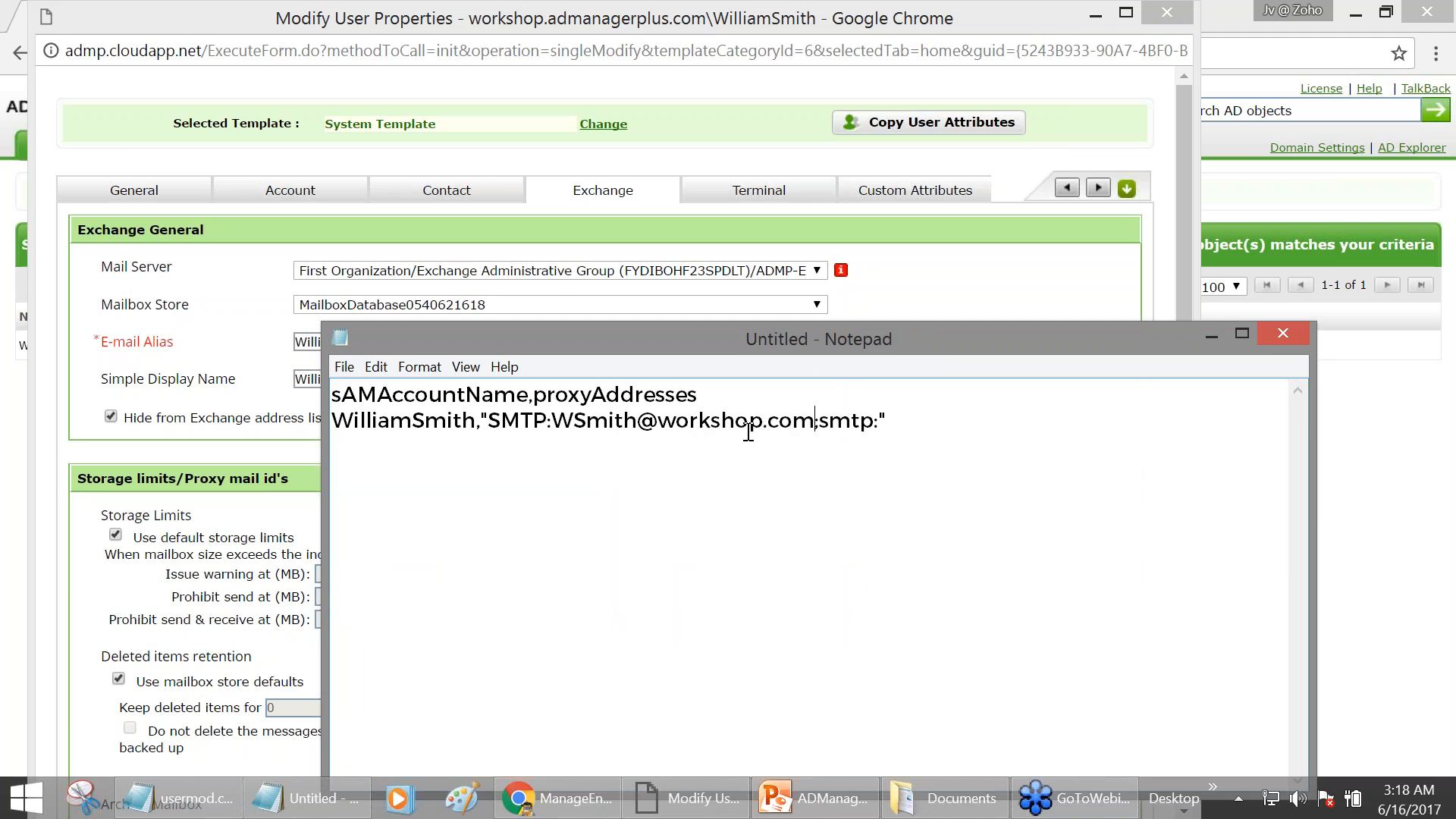
{"action": "left_click", "coordinate": [876, 421]}
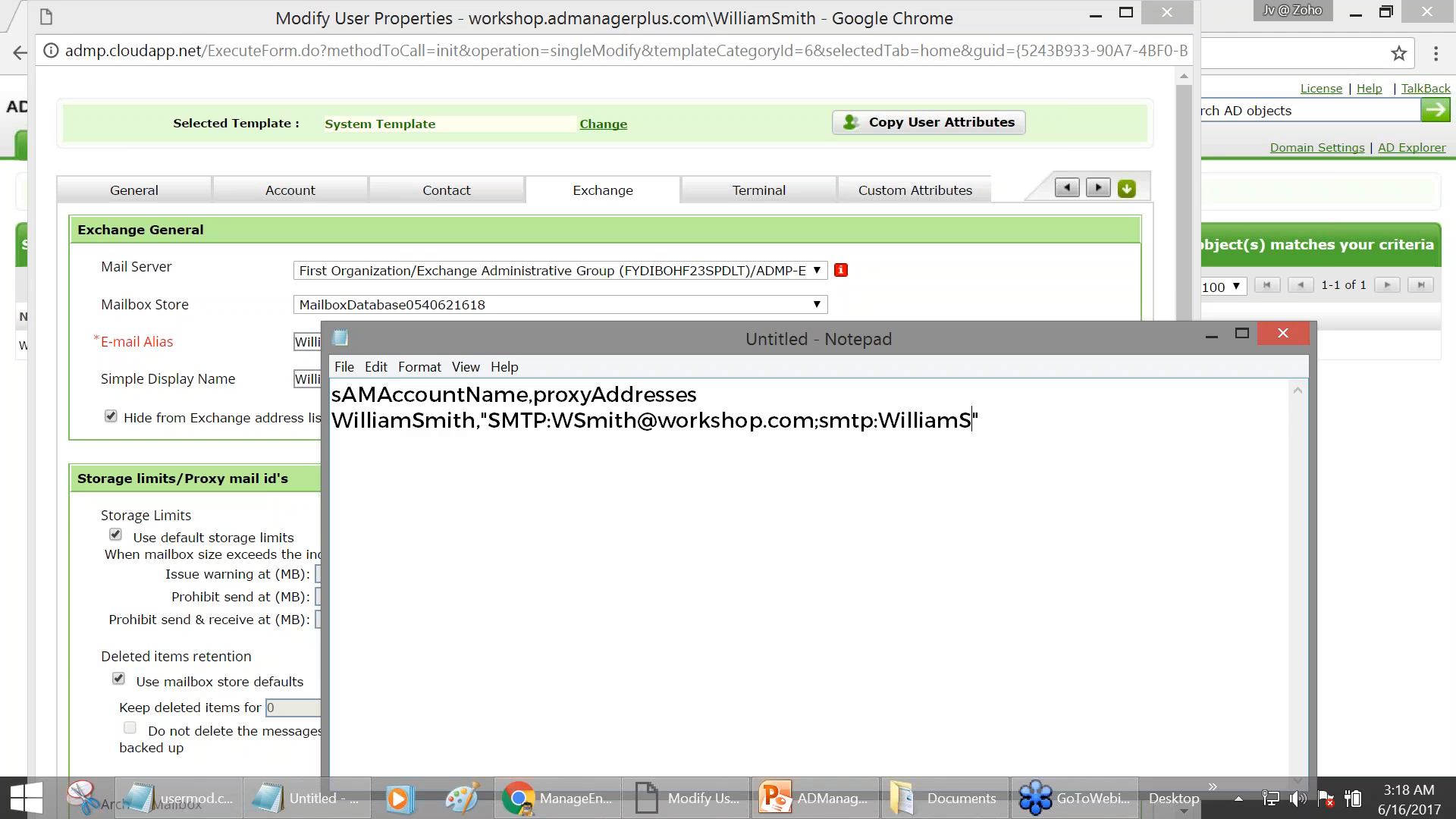
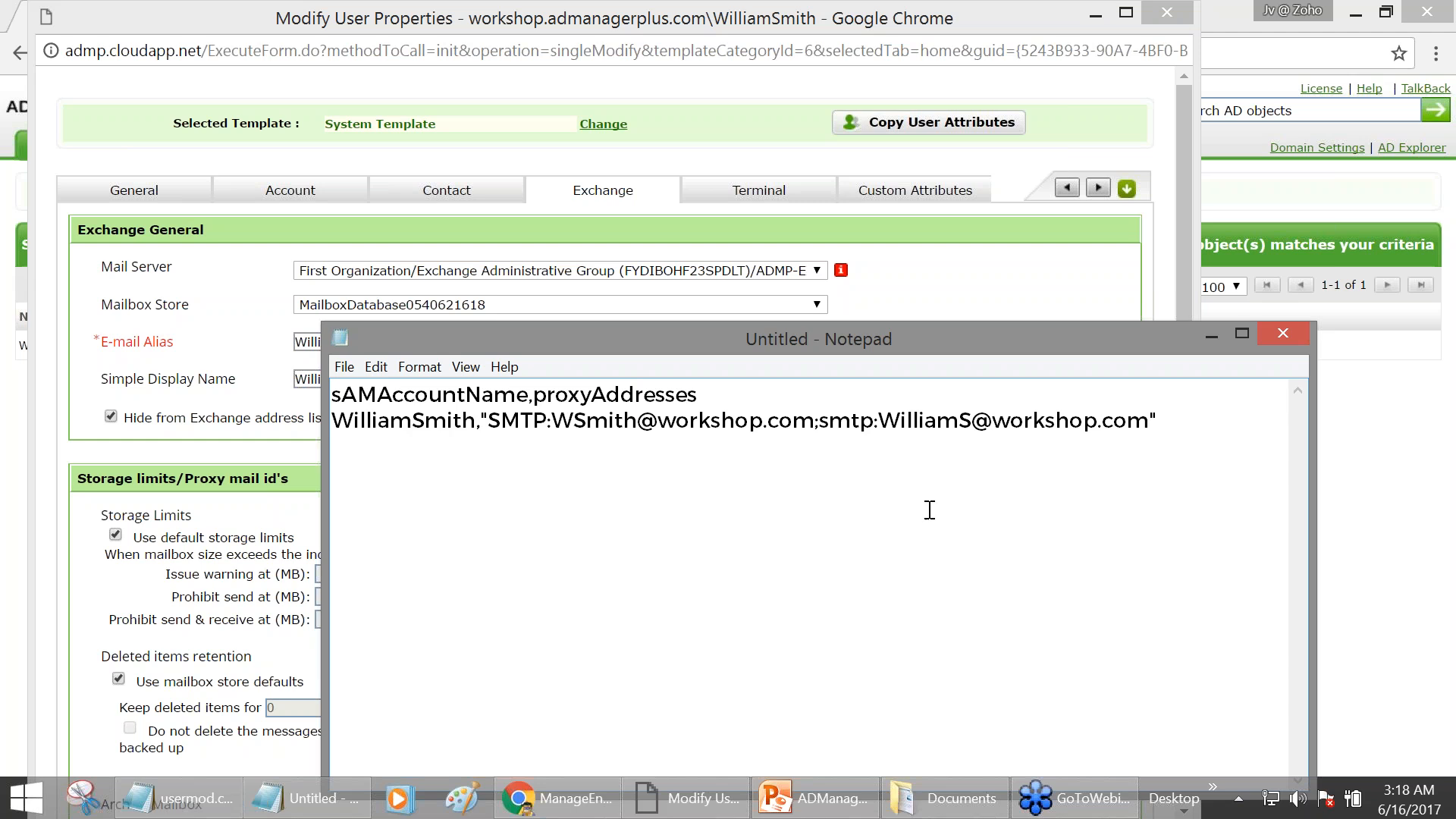
{"action": "left_click_drag", "start_coordinate": [953, 343], "coordinate": [964, 494]}
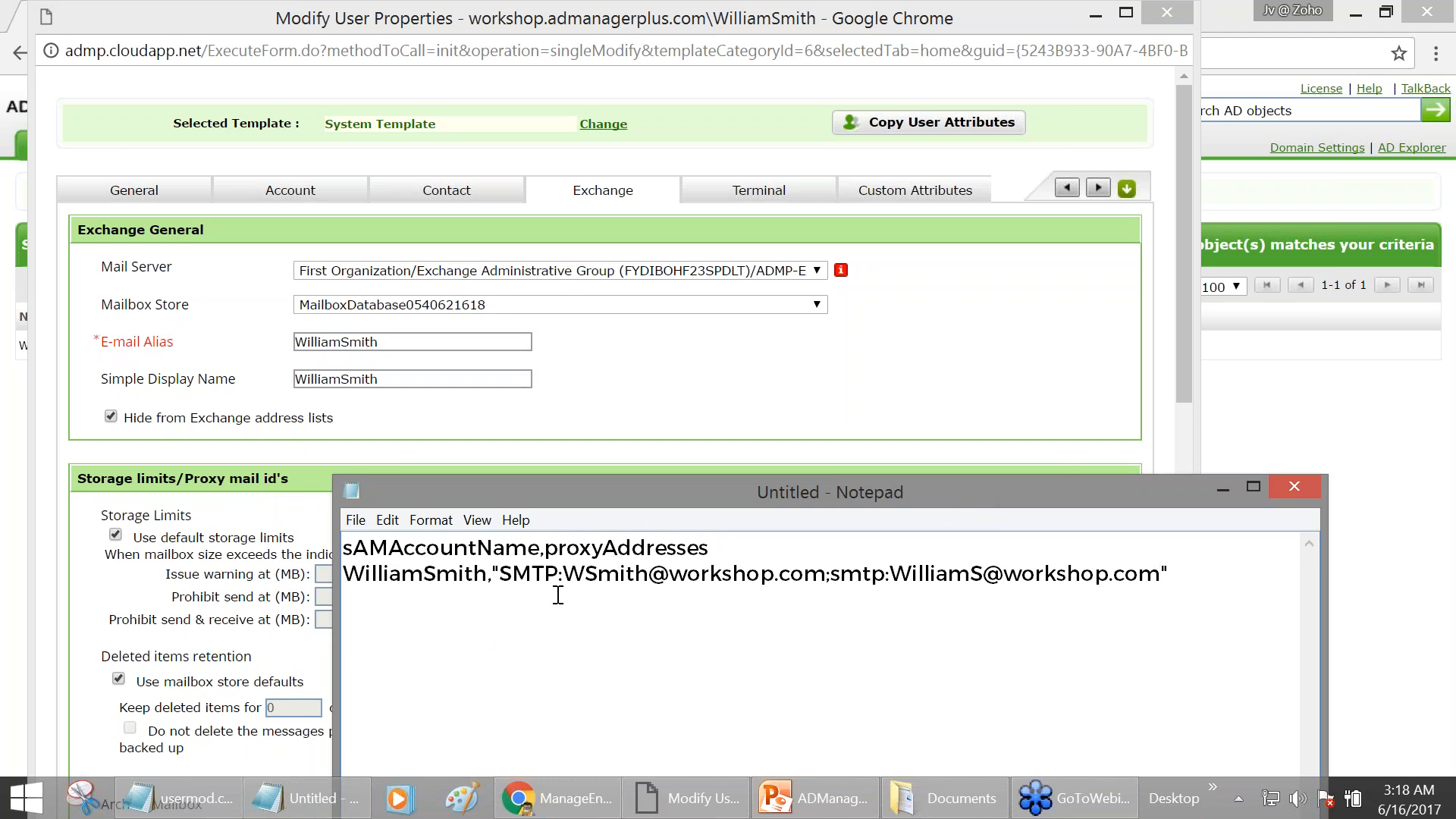
- Change the primary address domain to workshop2.com and the secondary to workshop3.com
{"action": "left_click_drag", "start_coordinate": [701, 493], "coordinate": [692, 586]}
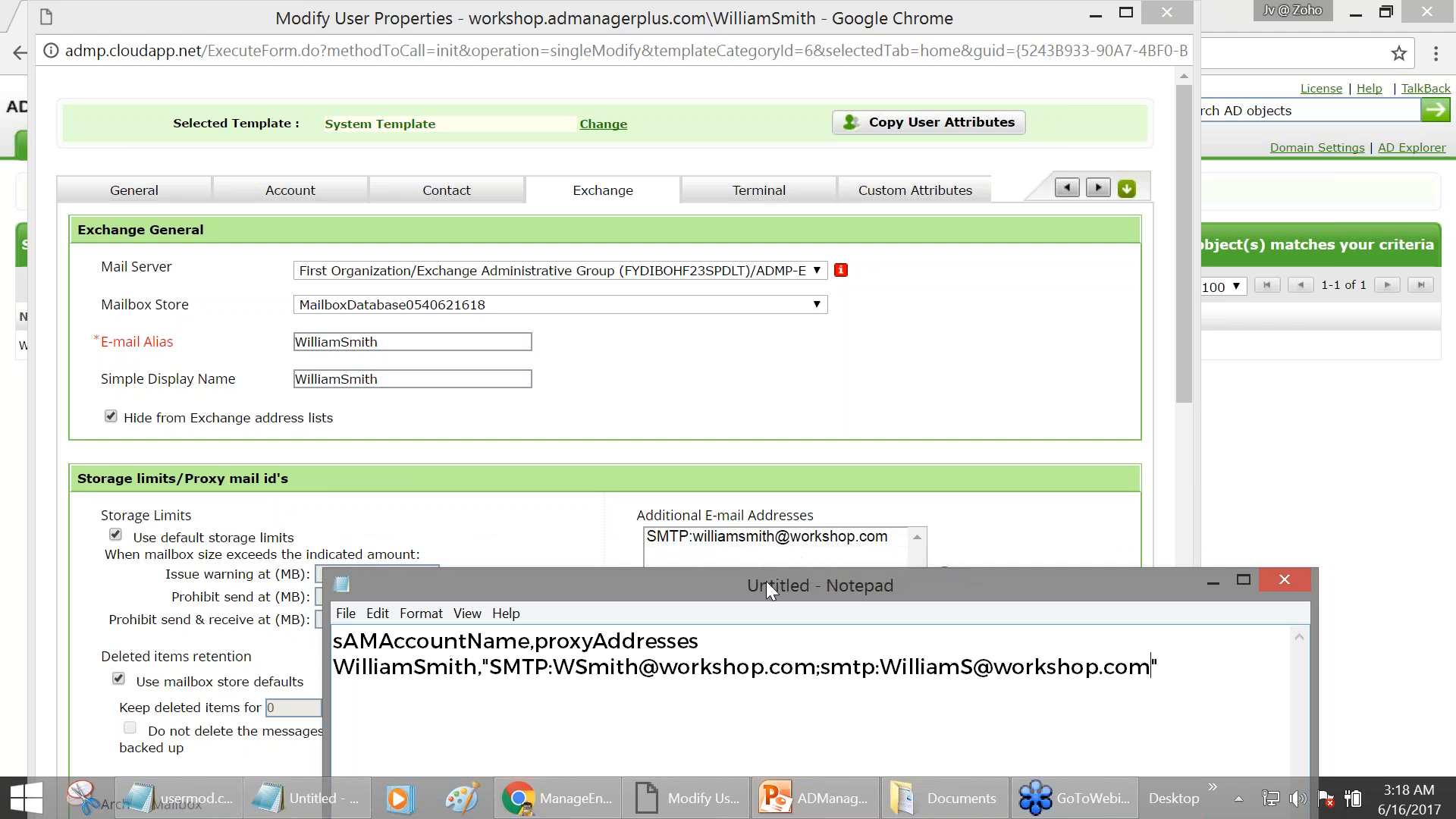
{"action": "left_click_drag", "start_coordinate": [766, 581], "coordinate": [775, 475]}
{"action": "left_click_drag", "start_coordinate": [499, 561], "coordinate": [1160, 561]}
{"action": "left_click", "coordinate": [822, 564]}
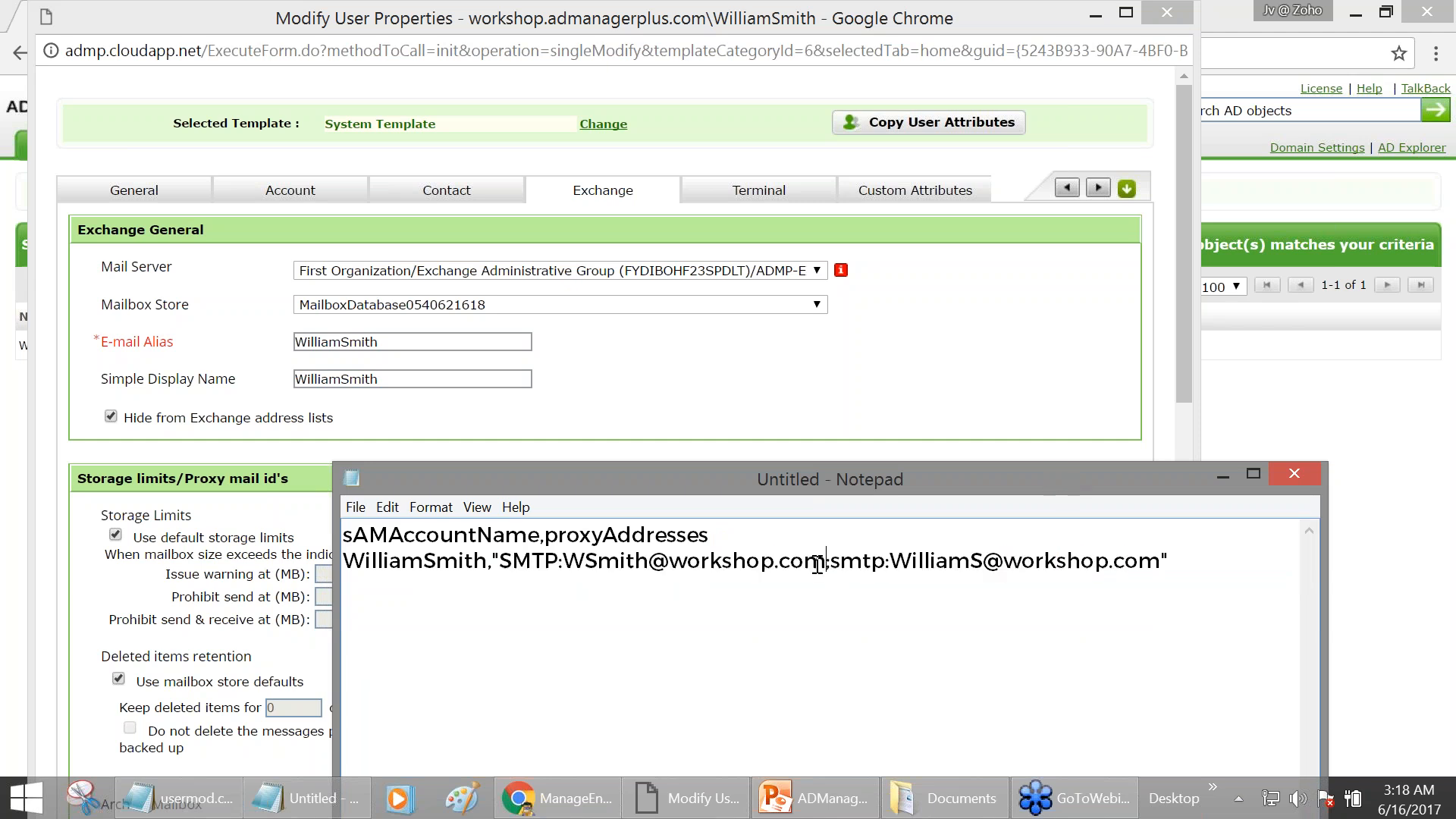
{"action": "type", "text": "2"}
{"action": "left_click", "coordinate": [1121, 561]}
{"action": "type", "text": "3"}
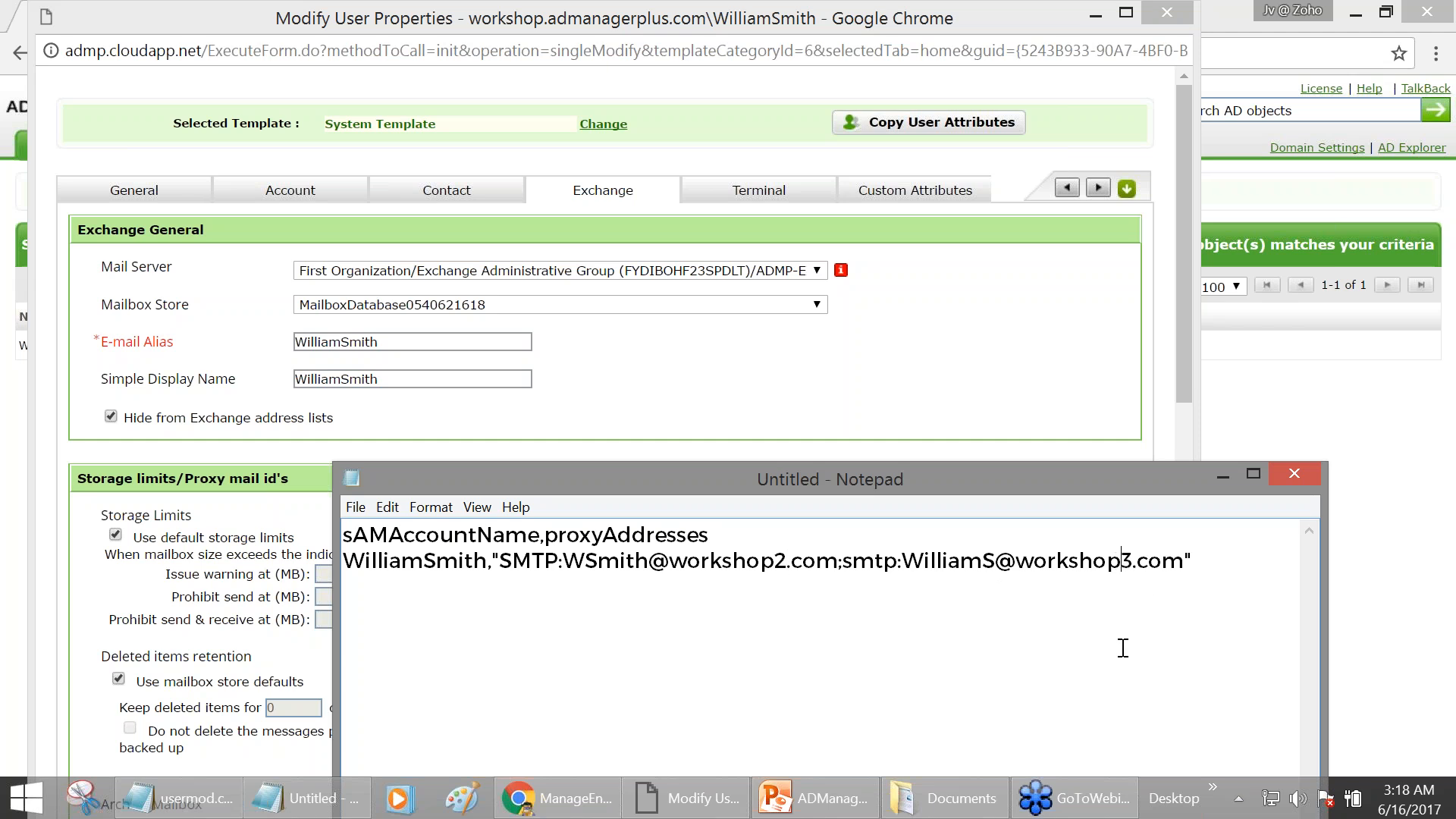
- Review the two-line CSV by selecting its header and proxy address values
{"action": "key", "text": "ctrl+a"}
{"action": "left_click", "coordinate": [473, 508]}
{"action": "left_click", "coordinate": [377, 559]}
{"action": "left_click", "coordinate": [404, 535]}
{"action": "double_click", "coordinate": [589, 535]}
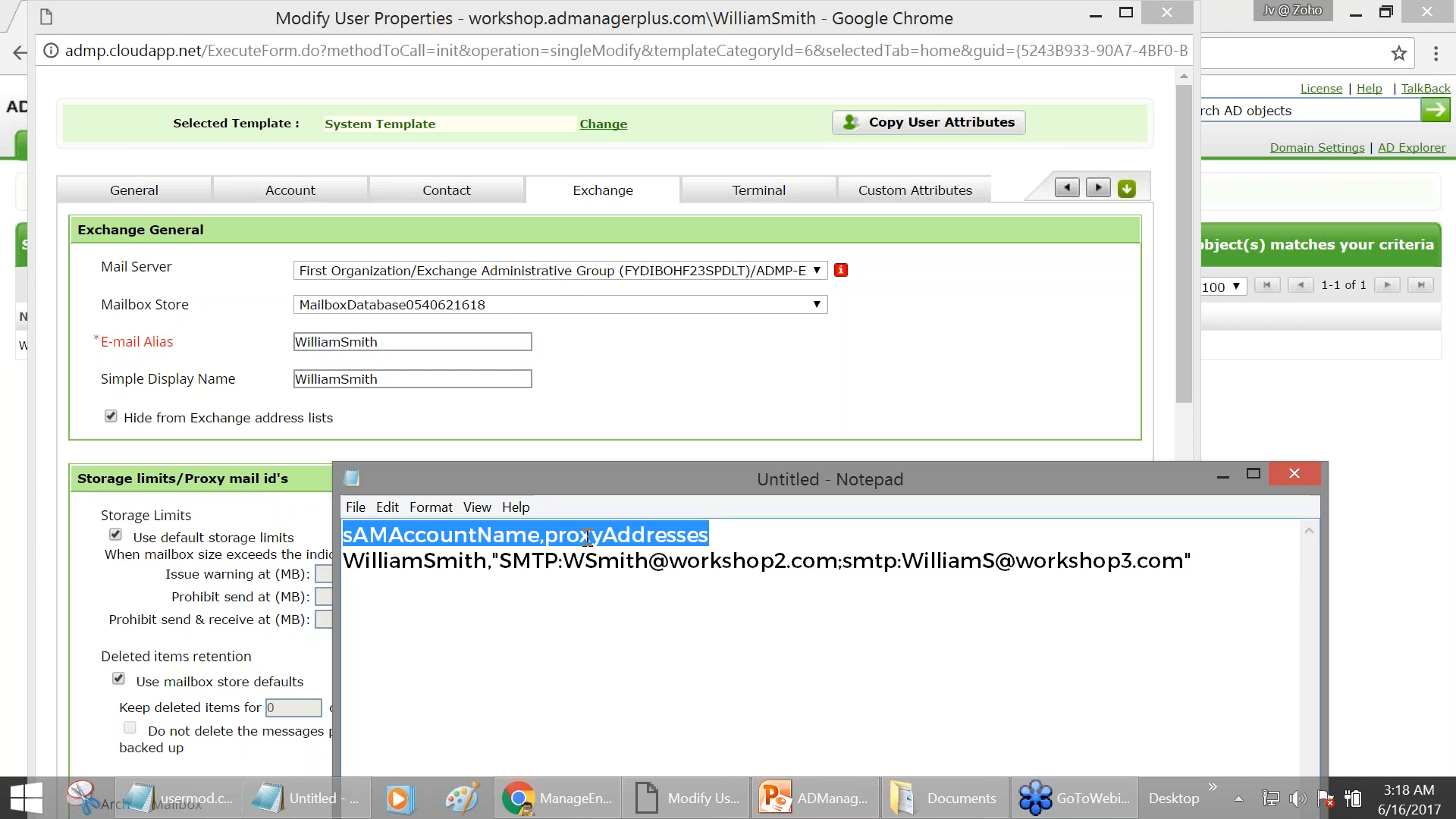
{"action": "left_click", "coordinate": [527, 577]}
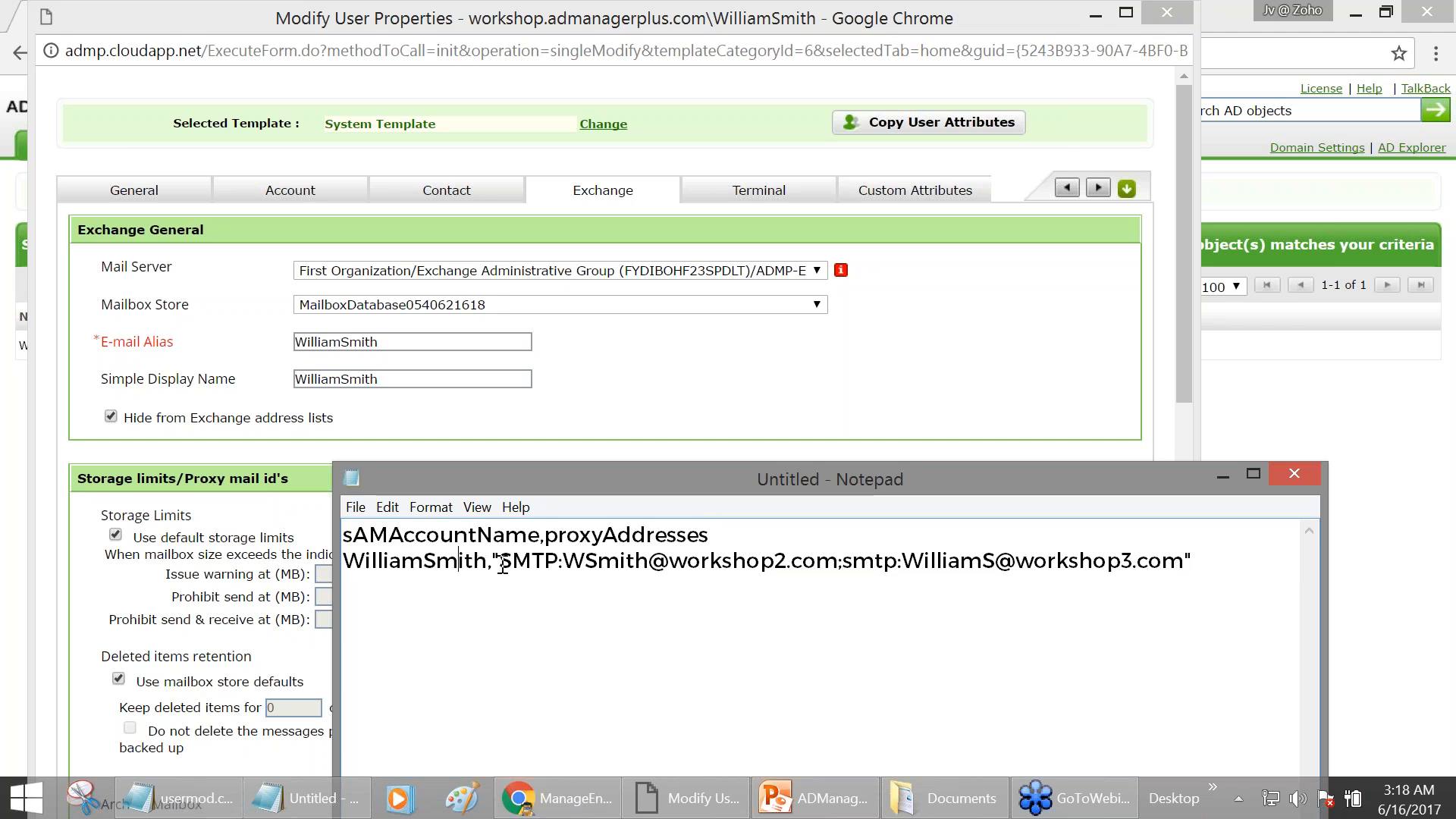
{"action": "left_click_drag", "start_coordinate": [499, 565], "coordinate": [1175, 578]}
{"action": "left_click", "coordinate": [1066, 606]}
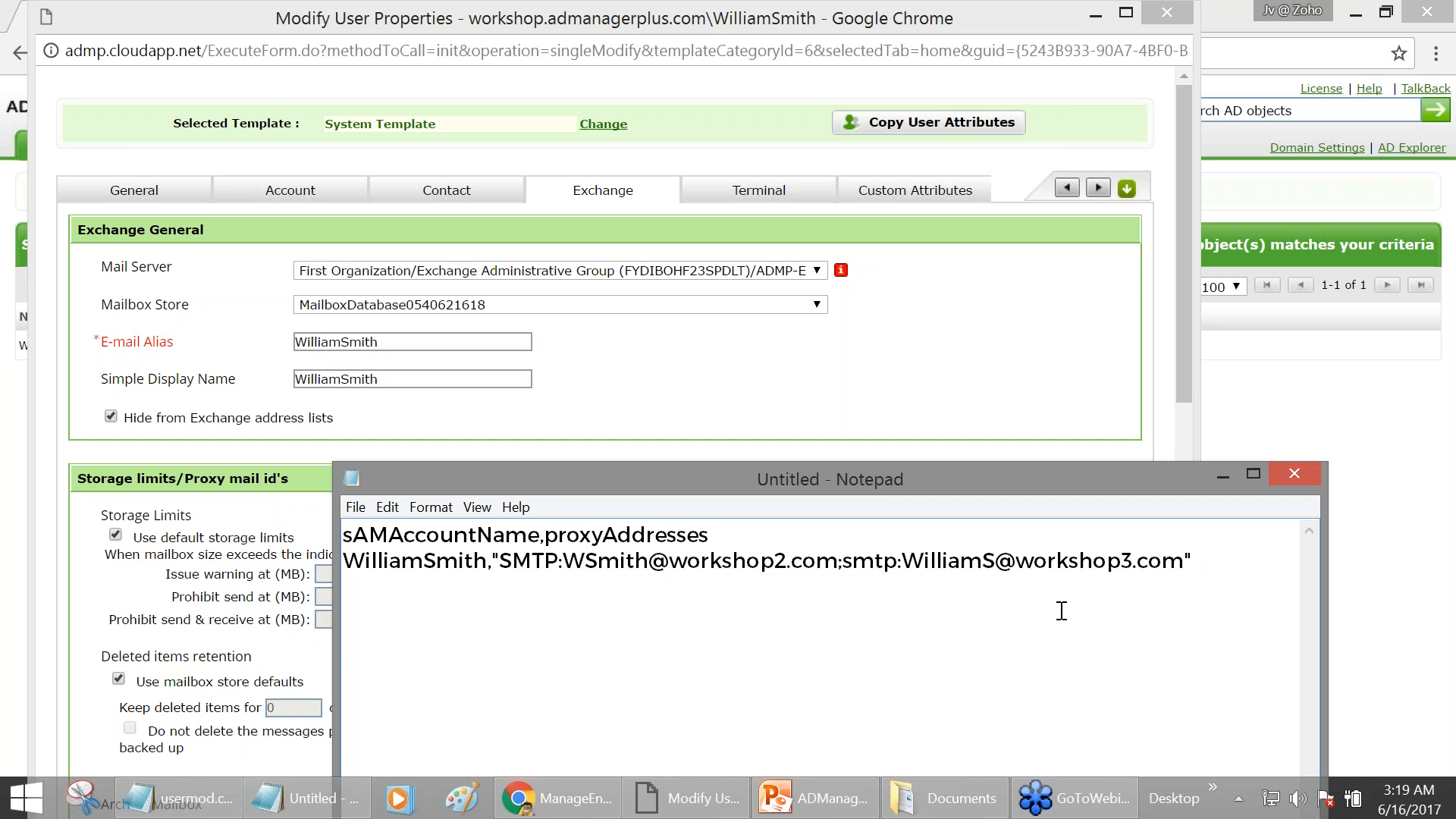
{"action": "left_click", "coordinate": [355, 508]}
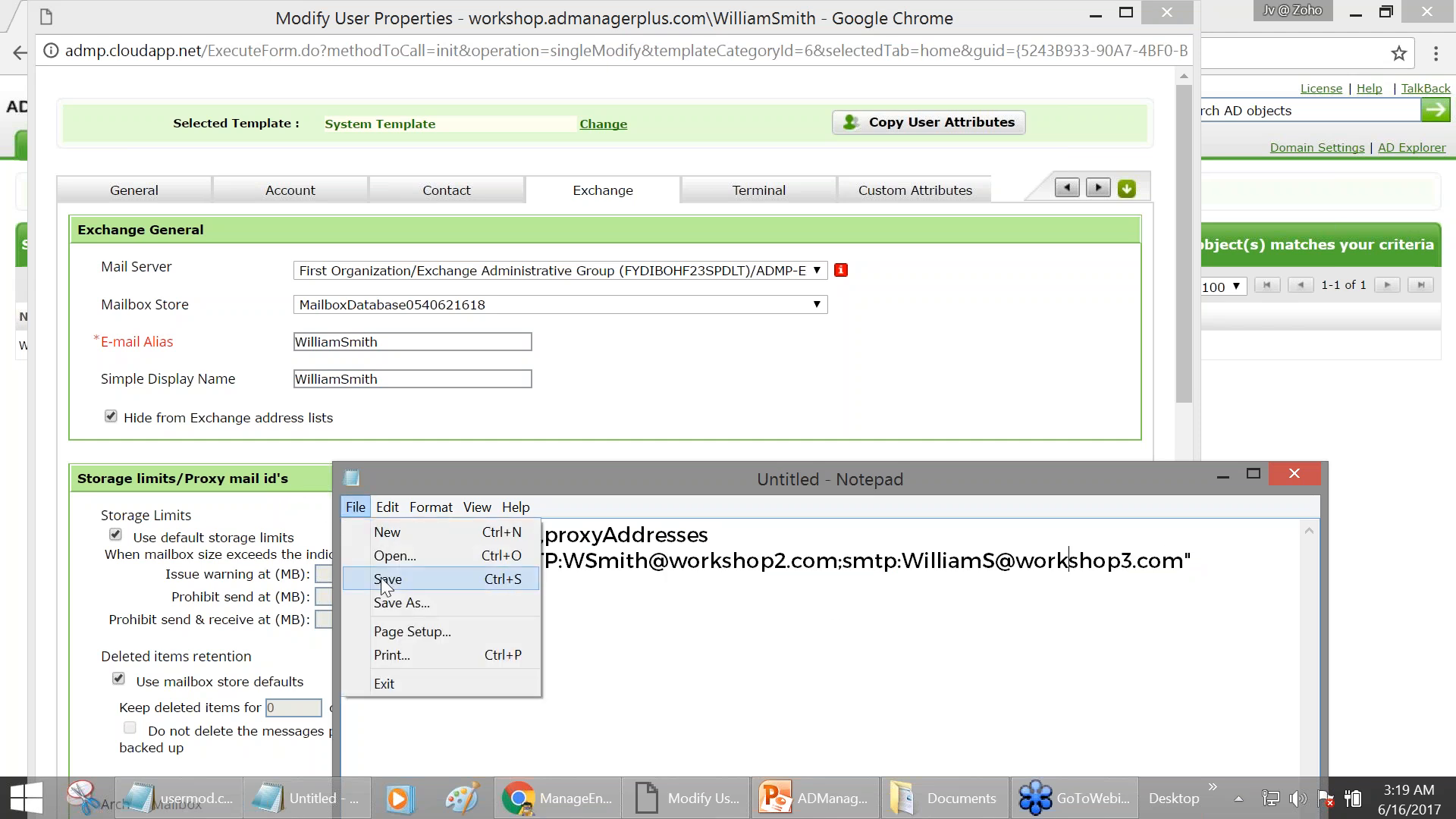
- Save the Notepad address list as willsmithmod.csv in the Desktop folder
{"action": "left_click", "coordinate": [402, 603]}
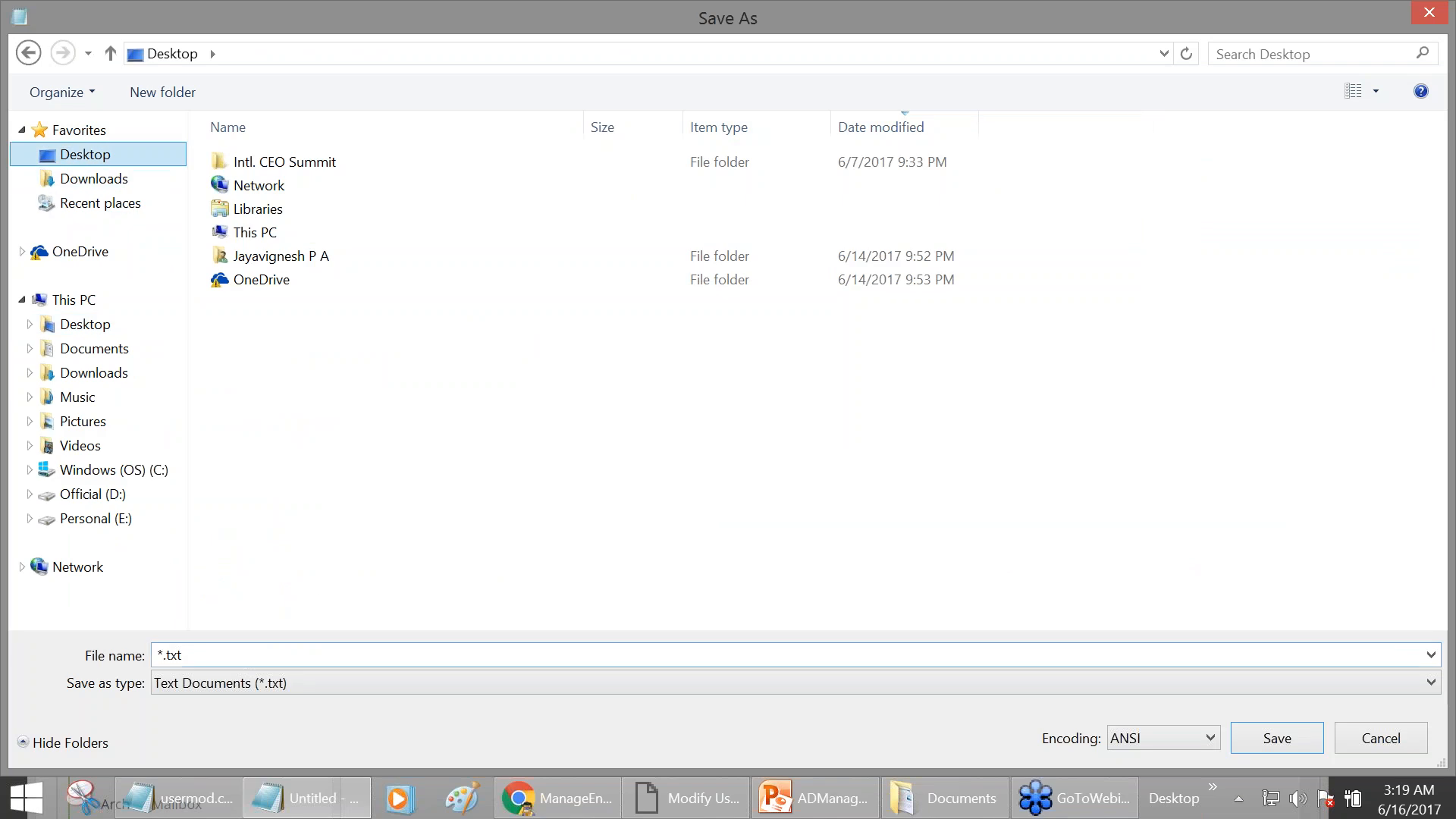
{"action": "left_click", "coordinate": [266, 650]}
{"action": "type", "text": "willsmit"}
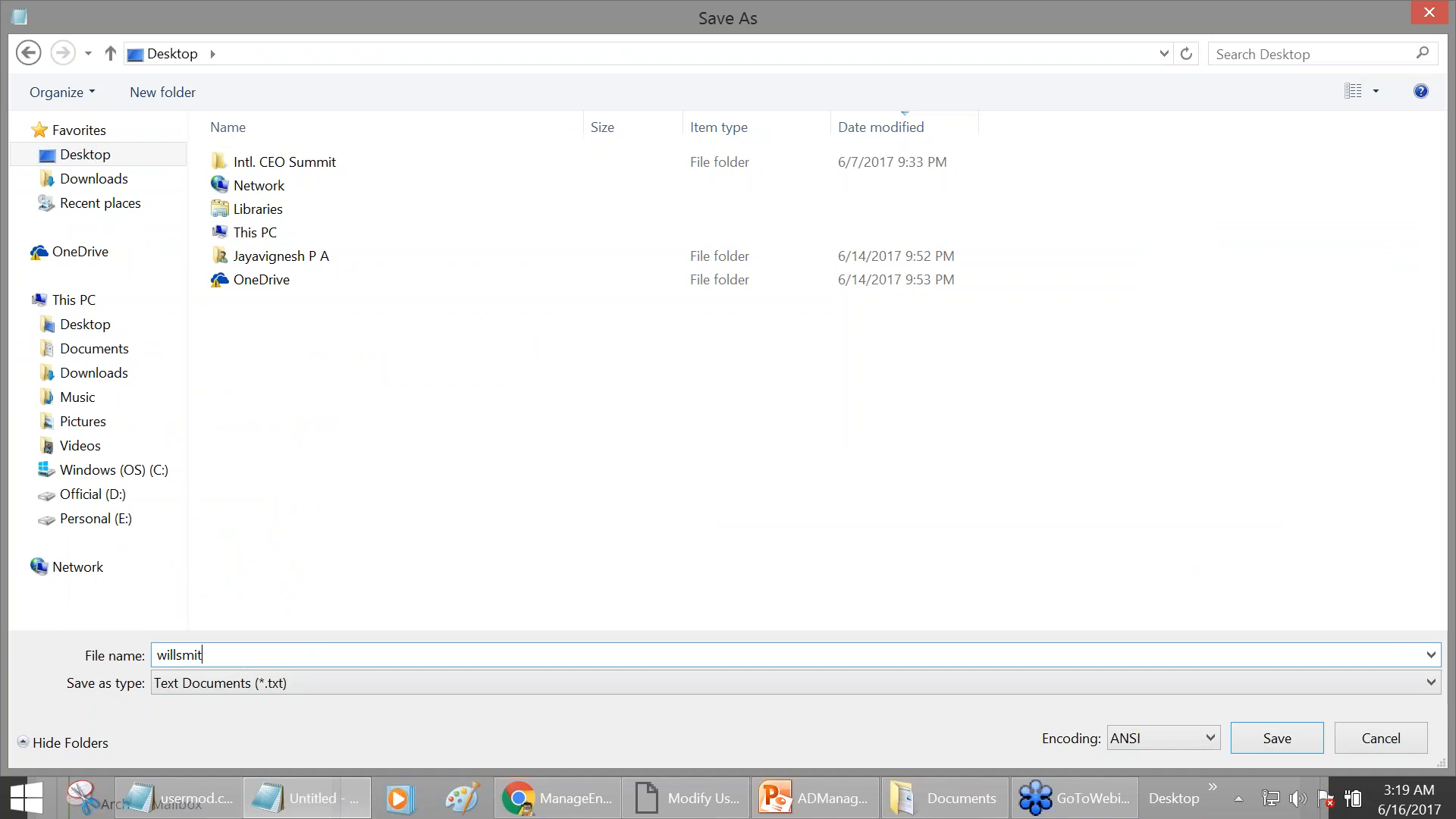
{"action": "type", "text": "hmod.csv"}
{"action": "key", "text": "Return"}
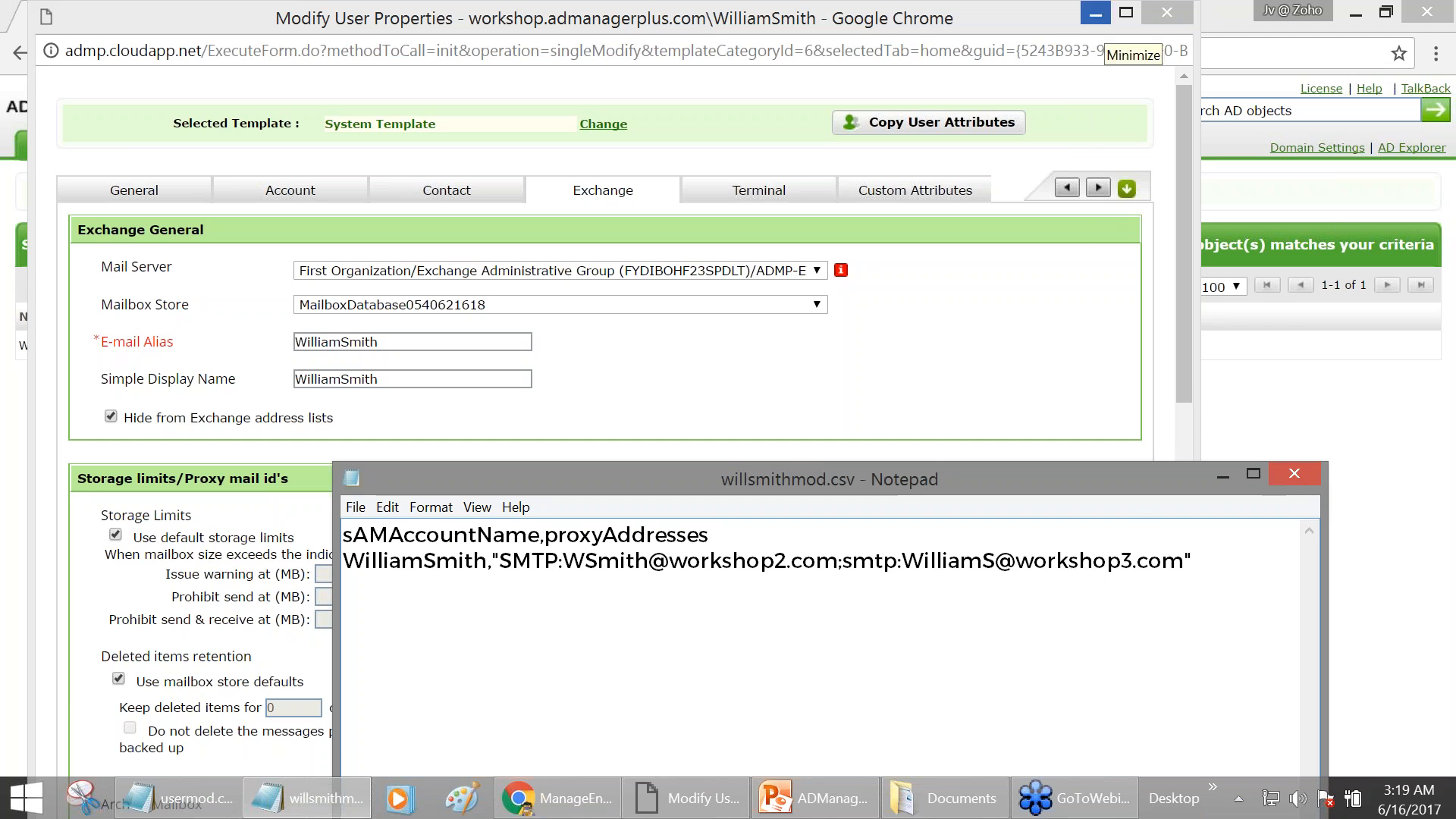
- Minimize the user properties popup and go to AD Mgmt's CSV Import for modifying users
{"action": "left_click", "coordinate": [1104, 24]}
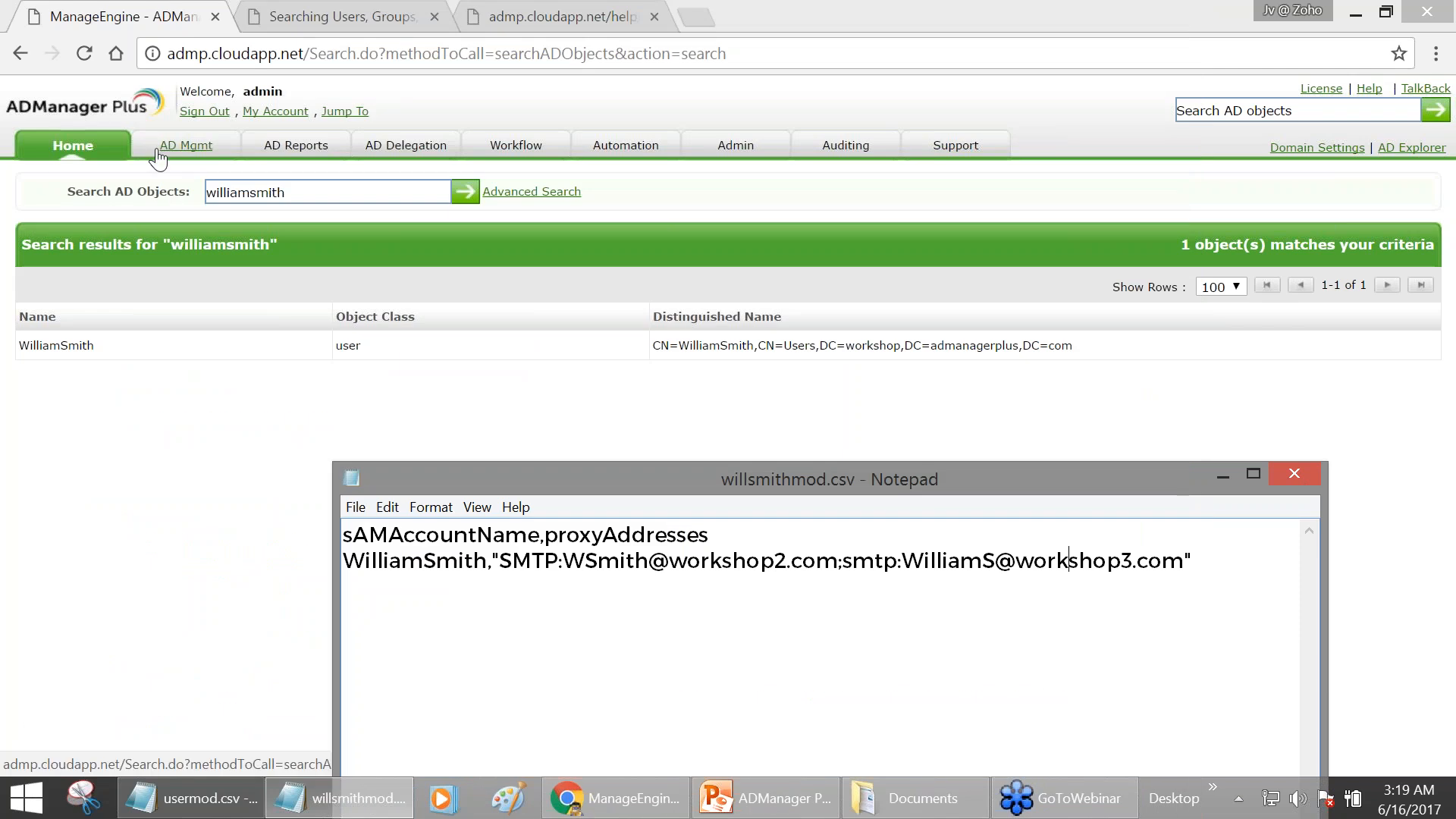
{"action": "left_click", "coordinate": [157, 152]}
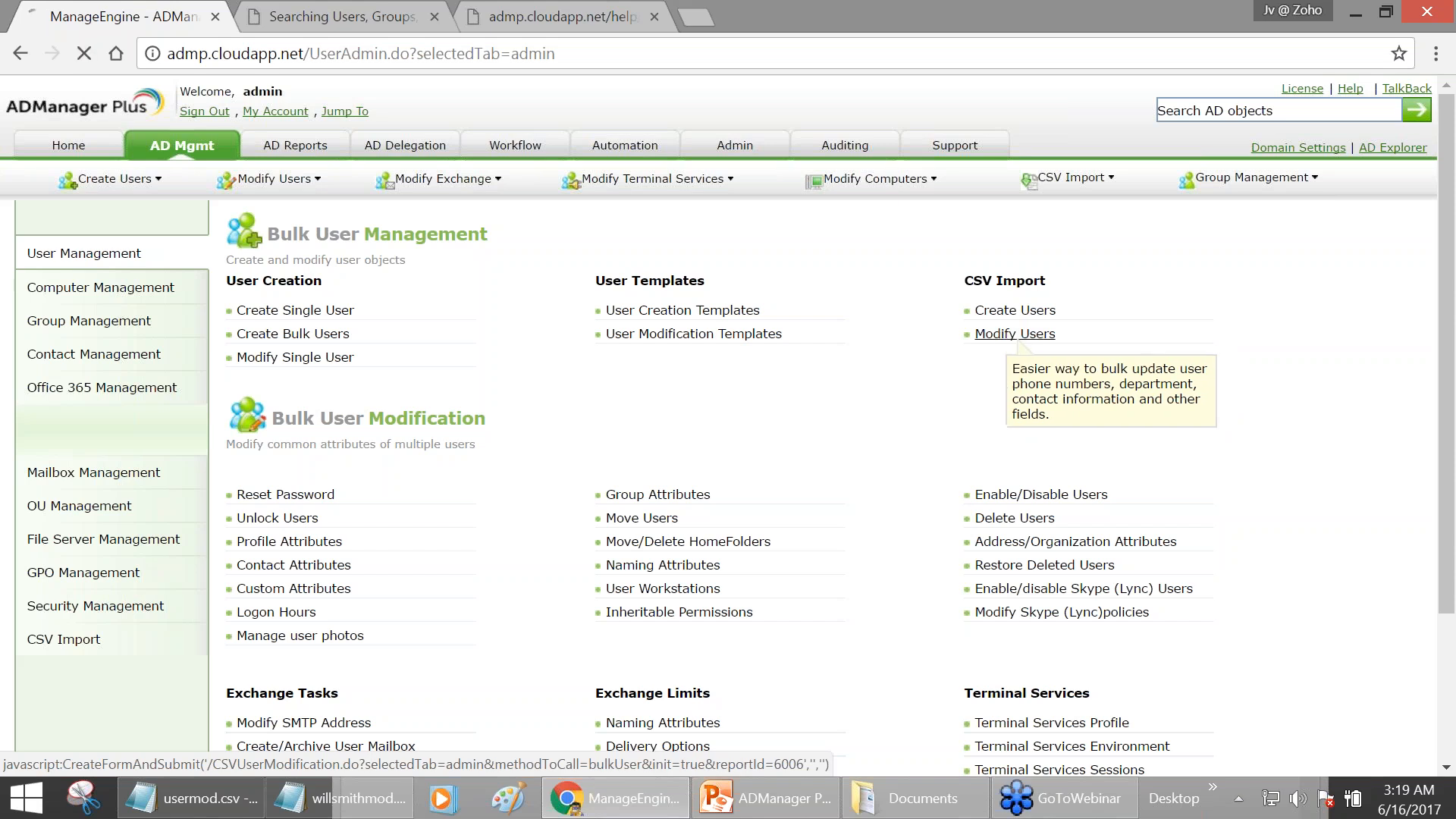
{"action": "left_click", "coordinate": [1002, 340]}
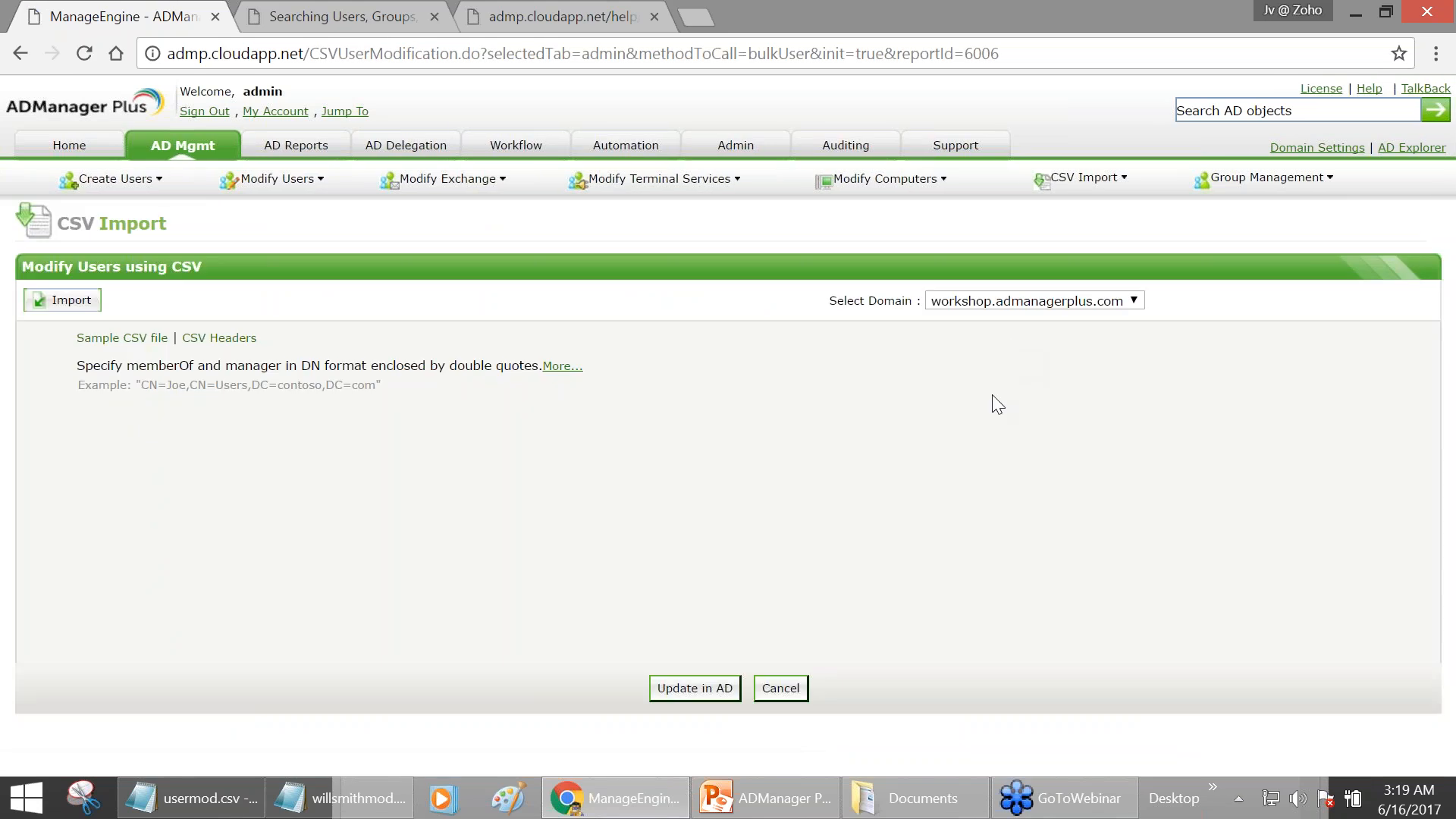
- Import willsmithmod.csv from the Desktop so its proxyAddresses row is listed
{"action": "left_click", "coordinate": [82, 304]}
{"action": "left_click", "coordinate": [80, 350]}
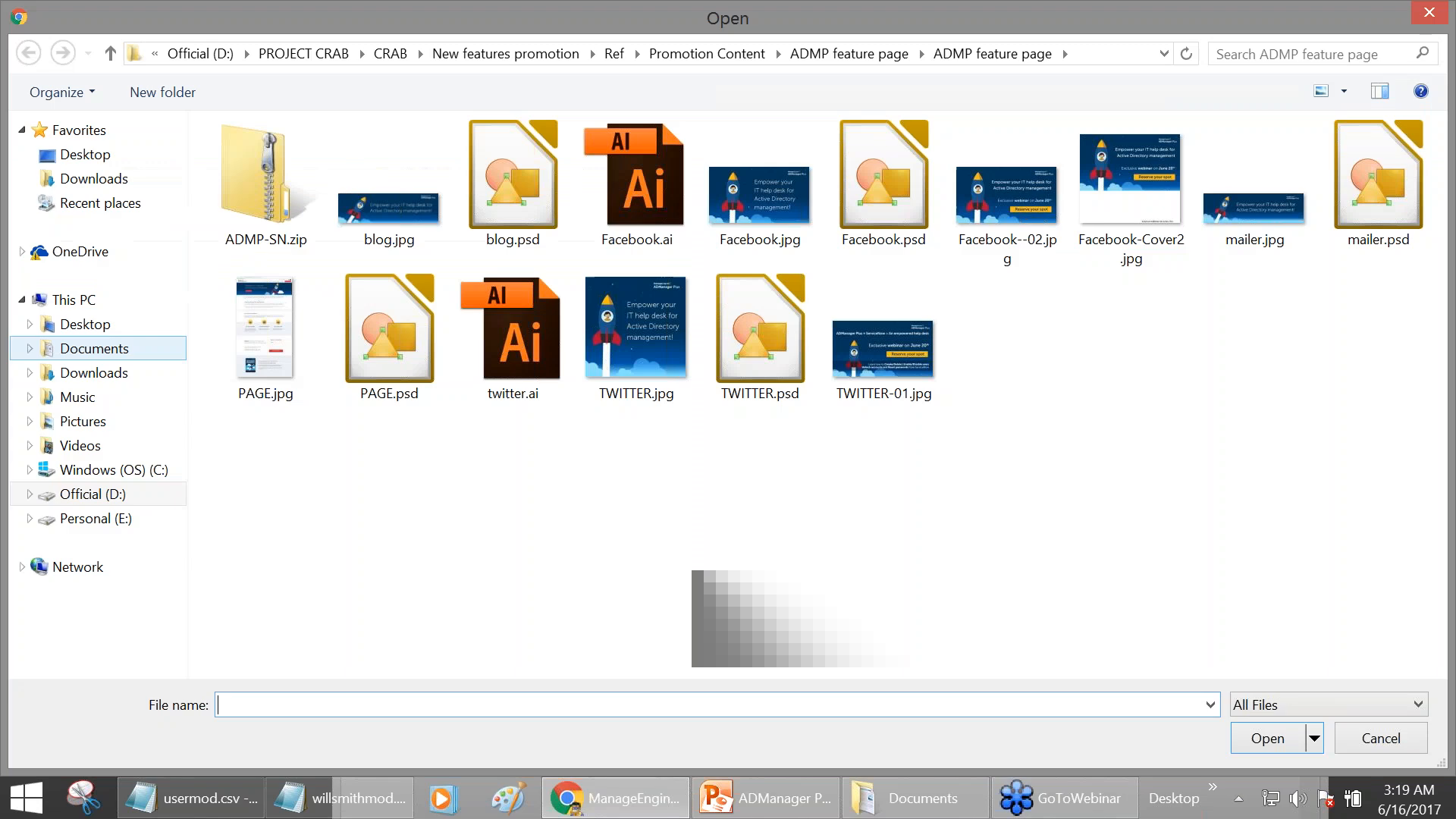
{"action": "left_click", "coordinate": [110, 159]}
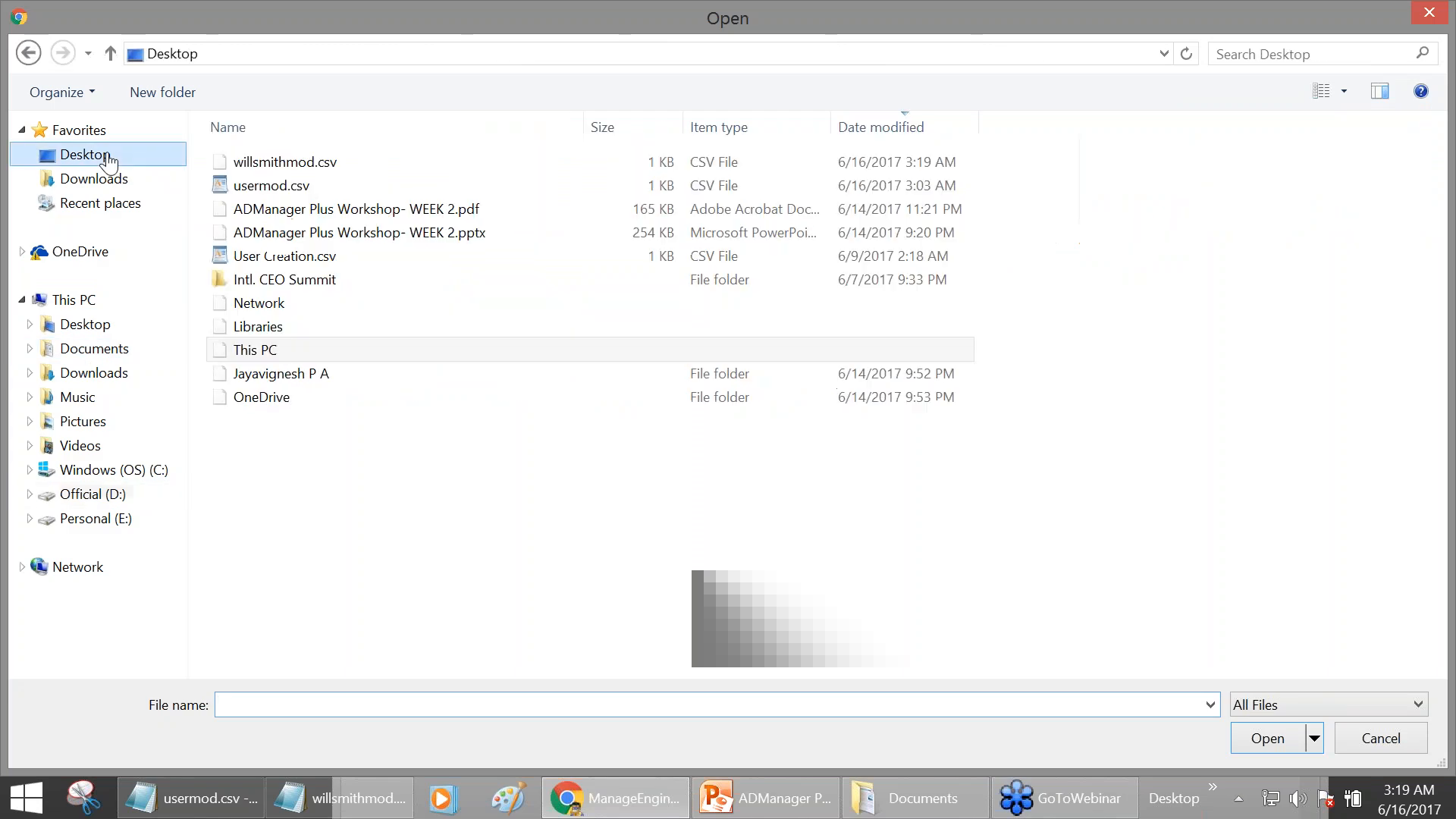
{"action": "left_click", "coordinate": [229, 168]}
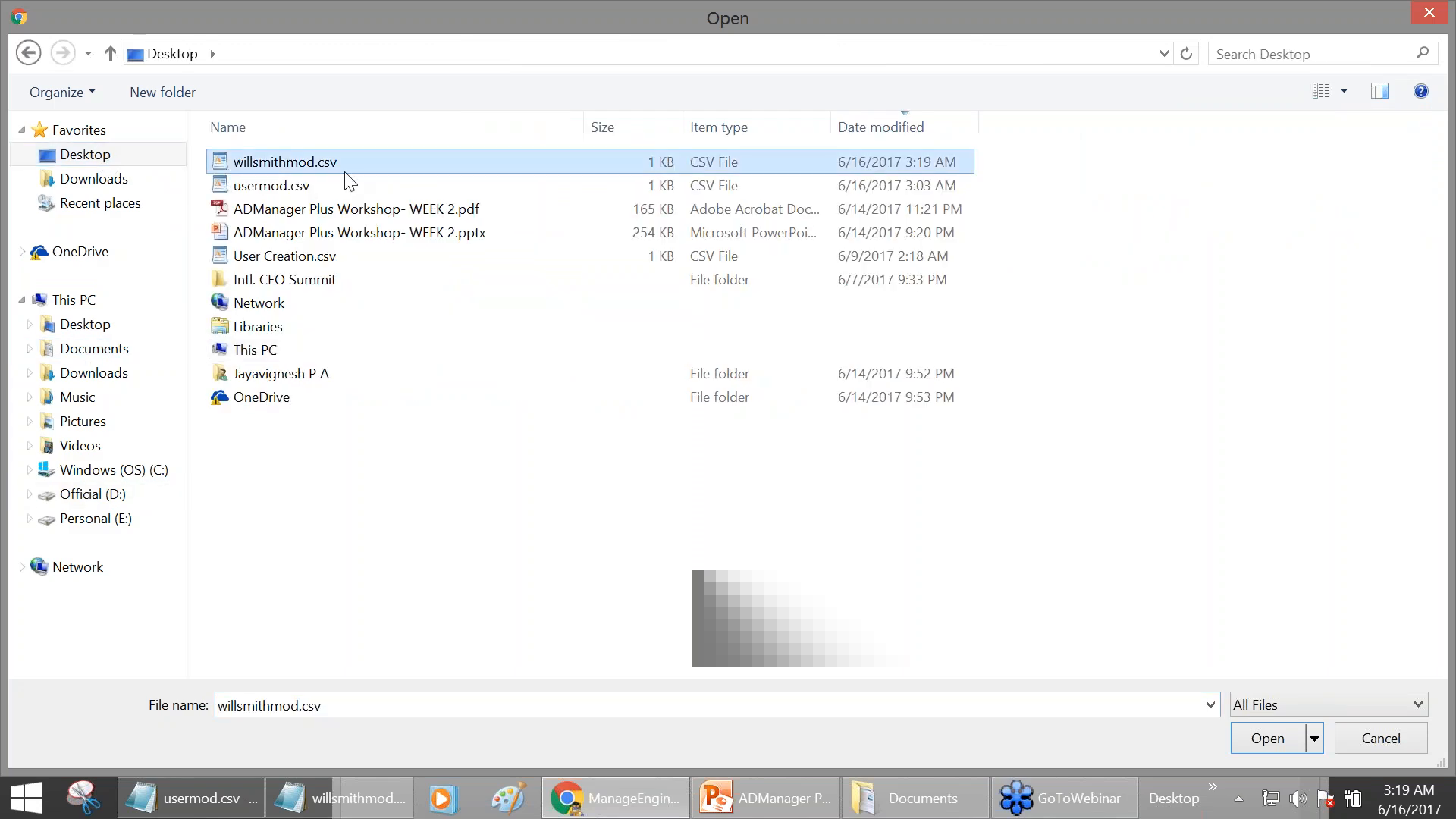
{"action": "left_click", "coordinate": [1263, 741]}
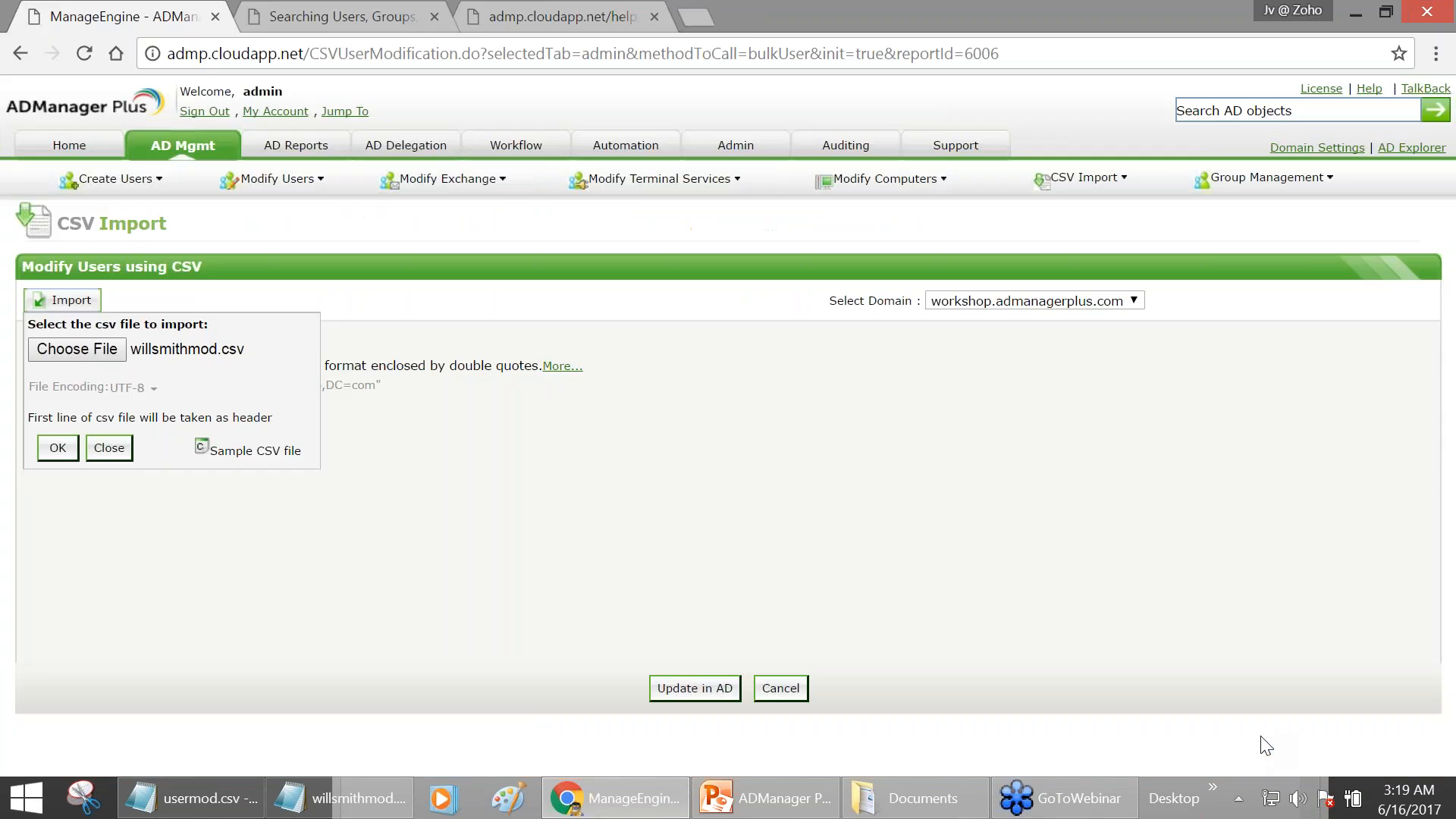
{"action": "left_click", "coordinate": [60, 449]}
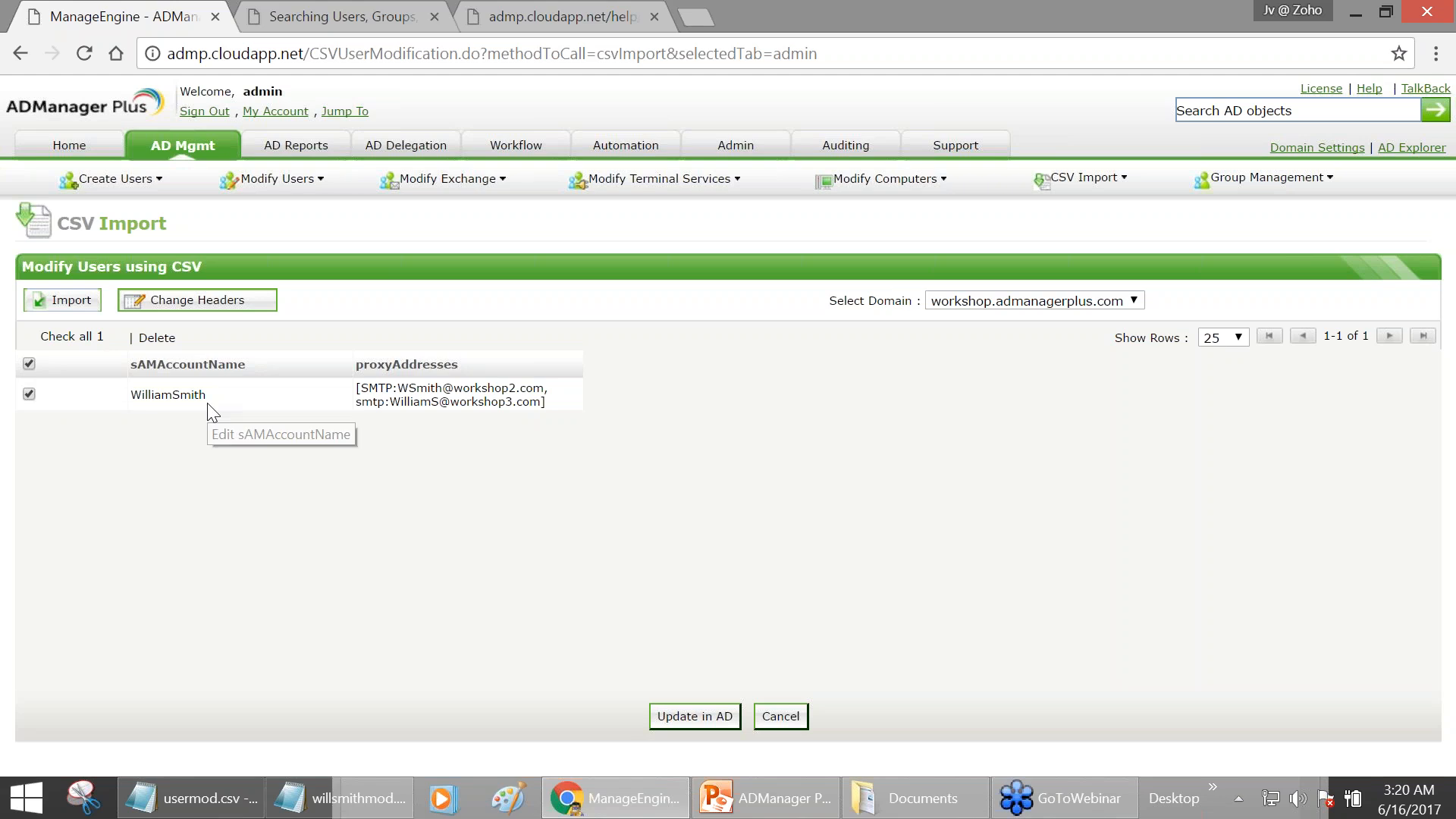
- Start Update in AD, clear sAMAccountName so only proxyAddresses remains, and show the match criteria
{"action": "left_click", "coordinate": [706, 717]}
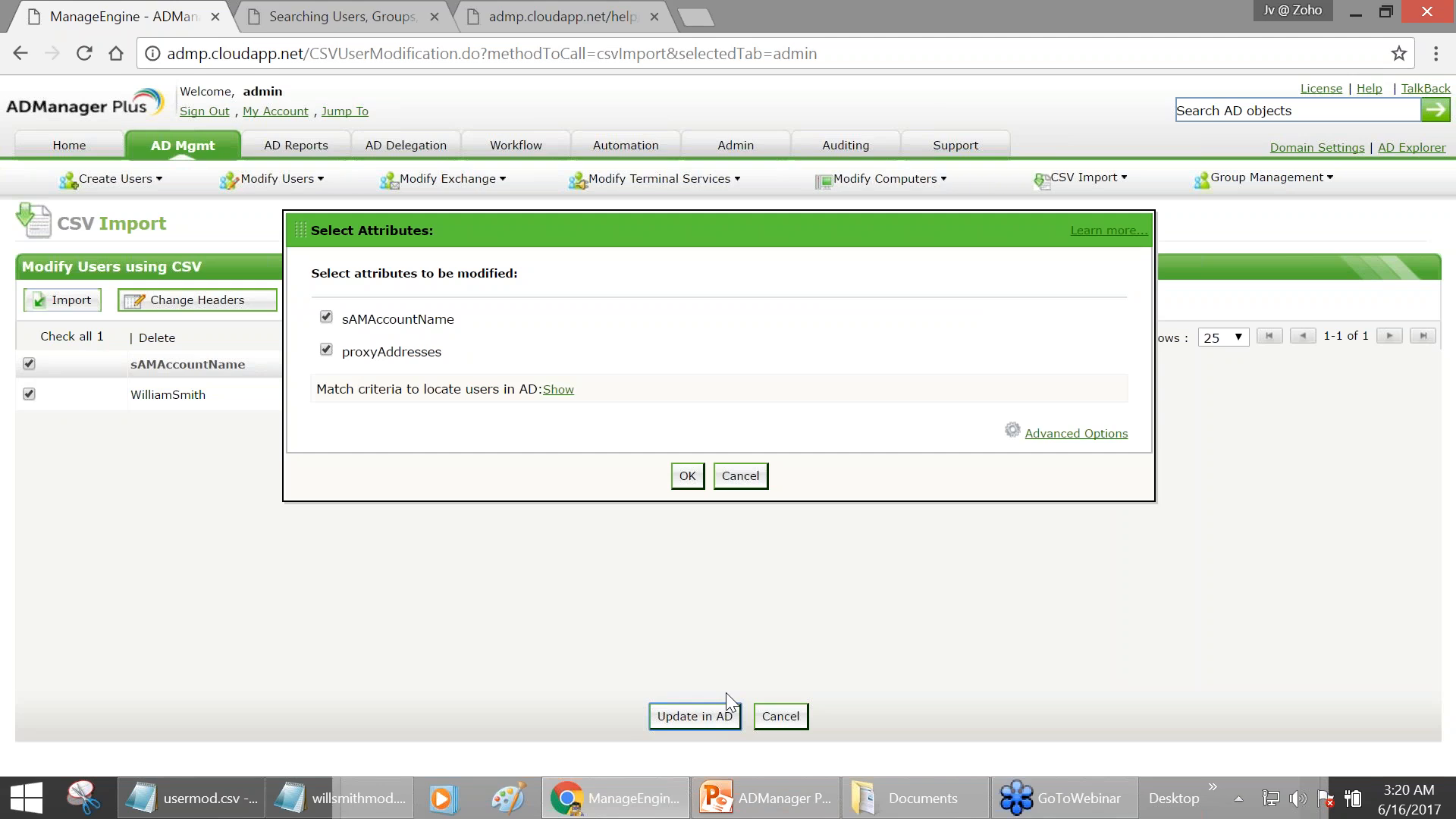
{"action": "left_click", "coordinate": [736, 235]}
{"action": "left_click", "coordinate": [327, 318]}
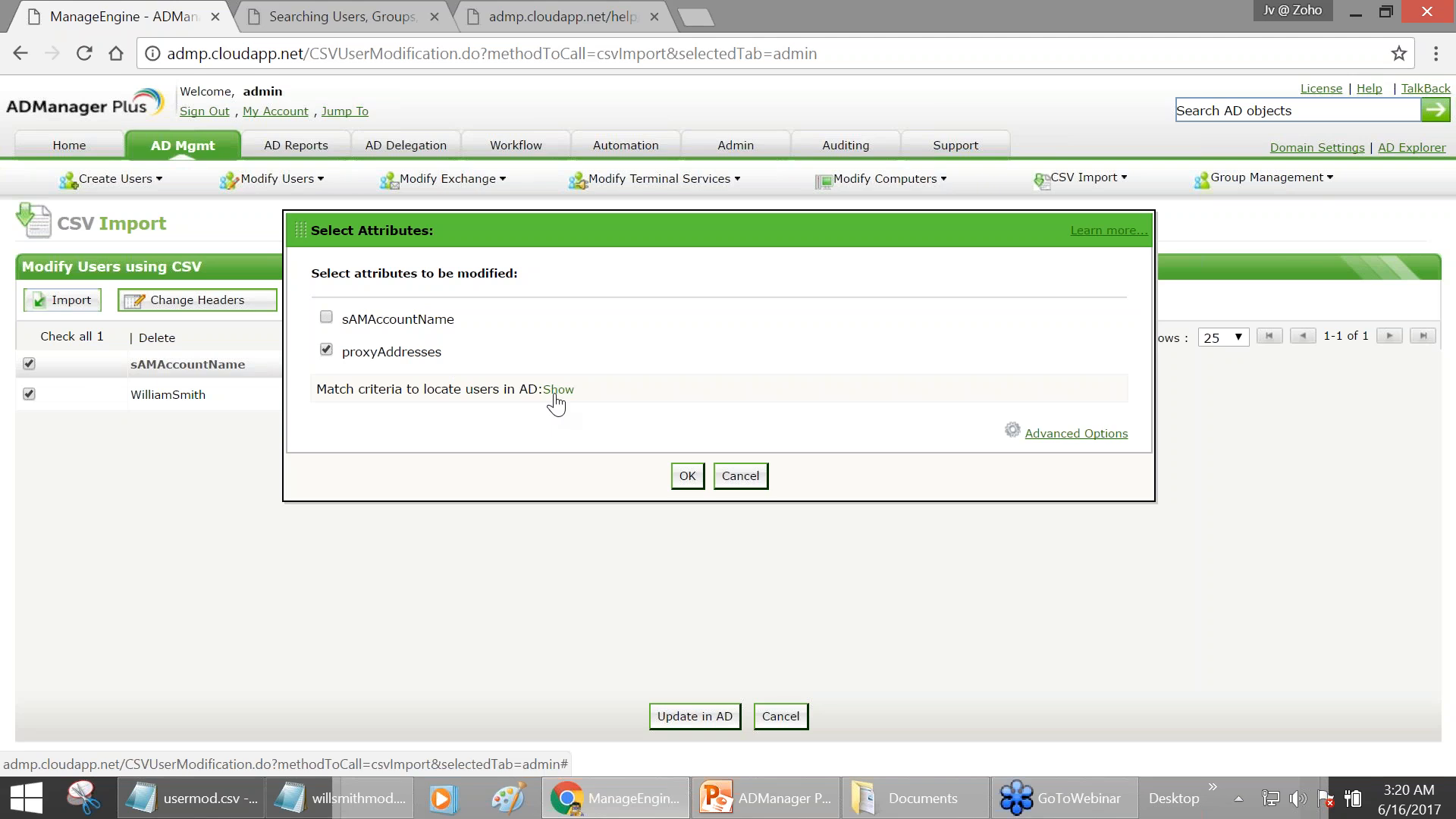
{"action": "left_click", "coordinate": [556, 402]}
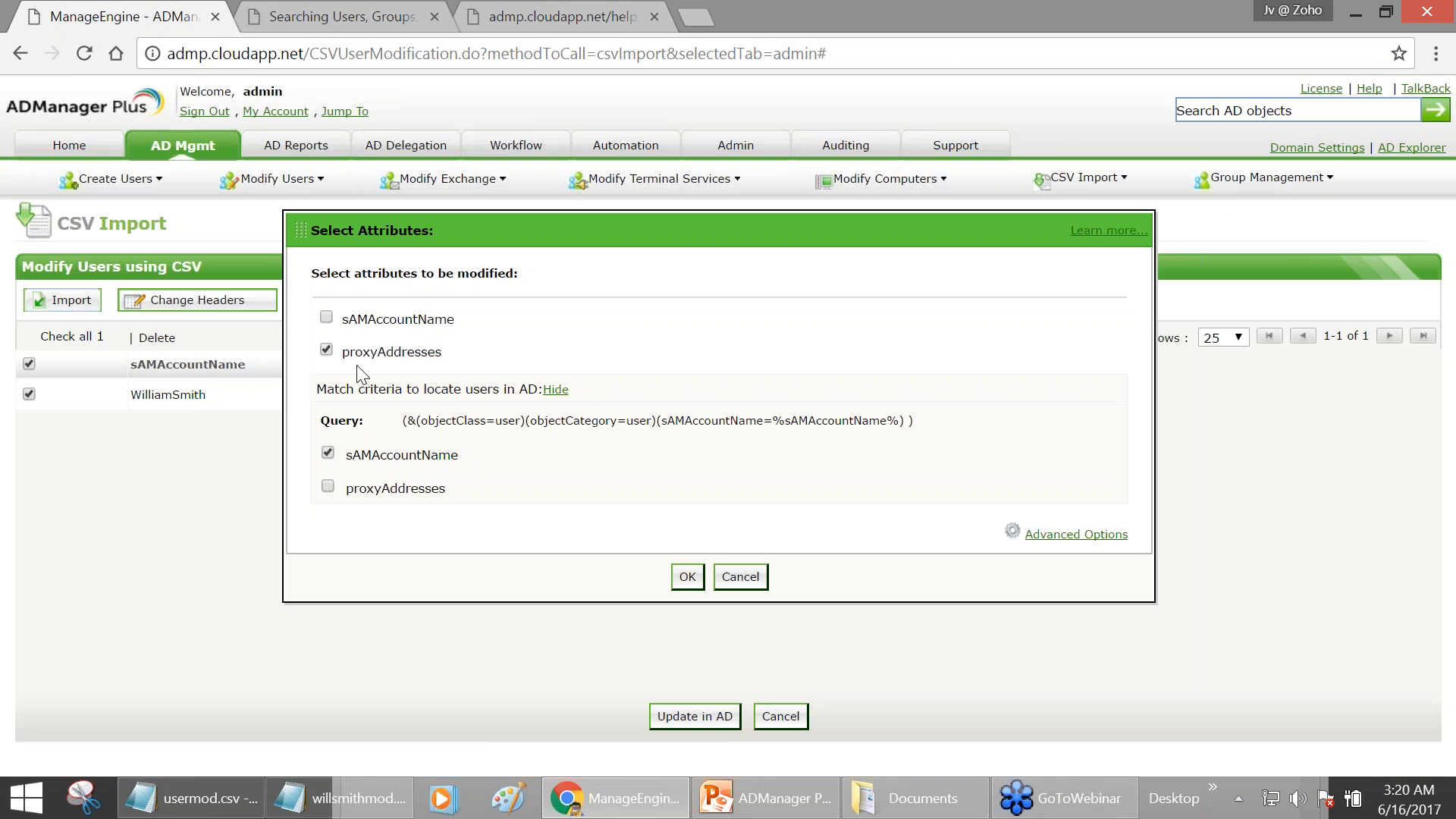
- Point out the proxyAddresses attribute, then expand Advanced Options in Select Attributes
{"action": "left_click_drag", "start_coordinate": [345, 355], "coordinate": [451, 364]}
{"action": "left_click", "coordinate": [524, 340]}
{"action": "left_click", "coordinate": [1099, 539]}
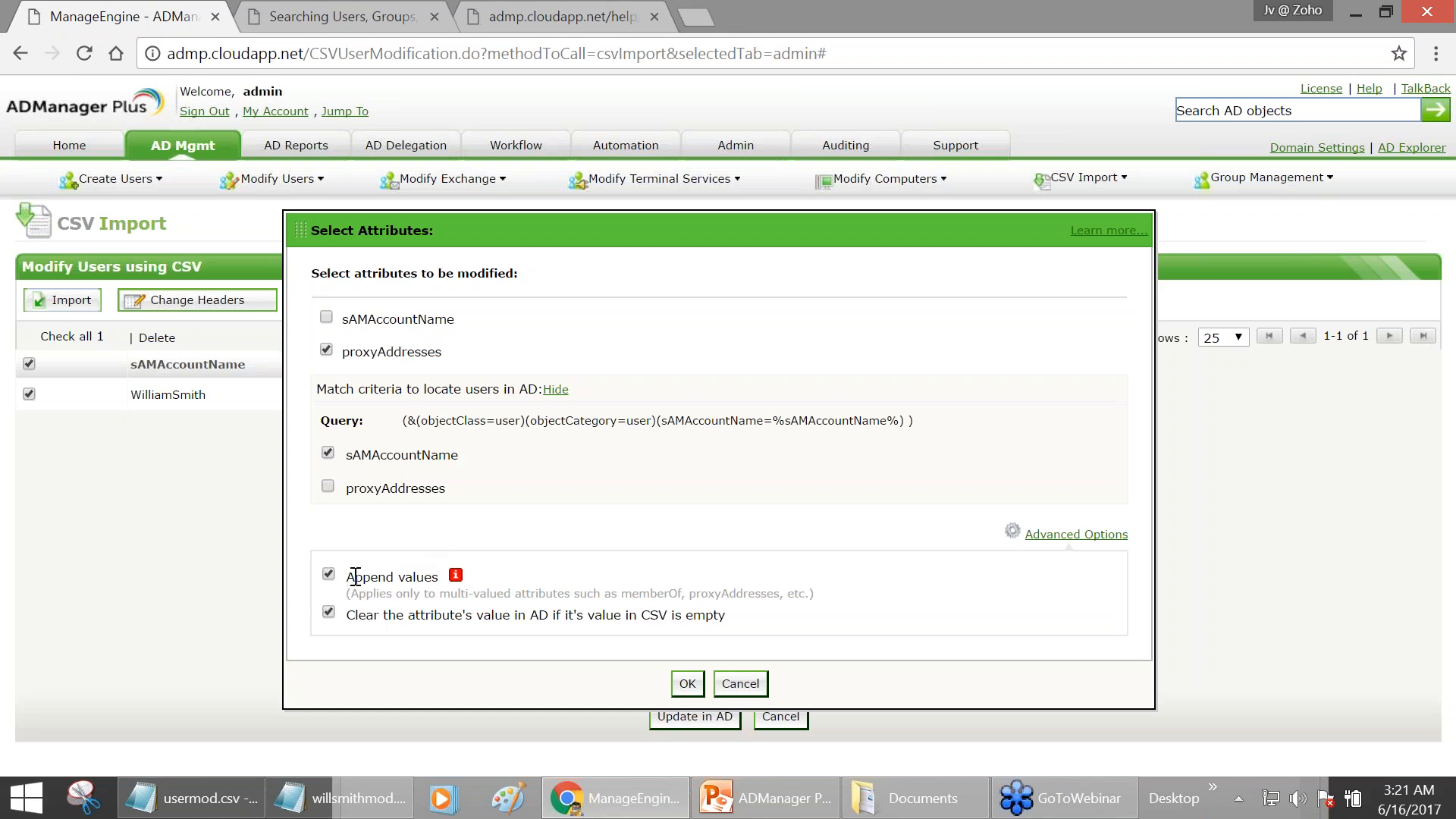
- Uncheck Append values so the imported proxyAddresses replace existing ones
{"action": "left_click_drag", "start_coordinate": [348, 577], "coordinate": [431, 576]}
{"action": "left_click", "coordinate": [328, 576]}
- Bring willsmithmod.csv to the front and minimize usermod.csv
{"action": "left_click", "coordinate": [233, 796]}
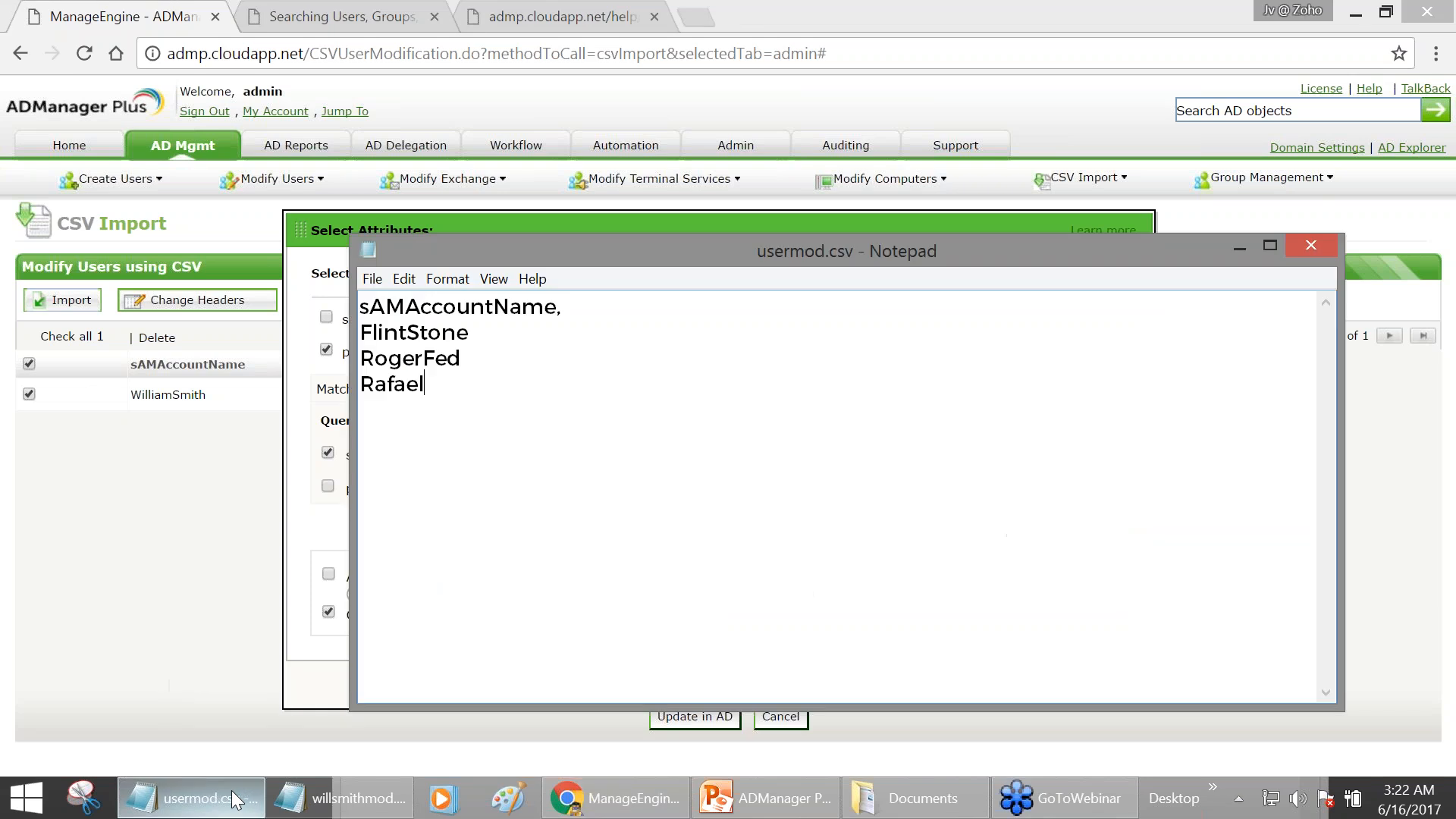
{"action": "left_click", "coordinate": [353, 788]}
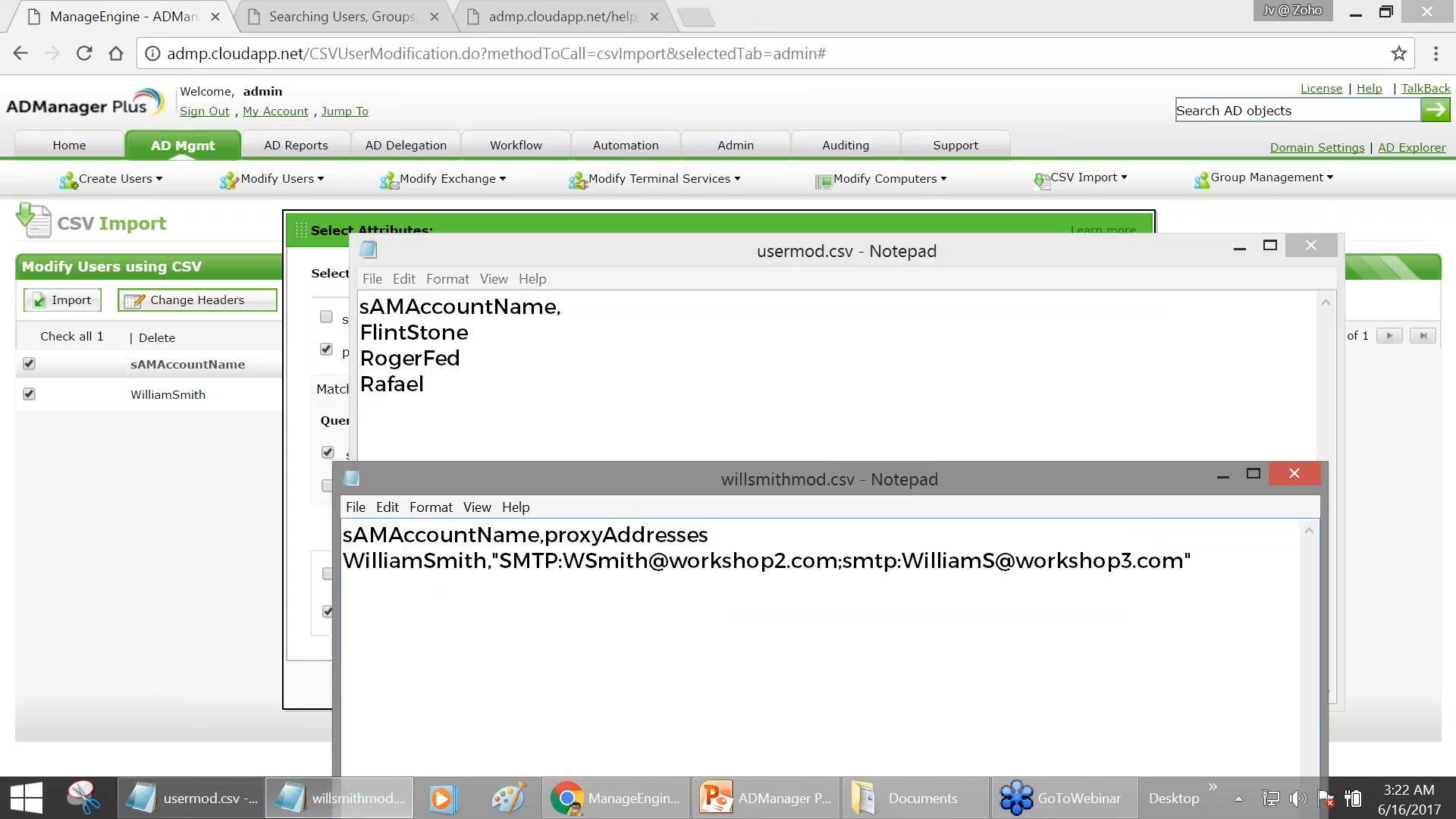
{"action": "left_click", "coordinate": [1239, 246]}
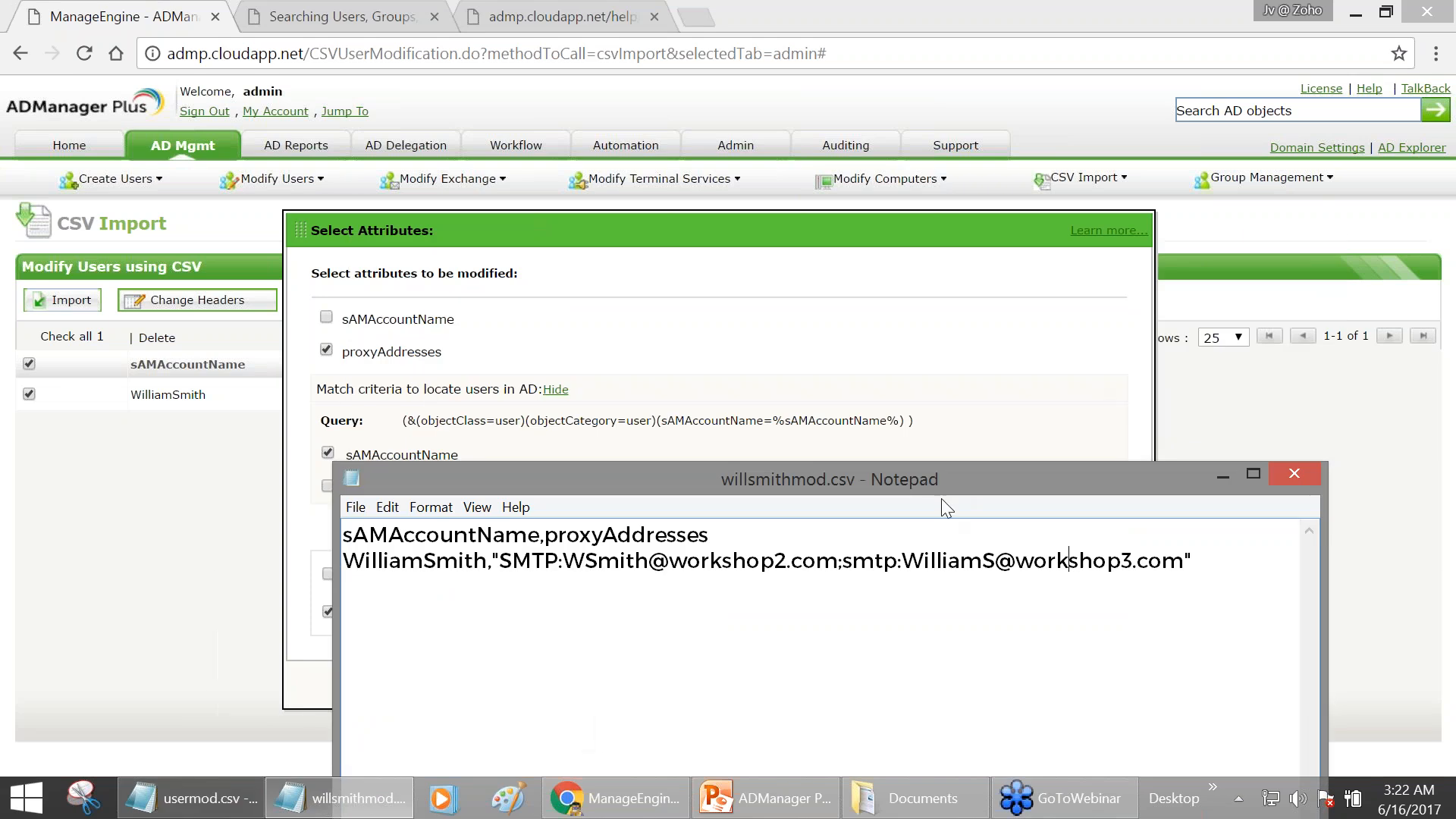
{"action": "left_click_drag", "start_coordinate": [939, 471], "coordinate": [938, 325]}
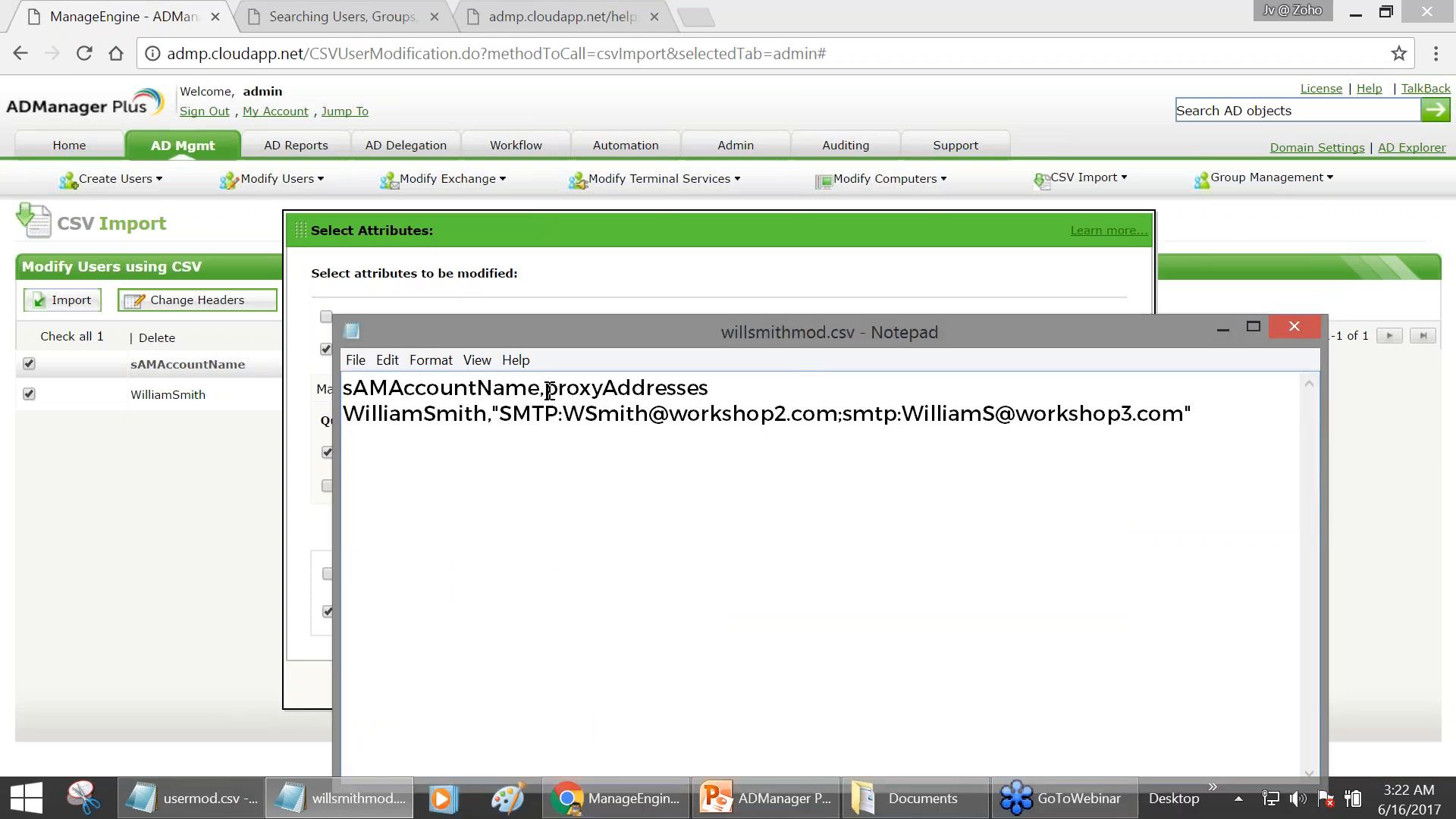
- Delete the quoted proxy address values from the user's row, then minimize Notepad
{"action": "left_click_drag", "start_coordinate": [545, 389], "coordinate": [726, 387]}
{"action": "left_click_drag", "start_coordinate": [1216, 409], "coordinate": [493, 413]}
{"action": "key", "text": "ctrl+c"}
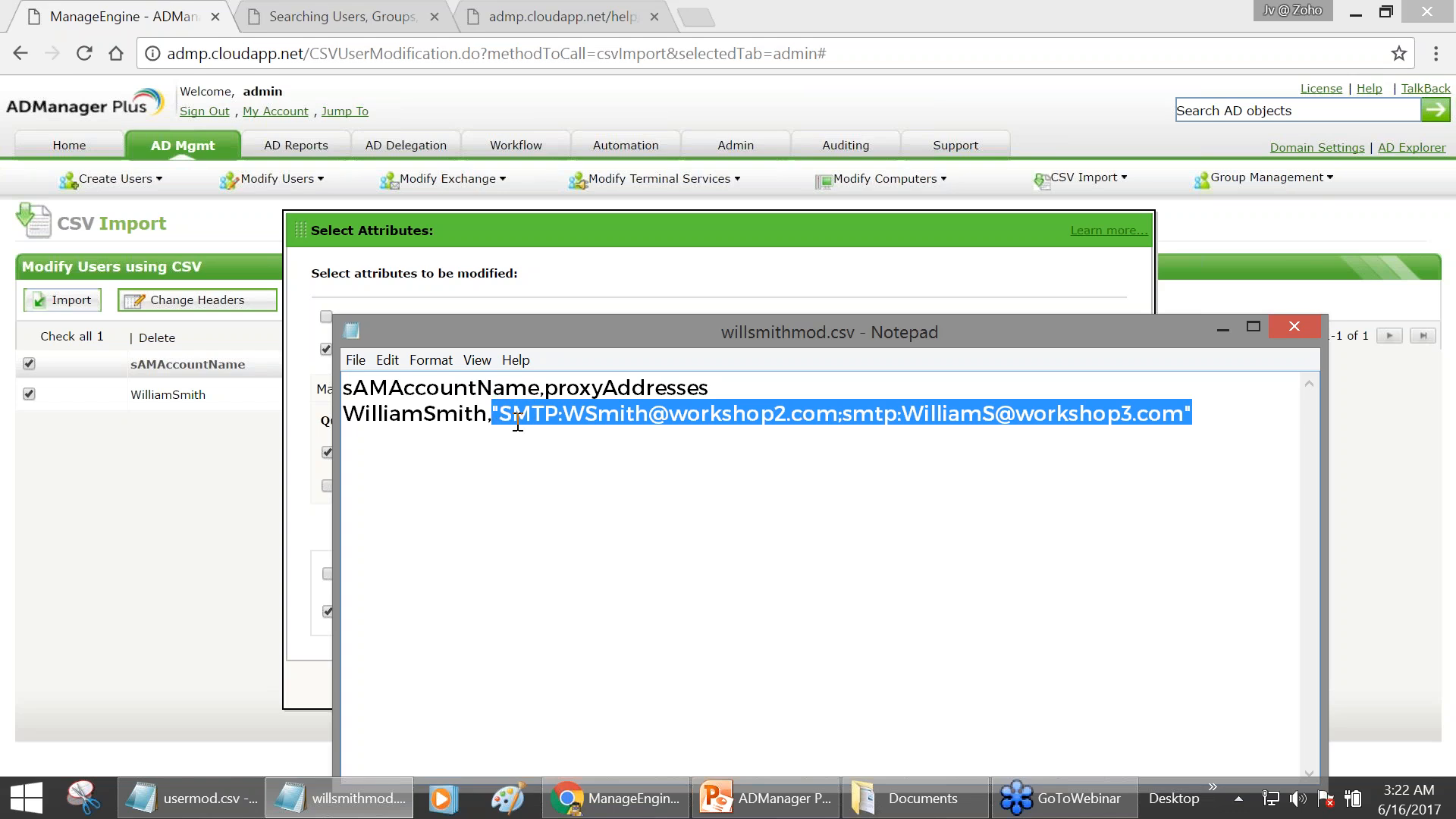
{"action": "key", "text": "Delete"}
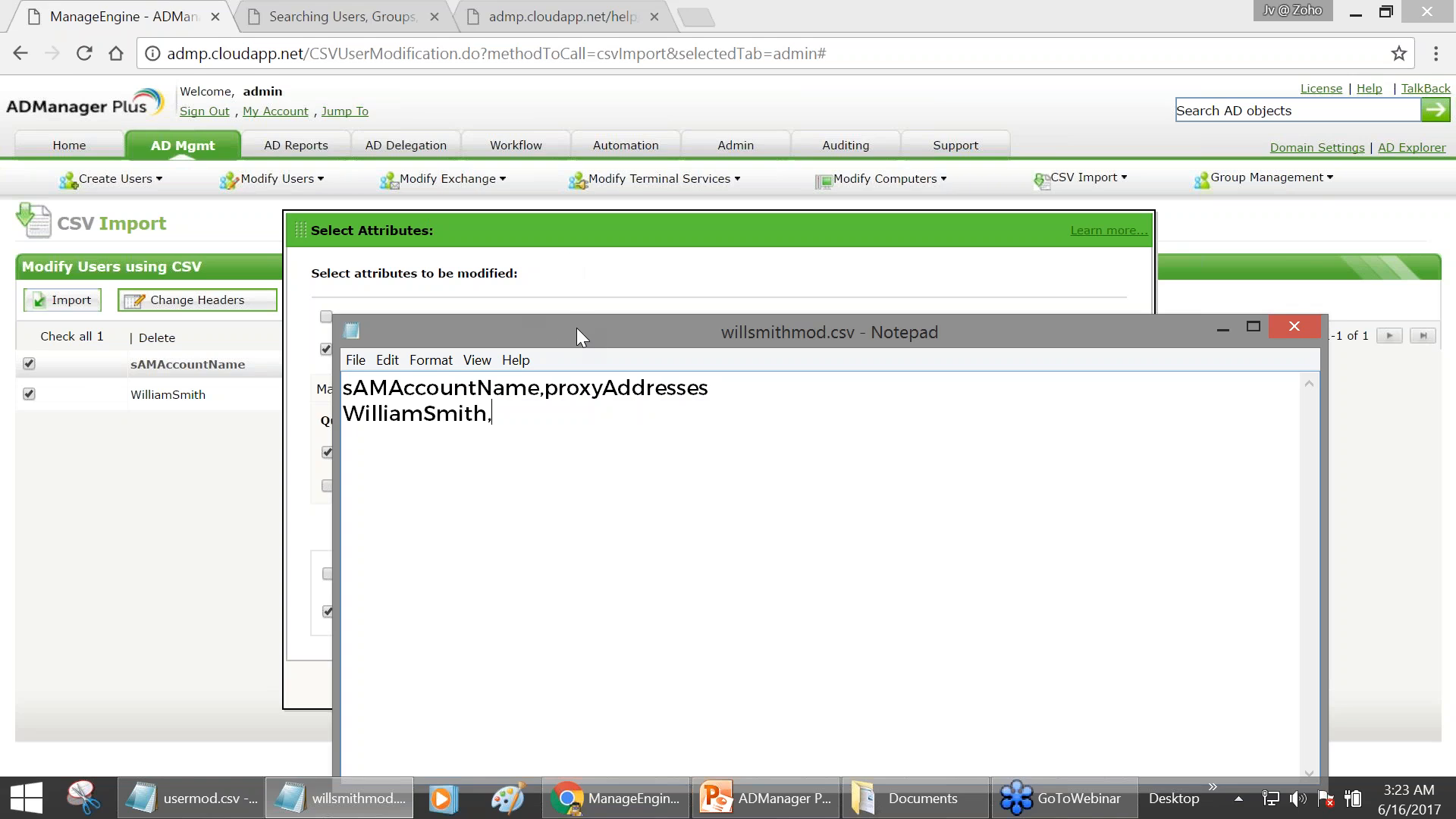
{"action": "left_click_drag", "start_coordinate": [576, 327], "coordinate": [490, 685]}
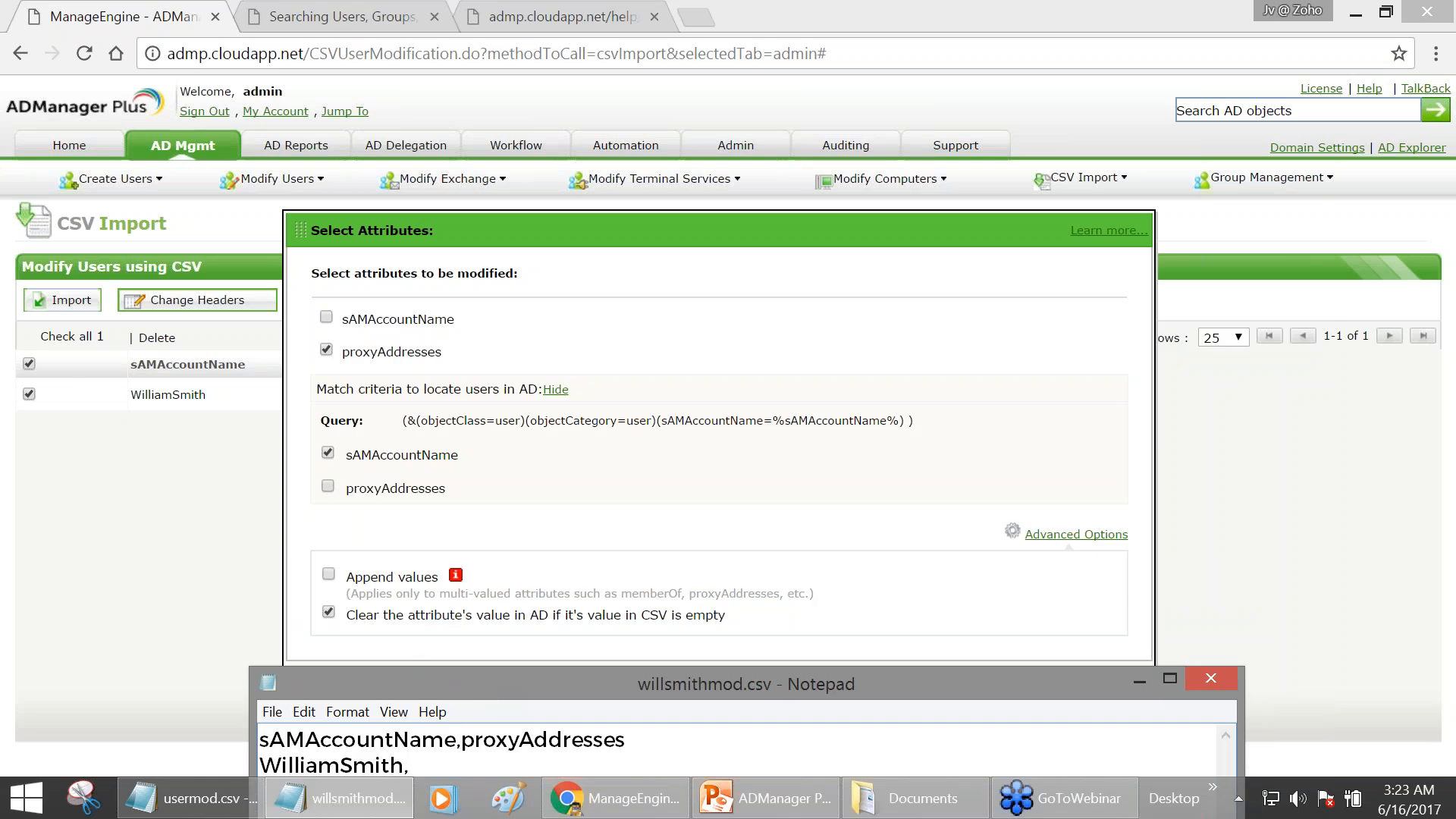
{"action": "left_click_drag", "start_coordinate": [435, 681], "coordinate": [477, 388]}
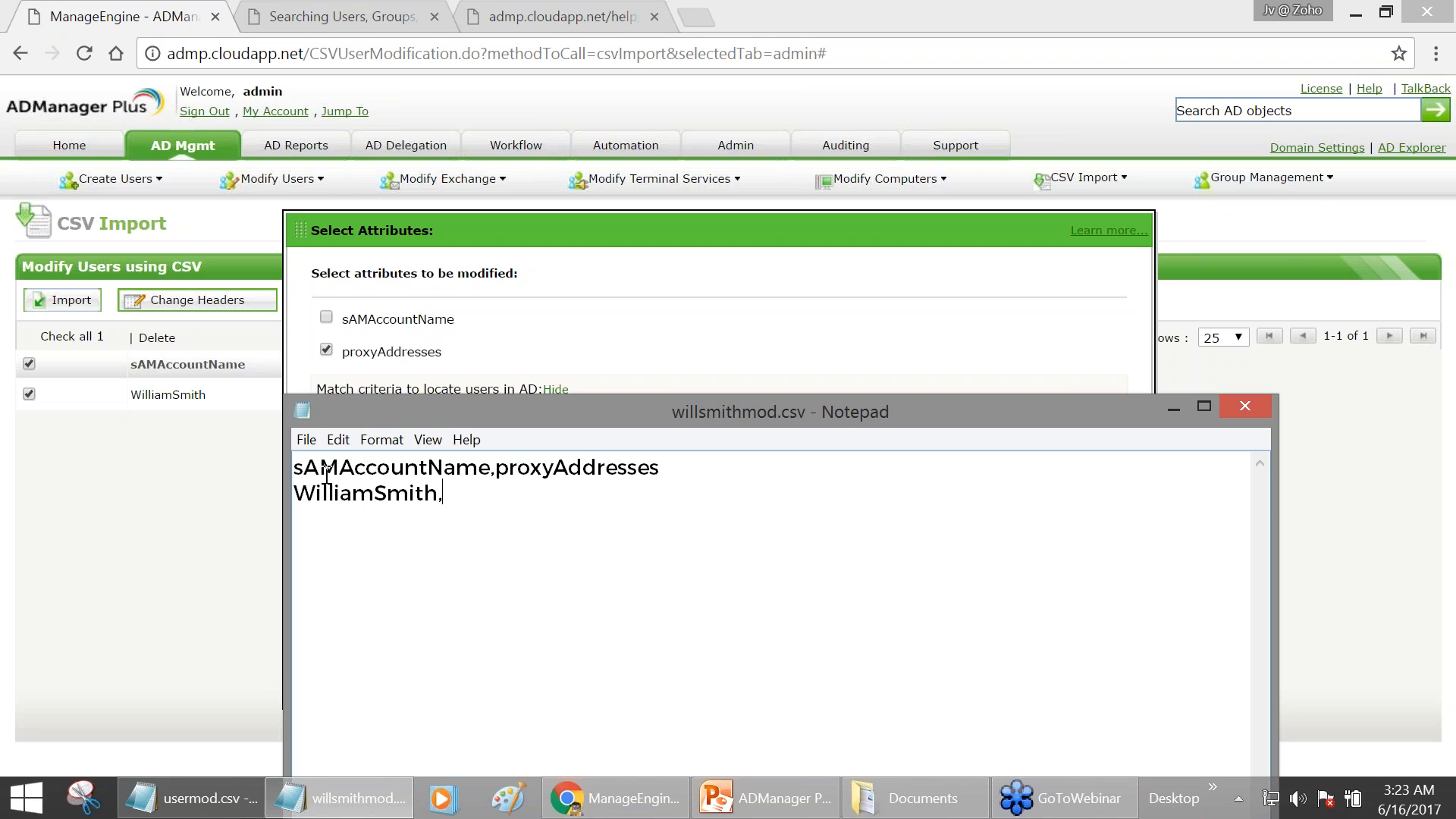
{"action": "left_click_drag", "start_coordinate": [497, 467], "coordinate": [661, 467]}
{"action": "left_click", "coordinate": [468, 493]}
{"action": "left_click", "coordinate": [1173, 407]}
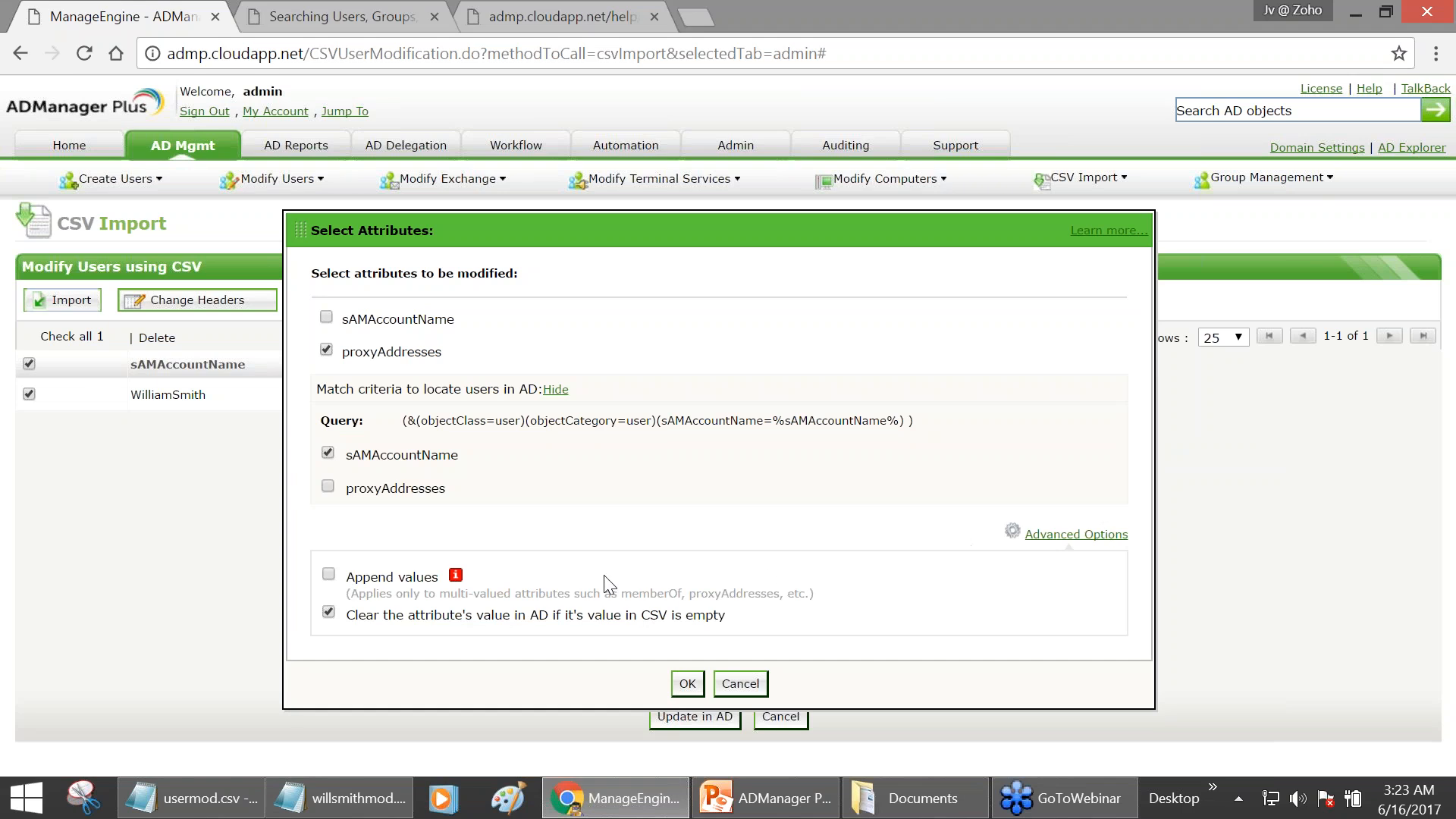
- Stop clearing AD values for empty CSV fields, update AD, and confirm Successfully Updated for both addresses
{"action": "left_click", "coordinate": [328, 613]}
{"action": "left_click", "coordinate": [687, 686]}
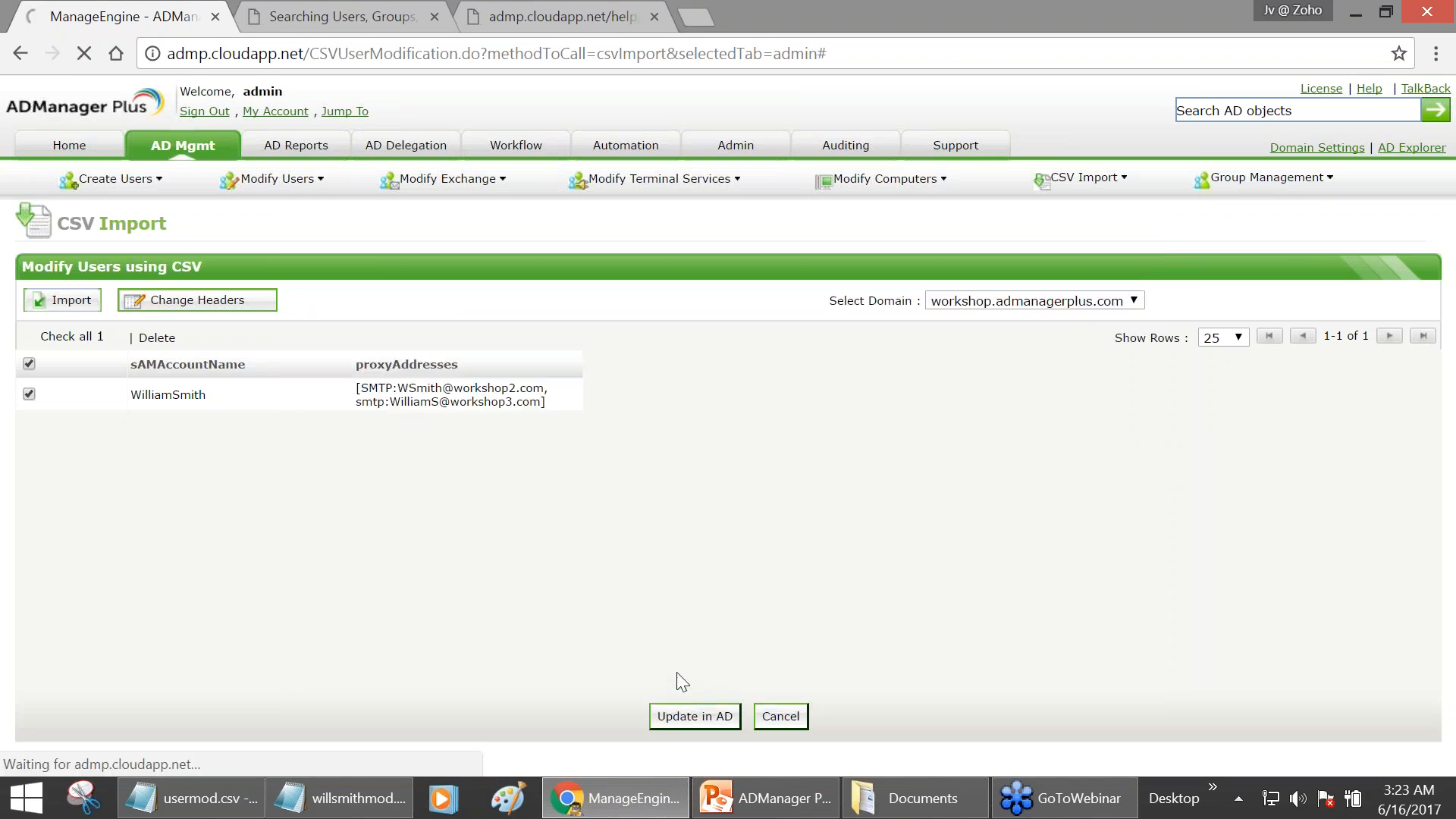
{"action": "left_click", "coordinate": [693, 714]}
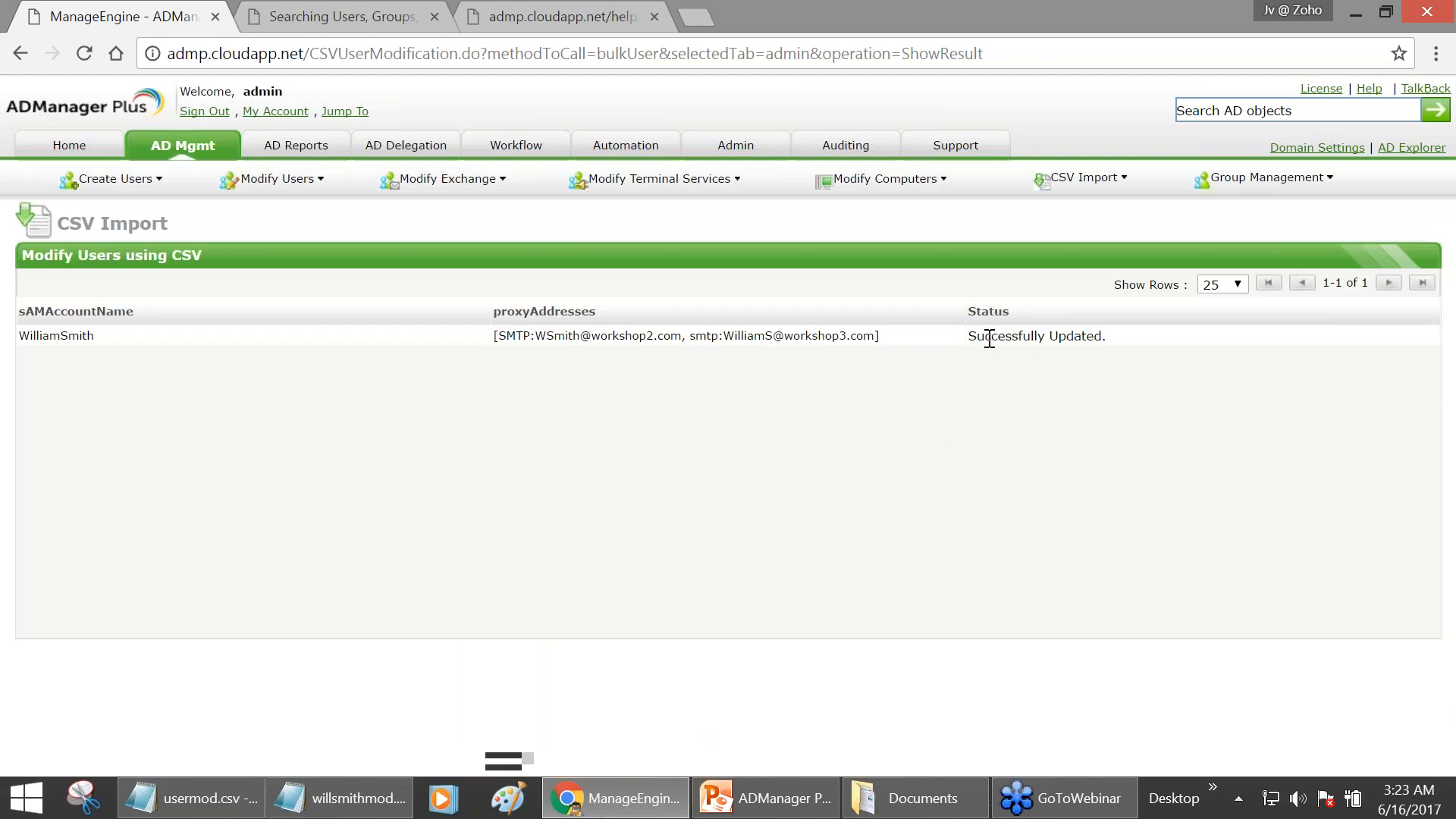
{"action": "left_click_drag", "start_coordinate": [969, 335], "coordinate": [1100, 335]}
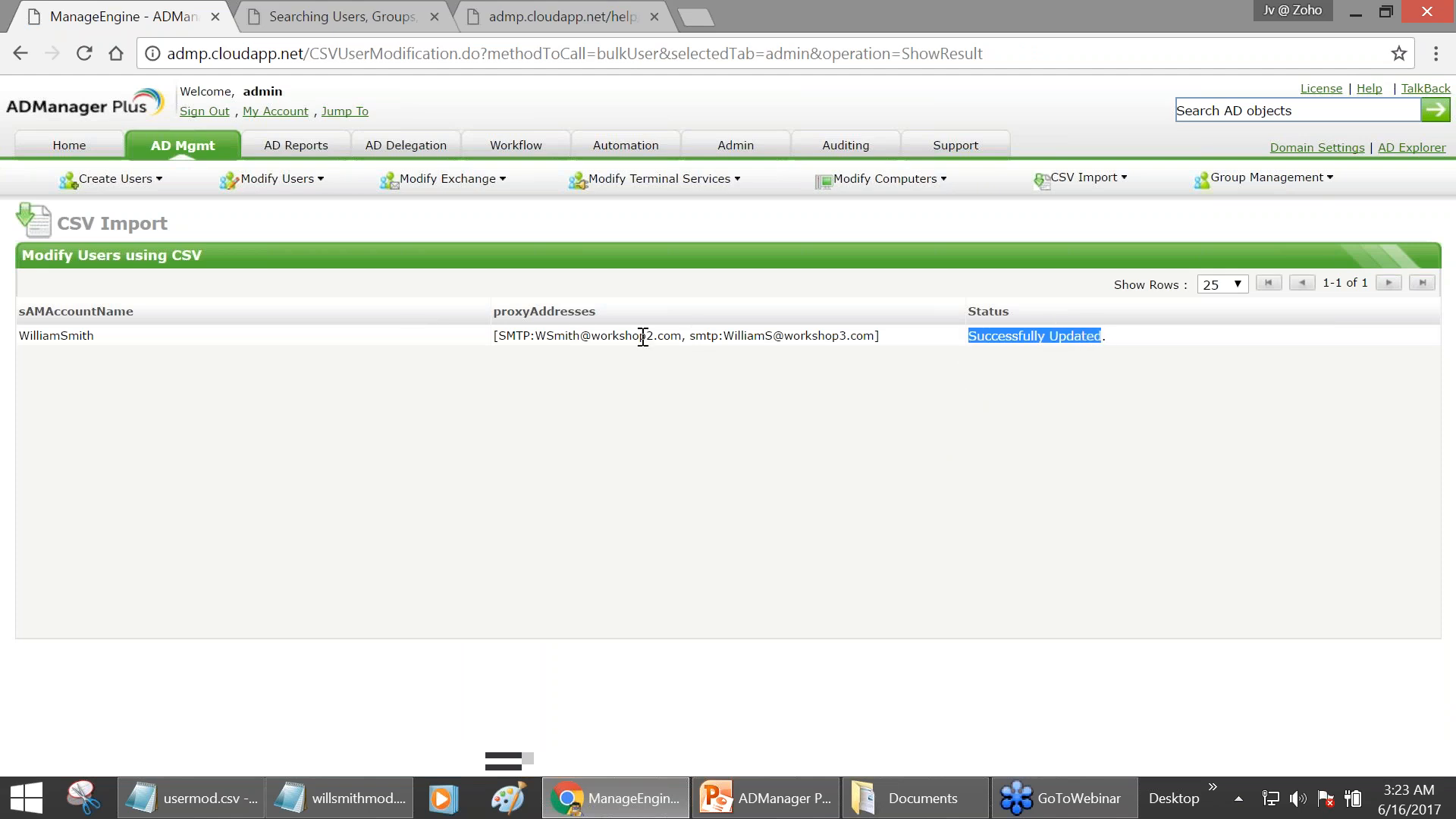
{"action": "left_click_drag", "start_coordinate": [534, 335], "coordinate": [680, 336]}
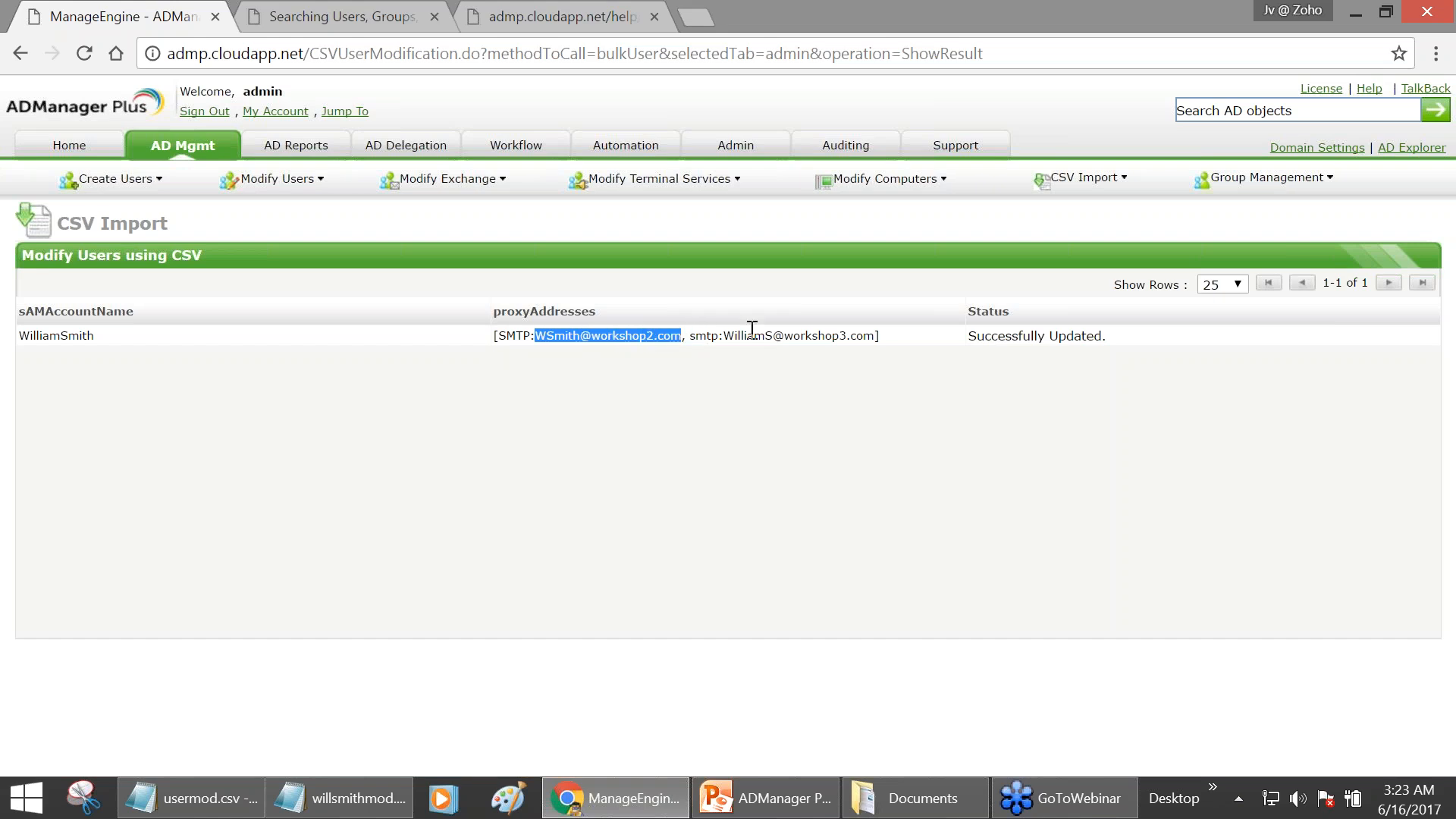
{"action": "left_click_drag", "start_coordinate": [723, 335], "coordinate": [495, 339]}
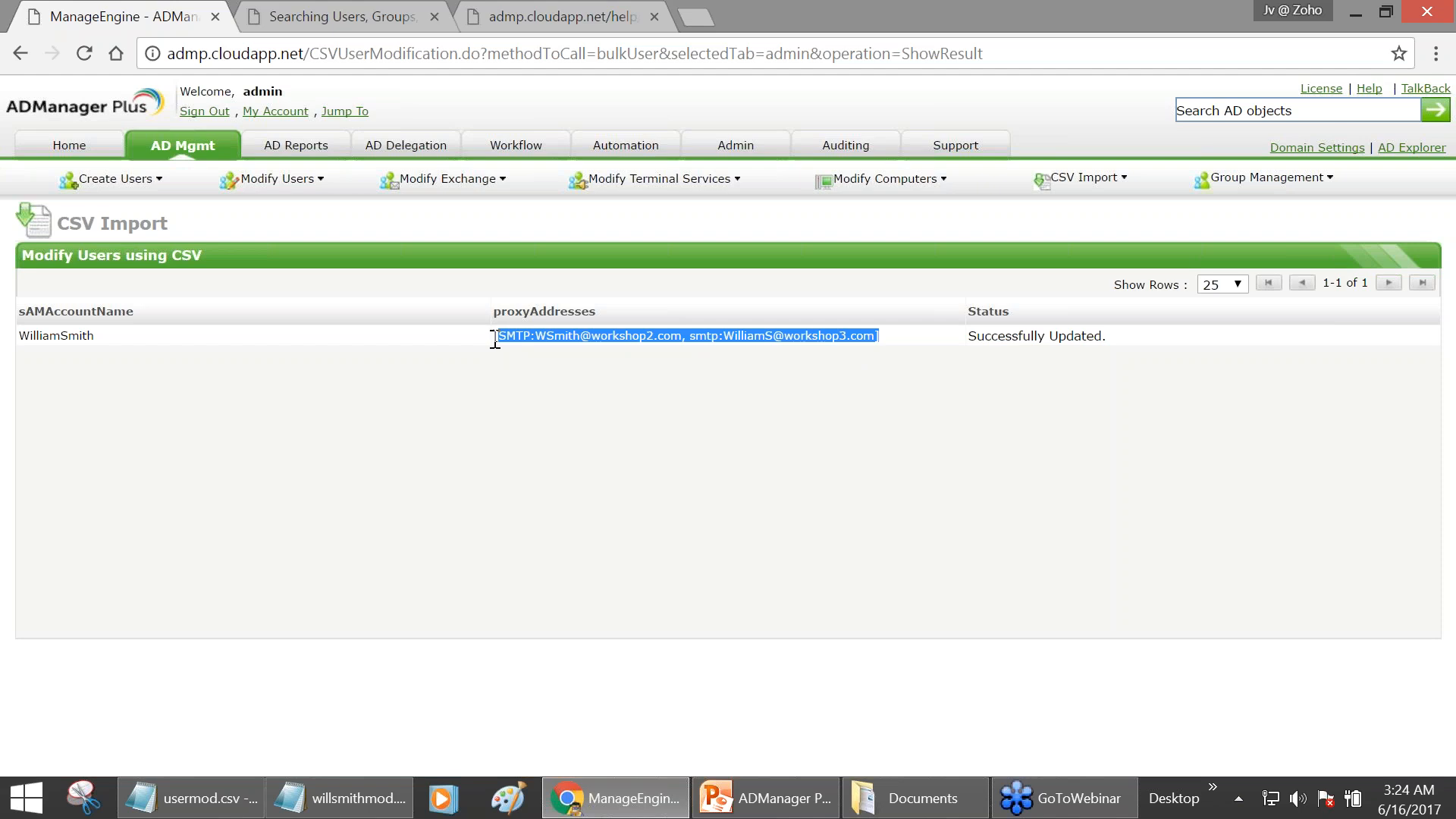
{"action": "left_click", "coordinate": [1184, 110]}
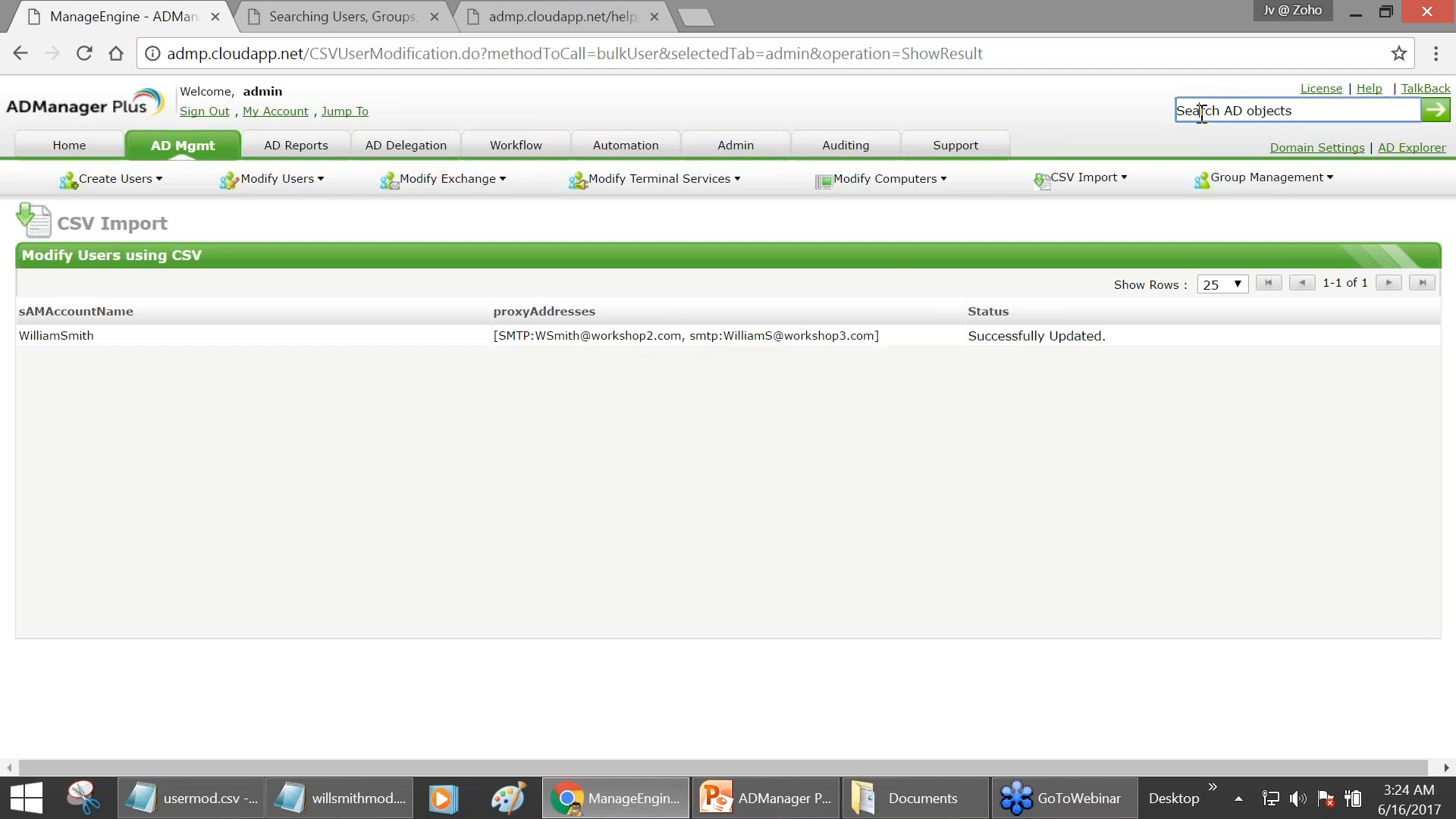
- Search for 'william' and view the user's Exchange addresses on workshop2.com and workshop3.com
{"action": "type", "text": "william"}
{"action": "key", "text": "Return"}
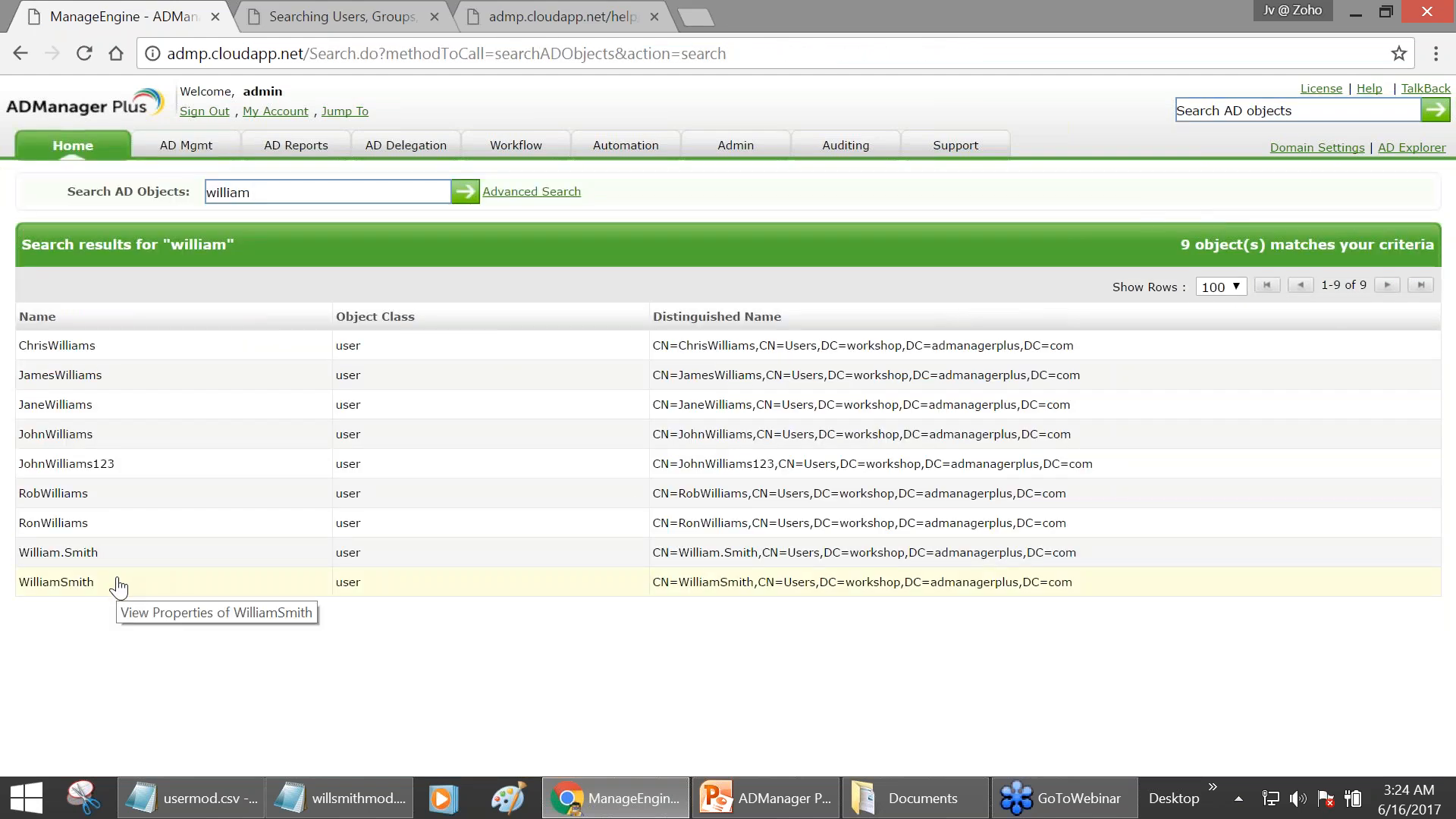
{"action": "left_click", "coordinate": [116, 585]}
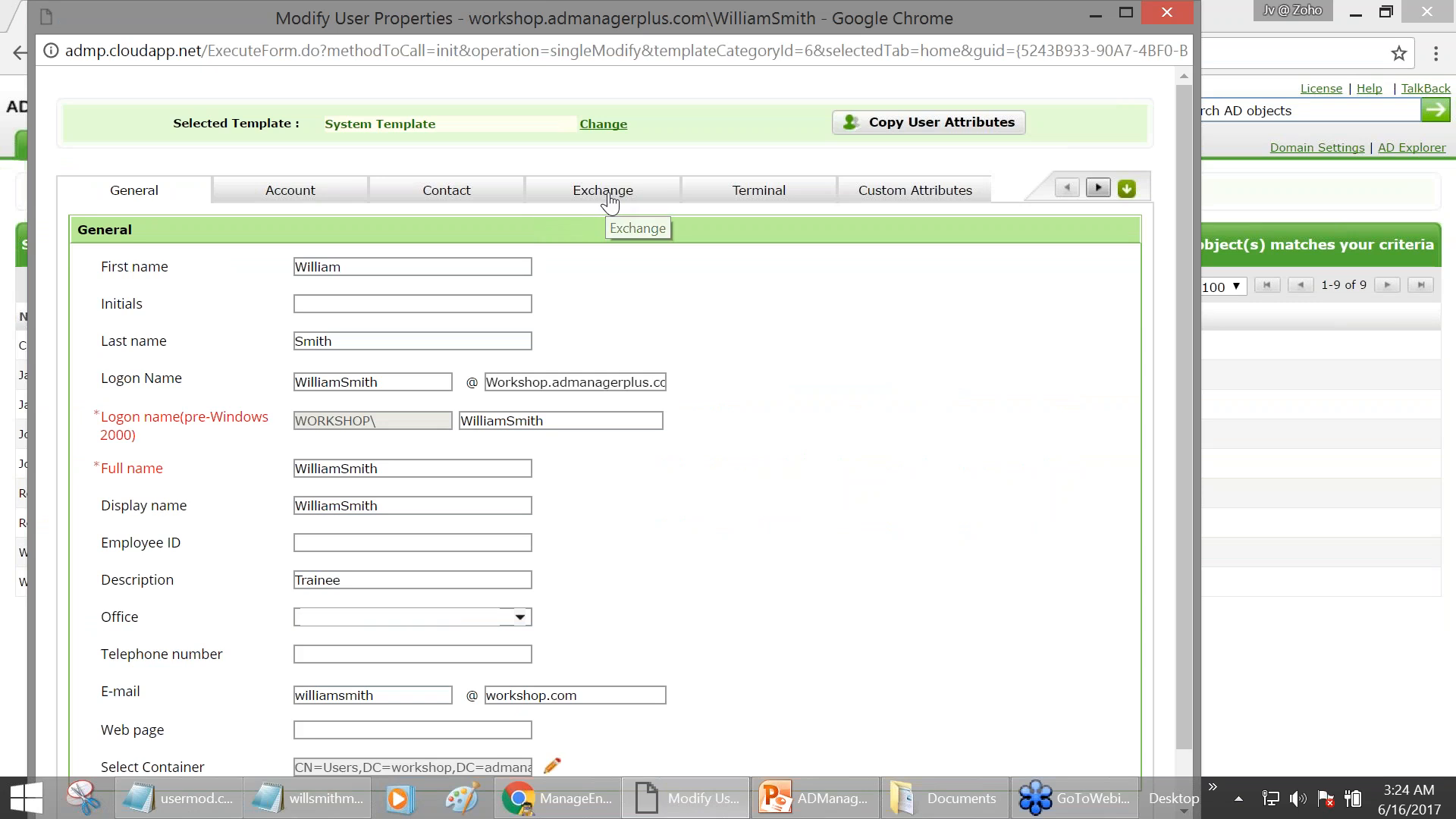
{"action": "left_click", "coordinate": [609, 198]}
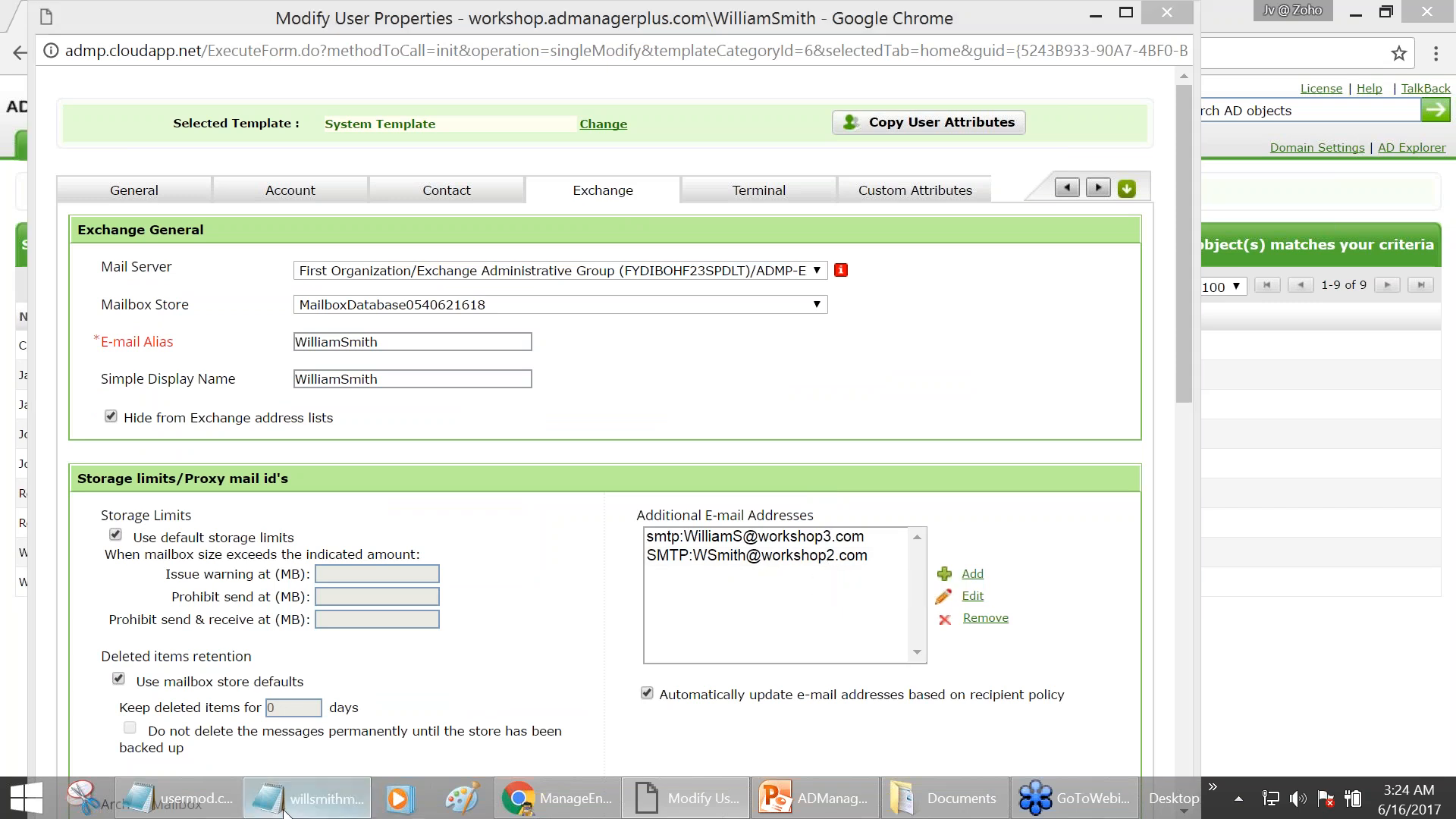
{"action": "left_click", "coordinate": [307, 798]}
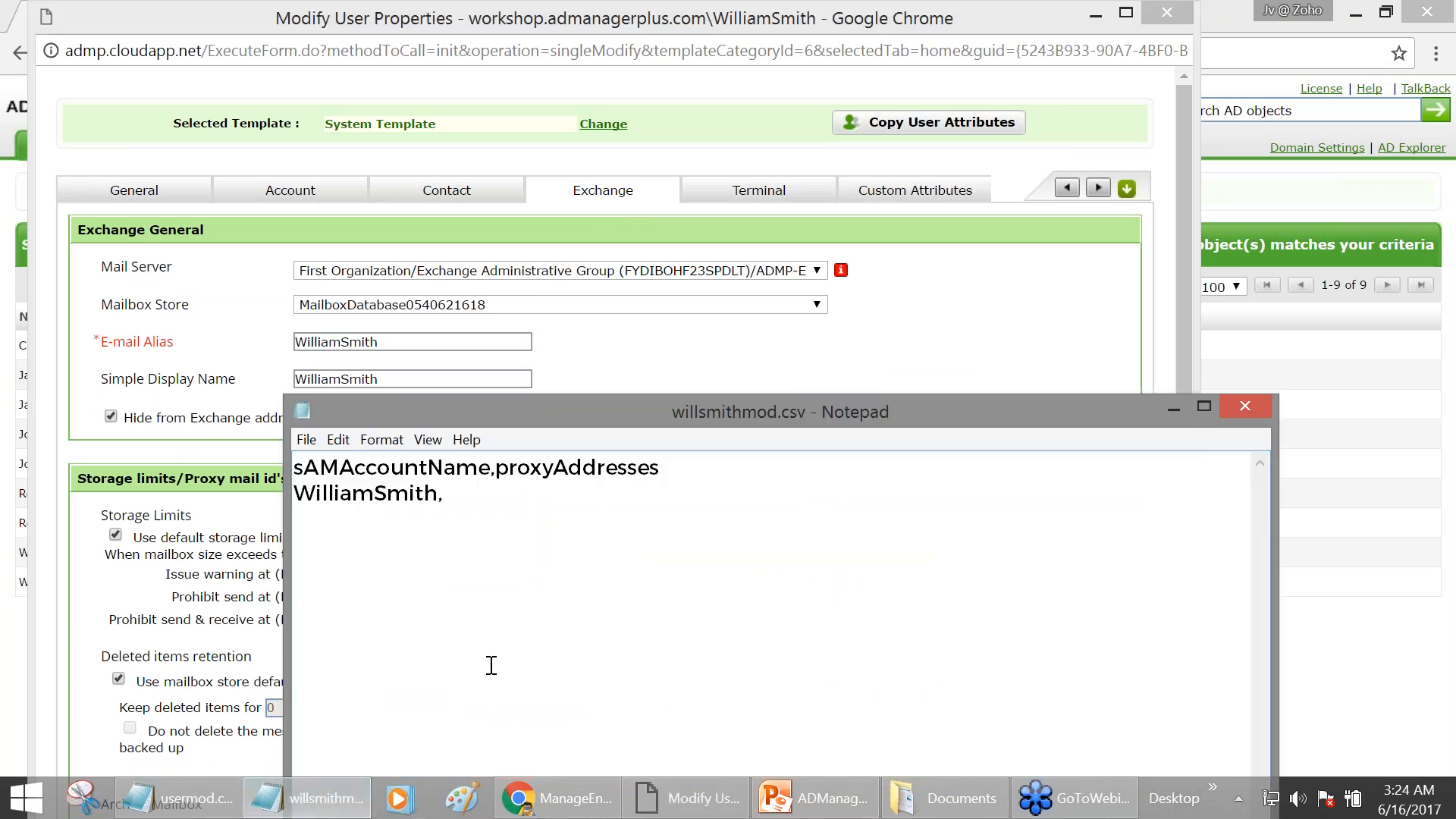
- Paste the proxy address value back into the CSV and review the maximized user properties window
{"action": "key", "text": "ctrl+v"}
{"action": "left_click", "coordinate": [648, 517]}
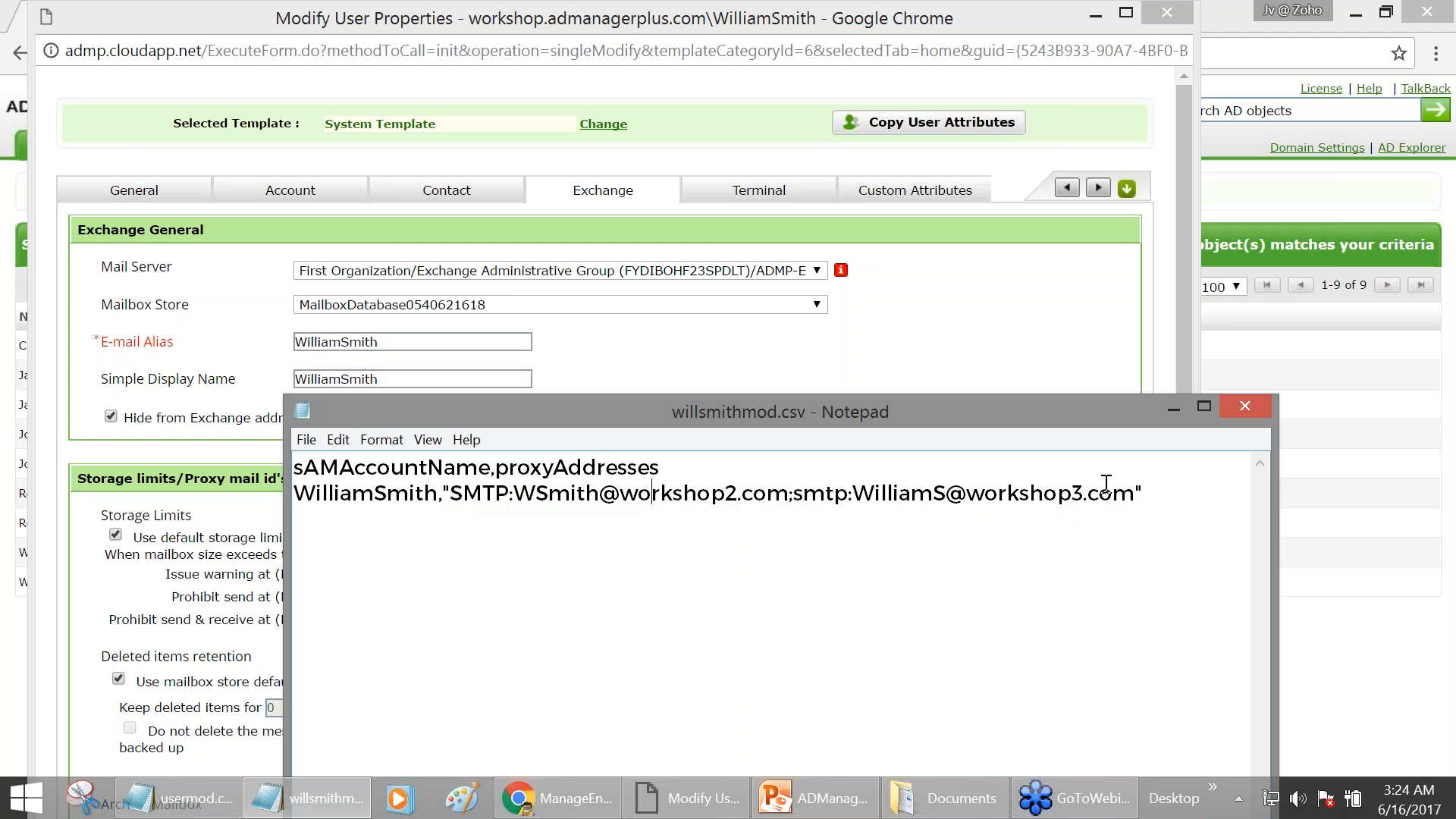
{"action": "left_click", "coordinate": [1173, 408]}
{"action": "left_click_drag", "start_coordinate": [727, 536], "coordinate": [736, 567]}
{"action": "left_click_drag", "start_coordinate": [643, 11], "coordinate": [643, 109]}
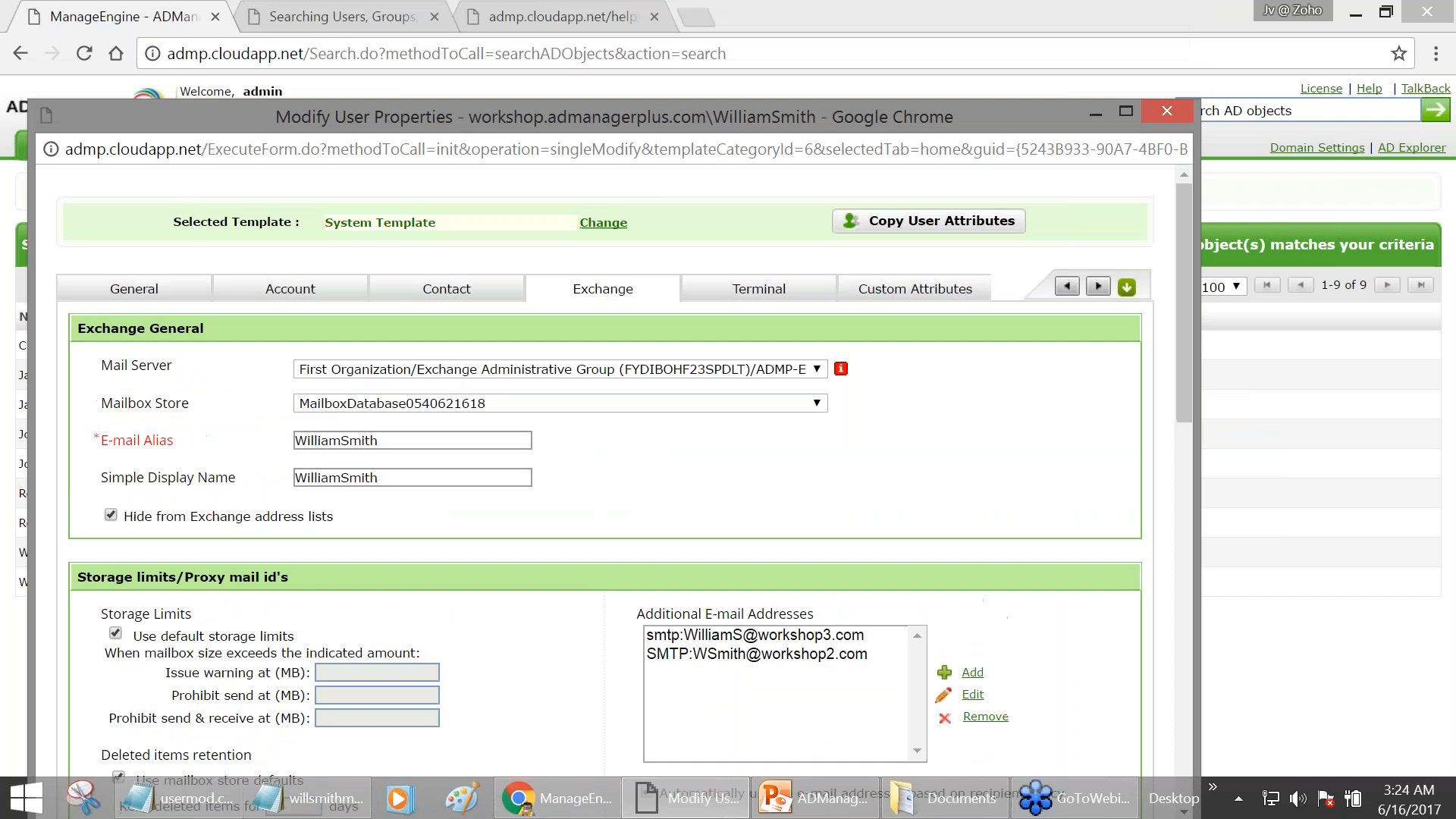
{"action": "double_click", "coordinate": [648, 111]}
{"action": "scroll", "coordinate": [767, 217], "scroll_direction": "down", "scroll_amount": 3}
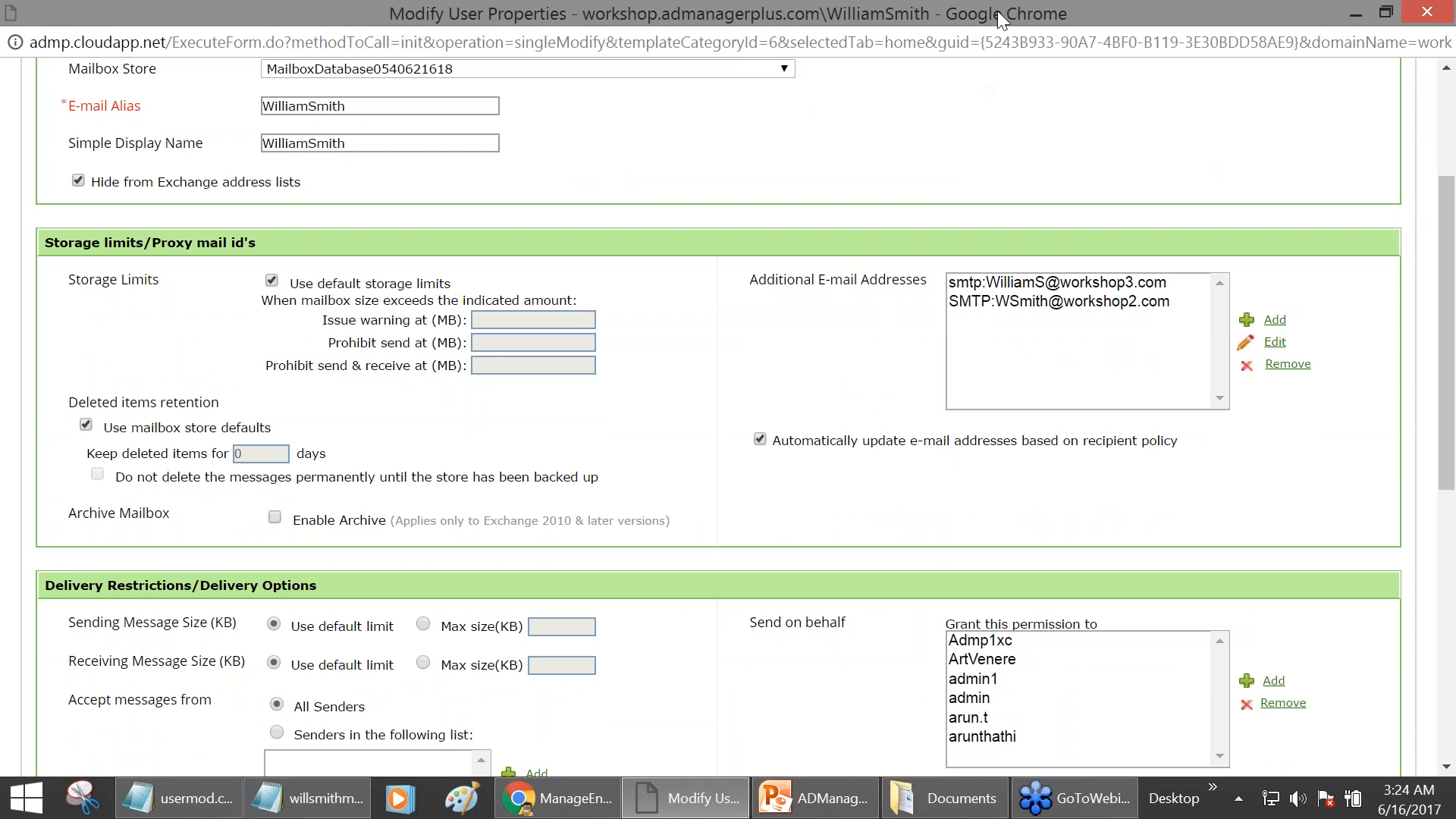
{"action": "left_click_drag", "start_coordinate": [998, 10], "coordinate": [966, 107]}
- Type a sample user name on the empty third line of the CSV
{"action": "left_click", "coordinate": [329, 809]}
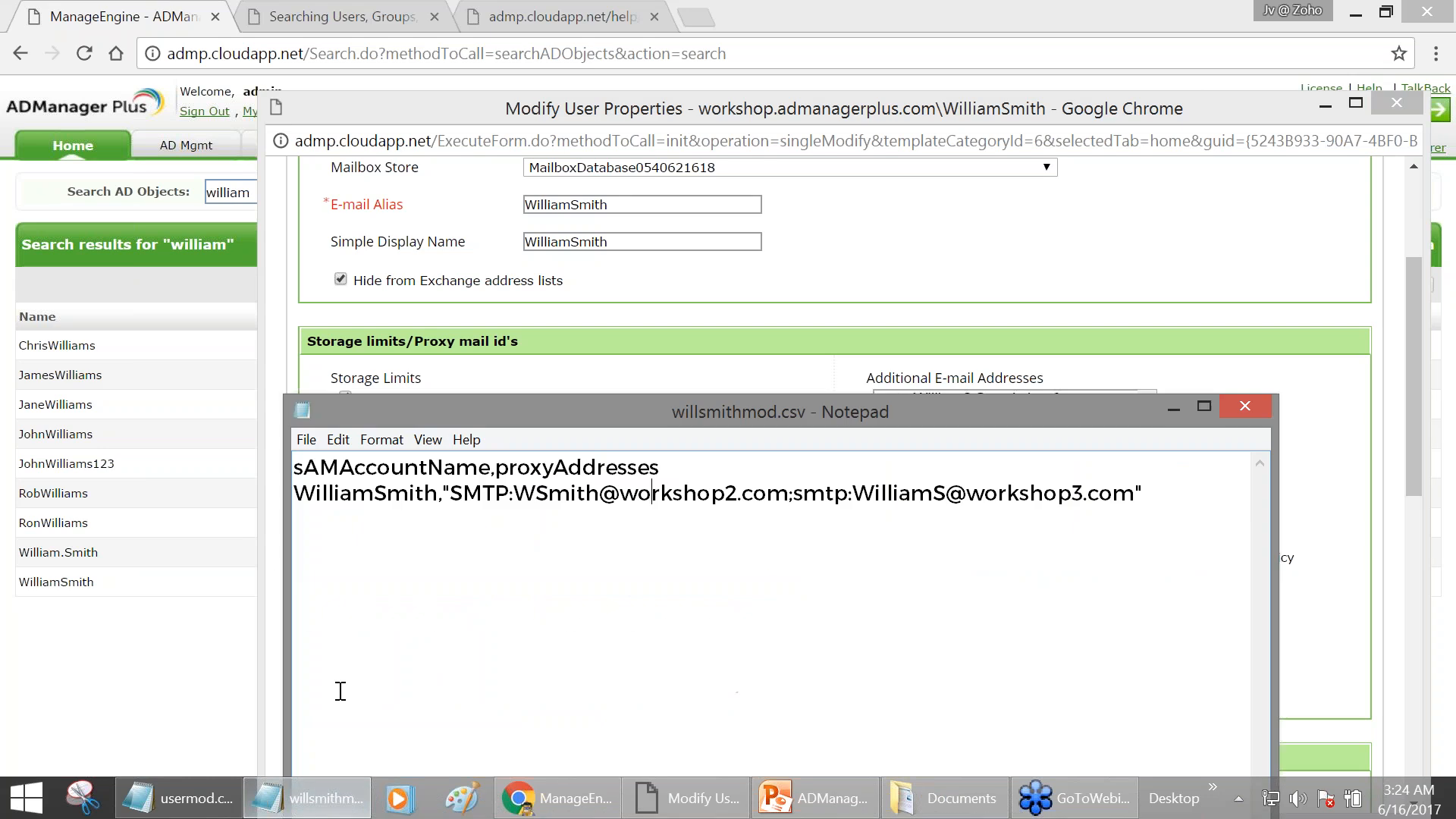
{"action": "left_click", "coordinate": [322, 497]}
{"action": "left_click", "coordinate": [1035, 590]}
{"action": "type", "text": "Roger "}
{"action": "type", "text": "Fed"}
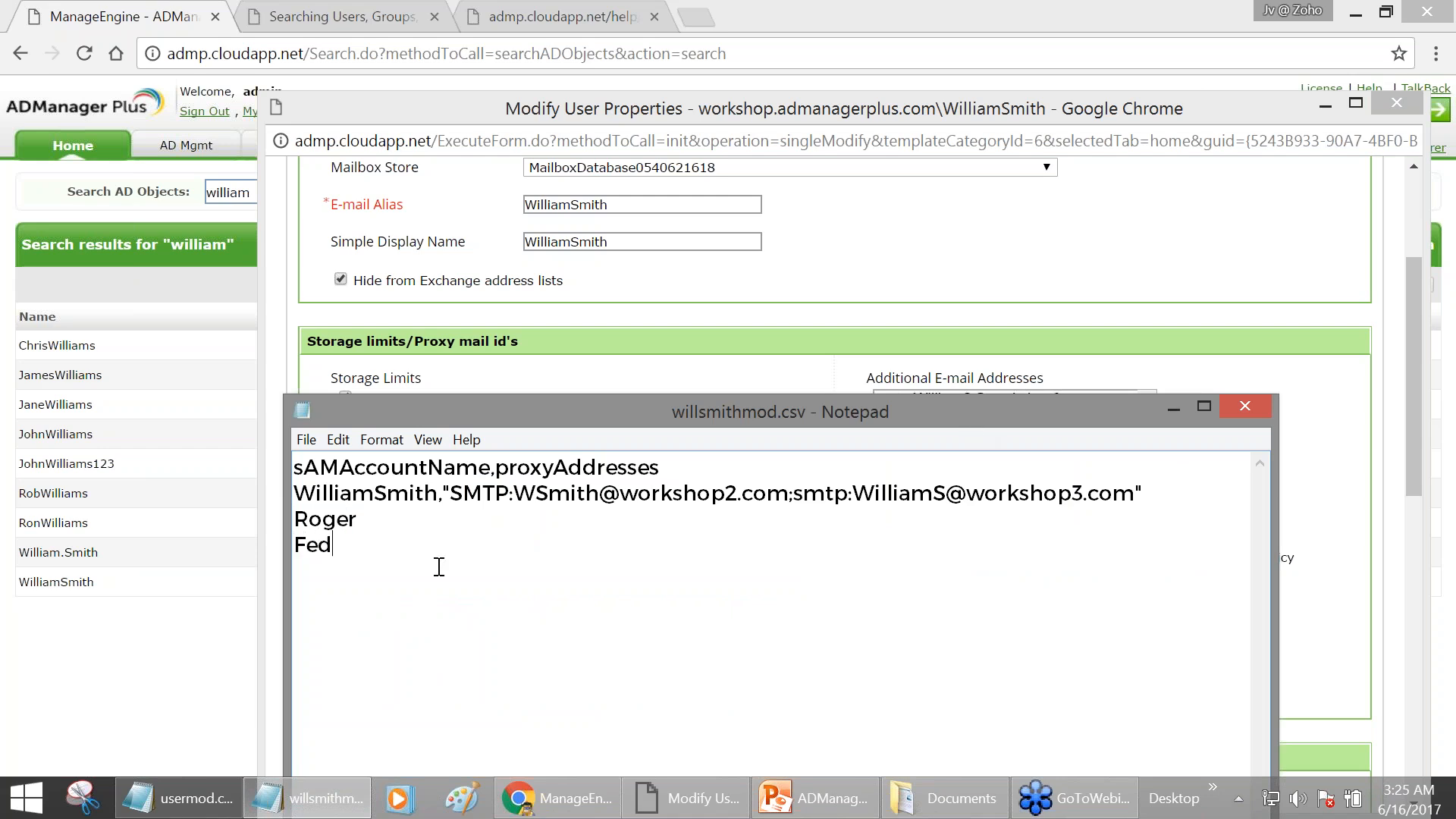
{"action": "left_click", "coordinate": [376, 520]}
- Close the CSV without saving, close the user properties, and return to AD Mgmt
{"action": "left_click", "coordinate": [1257, 408]}
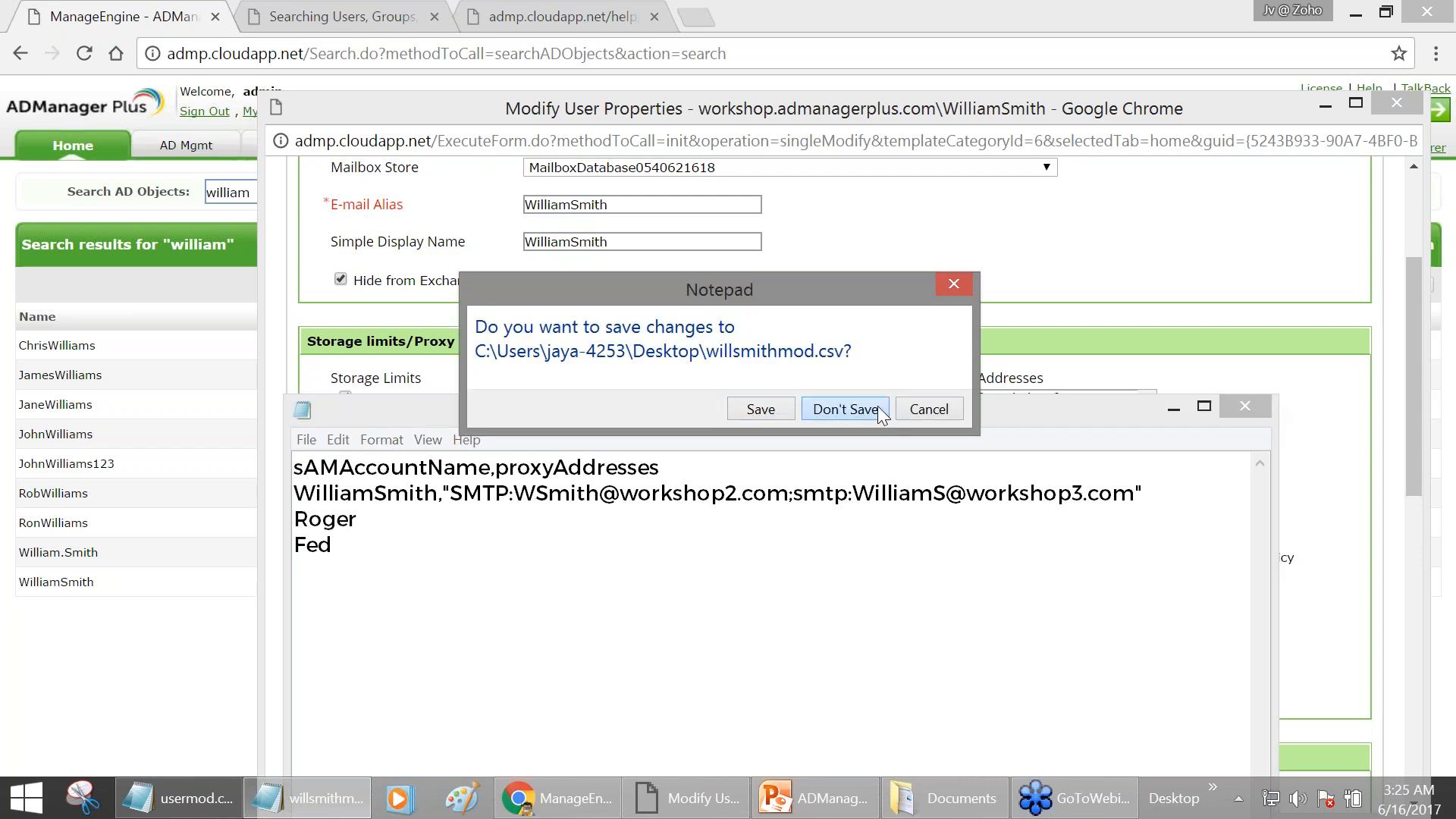
{"action": "left_click", "coordinate": [846, 409]}
{"action": "left_click_drag", "start_coordinate": [1018, 97], "coordinate": [866, 141]}
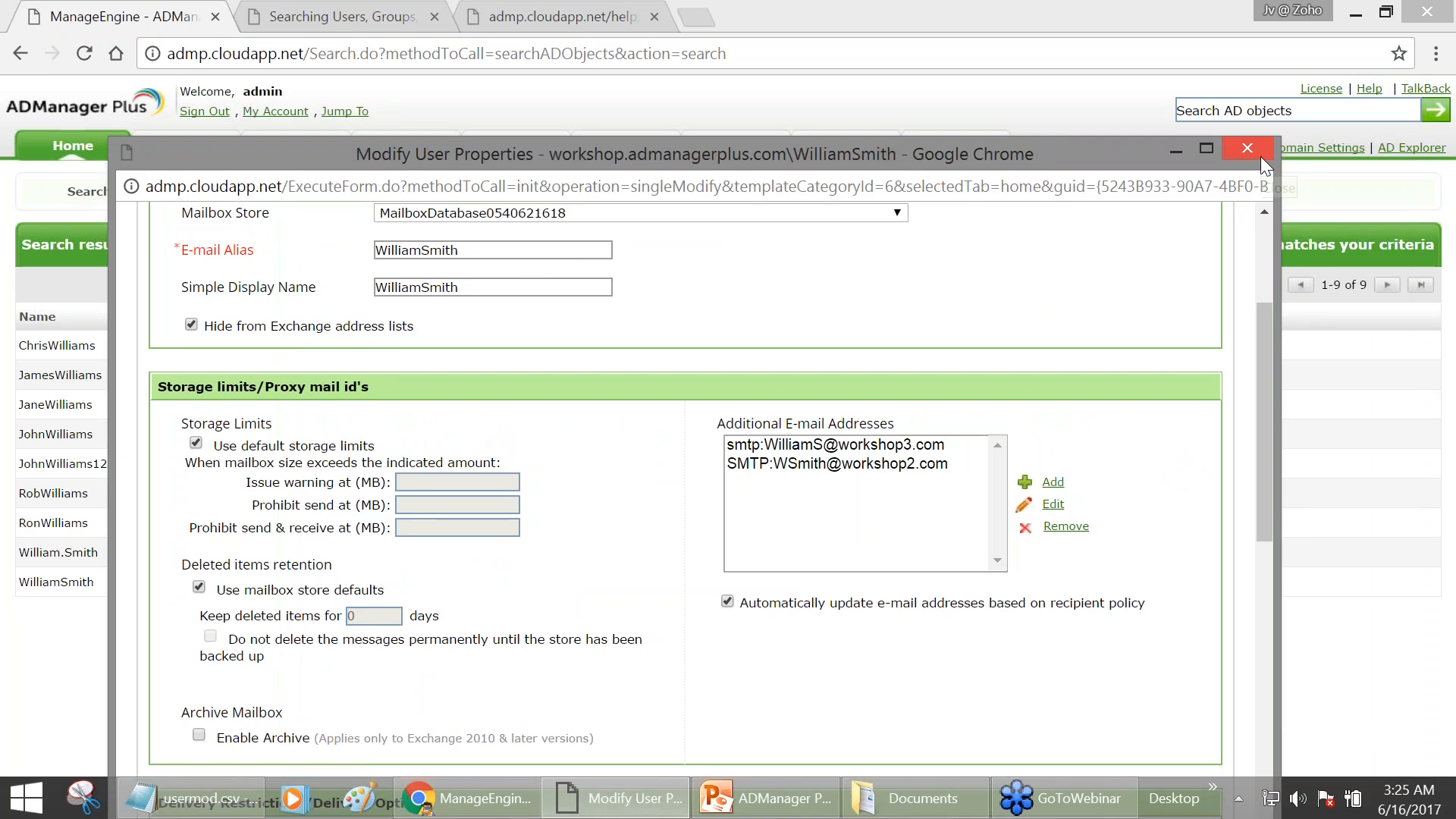
{"action": "left_click", "coordinate": [1260, 156]}
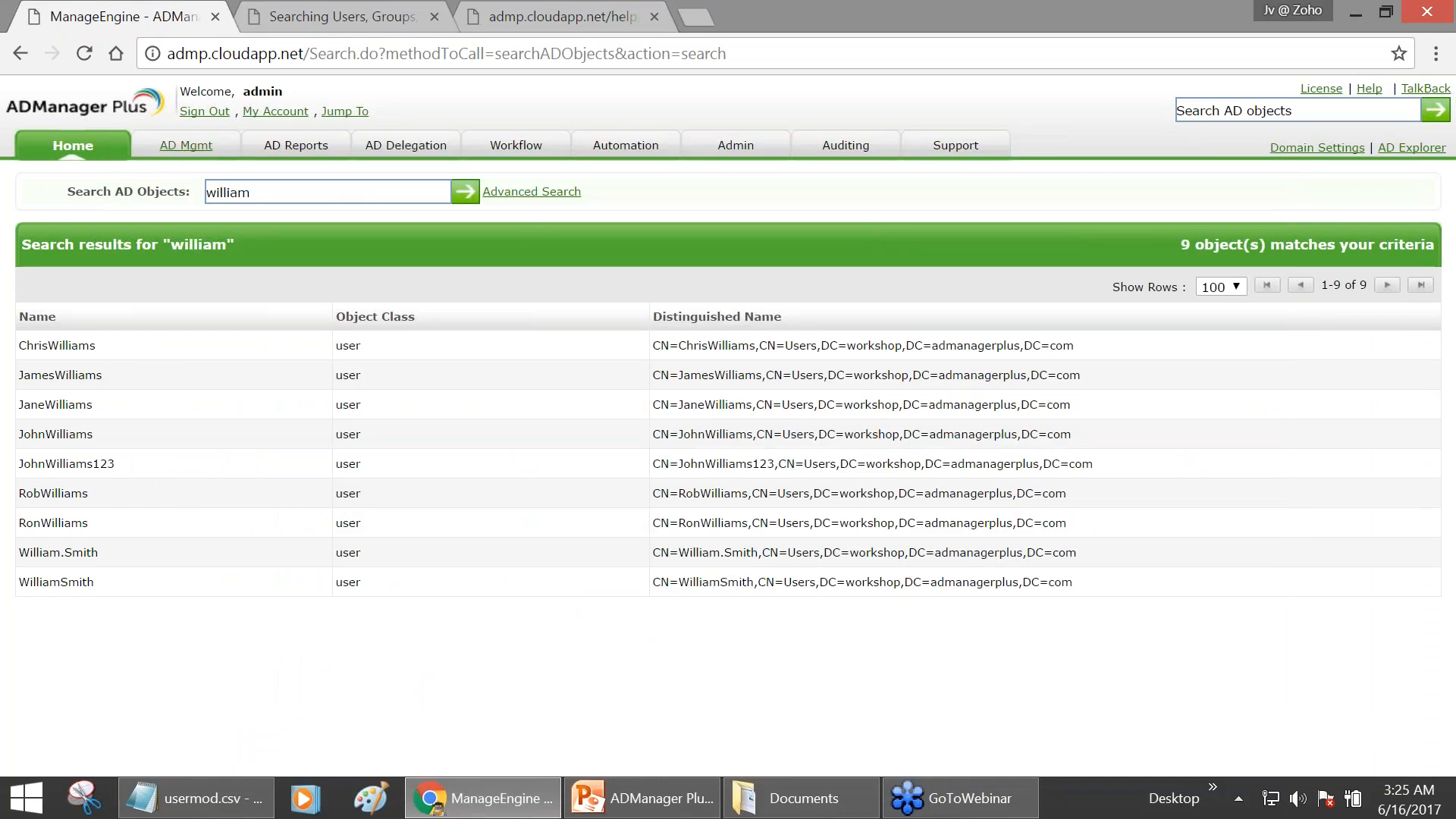
{"action": "left_click", "coordinate": [166, 150]}
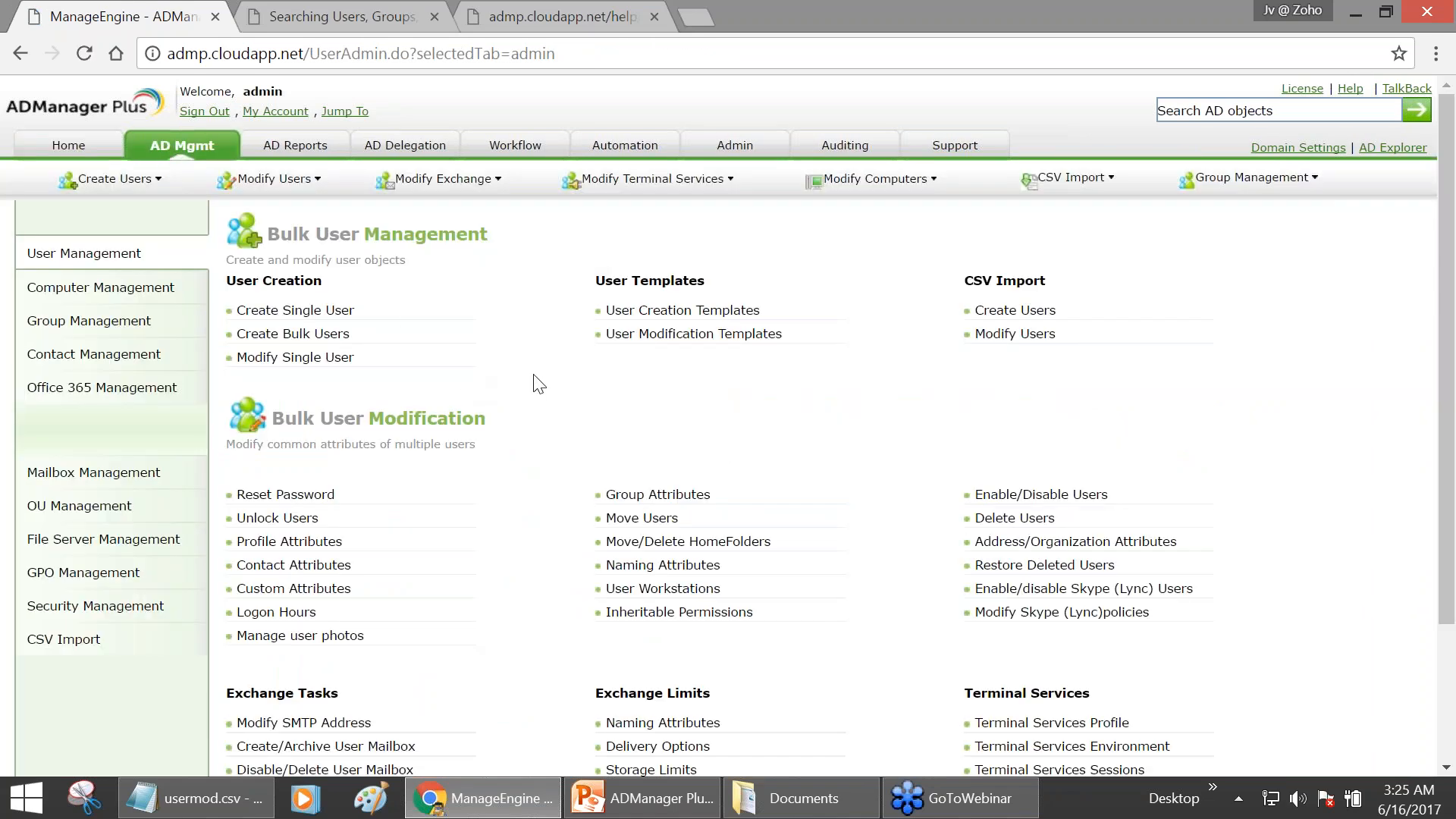
- Open Modify SMTP Address under Exchange Tasks and add a new proxy address format, SMTP:%
{"action": "scroll", "coordinate": [536, 383], "scroll_direction": "down", "scroll_amount": 1}
{"action": "scroll", "coordinate": [539, 383], "scroll_direction": "down", "scroll_amount": 3}
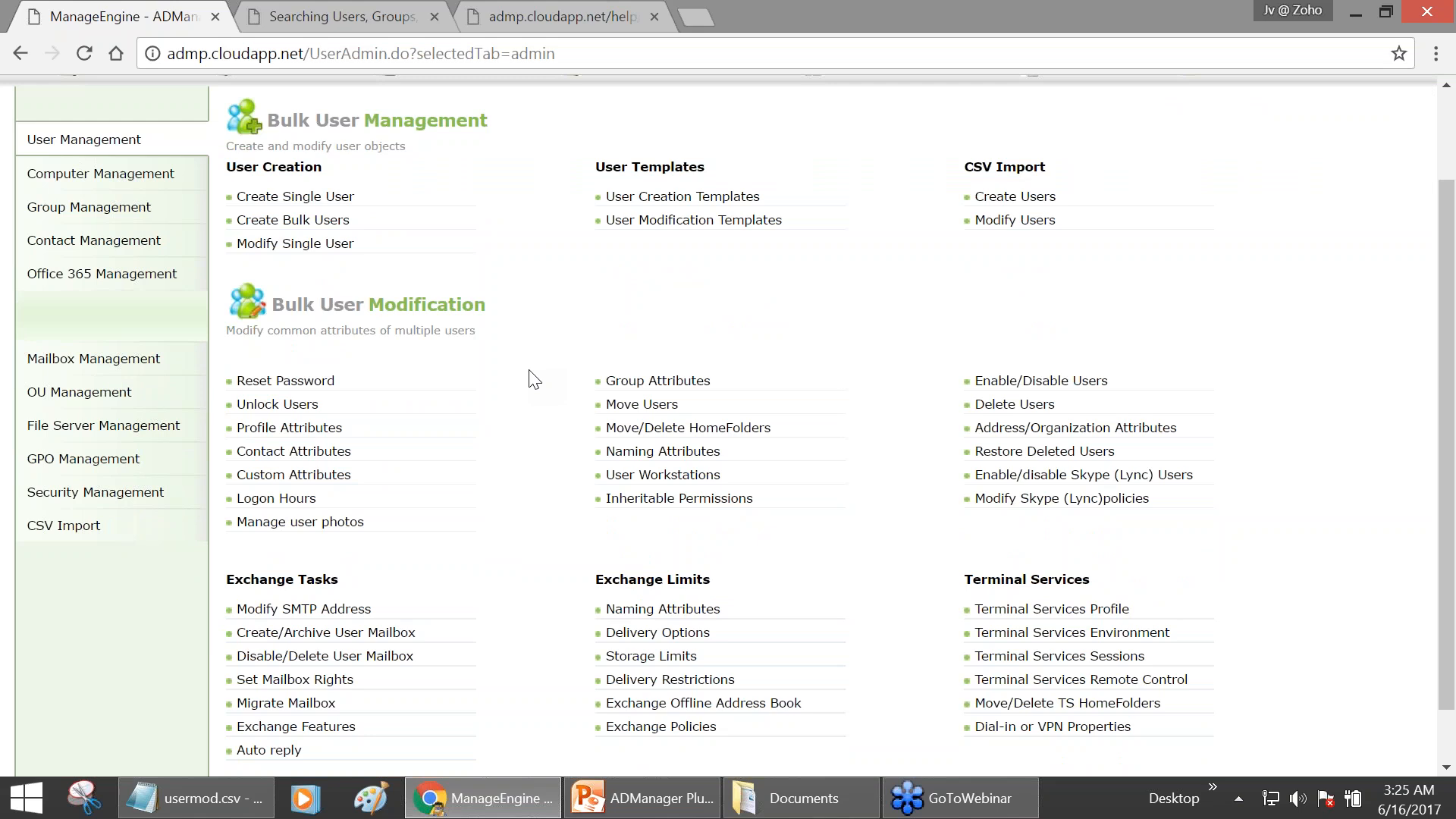
{"action": "scroll", "coordinate": [535, 379], "scroll_direction": "down", "scroll_amount": 1}
{"action": "scroll", "coordinate": [535, 380], "scroll_direction": "down", "scroll_amount": 1}
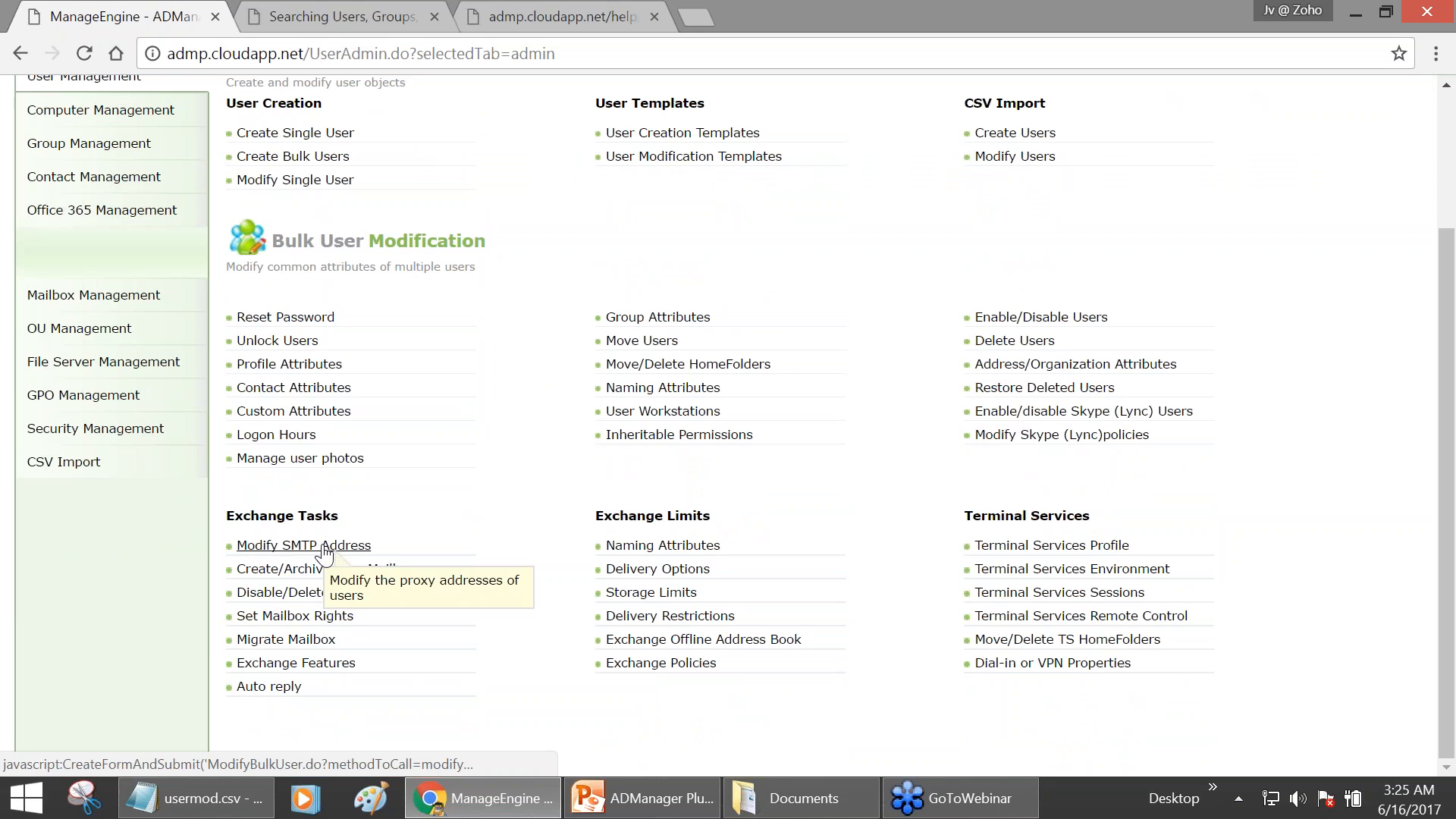
{"action": "left_click", "coordinate": [370, 547]}
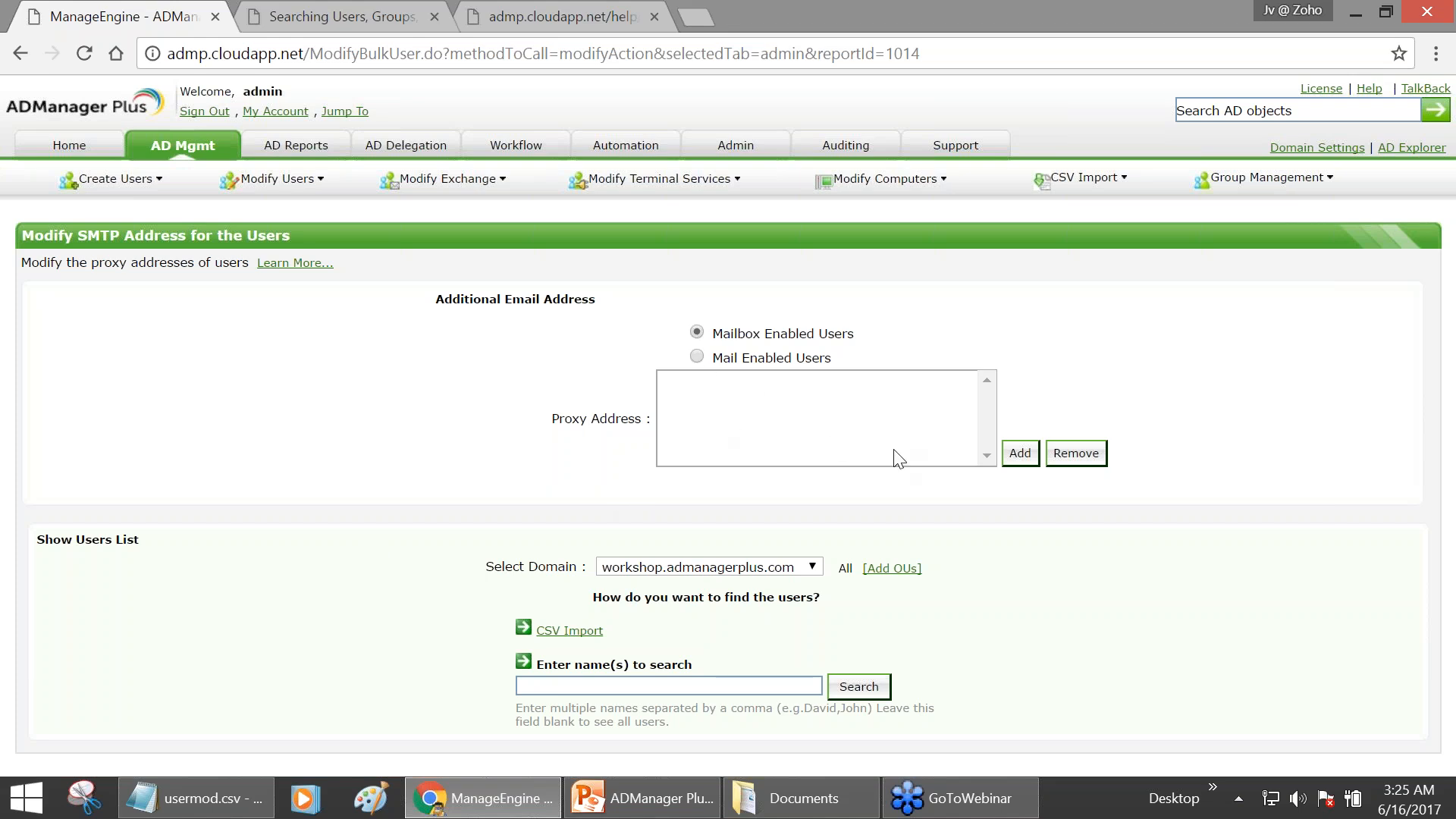
{"action": "left_click", "coordinate": [1020, 454]}
{"action": "left_click", "coordinate": [721, 359]}
{"action": "type", "text": "%"}
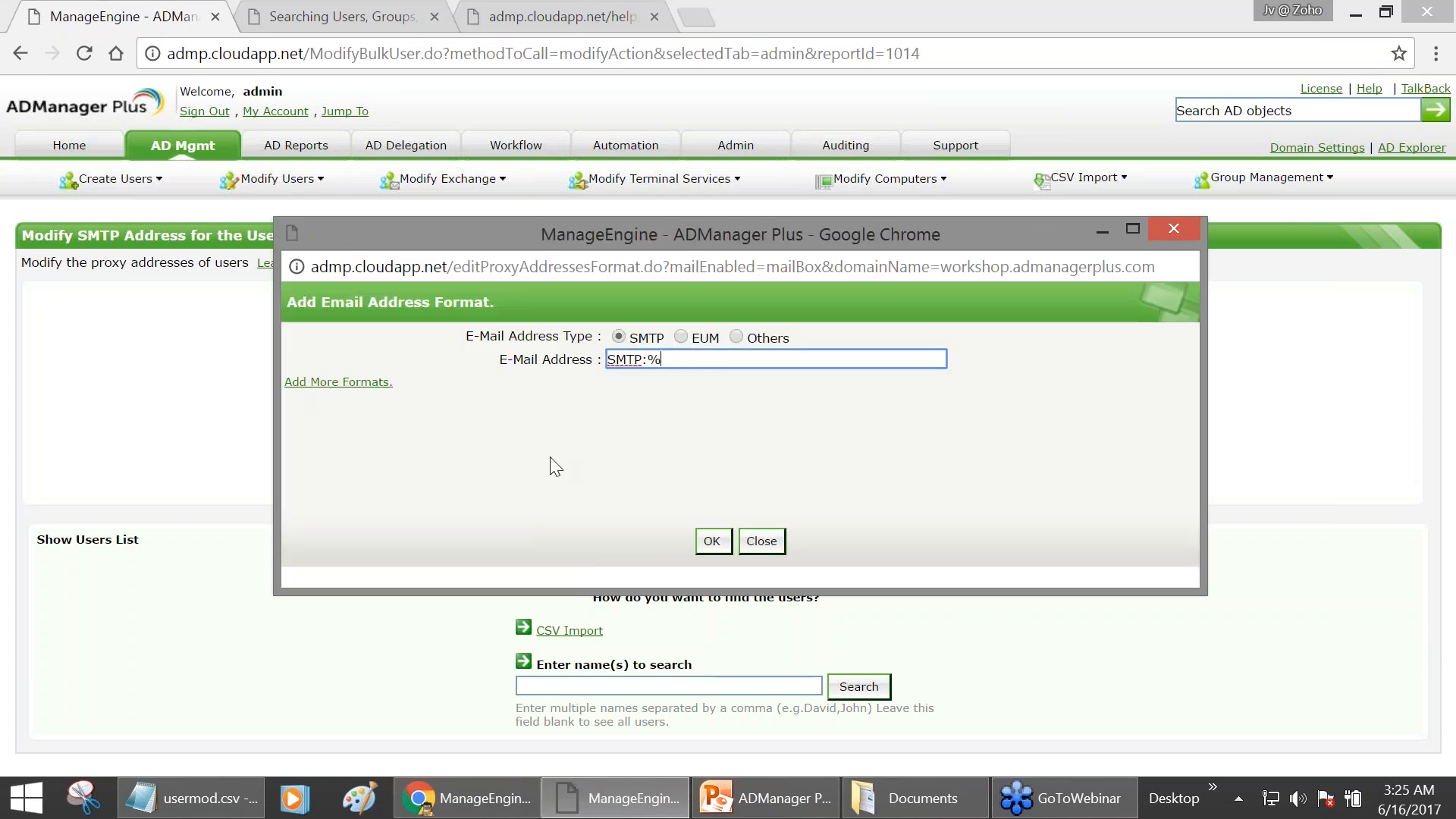
{"action": "type", "text": "%givenName"}
{"action": "left_click_drag", "start_coordinate": [642, 360], "coordinate": [588, 356]}
{"action": "left_click", "coordinate": [750, 360]}
{"action": "type", "text": ","}
{"action": "type", "text": "s"}
{"action": "type", "text": "%%"}
{"action": "key", "text": "Left"}
{"action": "type", "text": "sn"}
{"action": "key", "text": "Right"}
{"action": "type", "text": "@"}
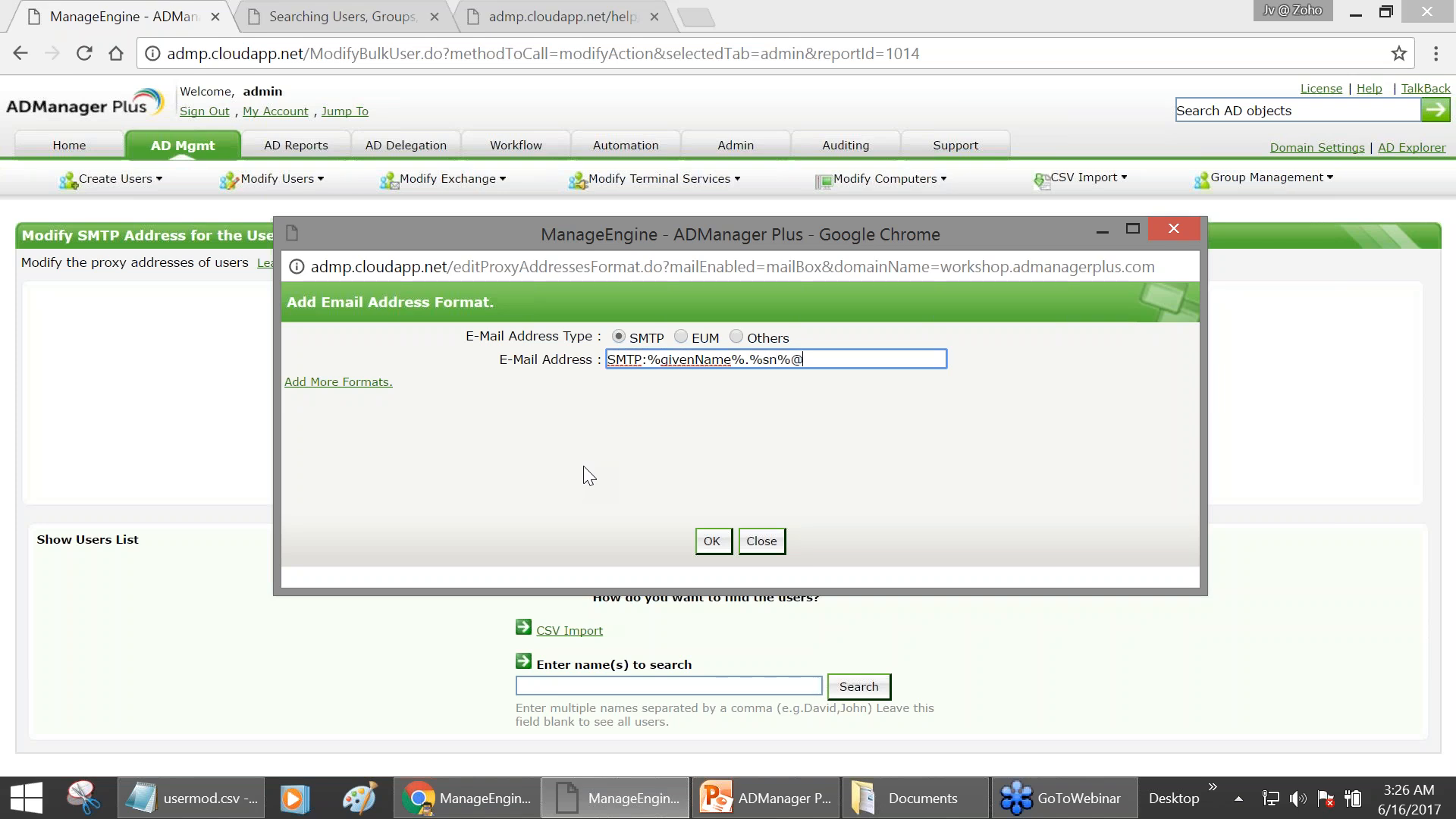
{"action": "type", "text": "workshop.com"}
{"action": "left_click_drag", "start_coordinate": [649, 359], "coordinate": [794, 361]}
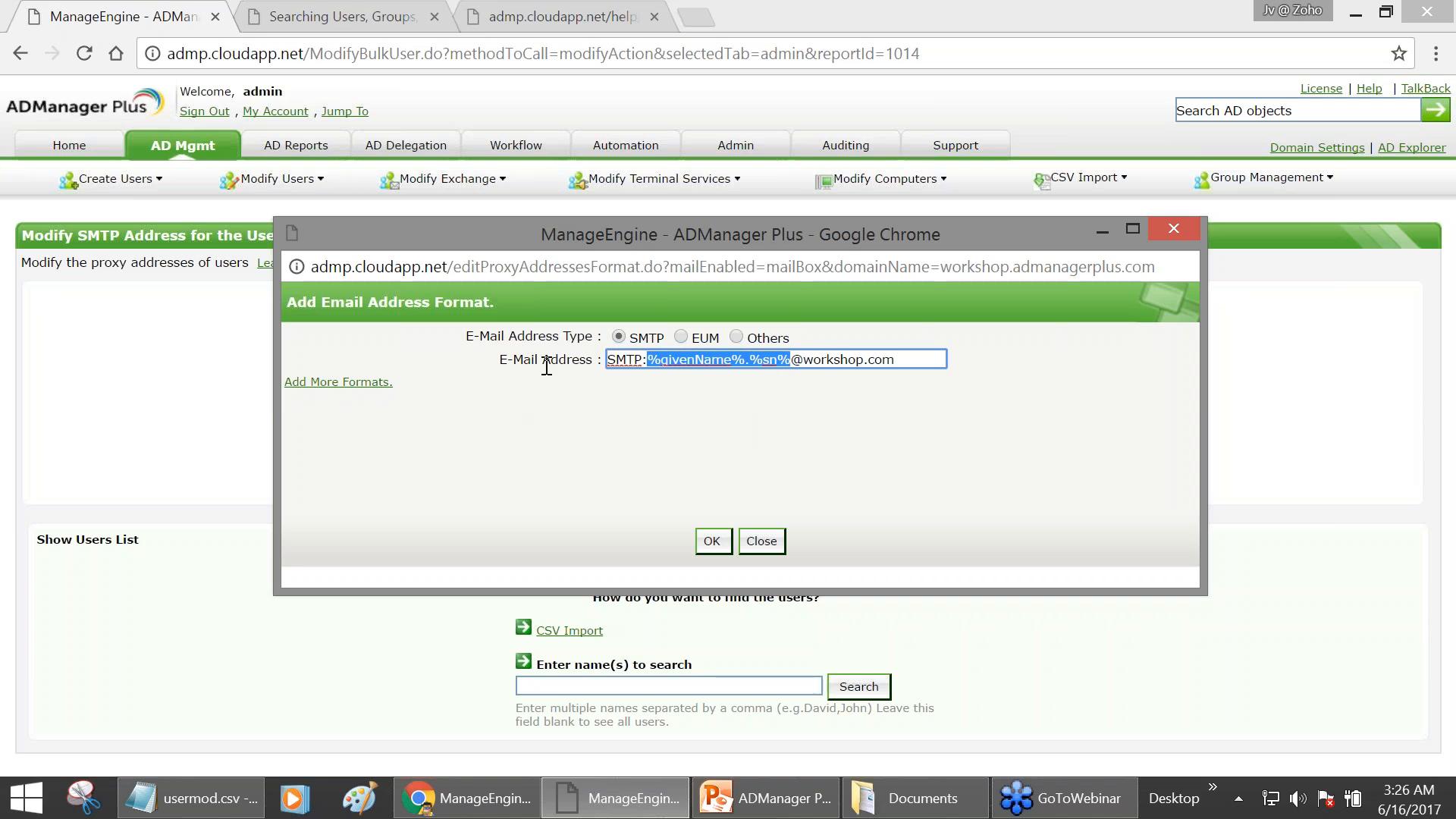
{"action": "left_click", "coordinate": [616, 358]}
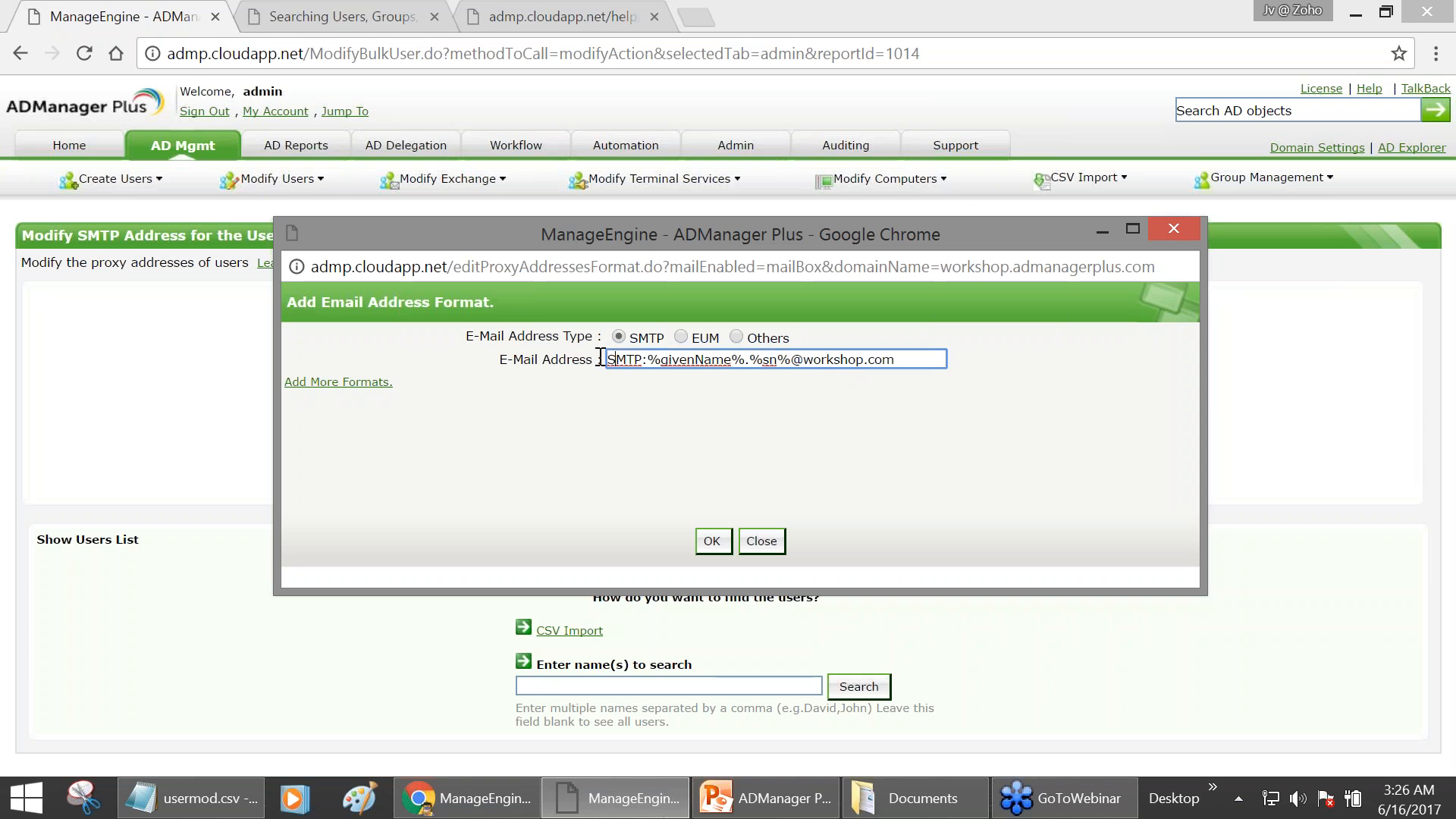
{"action": "left_click", "coordinate": [376, 384]}
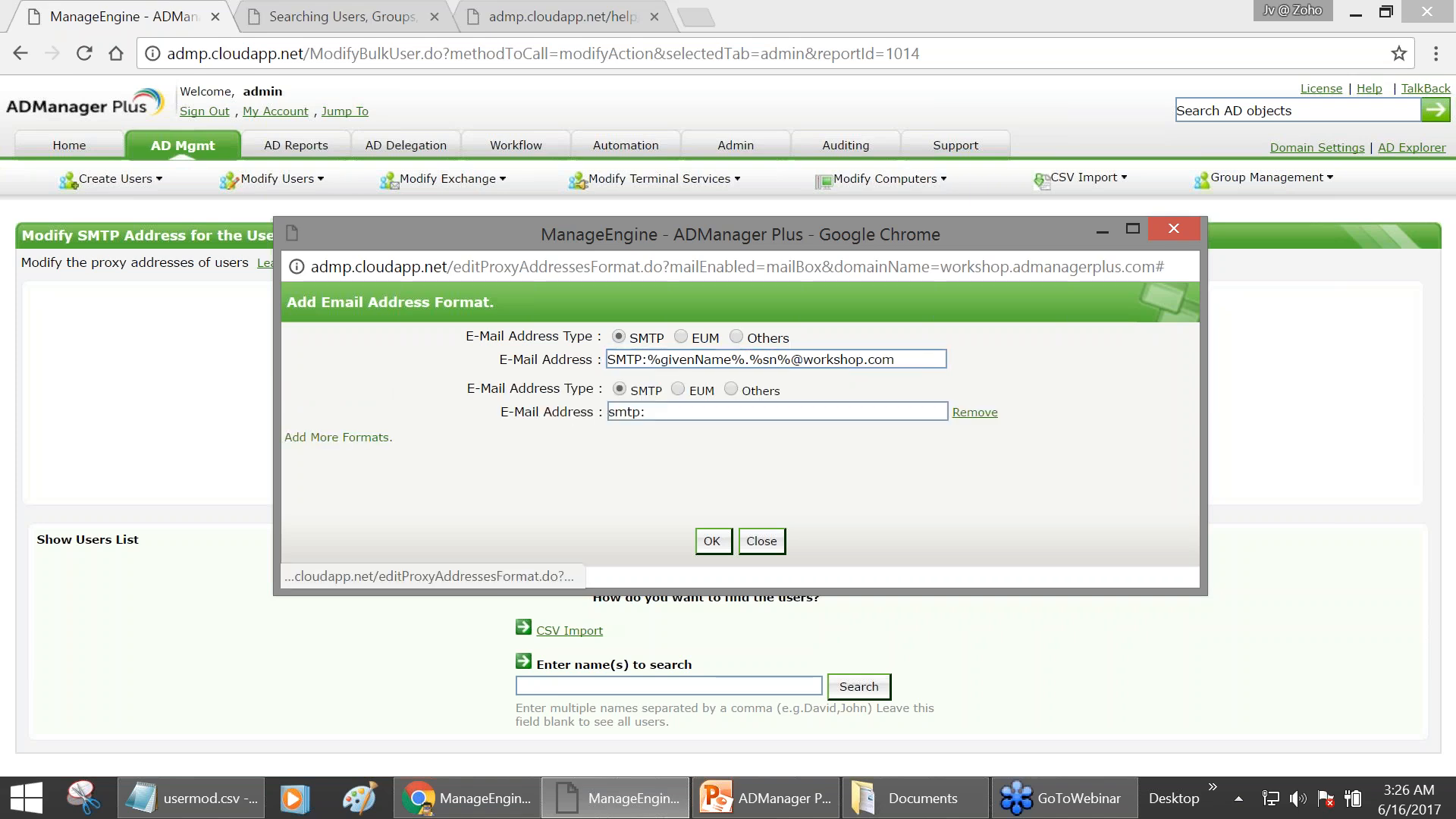
{"action": "left_click", "coordinate": [652, 411]}
{"action": "left_click_drag", "start_coordinate": [894, 360], "coordinate": [646, 361]}
{"action": "key", "text": "ctrl+c"}
{"action": "left_click", "coordinate": [760, 416]}
{"action": "key", "text": "ctrl+v"}
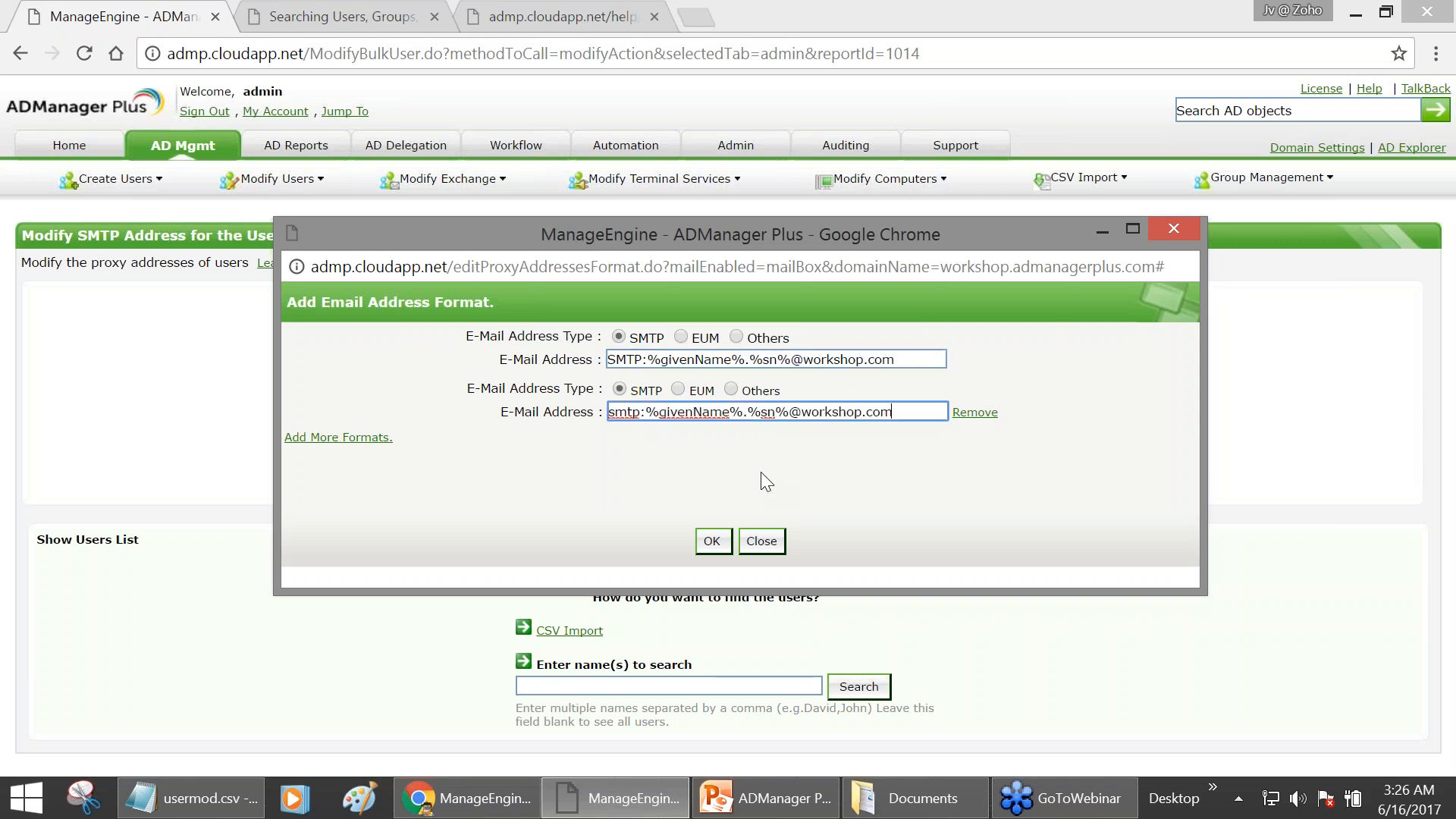
{"action": "left_click", "coordinate": [713, 541]}
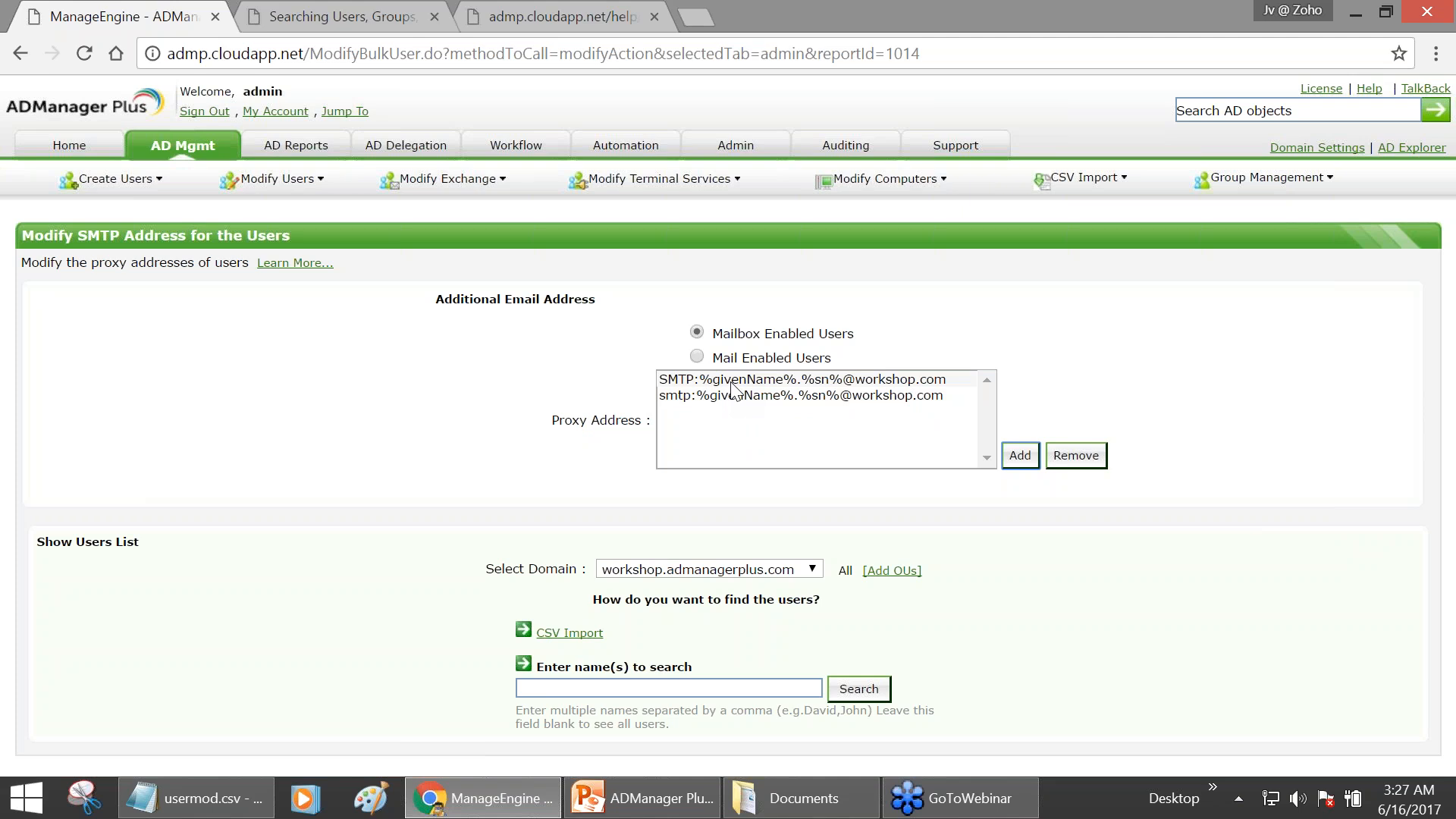
- Return to the AD Mgmt tab's Bulk User Management overview
{"action": "left_click", "coordinate": [183, 148]}
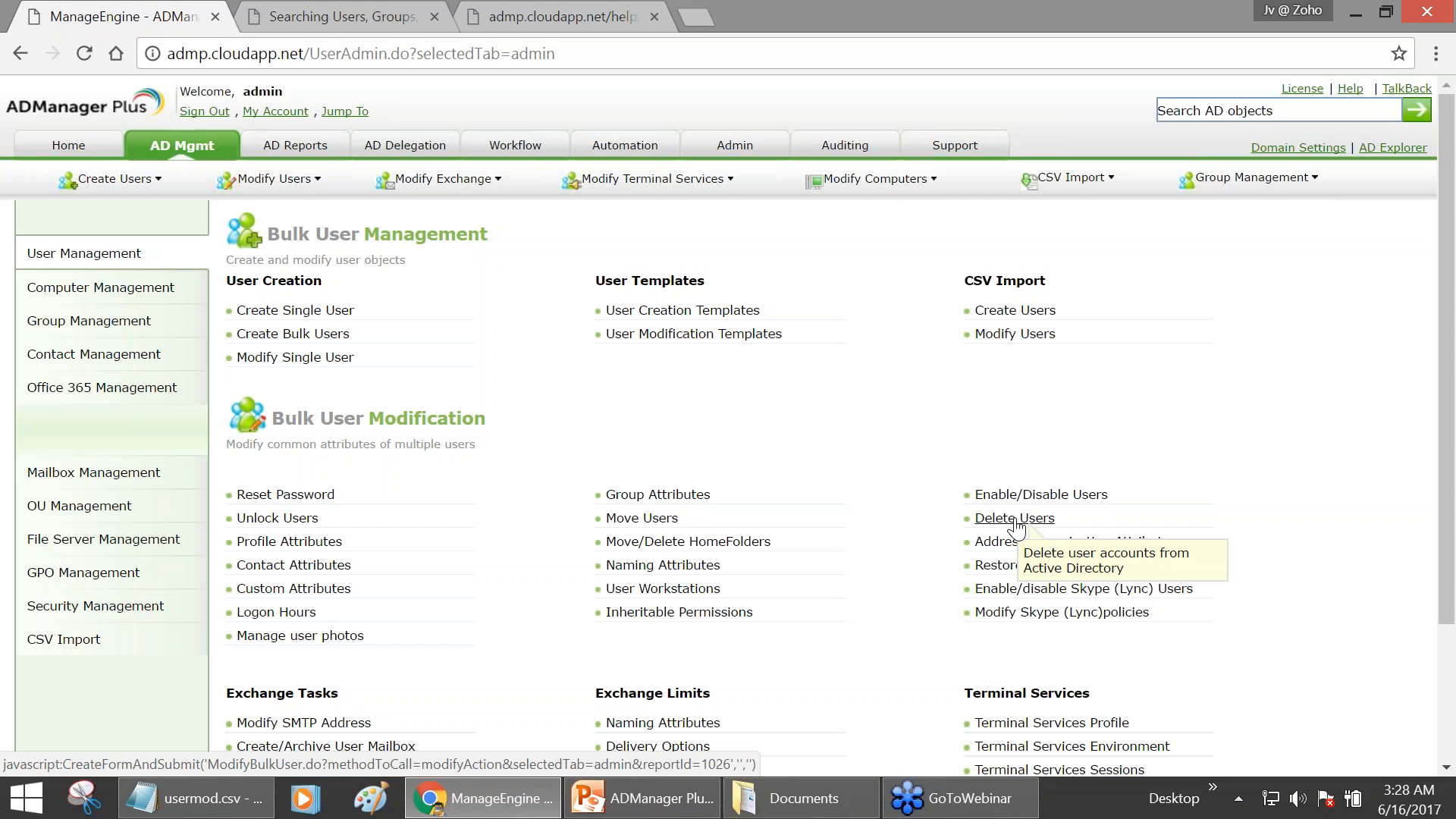
{"action": "left_click", "coordinate": [705, 495]}
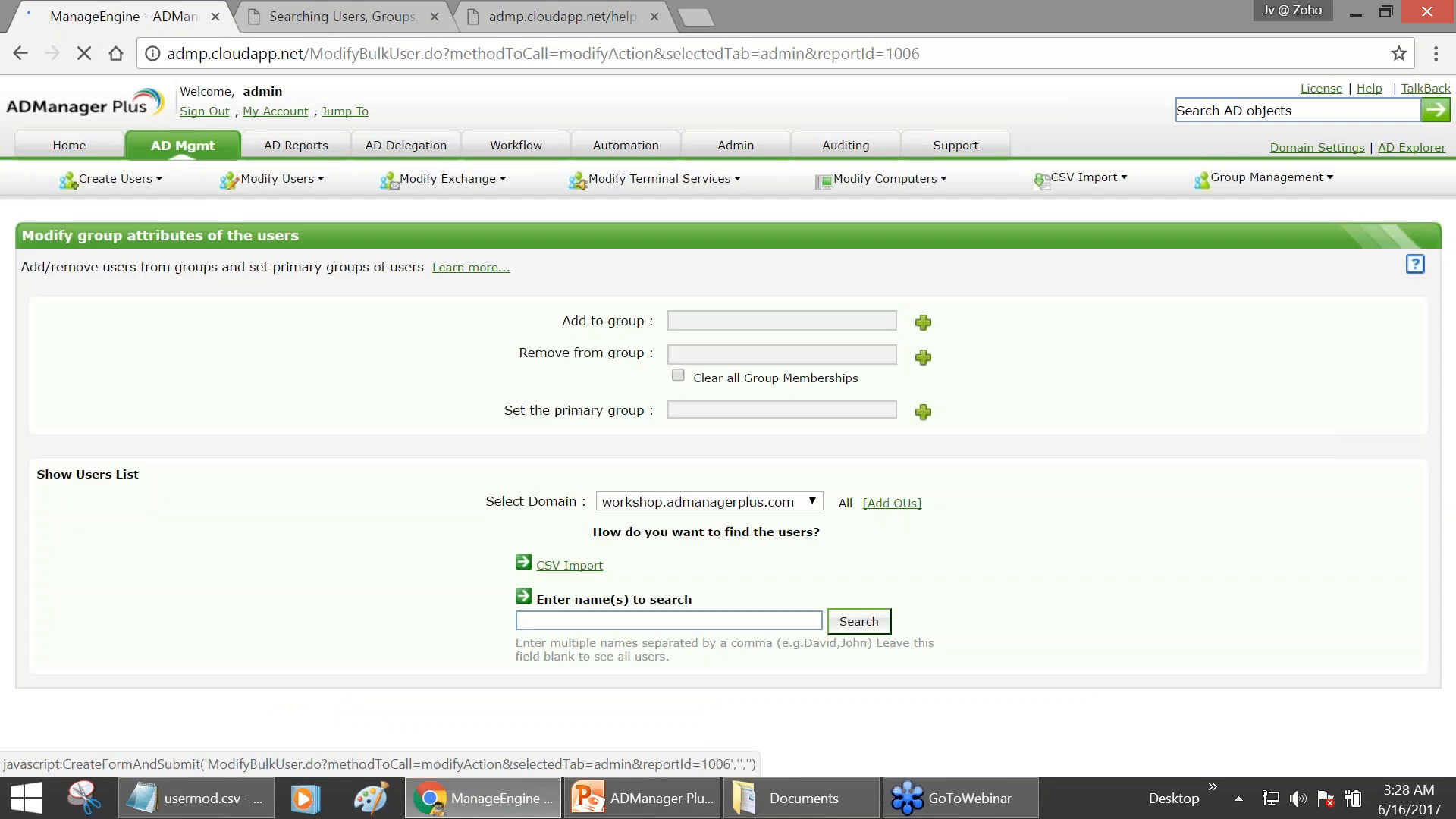
{"action": "left_click", "coordinate": [681, 372]}
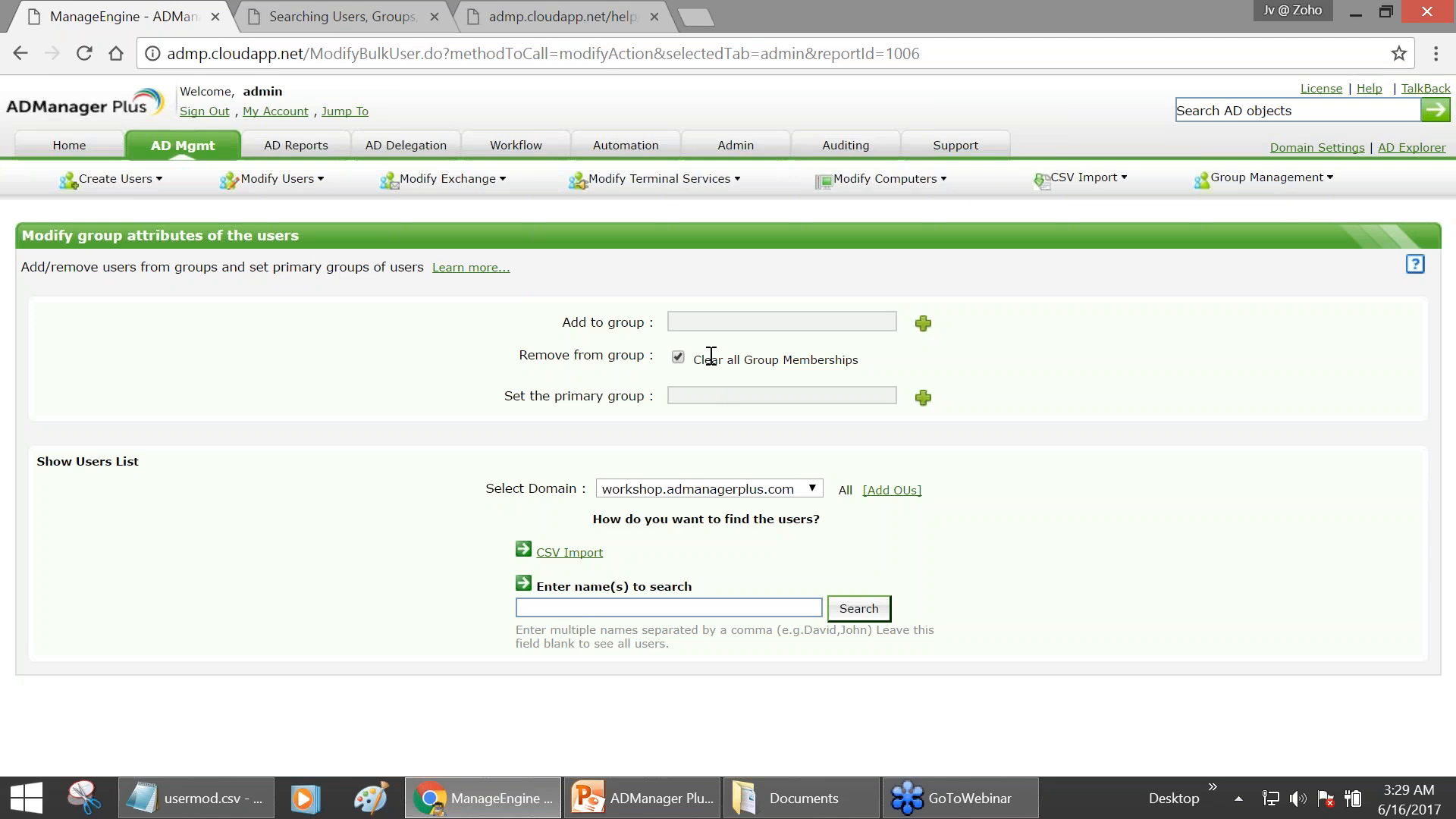
{"action": "left_click_drag", "start_coordinate": [693, 360], "coordinate": [859, 362]}
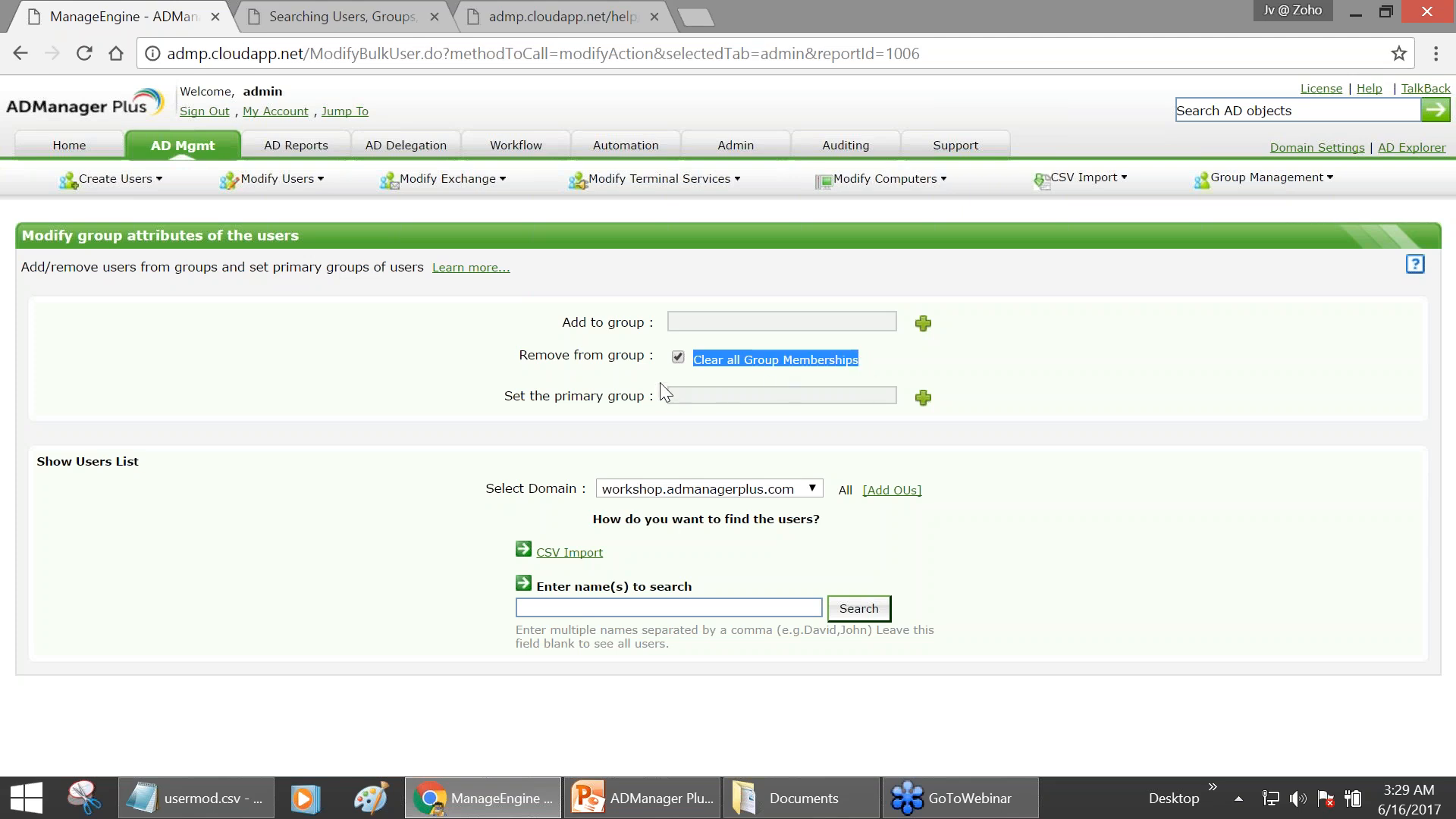
{"action": "left_click", "coordinate": [189, 155]}
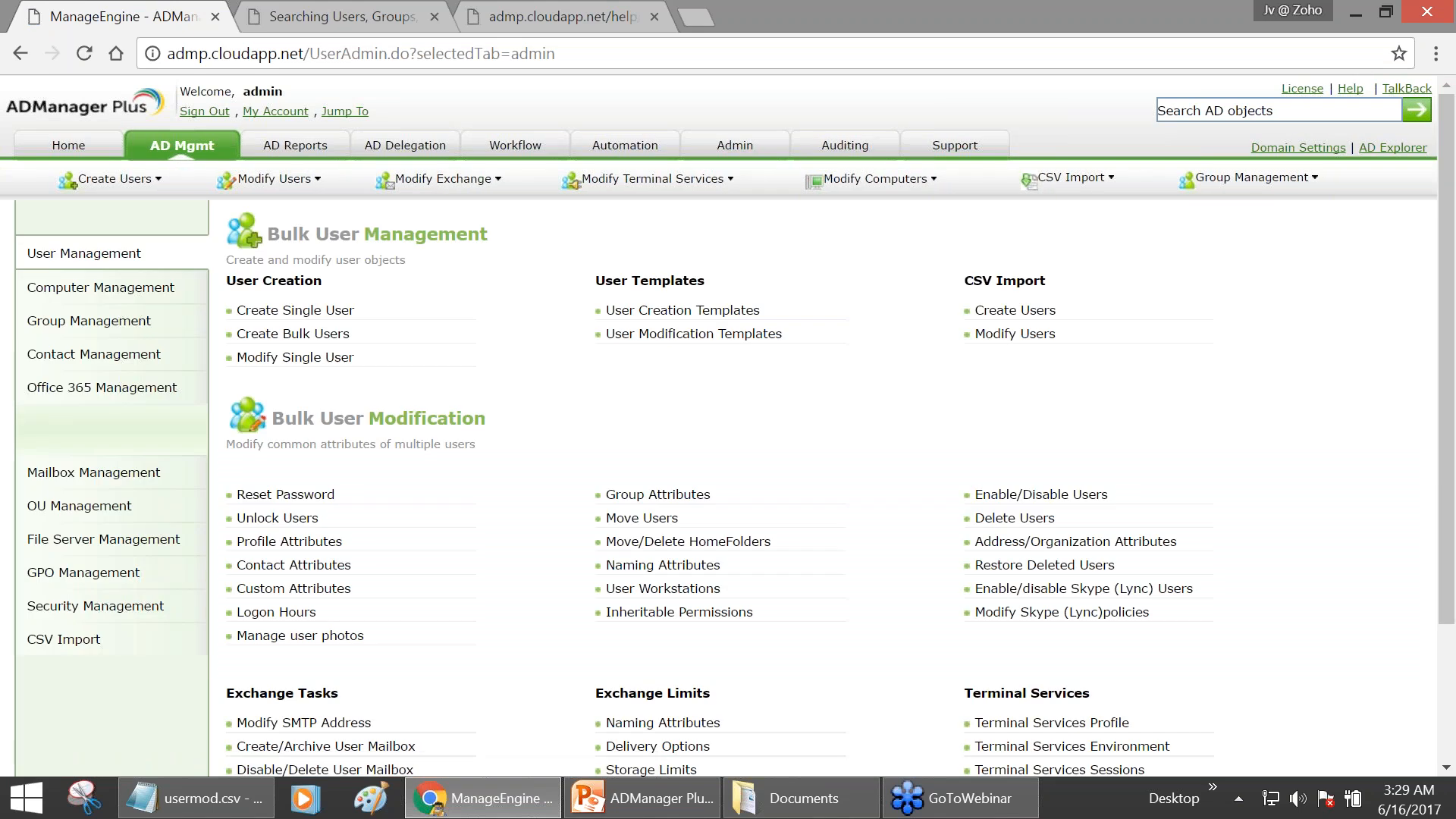
{"action": "left_click", "coordinate": [1026, 500]}
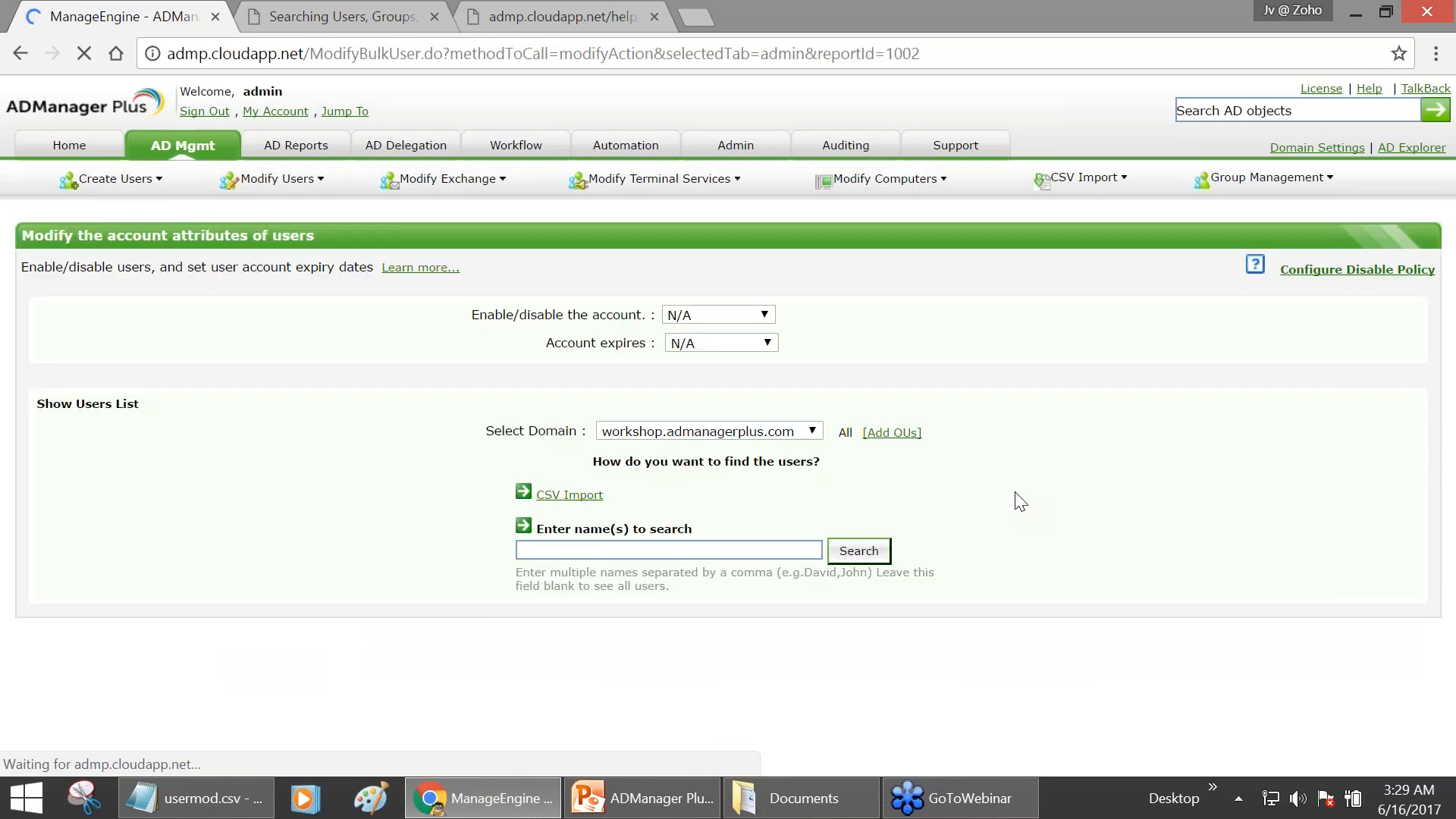
{"action": "left_click", "coordinate": [716, 319]}
{"action": "left_click", "coordinate": [716, 362]}
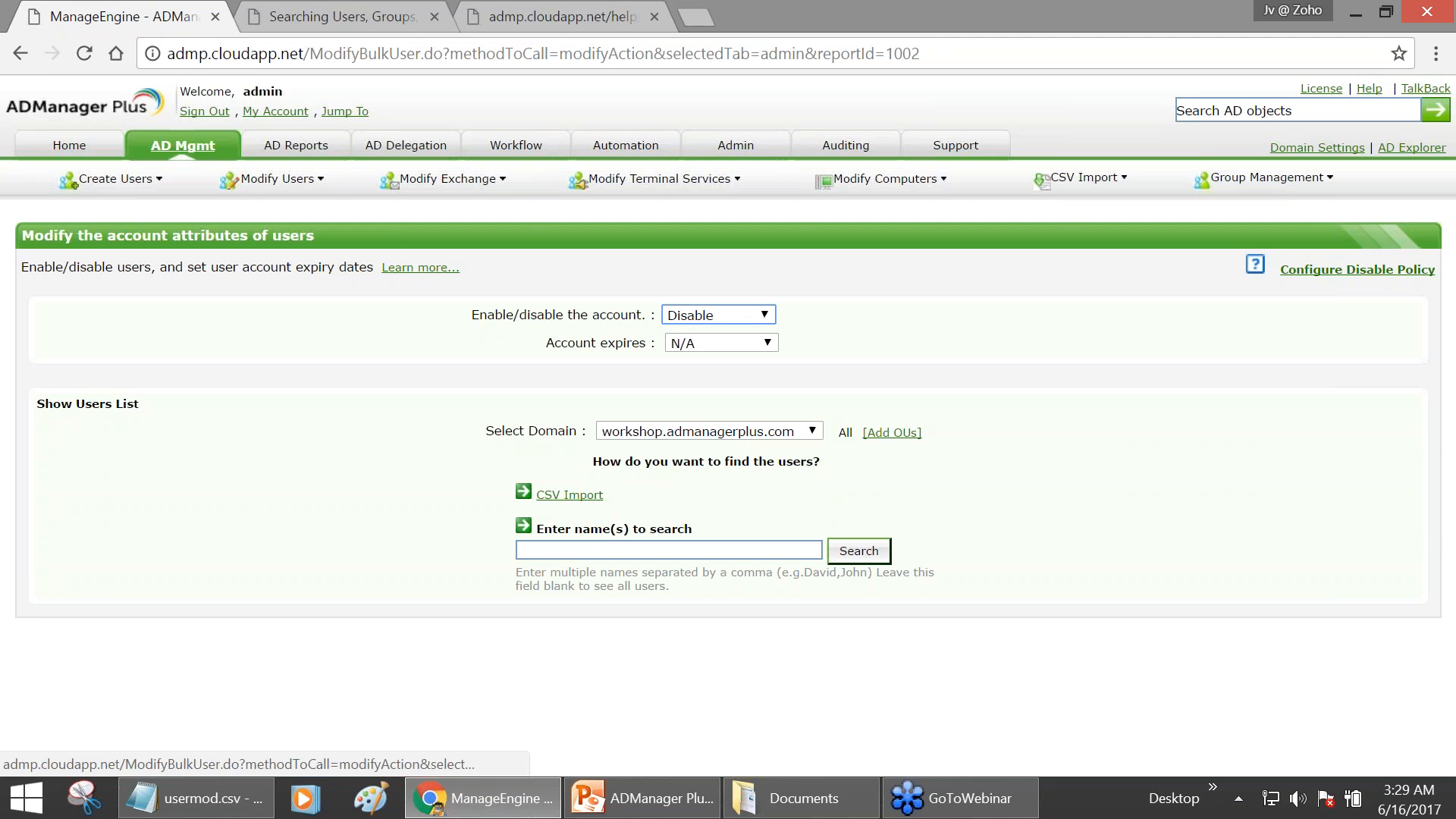
{"action": "left_click", "coordinate": [182, 145]}
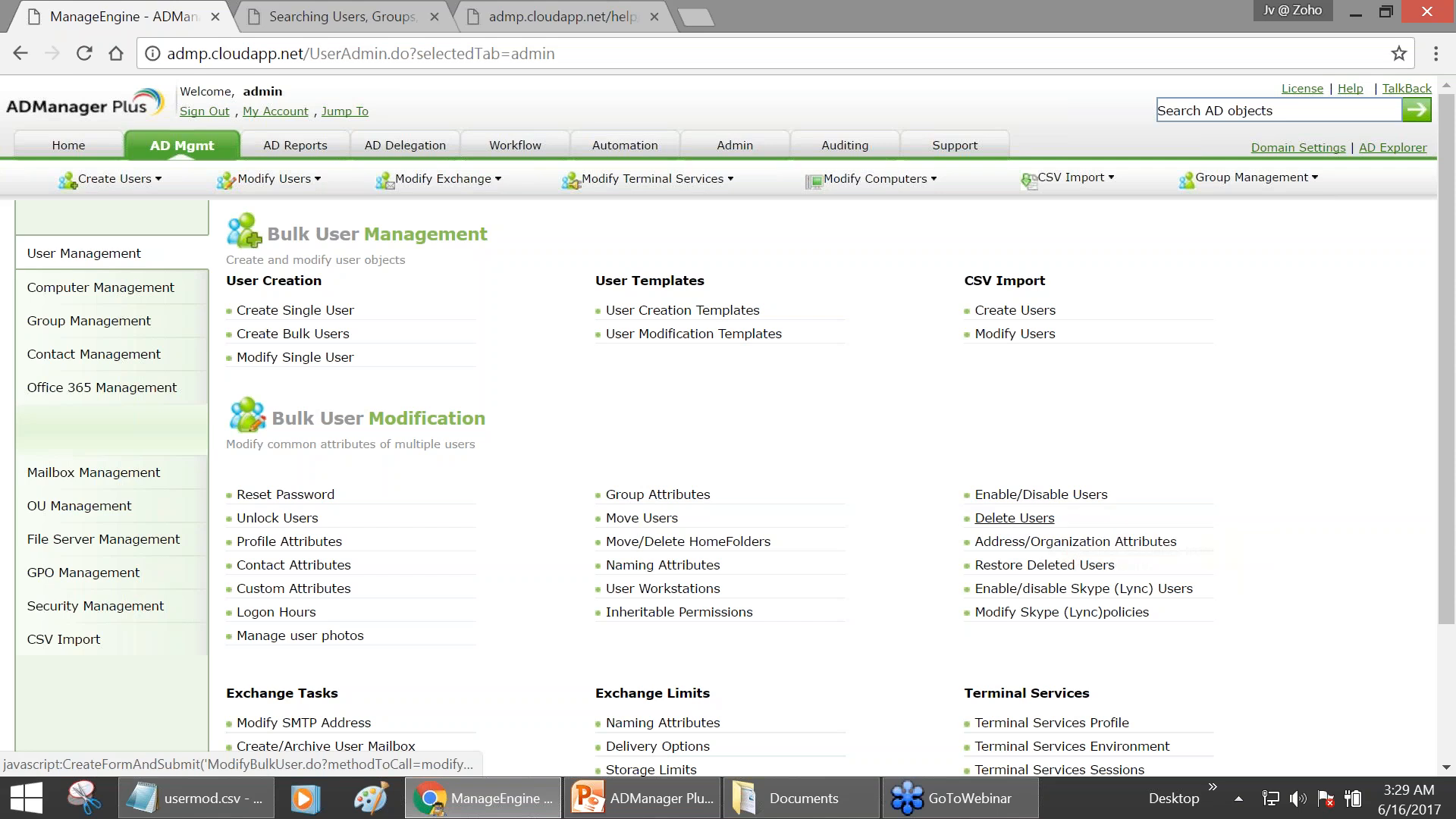
{"action": "left_click", "coordinate": [1036, 521]}
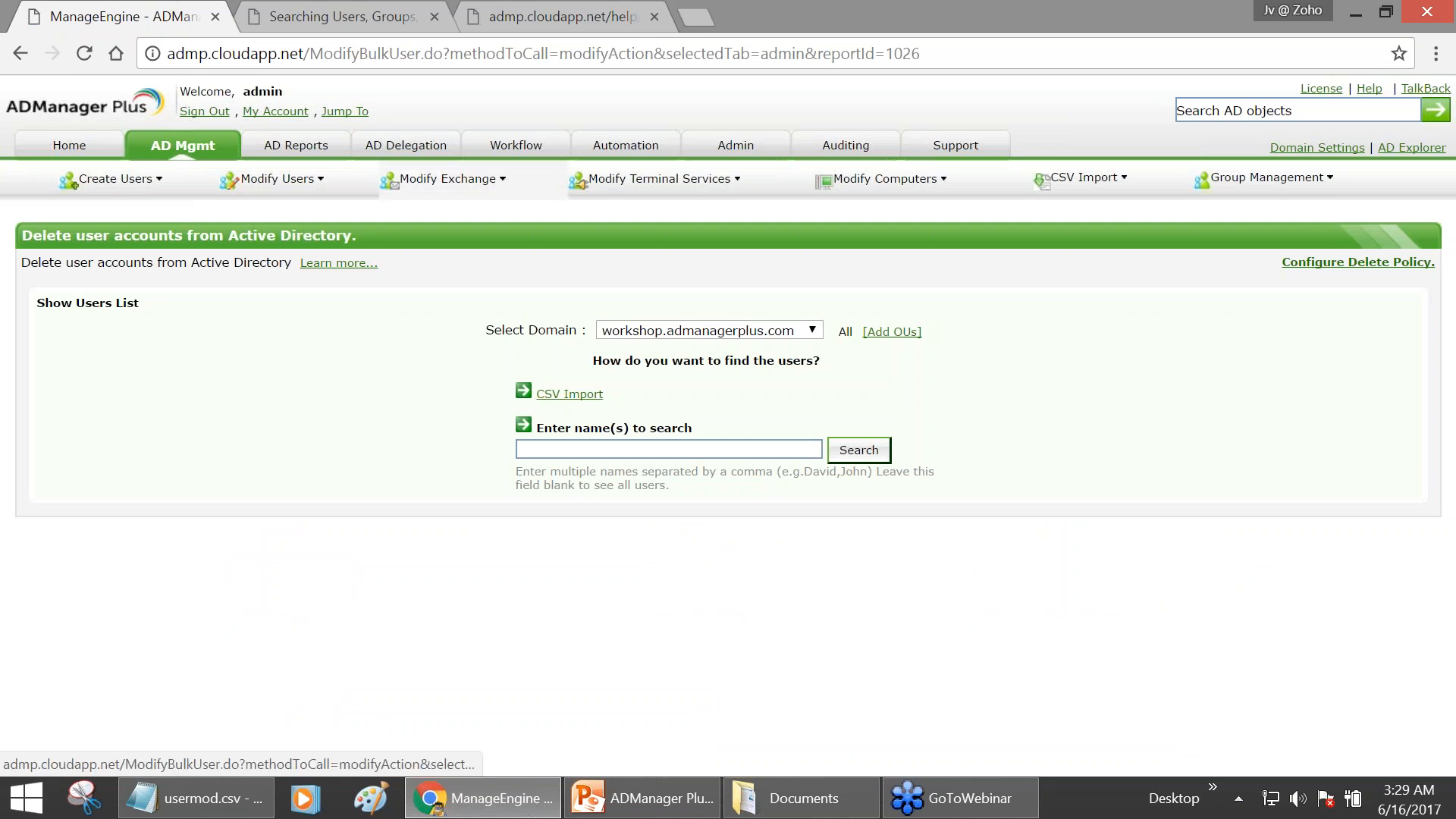
{"action": "left_click", "coordinate": [183, 147]}
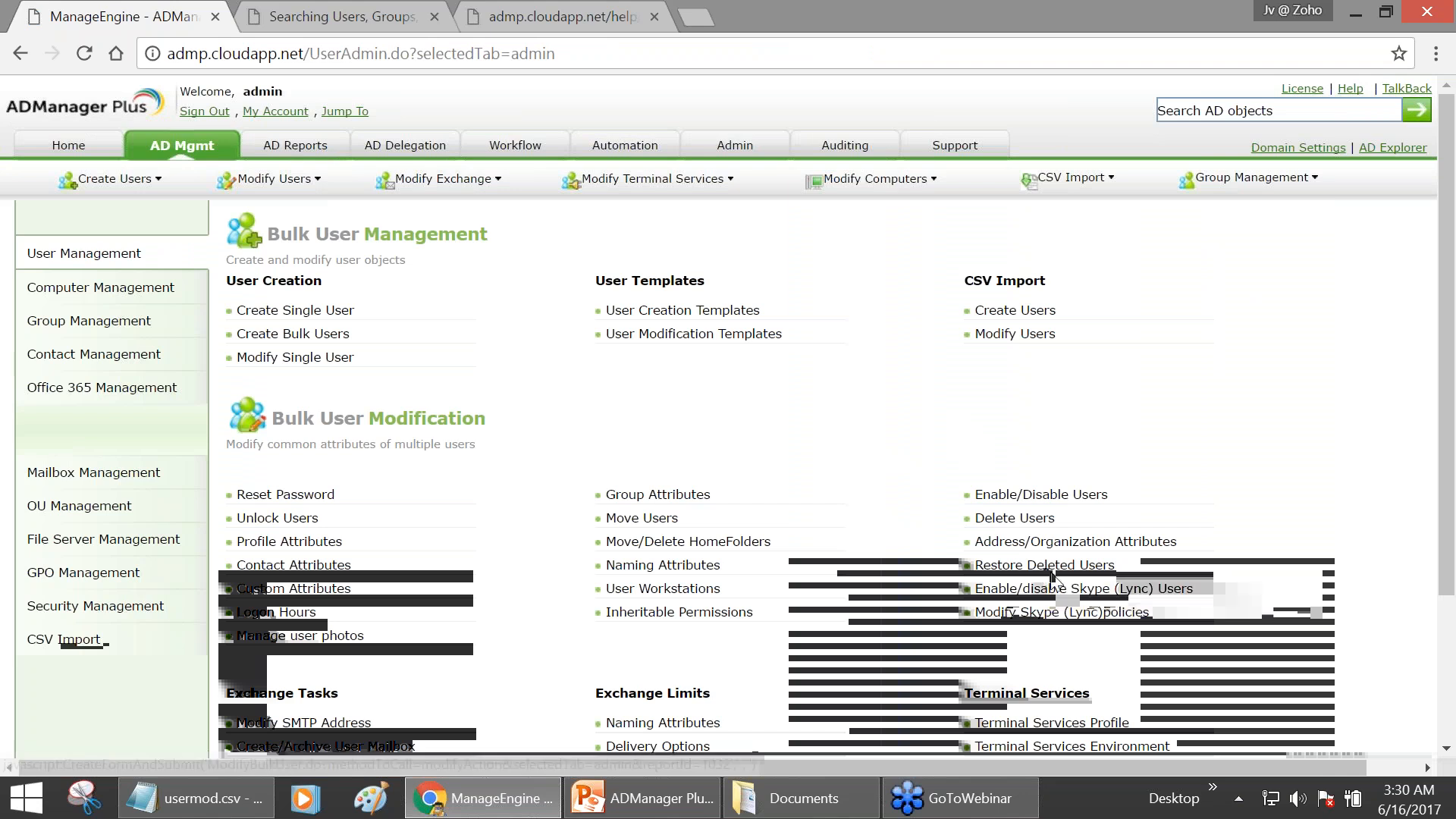
{"action": "scroll", "coordinate": [1094, 576], "scroll_direction": "down", "scroll_amount": 2}
{"action": "left_click", "coordinate": [1060, 479]}
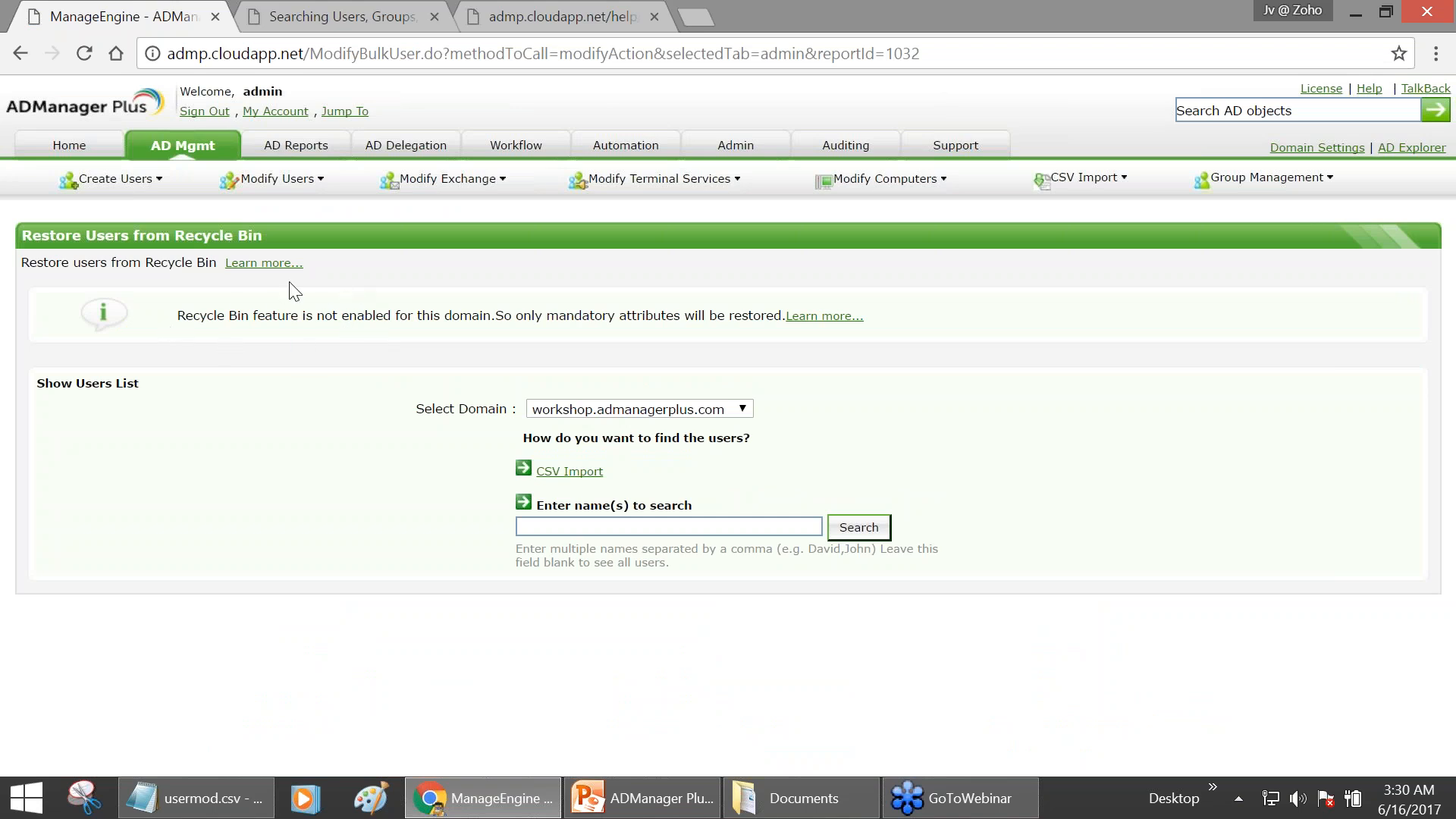
{"action": "left_click", "coordinate": [201, 150]}
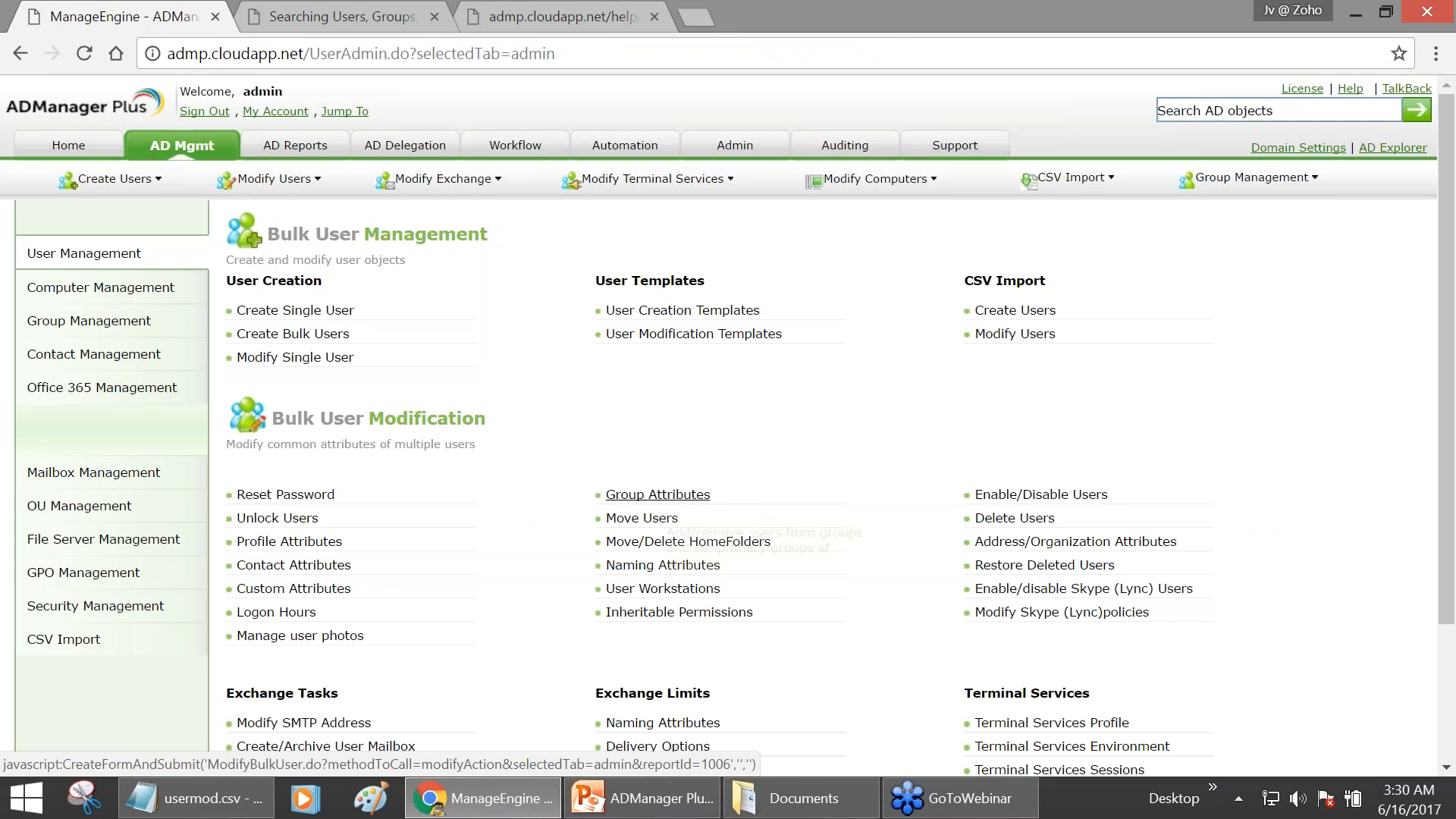
- Bring the ADManager Plus Workshop WEEK 2 PowerPoint deck to the front
{"action": "scroll", "coordinate": [1001, 549], "scroll_direction": "down", "scroll_amount": 3}
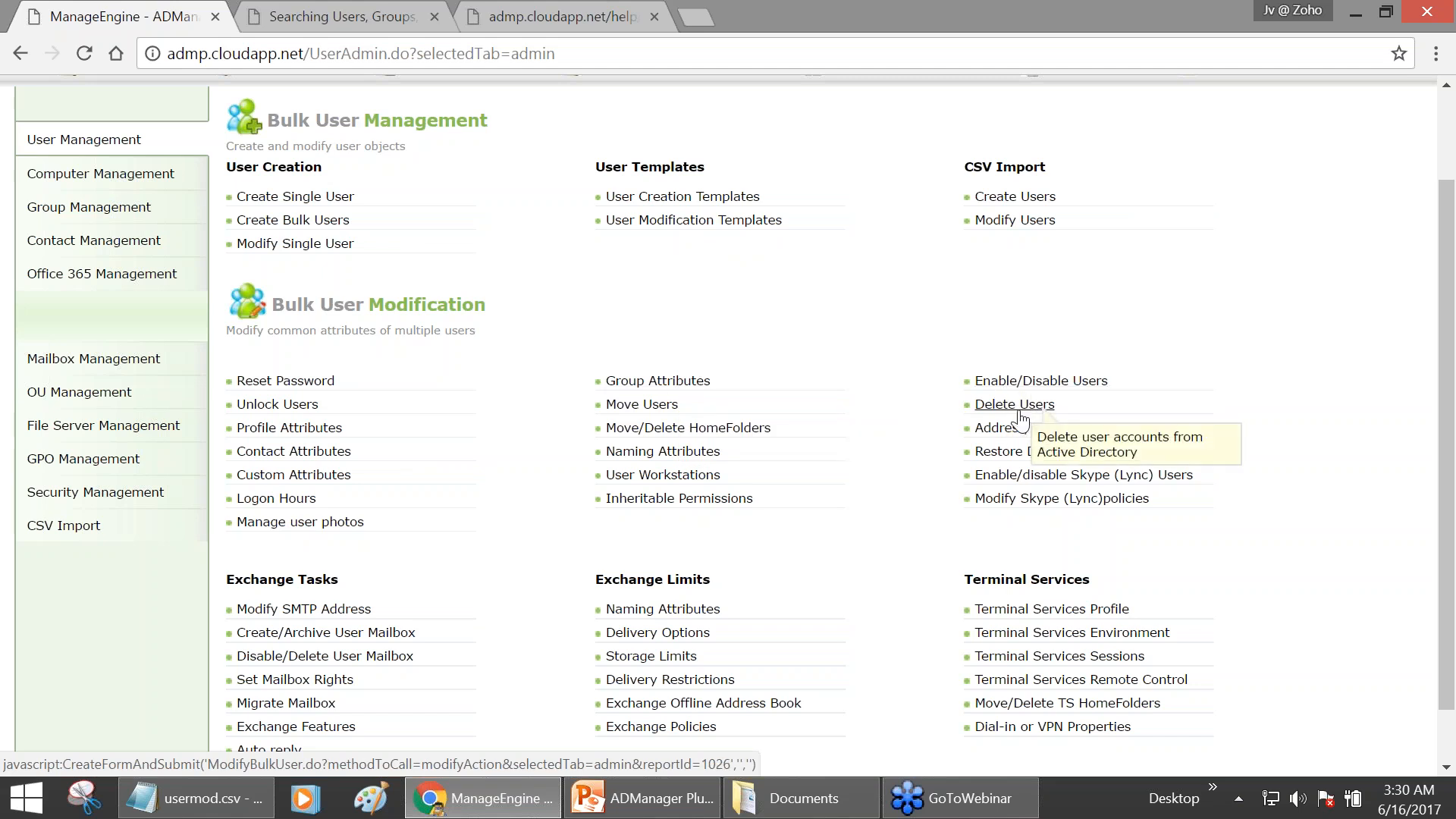
{"action": "left_click", "coordinate": [668, 796]}
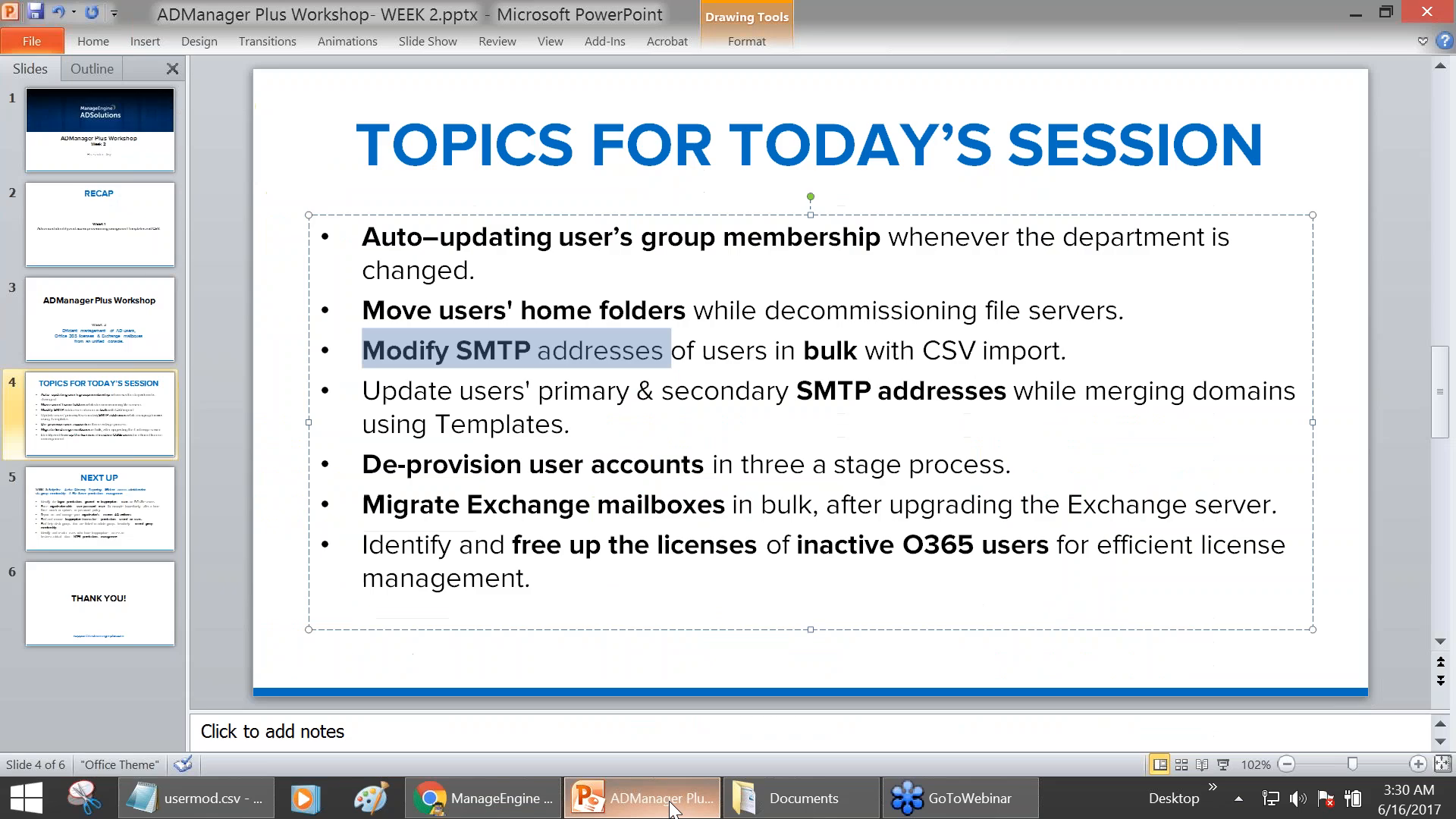
- Highlight the mailbox migration and O365 license agenda bullets, then return to ADManager Plus
{"action": "left_click_drag", "start_coordinate": [364, 505], "coordinate": [533, 578]}
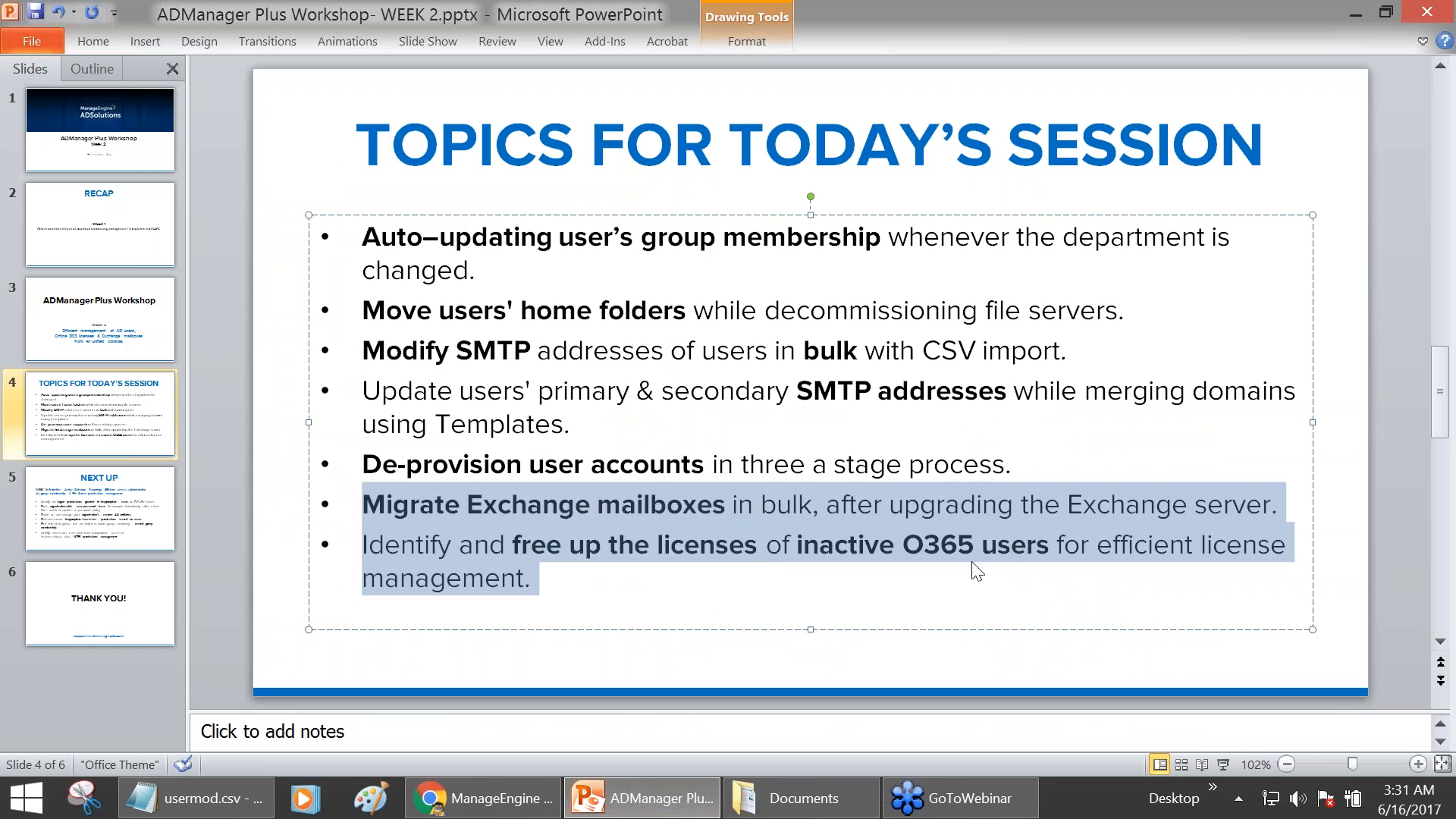
{"action": "left_click", "coordinate": [482, 798]}
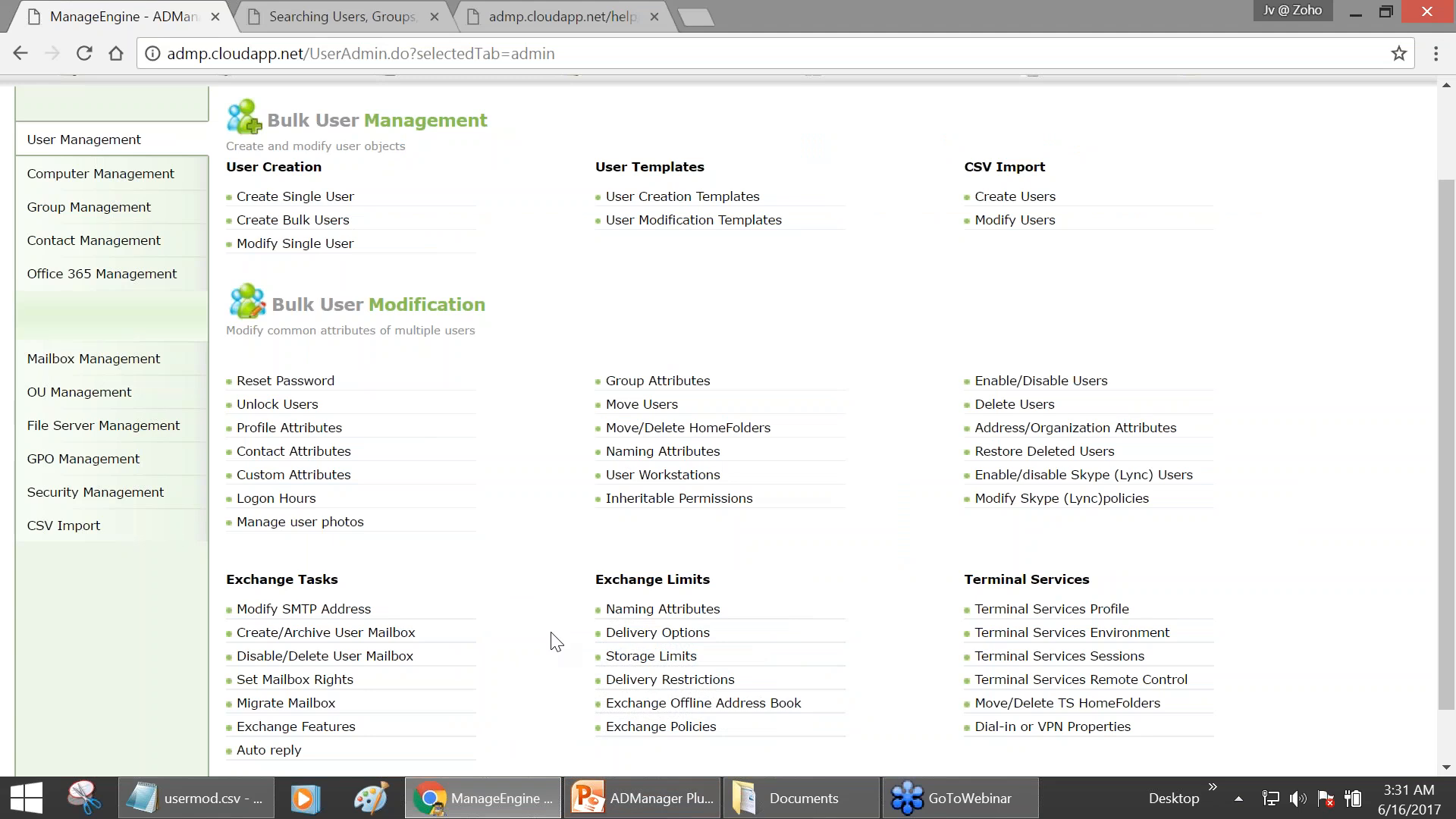
- Open the Migrate Mailbox task from the Exchange Tasks group
{"action": "scroll", "coordinate": [556, 641], "scroll_direction": "down", "scroll_amount": 1}
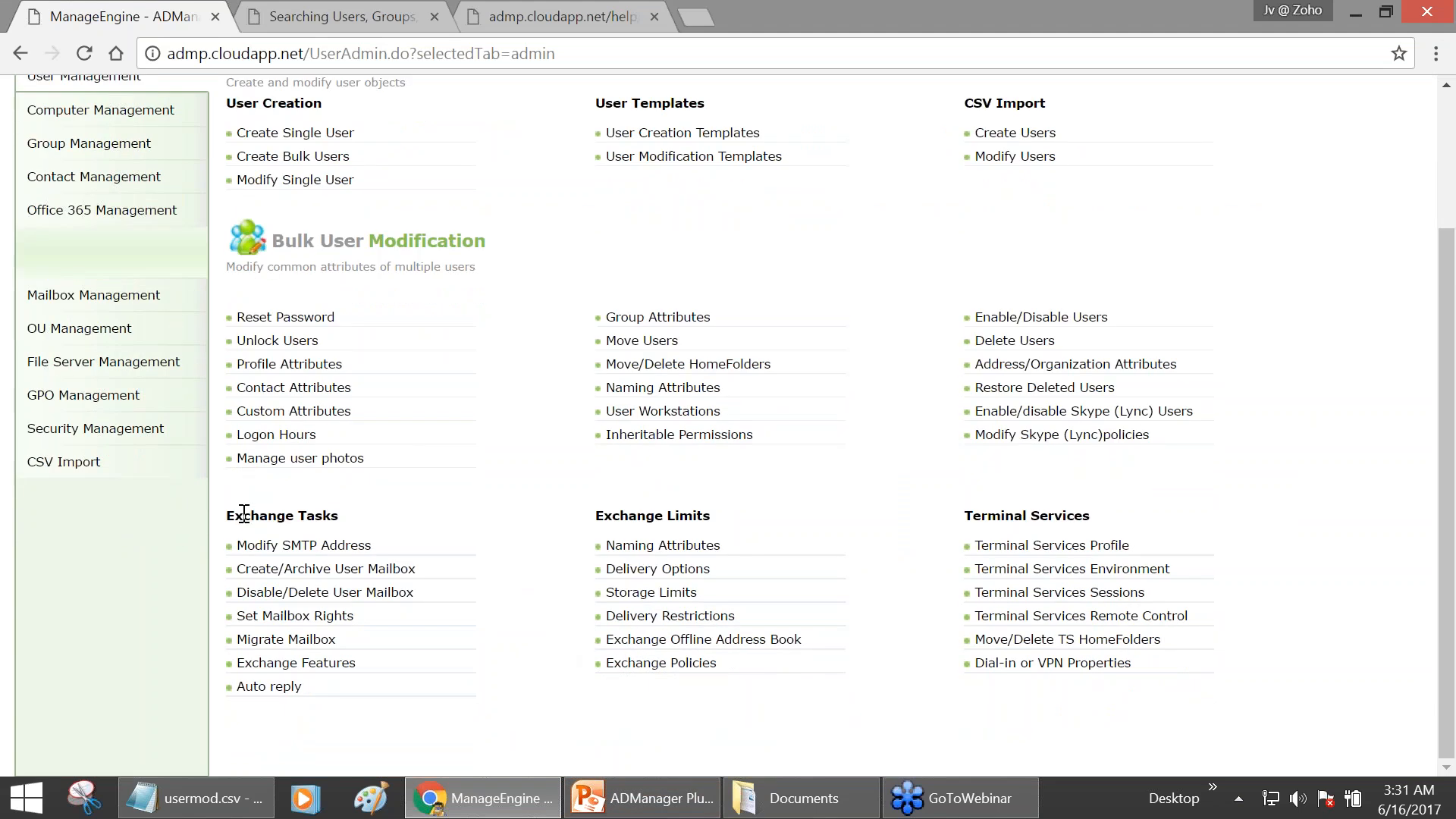
{"action": "left_click_drag", "start_coordinate": [226, 515], "coordinate": [338, 517]}
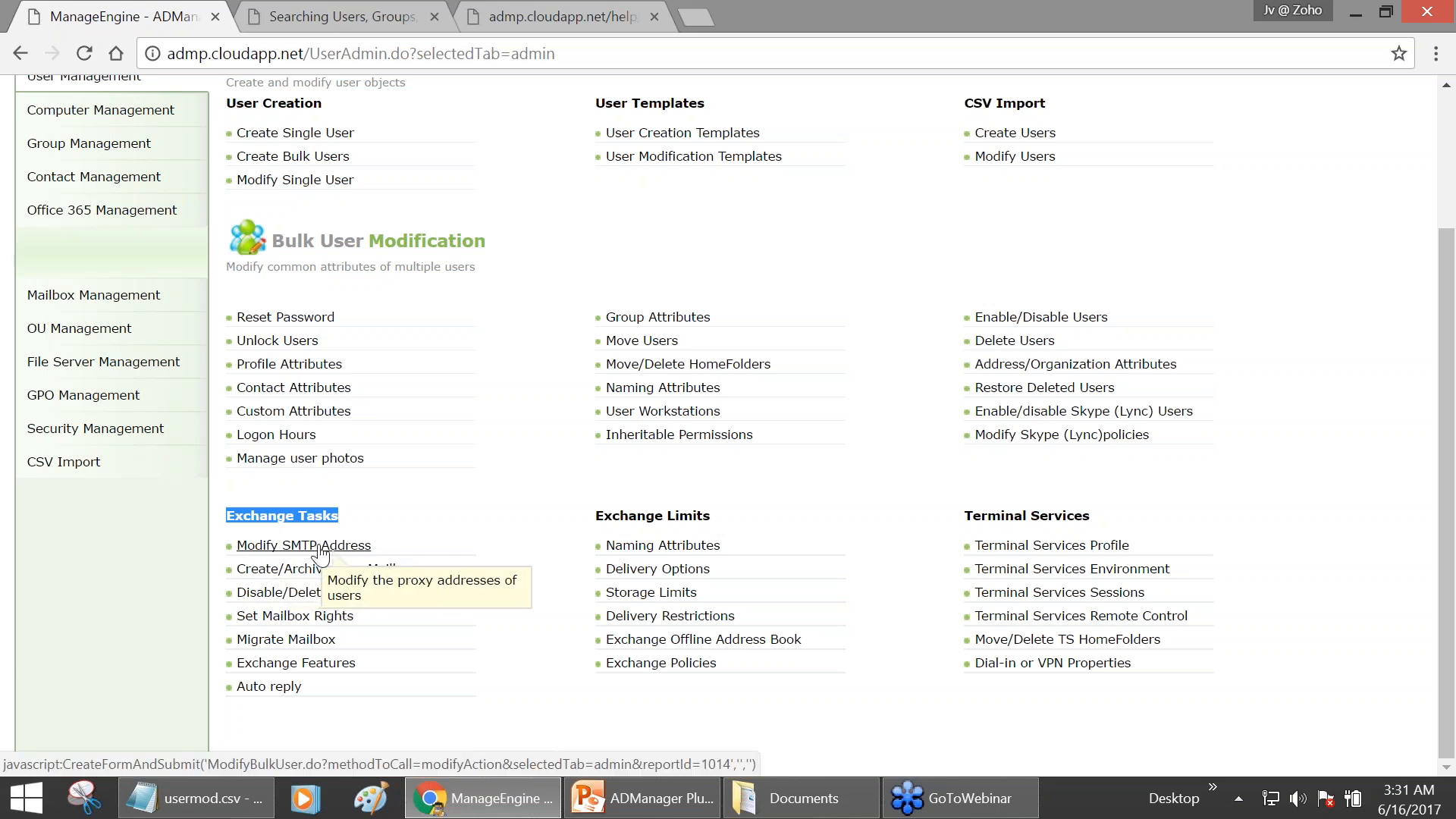
{"action": "left_click", "coordinate": [299, 642]}
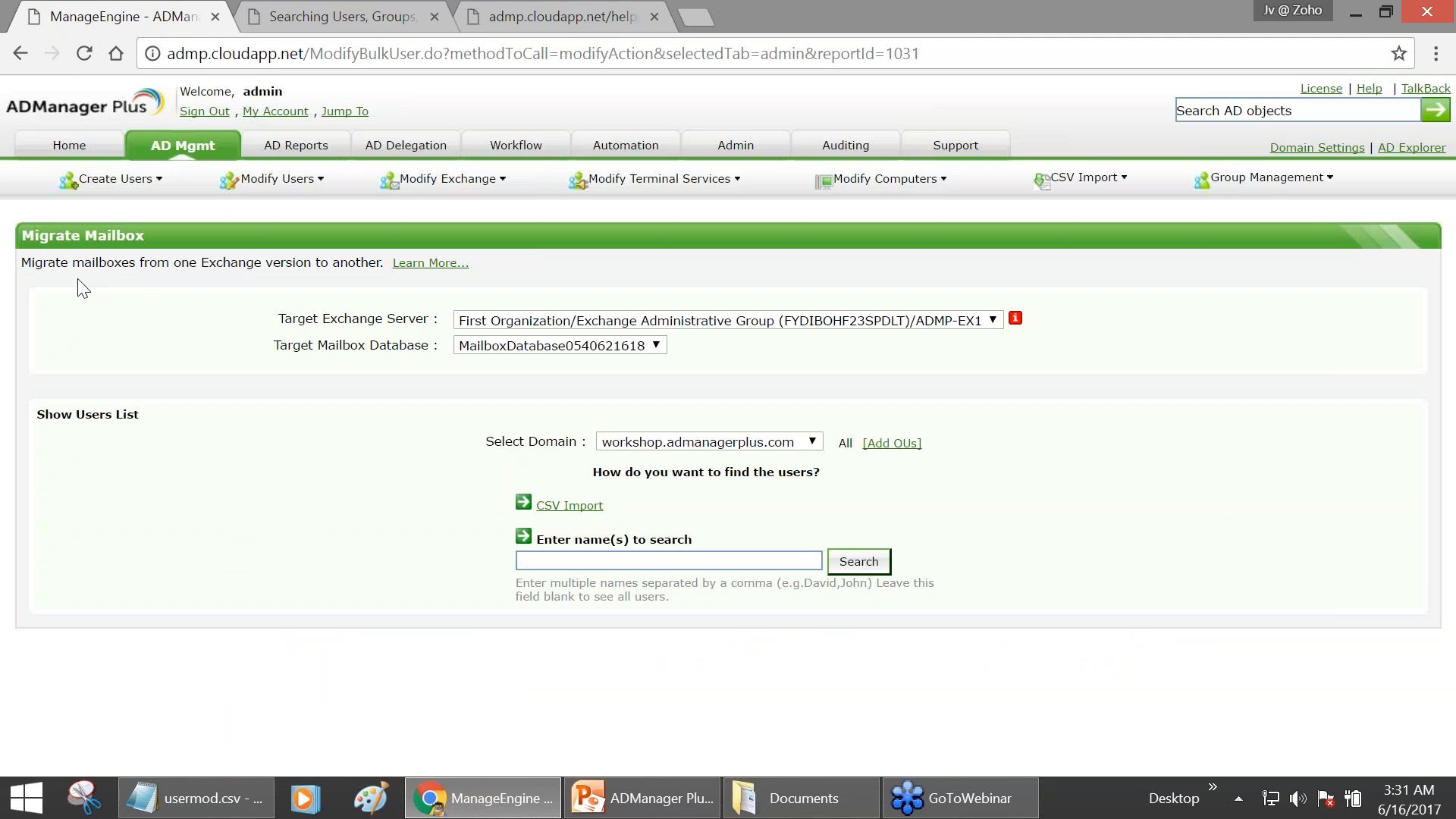
- Keep ADMP-EX1 as the target server and choose MailboxDatabase1 as the target database
{"action": "left_click", "coordinate": [510, 322]}
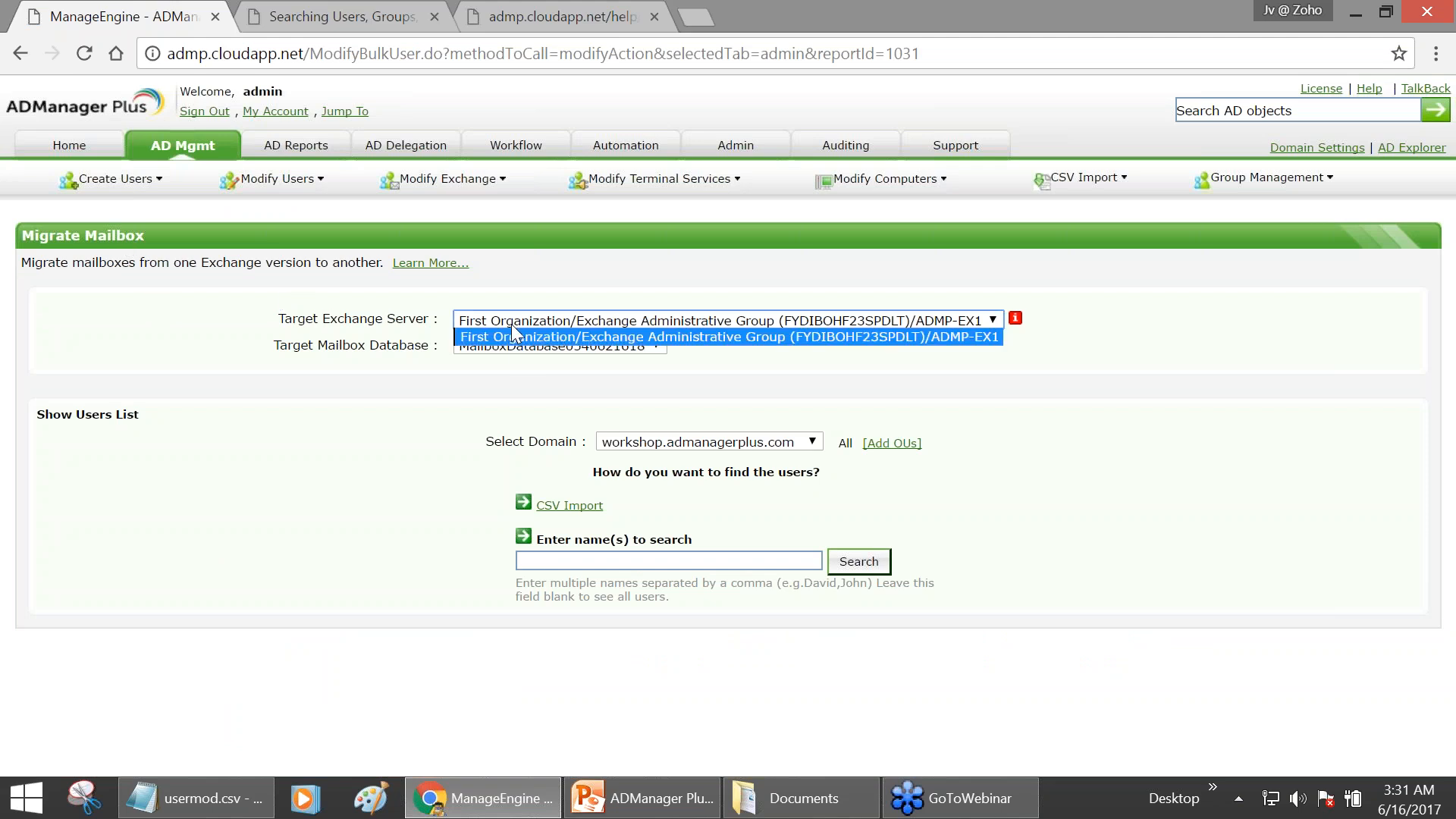
{"action": "left_click", "coordinate": [512, 341]}
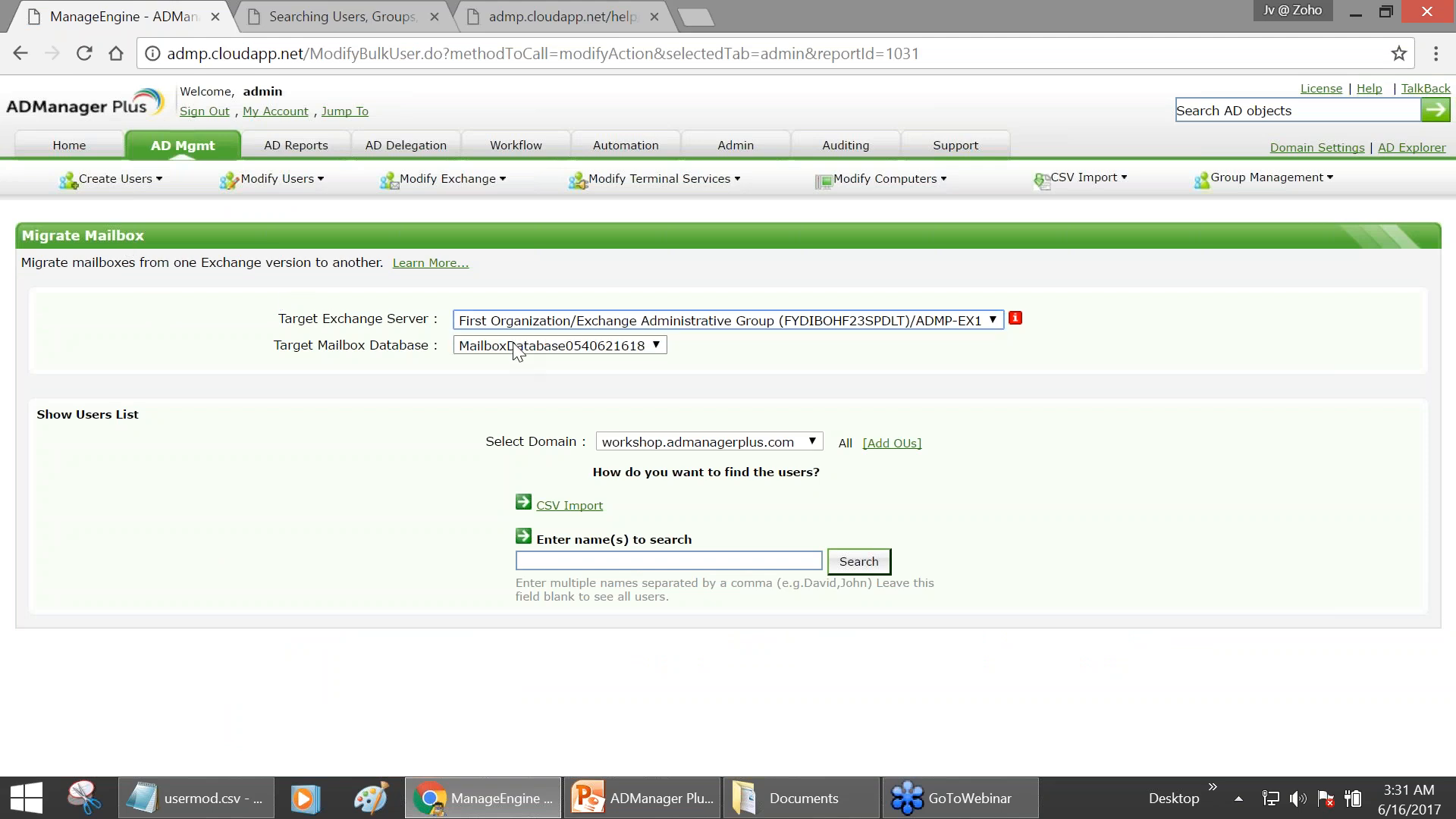
{"action": "left_click", "coordinate": [513, 345]}
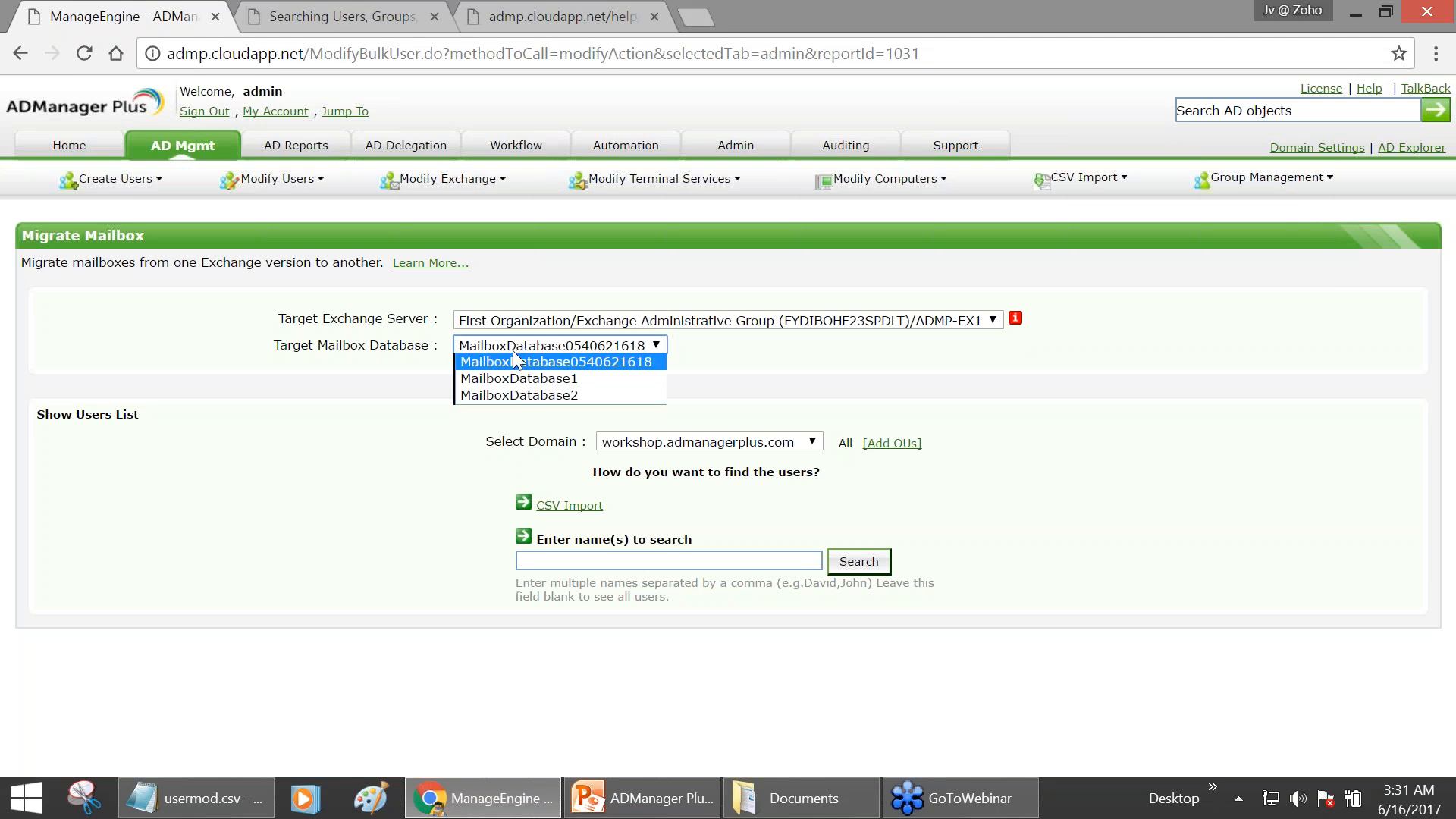
{"action": "left_click", "coordinate": [515, 379]}
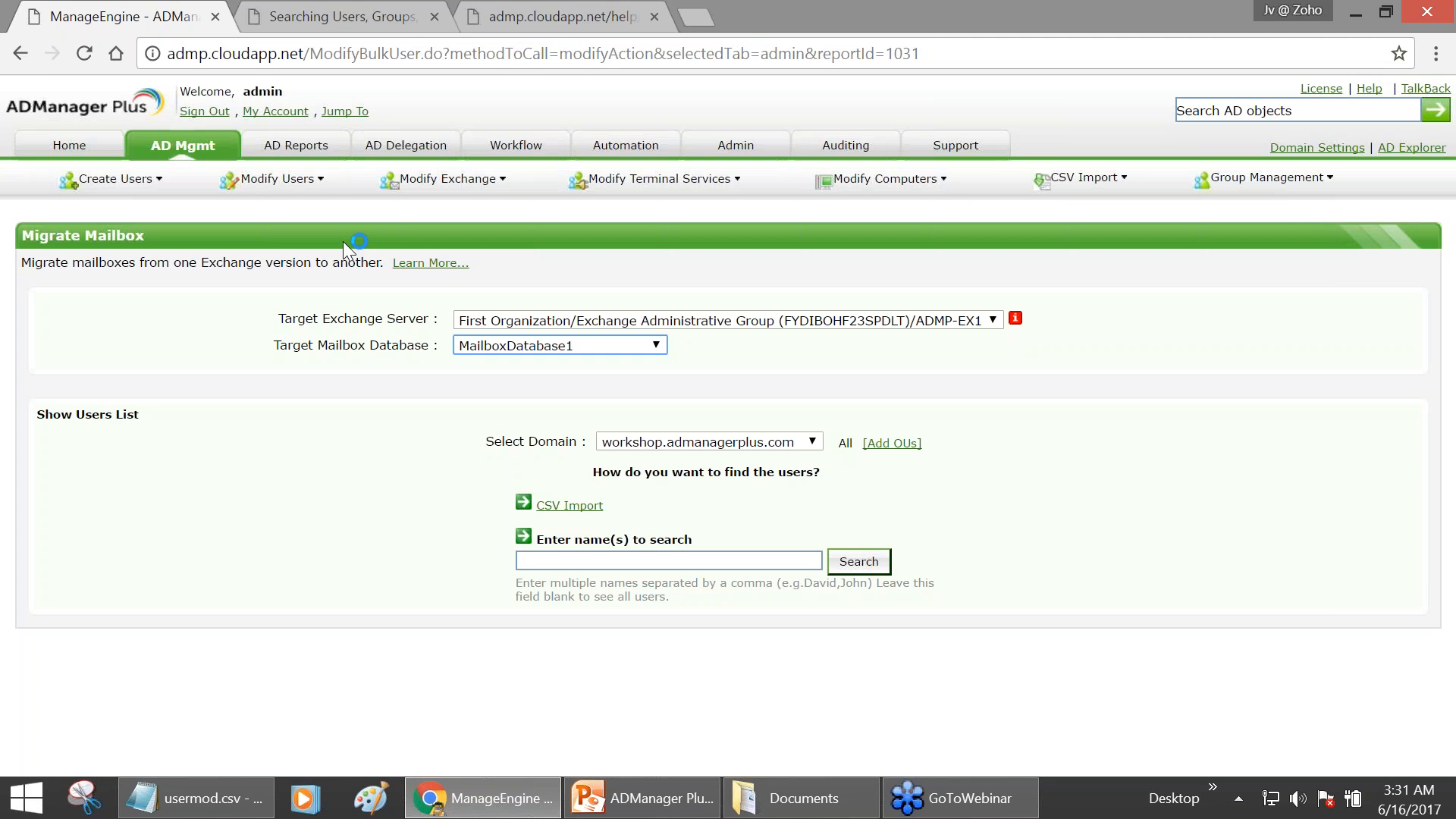
{"action": "left_click", "coordinate": [193, 146]}
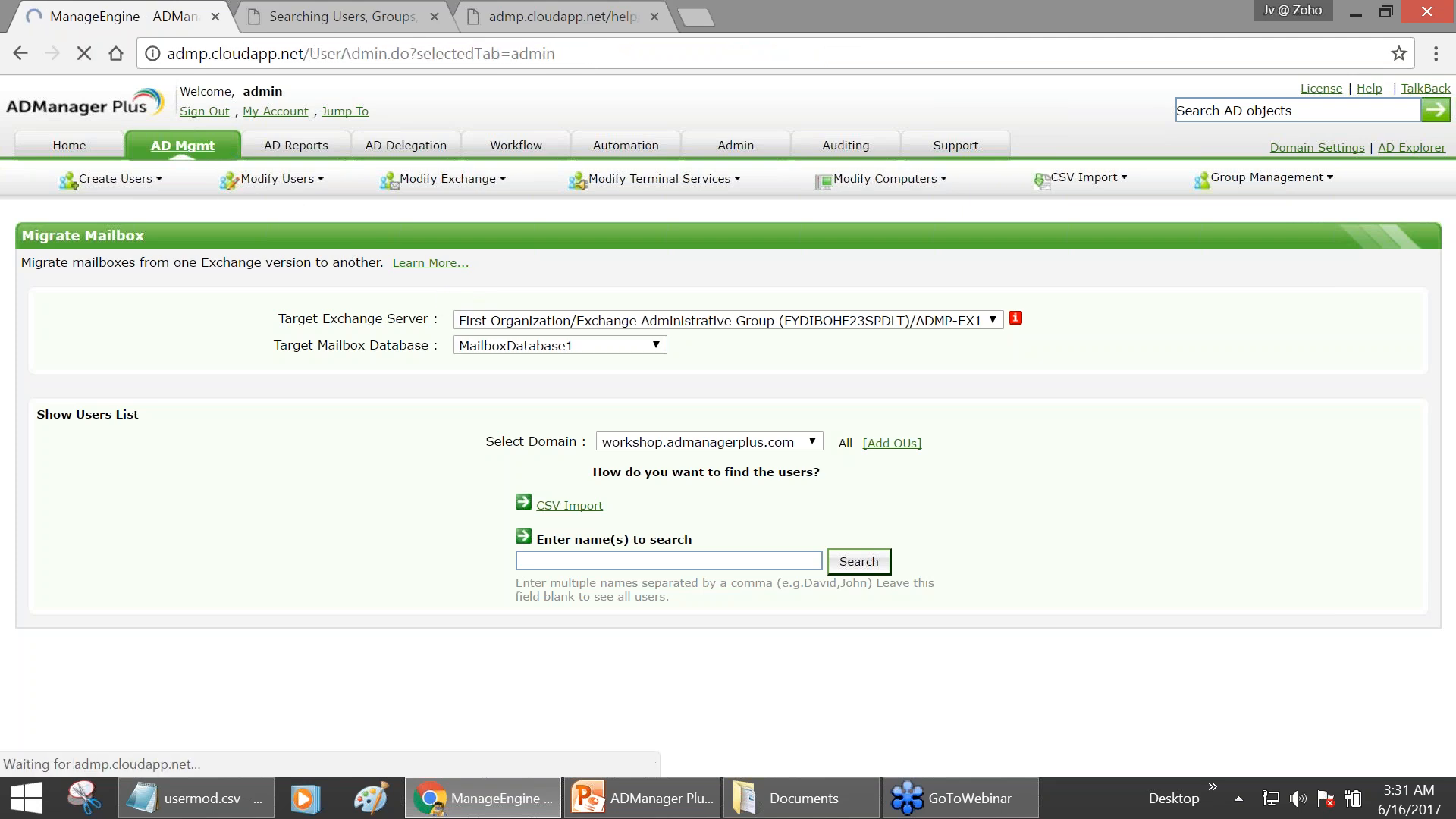
- Reopen Migrate Mailbox briefly, then go back to the Bulk User Management overview
{"action": "scroll", "coordinate": [310, 719], "scroll_direction": "down", "scroll_amount": 3}
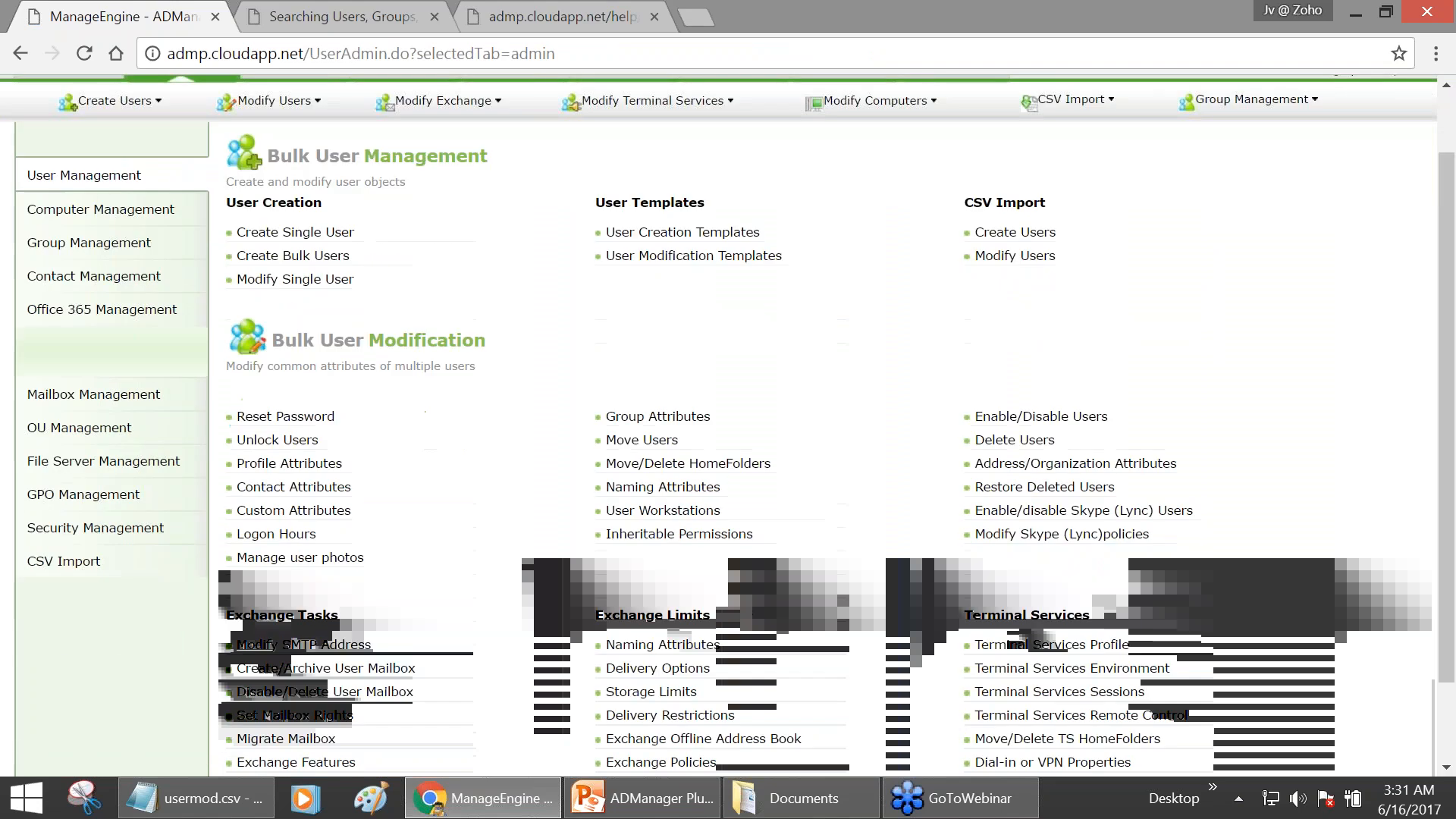
{"action": "left_click", "coordinate": [307, 709]}
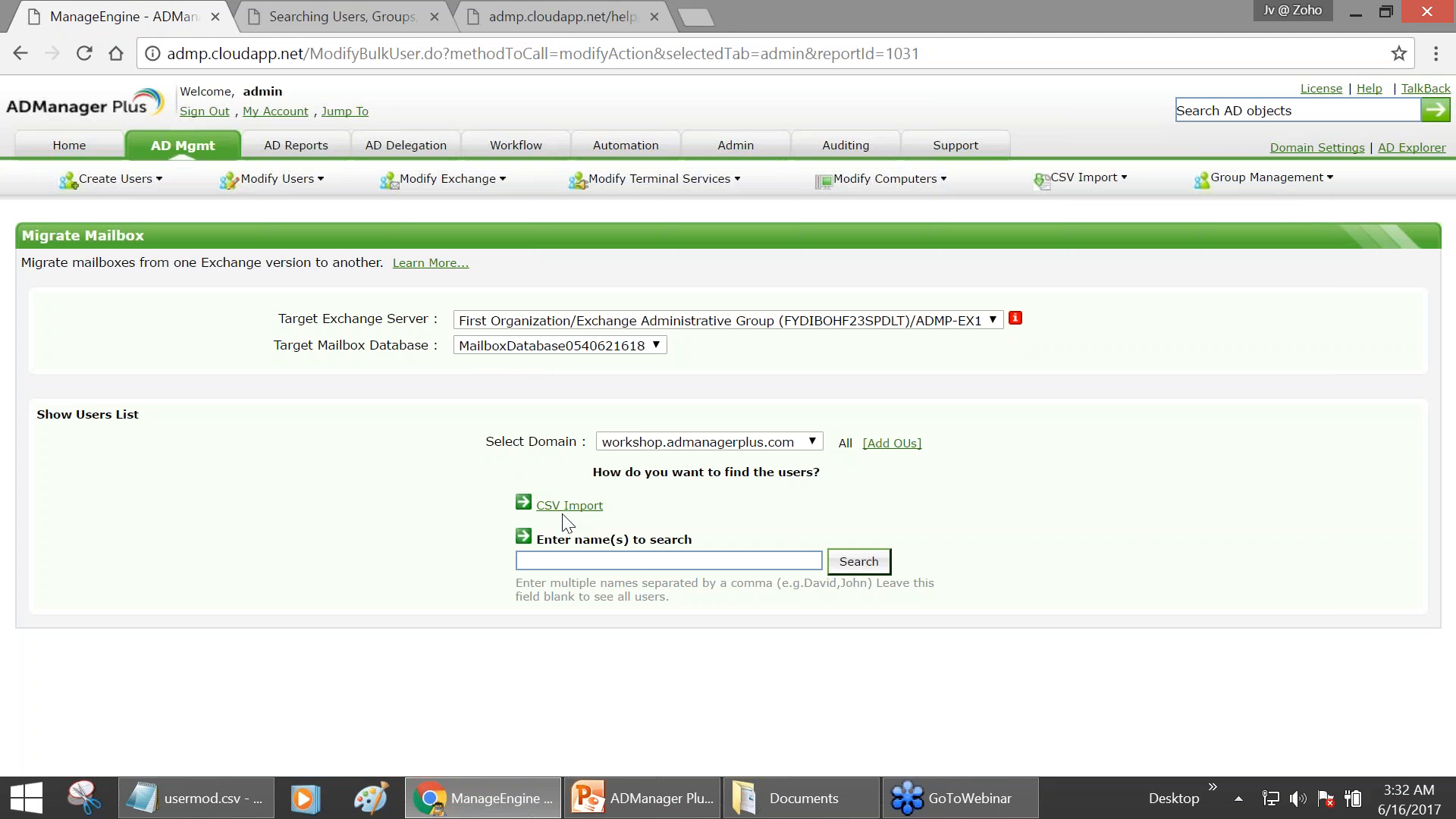
{"action": "left_click", "coordinate": [216, 154]}
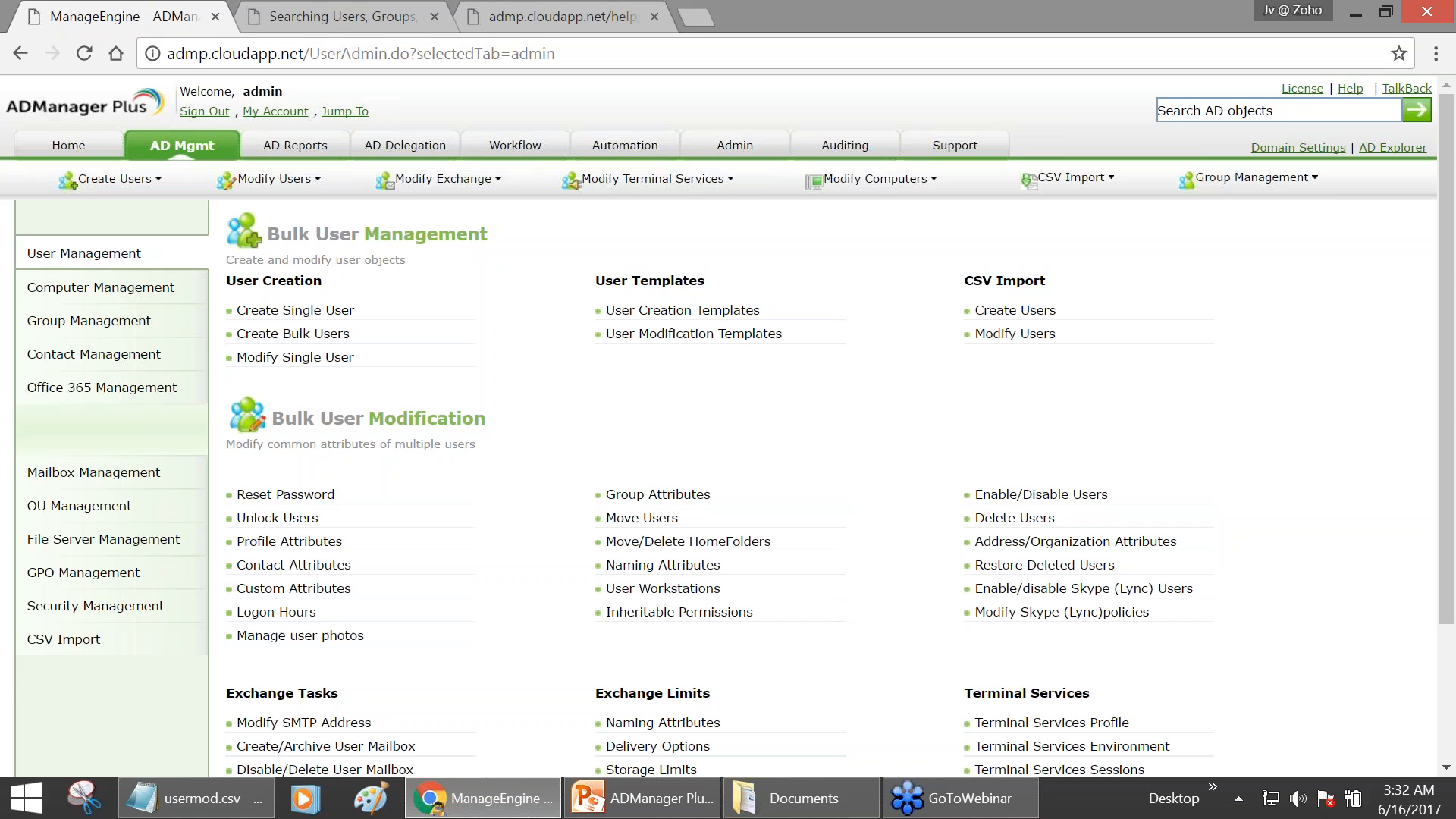
- Show the Office 365 Management tasks from the AD Mgmt left navigation
{"action": "scroll", "coordinate": [727, 426], "scroll_direction": "down", "scroll_amount": 1}
{"action": "scroll", "coordinate": [234, 573], "scroll_direction": "down", "scroll_amount": 2}
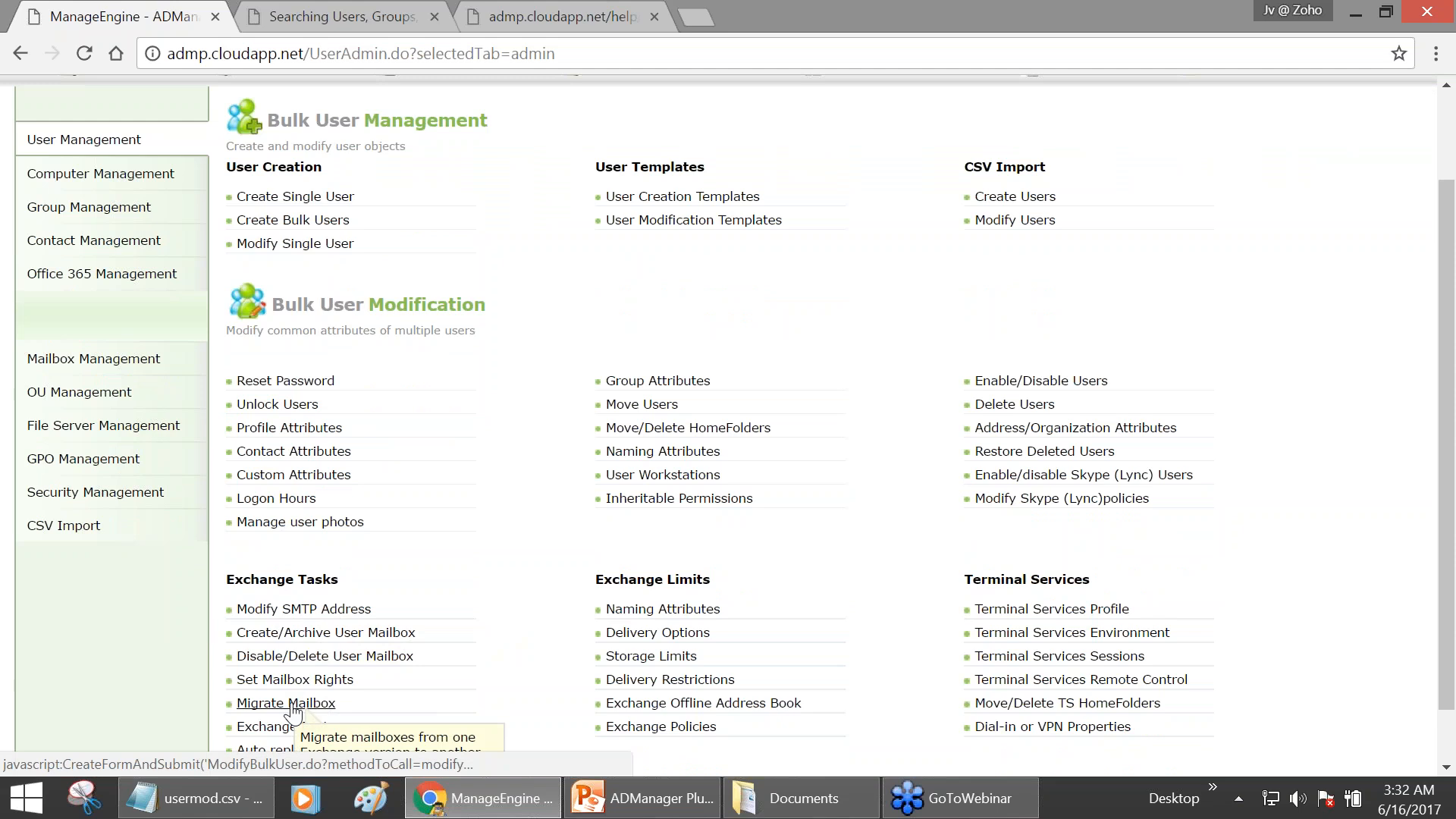
{"action": "scroll", "coordinate": [474, 618], "scroll_direction": "down", "scroll_amount": 1}
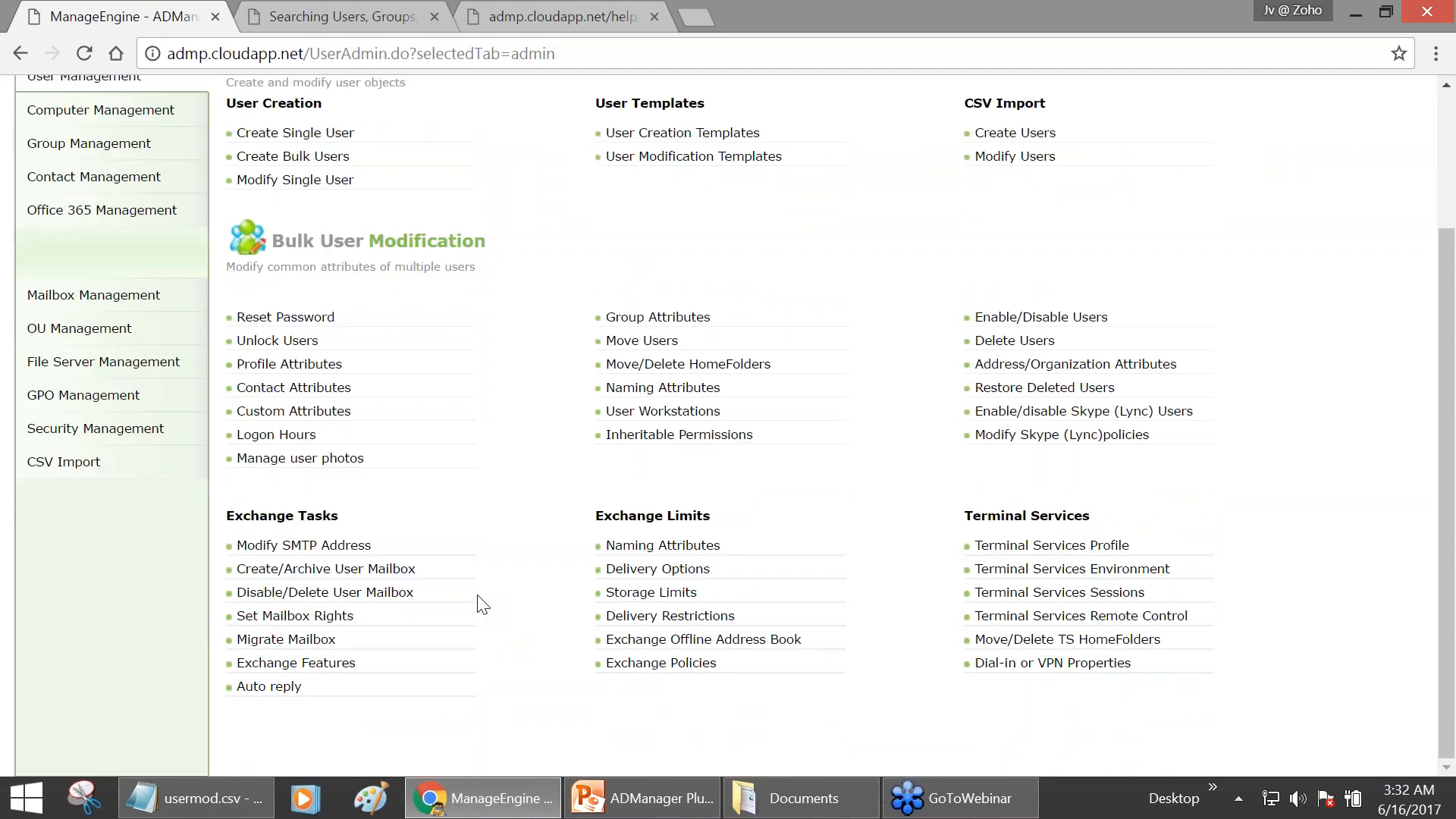
{"action": "scroll", "coordinate": [520, 557], "scroll_direction": "up", "scroll_amount": 2}
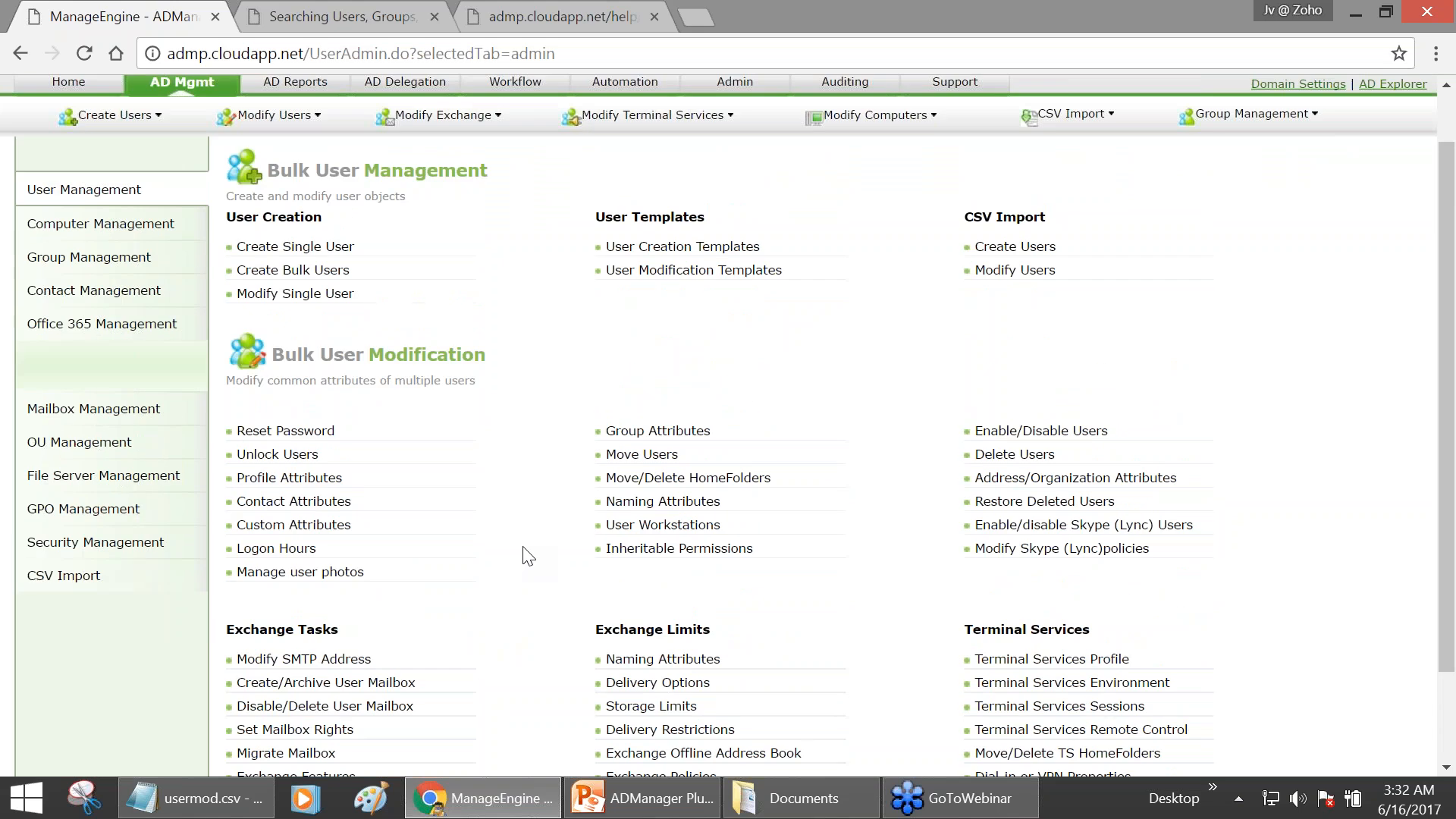
{"action": "scroll", "coordinate": [529, 556], "scroll_direction": "up", "scroll_amount": 1}
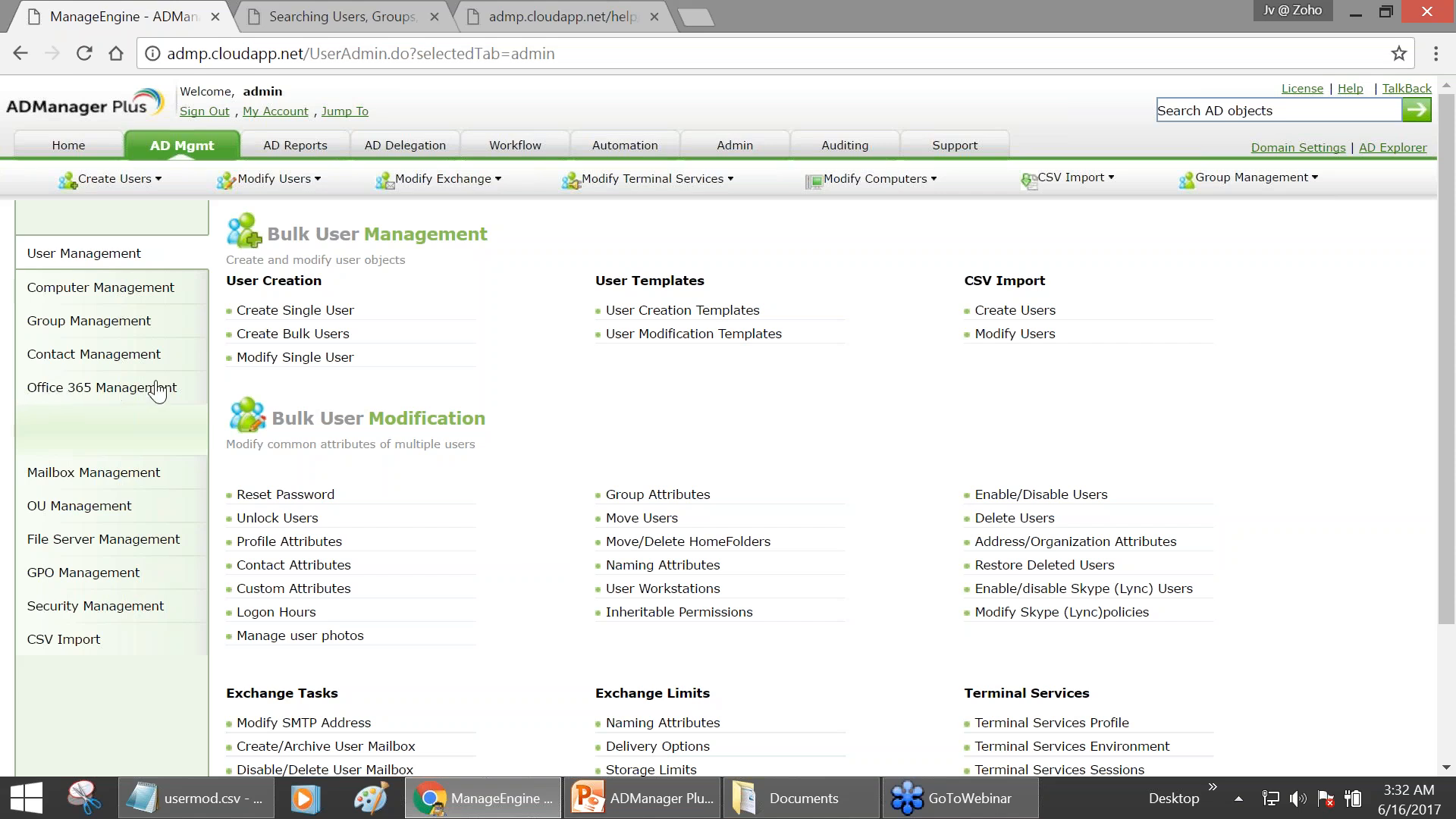
{"action": "left_click", "coordinate": [127, 395]}
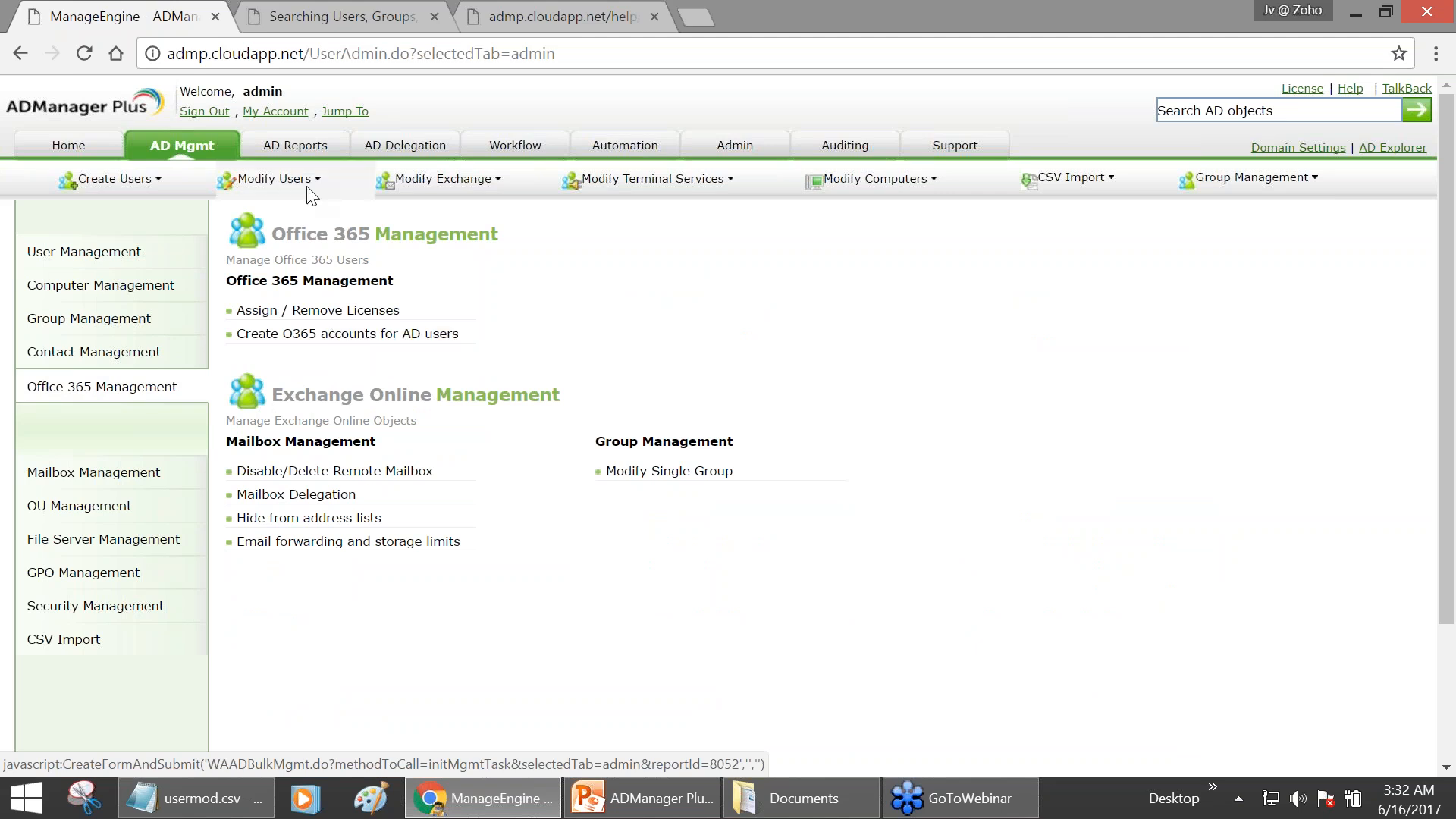
- View the Office 365 Inactive Users report under AD Reports, then return to AD Mgmt
{"action": "left_click", "coordinate": [295, 144]}
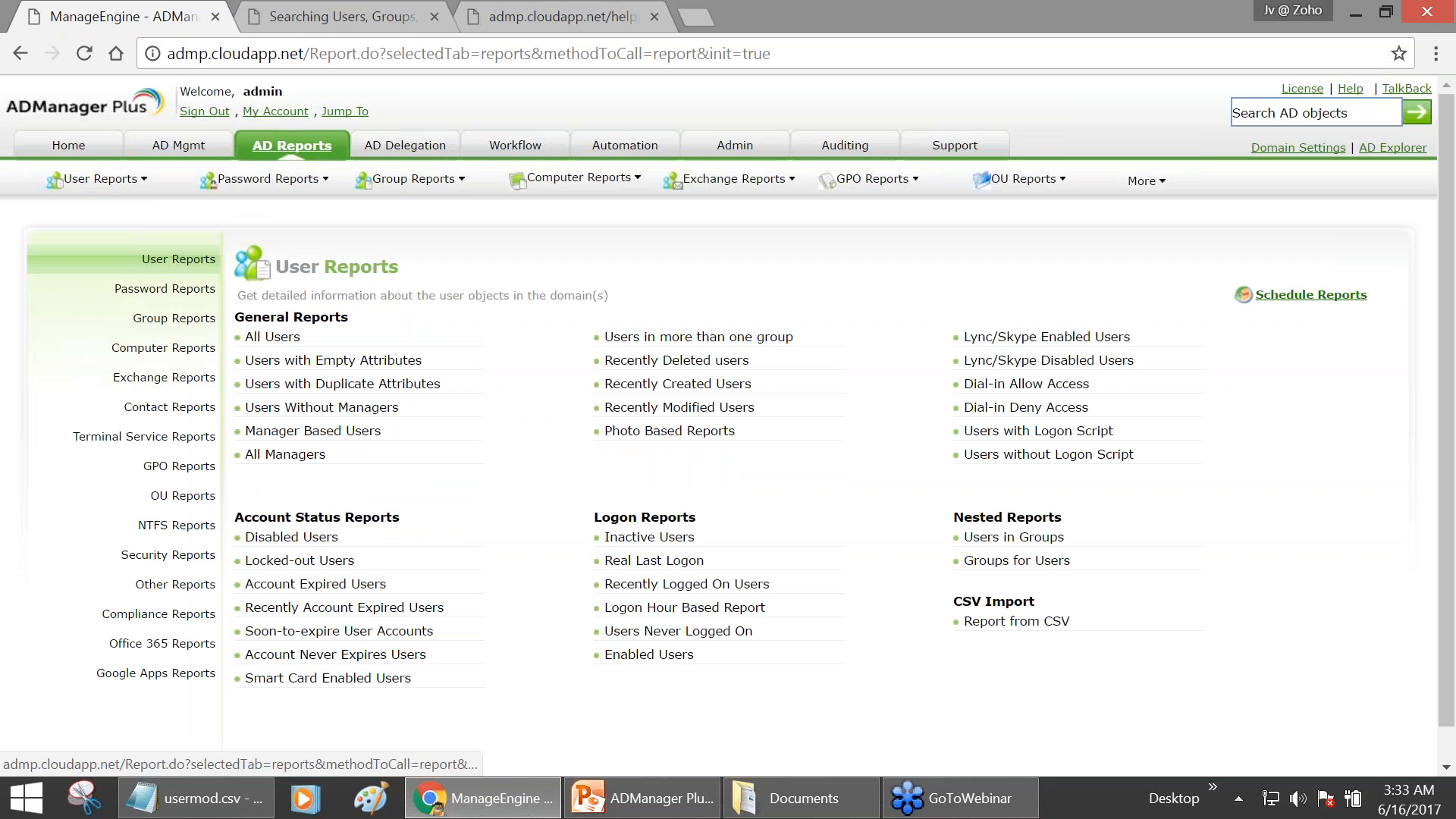
{"action": "left_click", "coordinate": [162, 643]}
{"action": "right_click", "coordinate": [162, 643]}
{"action": "key", "text": "Escape"}
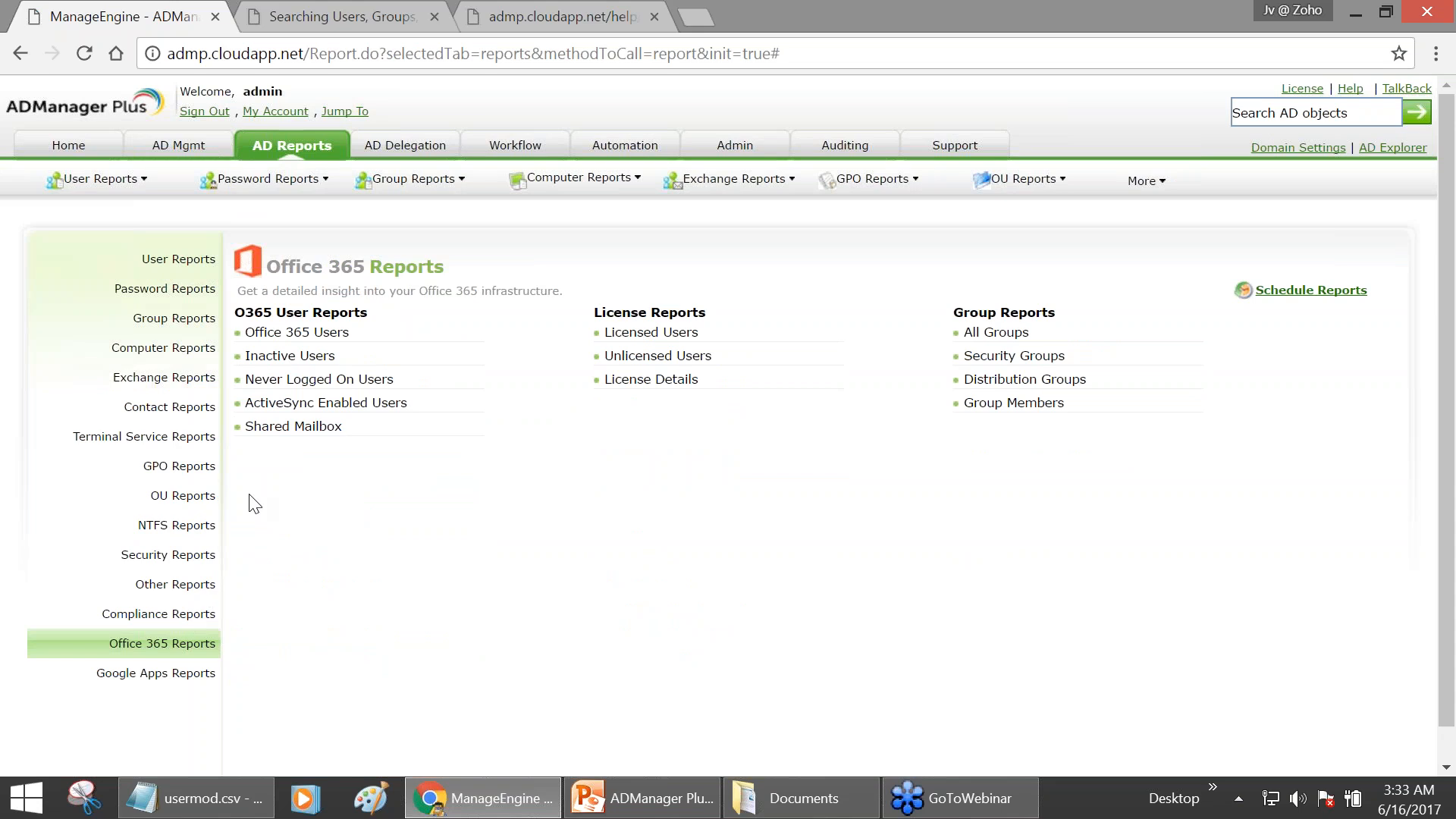
{"action": "left_click", "coordinate": [289, 356]}
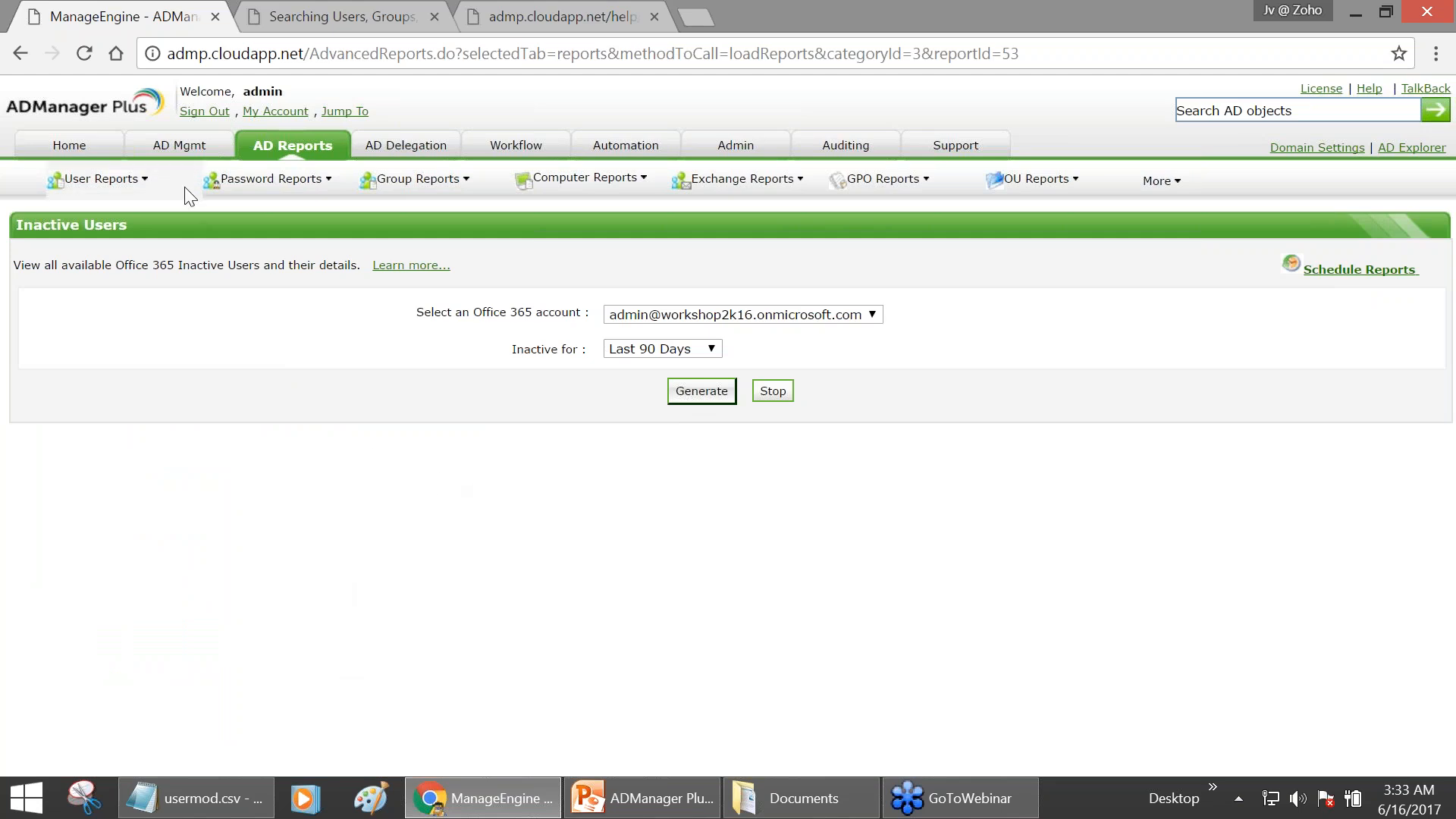
{"action": "left_click", "coordinate": [178, 156]}
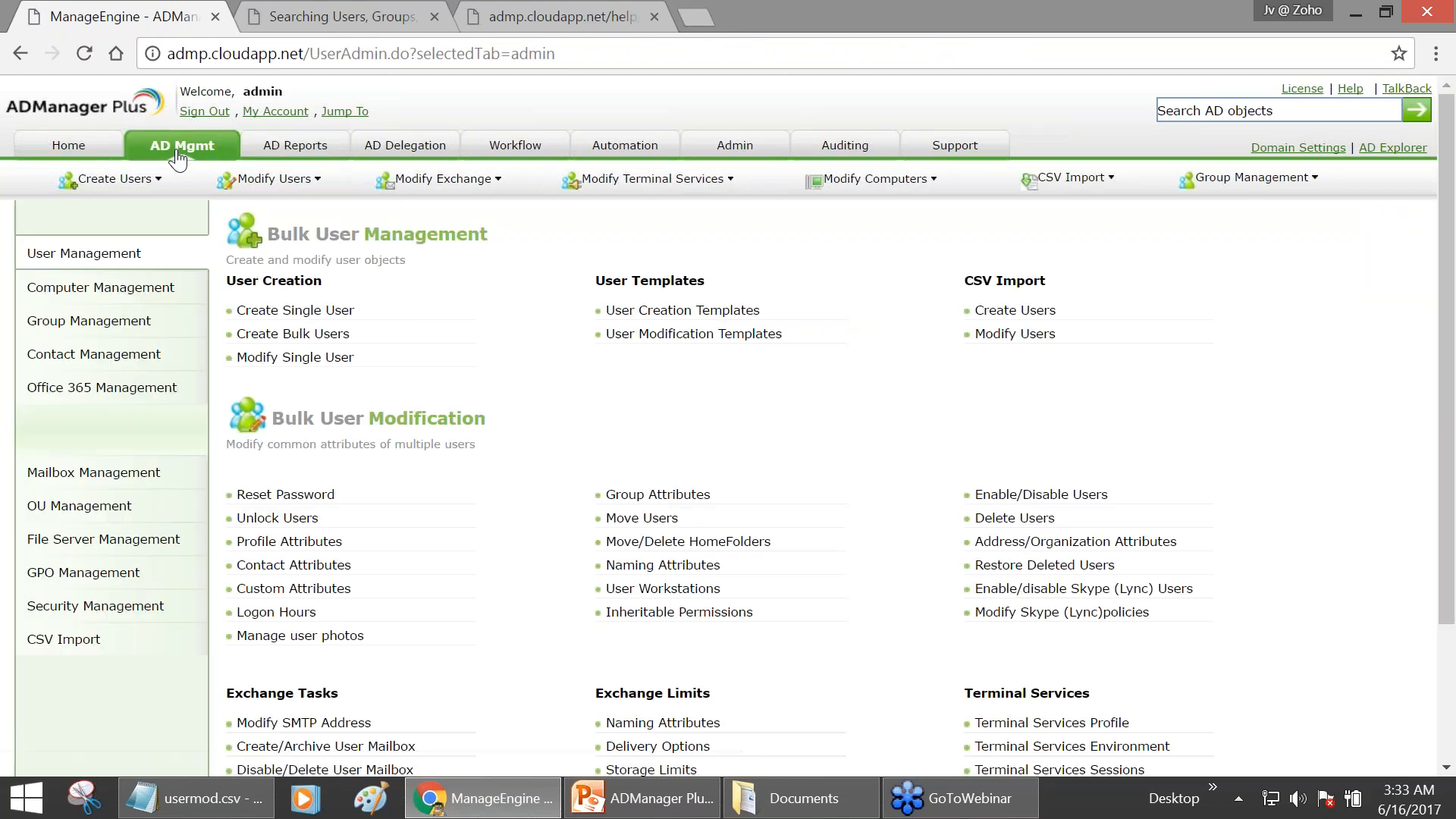
- Open Assign / Remove Licenses from the Office 365 Management tasks
{"action": "left_click", "coordinate": [138, 389]}
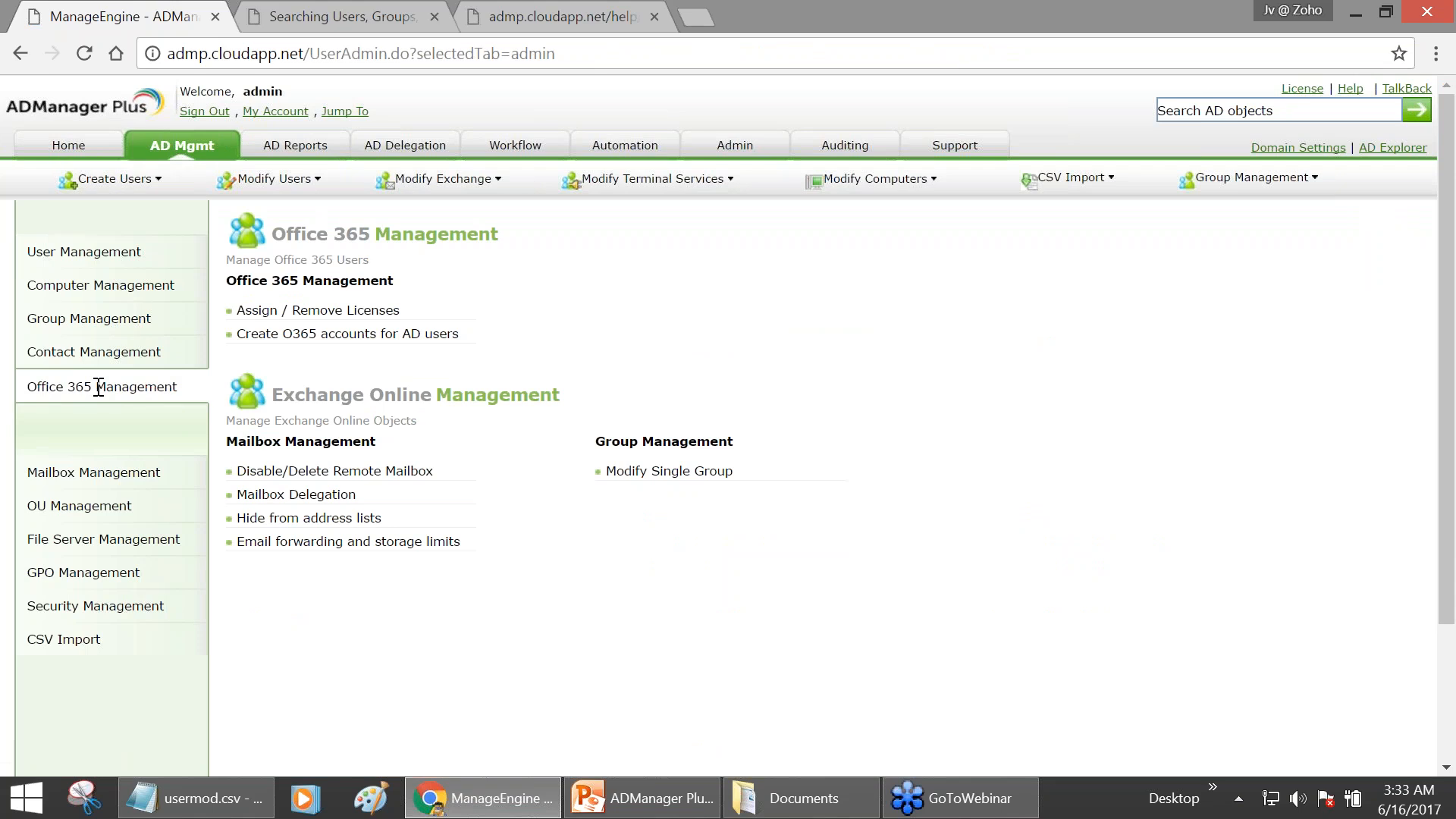
{"action": "left_click", "coordinate": [334, 315]}
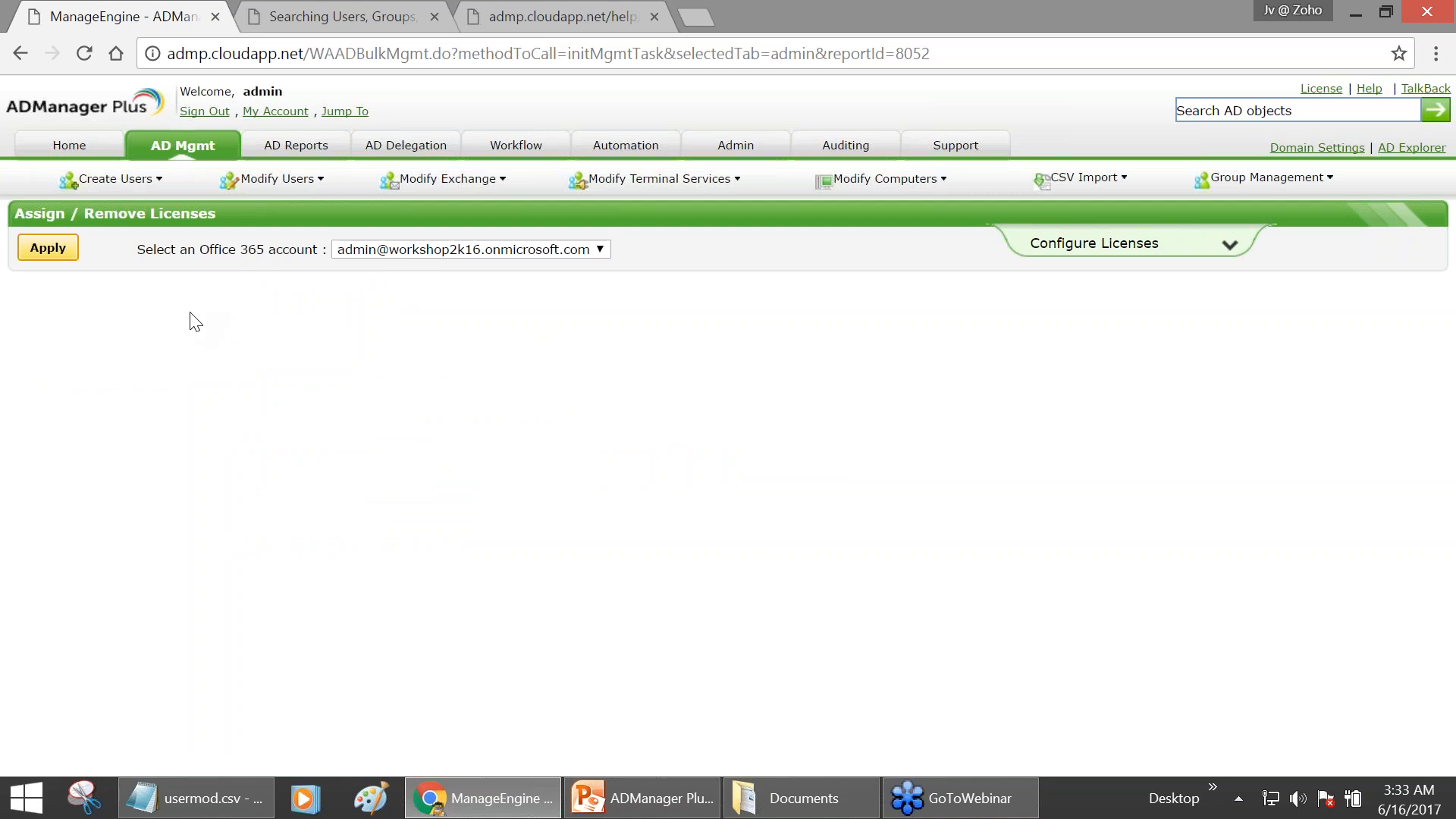
- Try Apply with no user selected, dismiss the warning, and review the search fields
{"action": "left_click", "coordinate": [50, 253]}
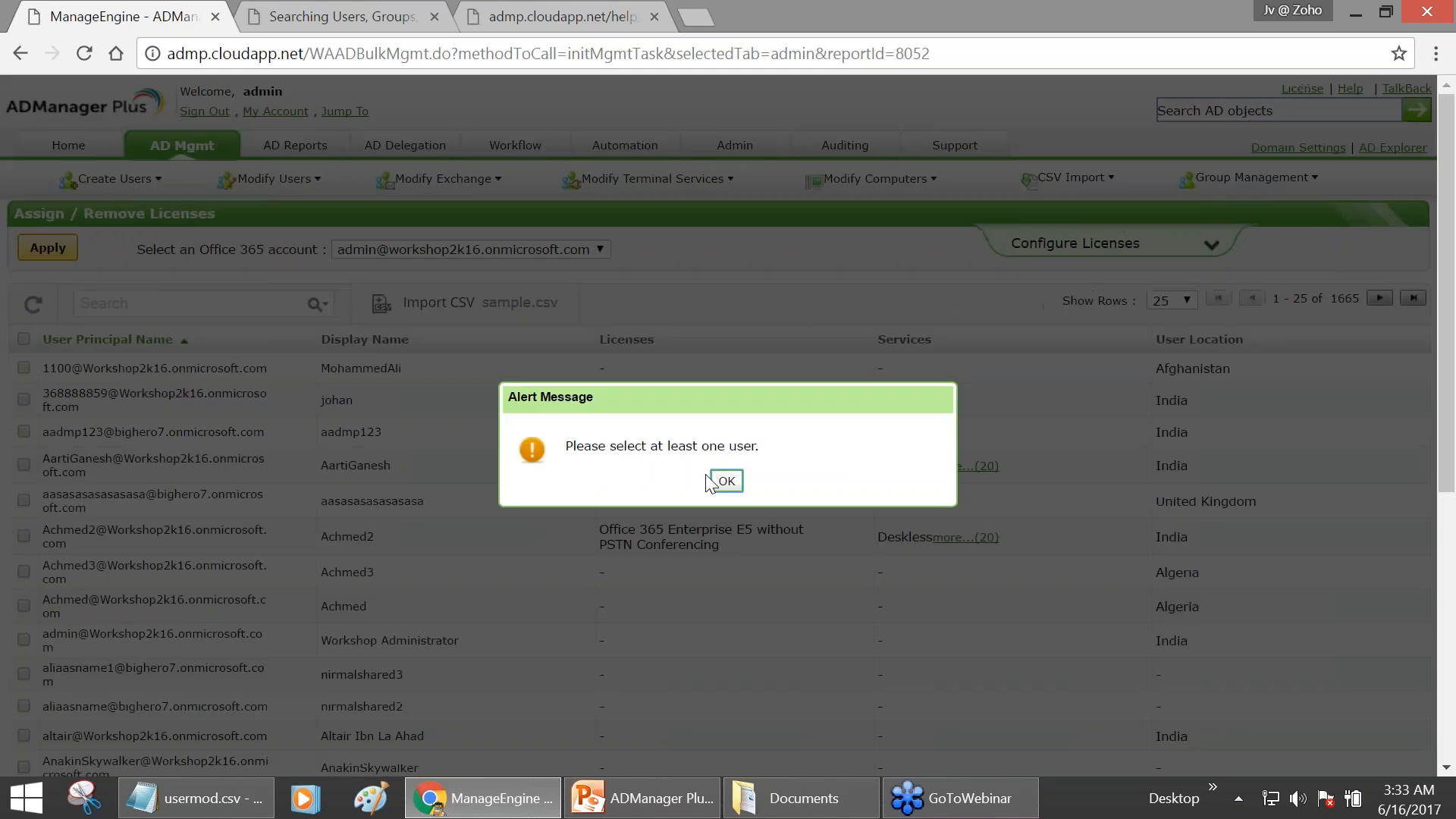
{"action": "left_click", "coordinate": [711, 481]}
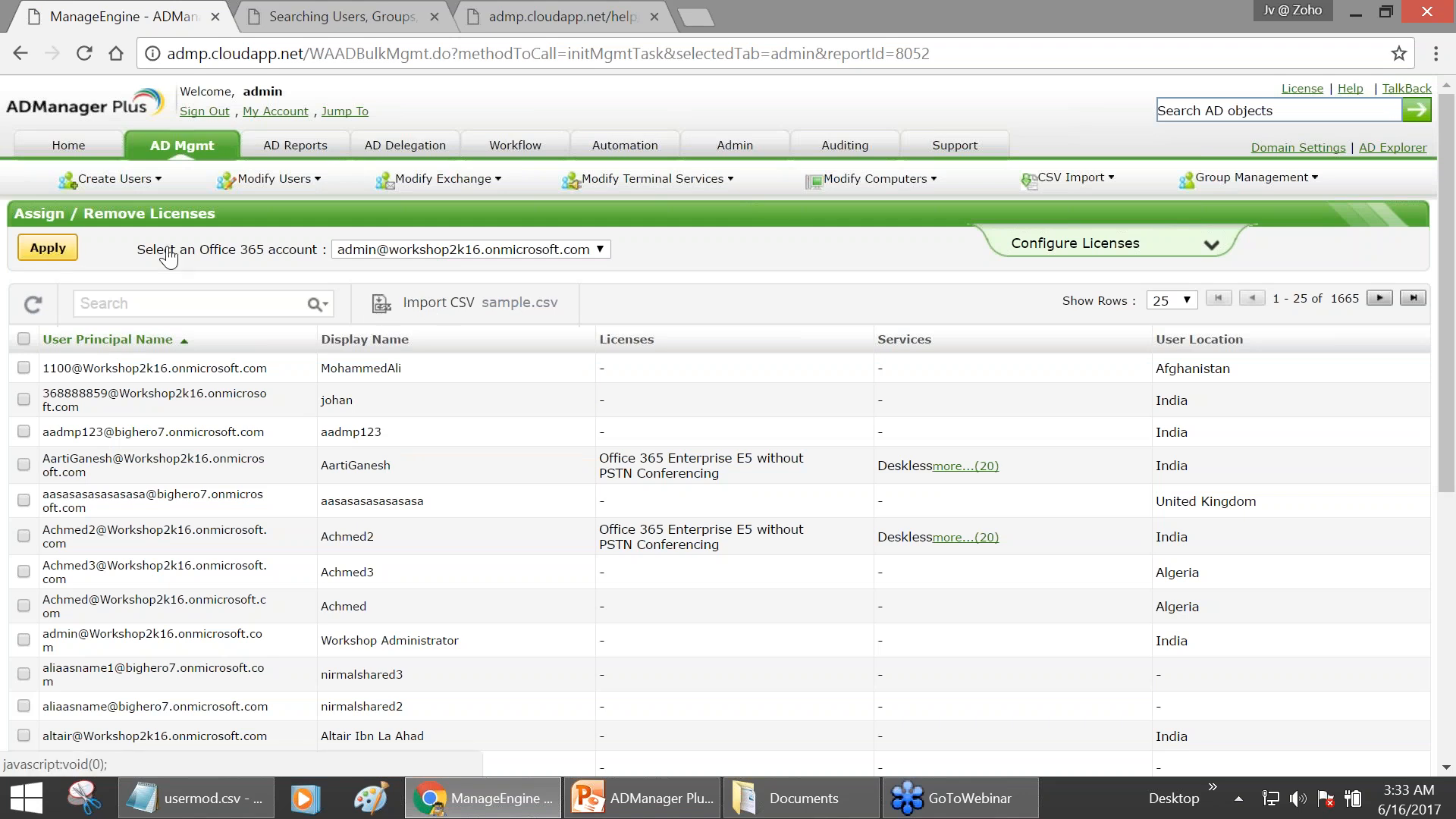
{"action": "left_click", "coordinate": [317, 304]}
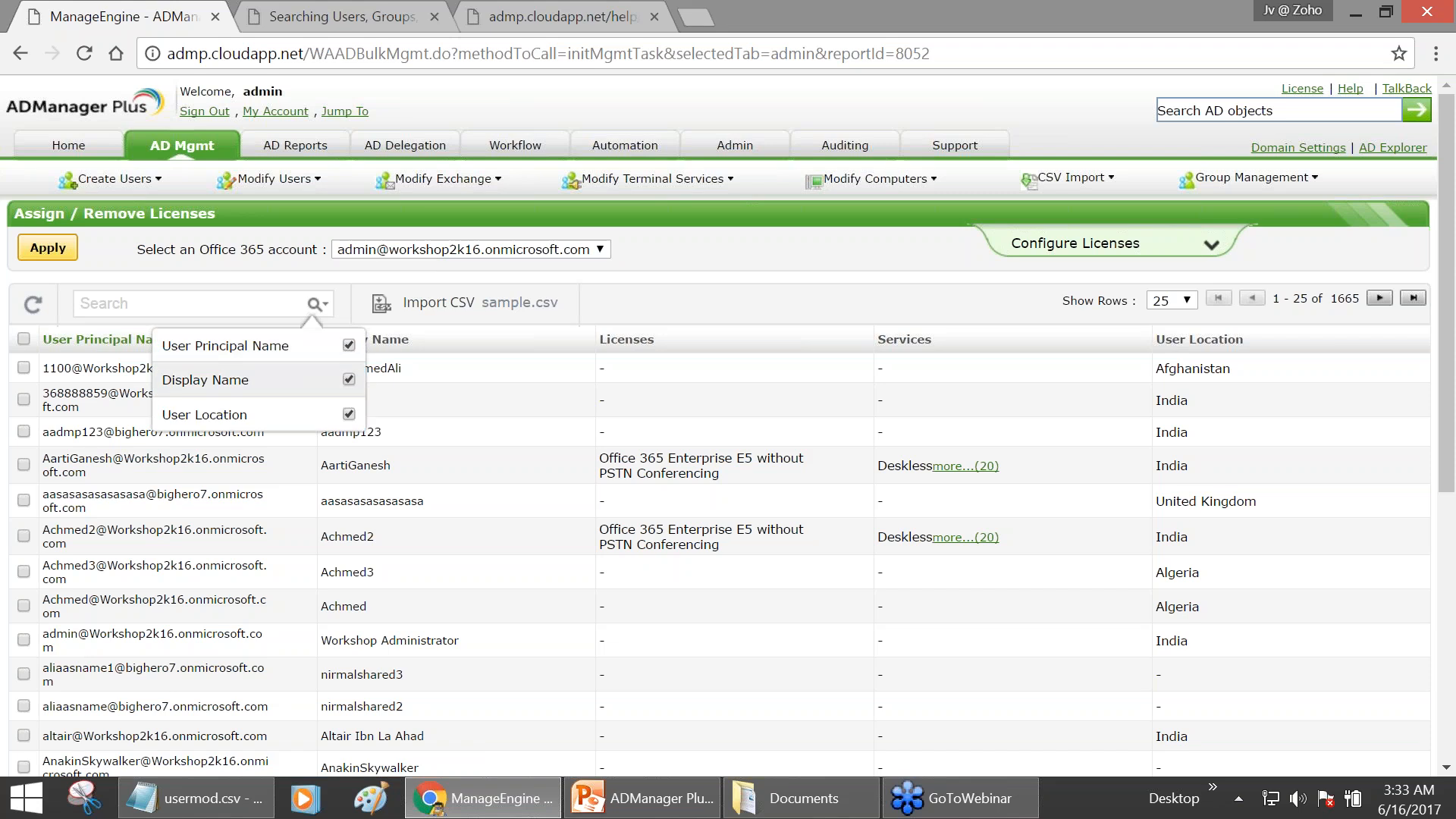
{"action": "scroll", "coordinate": [214, 649], "scroll_direction": "down", "scroll_amount": 5}
{"action": "scroll", "coordinate": [31, 266], "scroll_direction": "up", "scroll_amount": 3}
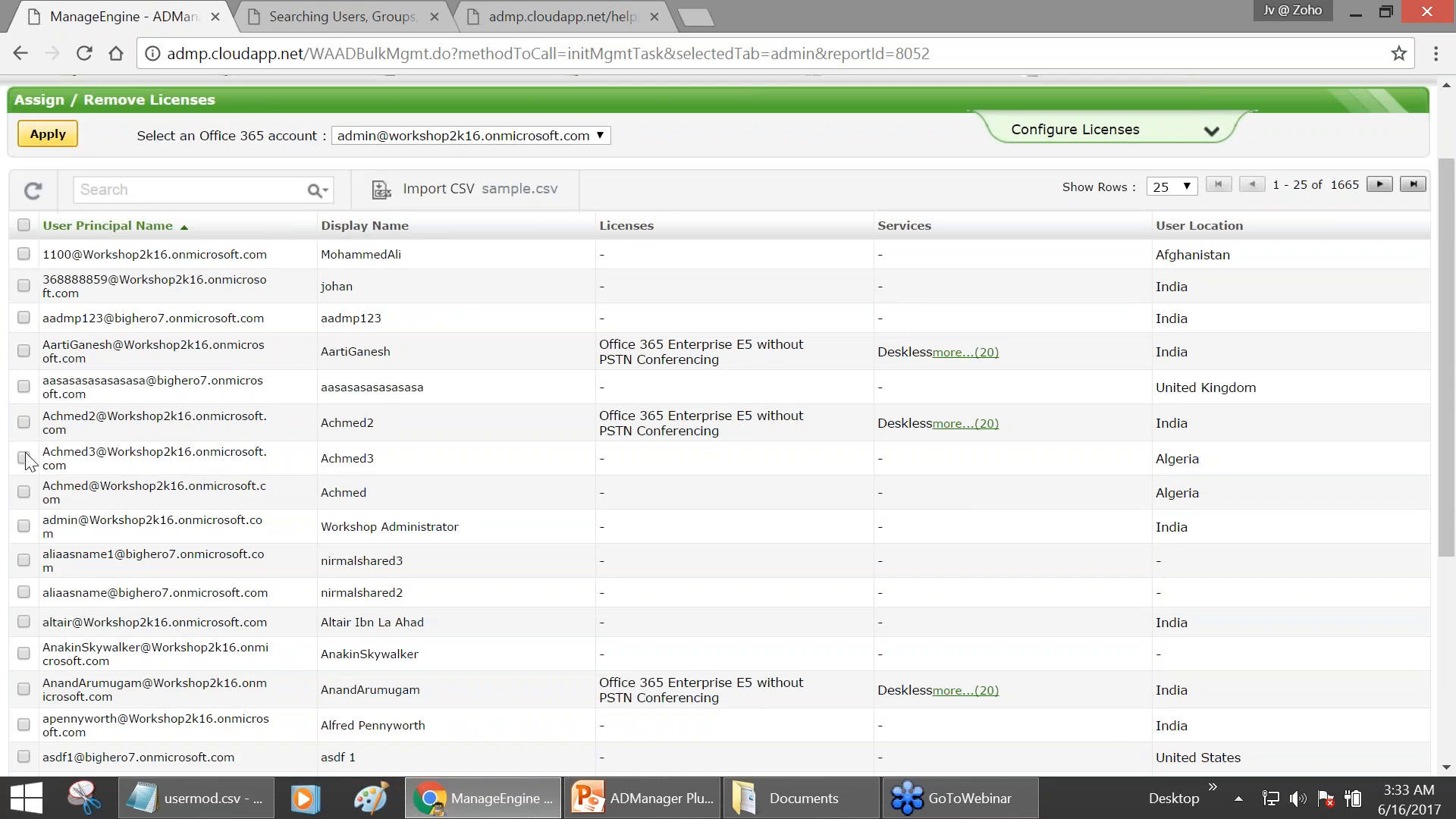
- Tick one user's checkbox in the table so the selected count reads 1
{"action": "left_click", "coordinate": [148, 186]}
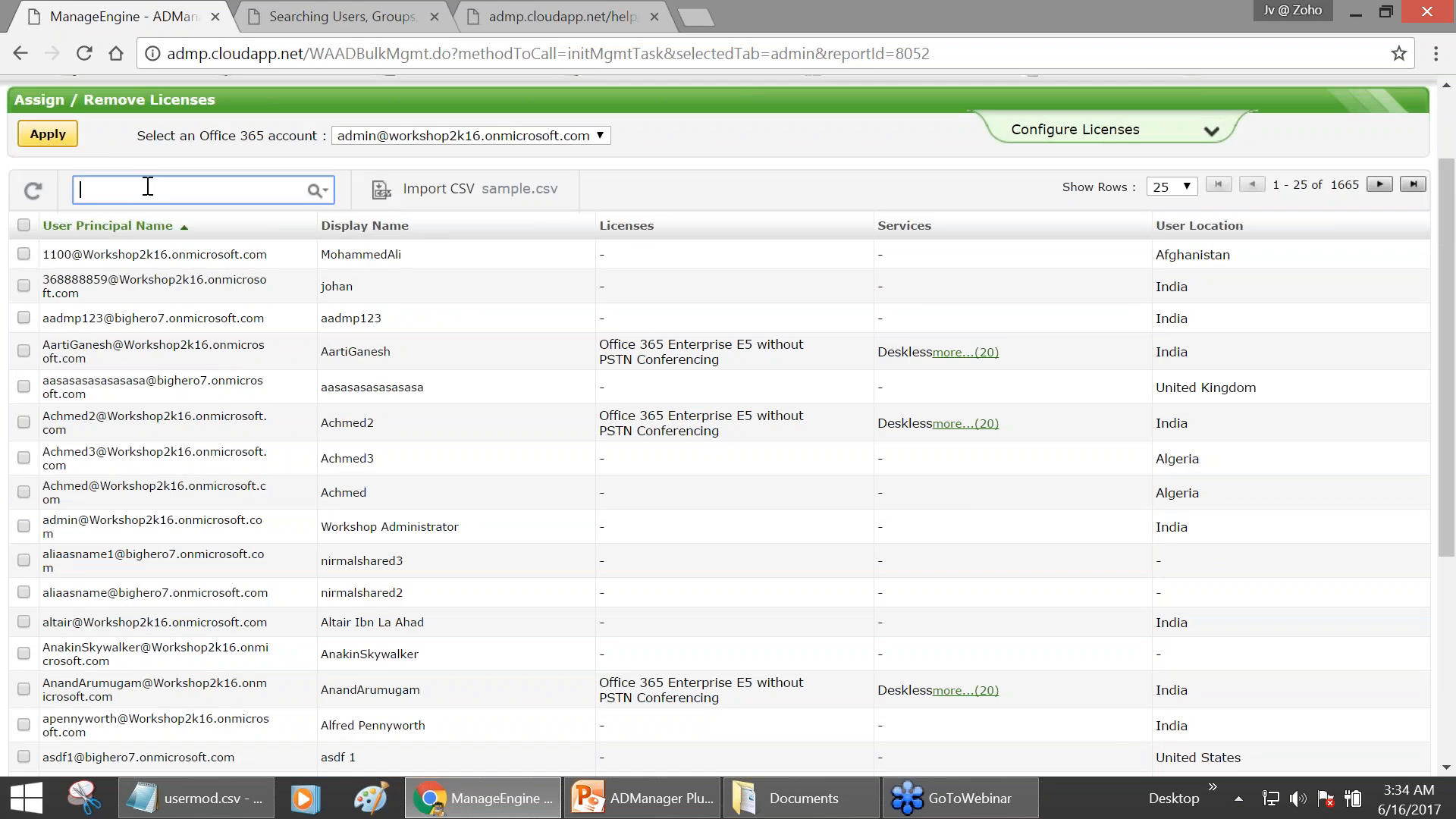
{"action": "scroll", "coordinate": [50, 492], "scroll_direction": "down", "scroll_amount": 3}
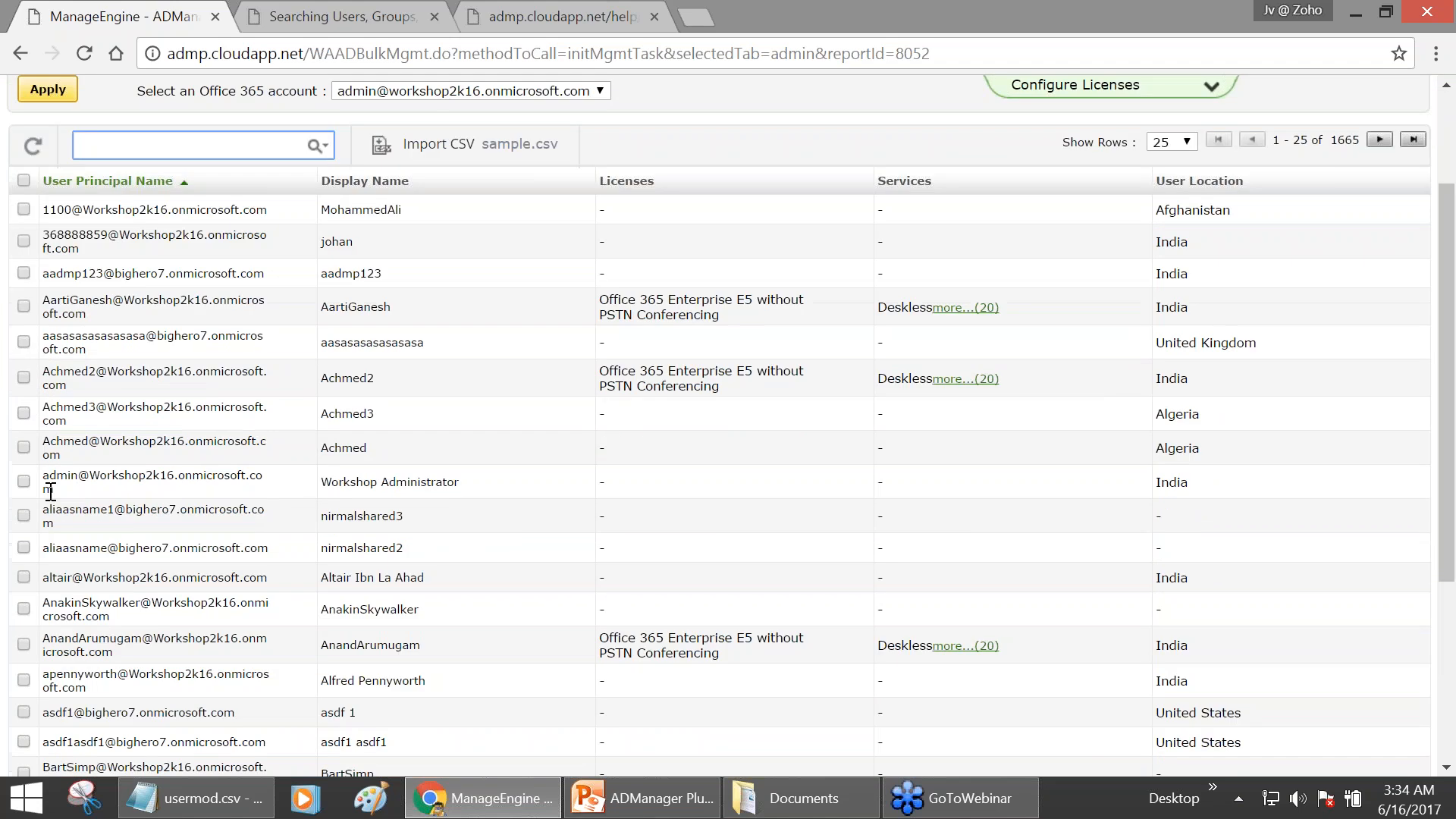
{"action": "left_click", "coordinate": [25, 498]}
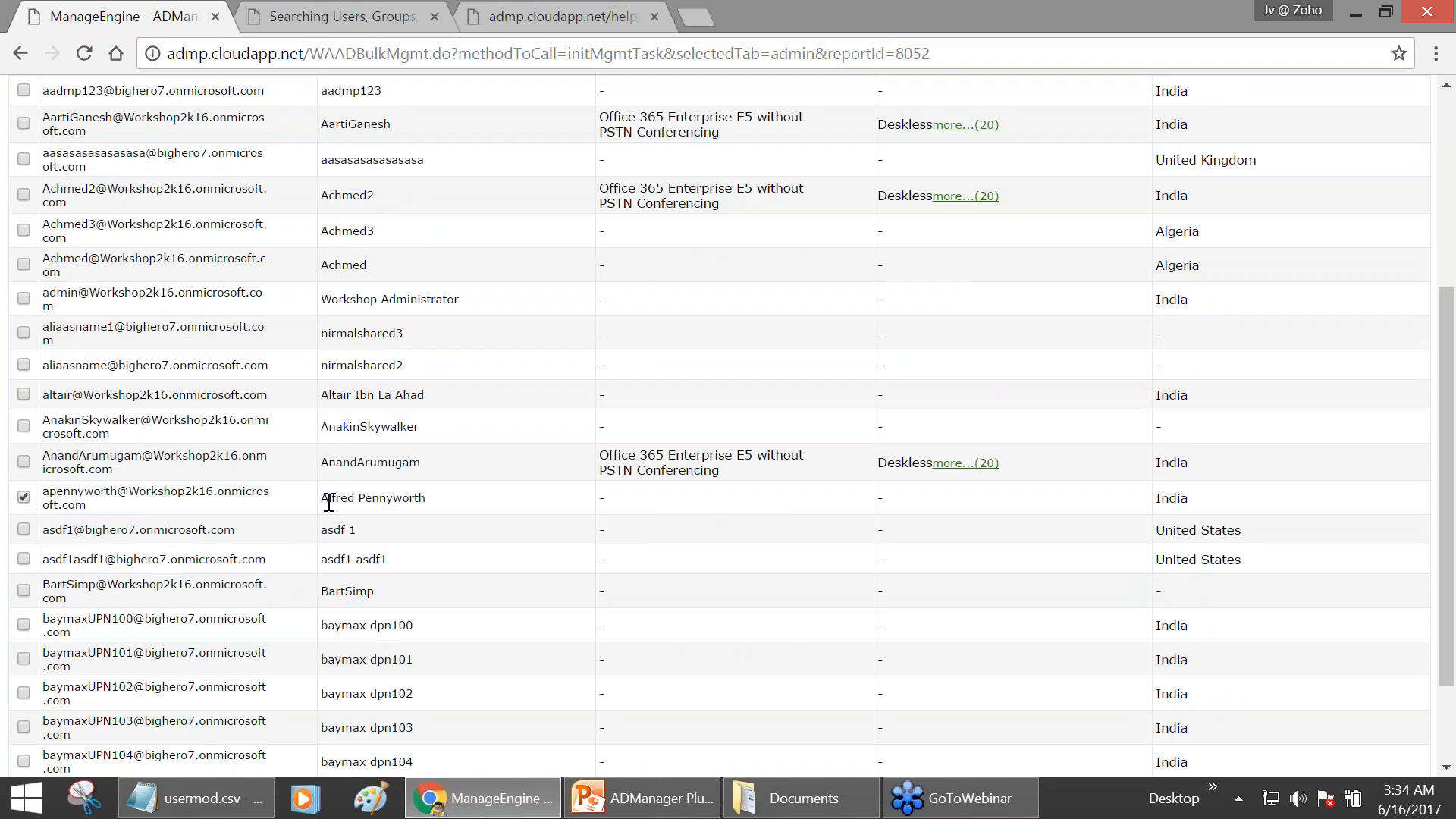
{"action": "scroll", "coordinate": [343, 497], "scroll_direction": "up", "scroll_amount": 3}
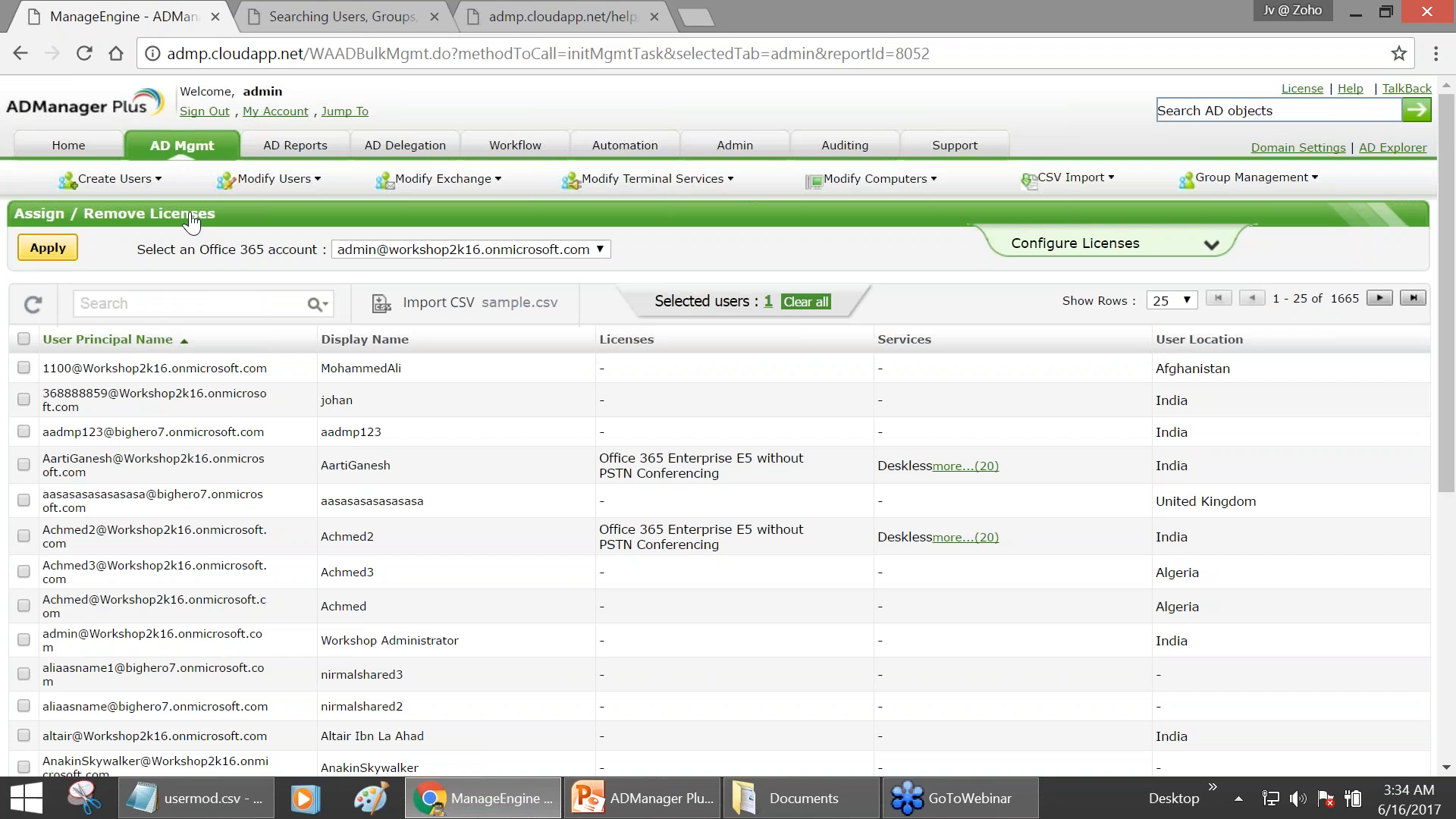
- Expand Configure Licenses, clear the missing-action alert, and choose Remove all licenses
{"action": "left_click", "coordinate": [1075, 243]}
{"action": "left_click", "coordinate": [49, 364]}
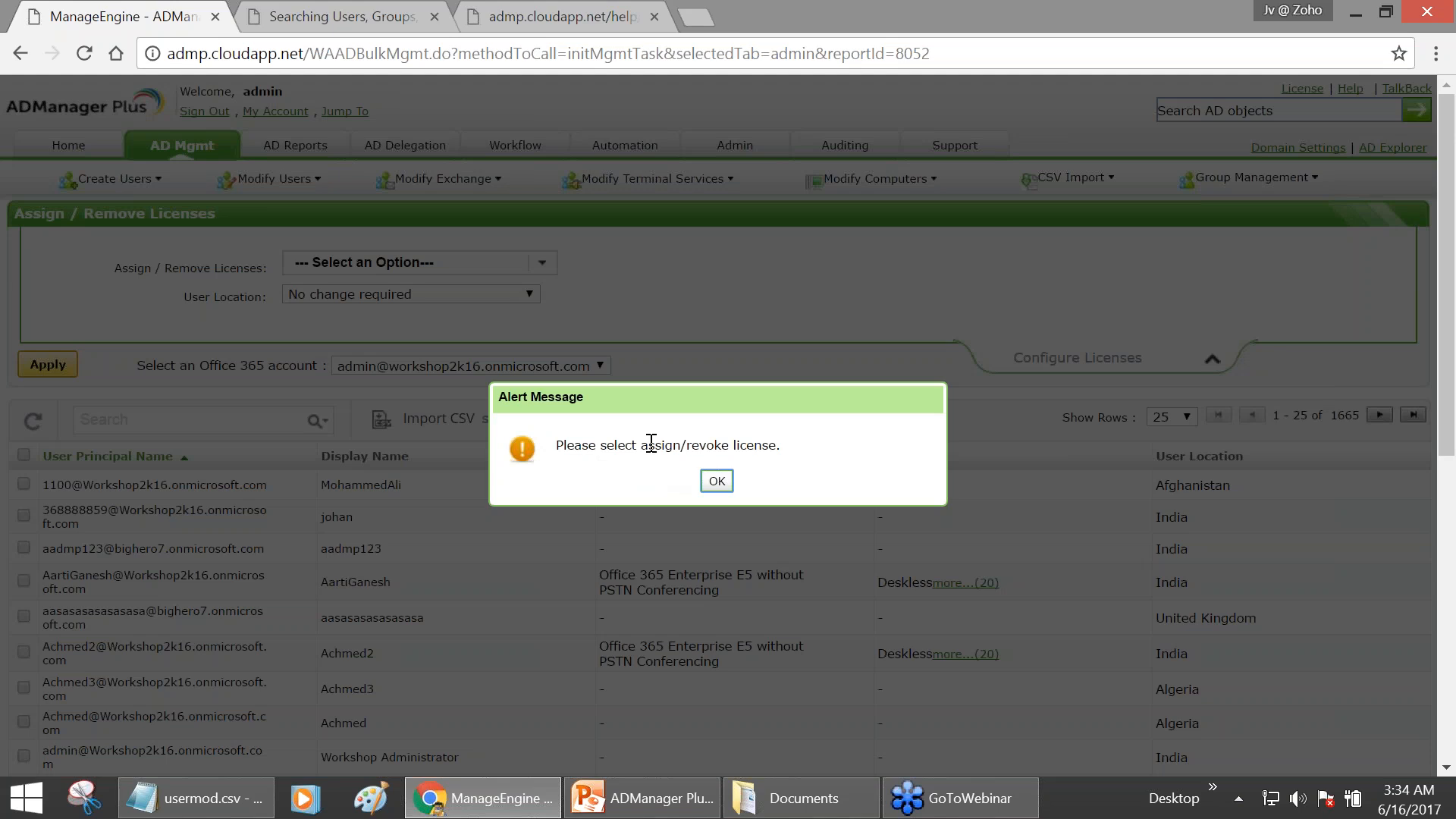
{"action": "left_click", "coordinate": [718, 481]}
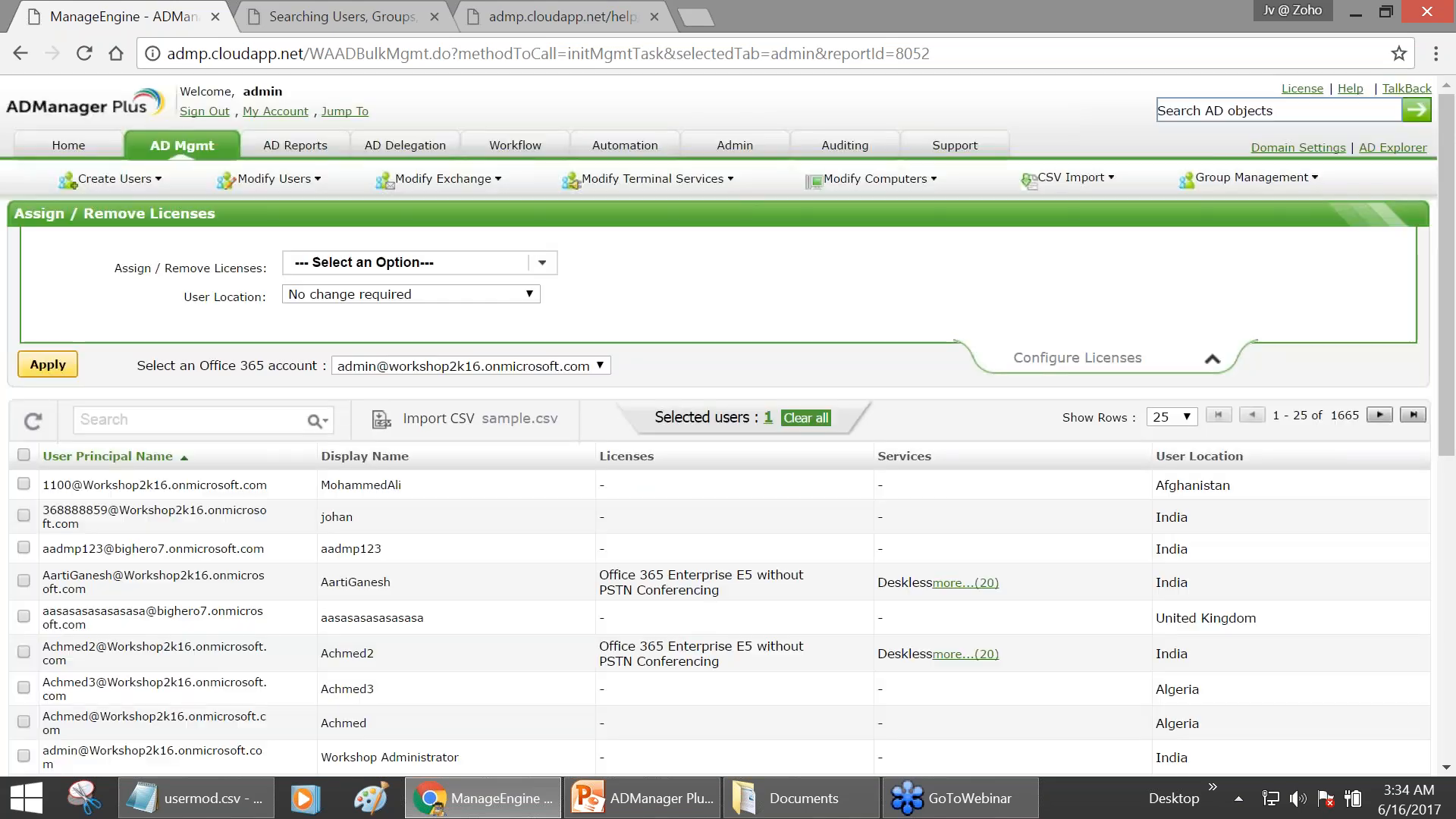
{"action": "left_click", "coordinate": [373, 271]}
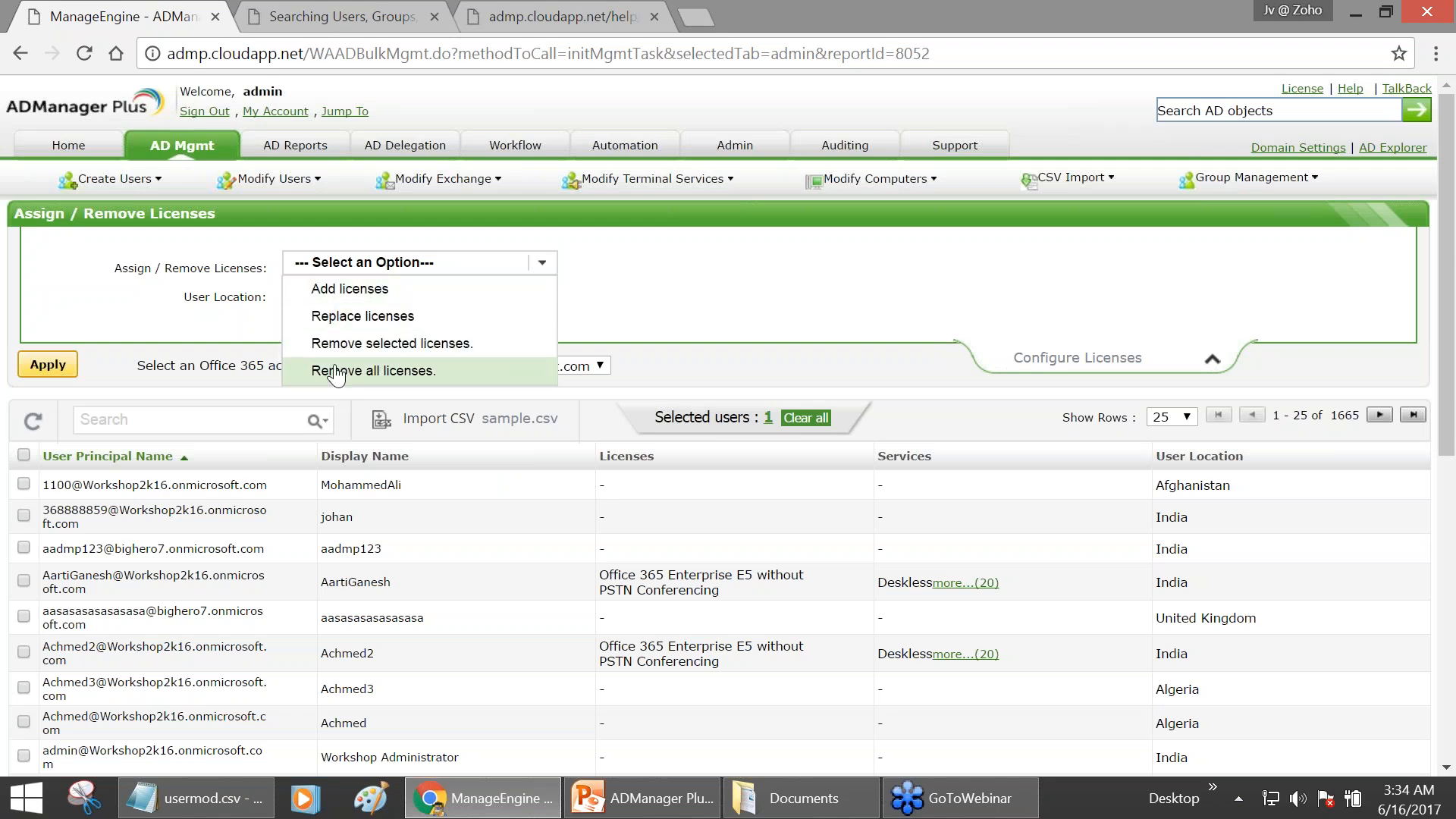
{"action": "left_click", "coordinate": [326, 370]}
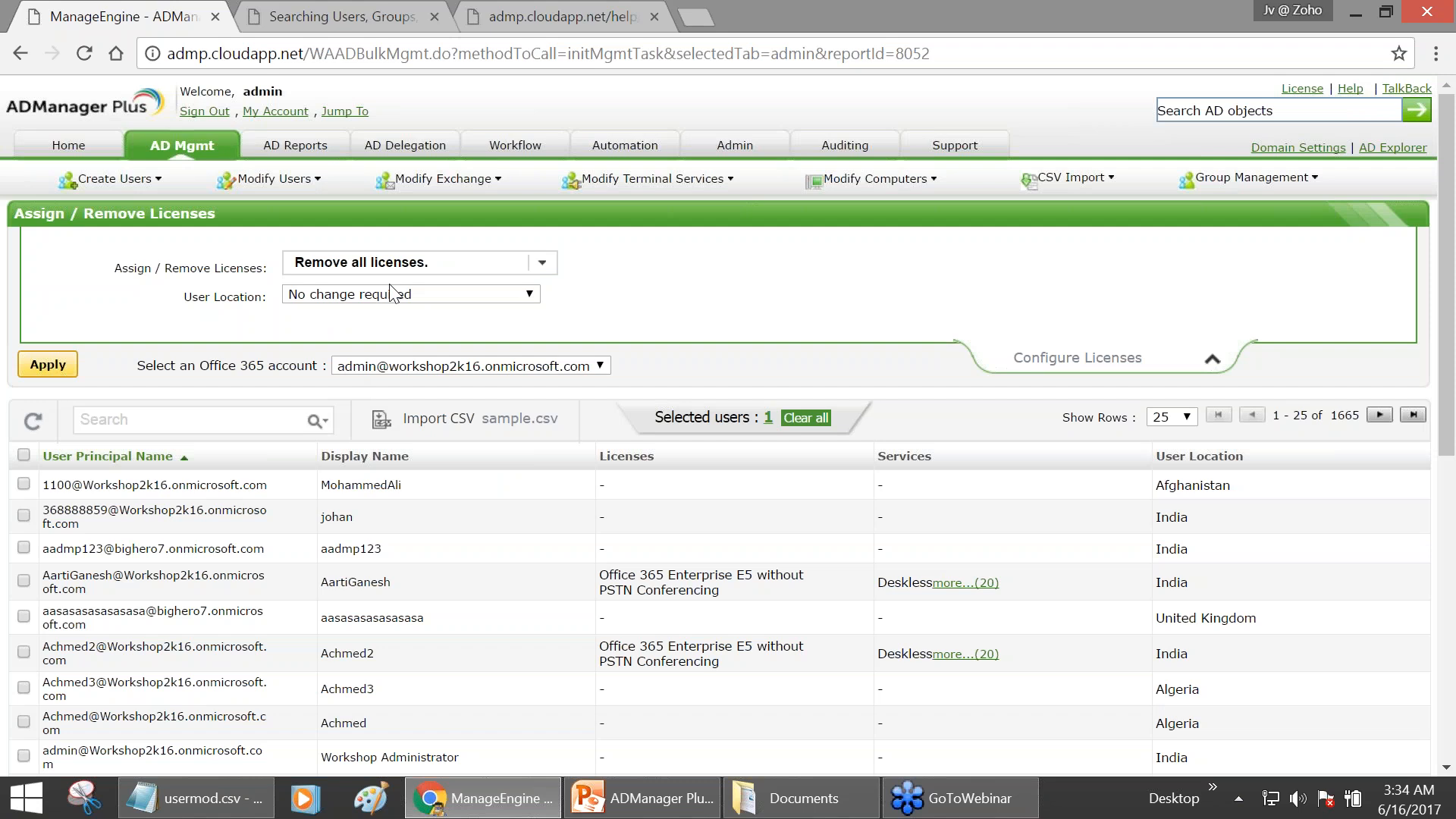
- Compare the license actions, briefly trying Add licenses, then settle on Remove all licenses
{"action": "left_click", "coordinate": [356, 266]}
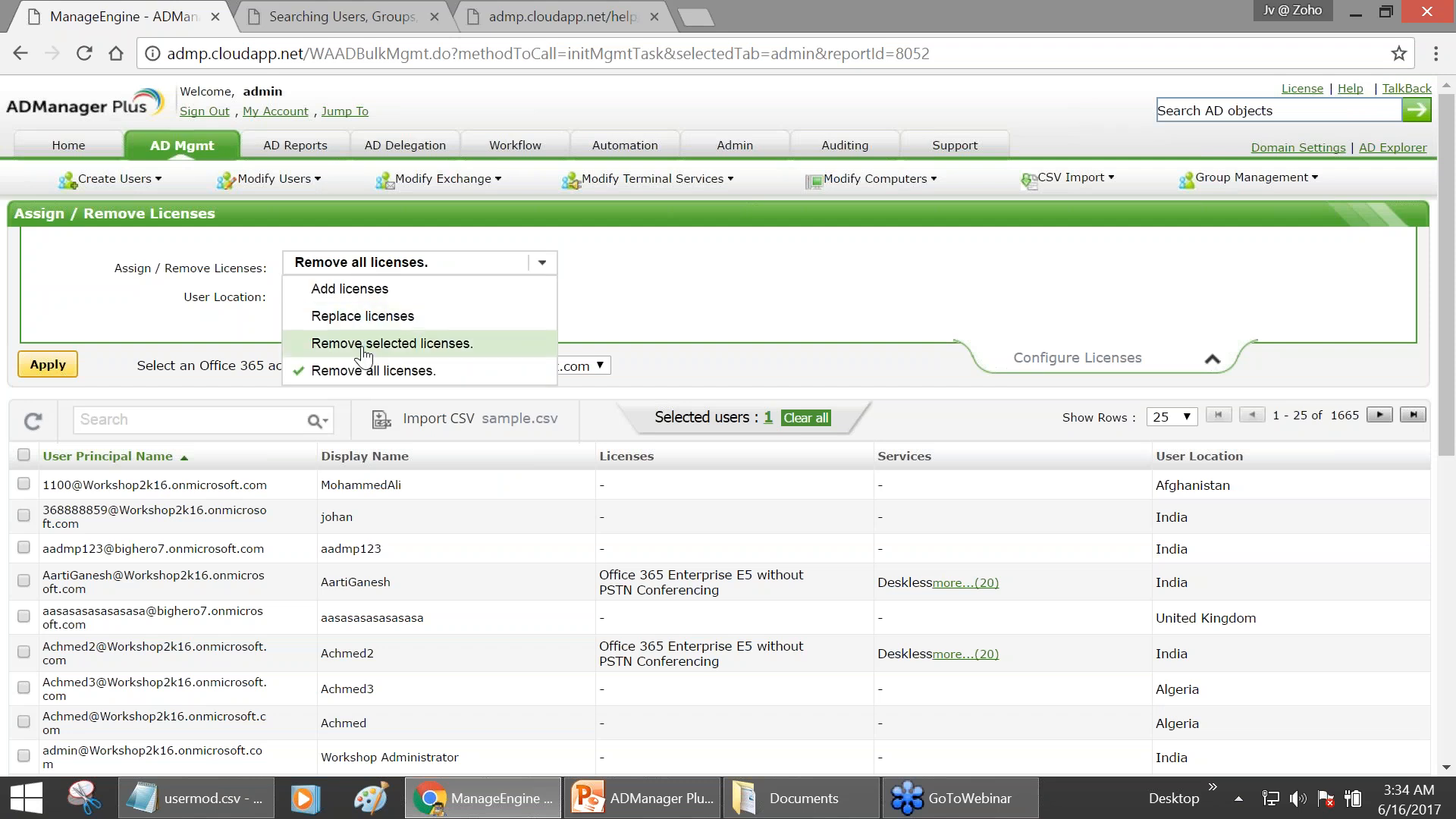
{"action": "left_click", "coordinate": [357, 373]}
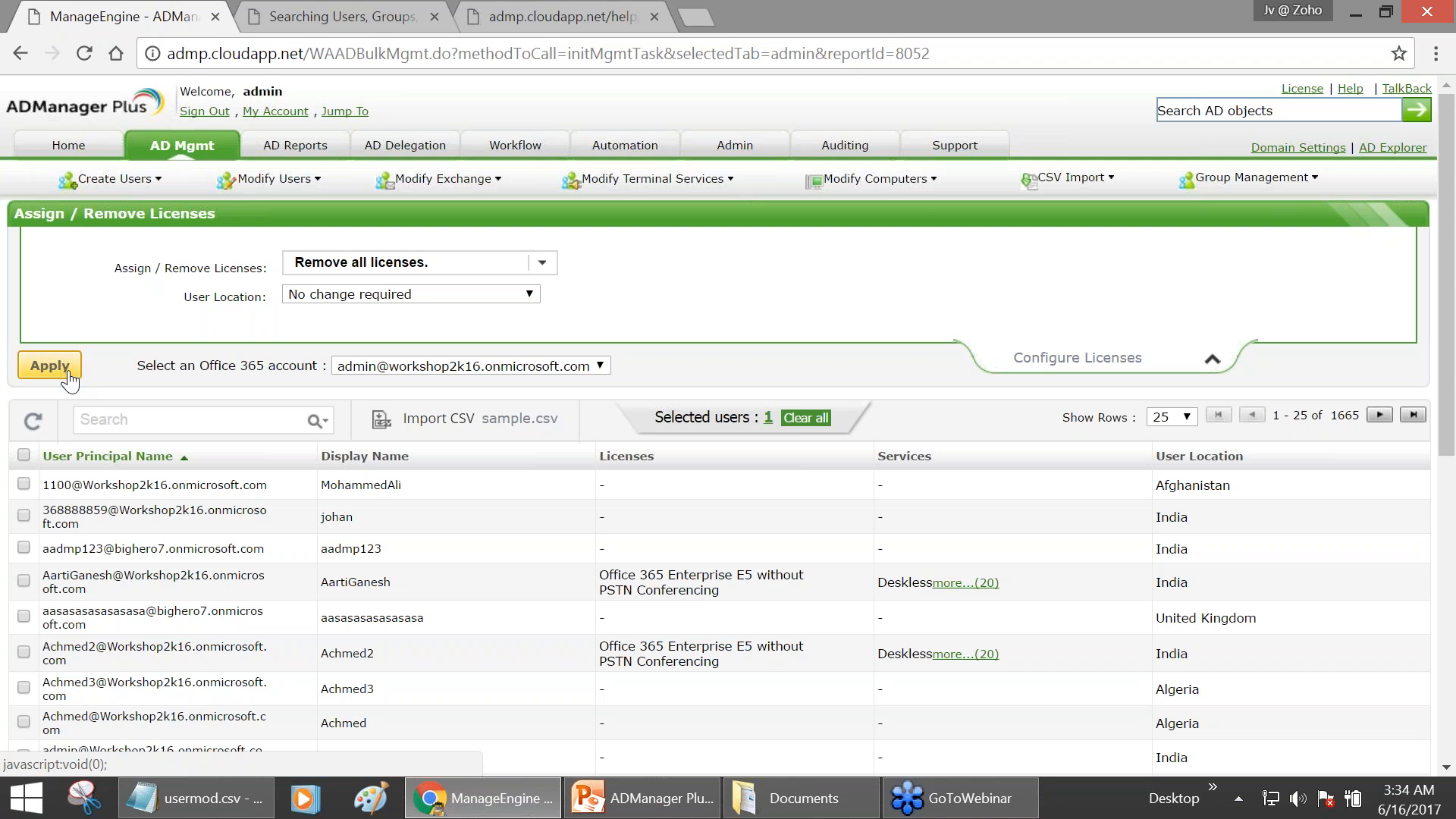
{"action": "left_click", "coordinate": [307, 273]}
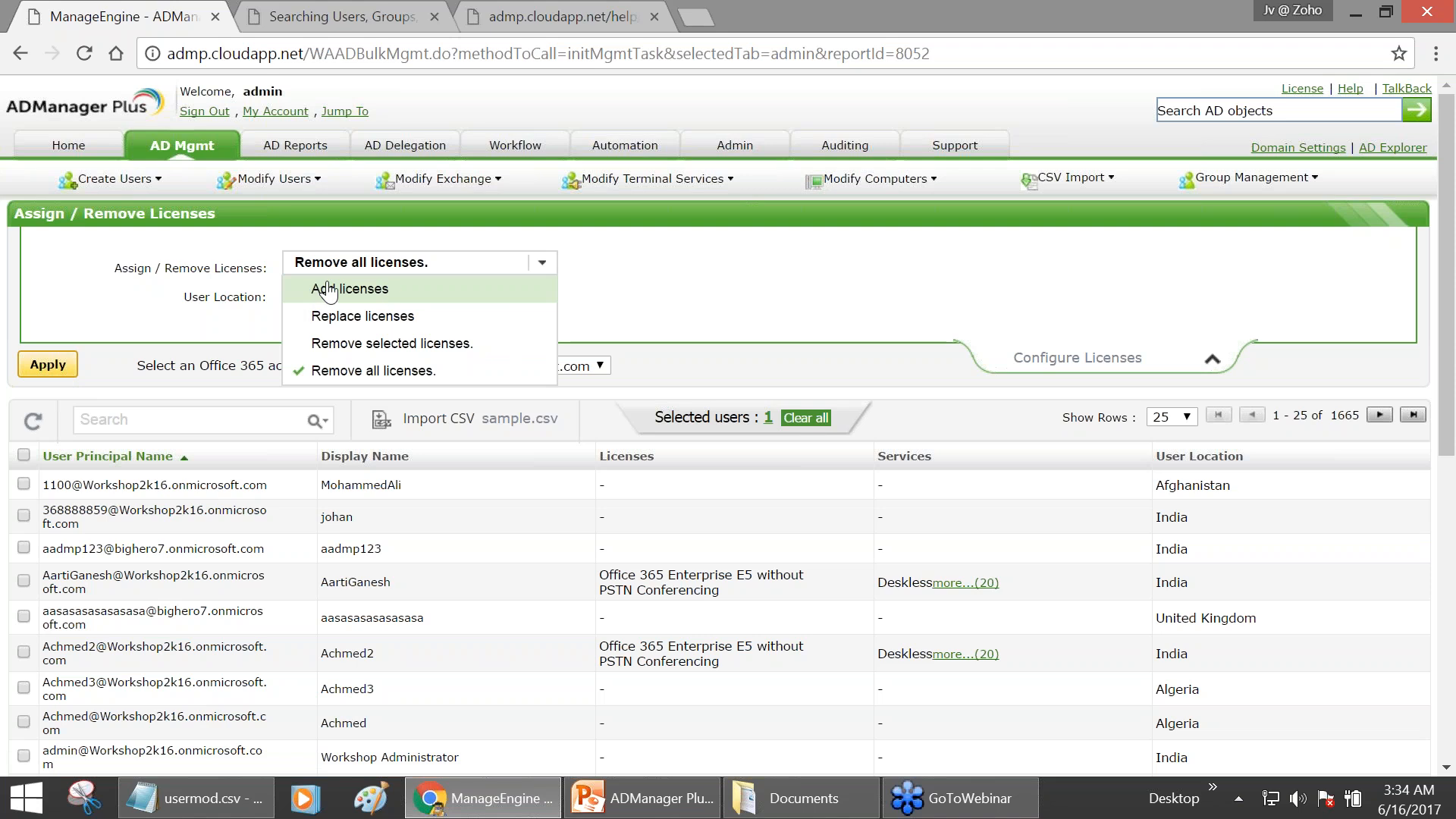
{"action": "left_click", "coordinate": [325, 295]}
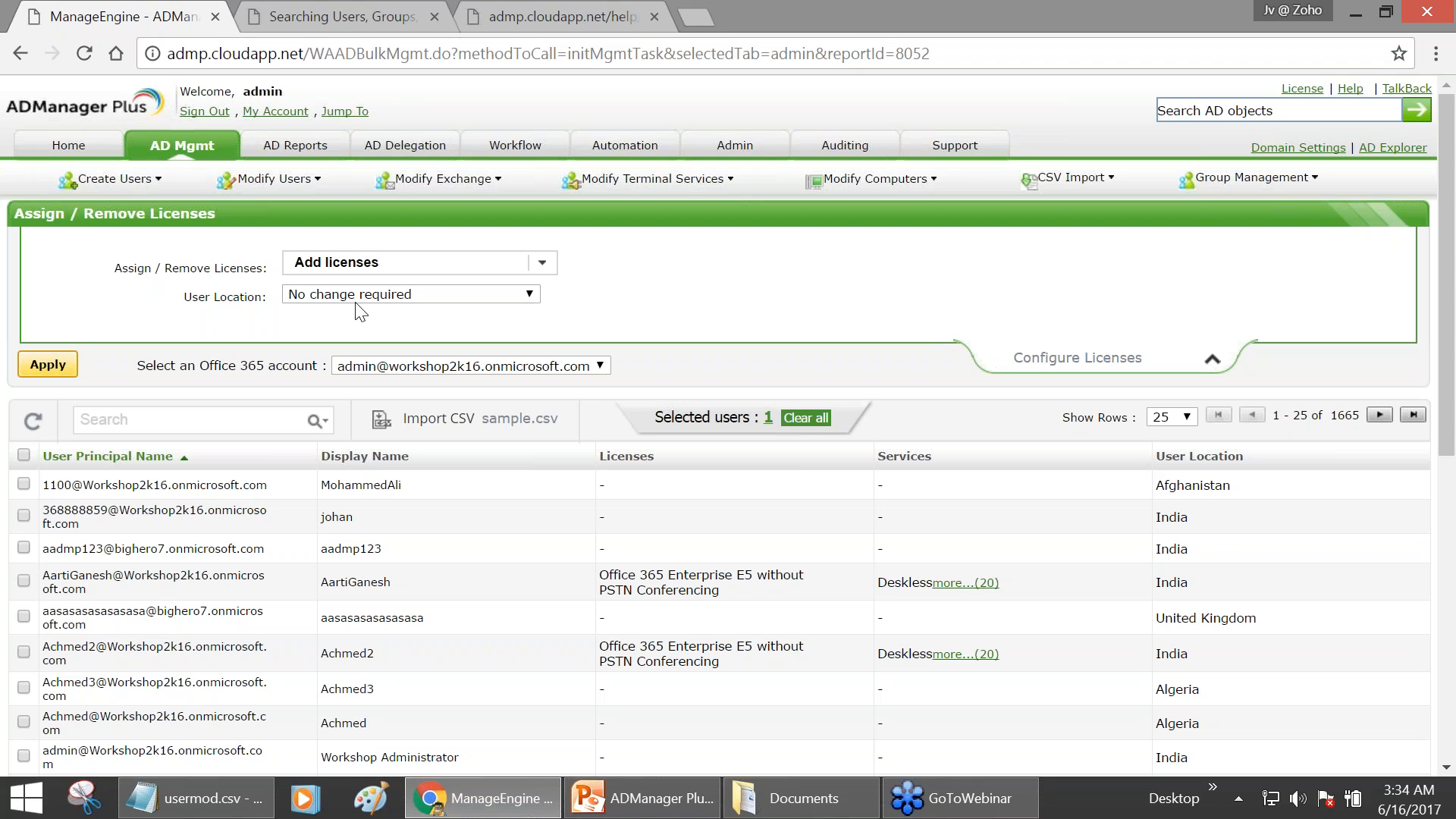
{"action": "left_click", "coordinate": [391, 272]}
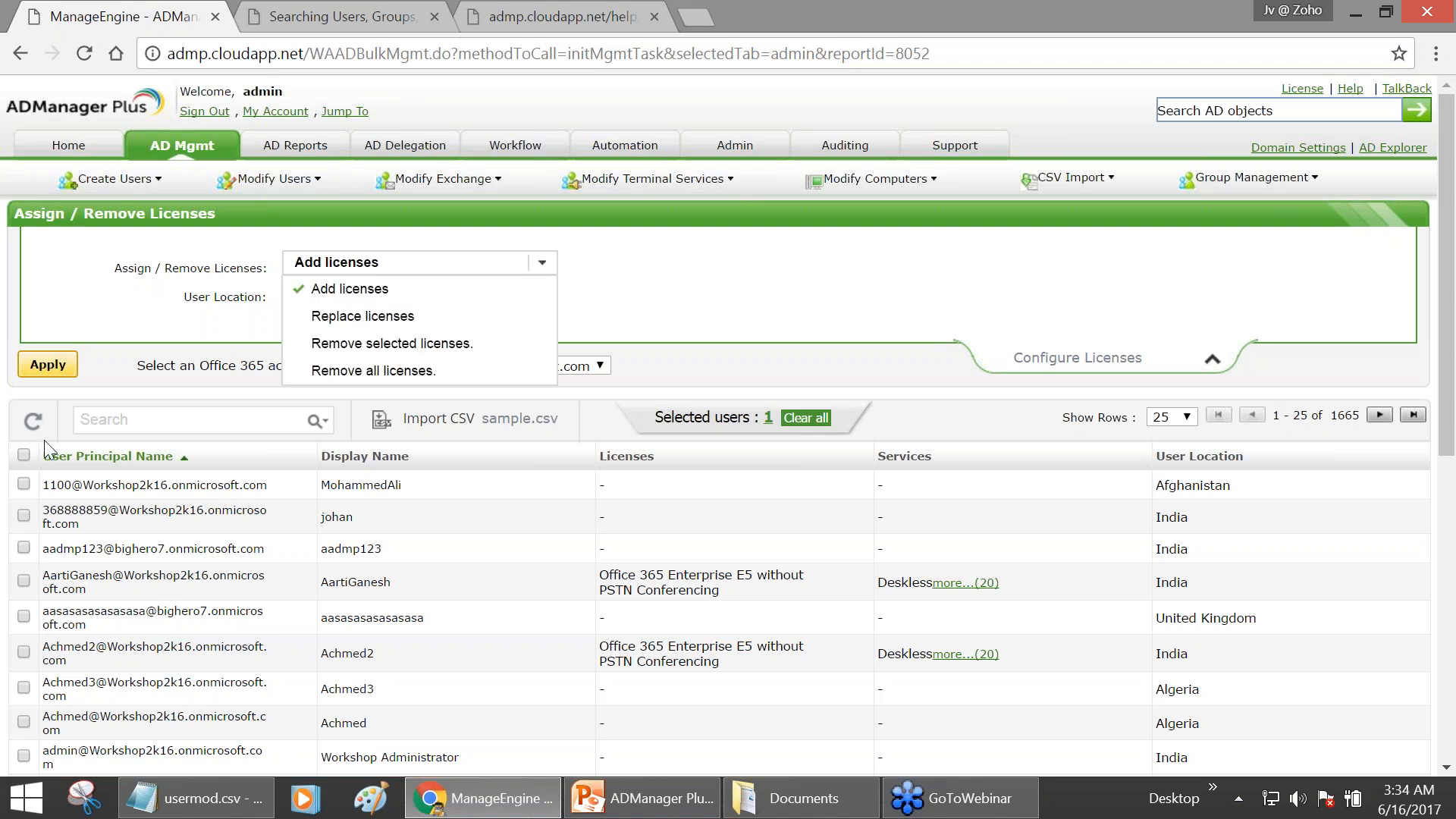
{"action": "left_click", "coordinate": [316, 423]}
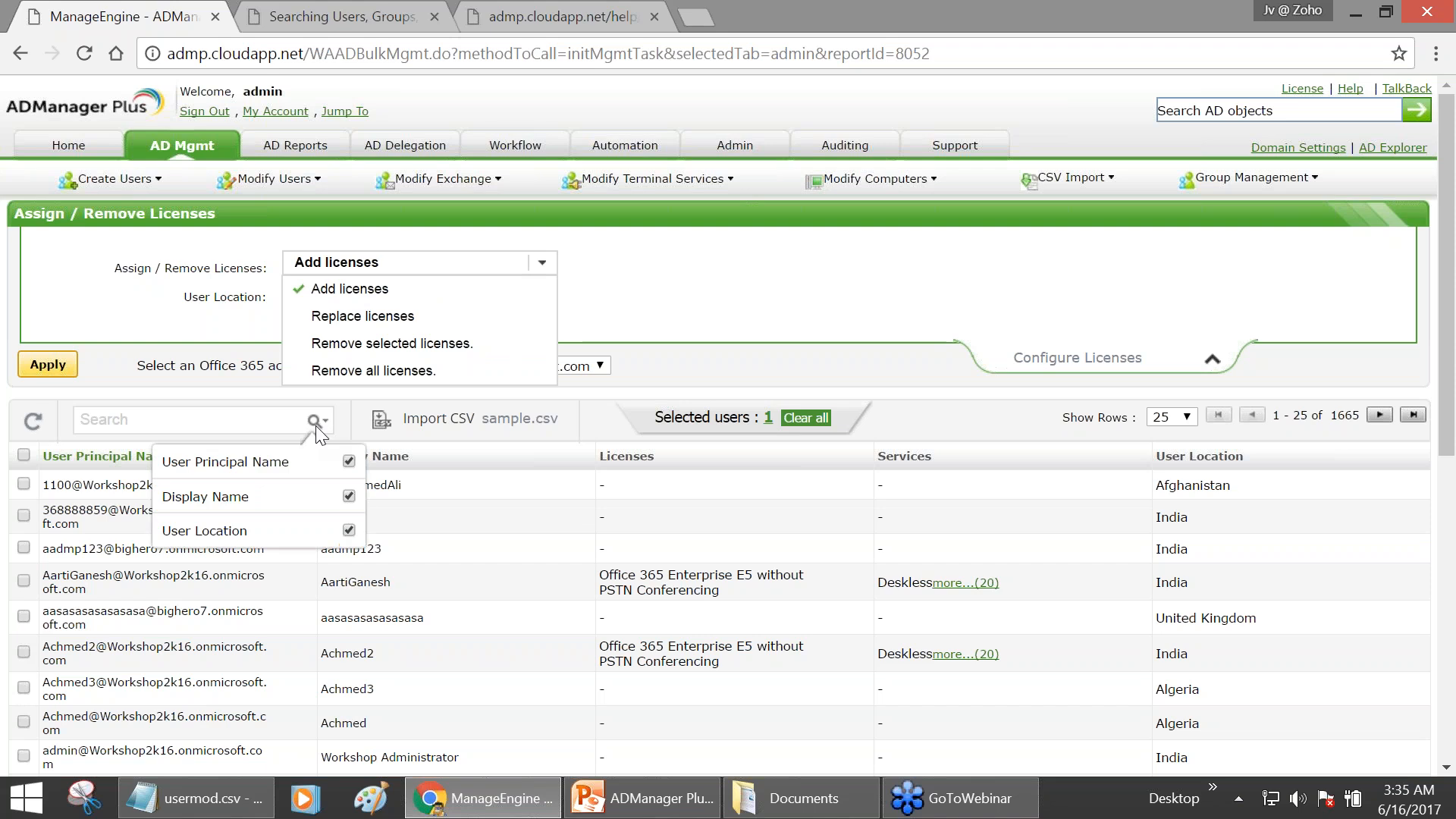
{"action": "left_click", "coordinate": [338, 372]}
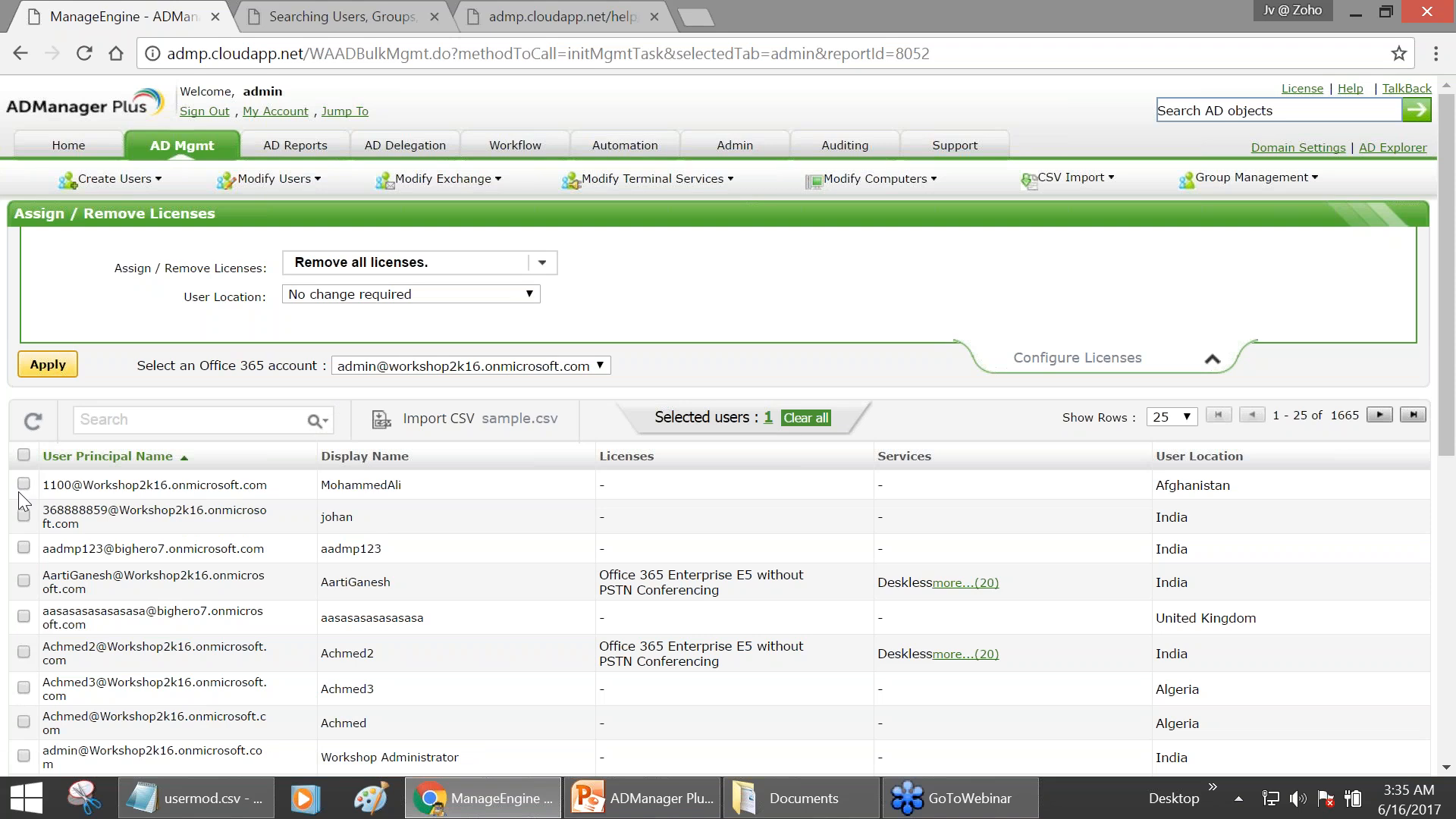
{"action": "left_click", "coordinate": [319, 266]}
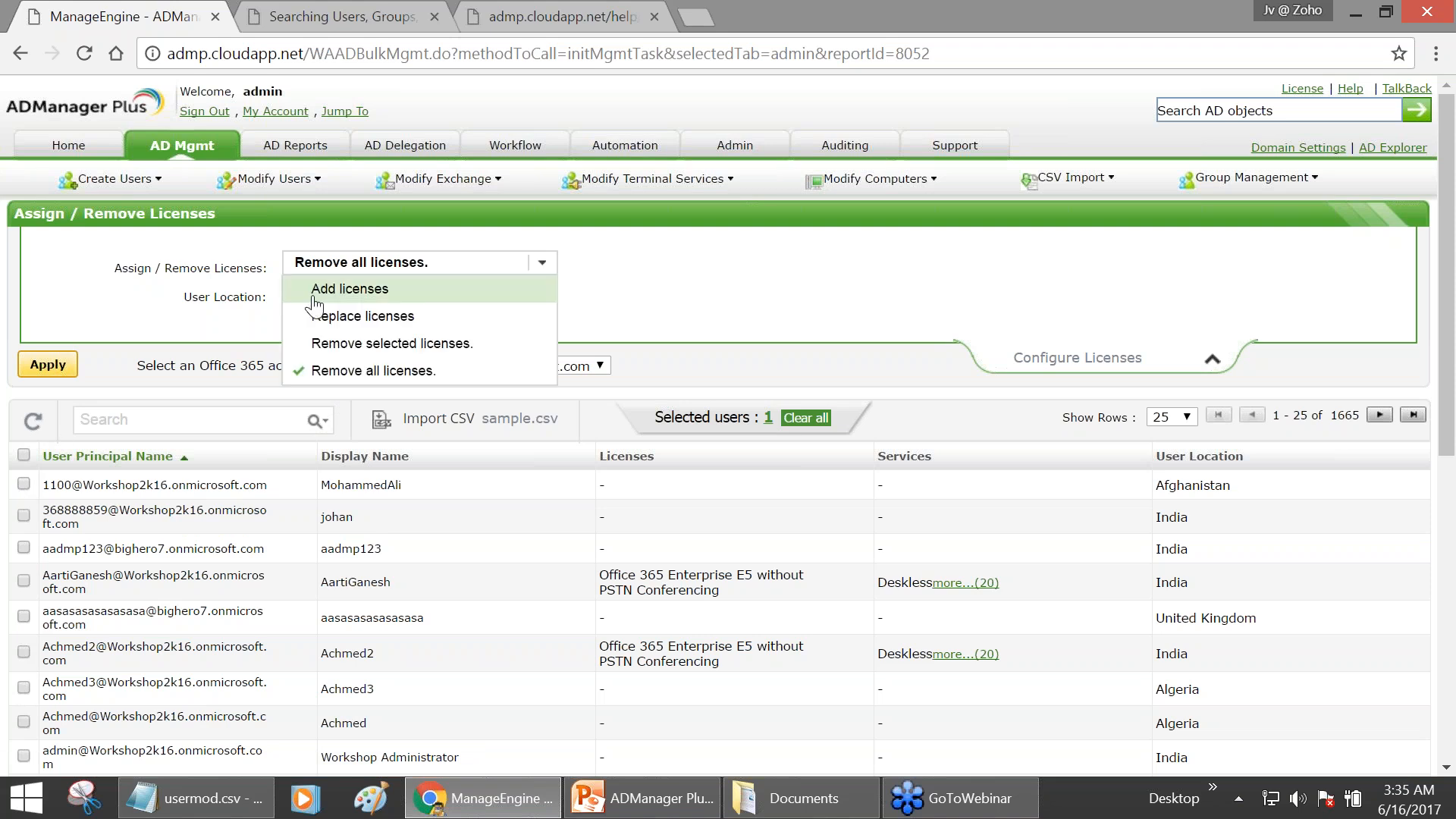